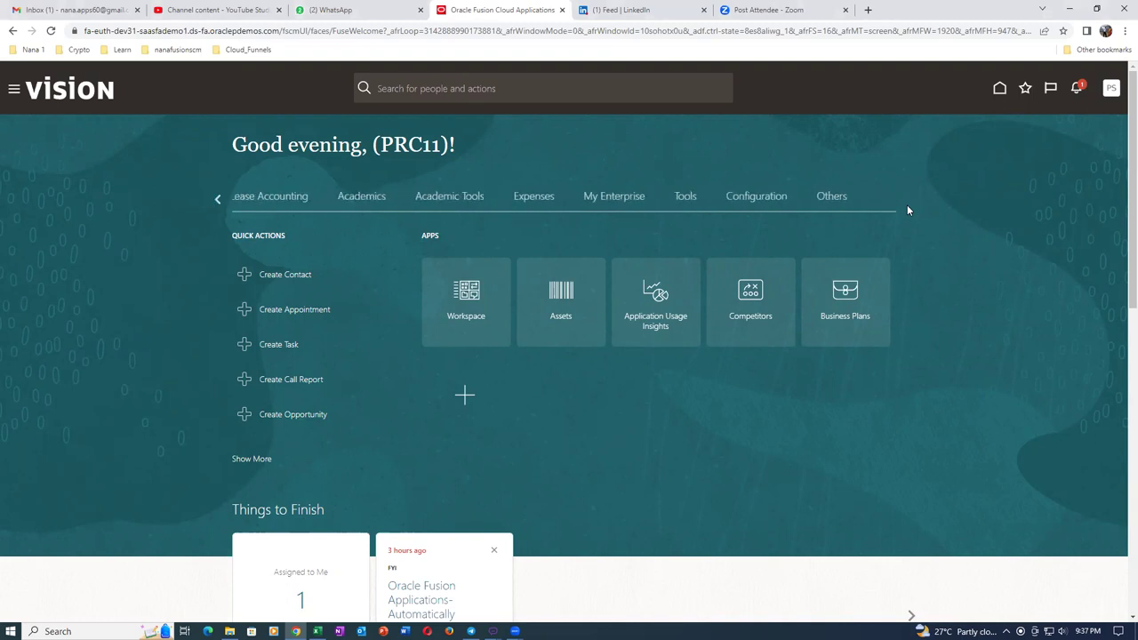
Search Security Console users for prc11 and open the student user's account details.
click(680, 199)
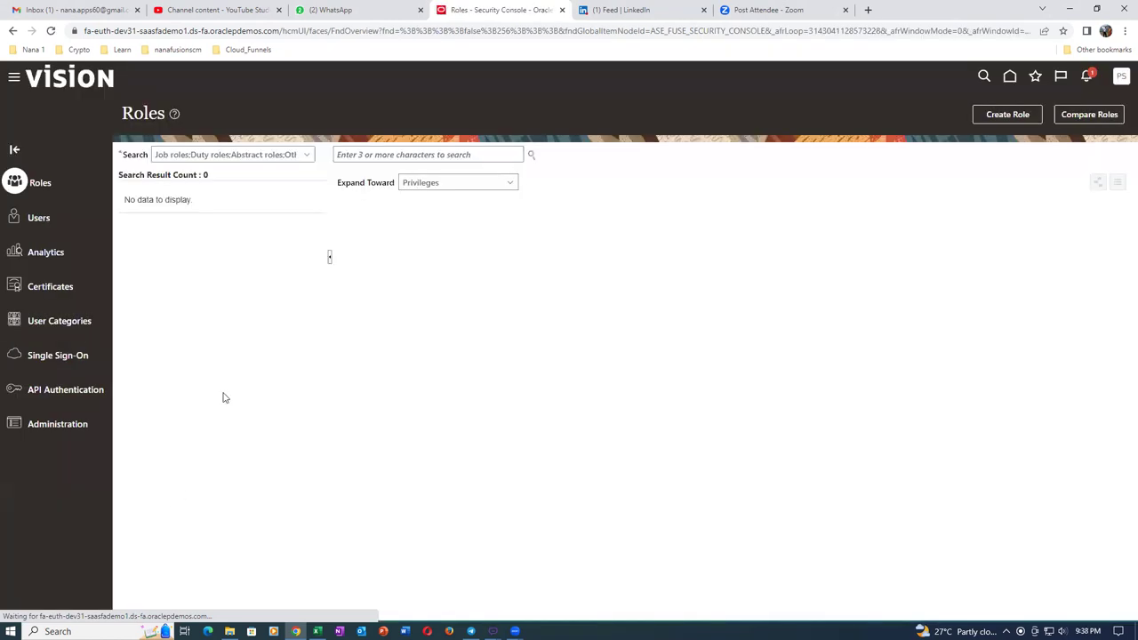
click(42, 227)
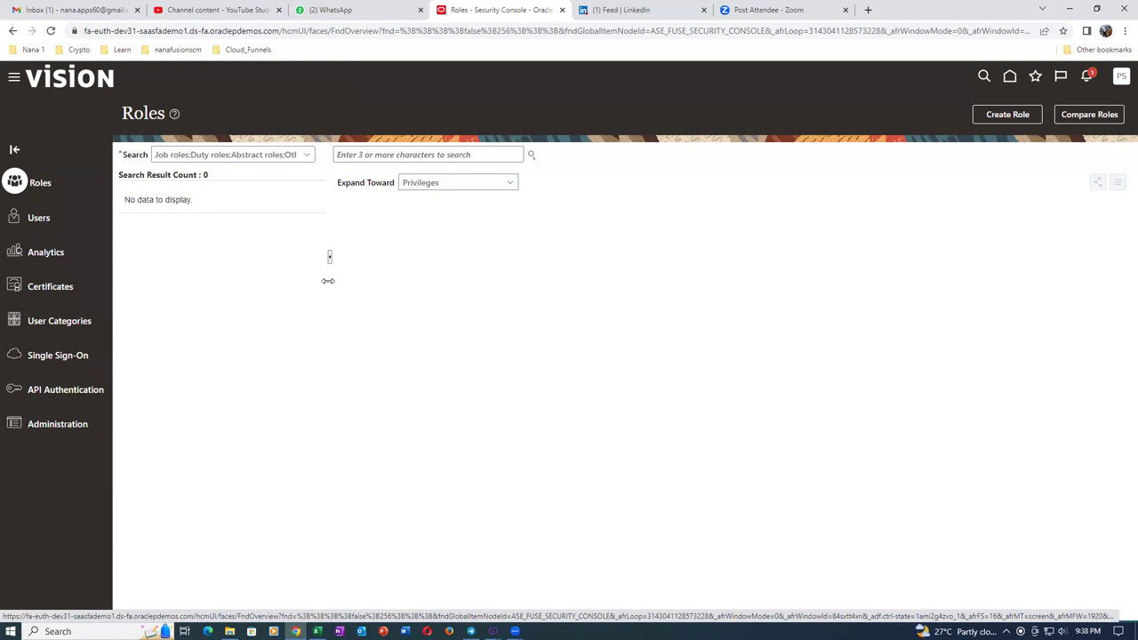
click(467, 154)
text(prc11)
key(Return)
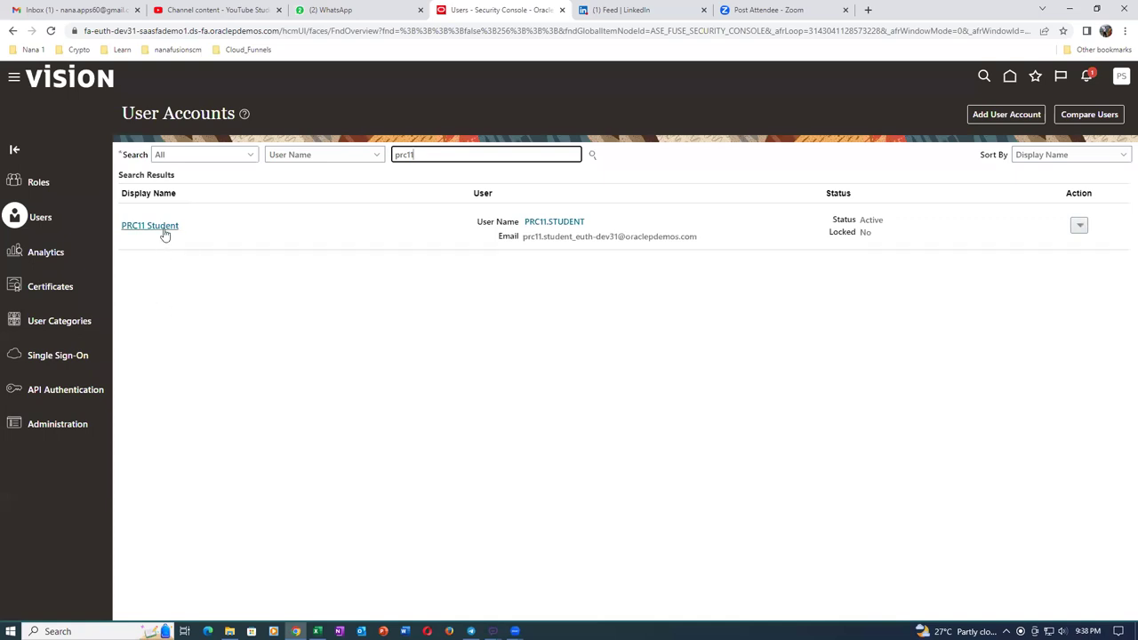
click(163, 228)
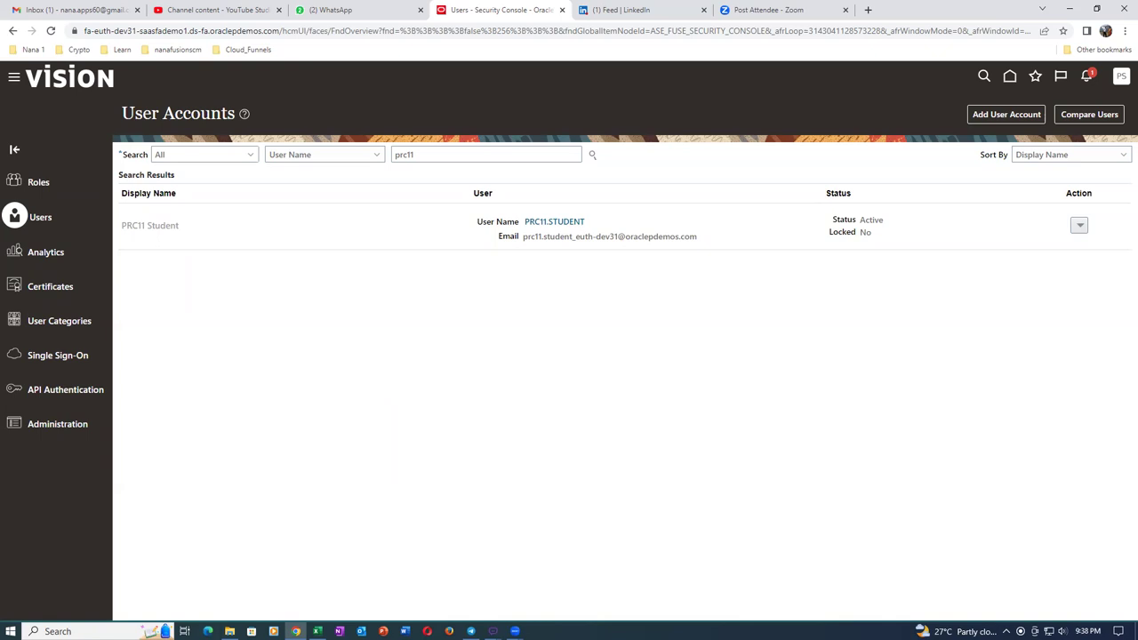
click(230, 631)
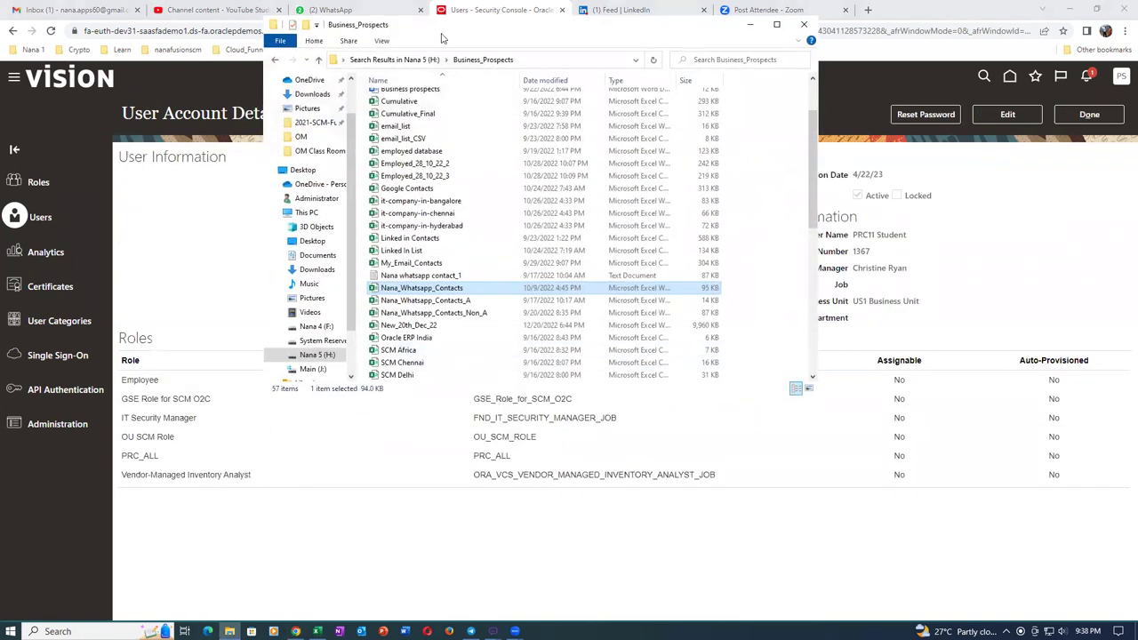
Open 58_Visions roles from Main (J:) > Oracle SCM Training > Additional_Docs_Records_4.
click(313, 355)
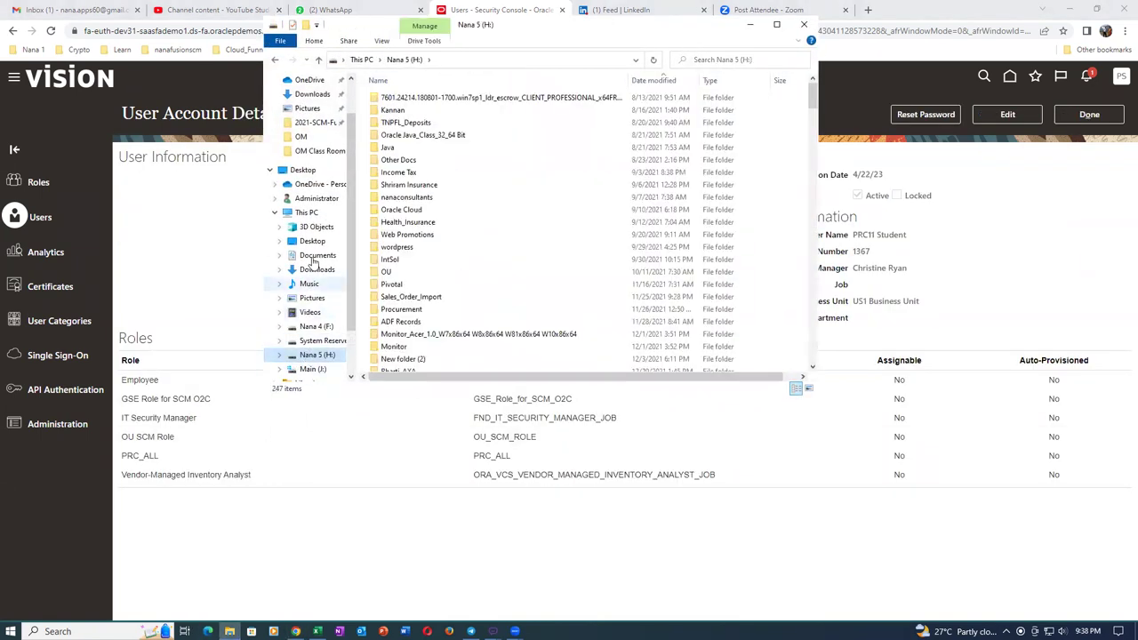
click(313, 369)
double_click(417, 185)
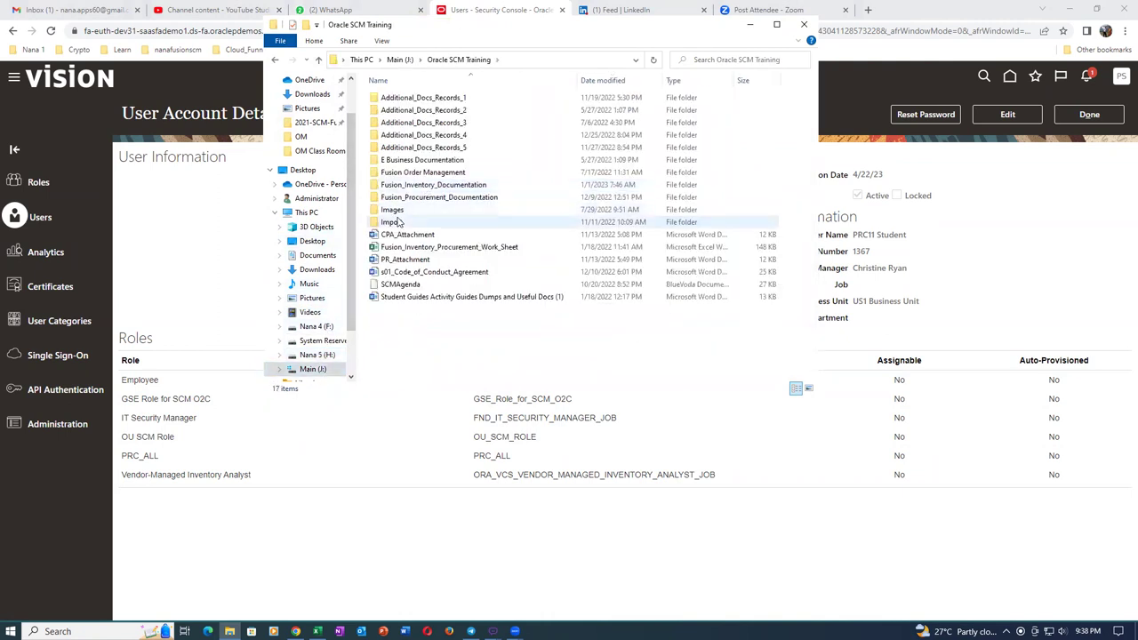
double_click(471, 135)
click(470, 222)
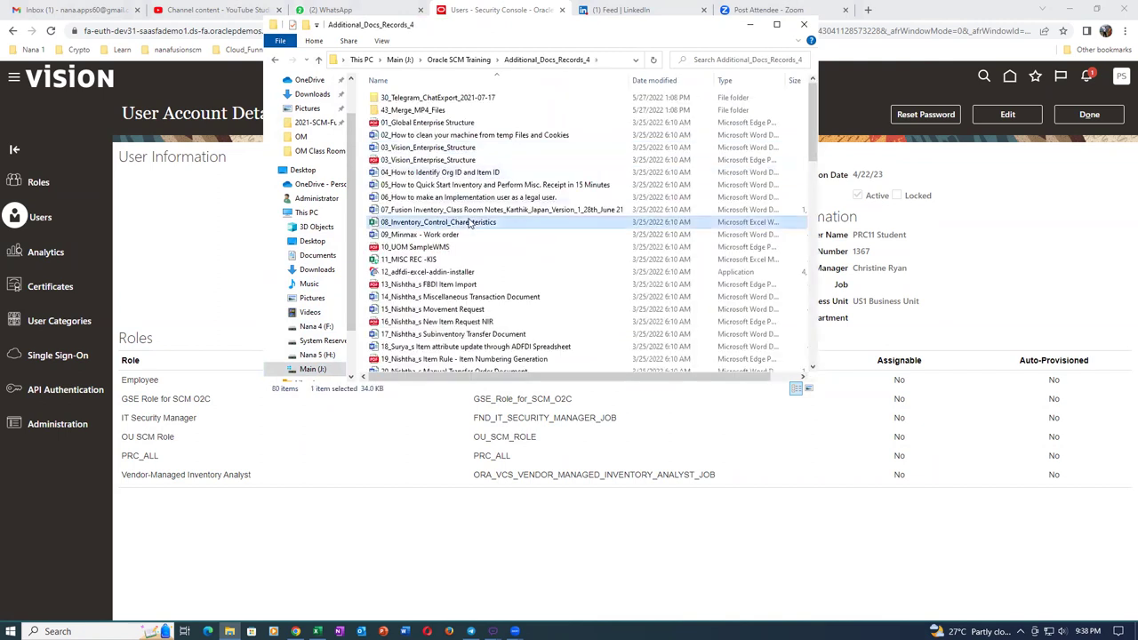
key(5)
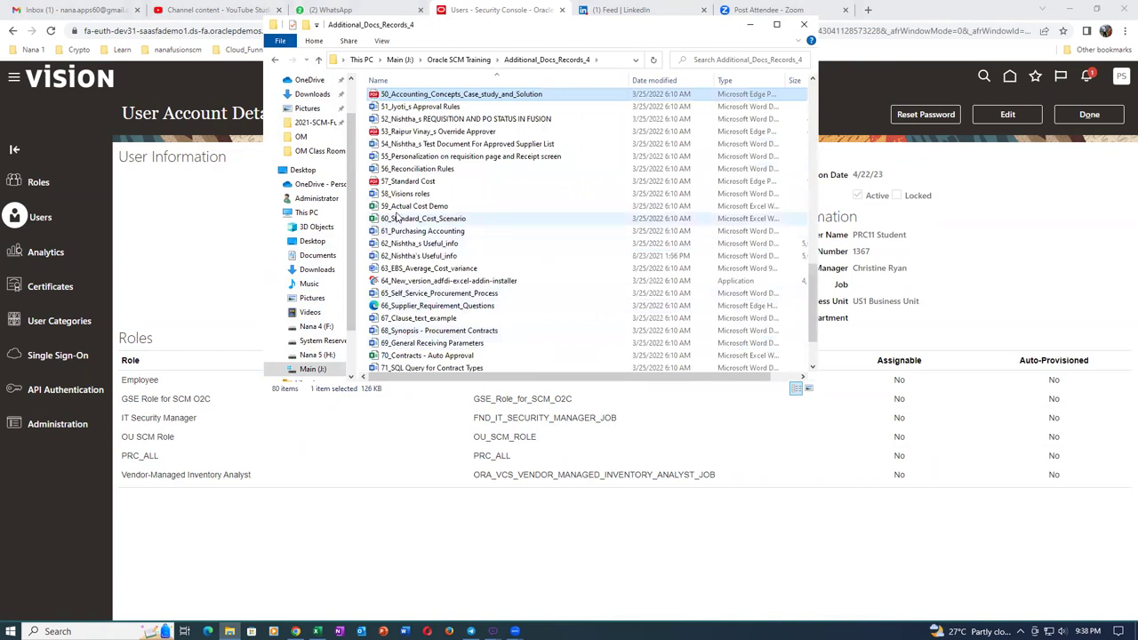
click(478, 194)
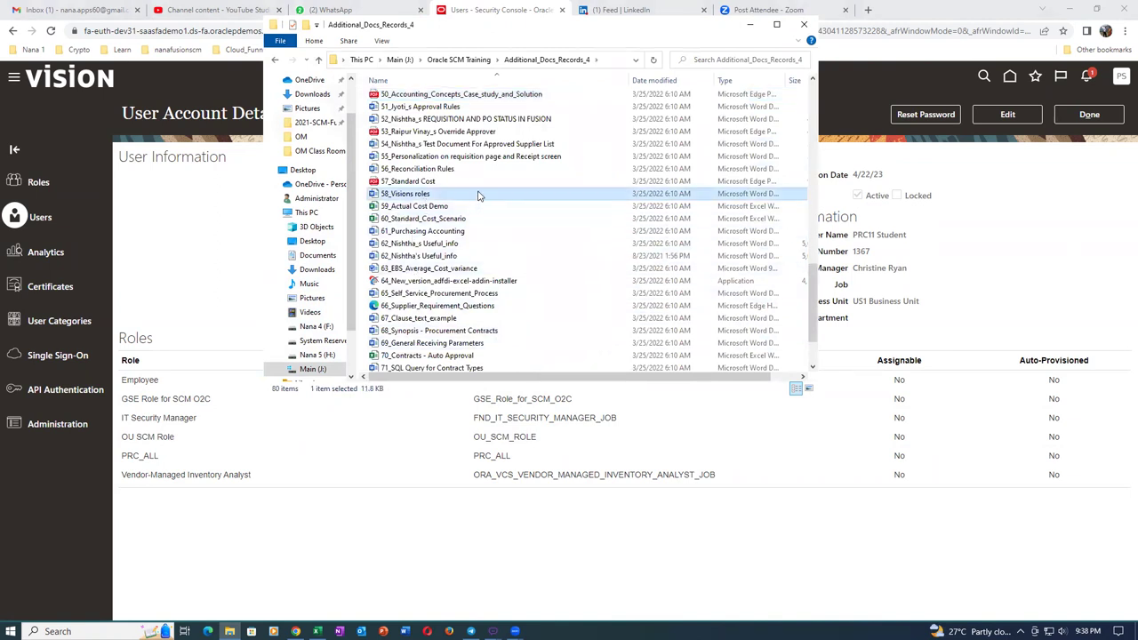
double_click(478, 194)
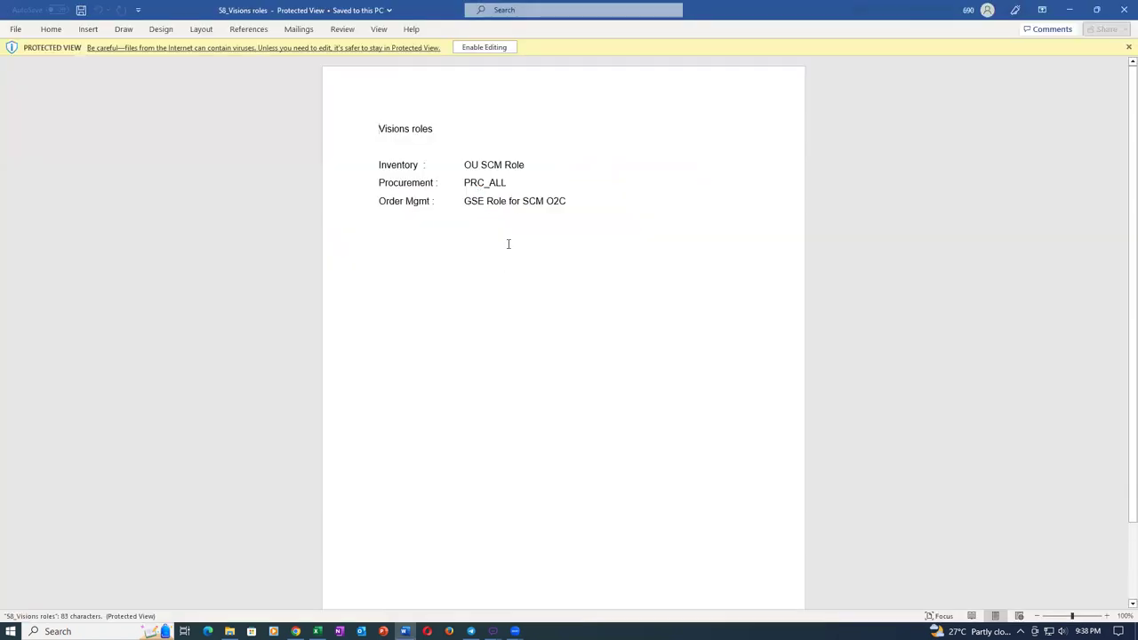
Review the role names: OU SCM Role (Inventory), PRC_ALL (Procurement), GSE Role for SCM O2C (Order Mgmt).
drag(463, 164, 511, 169)
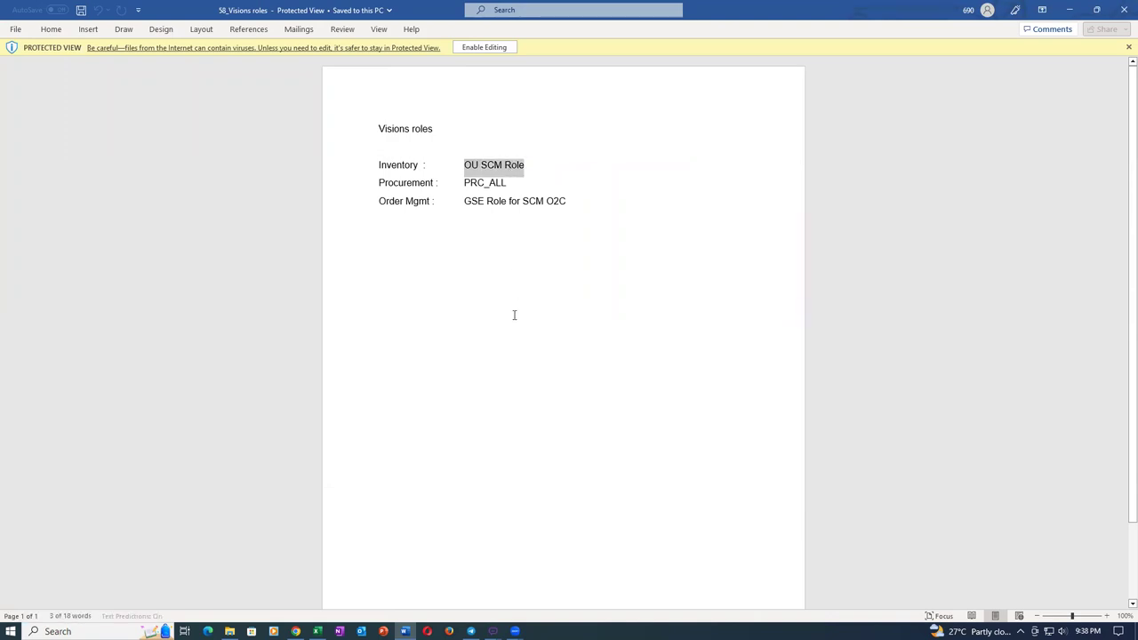
click(499, 315)
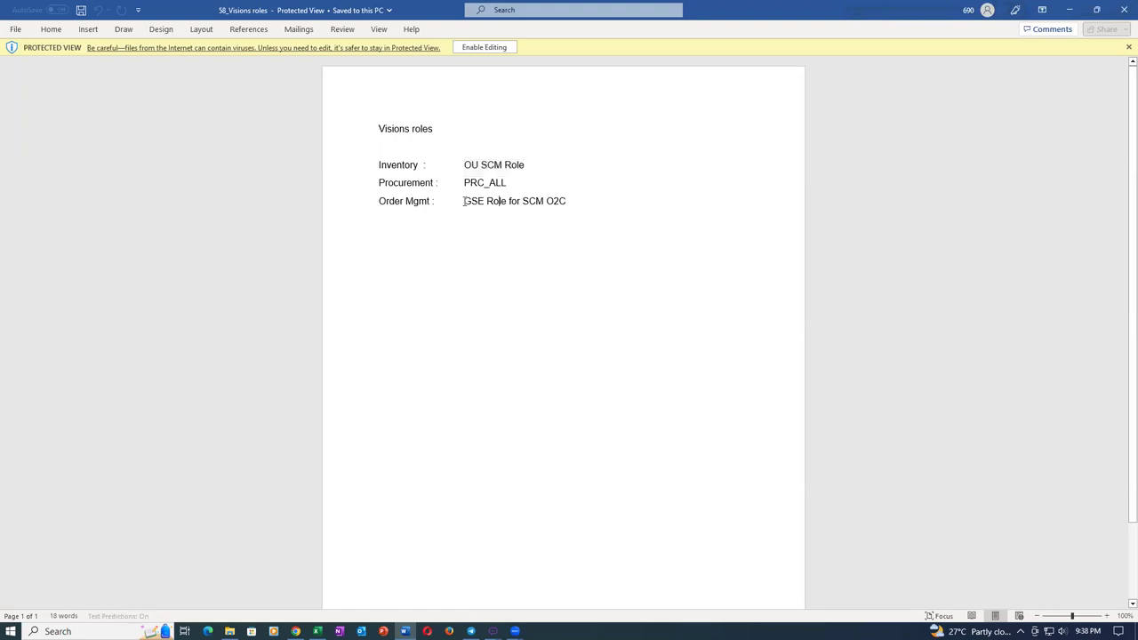
drag(463, 182, 503, 187)
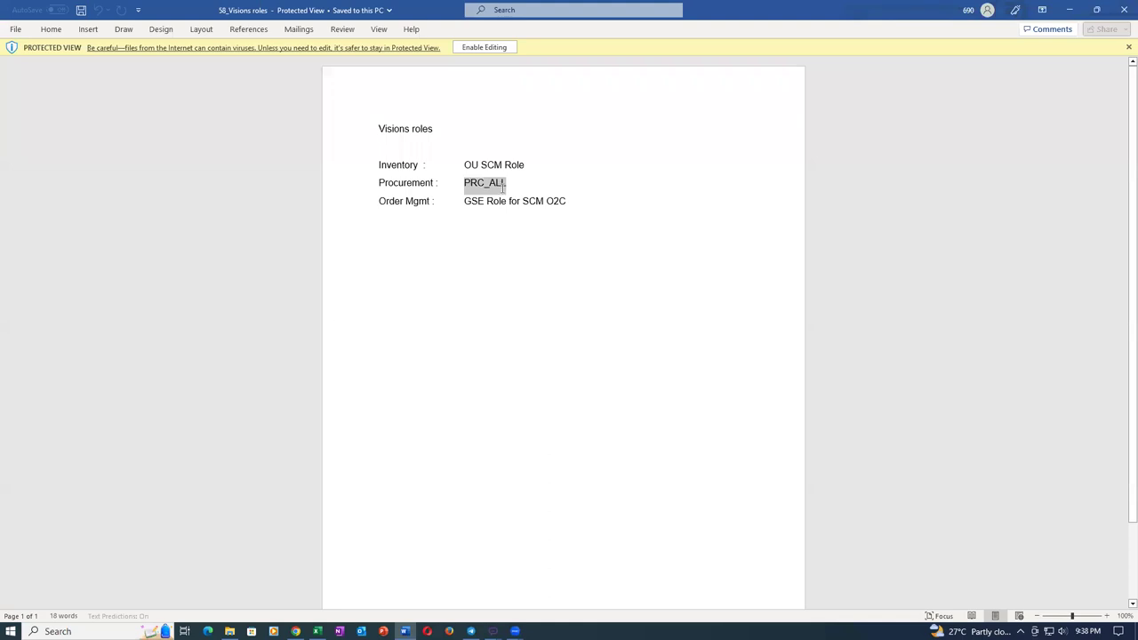
click(499, 253)
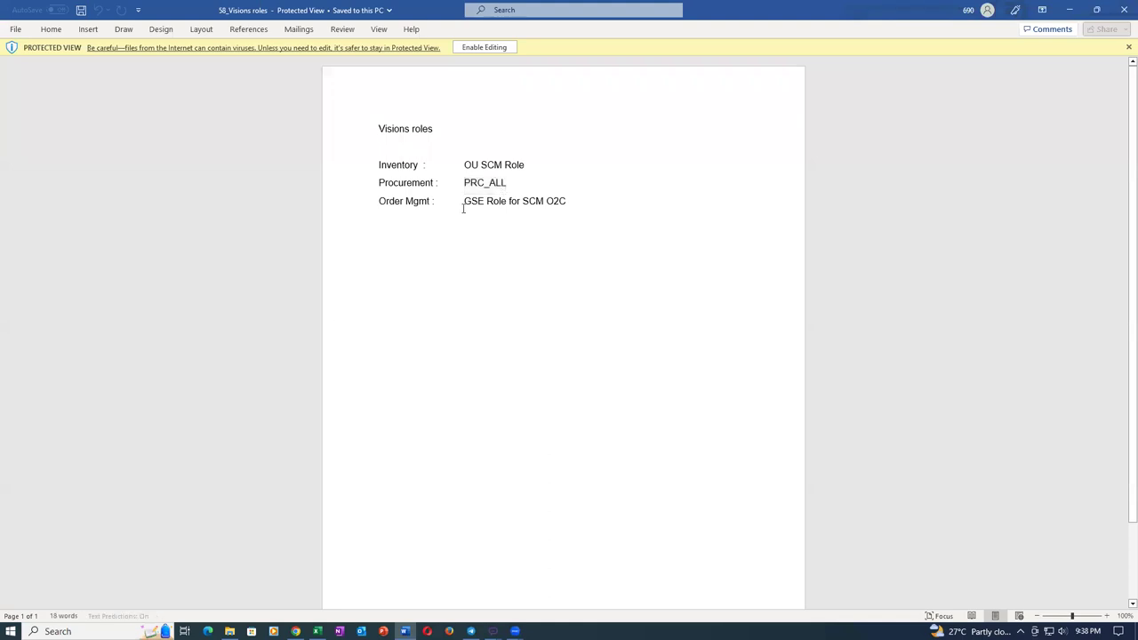
drag(465, 201, 569, 203)
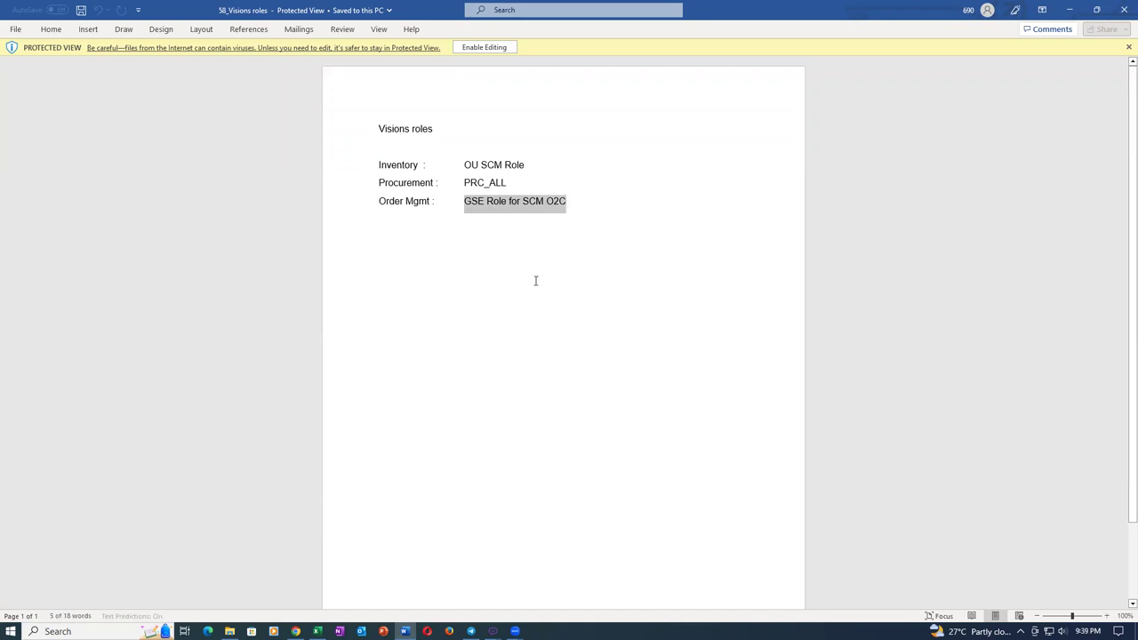
click(535, 281)
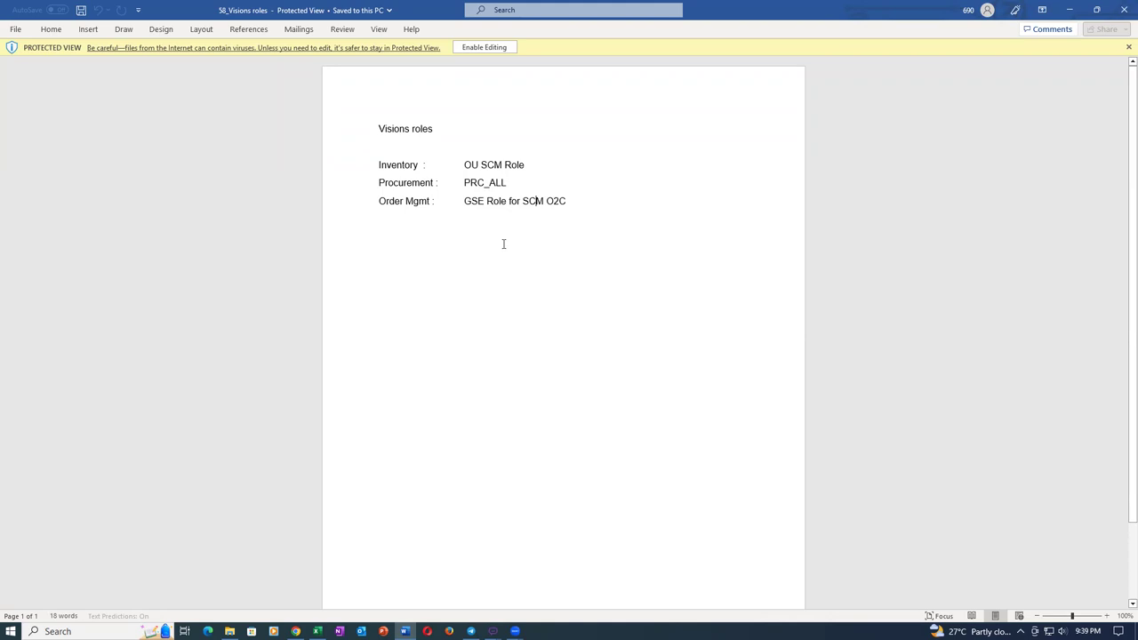
key(alt+Tab)
mouse_move(505, 249)
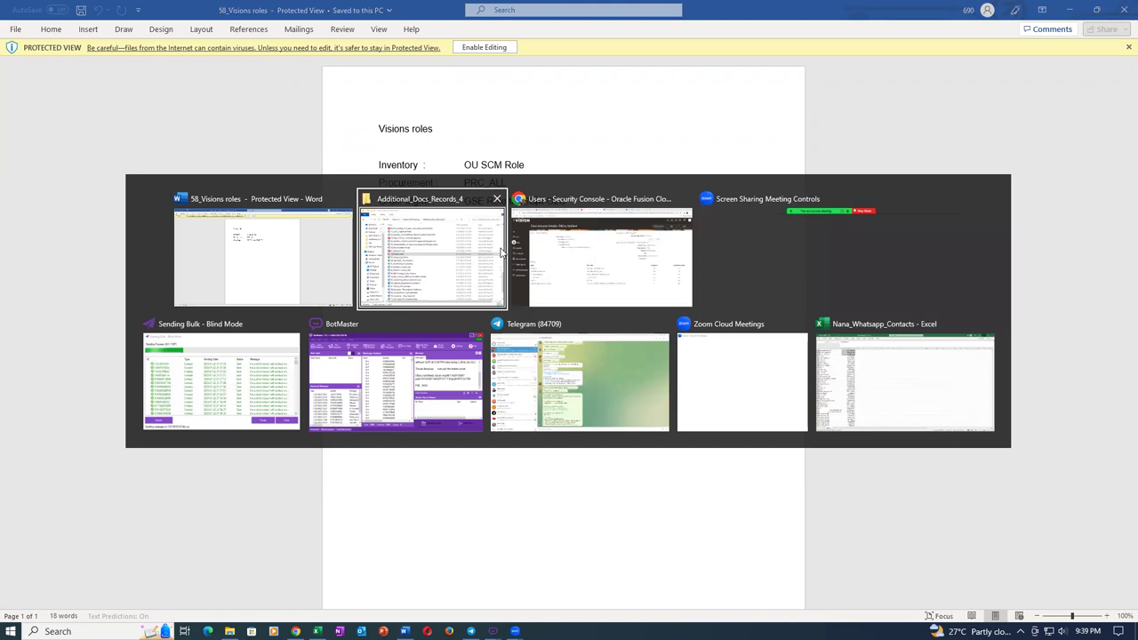
Back in the browser, check the user's Roles table and close the account details.
click(501, 253)
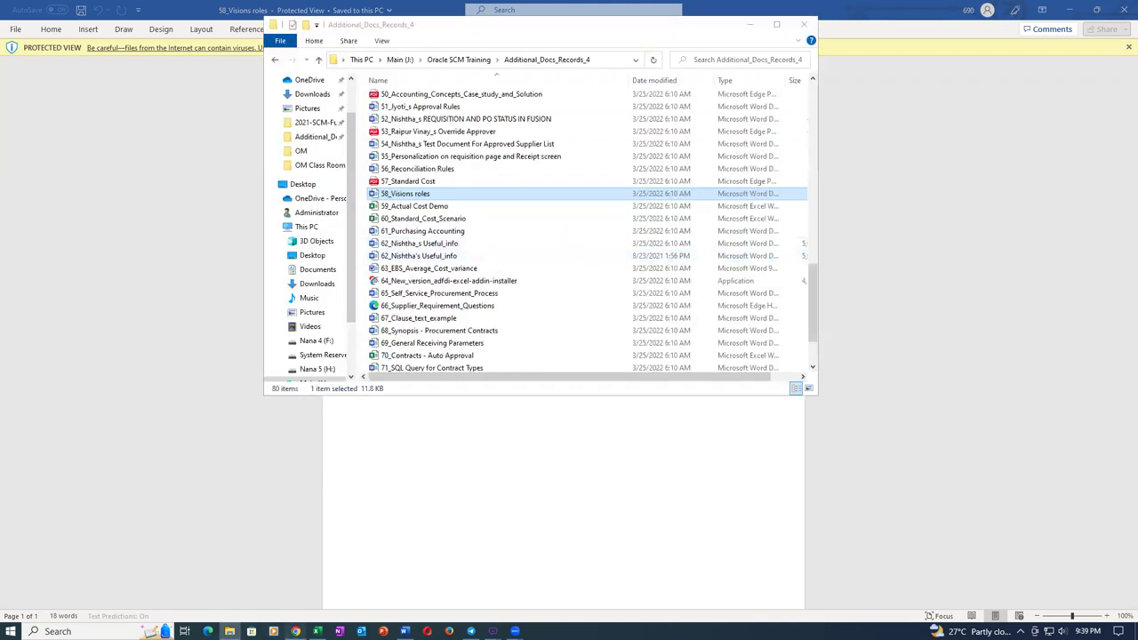
key(alt+Tab)
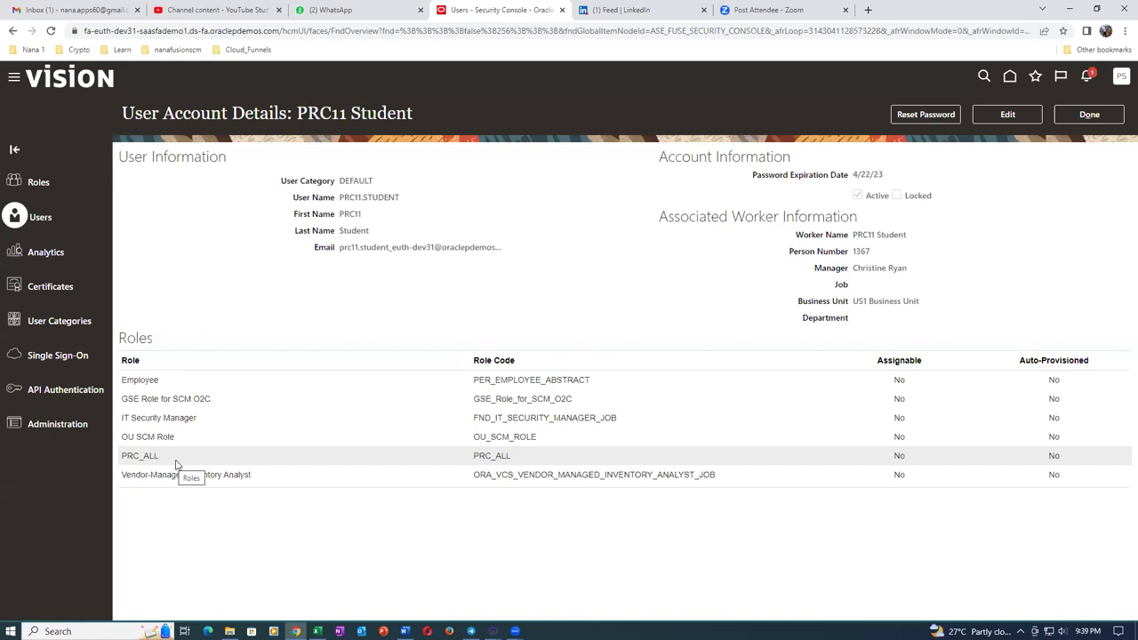
click(1112, 120)
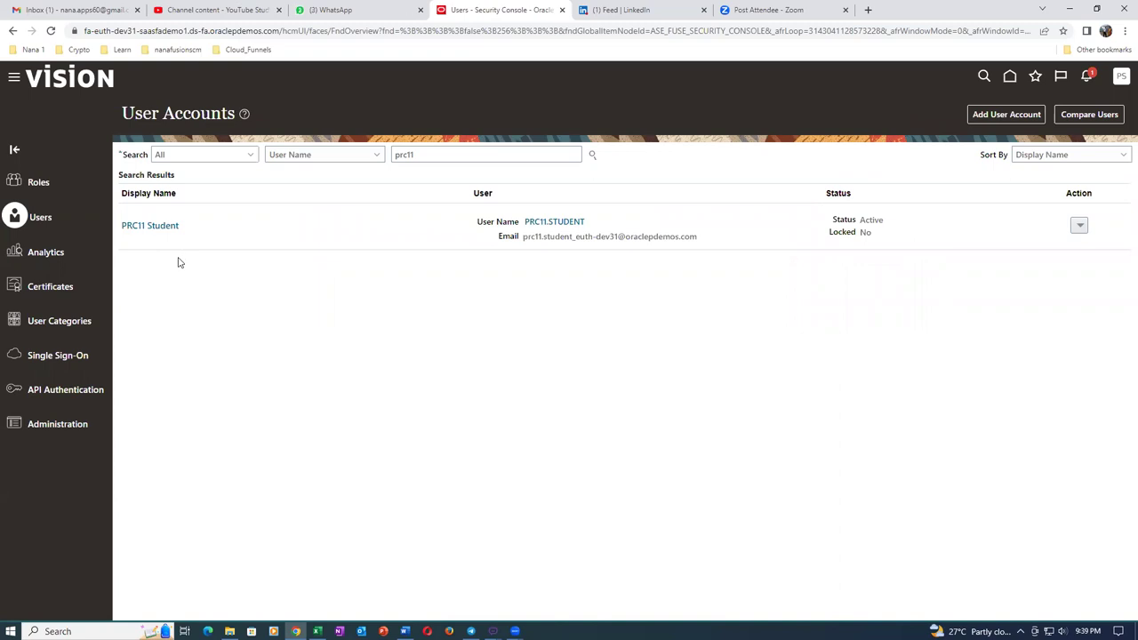
click(1038, 78)
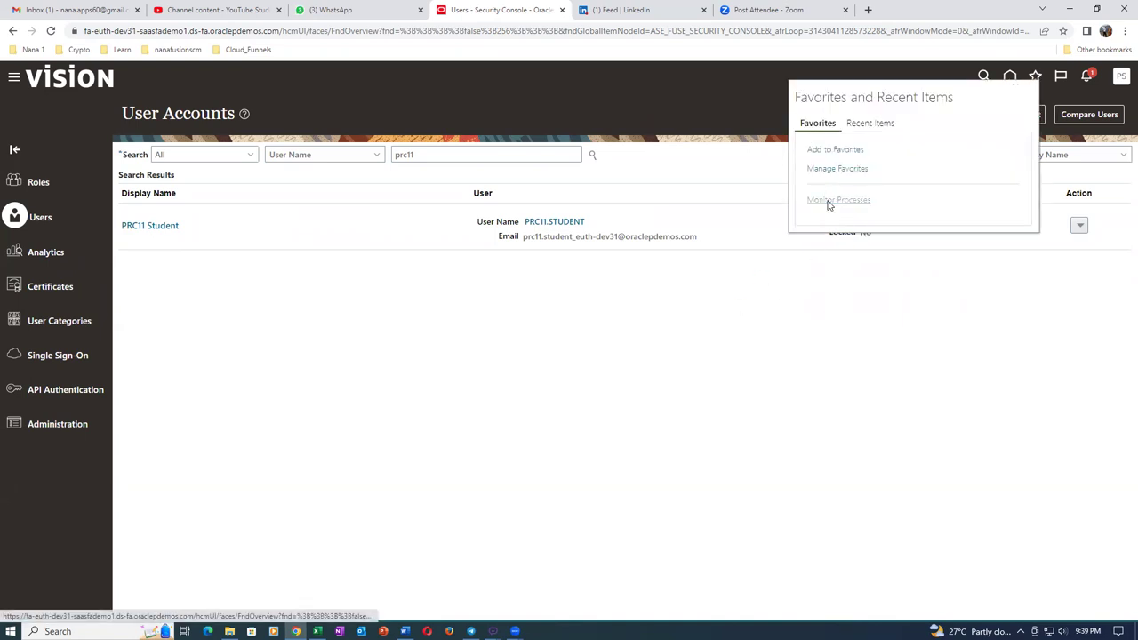
Go to Monitor Processes from Favorites and start scheduling a new process.
click(827, 205)
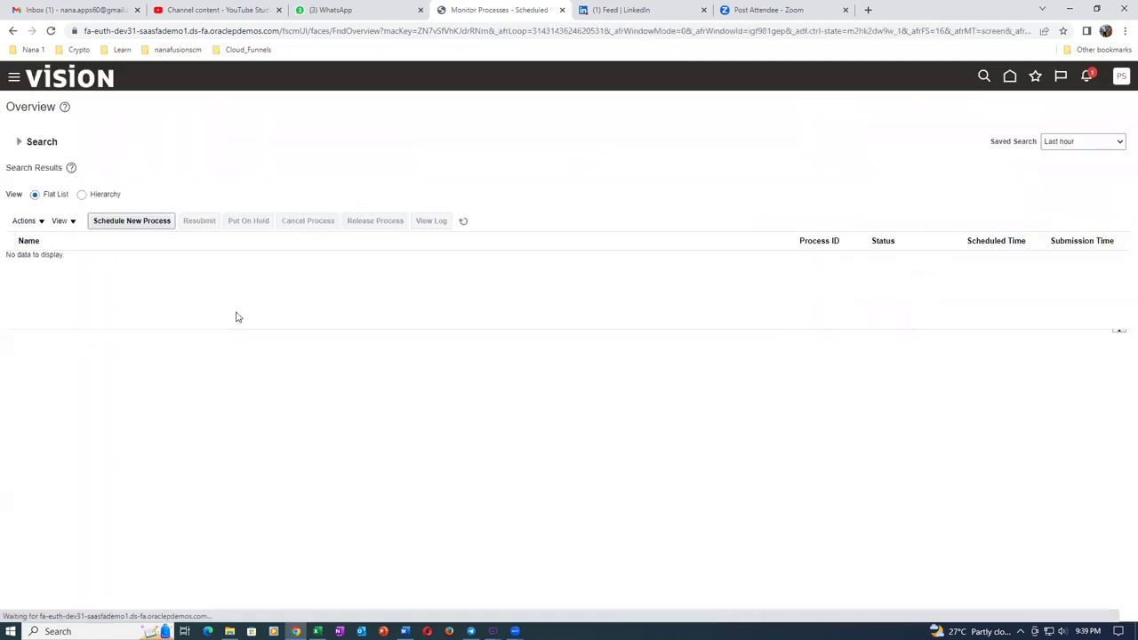
click(132, 224)
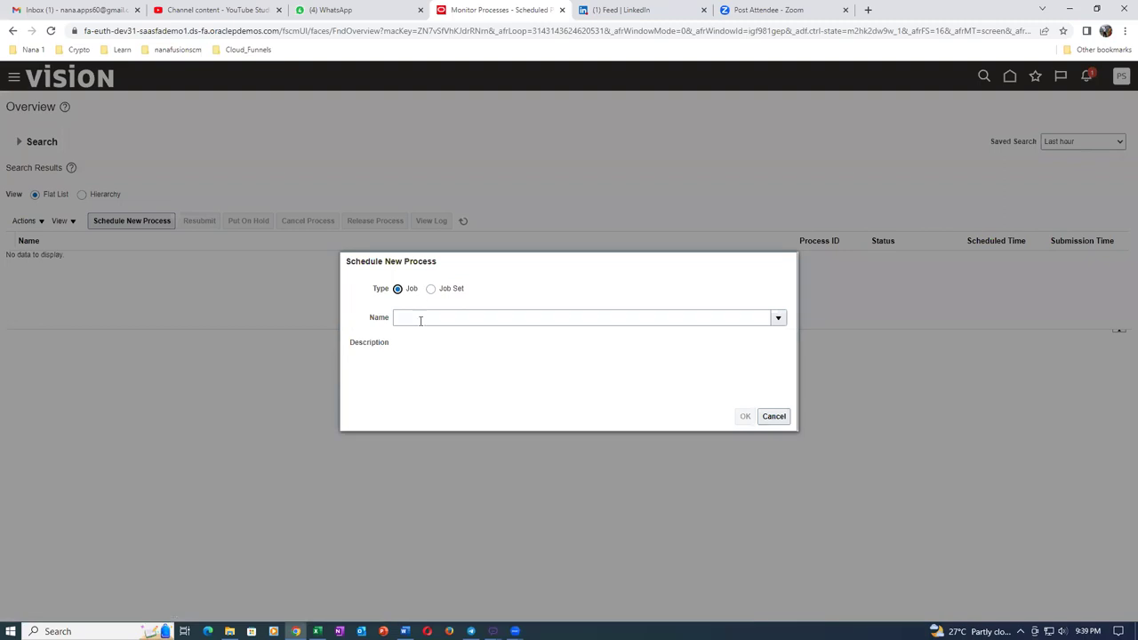
Look up import%user%role% and confirm Import User and Role Application Security Data as the job.
click(428, 319)
text(import%)
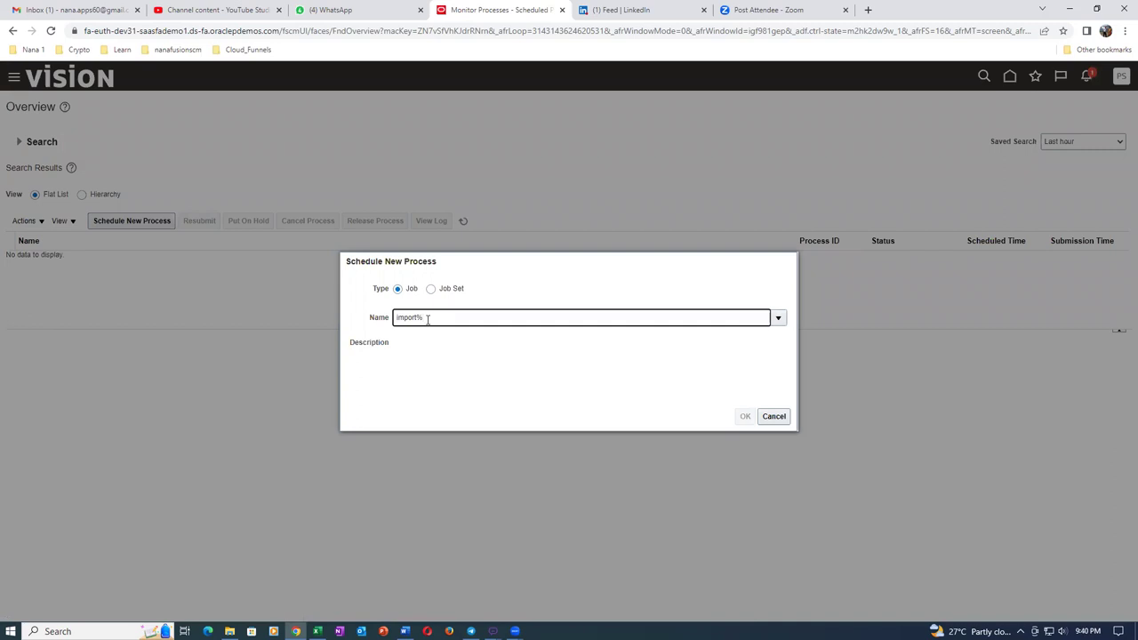
text(ure)
text(r5role%)
key(Tab)
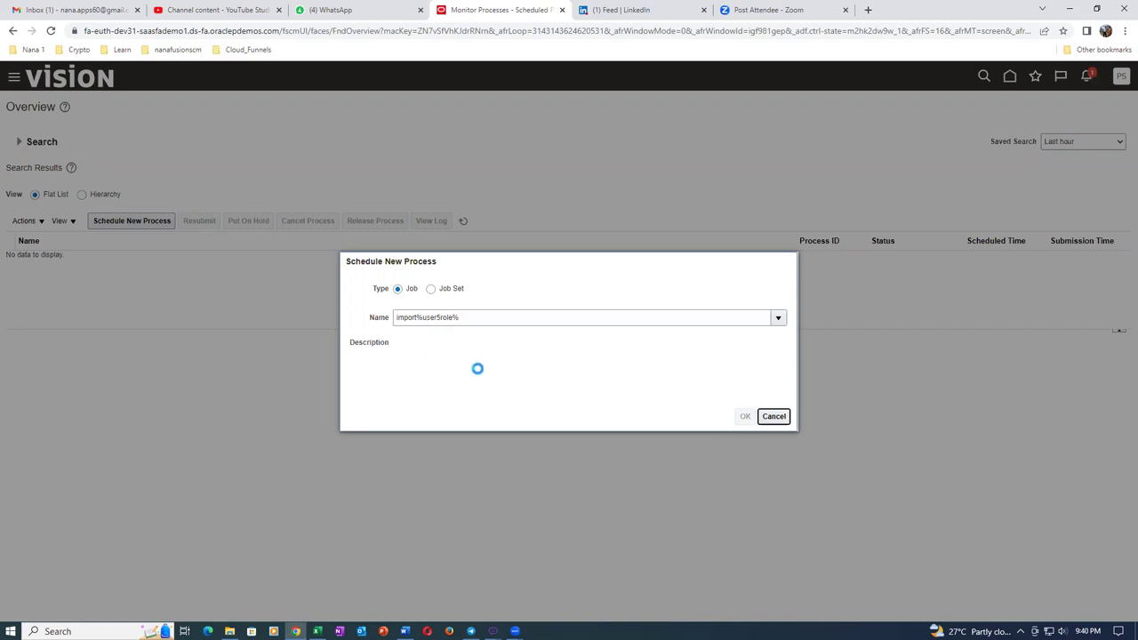
click(442, 317)
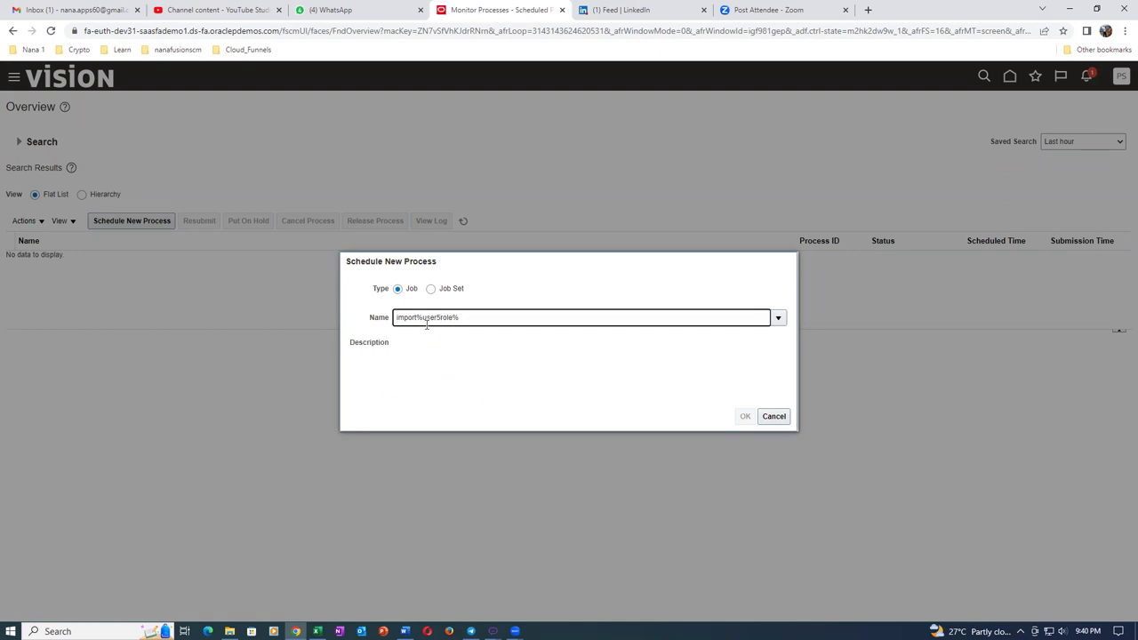
key(BackSpace)
text(%)
key(Tab)
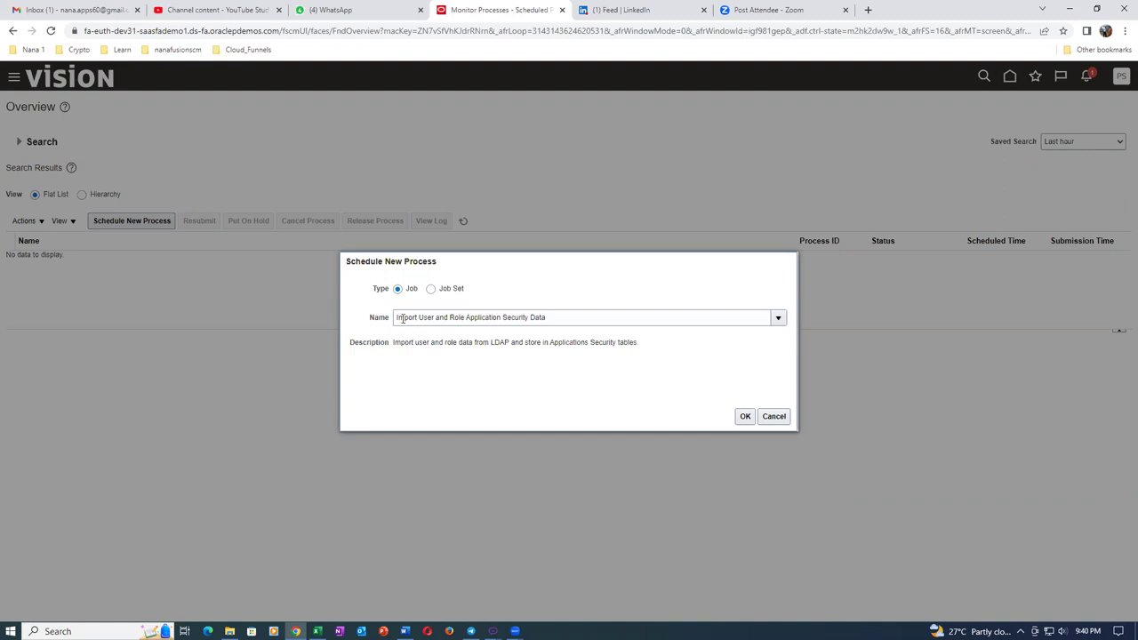
drag(403, 317, 585, 314)
click(567, 414)
click(747, 416)
click(124, 221)
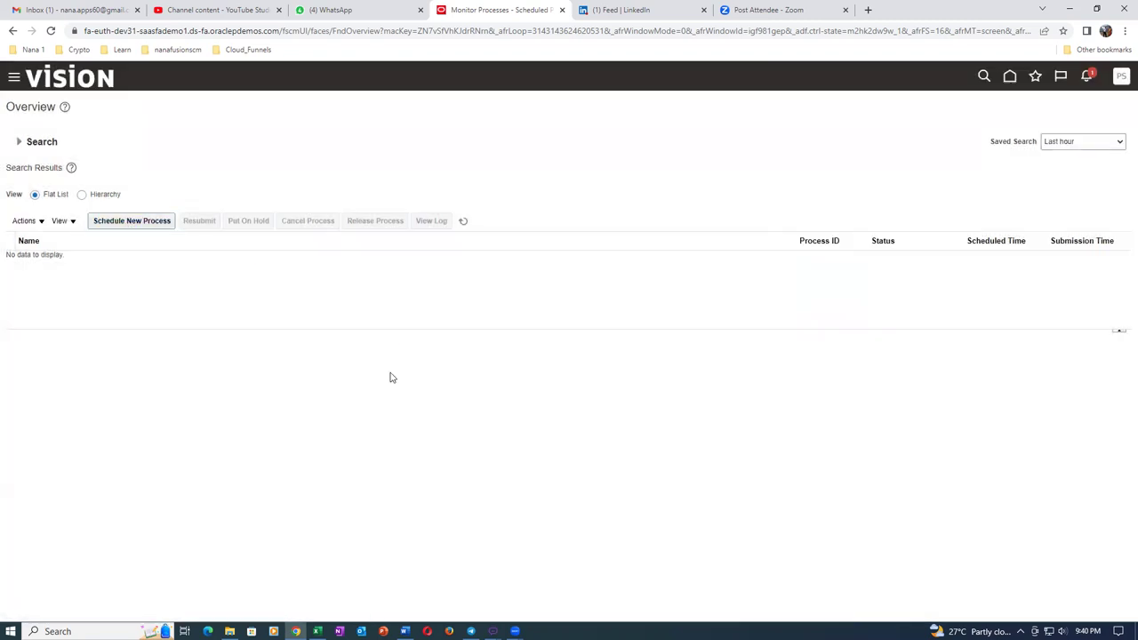
Pick Retrieve Latest LDAP Changes via an LDAP search and submit it as process 5160652.
click(581, 317)
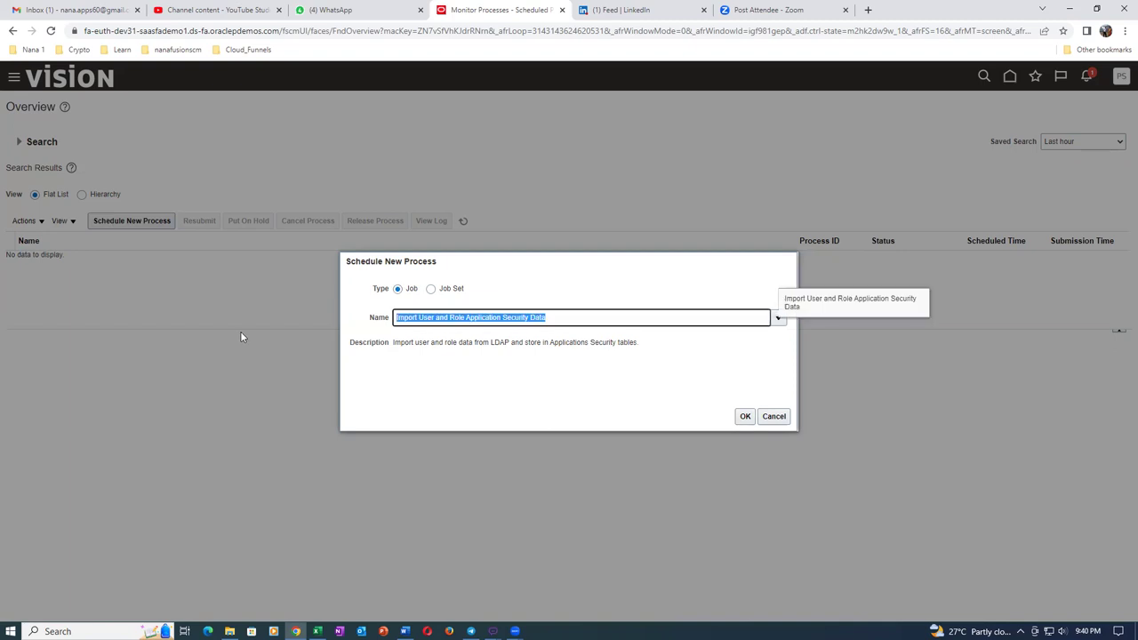
text(LDAP)
key(Tab)
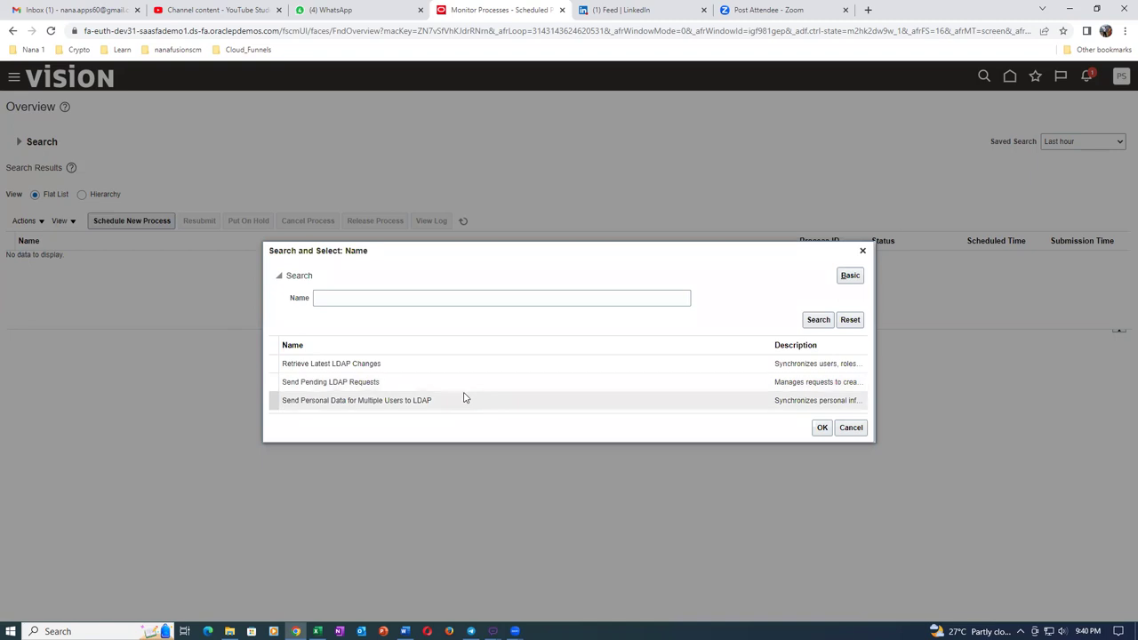
click(455, 368)
click(820, 428)
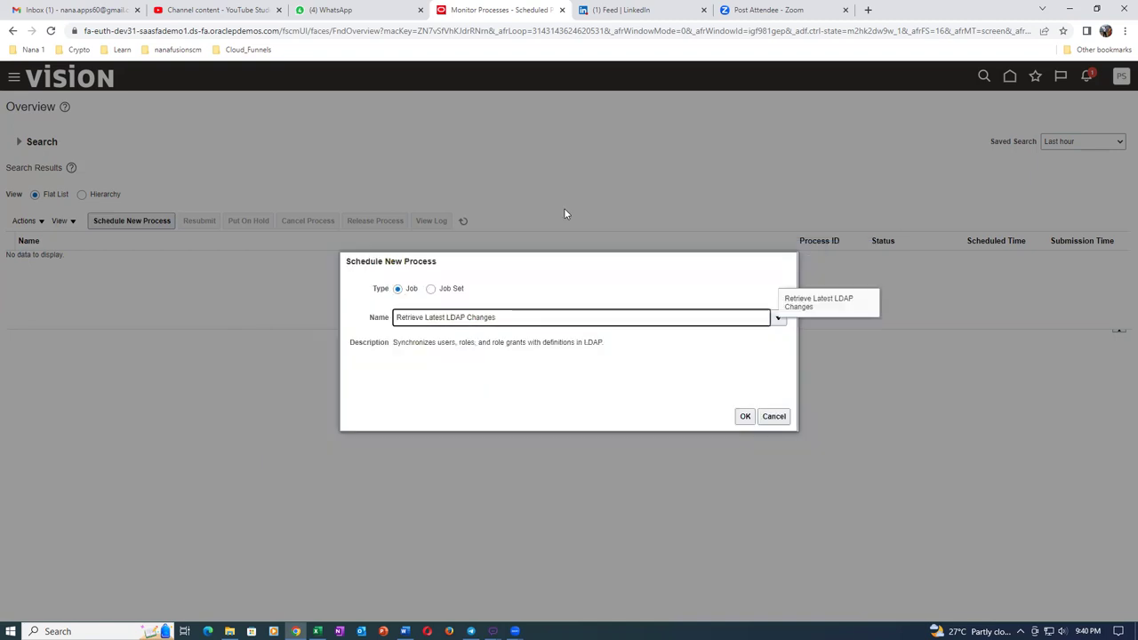
click(745, 416)
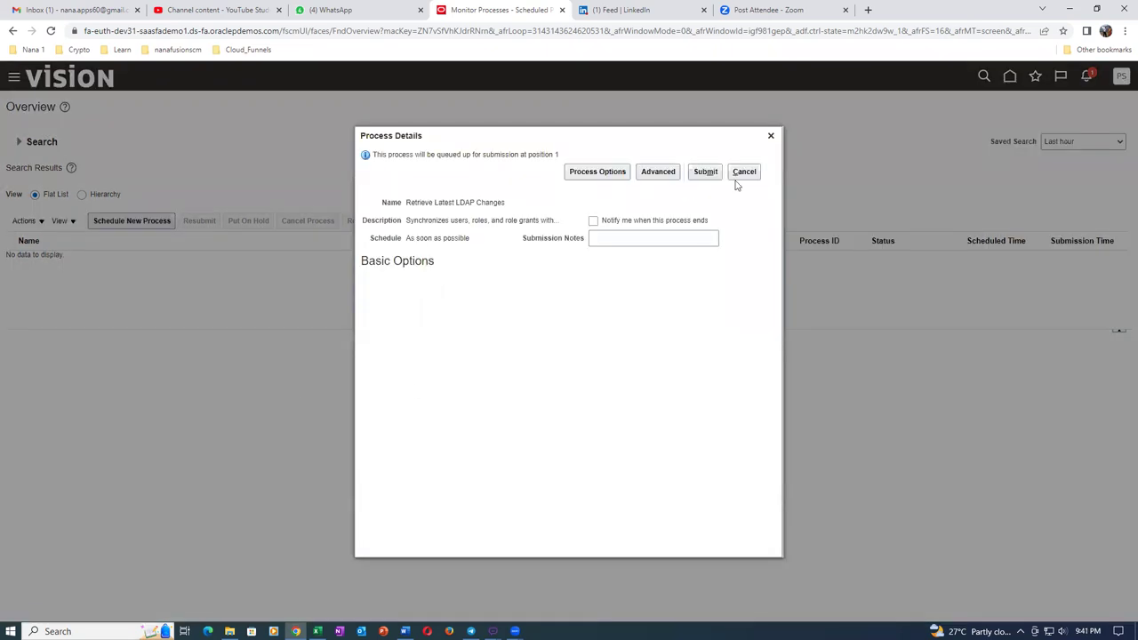
click(708, 173)
click(700, 252)
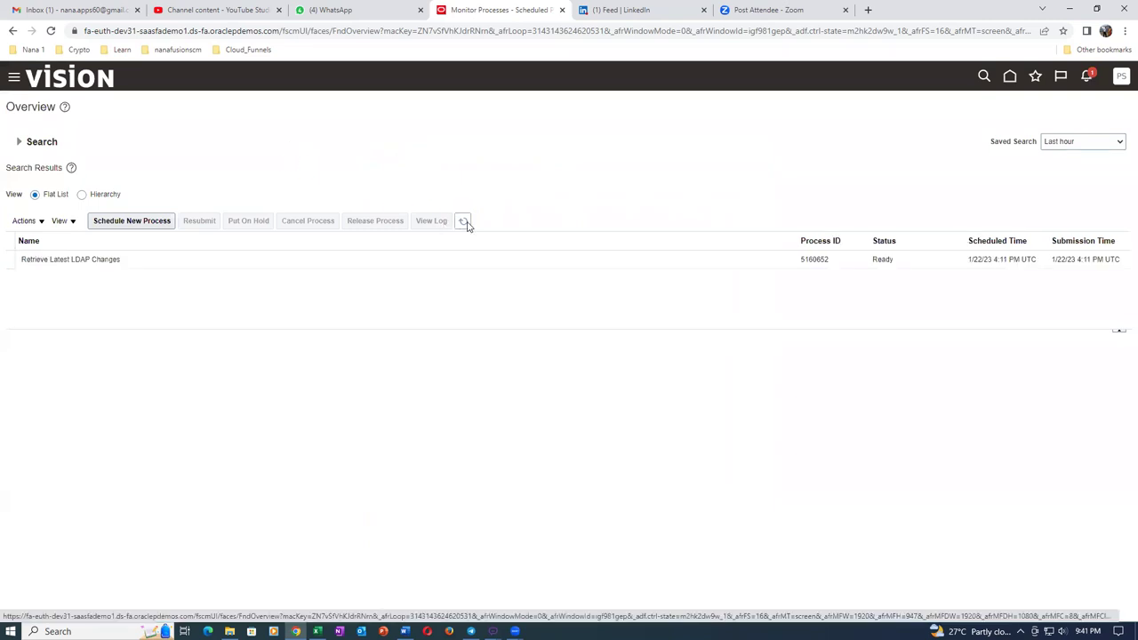
Refresh the process list until process 5160652 shows Running, then go Home.
click(466, 224)
click(467, 225)
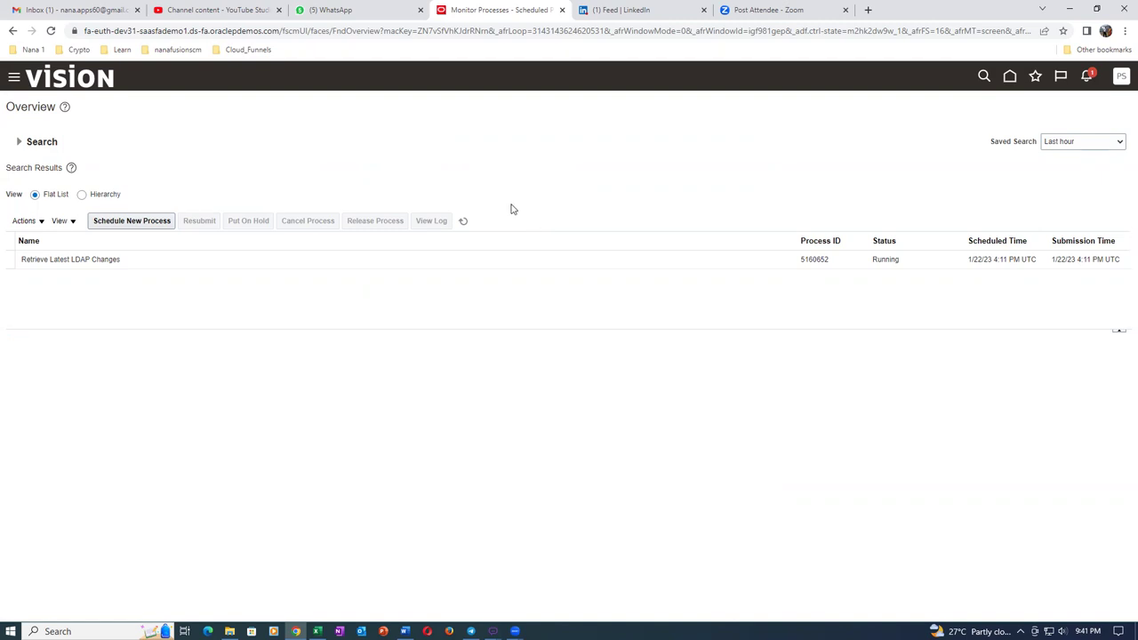
click(1012, 78)
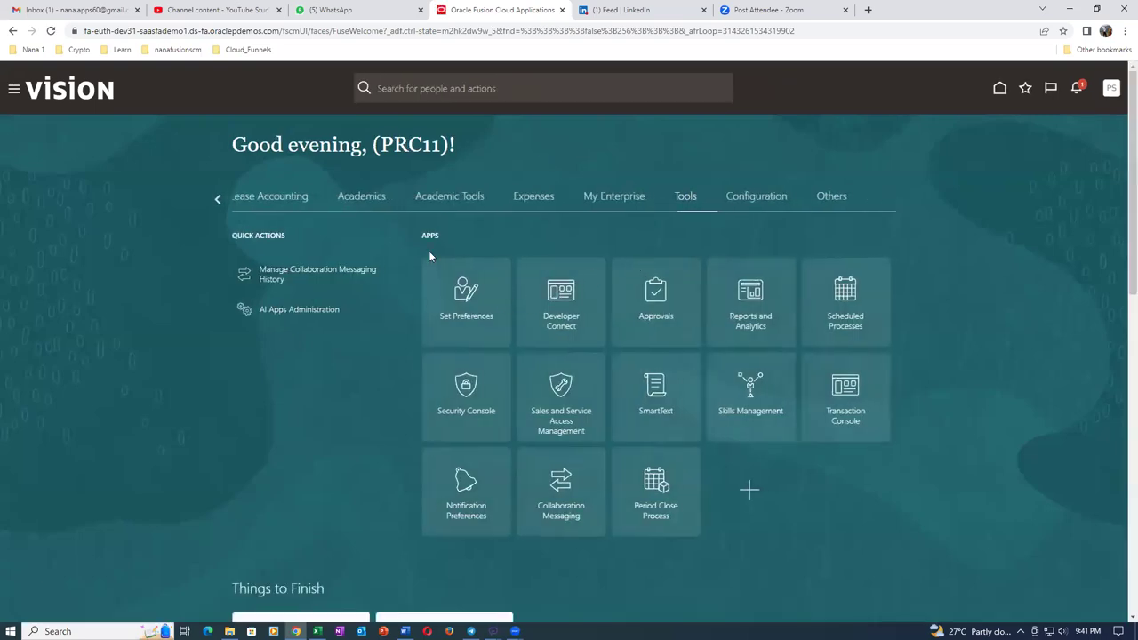
Scroll the home page categories back to Product Management and open that tab.
click(217, 200)
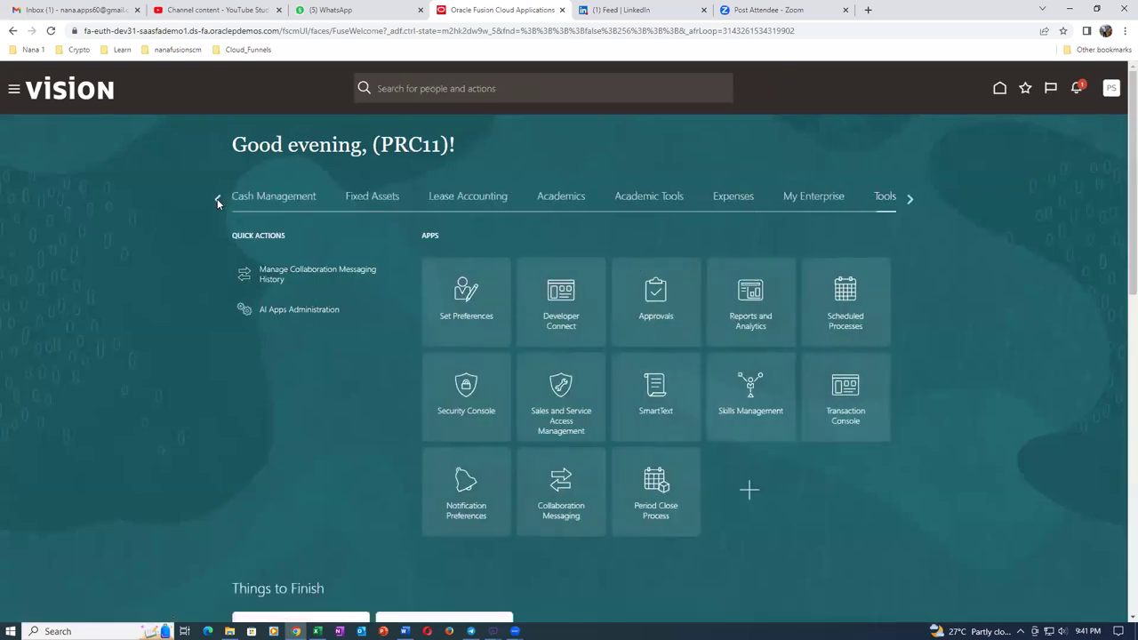
click(217, 199)
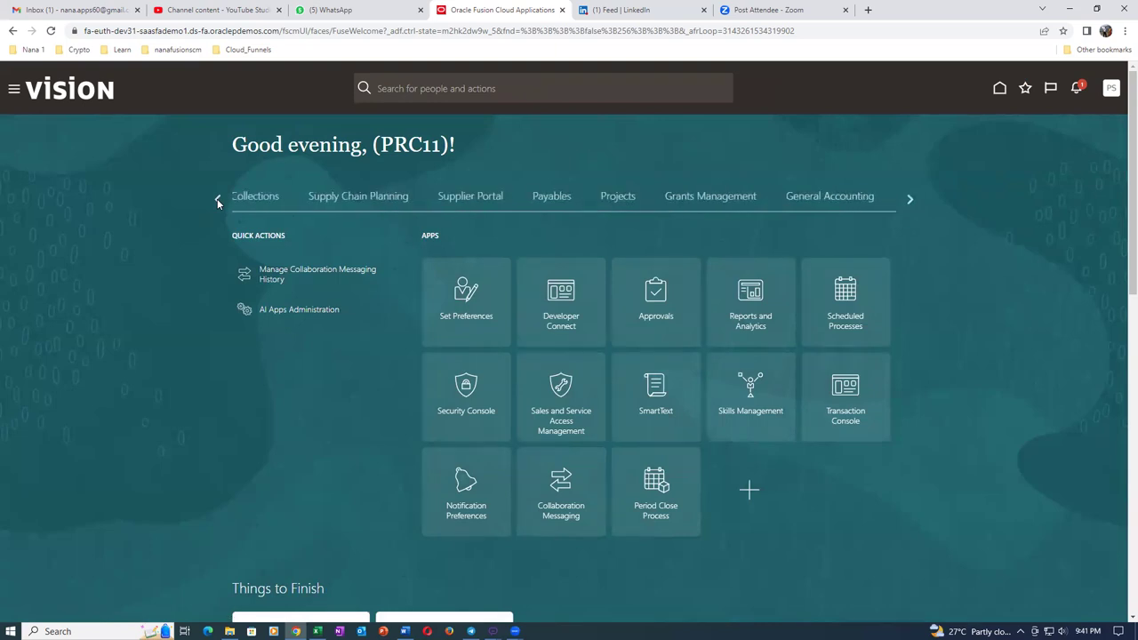
click(217, 198)
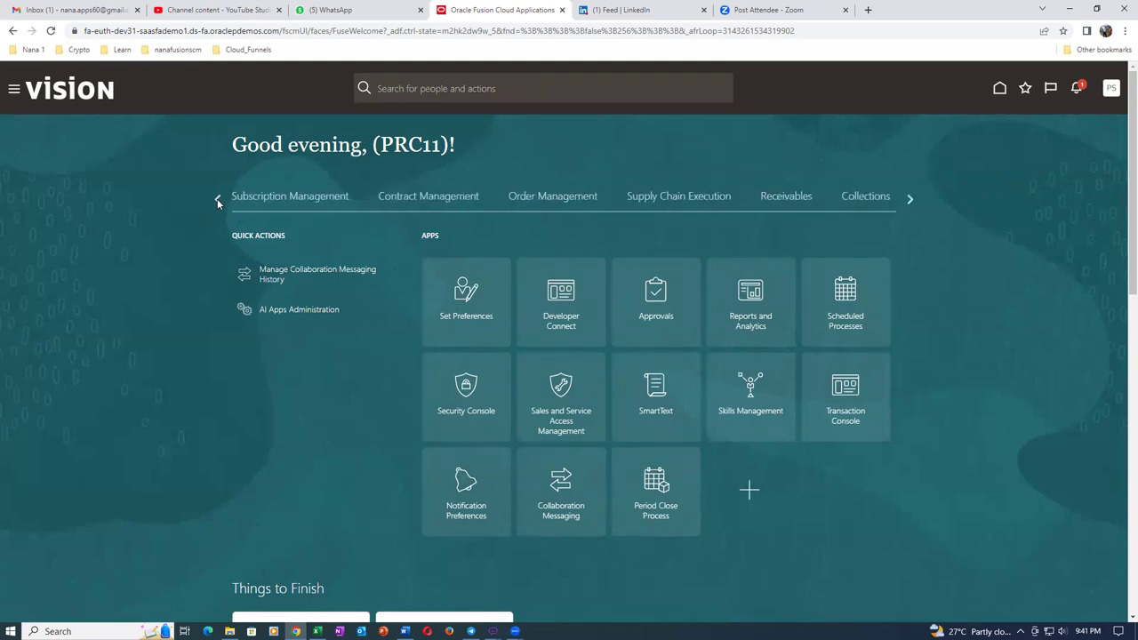
click(217, 199)
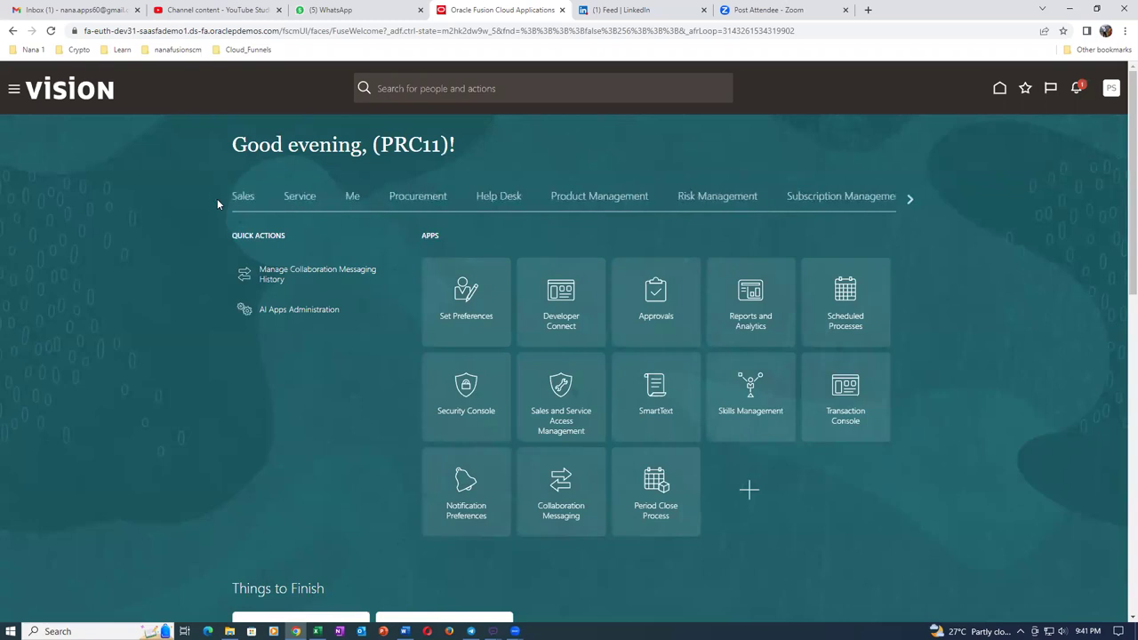
click(618, 197)
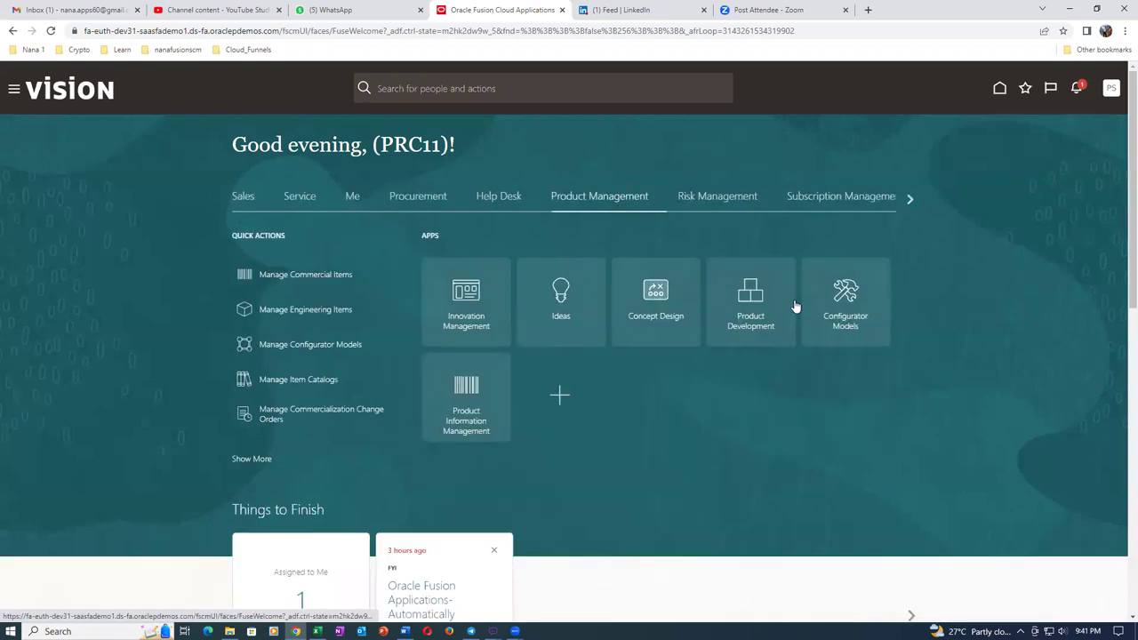
Open Product Information Management and choose Create Item from its Tasks panel.
click(463, 431)
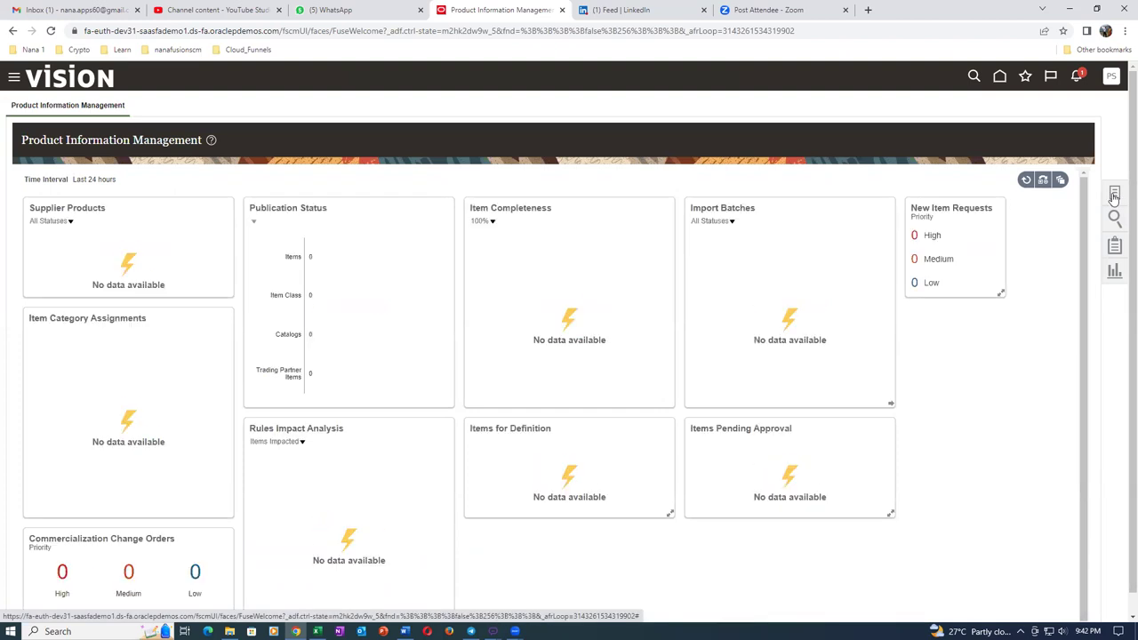
click(1114, 195)
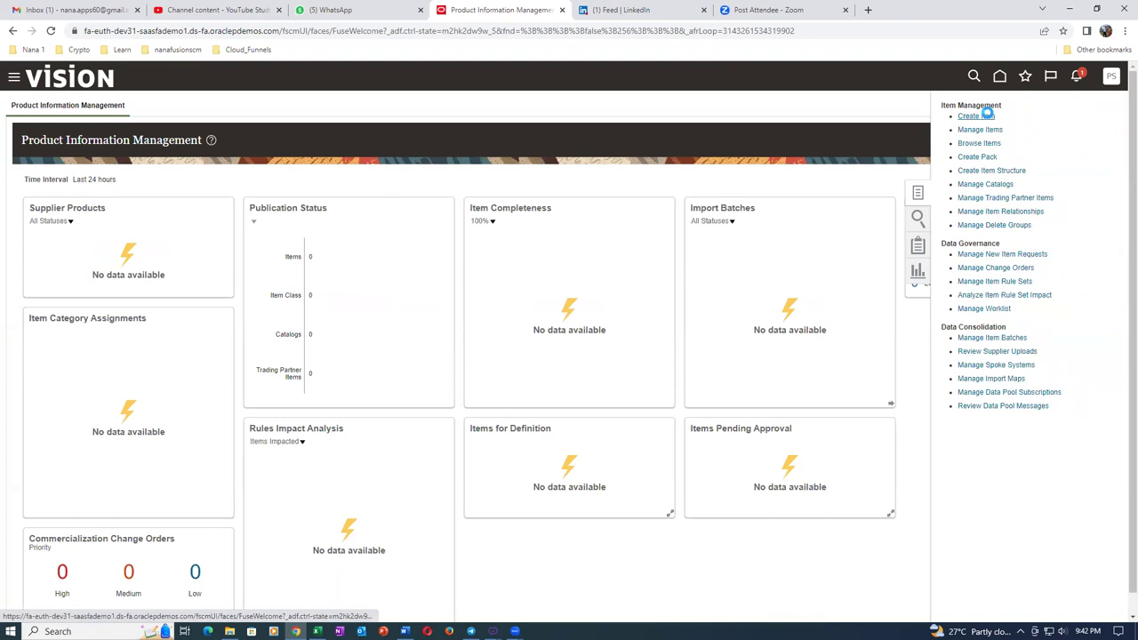
click(989, 115)
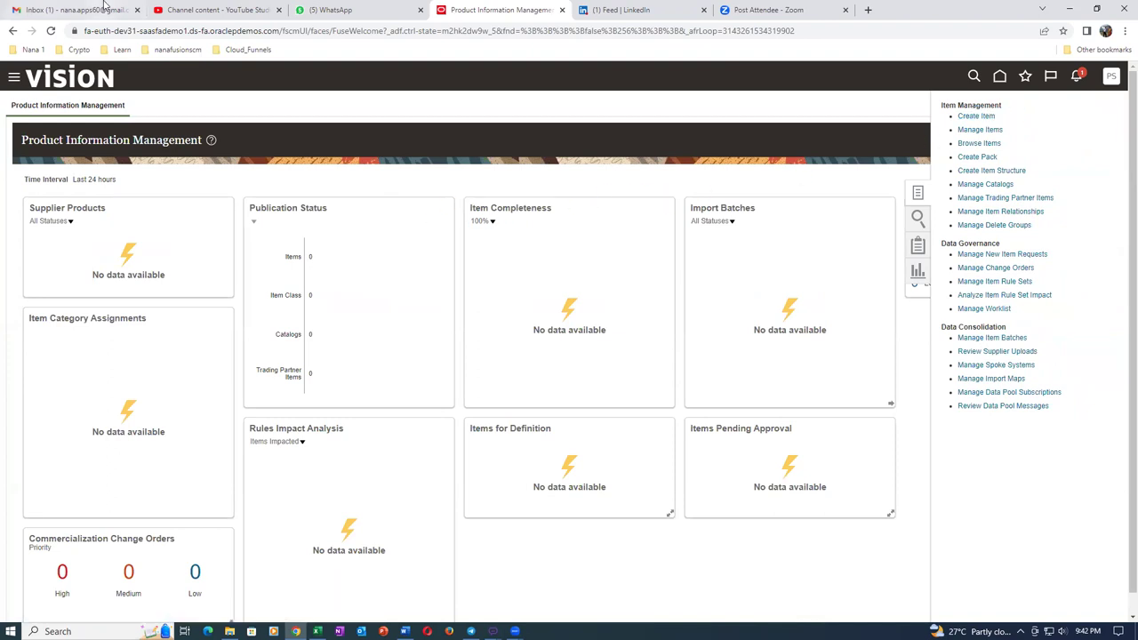
click(96, 11)
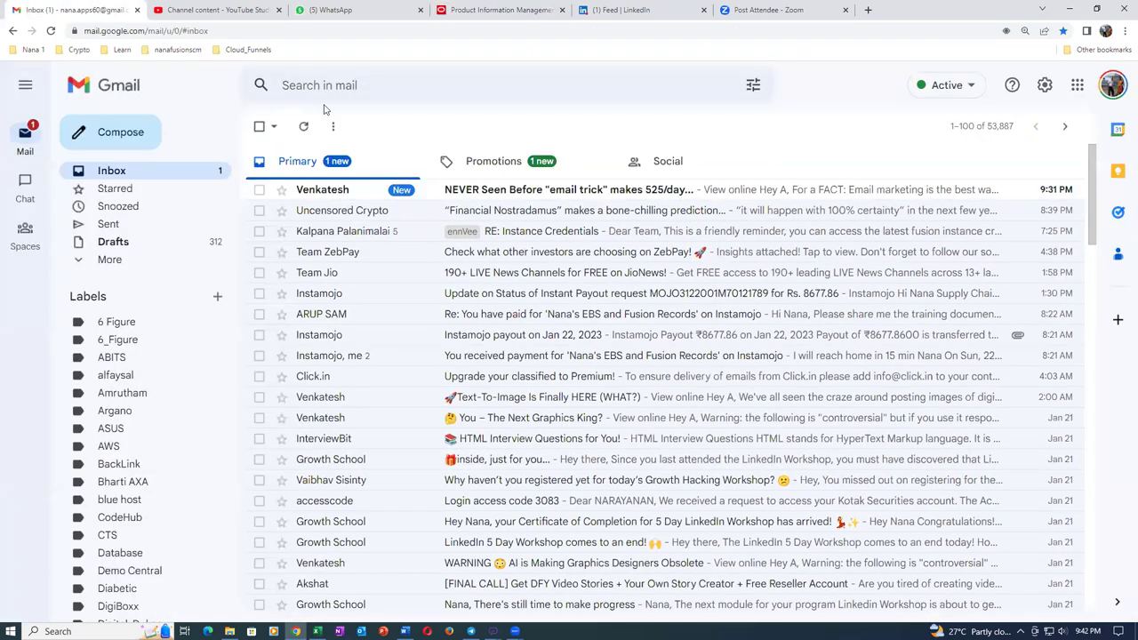
Switch from Gmail back to the Product Information Management browser tab.
click(485, 13)
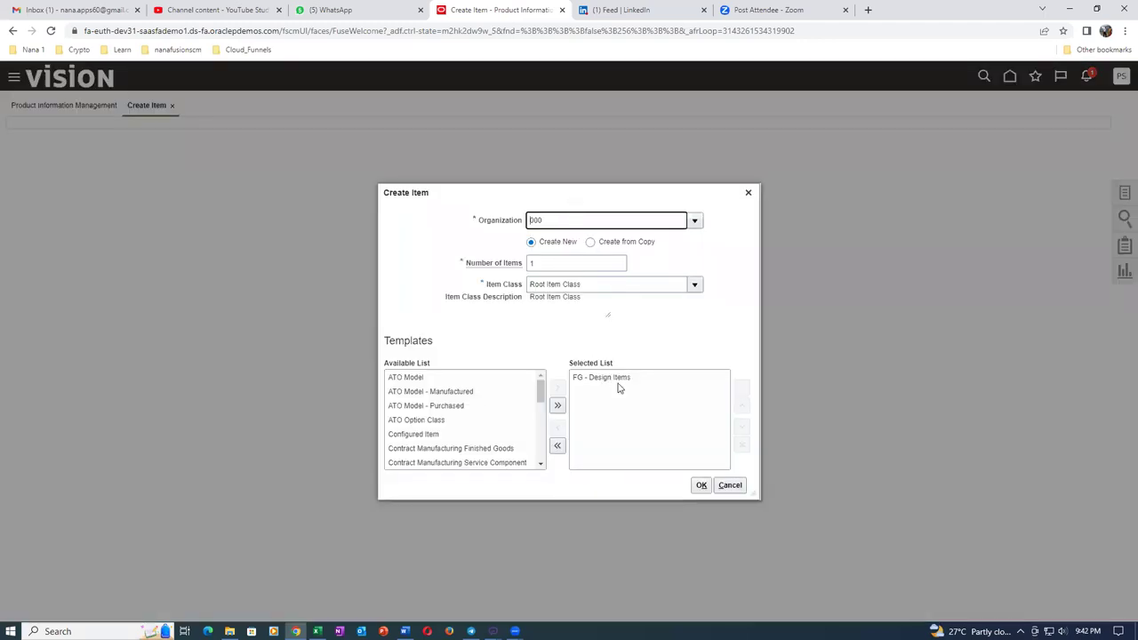
Accept one Root Item Class item using the FG - Design Items template in Create Item.
click(702, 486)
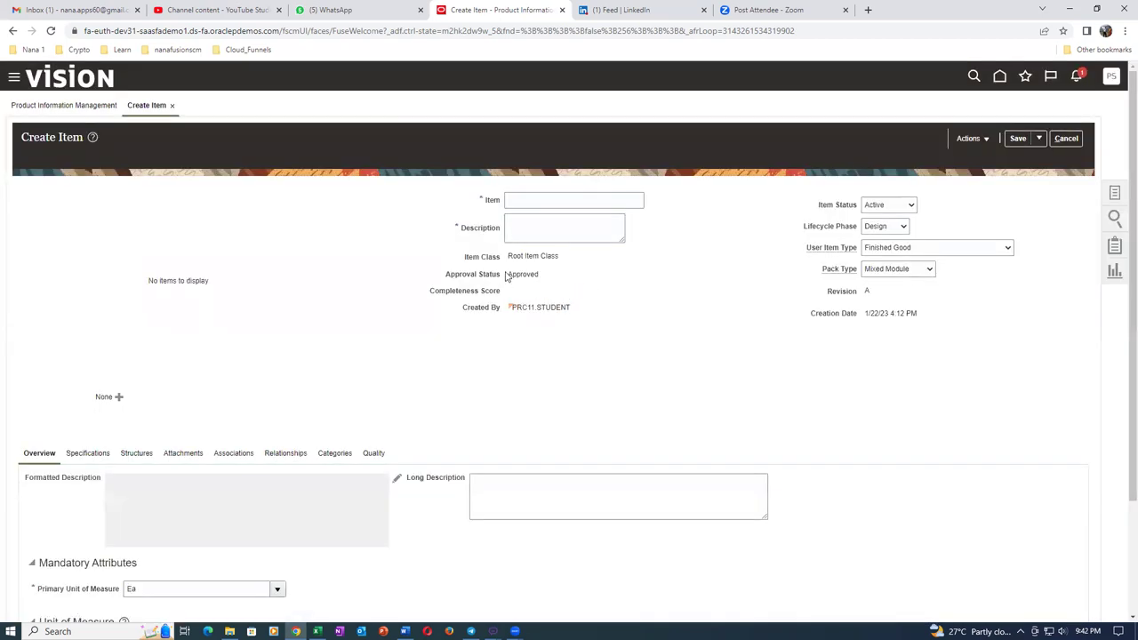
Name the item t0101_drop_ship_test and paste that same name into Description.
click(545, 198)
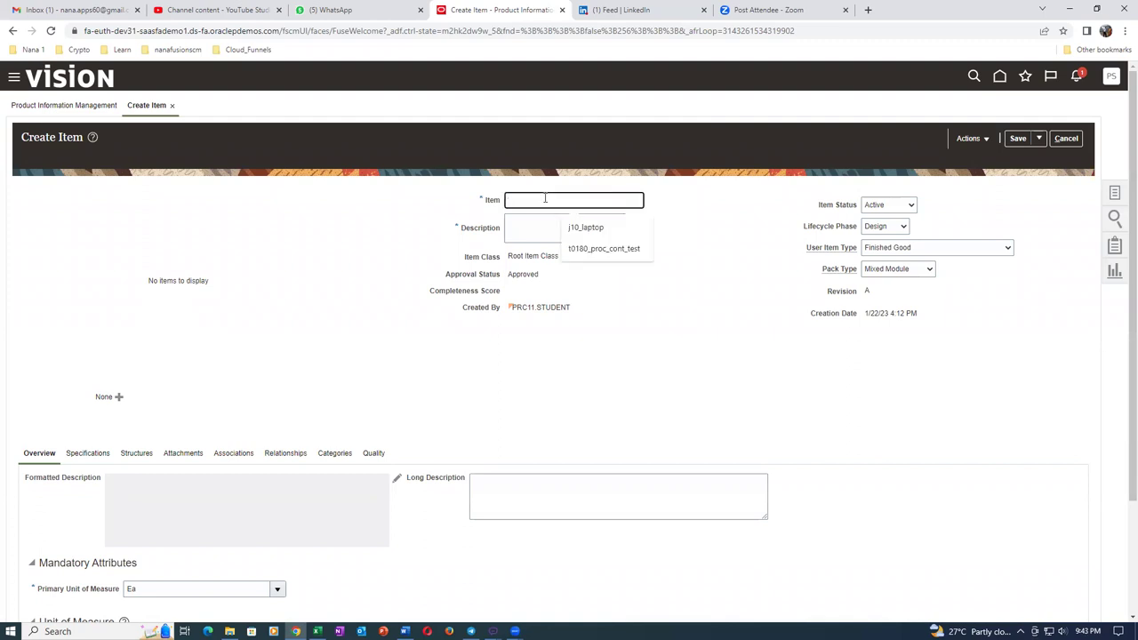
text(t0101)
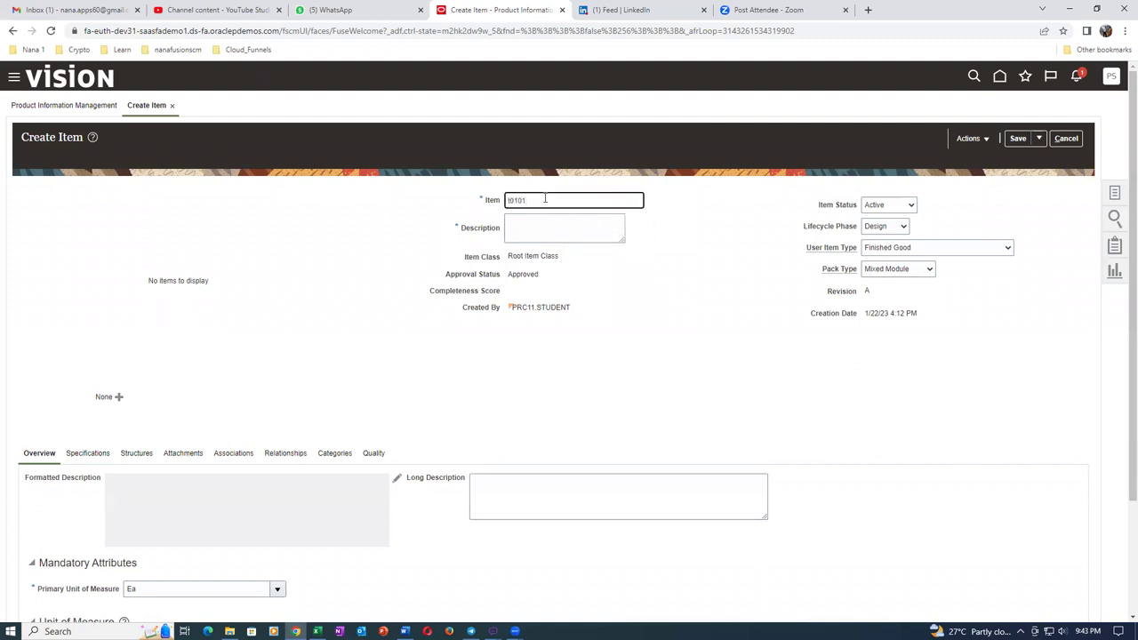
text(_drop_ship_test)
drag(592, 201, 496, 206)
key(ctrl+c)
click(583, 227)
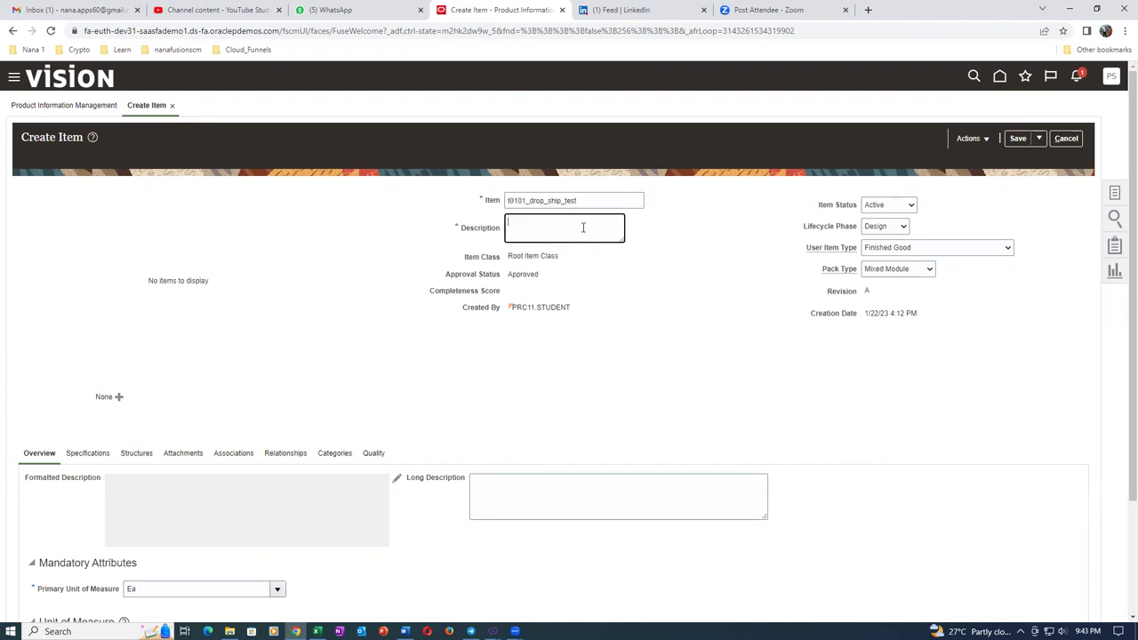
key(ctrl+v)
scroll(328, 310, down, 2)
click(82, 335)
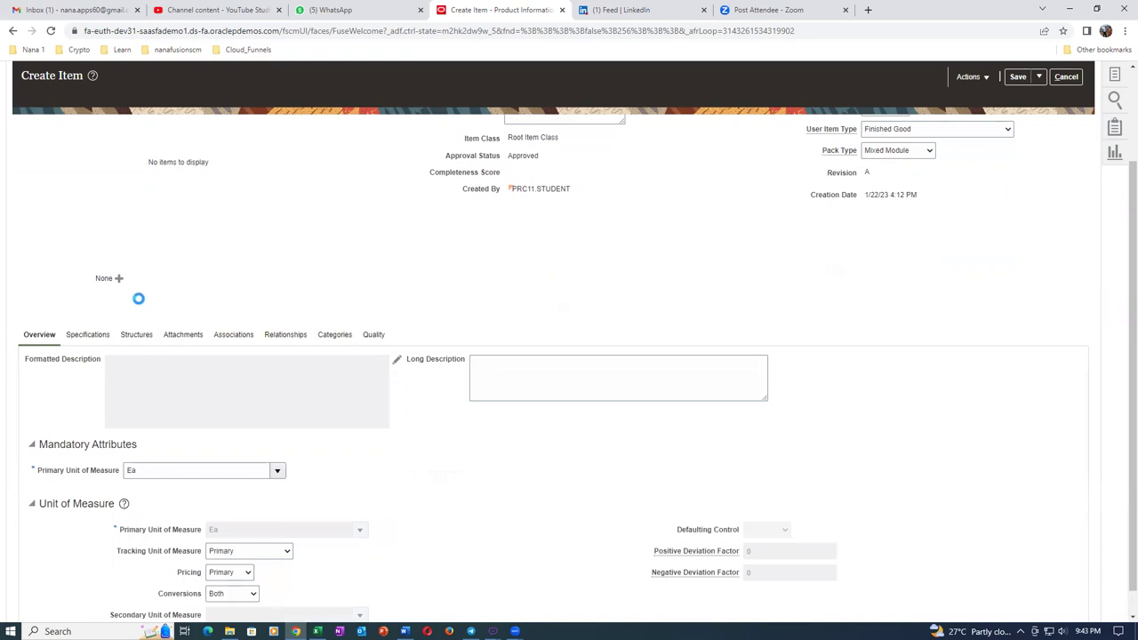
Set Back-to-Back Enabled to Yes in the Sales and Order Management attributes.
click(71, 542)
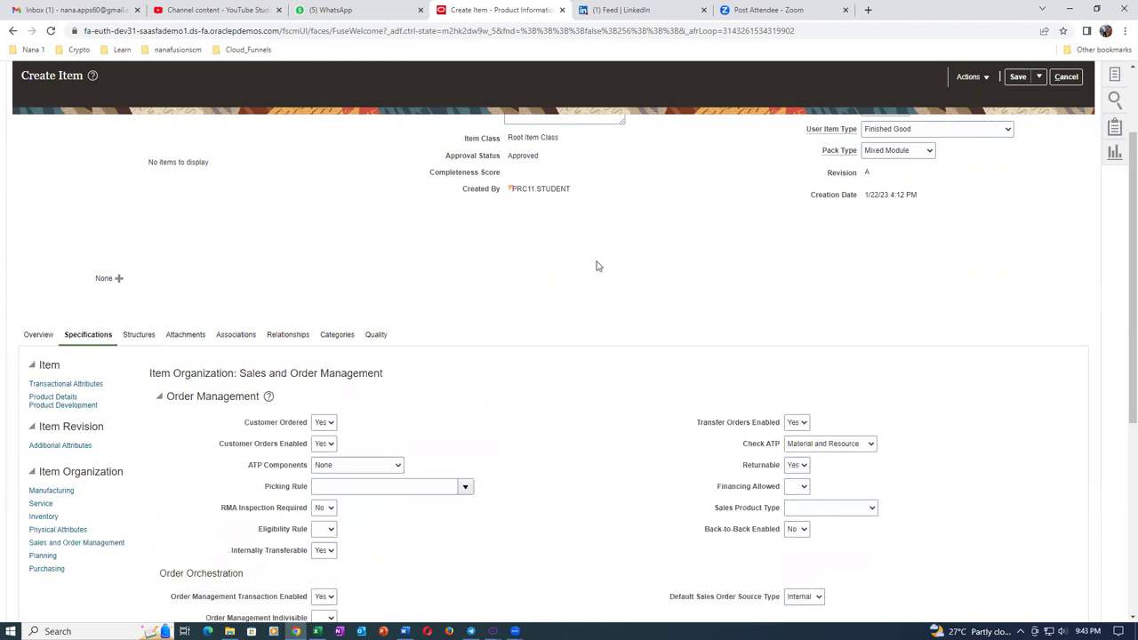
scroll(596, 266, down, 3)
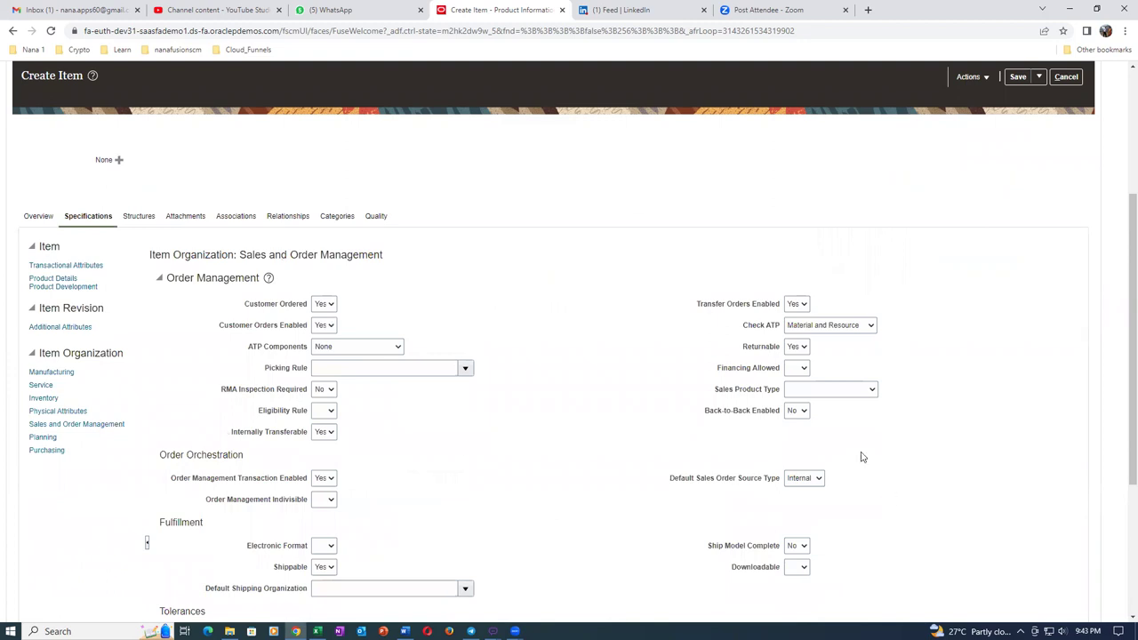
click(797, 411)
click(806, 441)
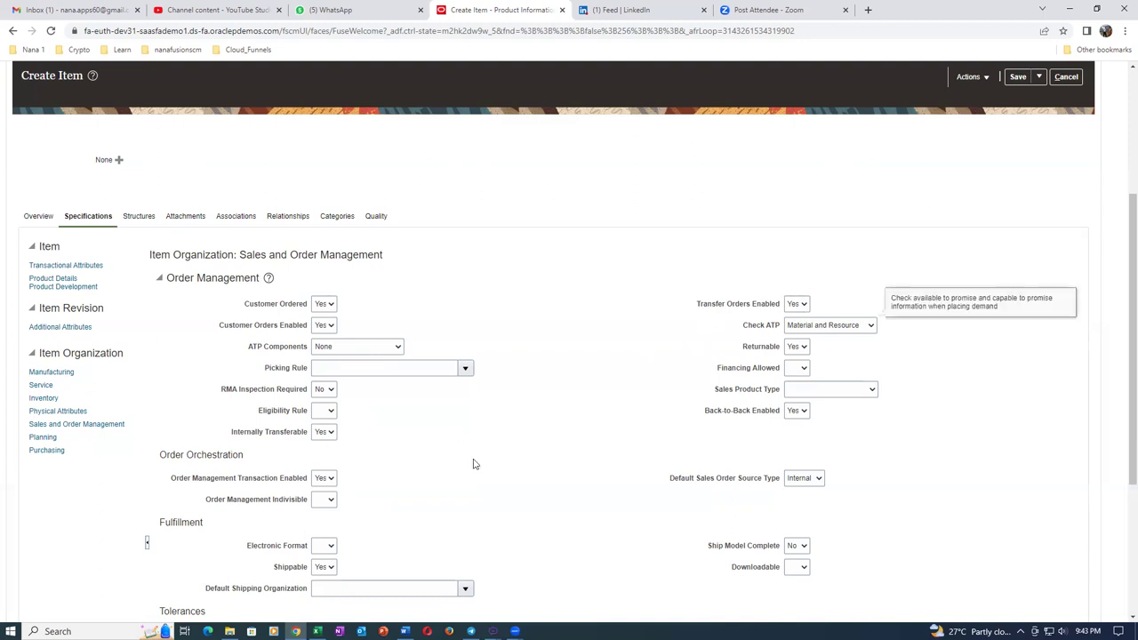
scroll(457, 460, down, 2)
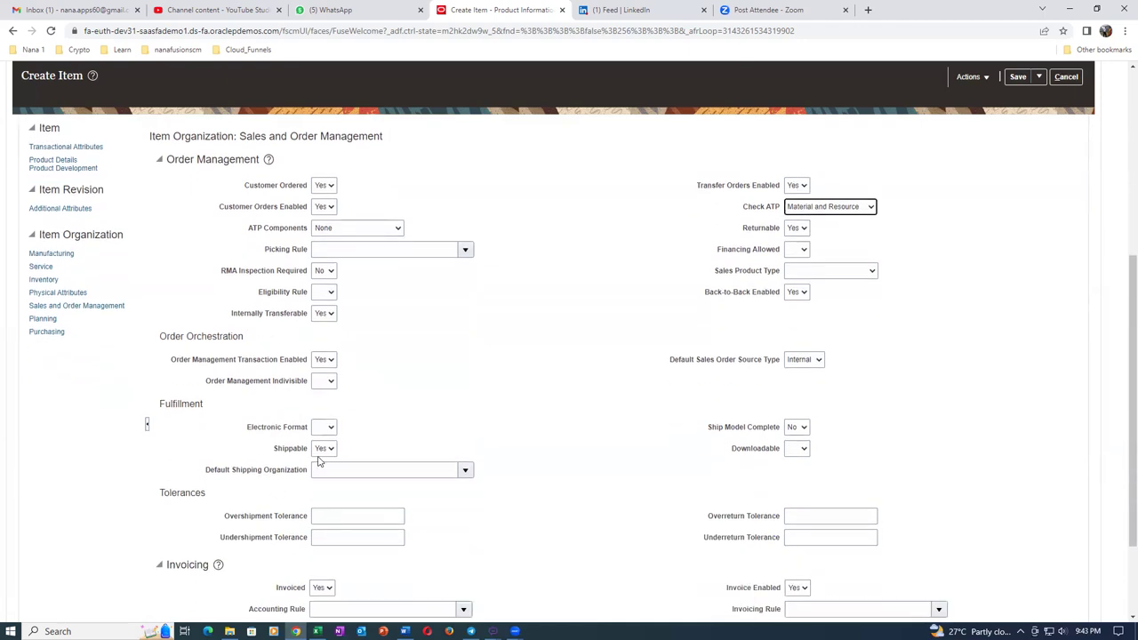
scroll(325, 469, down, 1)
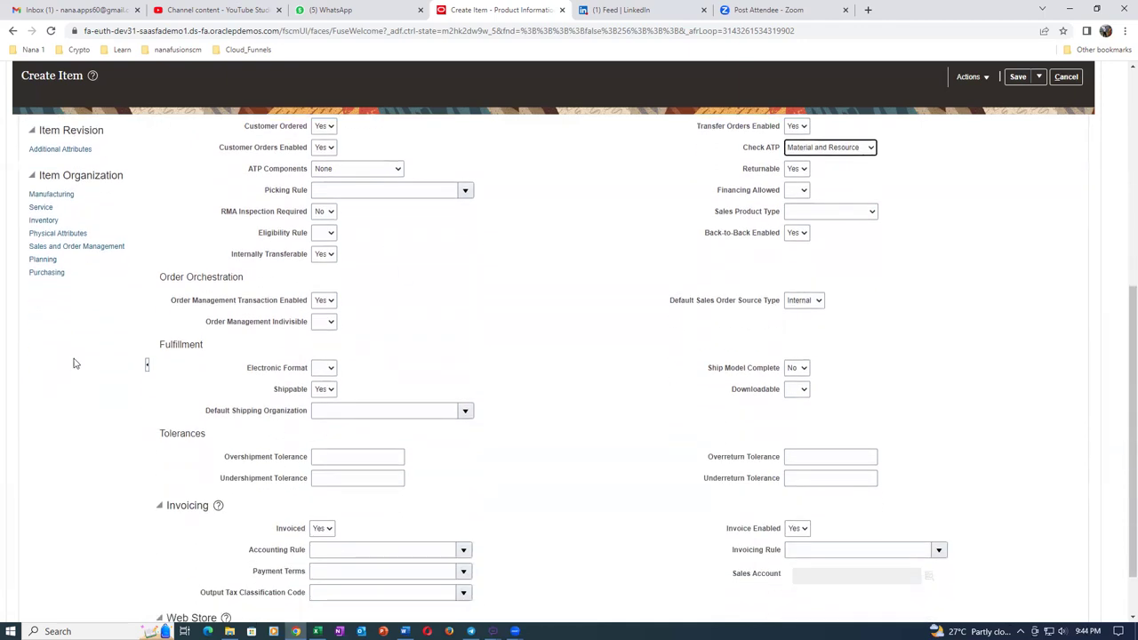
scroll(230, 277, up, 1)
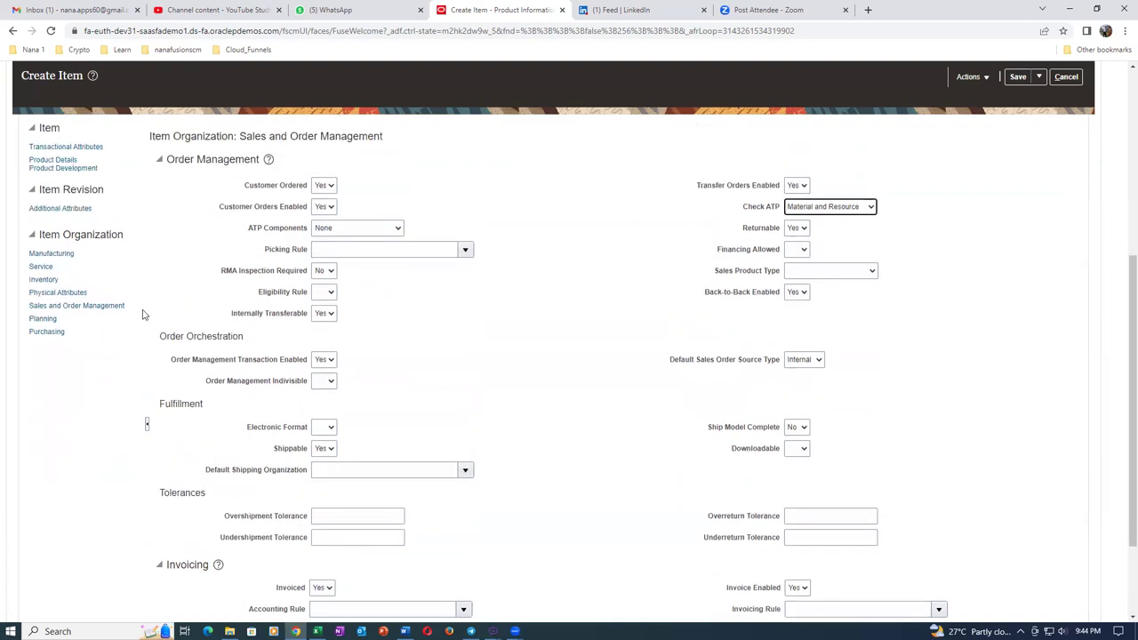
click(40, 335)
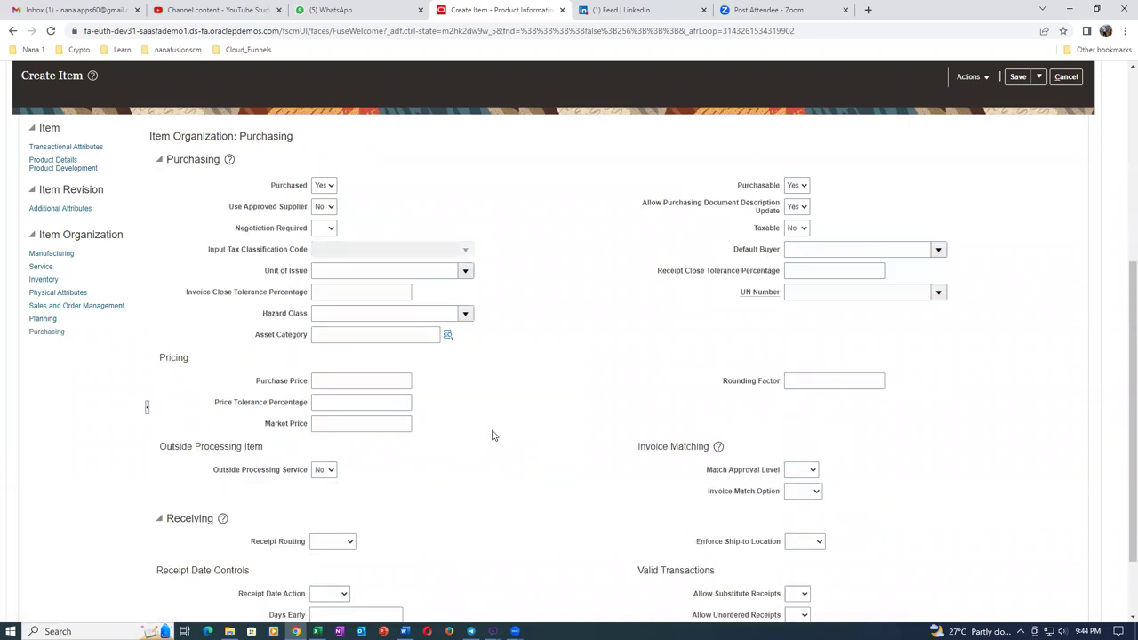
Enter 50 for Planning Time Days in the item's Planning attributes.
click(346, 382)
click(480, 467)
click(42, 318)
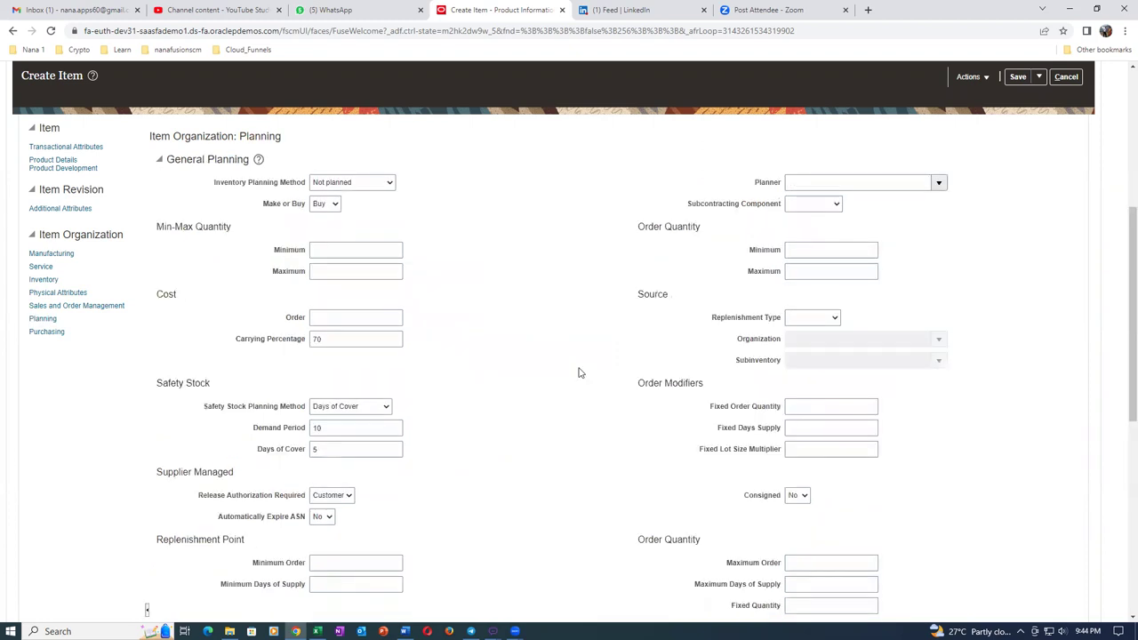
scroll(578, 369, down, 2)
scroll(578, 372, down, 2)
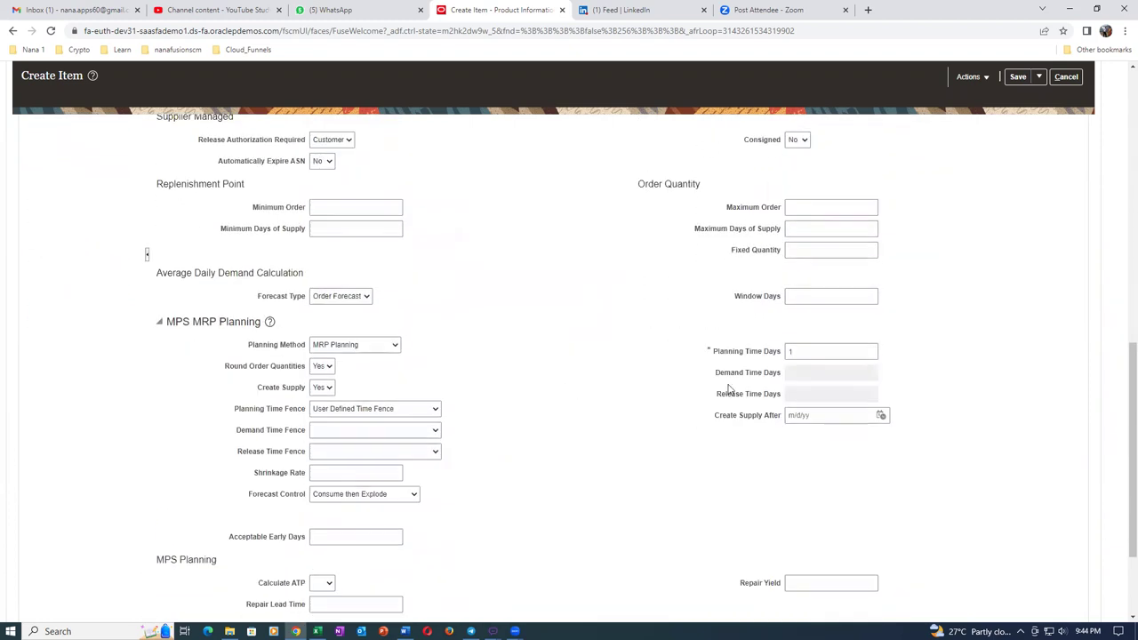
click(773, 356)
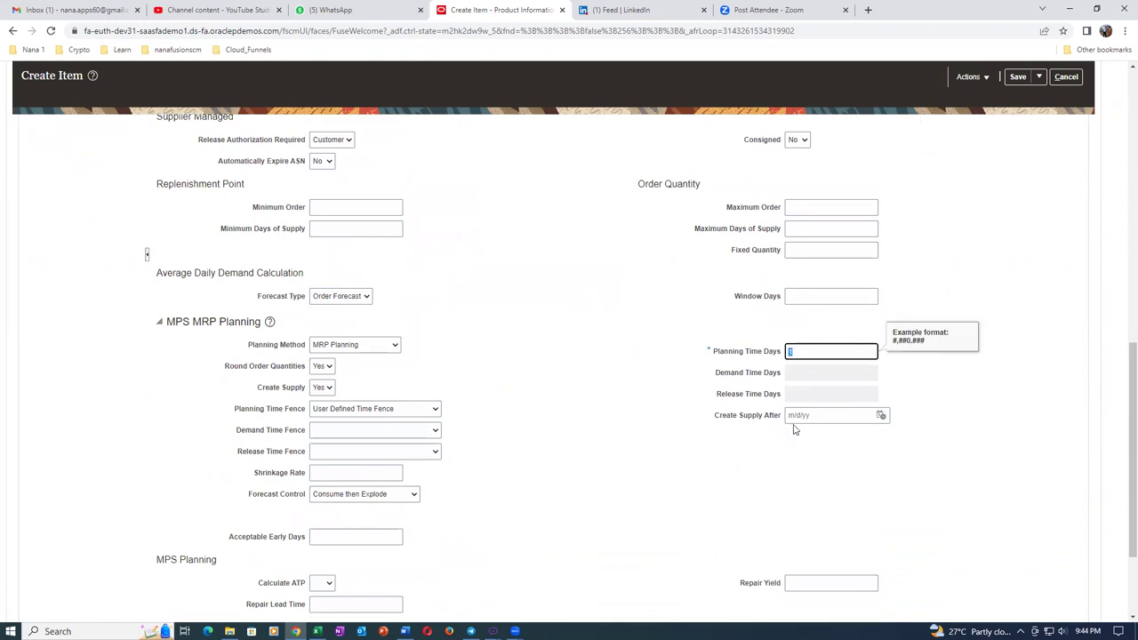
text(50)
key(Tab)
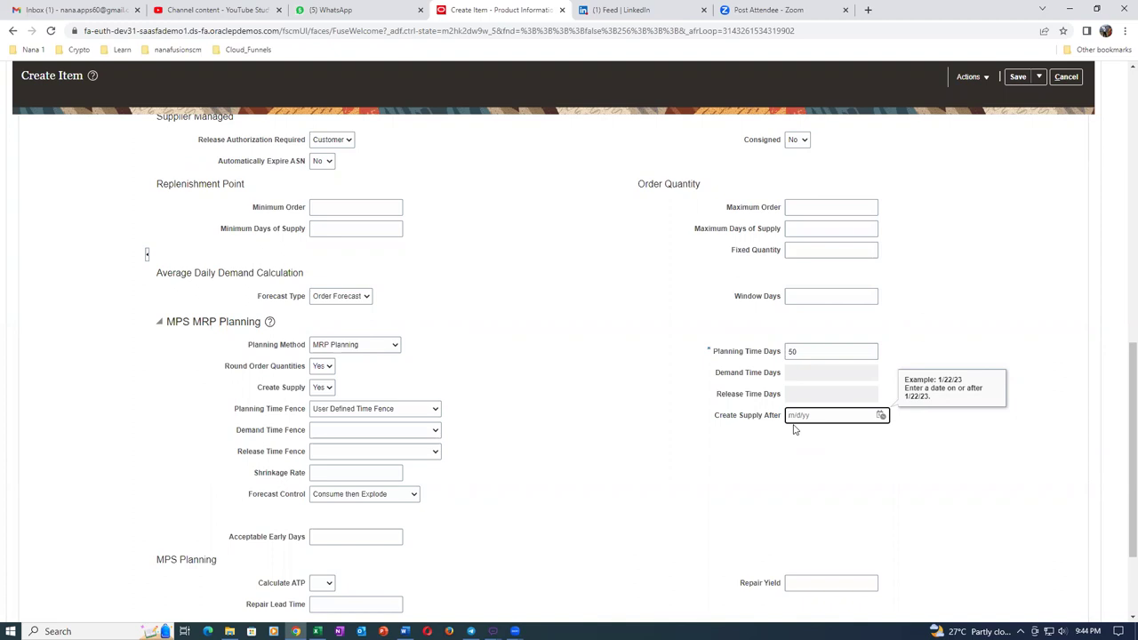
Recheck the Planning Time Days field so the value 50 is committed.
click(809, 353)
click(638, 486)
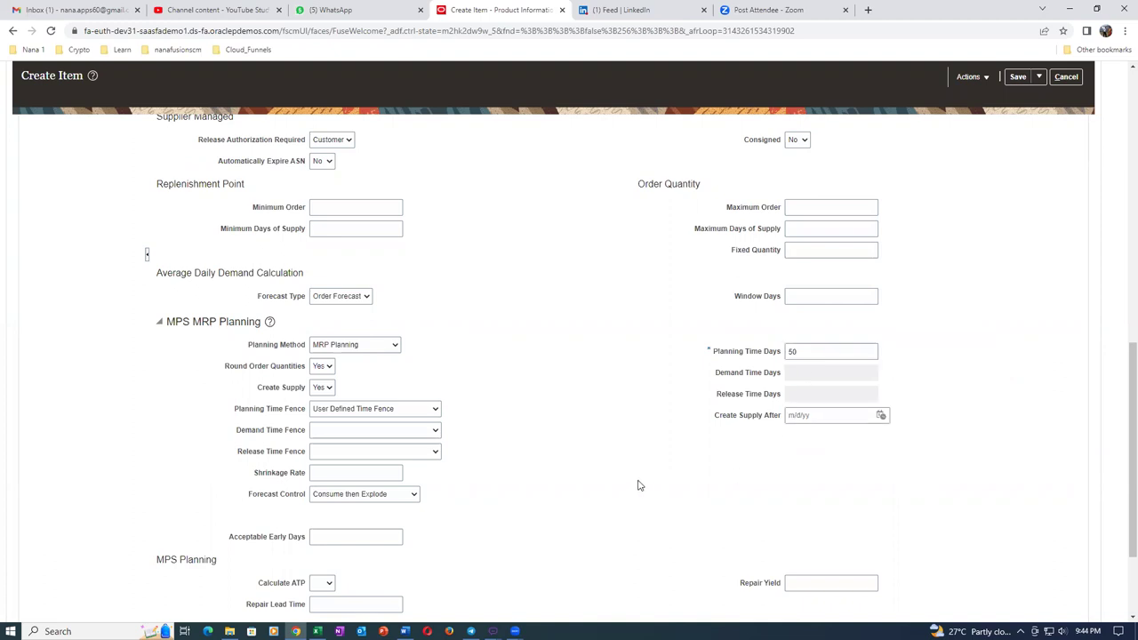
click(810, 352)
double_click(810, 352)
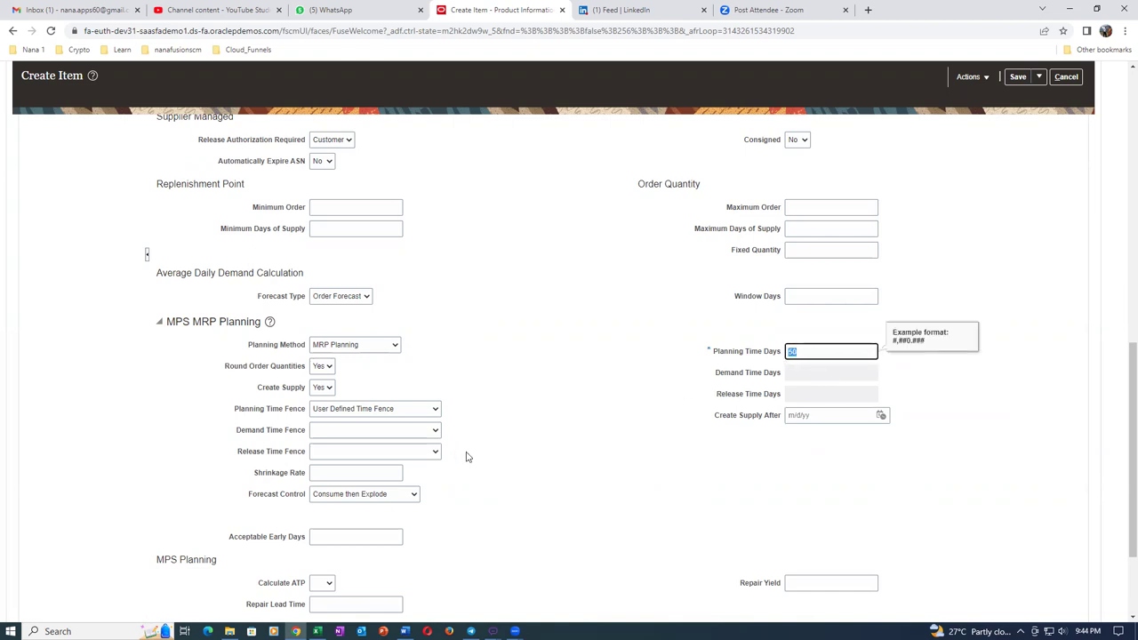
click(605, 431)
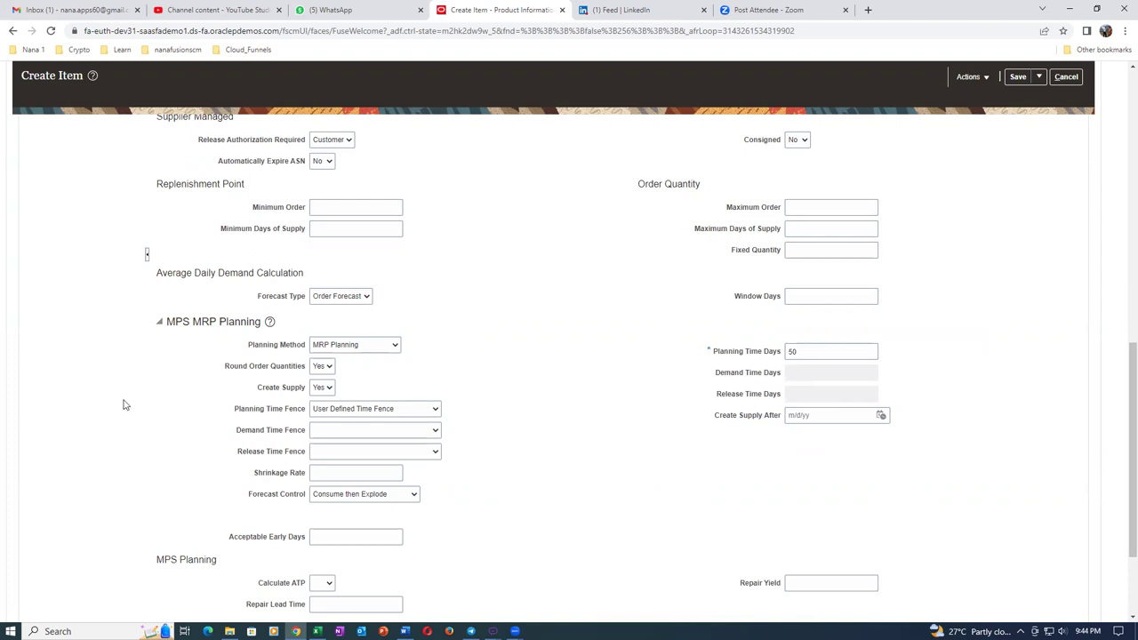
scroll(144, 396, up, 3)
scroll(144, 395, up, 2)
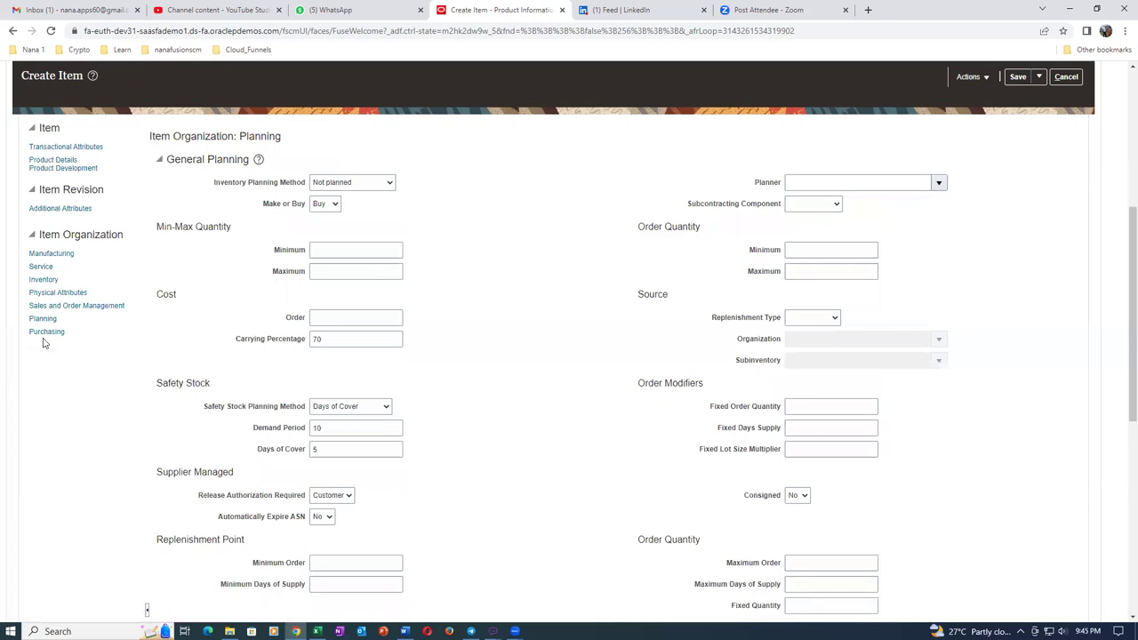
Add organization 001 Seattle to the item through Associations' Select and Add search.
scroll(449, 327, up, 3)
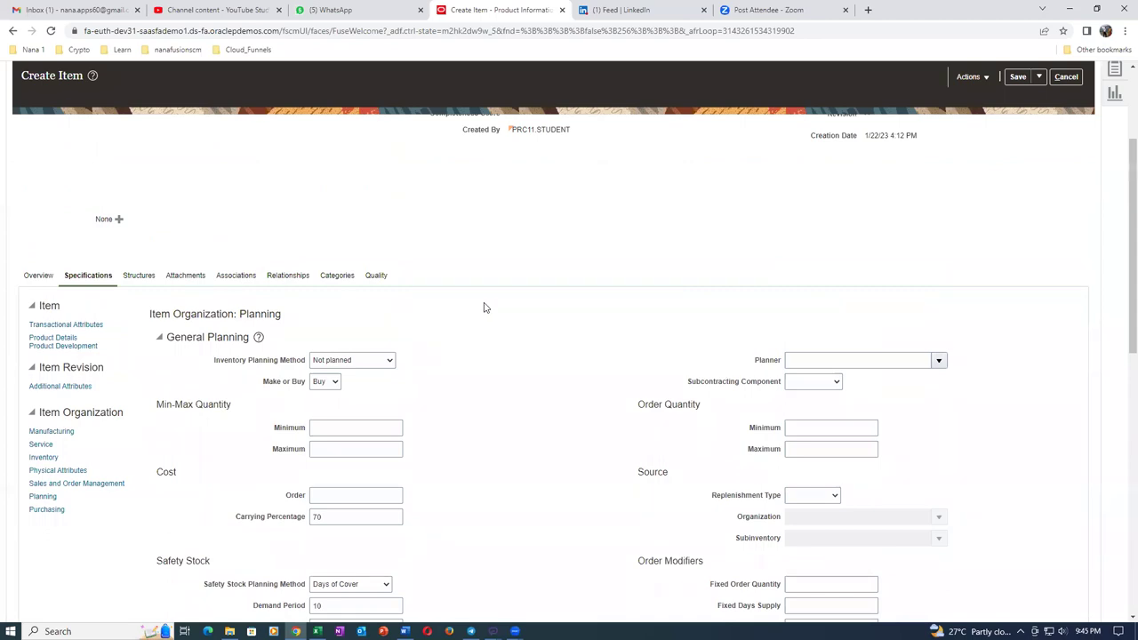
scroll(477, 238, up, 2)
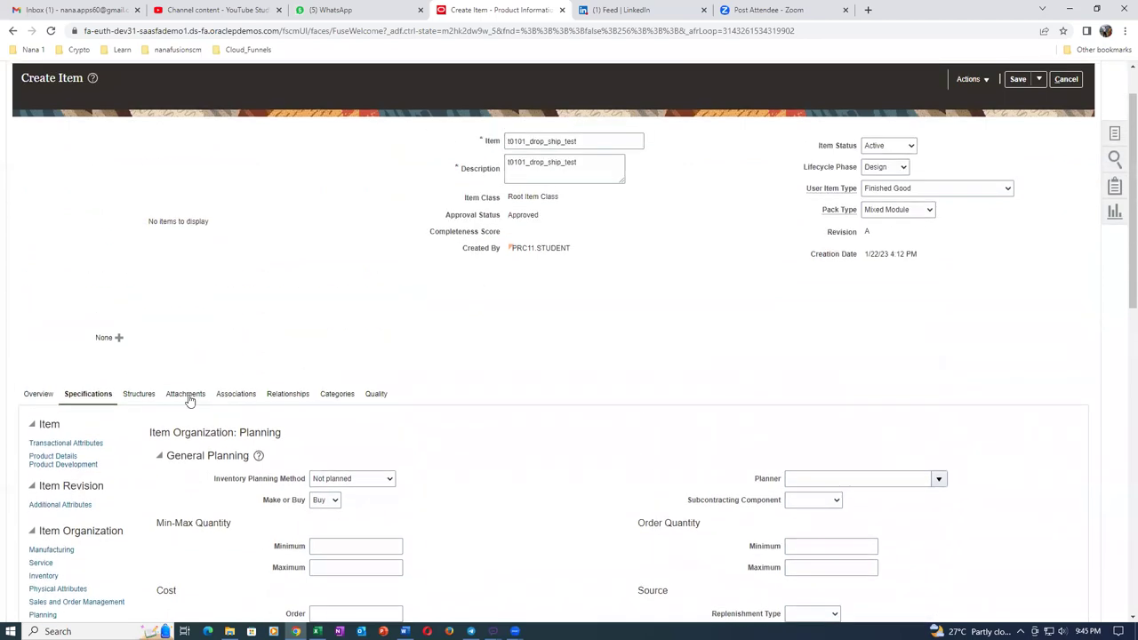
click(236, 393)
click(42, 504)
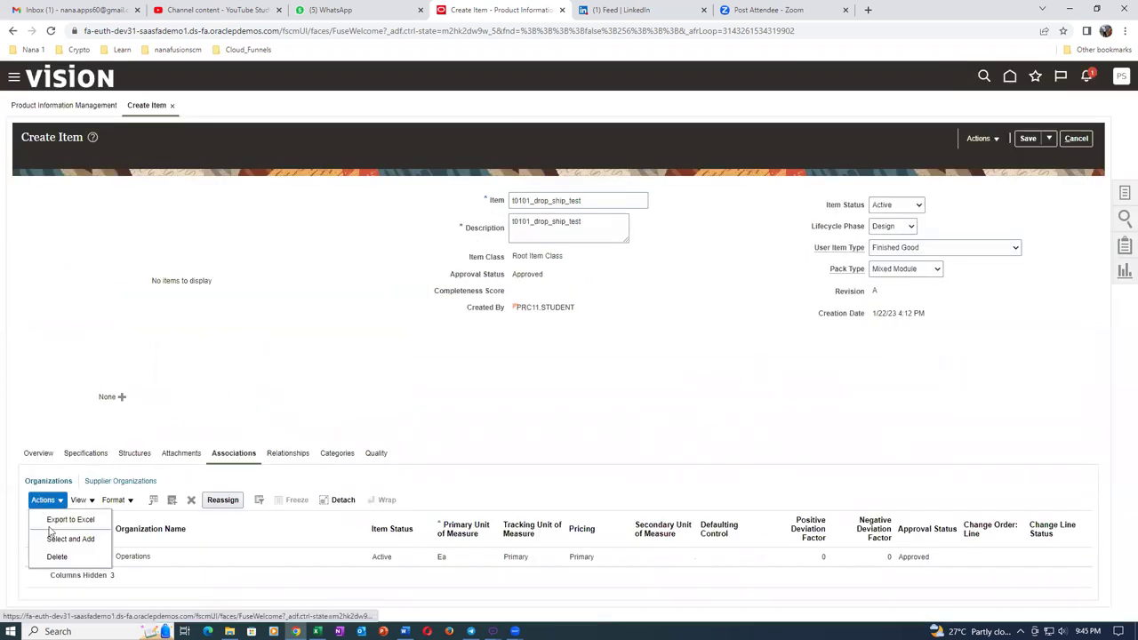
click(55, 539)
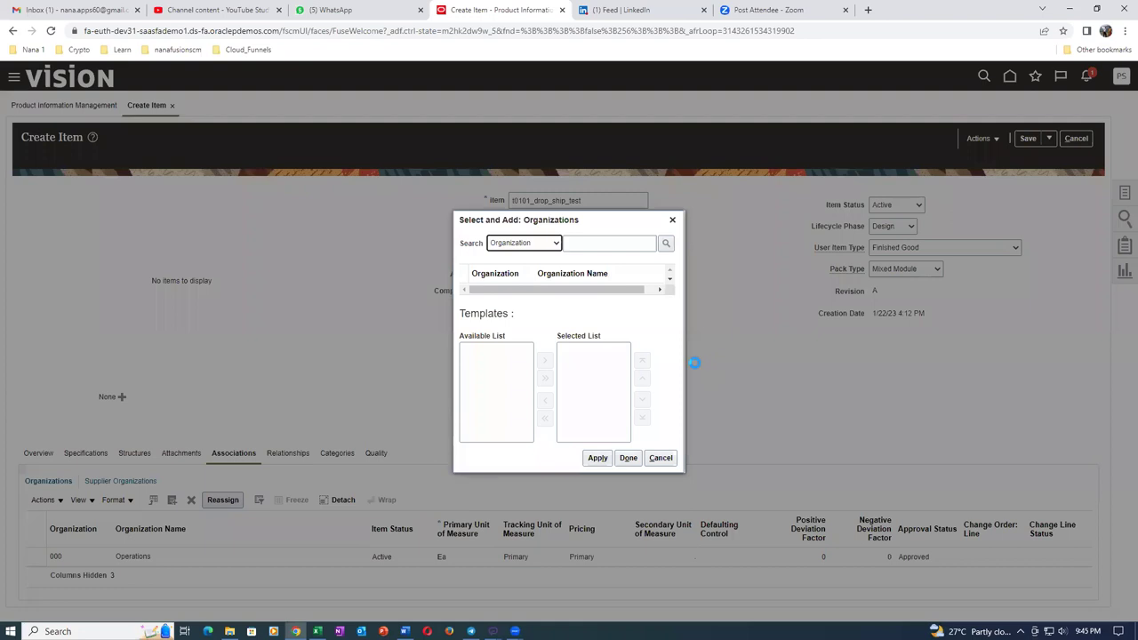
click(625, 245)
text(001)
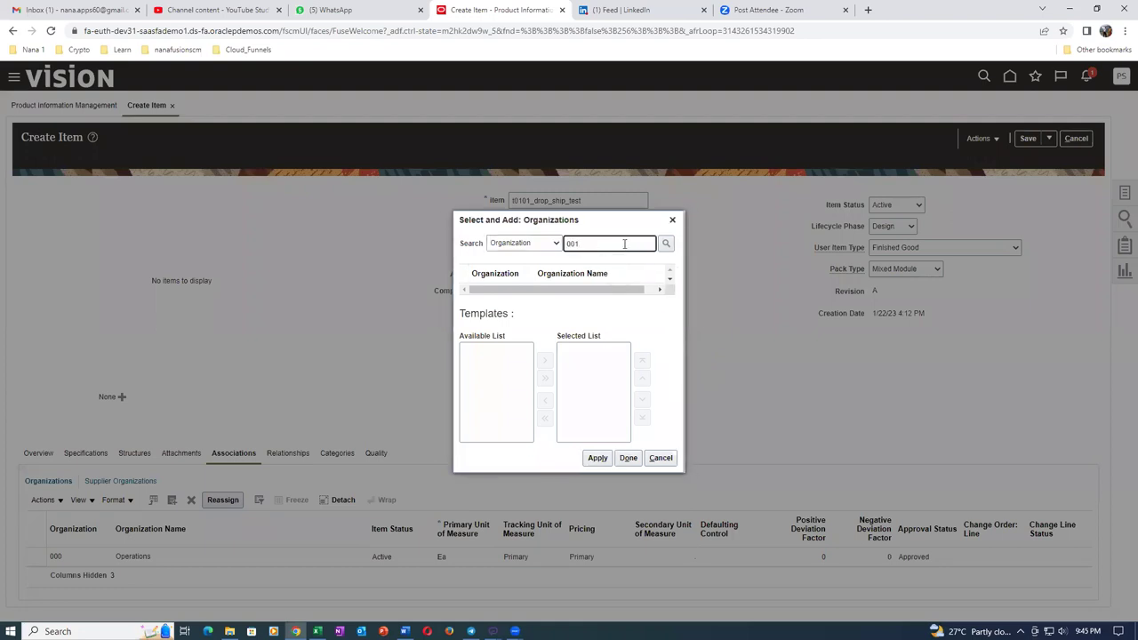
key(Return)
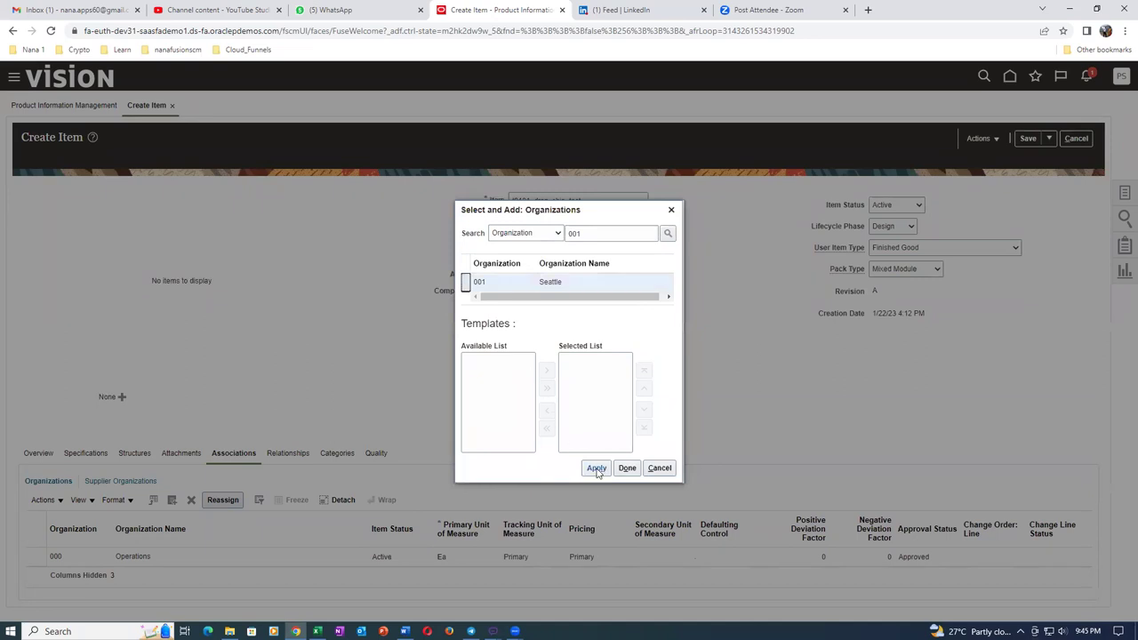
click(690, 470)
click(722, 468)
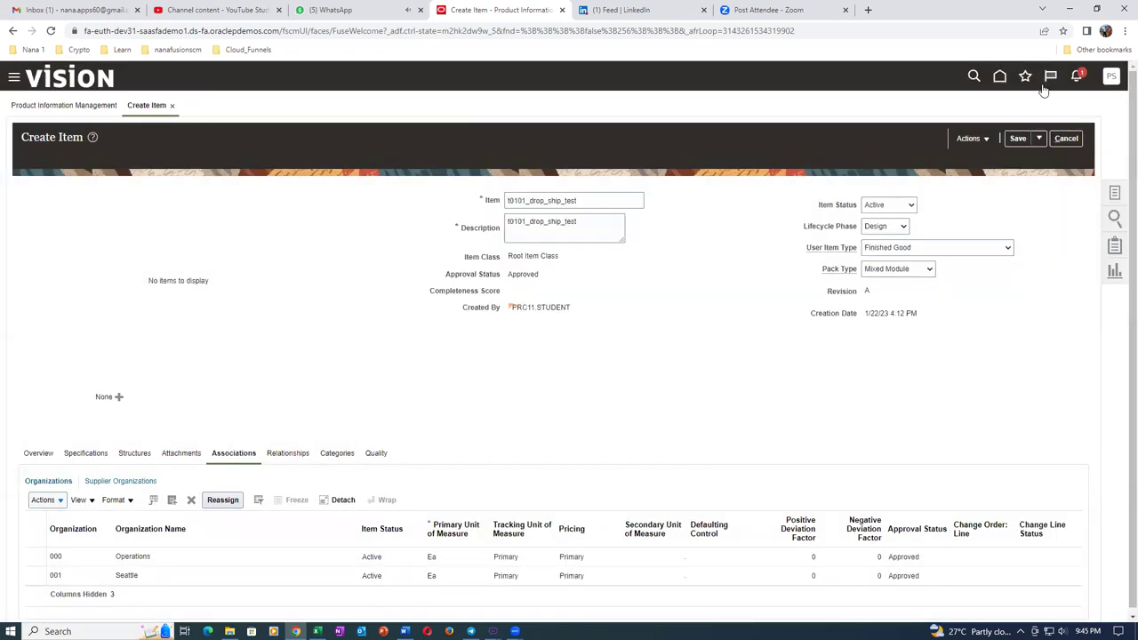
Save and close the item, raise the speaker volume, and return to the home page.
click(1040, 139)
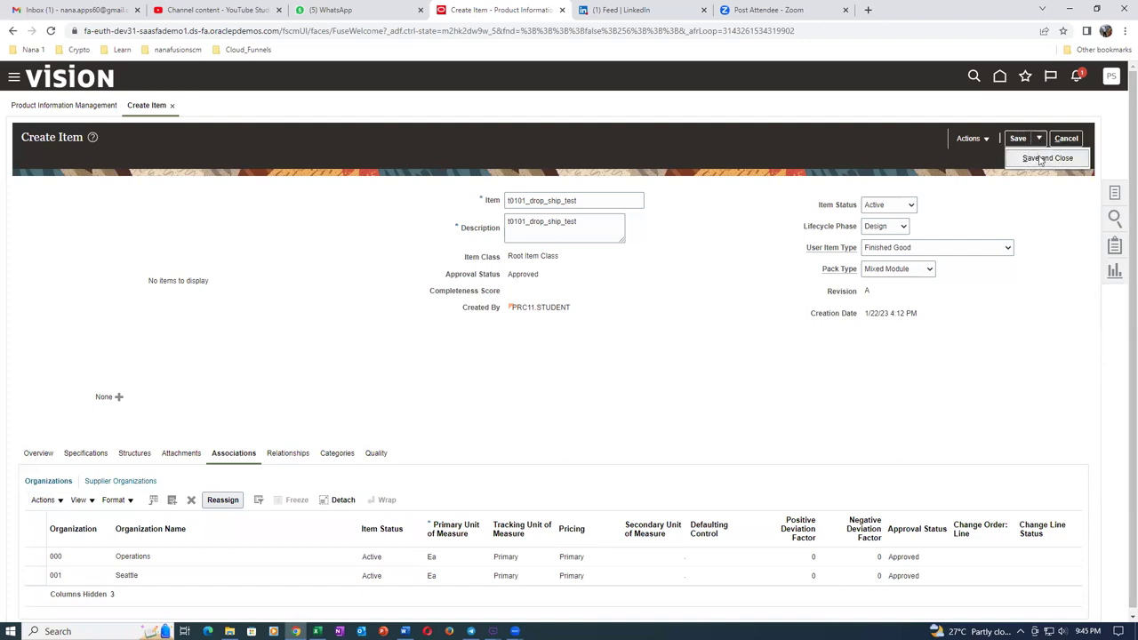
click(1040, 160)
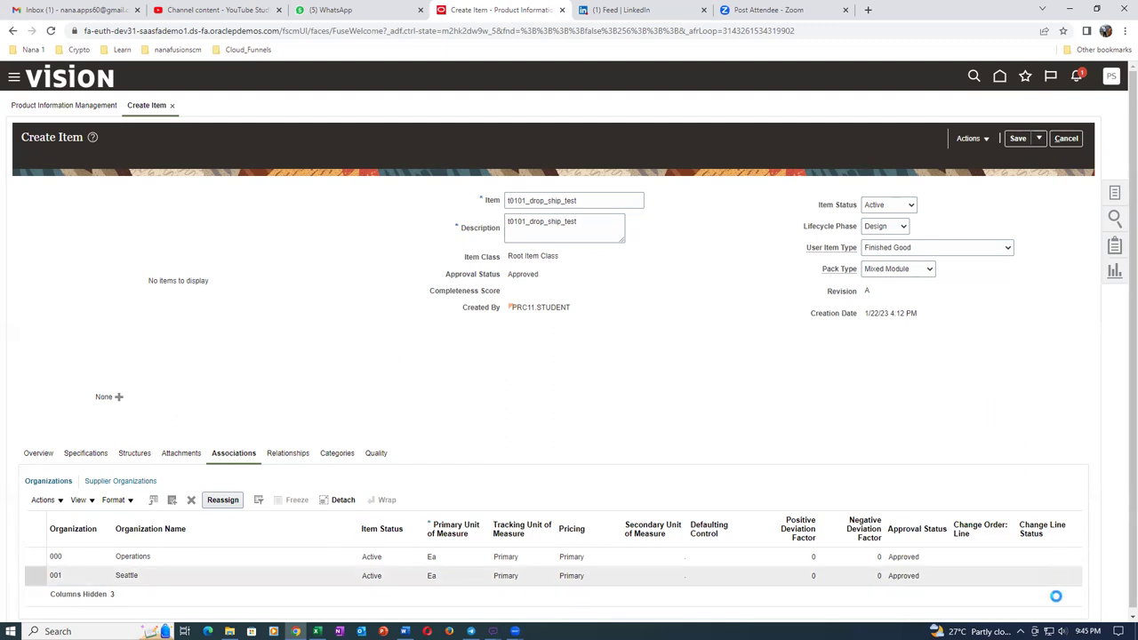
click(1063, 632)
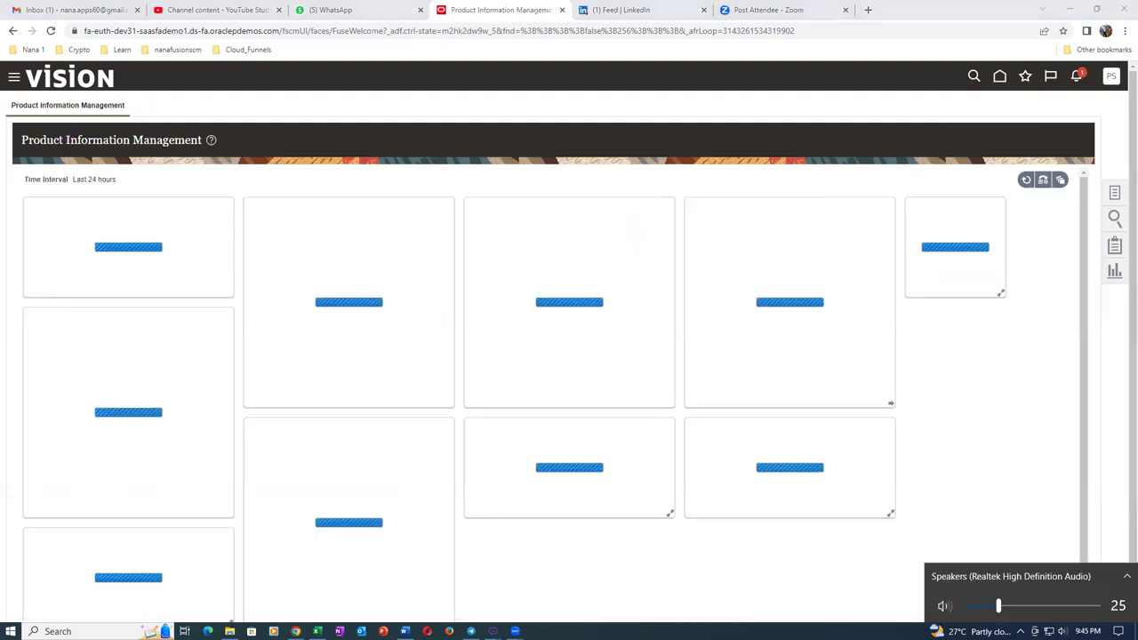
drag(998, 606, 1037, 605)
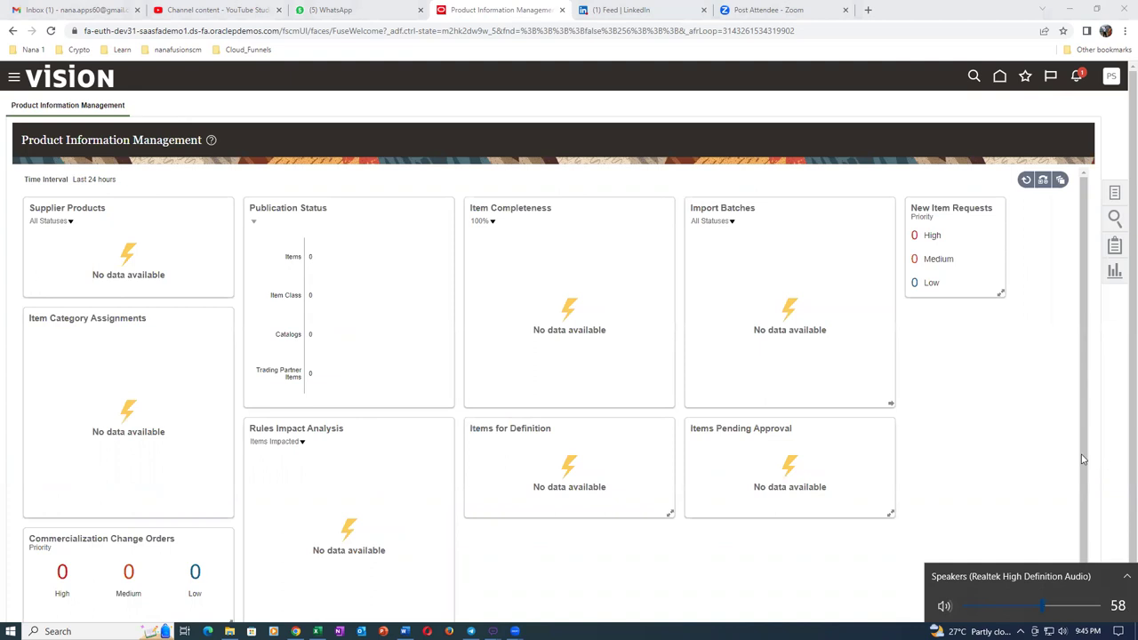
click(980, 456)
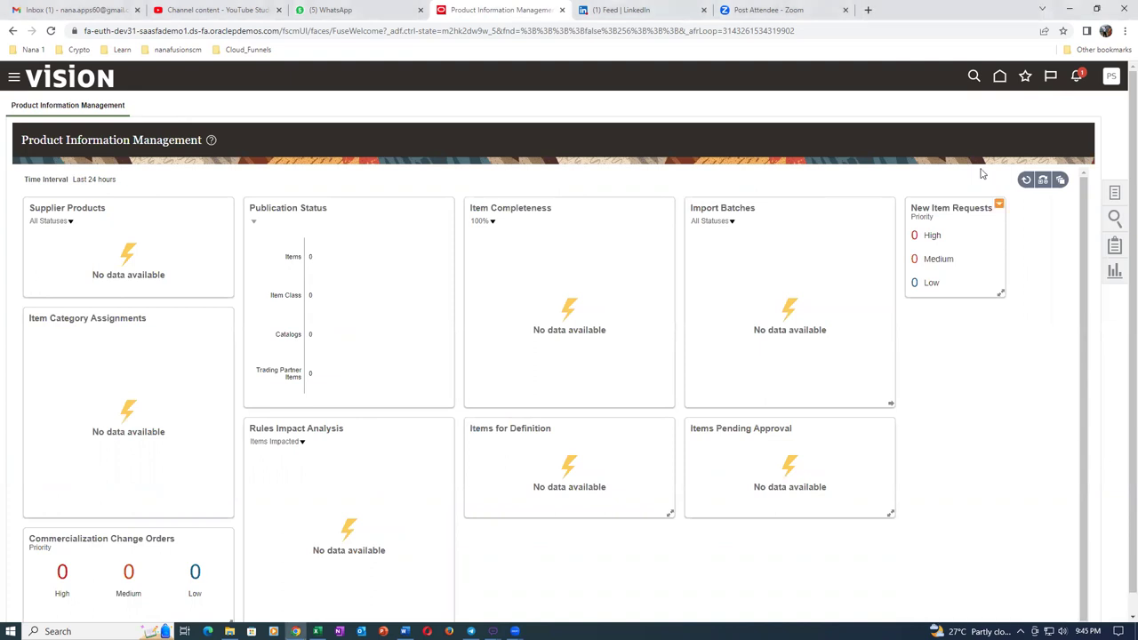
click(1002, 77)
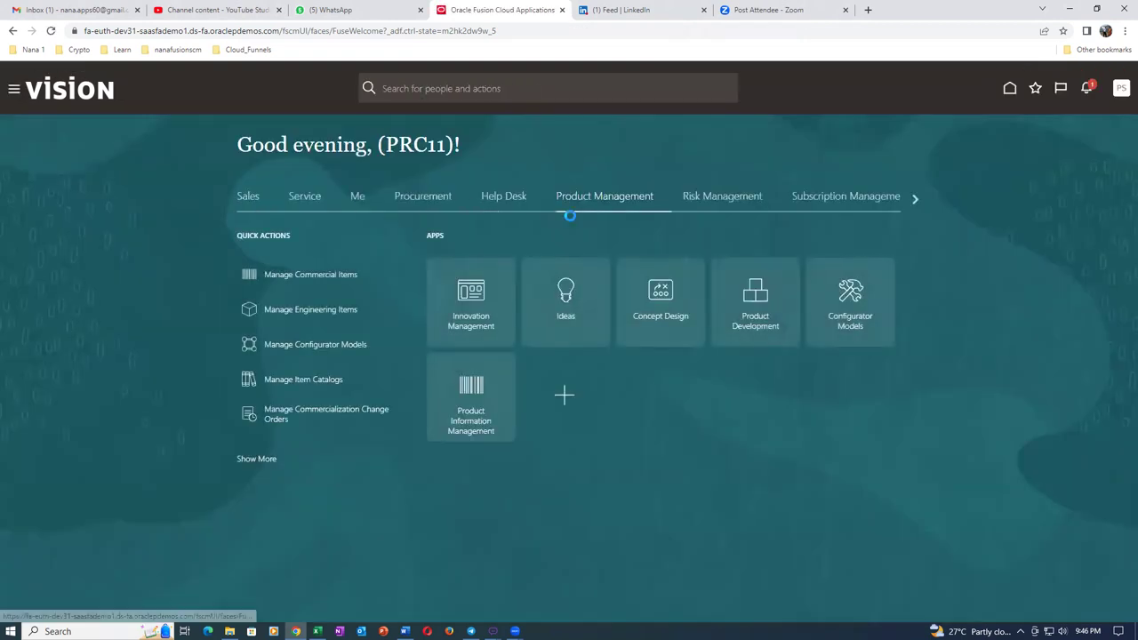
Open Inventory Management under Supply Chain Execution and start a new subinventory transfer.
click(910, 199)
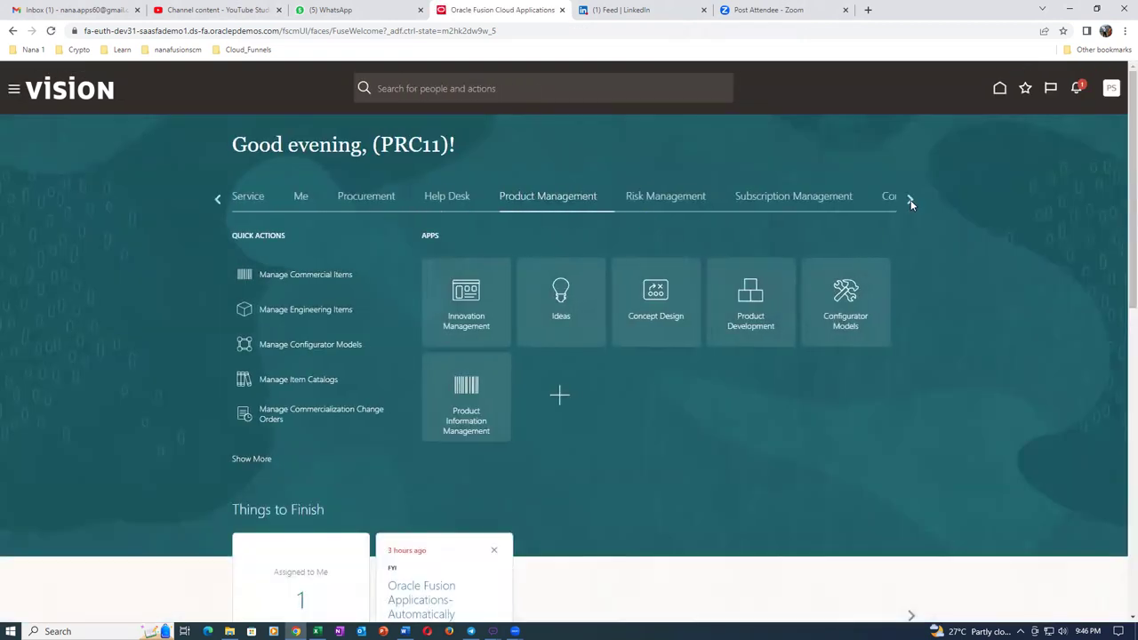
click(661, 197)
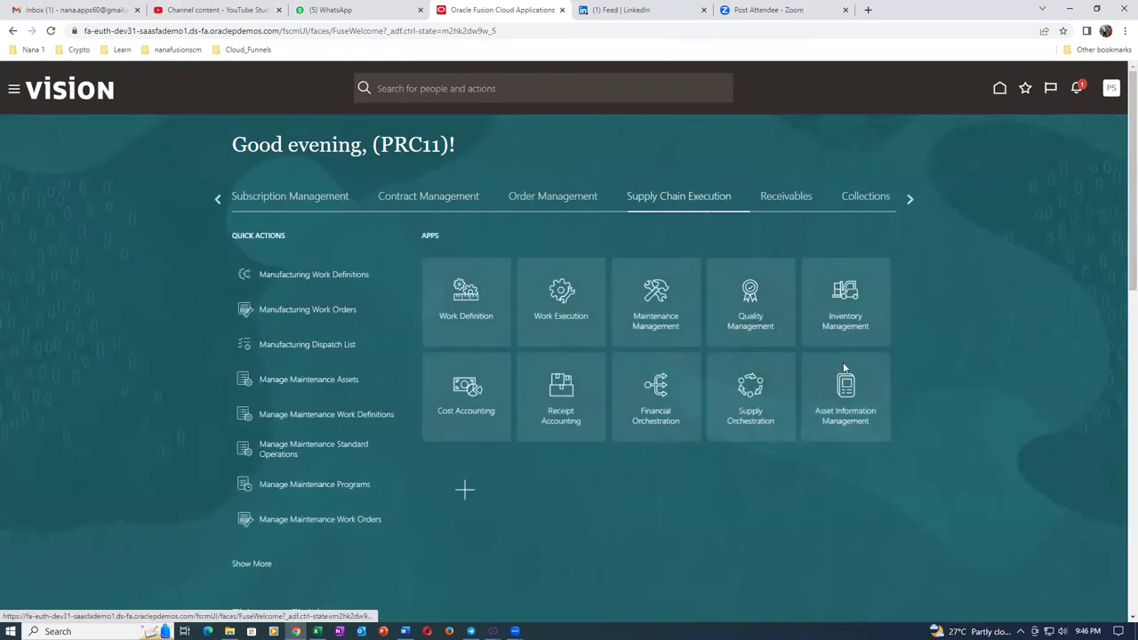
click(844, 316)
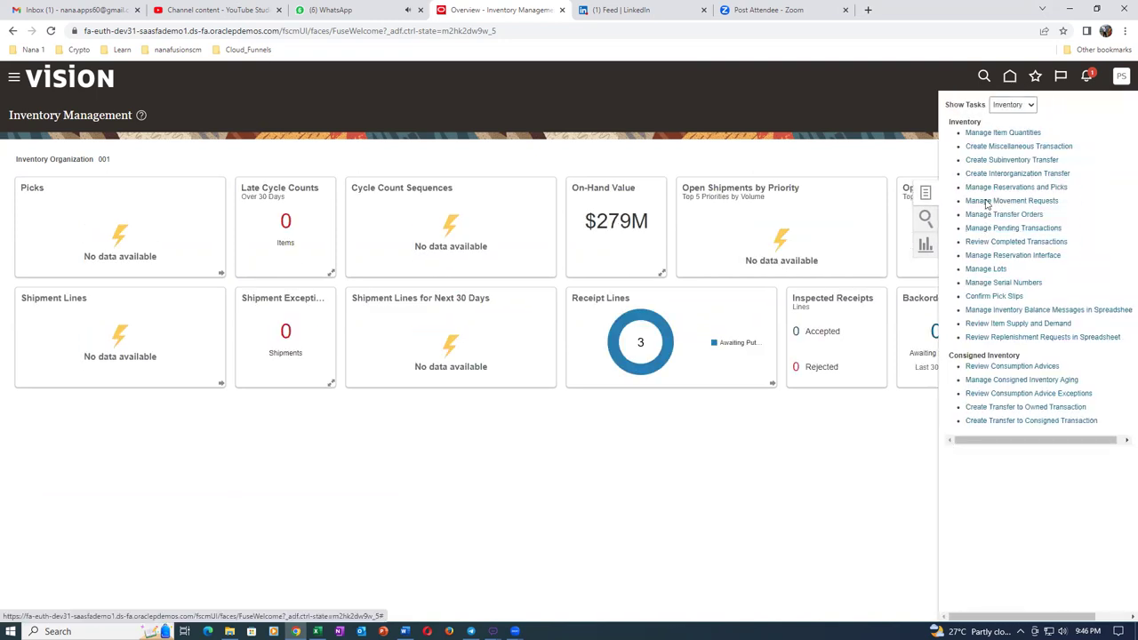
click(990, 161)
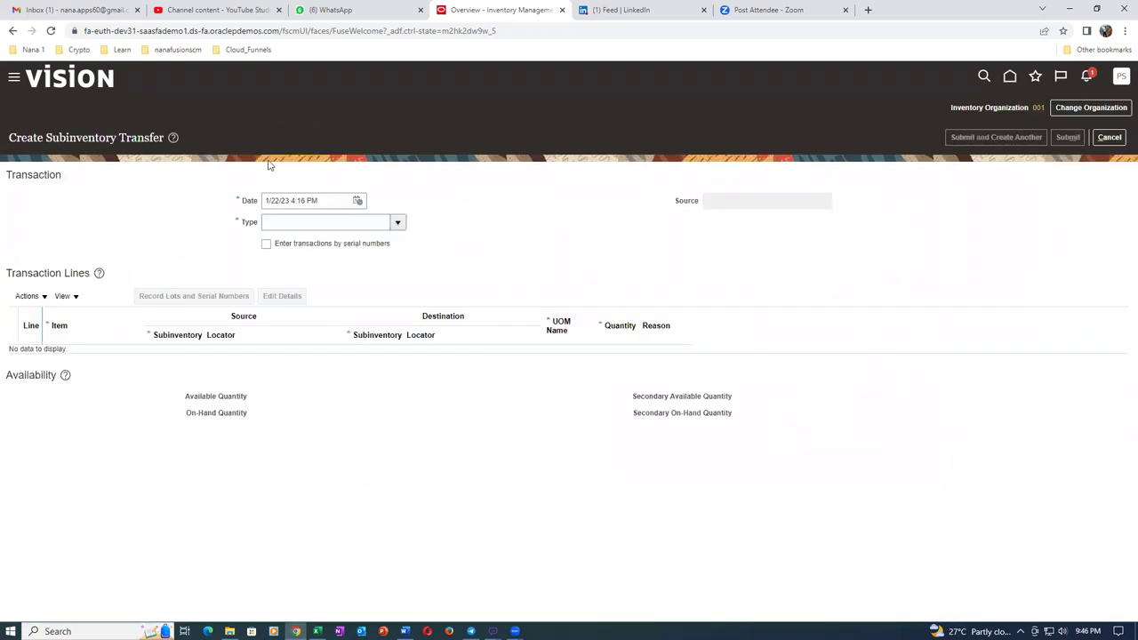
click(285, 225)
text(misc)
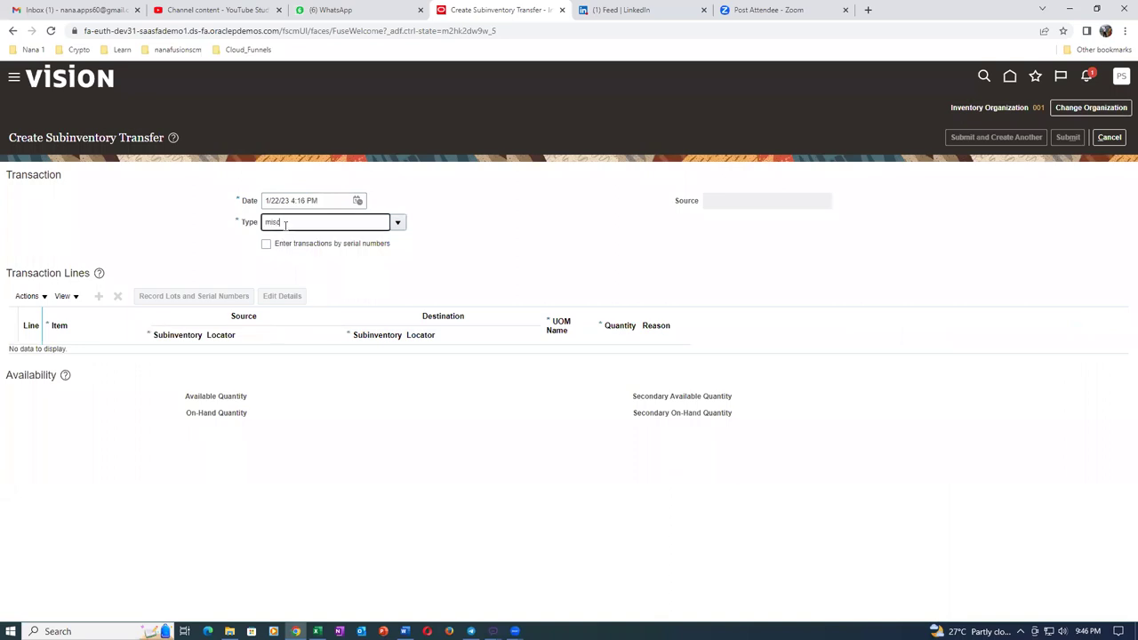
key(Tab)
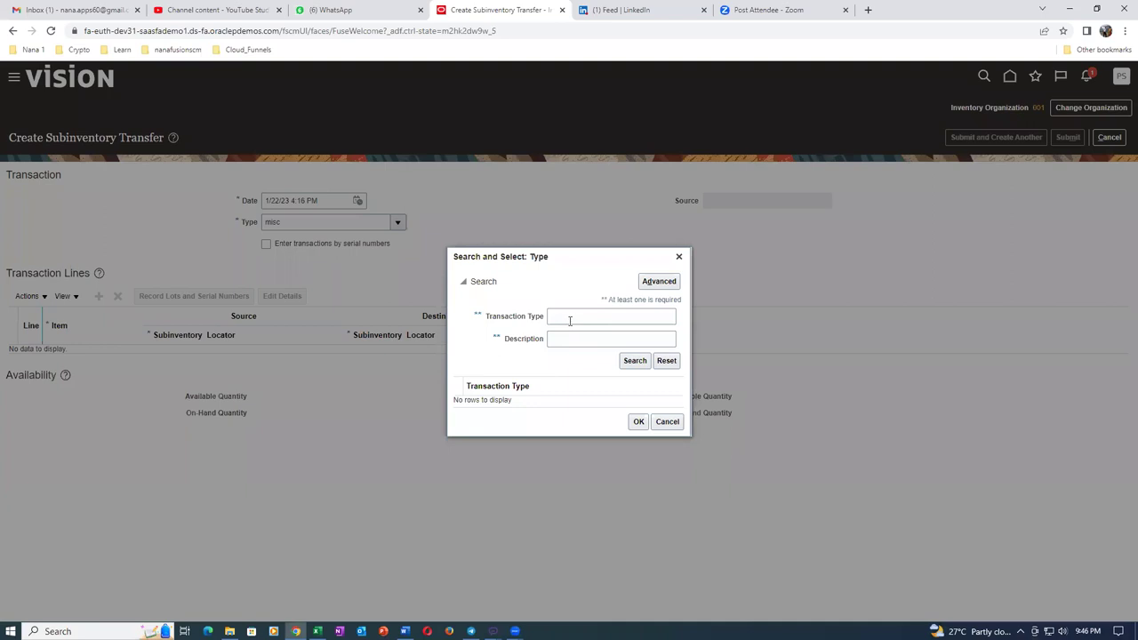
click(570, 318)
text(Misc)
click(633, 360)
drag(572, 317, 523, 325)
key(BackSpace)
click(674, 424)
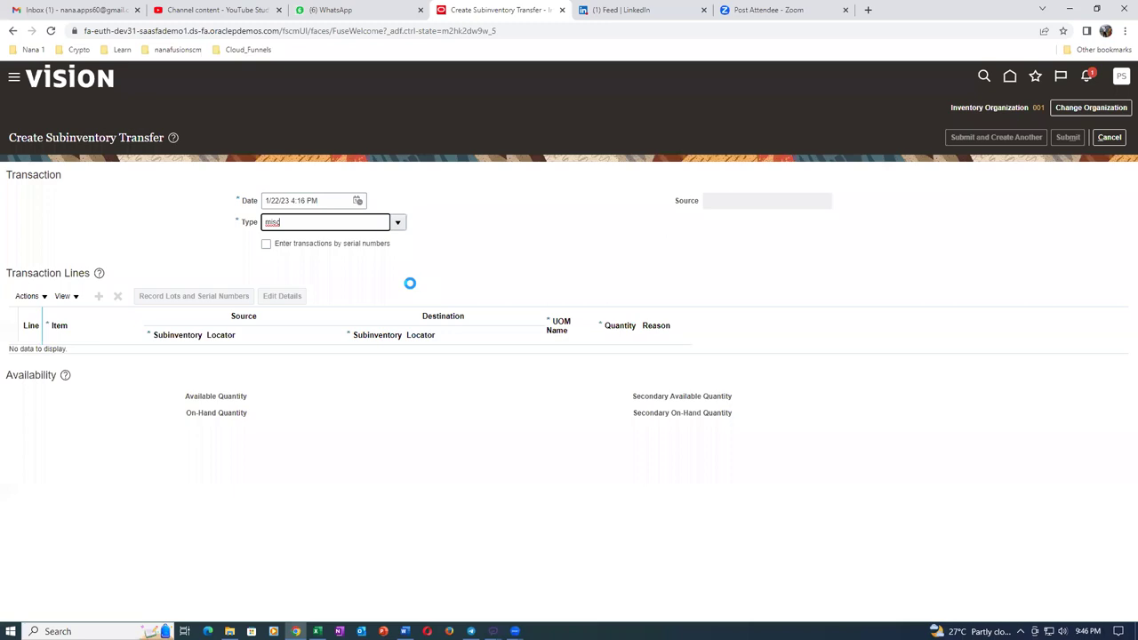
key(BackSpace)
click(417, 303)
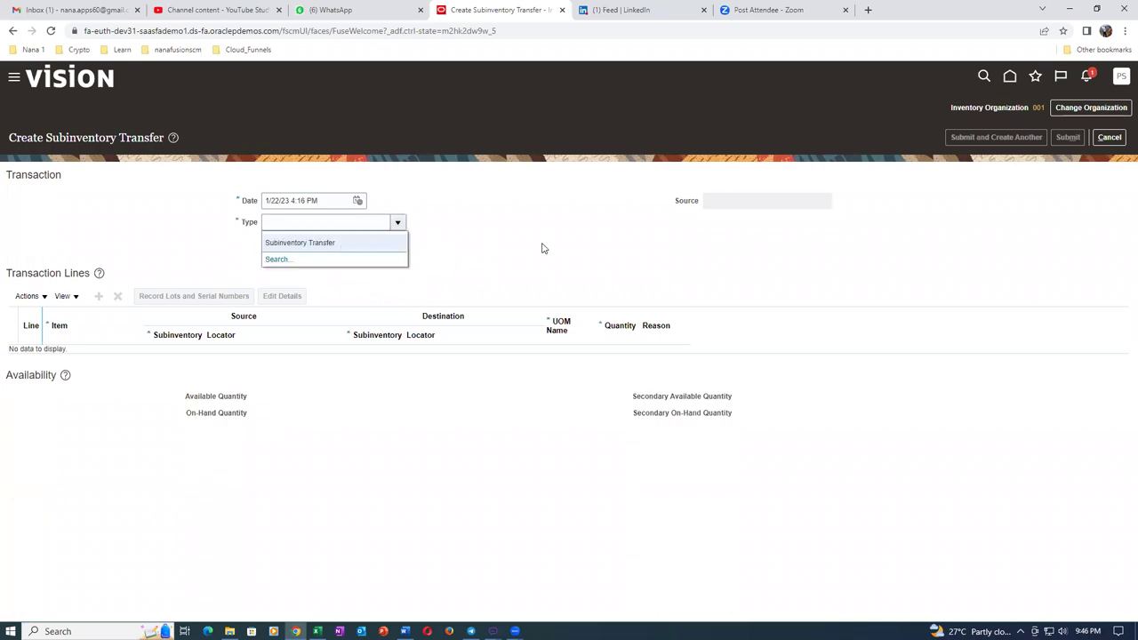
click(1110, 138)
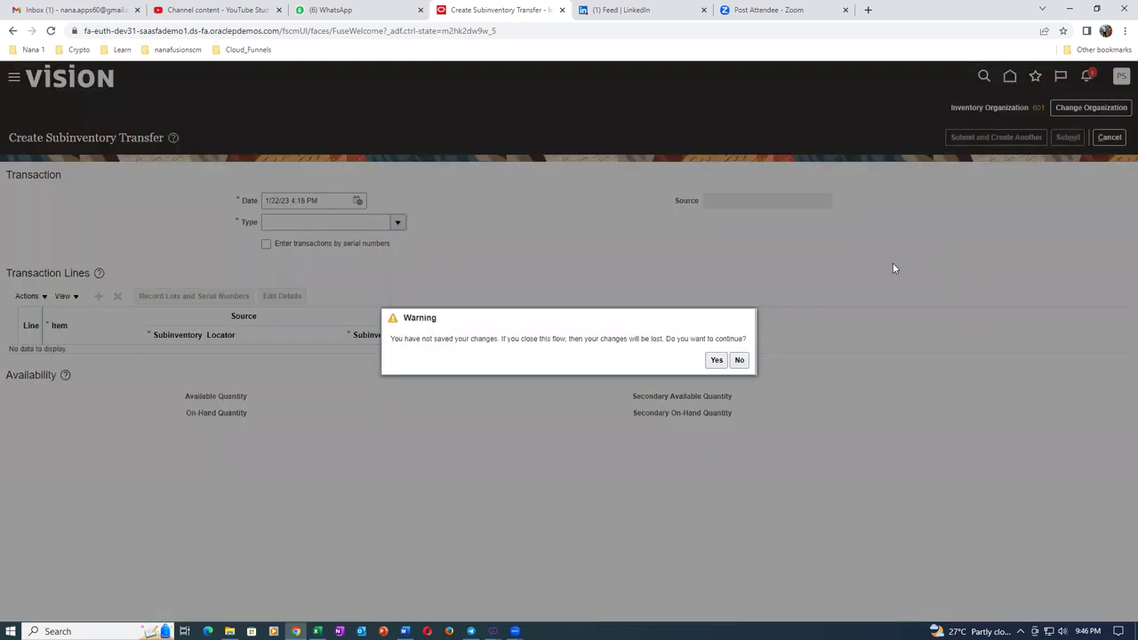
click(716, 360)
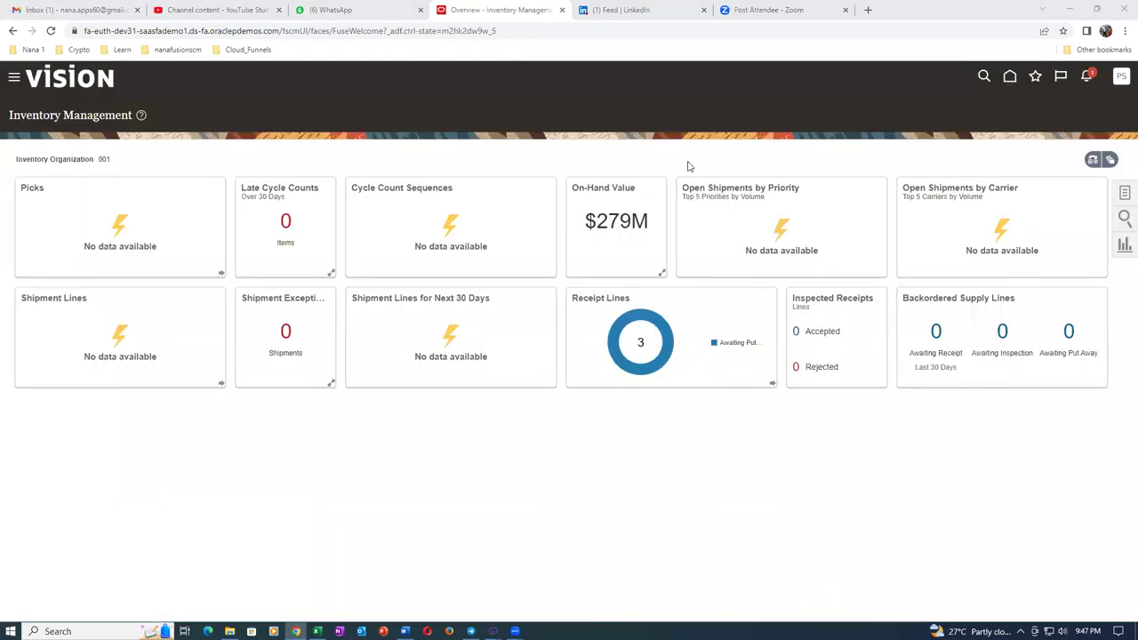
Start a new miscellaneous transaction with transaction type Miscellaneous Receipt.
click(1124, 194)
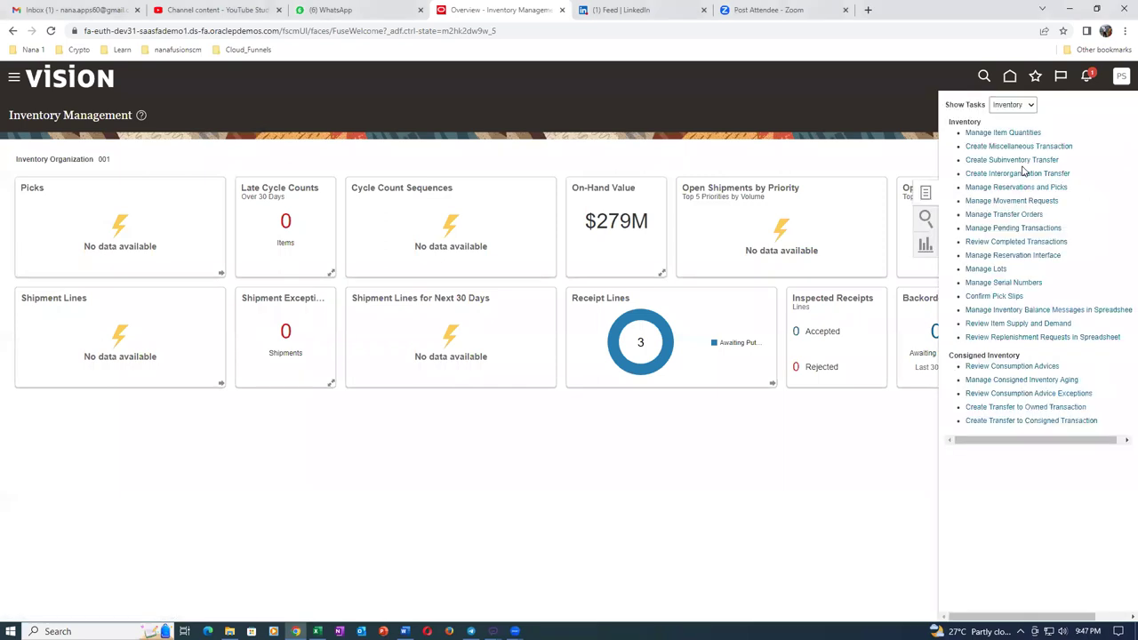
click(1019, 146)
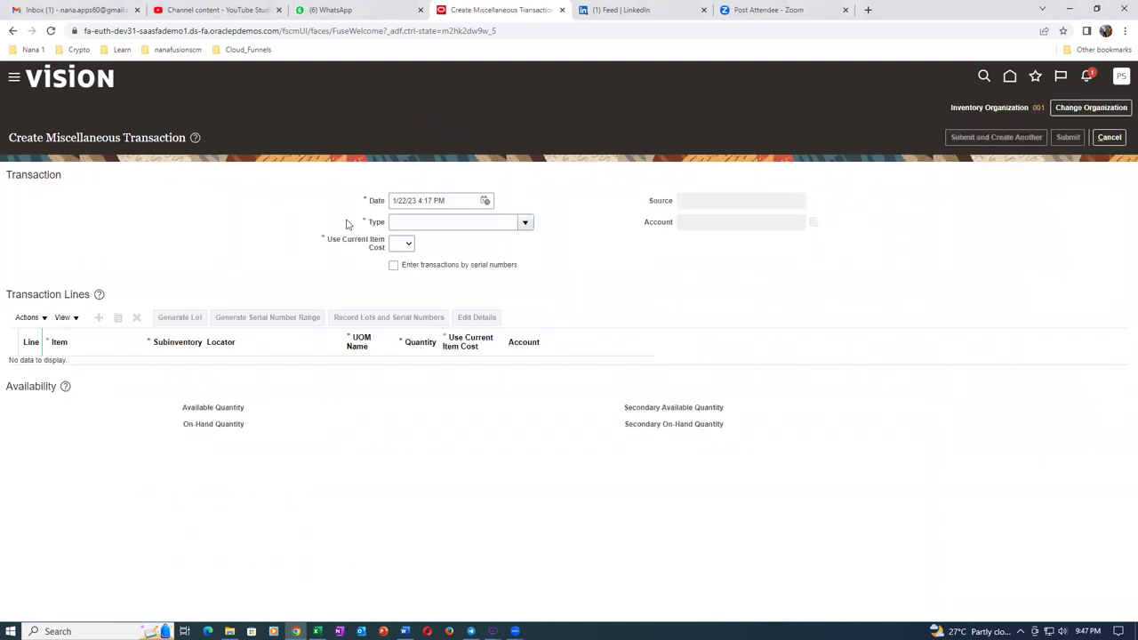
click(410, 230)
text(misc)
key(Tab)
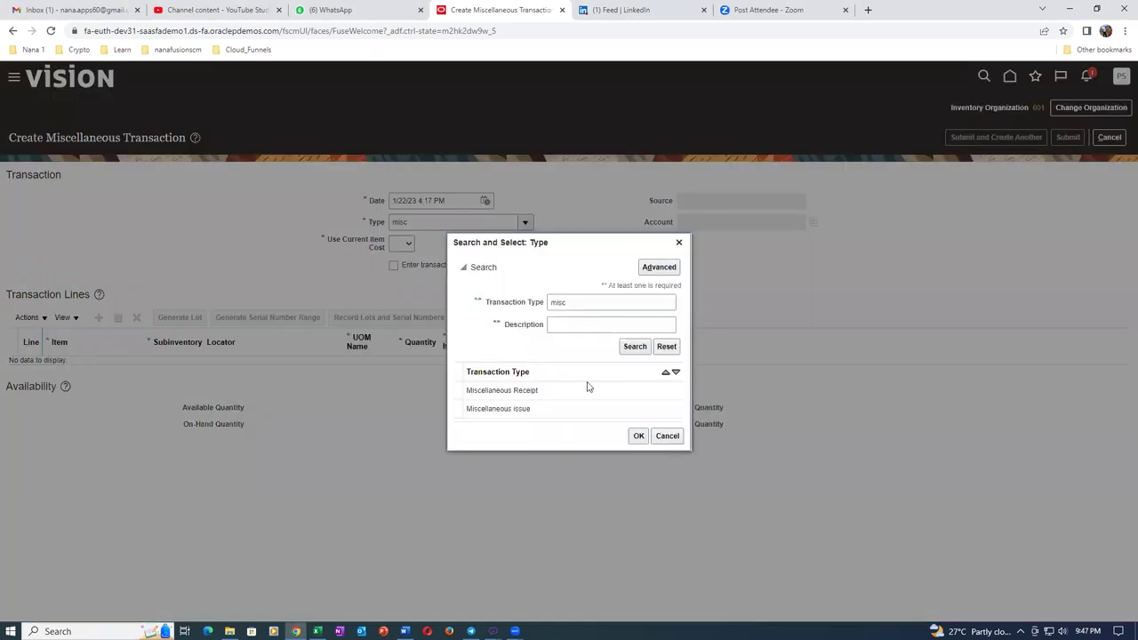
click(587, 389)
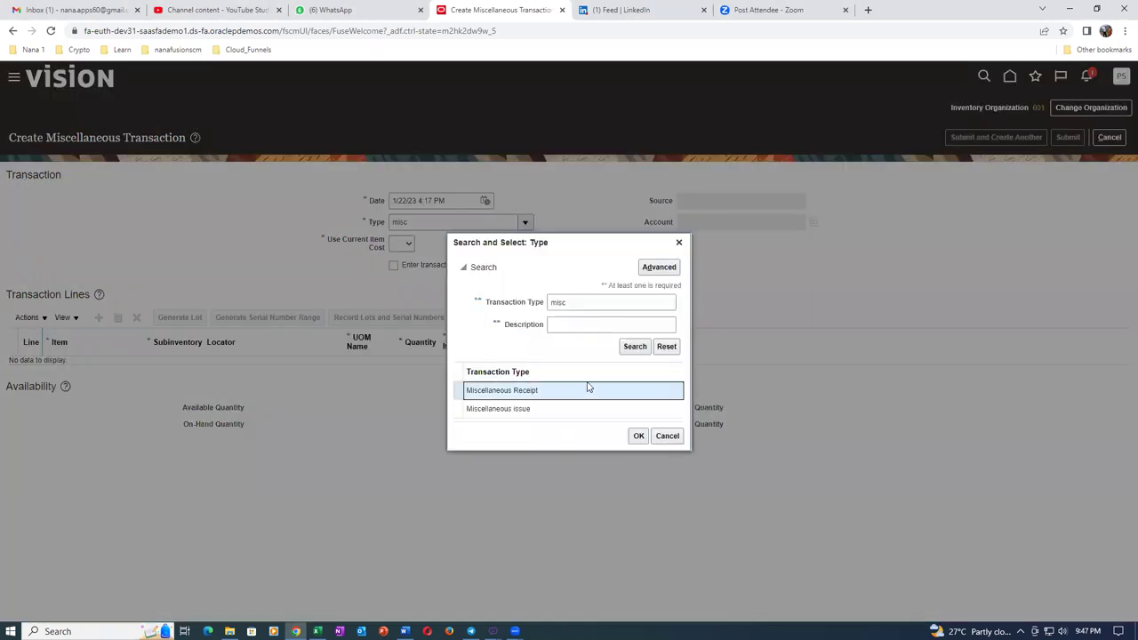
click(639, 435)
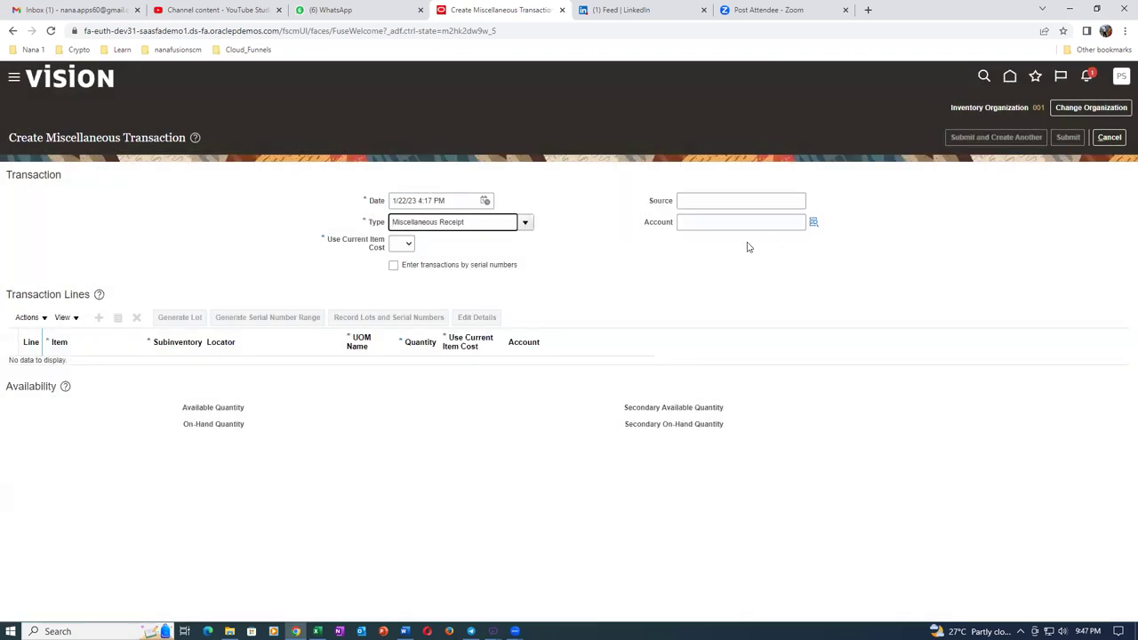
Set account 101.10.15925.000.000.000 and Use Current Item Cost to Yes.
click(791, 223)
click(813, 222)
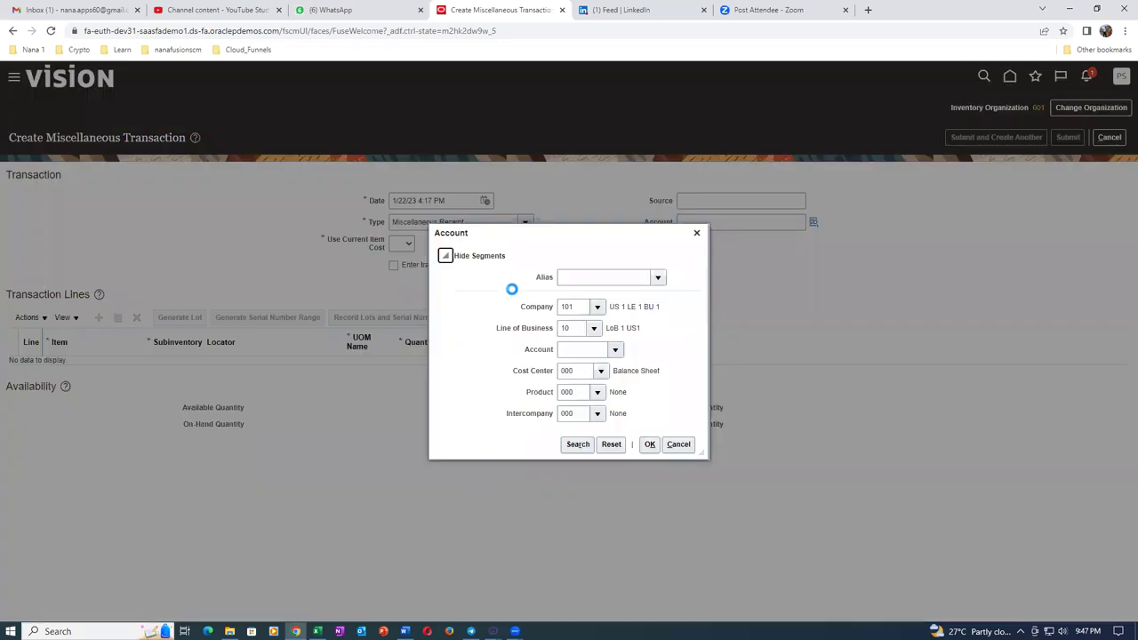
click(578, 444)
click(507, 255)
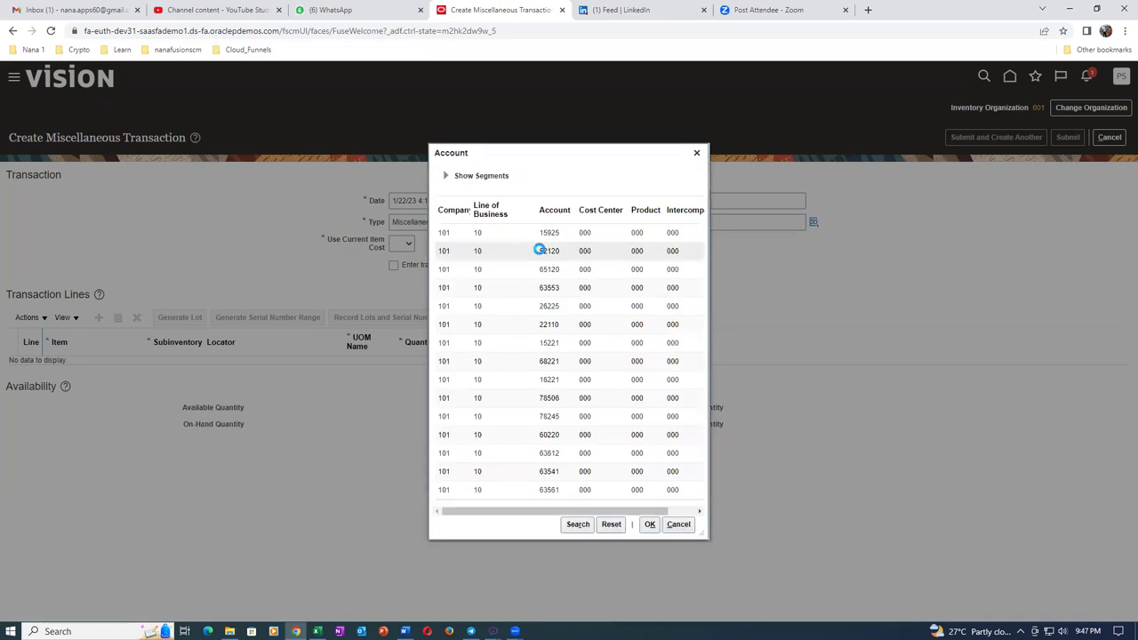
click(650, 524)
click(402, 244)
click(399, 276)
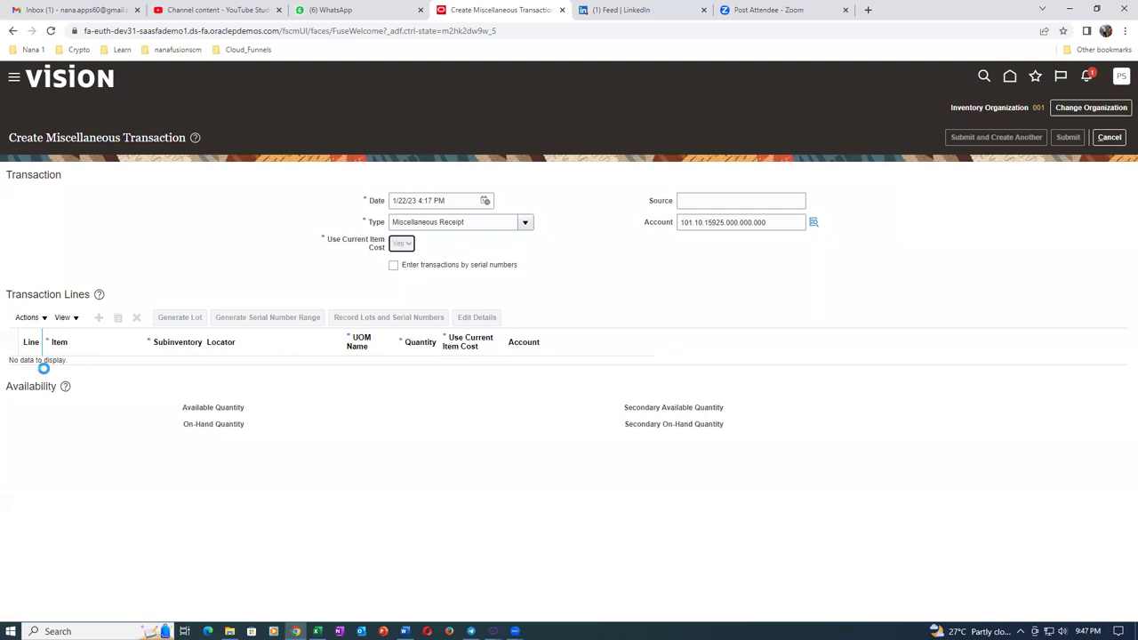
click(98, 317)
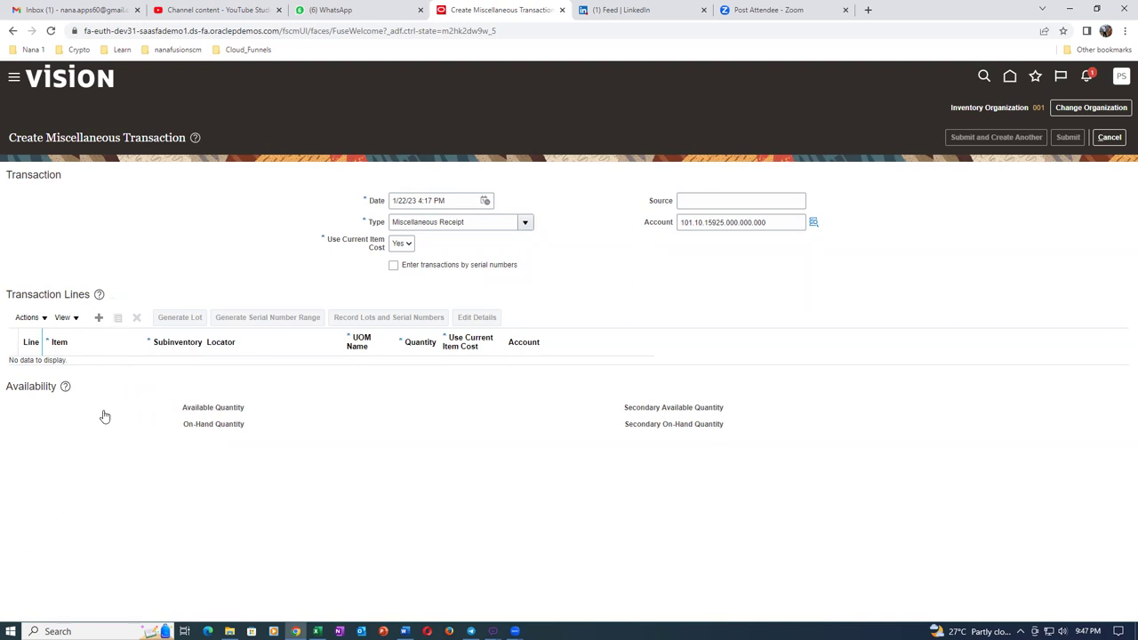
Add a line receiving 5 Ea of t0101_drop_ship_test into Stores and submit the receipt.
click(89, 370)
text(10101)
key(Tab)
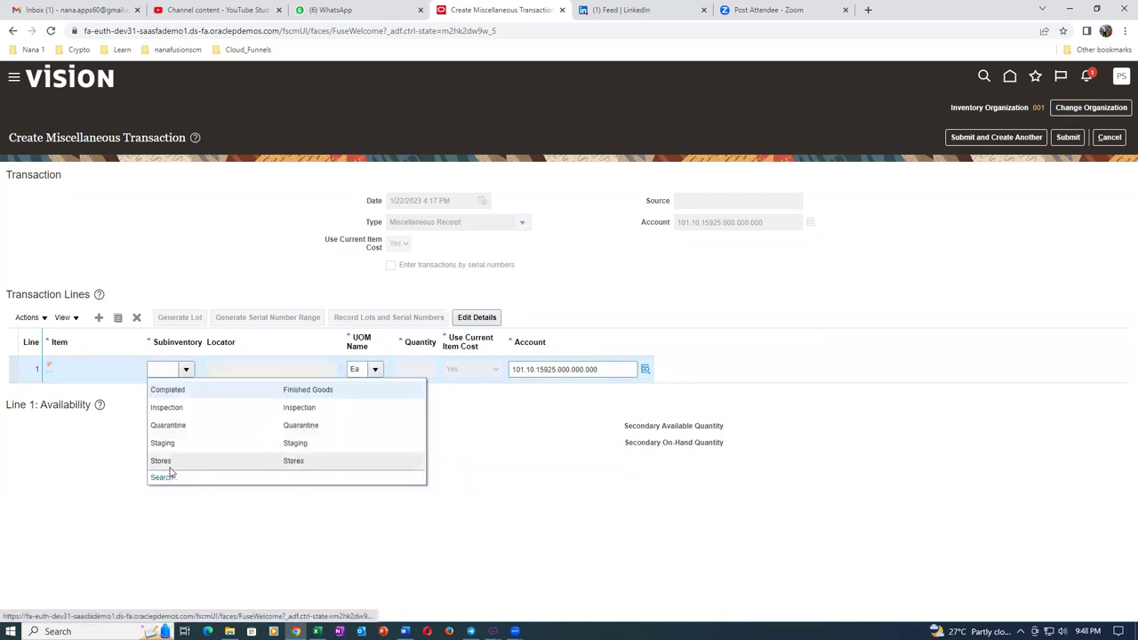
click(168, 371)
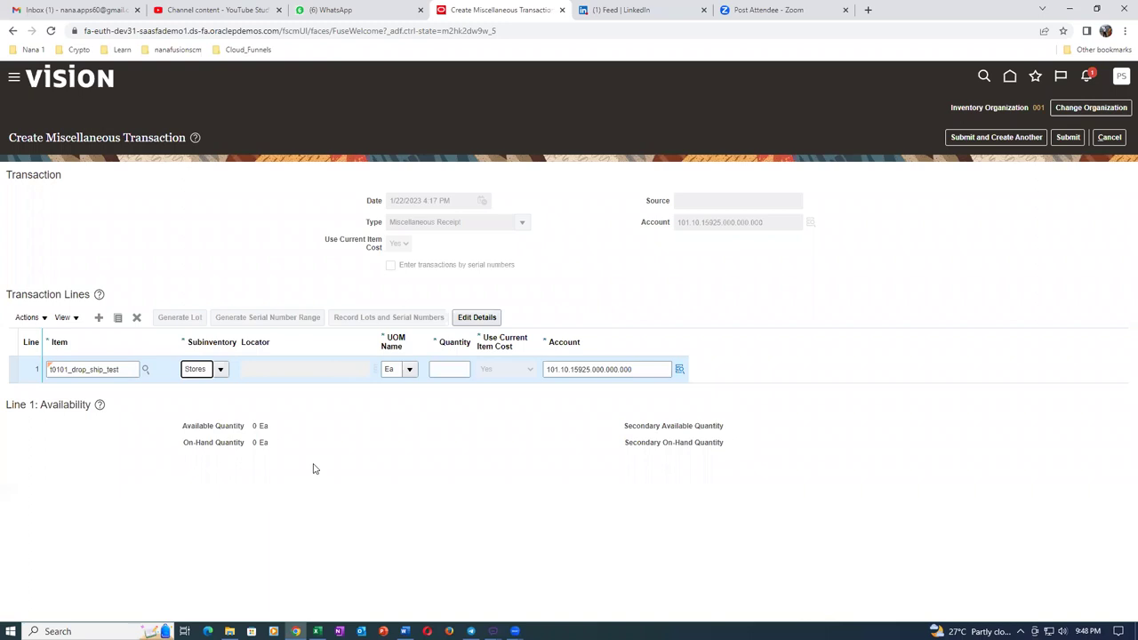
click(458, 369)
text(5)
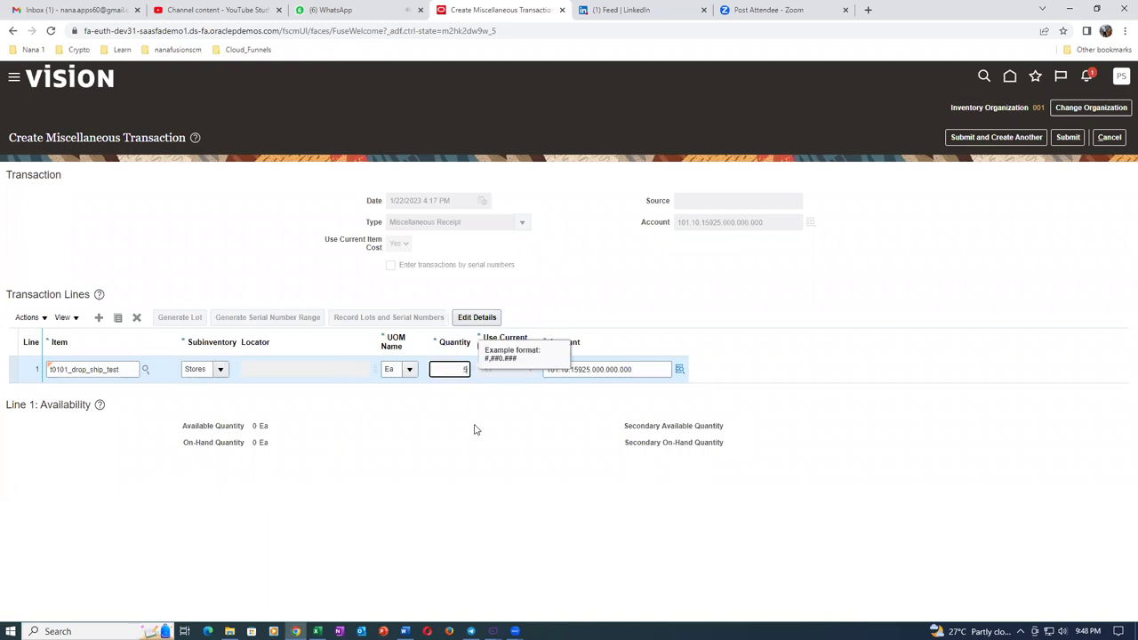
key(Tab)
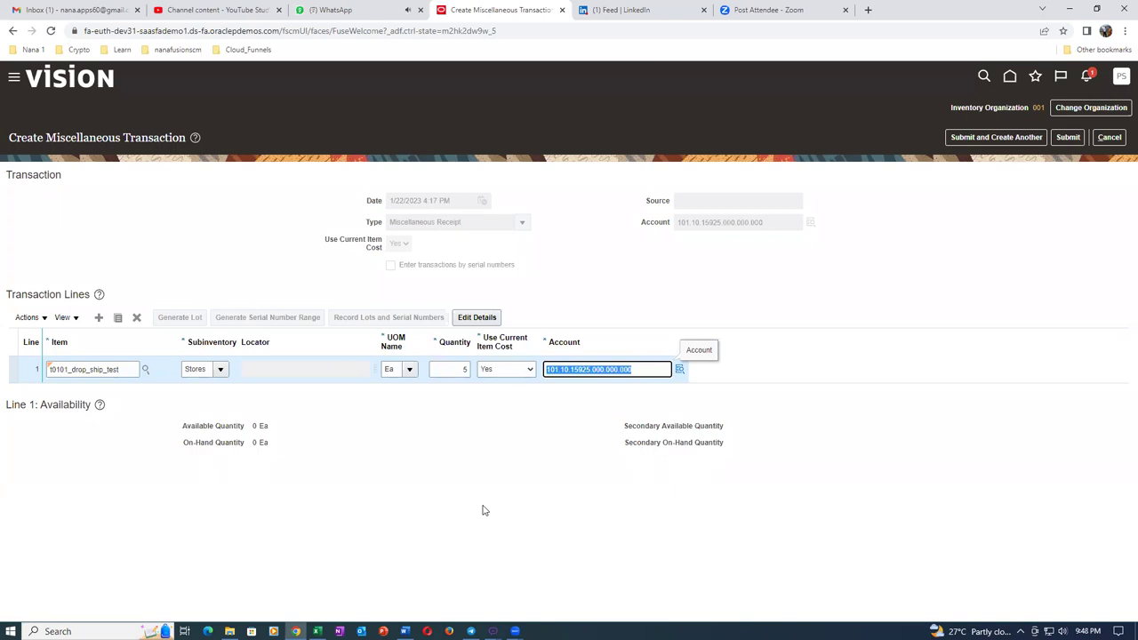
click(481, 510)
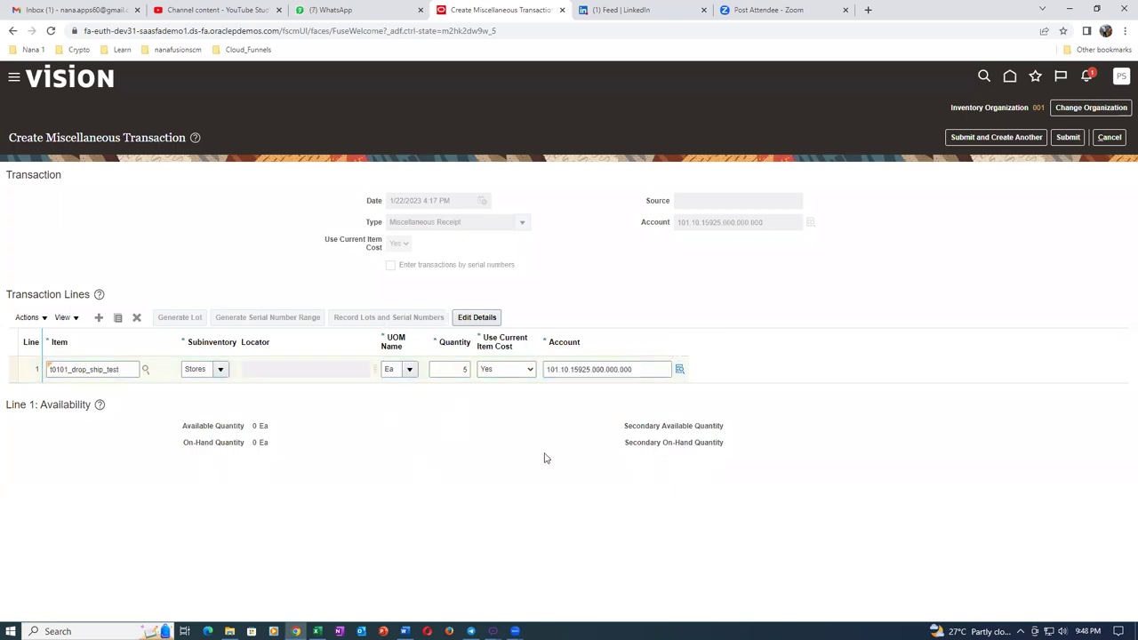
click(1072, 138)
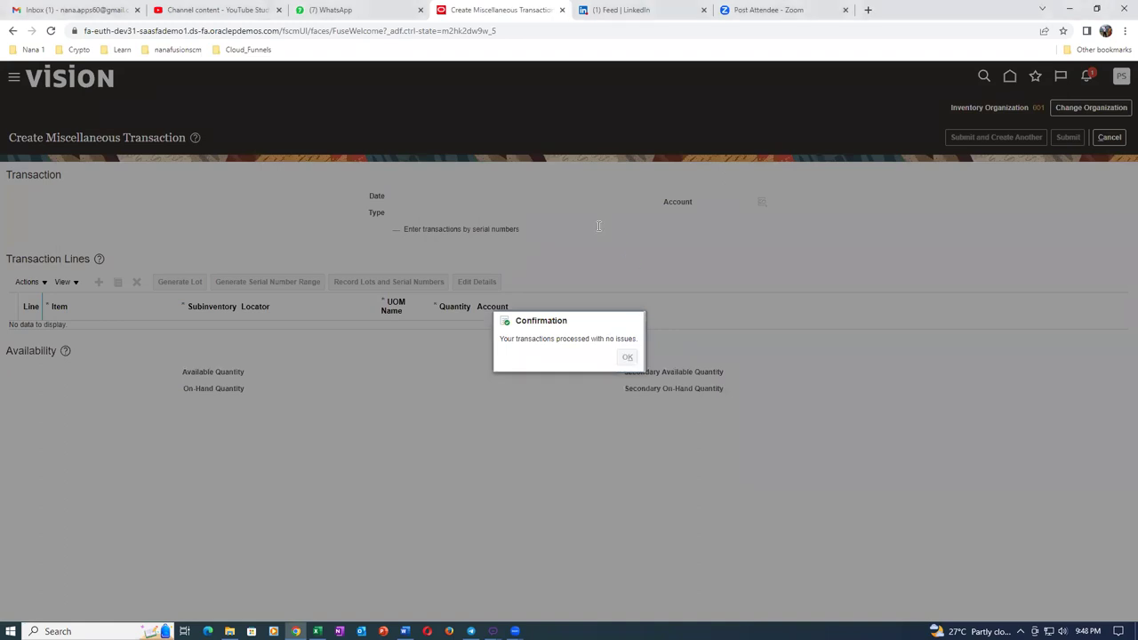
click(627, 356)
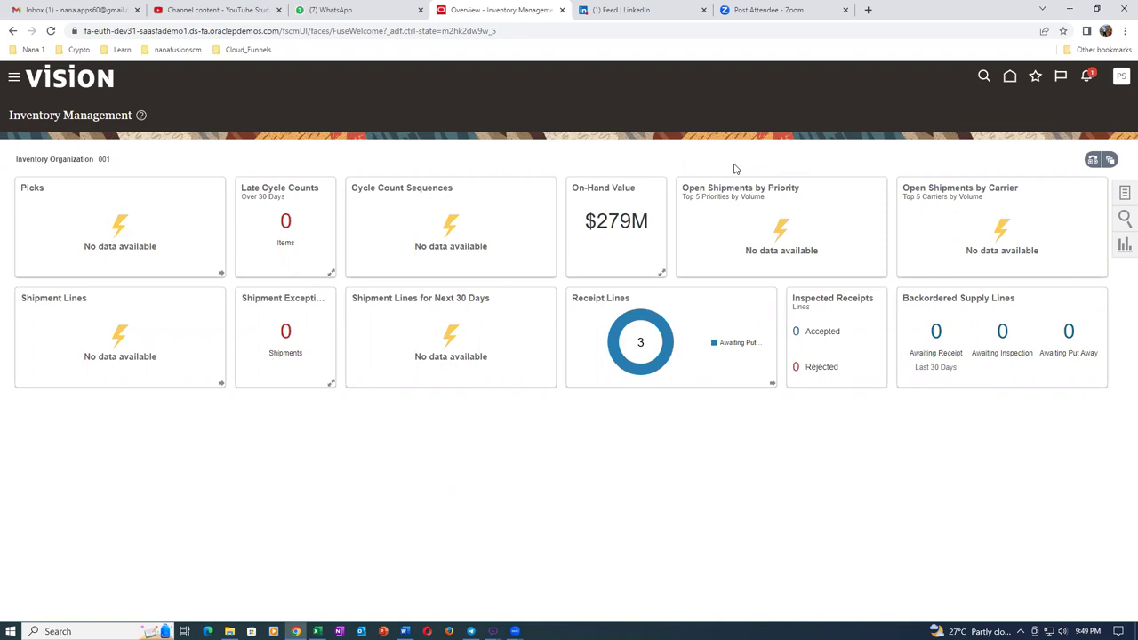
Return to the home page and page through the module section tabs.
click(1010, 76)
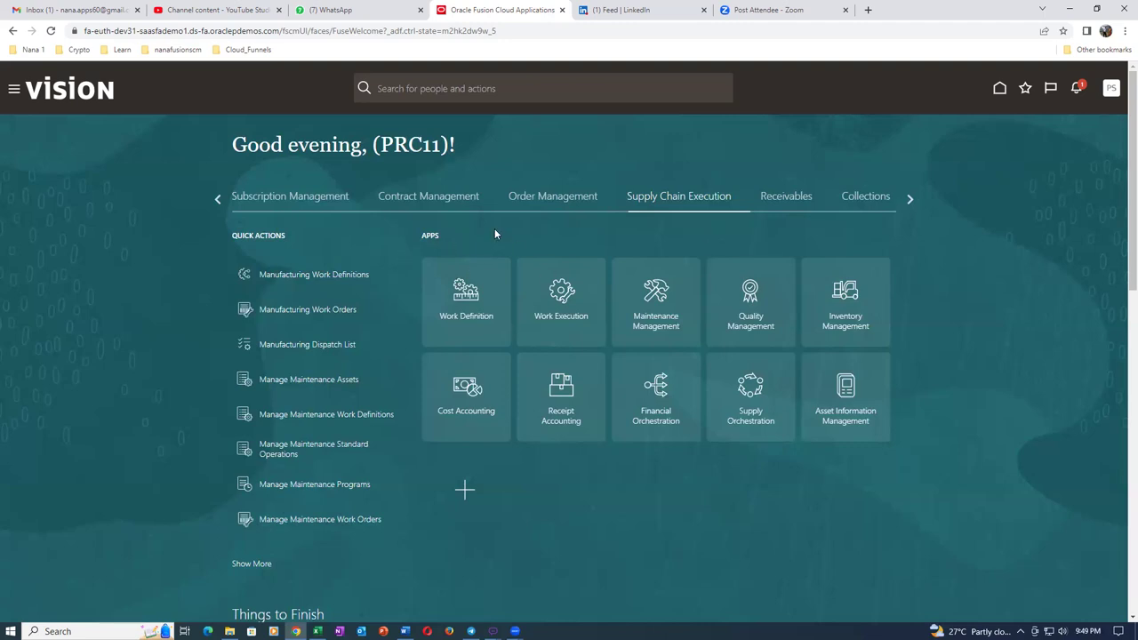
click(909, 201)
click(908, 201)
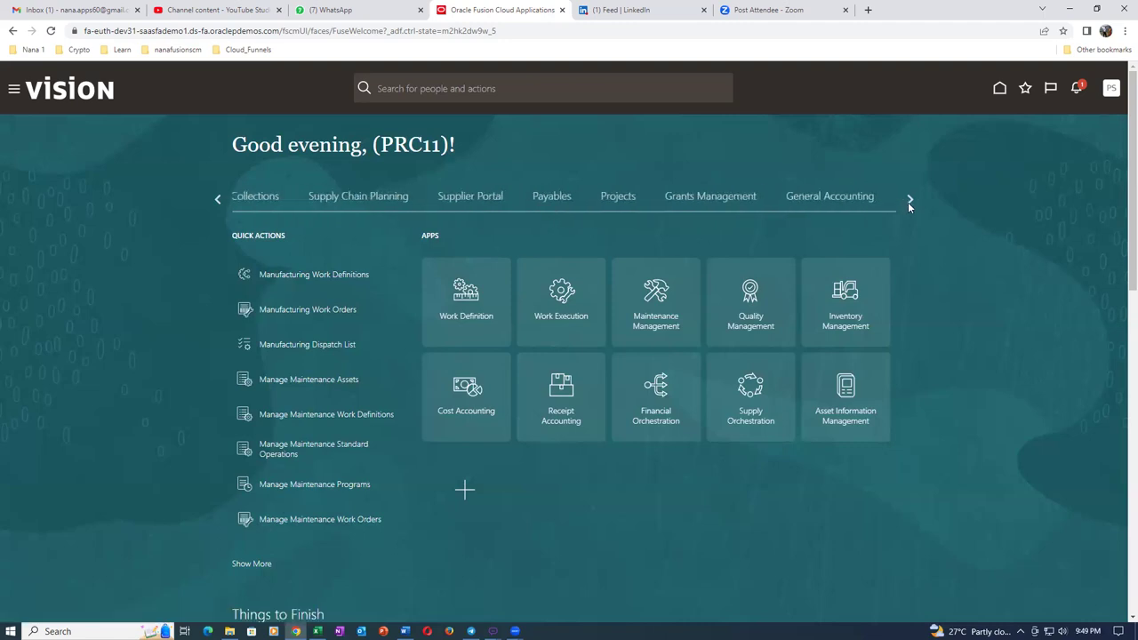
click(908, 201)
click(908, 201)
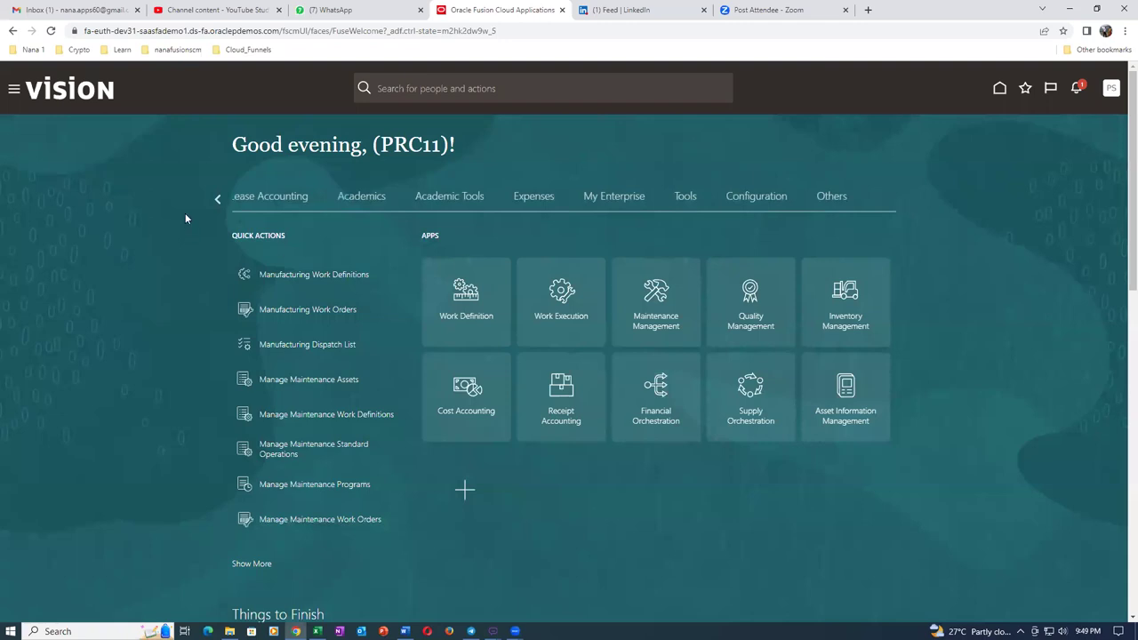
click(217, 201)
click(217, 201)
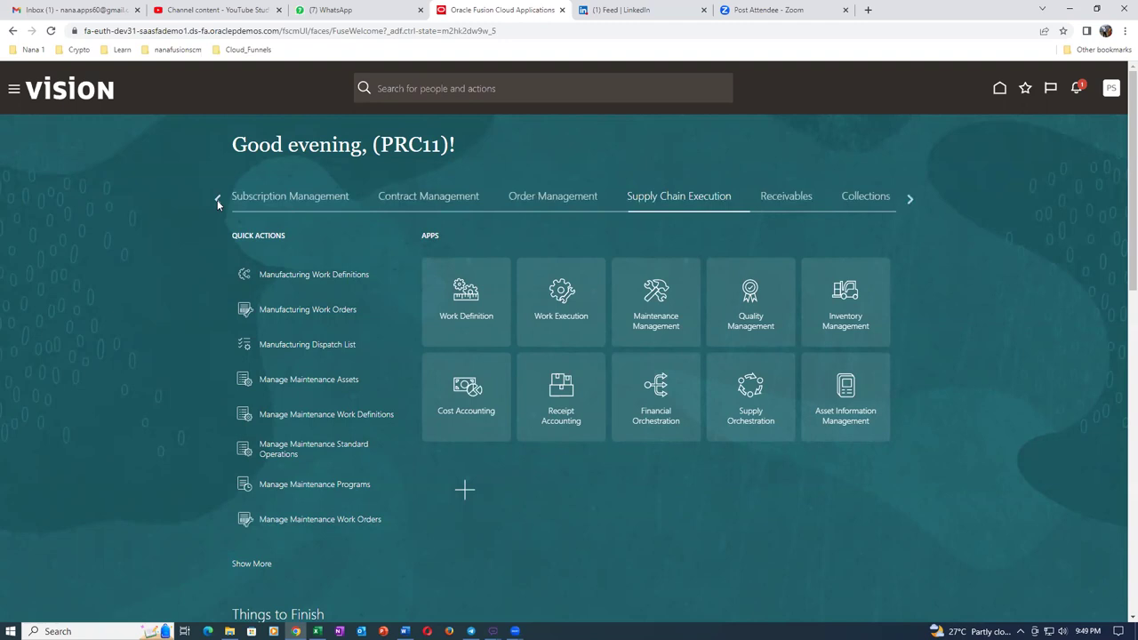
click(217, 201)
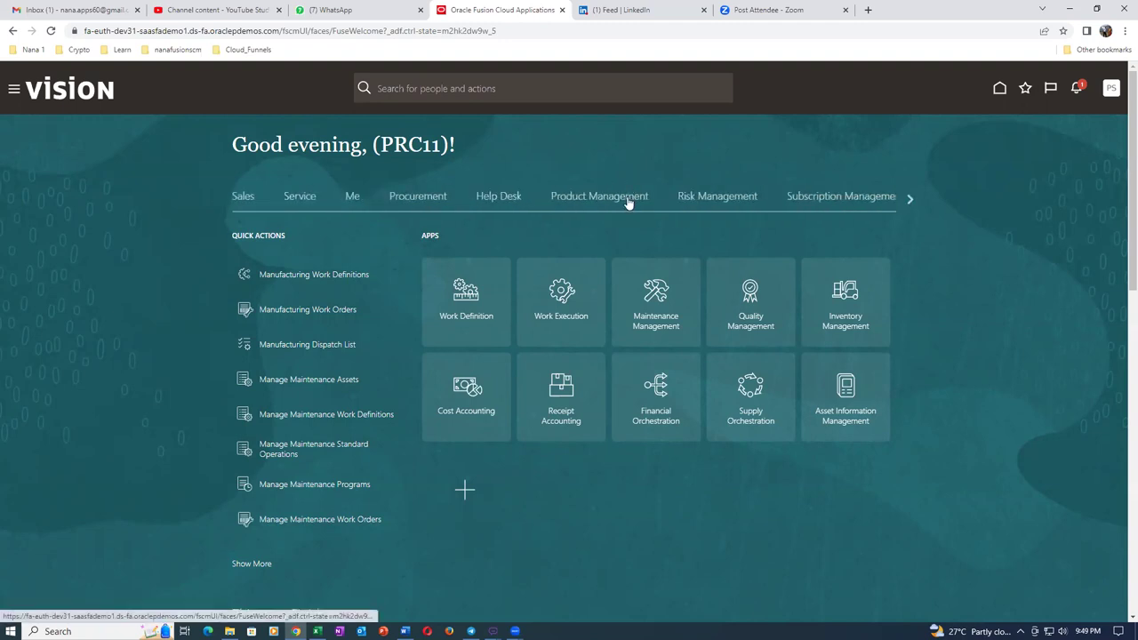
Open Product Information Management under Product Management and show its item tasks.
click(629, 203)
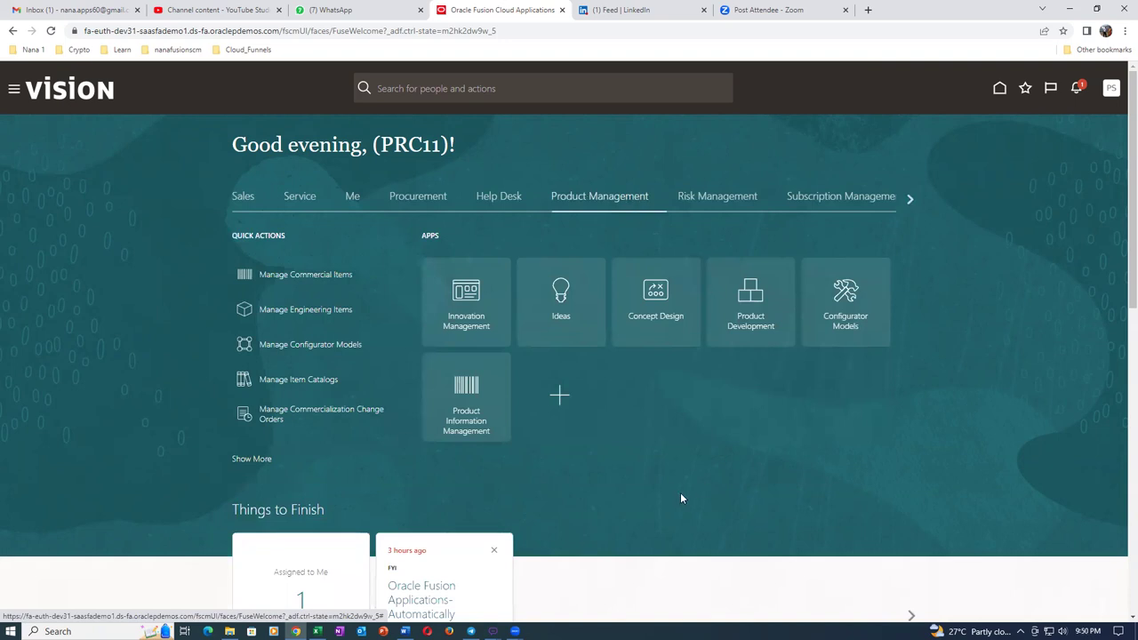
click(467, 422)
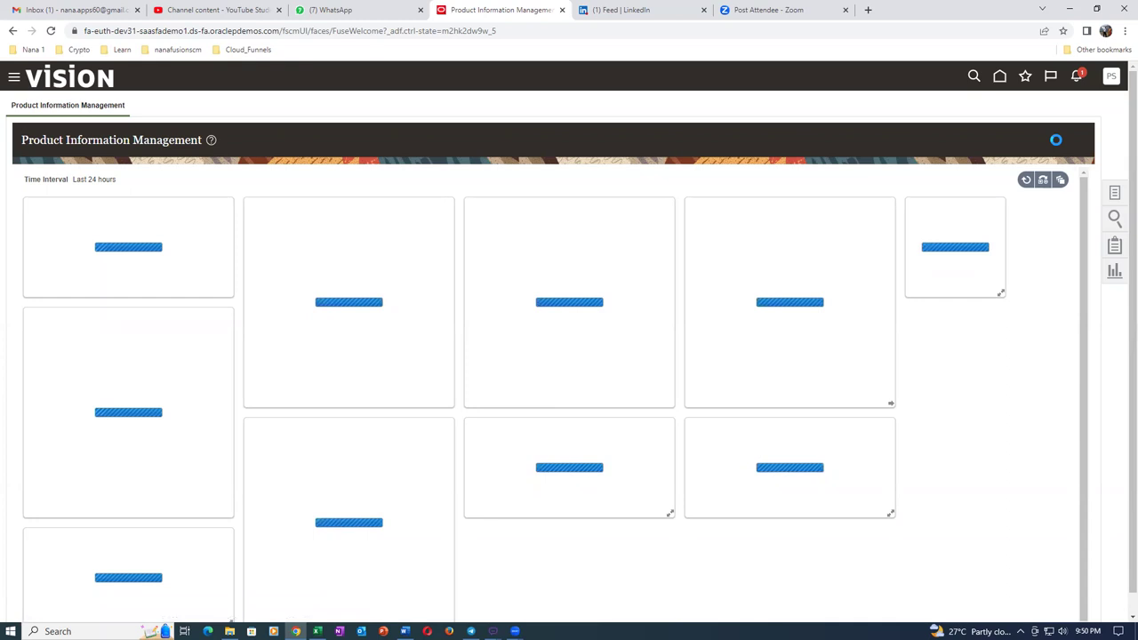
click(1115, 192)
Search Browse Items for t0101 and open t0101_drop_ship_test (000) for editing.
click(971, 145)
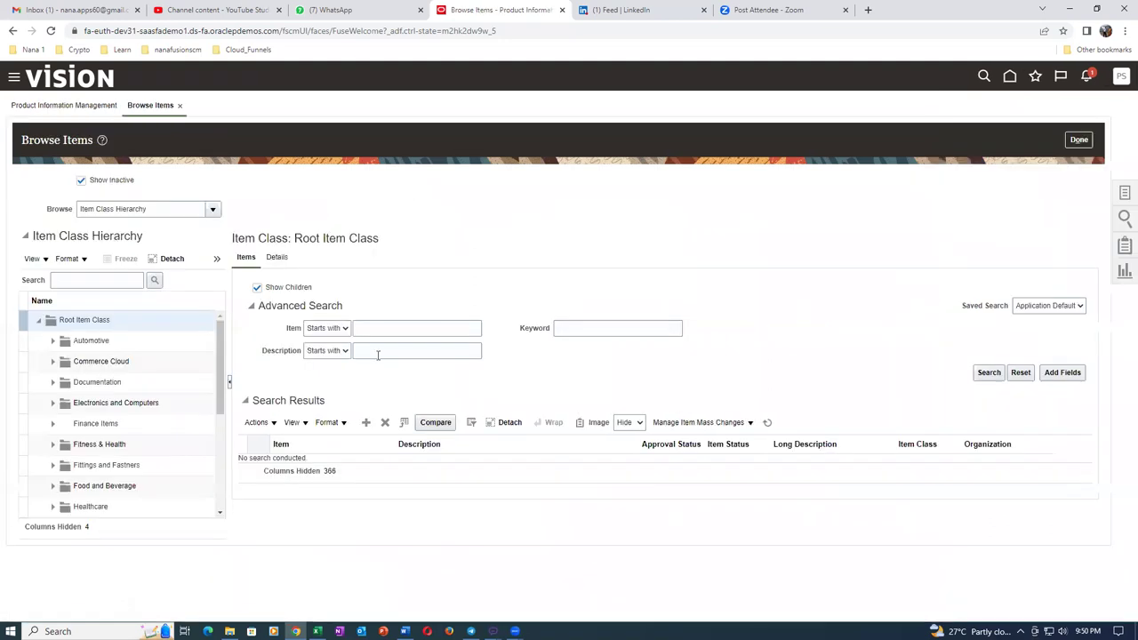
click(383, 331)
text(t0101)
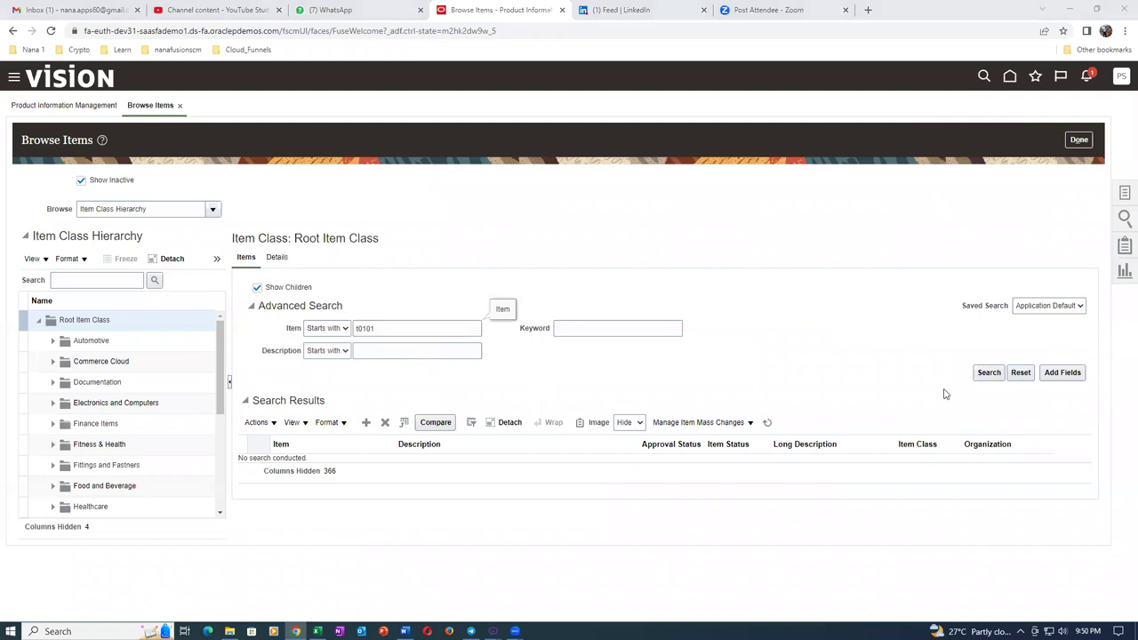
click(989, 372)
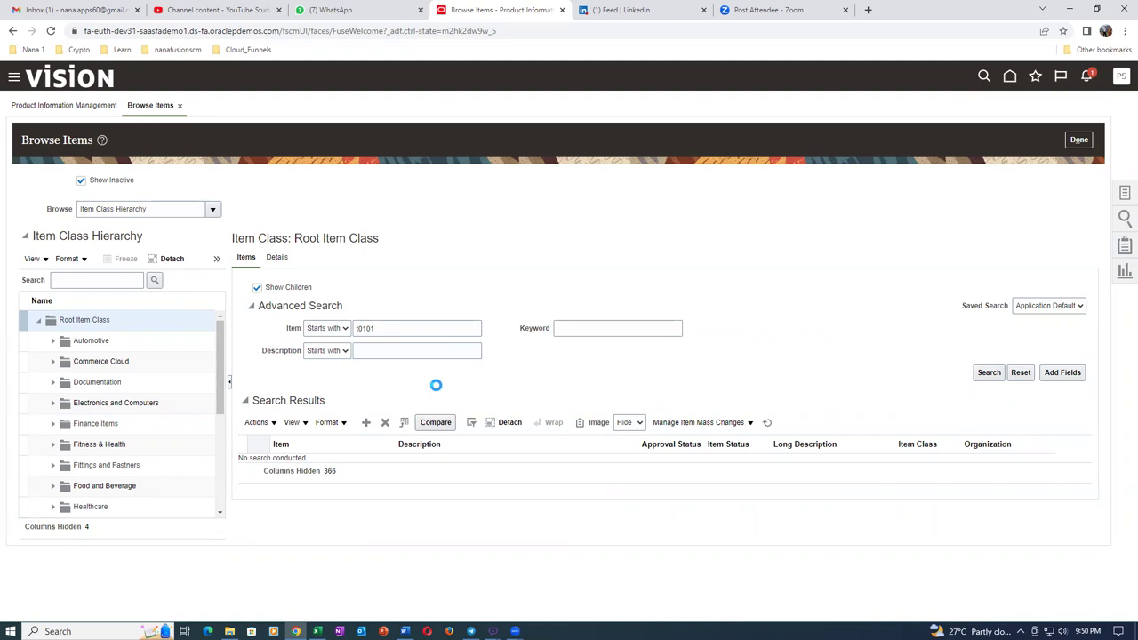
click(303, 401)
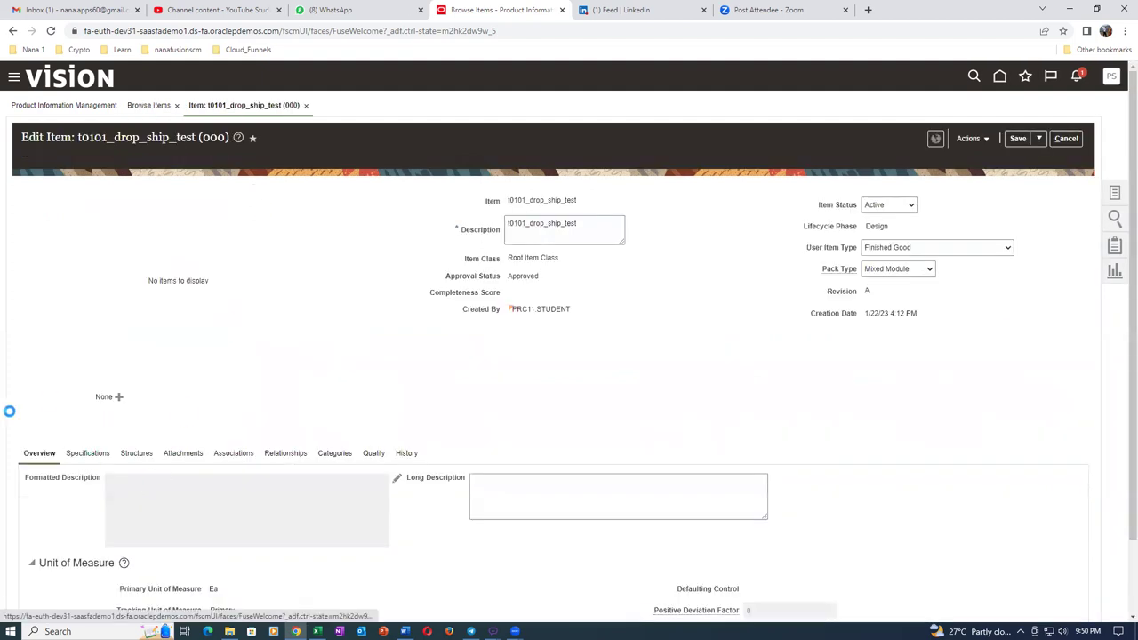
Show the item's Sales and Order Management specifications, leaving Default Sales Order Source Type as Internal.
click(87, 452)
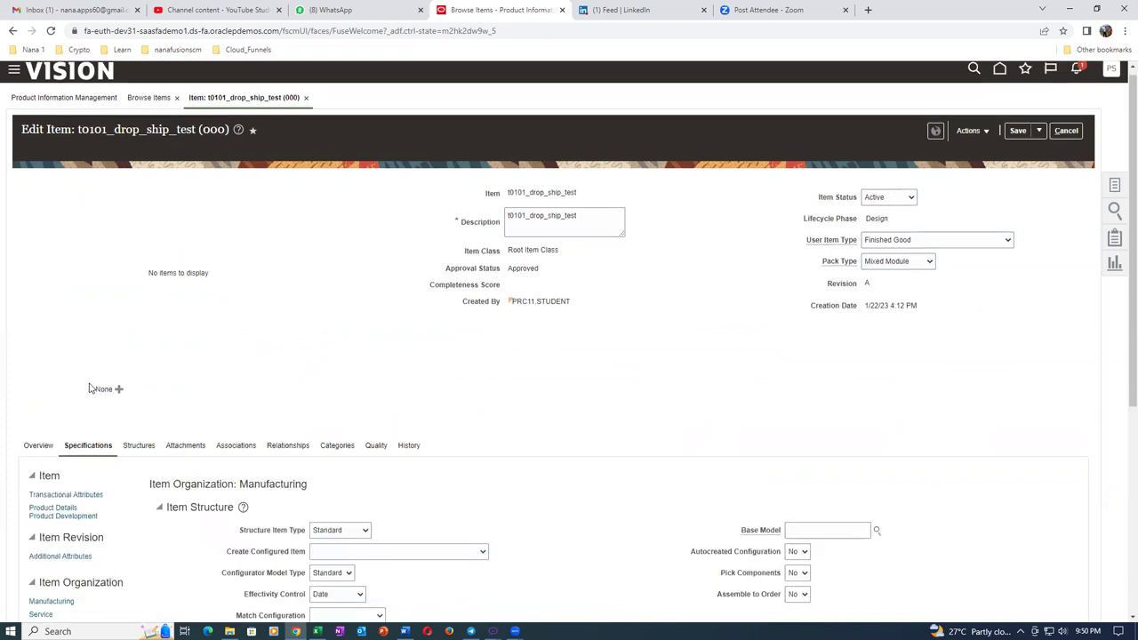
scroll(84, 498, down, 2)
click(72, 483)
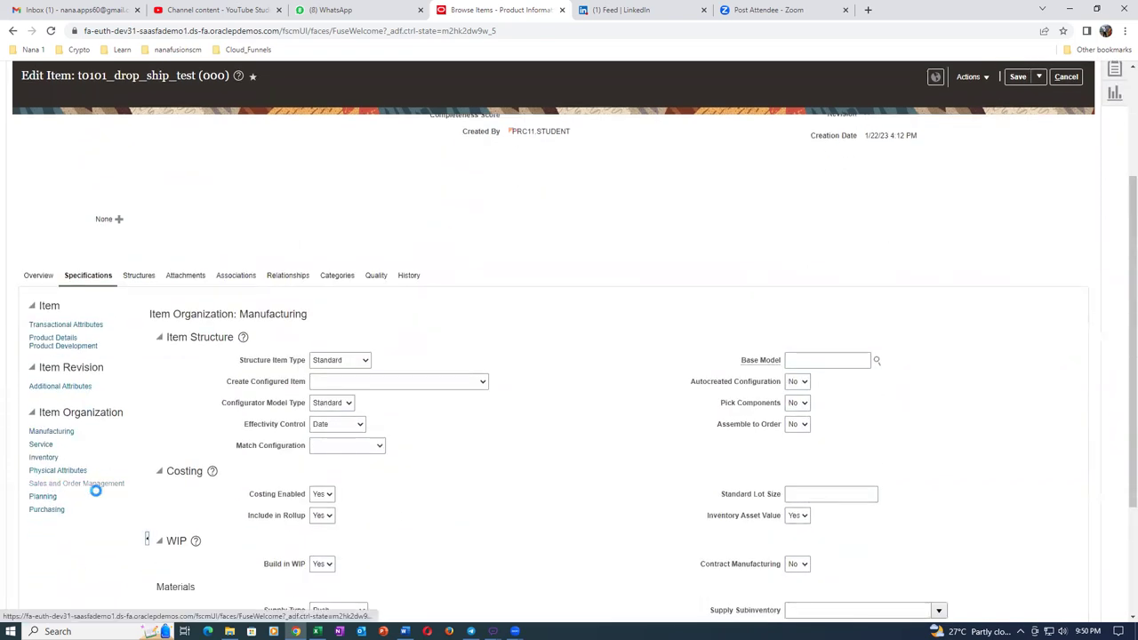
scroll(424, 507, down, 2)
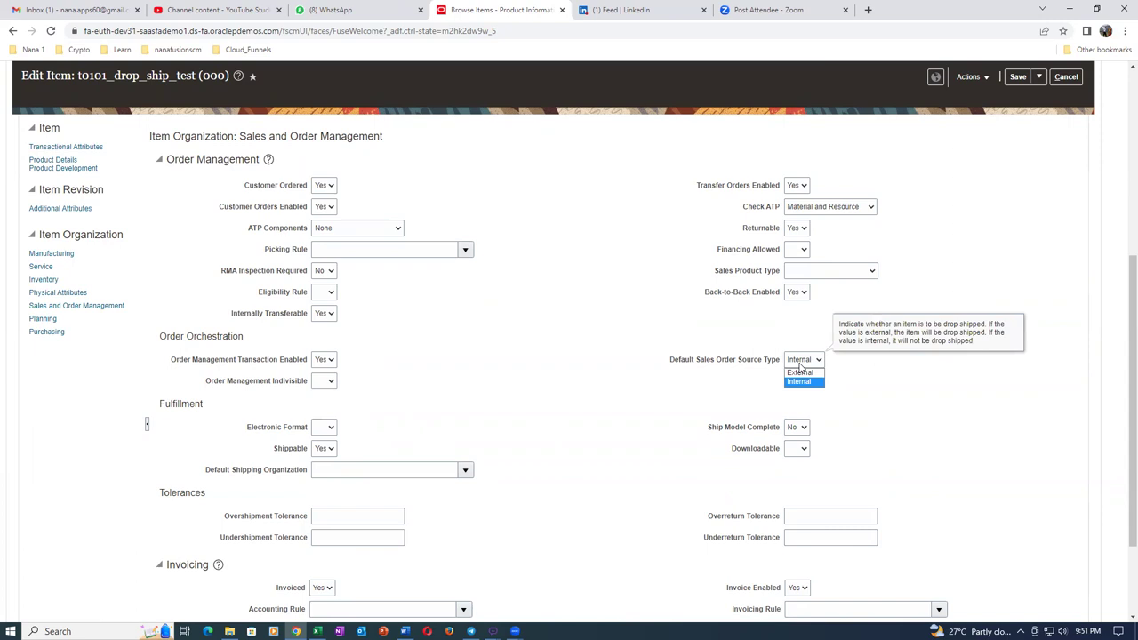
click(783, 322)
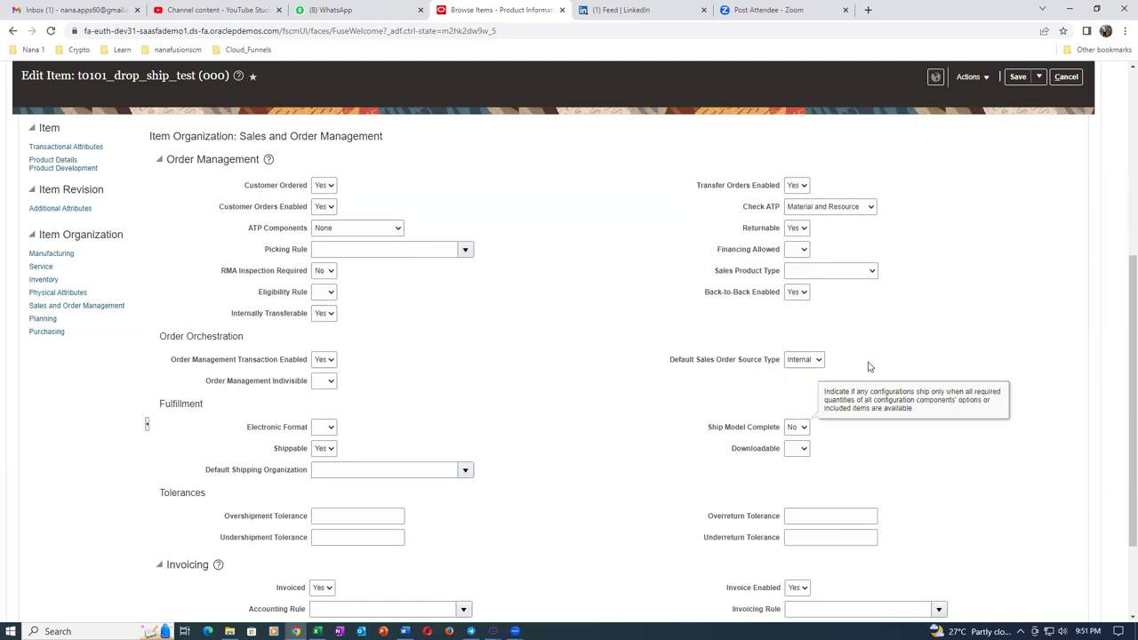
mouse_move(805, 365)
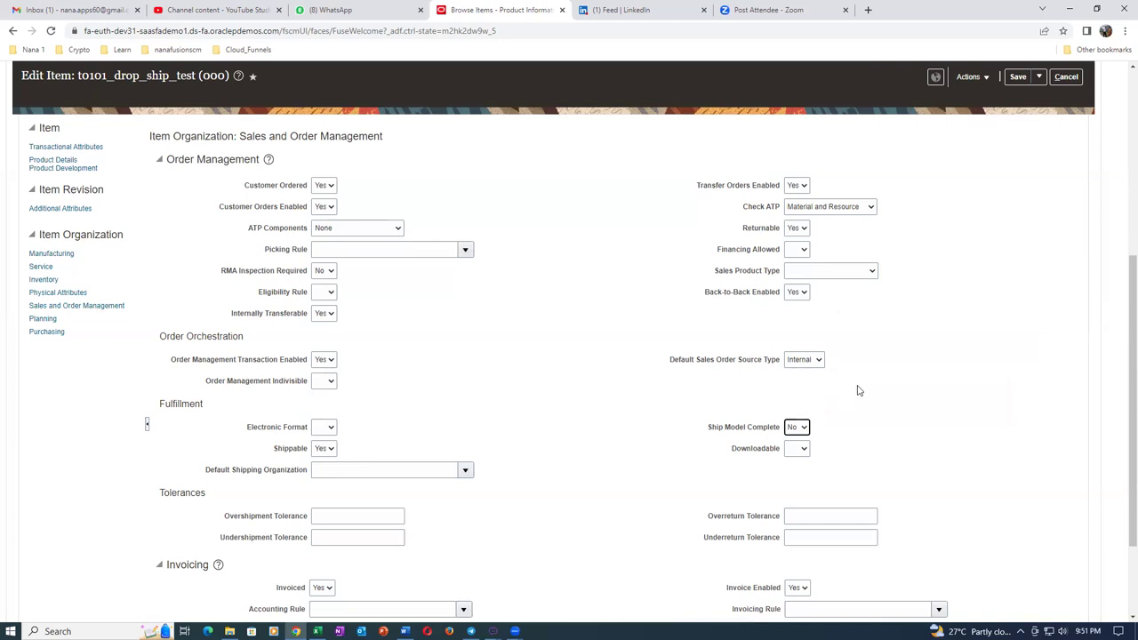
scroll(858, 390, up, 3)
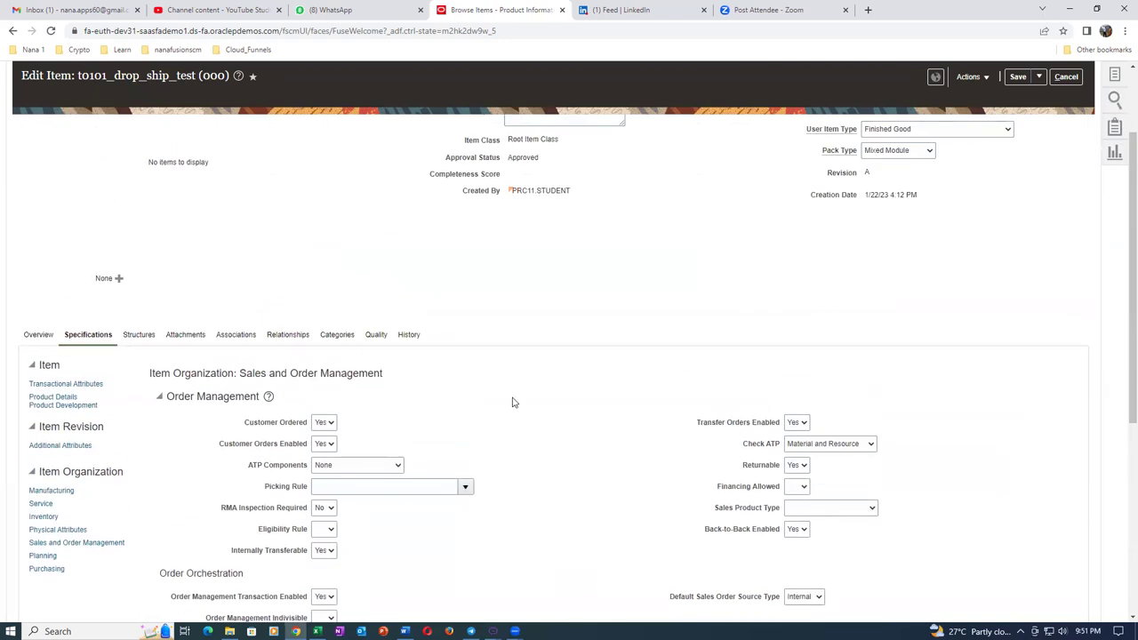
scroll(511, 282, down, 2)
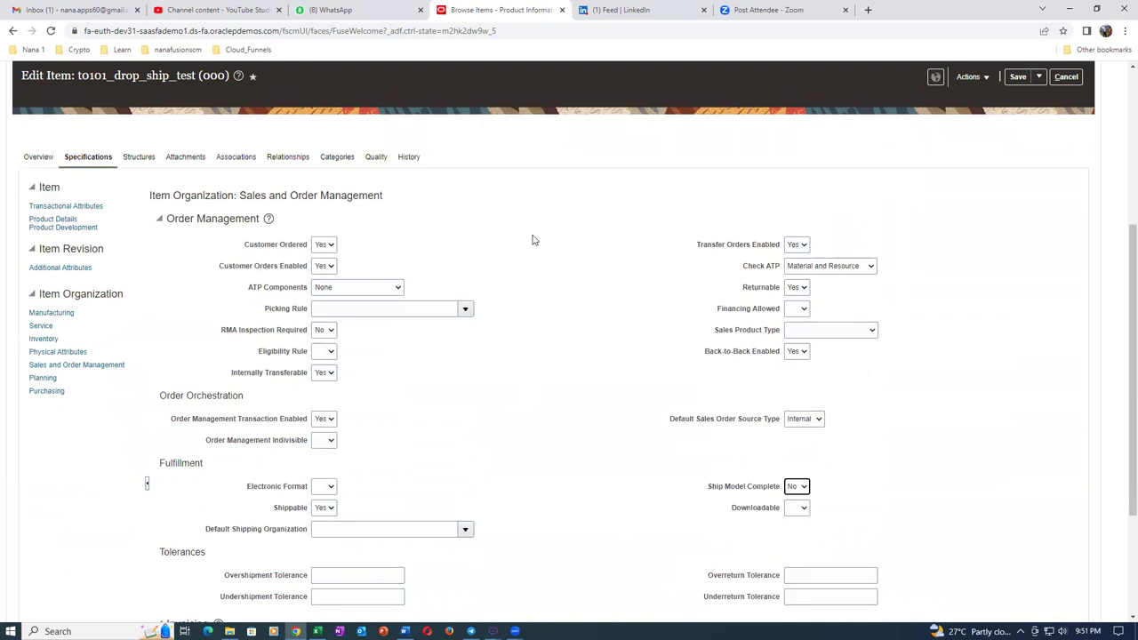
Leave the item unsaved and open Plan Inputs from the Supply Chain Planning home tab.
click(1066, 78)
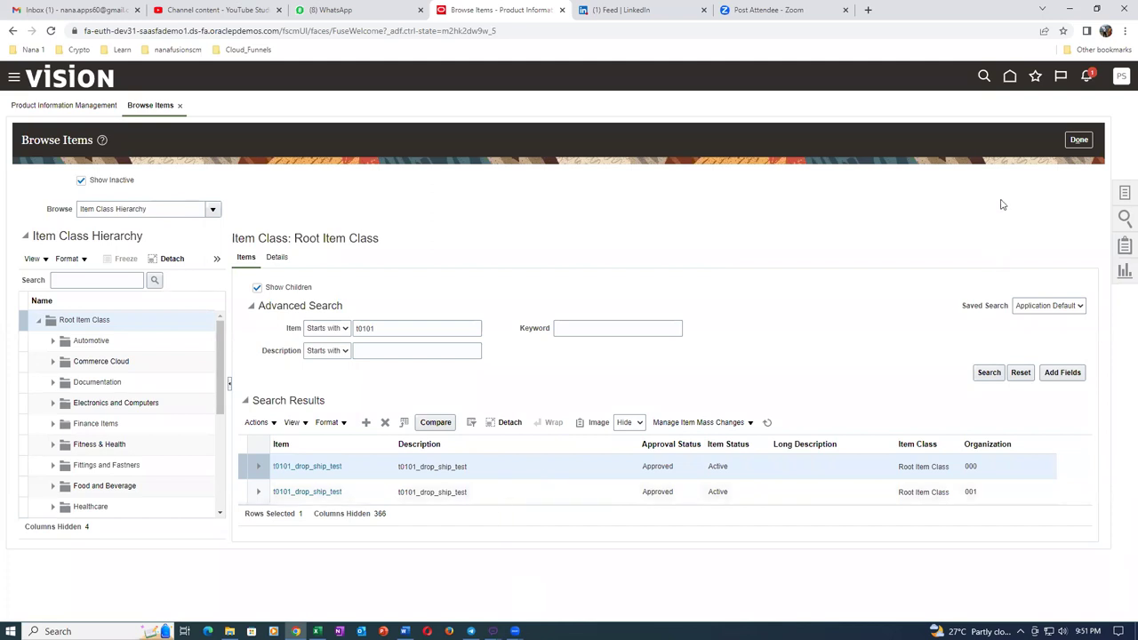
click(1078, 139)
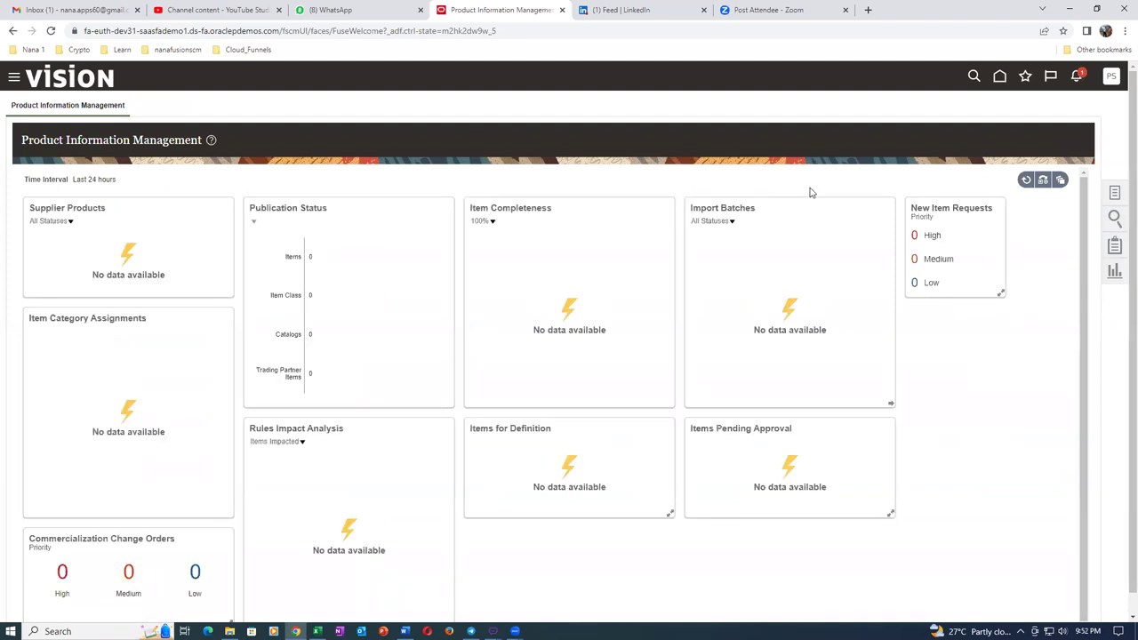
click(1000, 77)
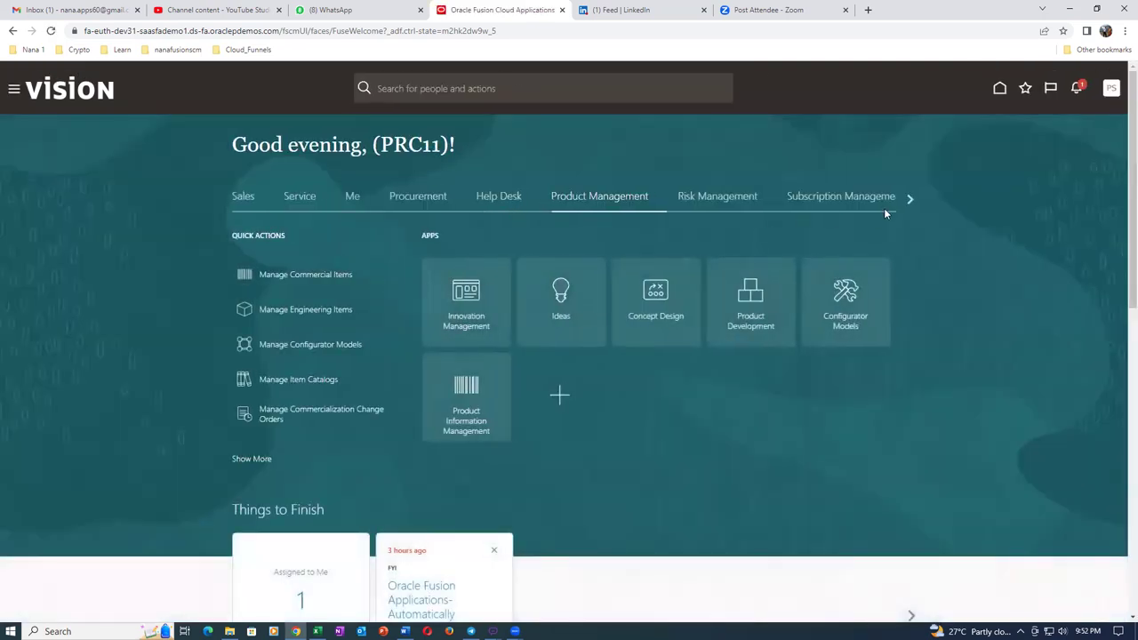
click(908, 201)
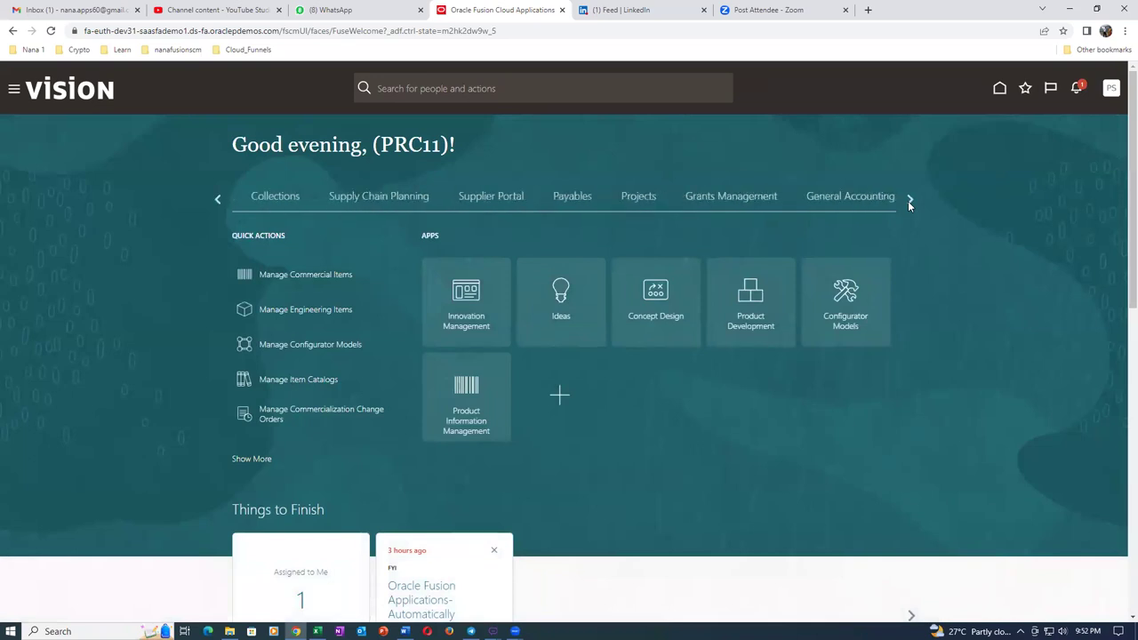
click(331, 197)
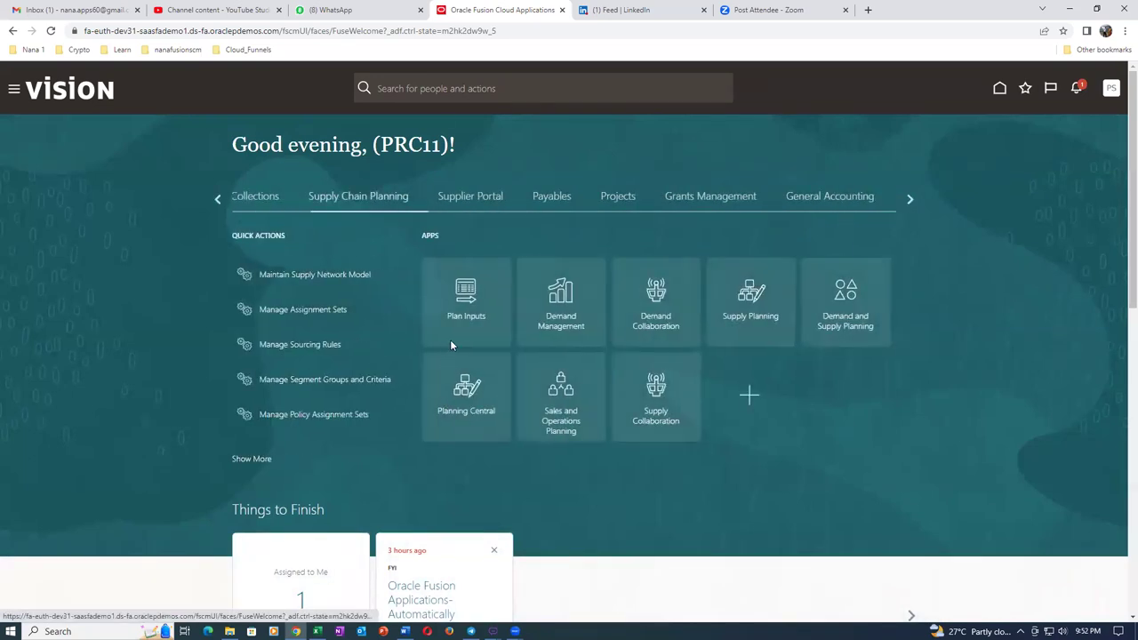
click(466, 303)
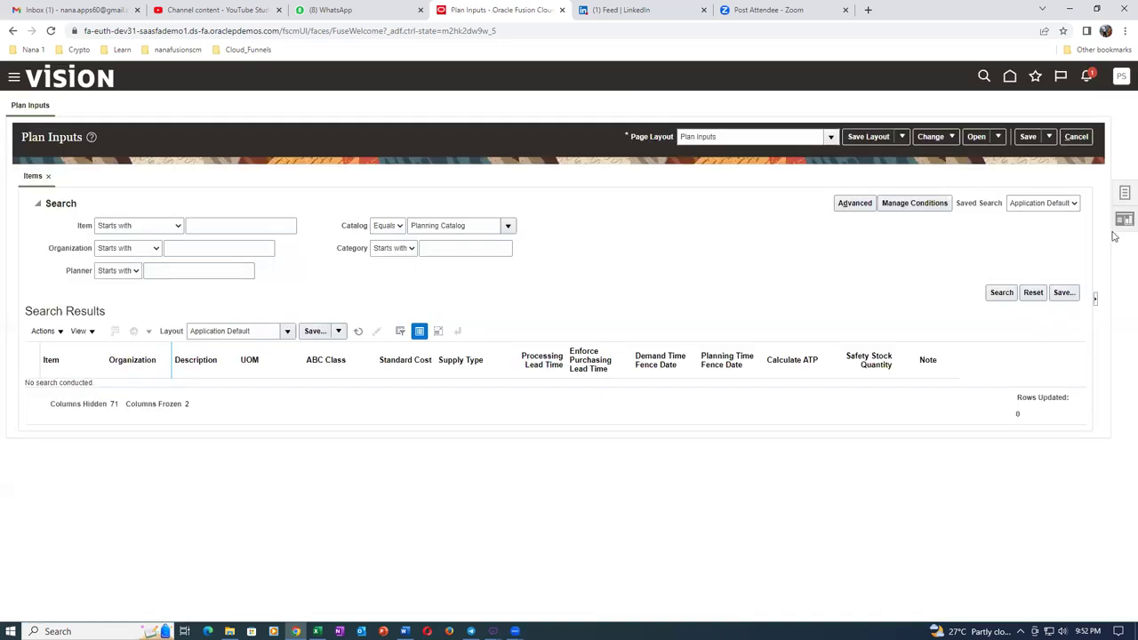
Search Plan Inputs for item t01 and show the plan input task list.
click(197, 228)
text(t01)
click(1007, 297)
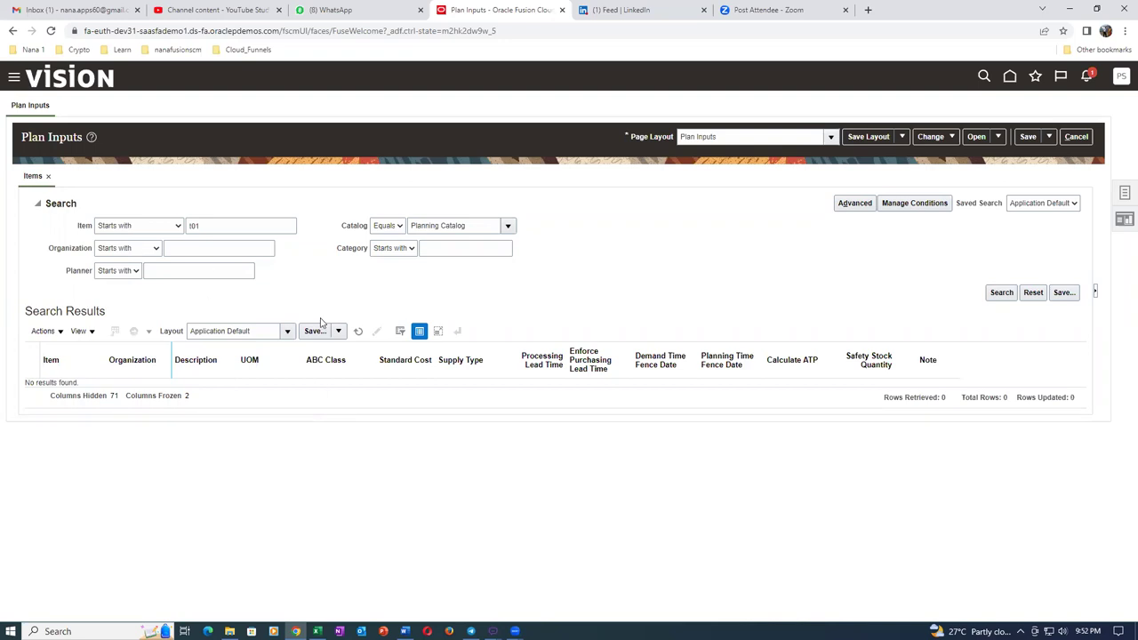
click(1125, 194)
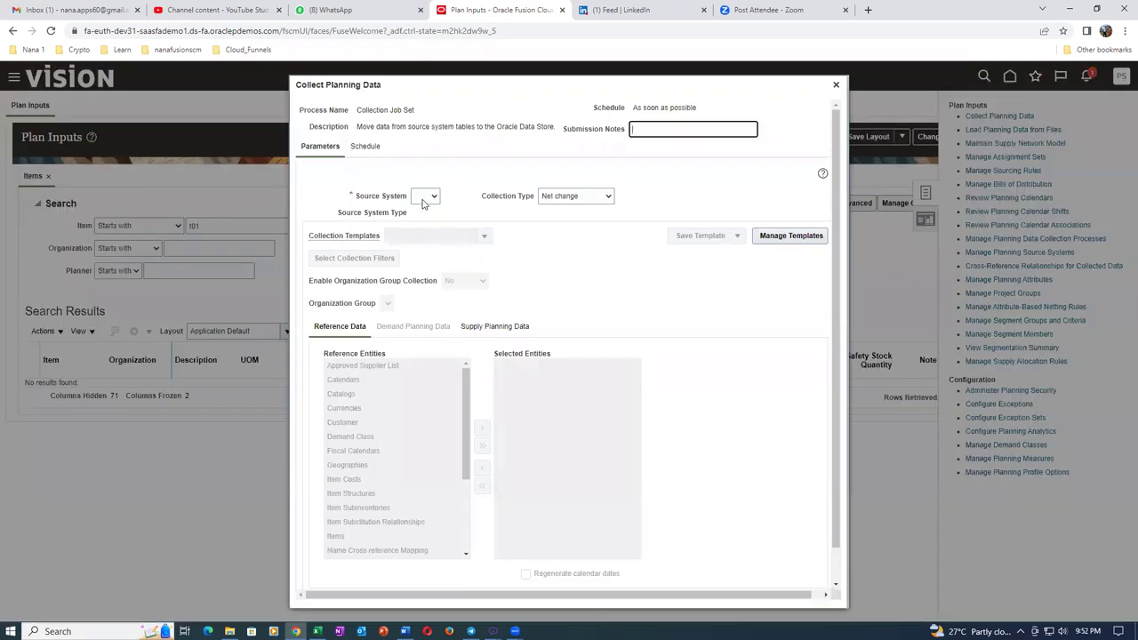
Launch Collect Planning Data with source system OPS and a Targeted collection type.
click(423, 199)
click(422, 218)
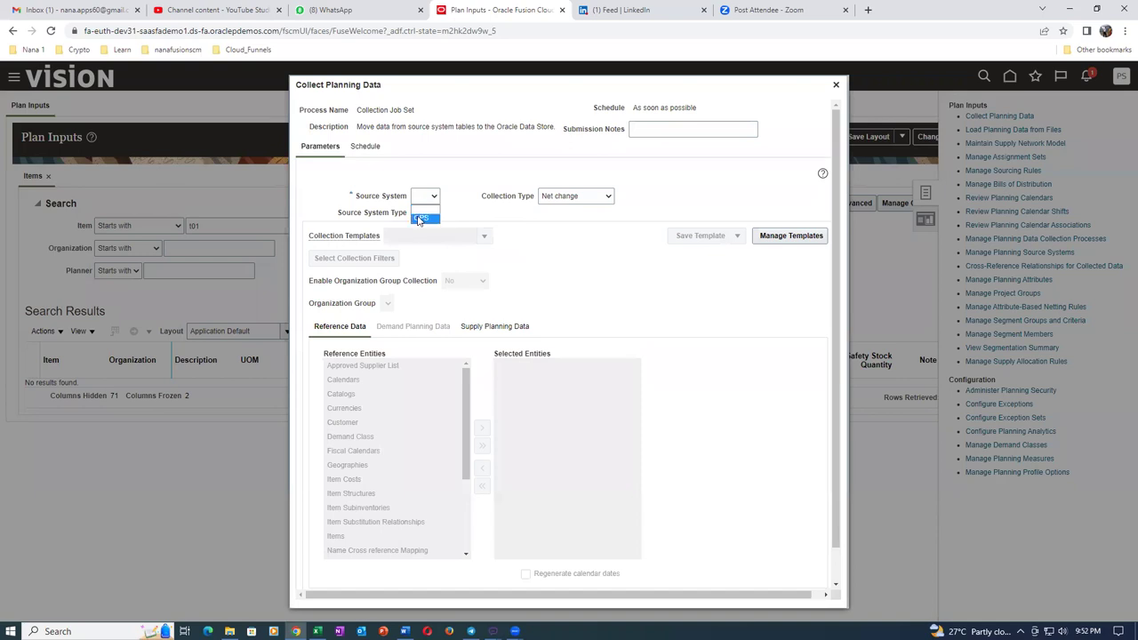
click(565, 201)
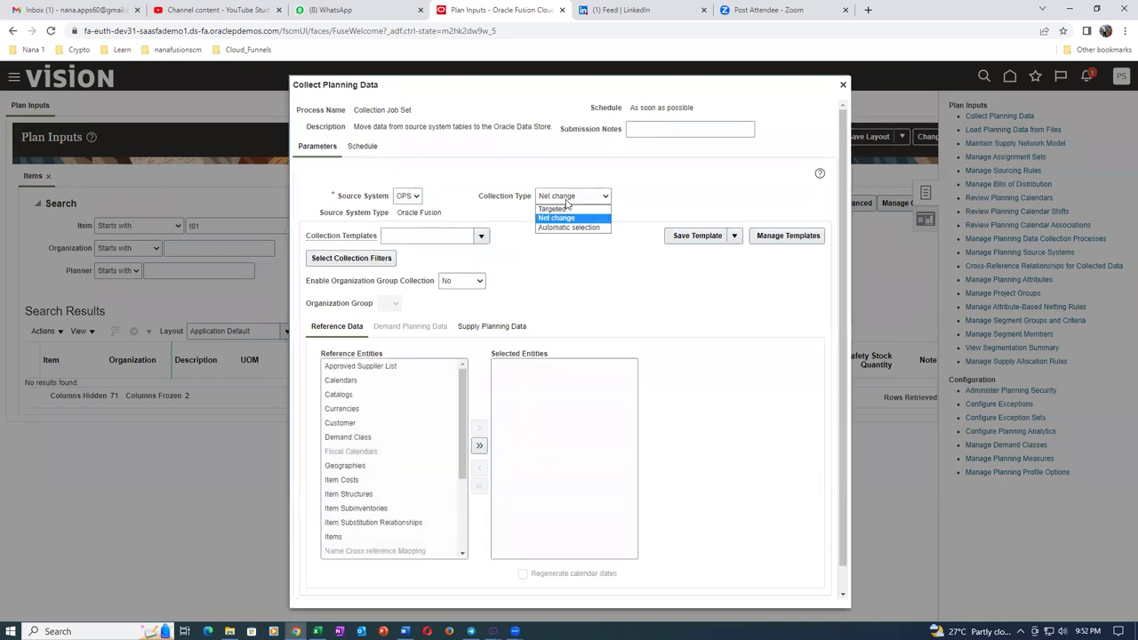
click(554, 209)
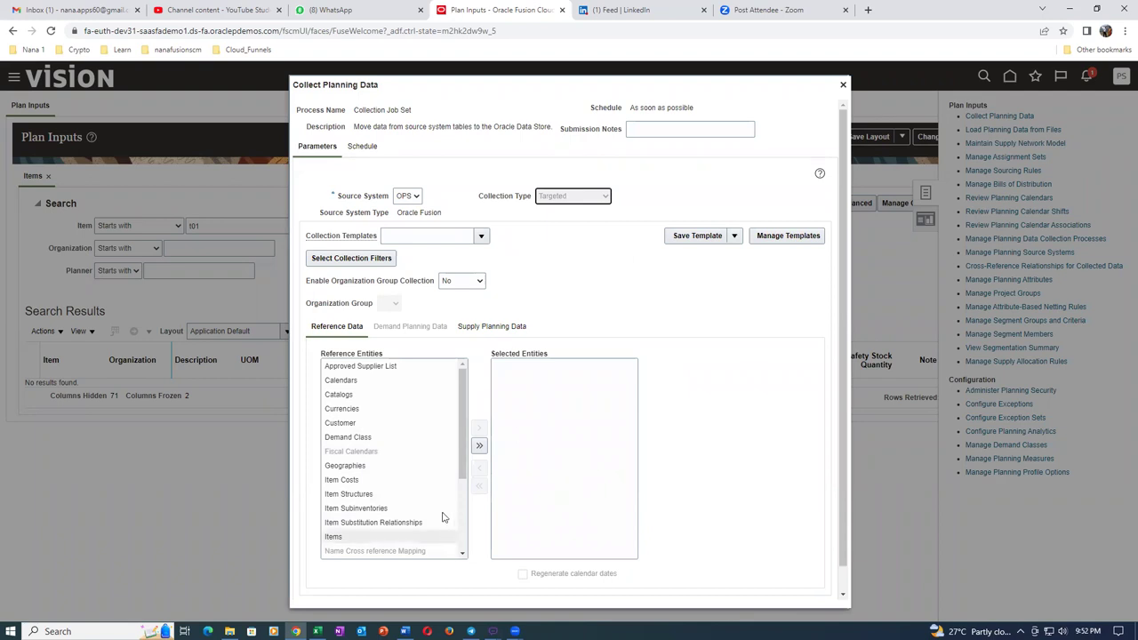
Limit the selected entities to Items for reference data and On Hand for supply.
click(479, 447)
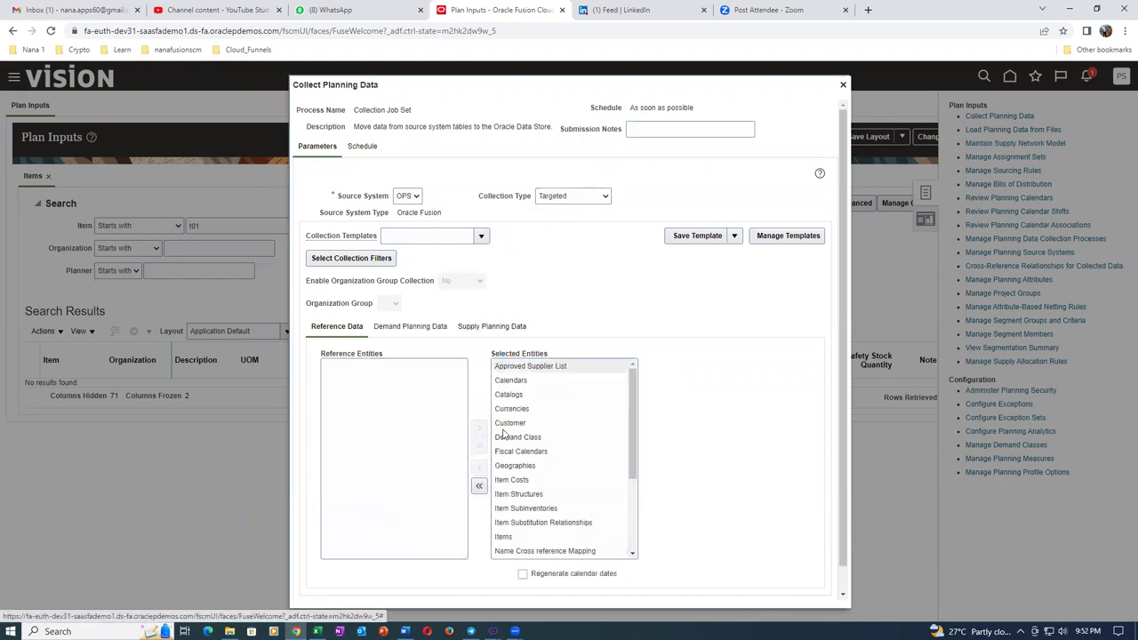
click(491, 327)
click(464, 420)
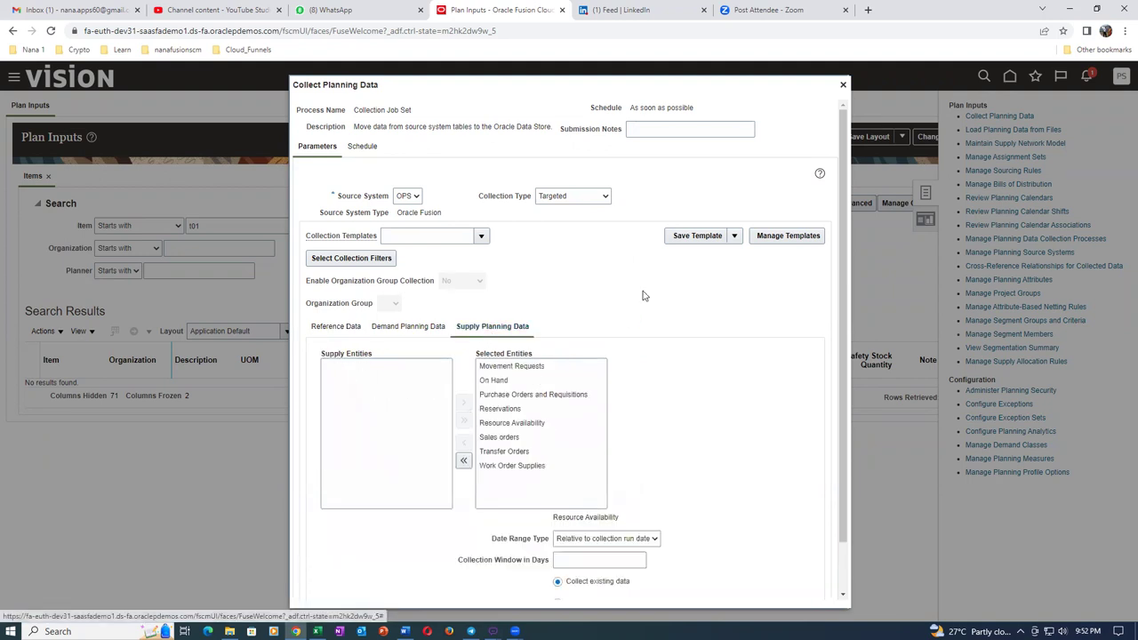
click(464, 462)
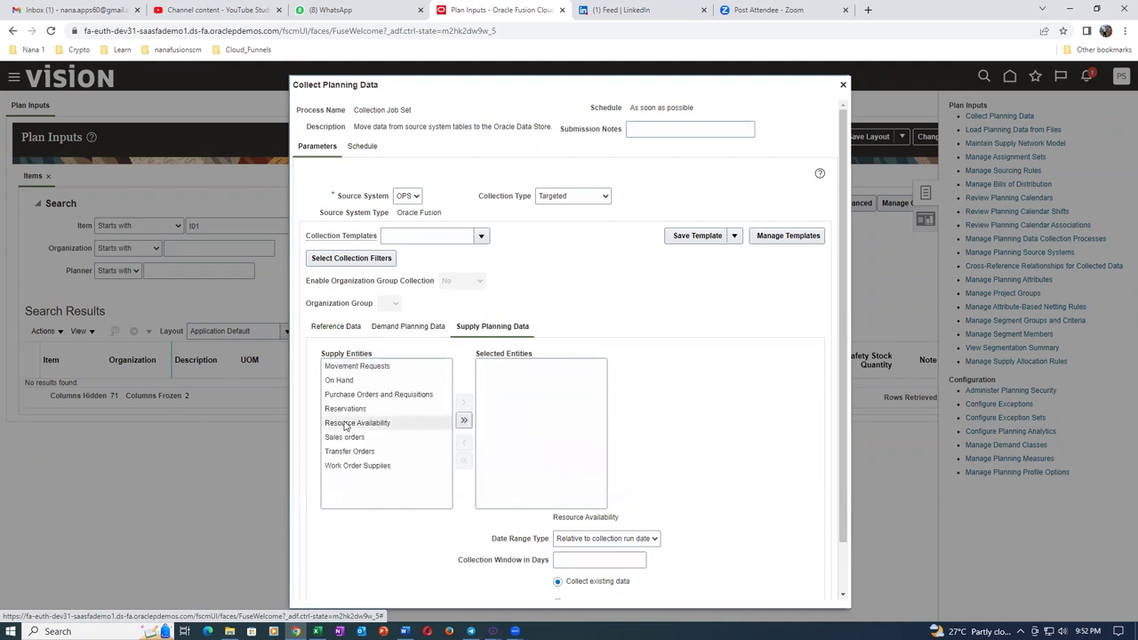
click(339, 384)
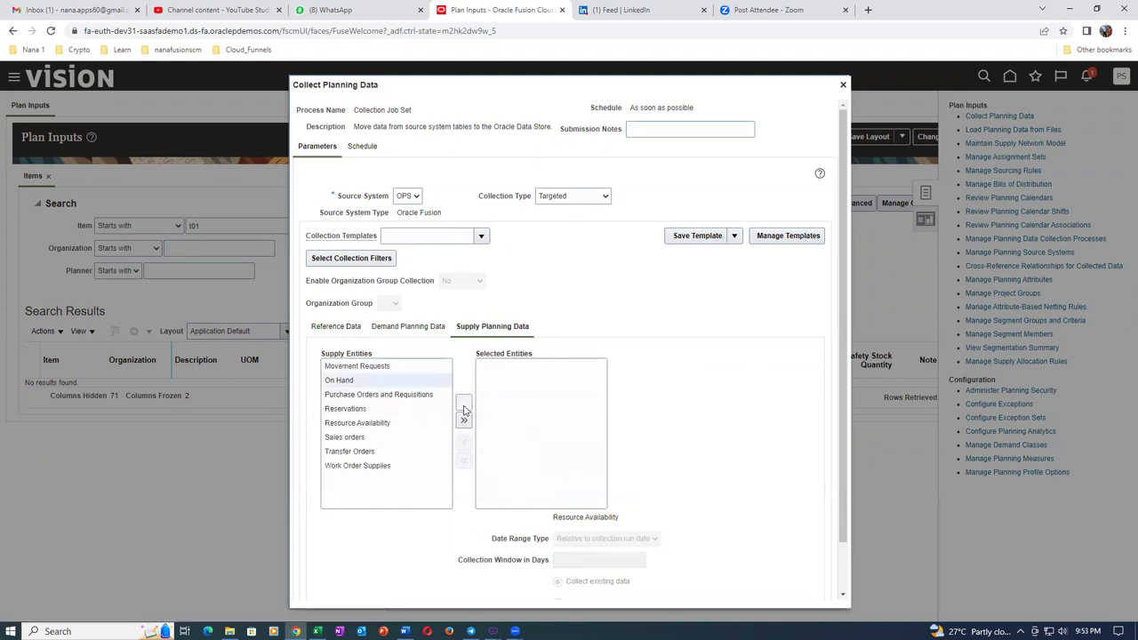
click(464, 403)
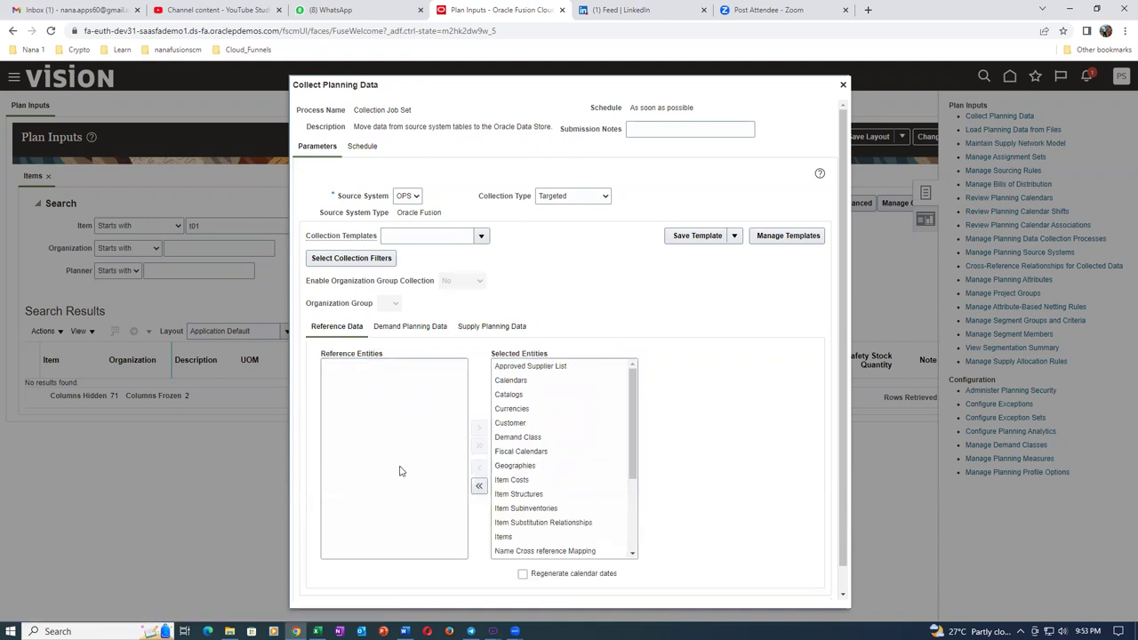
click(480, 485)
click(389, 411)
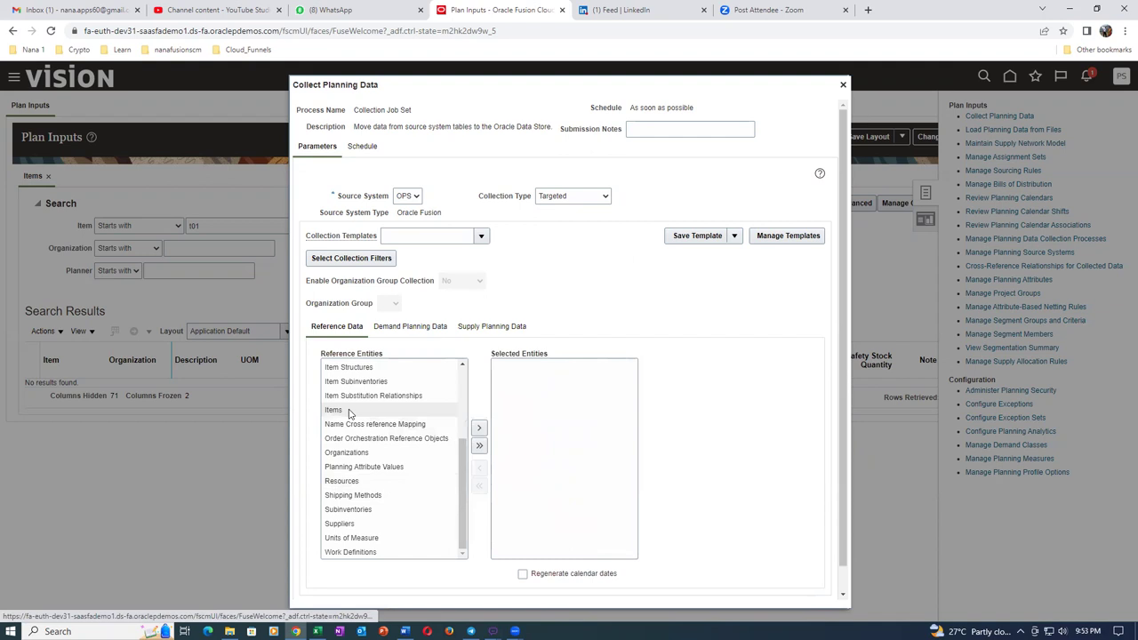
click(480, 429)
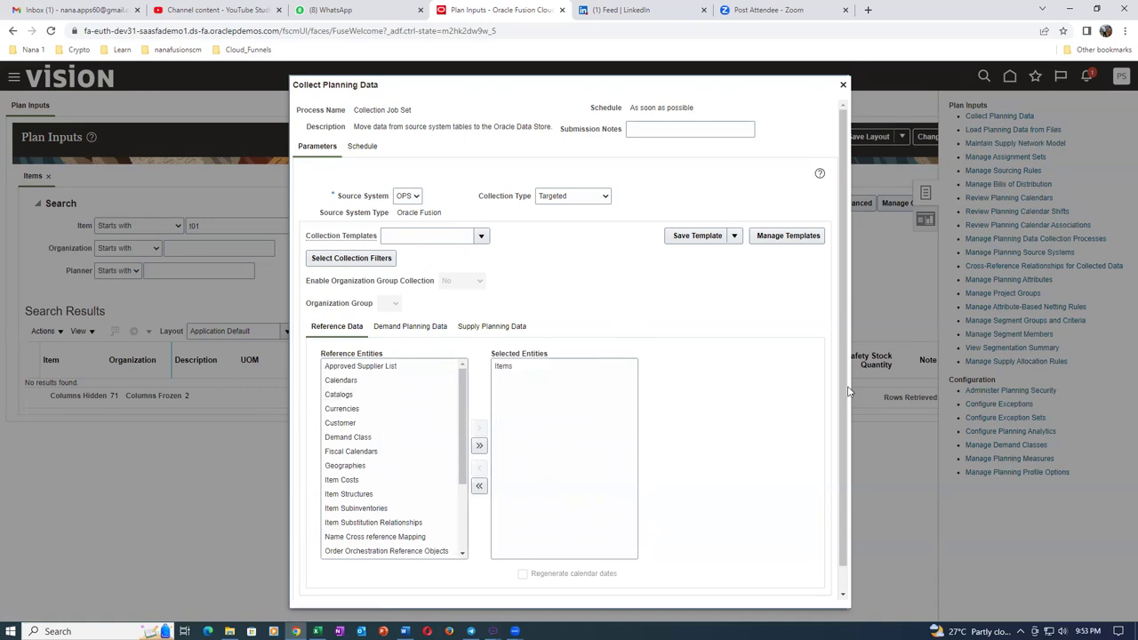
scroll(845, 443, down, 2)
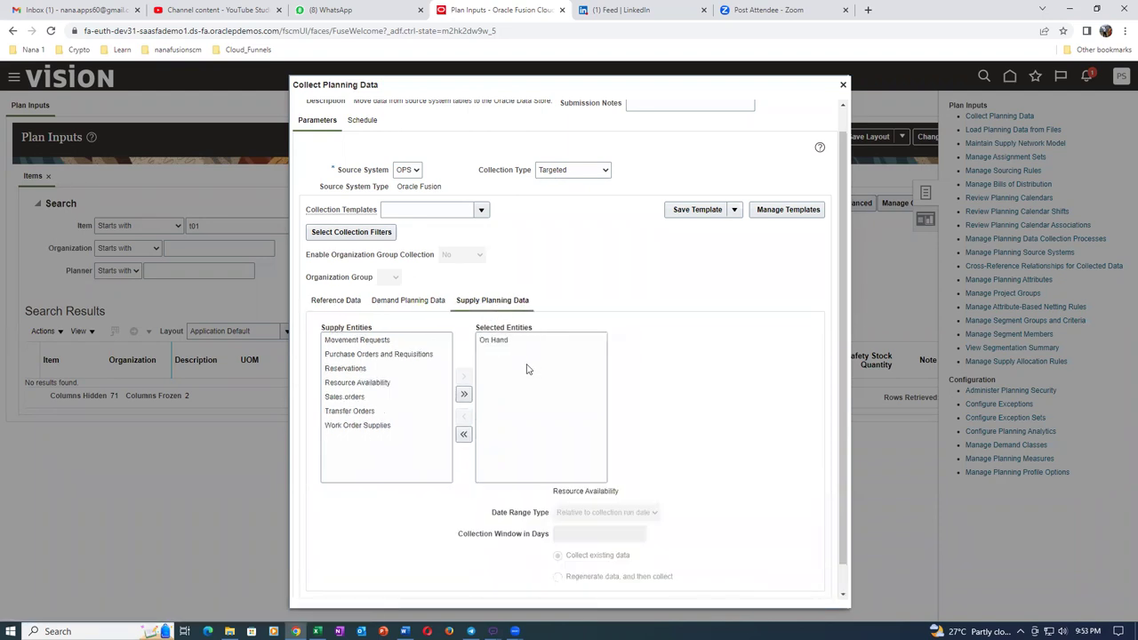
Keep the collection Targeted, submit it, and acknowledge the process 5160662 confirmation.
click(575, 173)
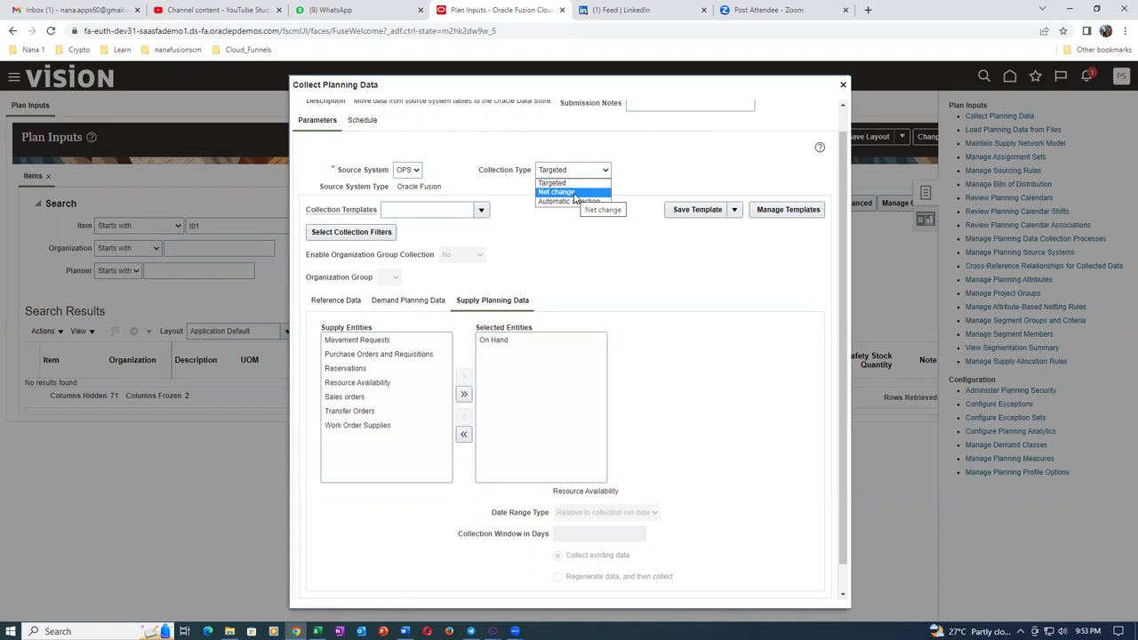
click(643, 171)
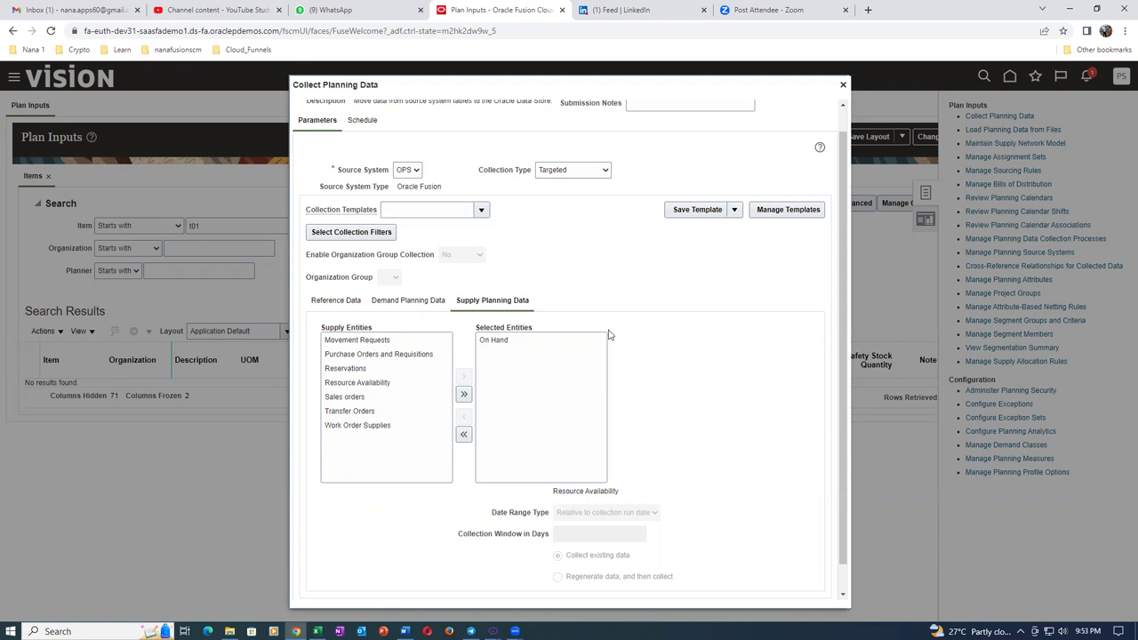
click(334, 302)
drag(843, 432, 852, 470)
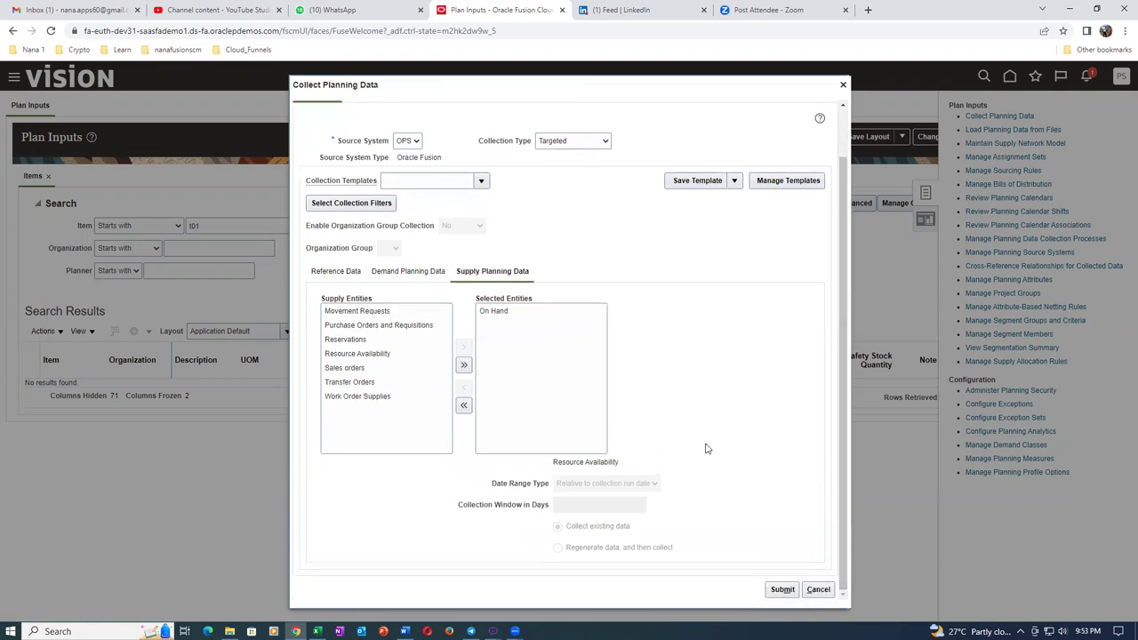
click(783, 590)
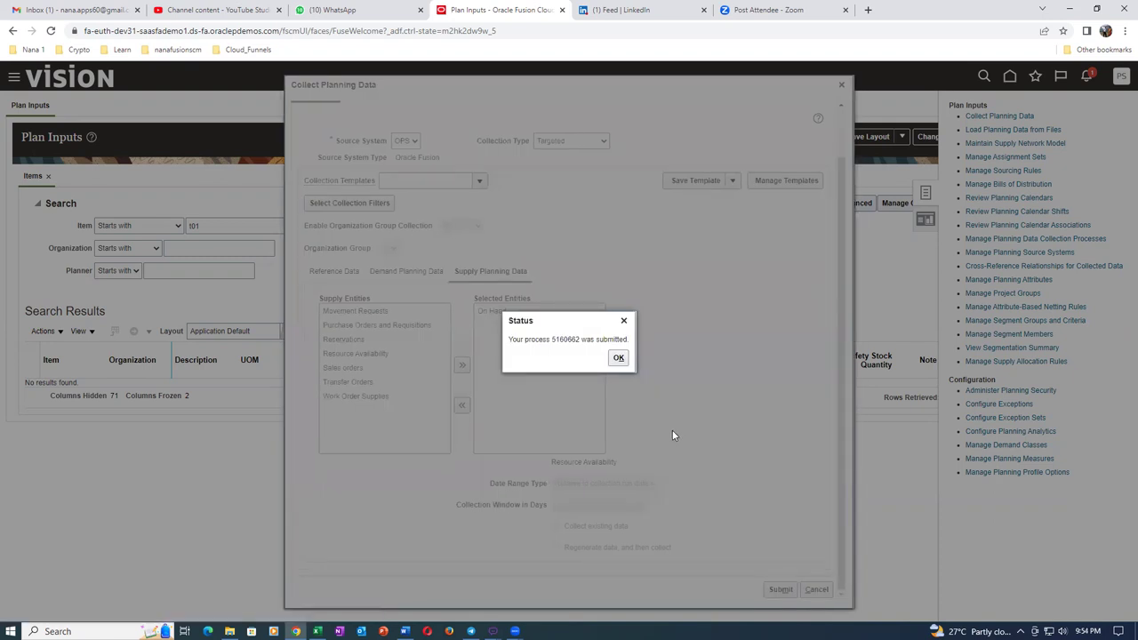
click(618, 358)
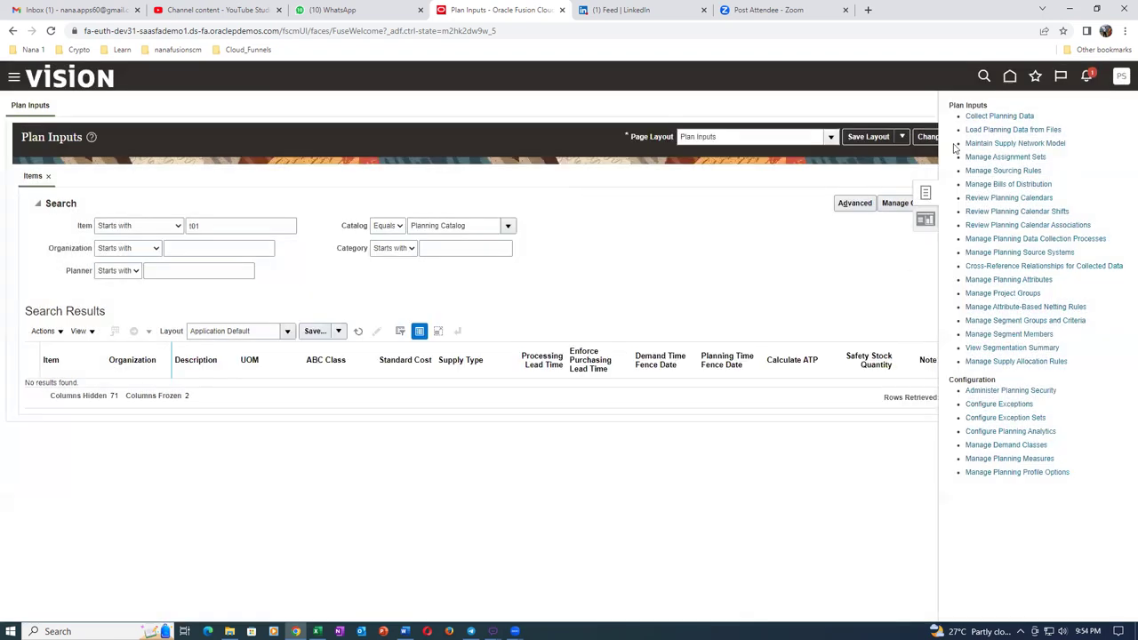
Refresh Monitor Processes until Collection Job Set 5160662 shows Running, then switch to File Explorer.
click(1034, 78)
click(840, 201)
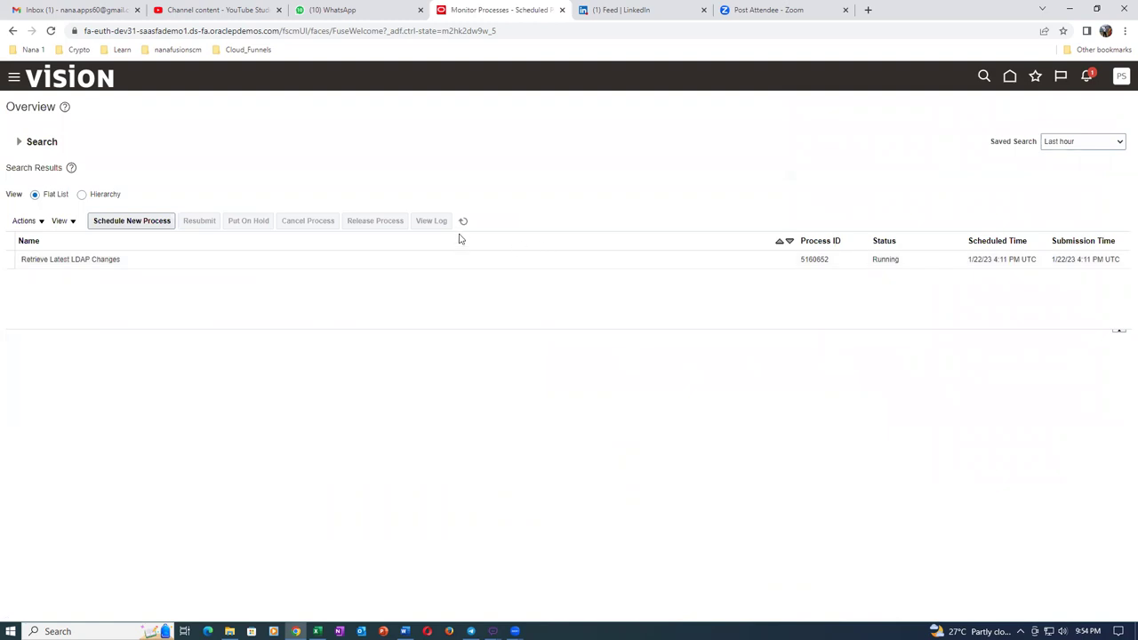
click(462, 220)
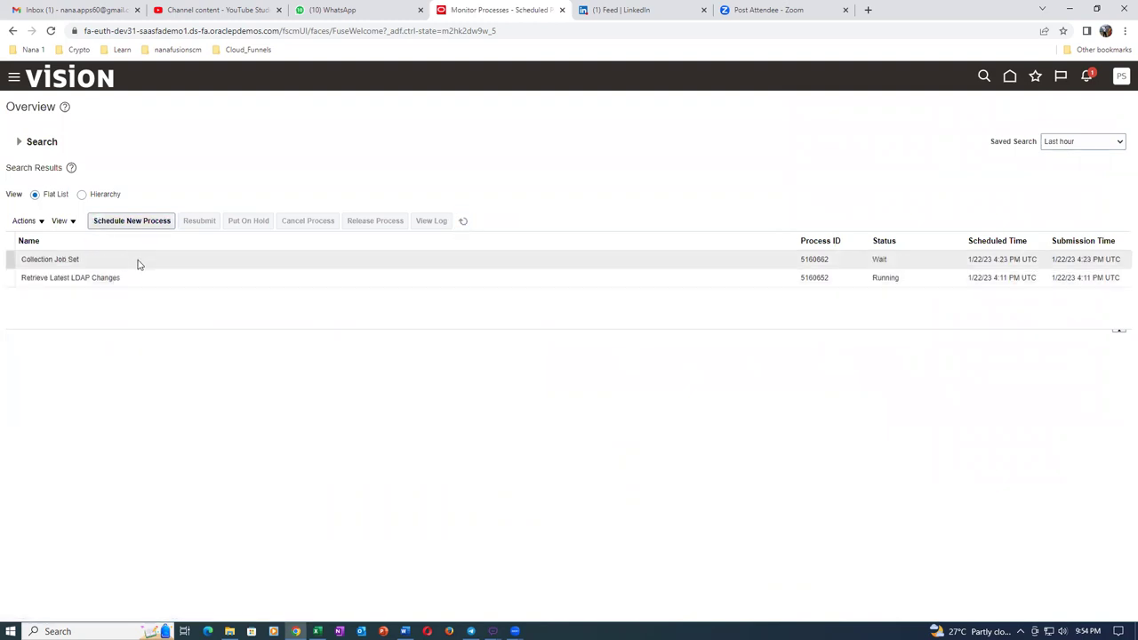
click(464, 221)
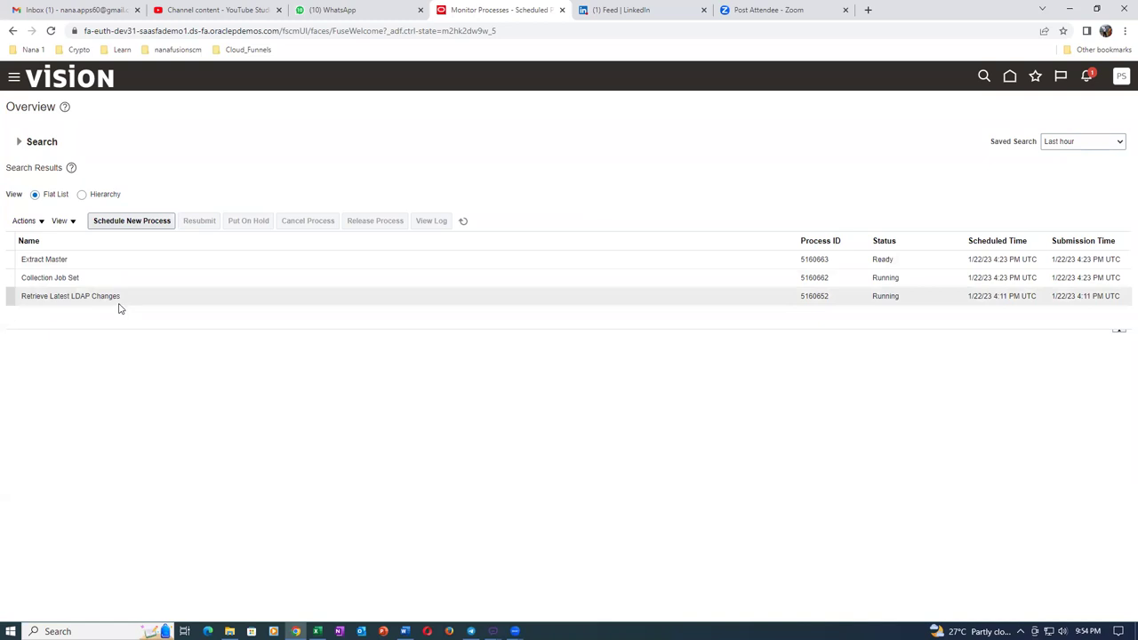
click(463, 222)
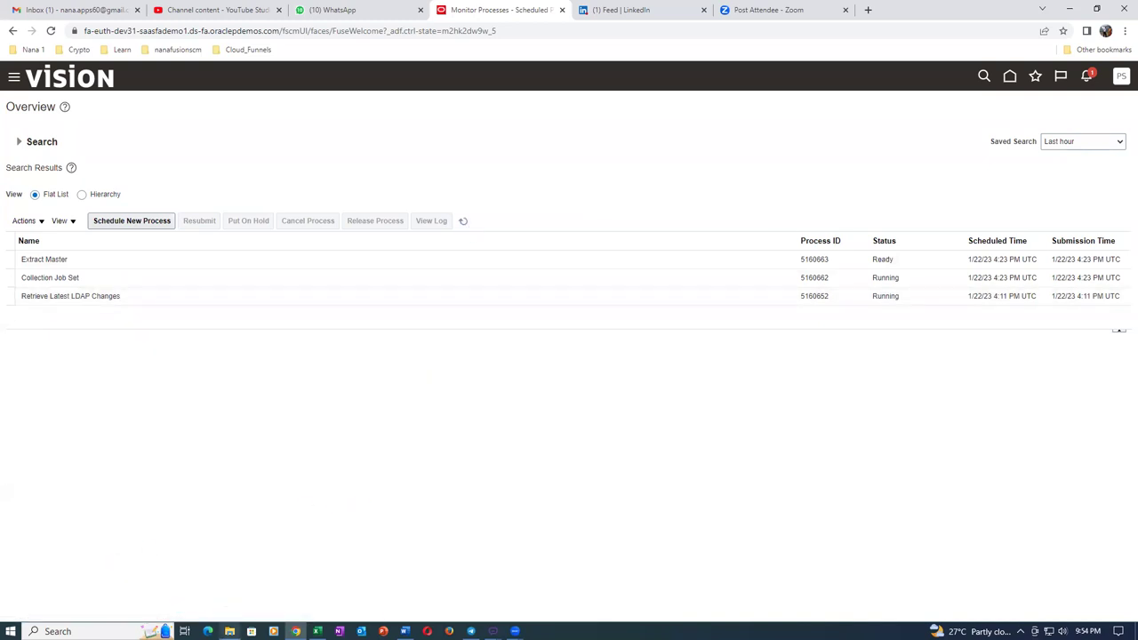
click(230, 632)
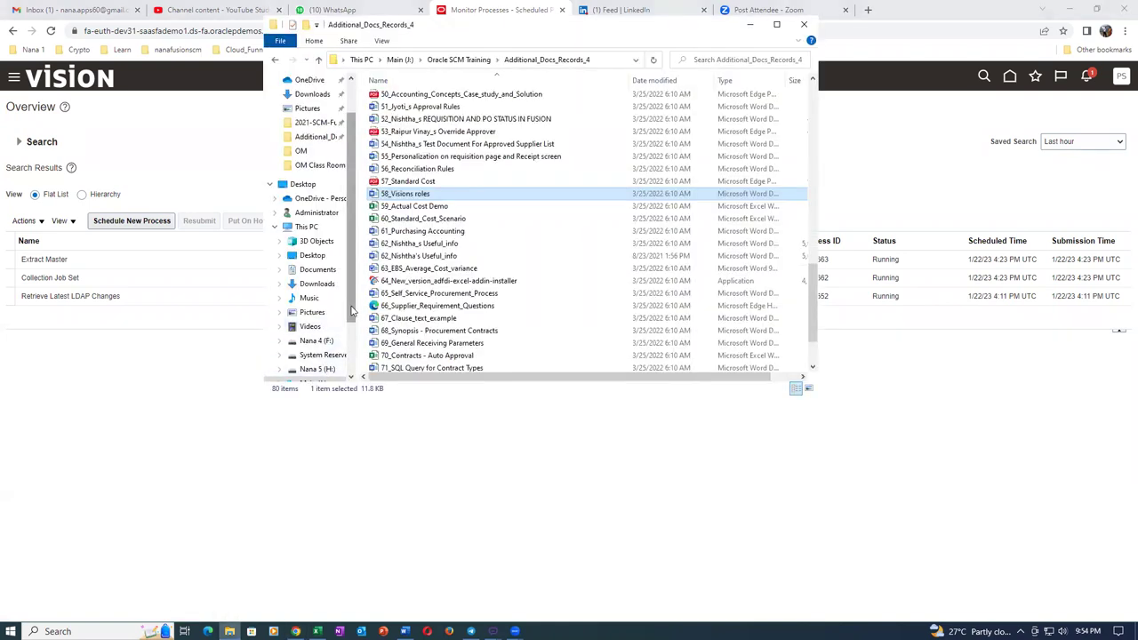
Open J:\E Business Documentation\OM\OM_Day1\OM_Processes in PowerPoint.
scroll(343, 338, down, 1)
click(313, 355)
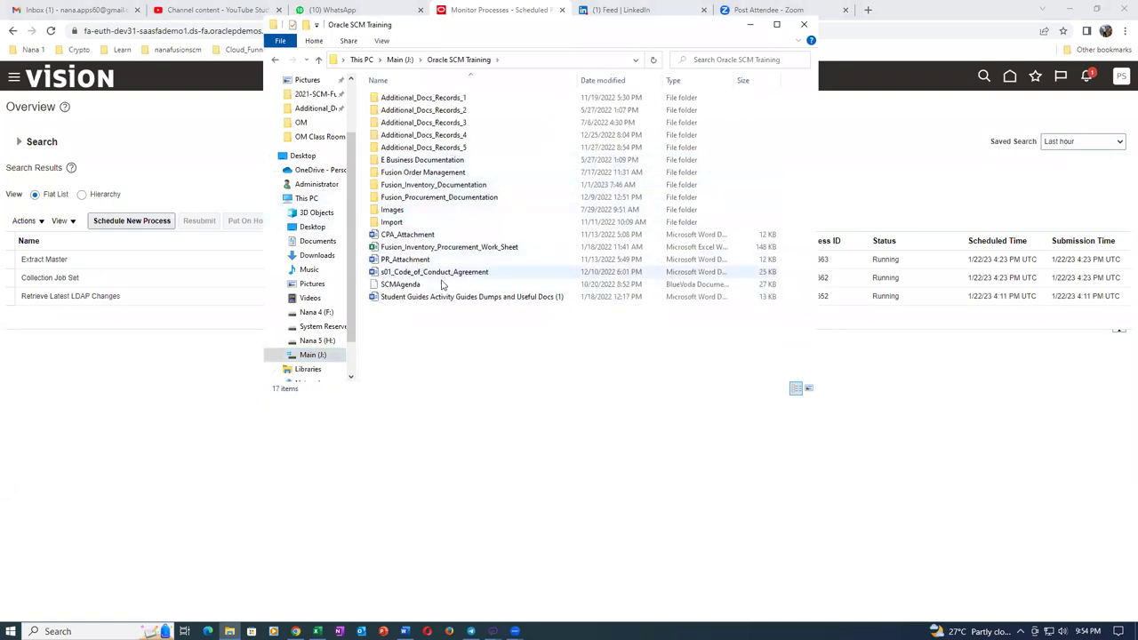
double_click(460, 162)
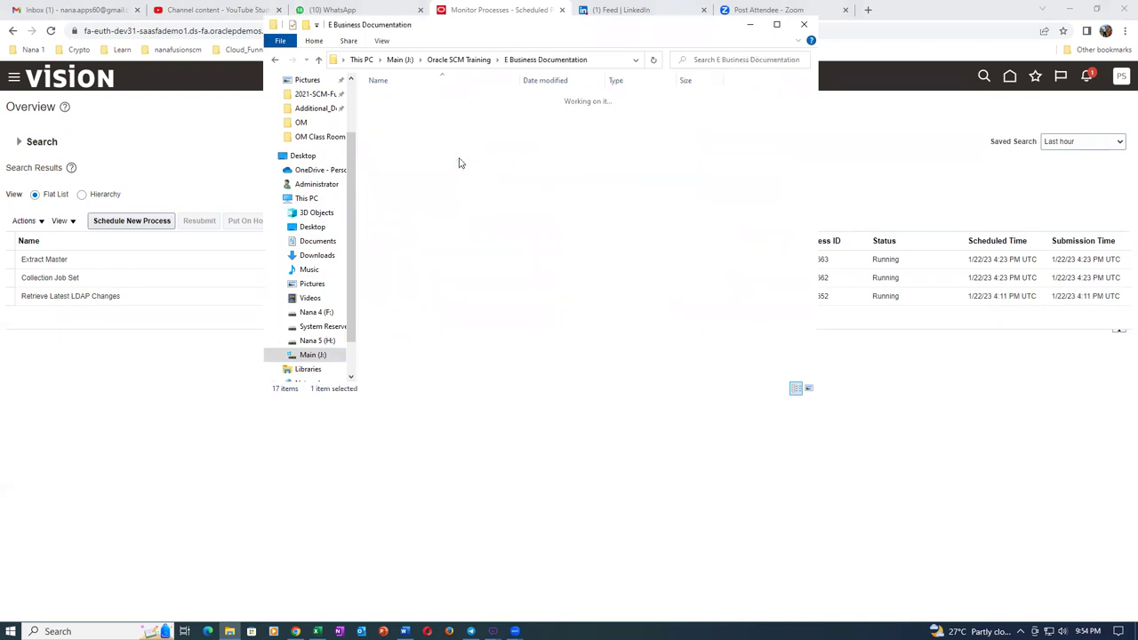
double_click(403, 138)
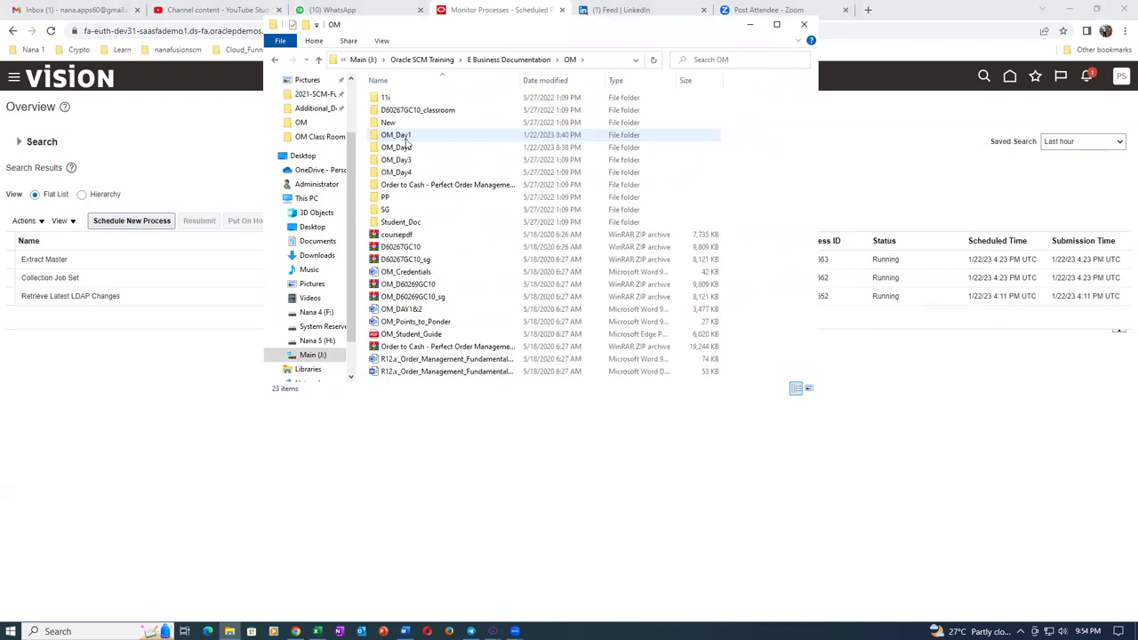
double_click(405, 137)
click(422, 187)
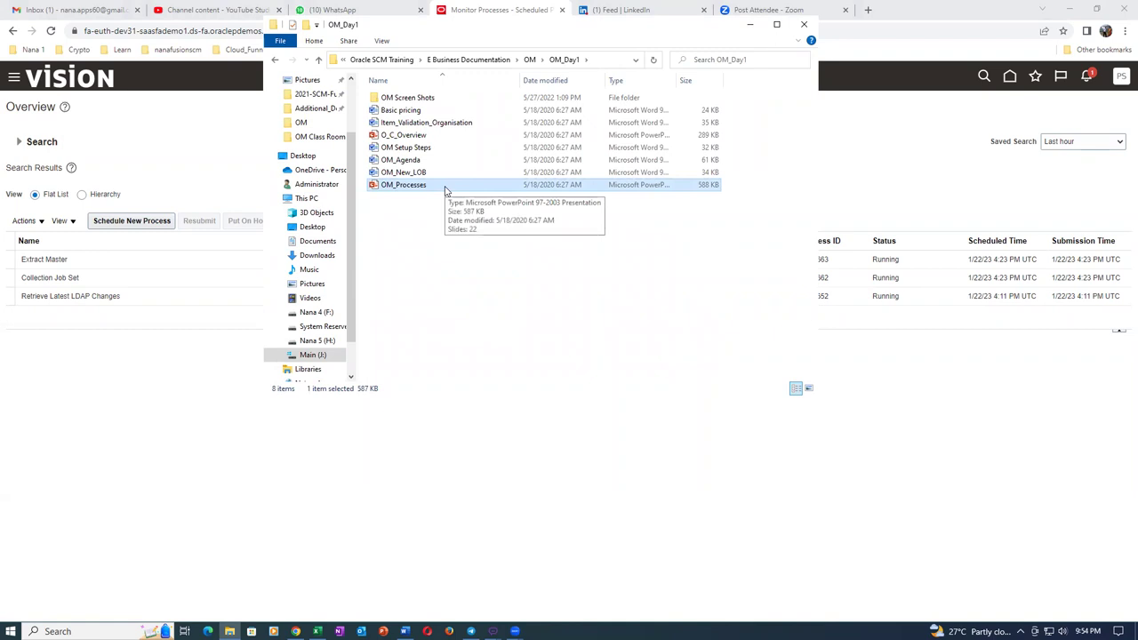
double_click(447, 185)
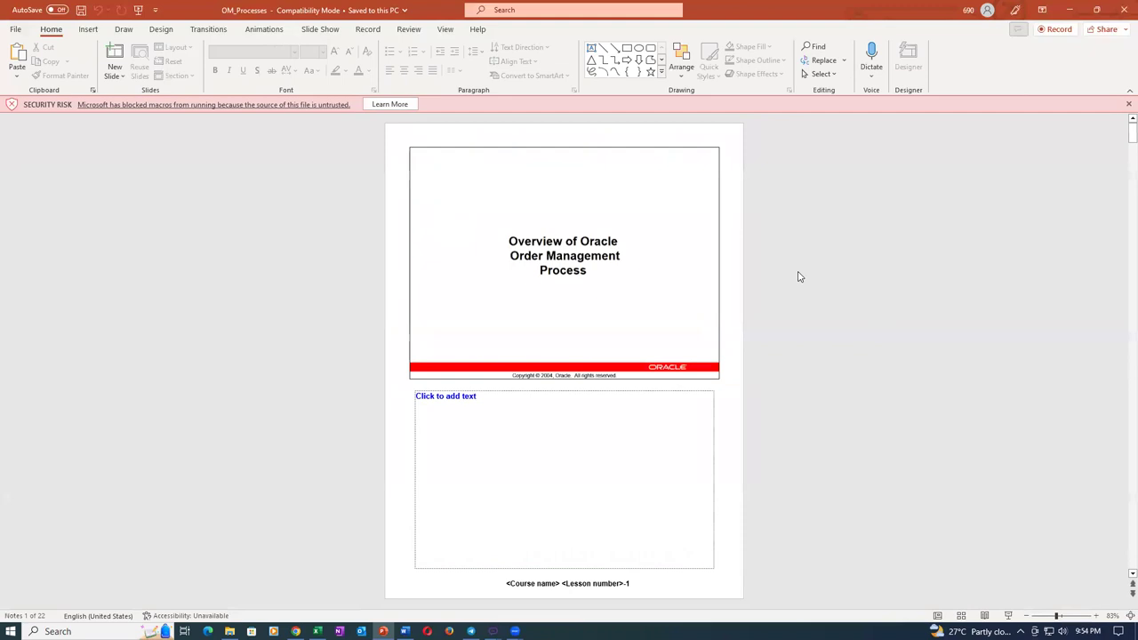
scroll(799, 276, down, 3)
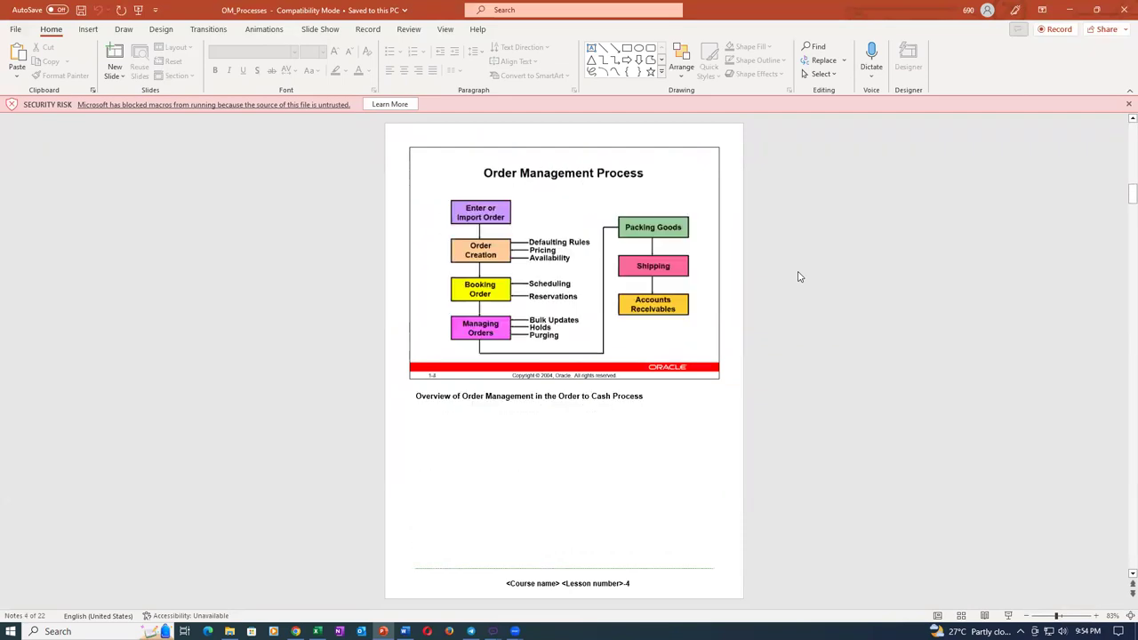
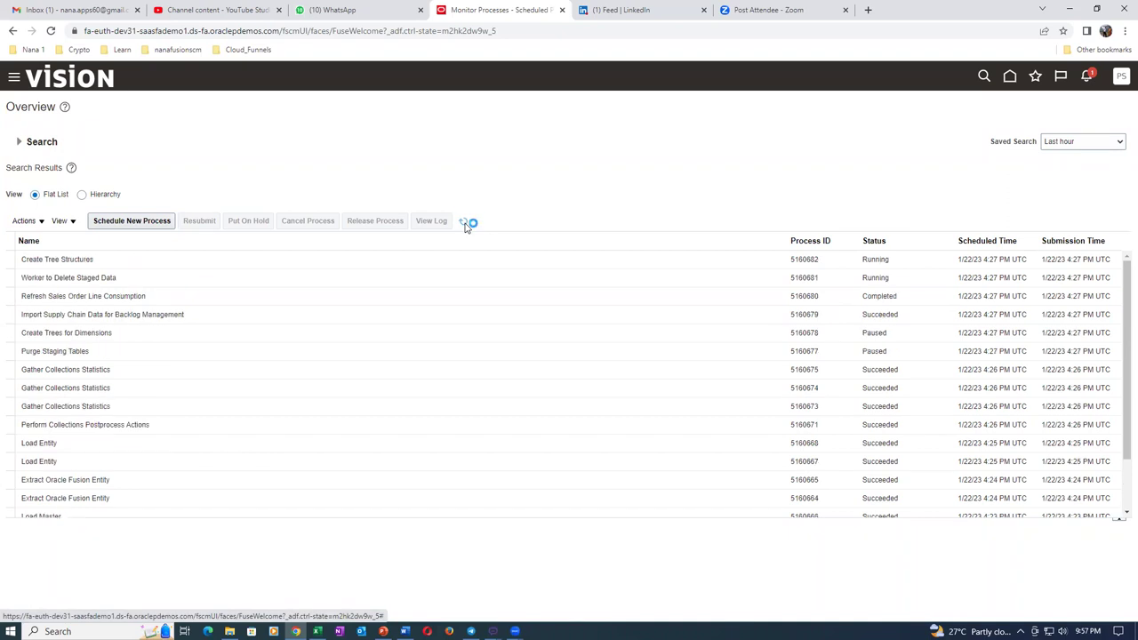
Leave the Scheduled Processes list and go to the Plan Inputs Items tab.
click(252, 282)
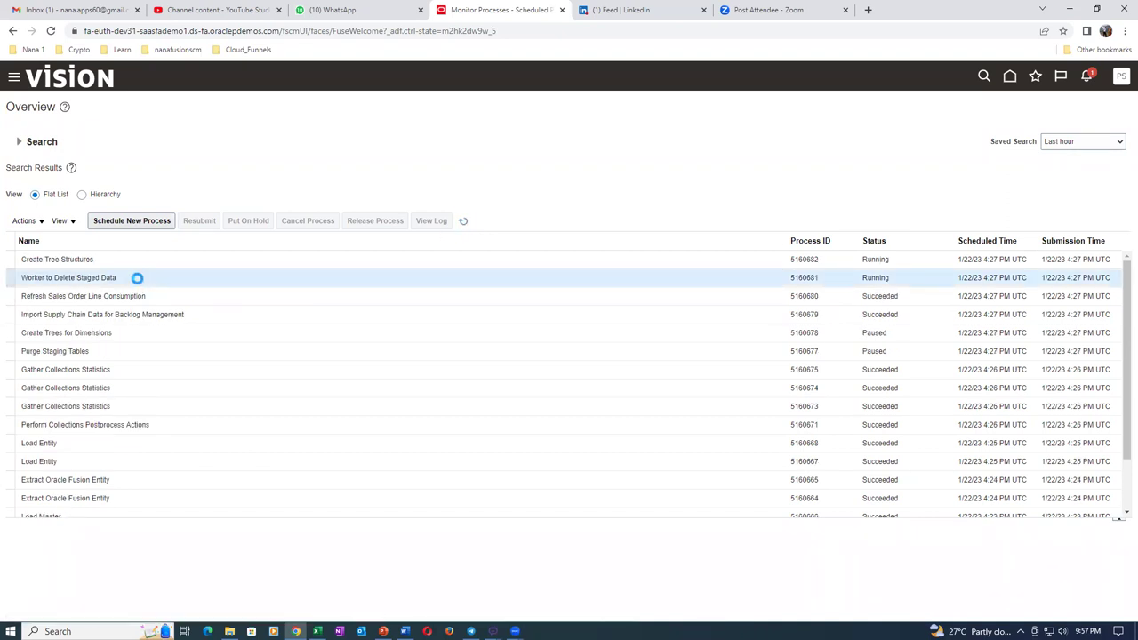
click(1011, 79)
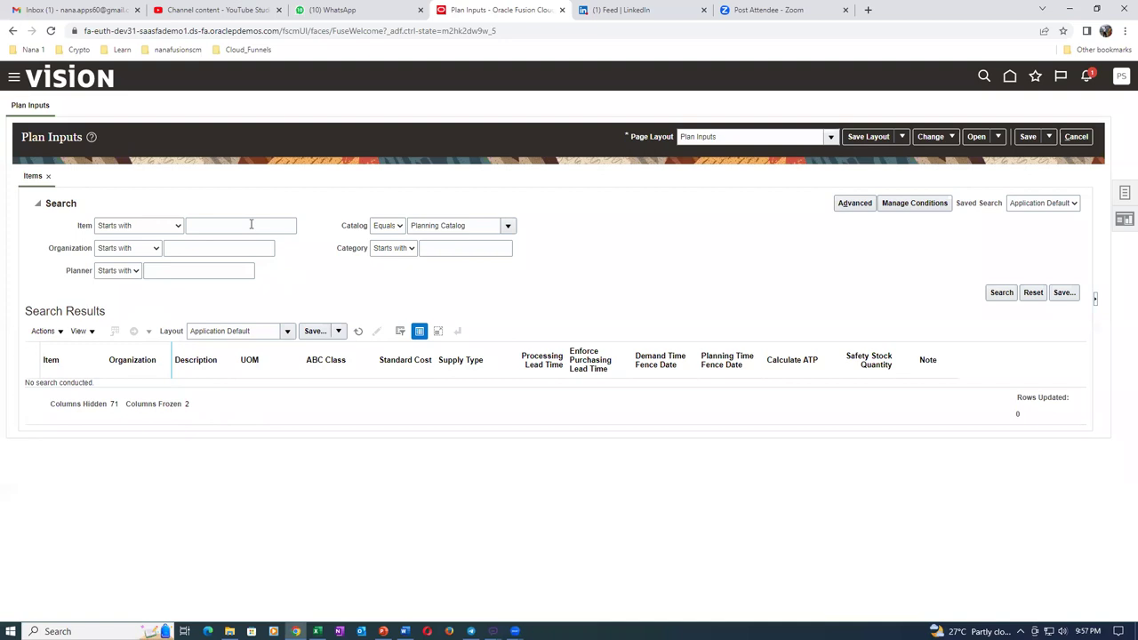
Search Plan Inputs items for 't01', select the organization 001 row, and discard pending changes.
click(252, 225)
text(t01)
click(1002, 293)
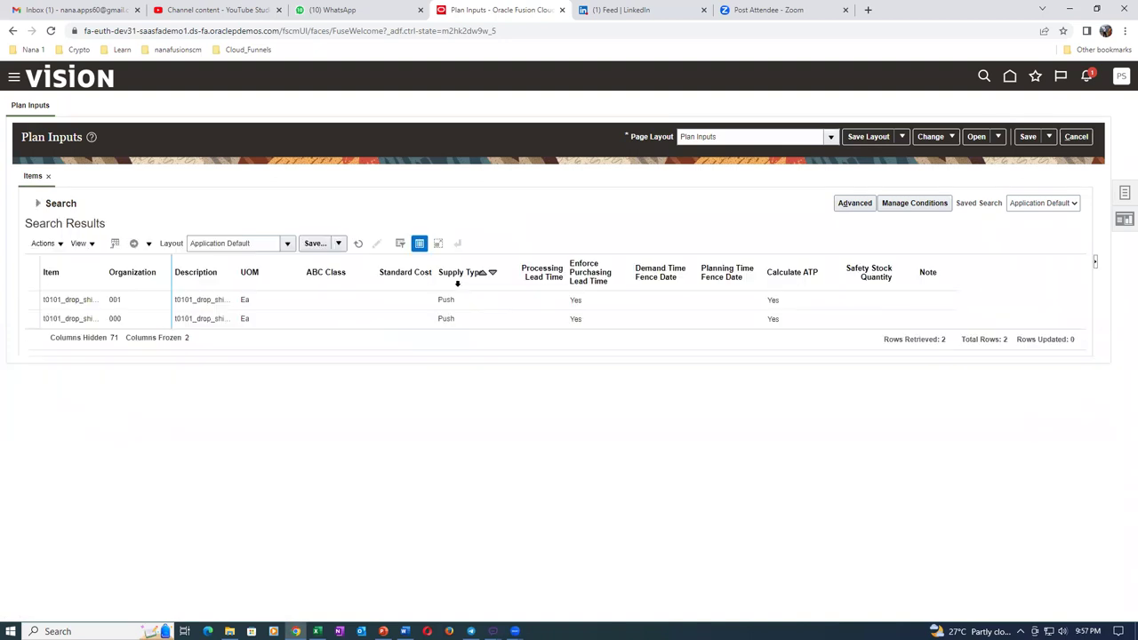
click(140, 303)
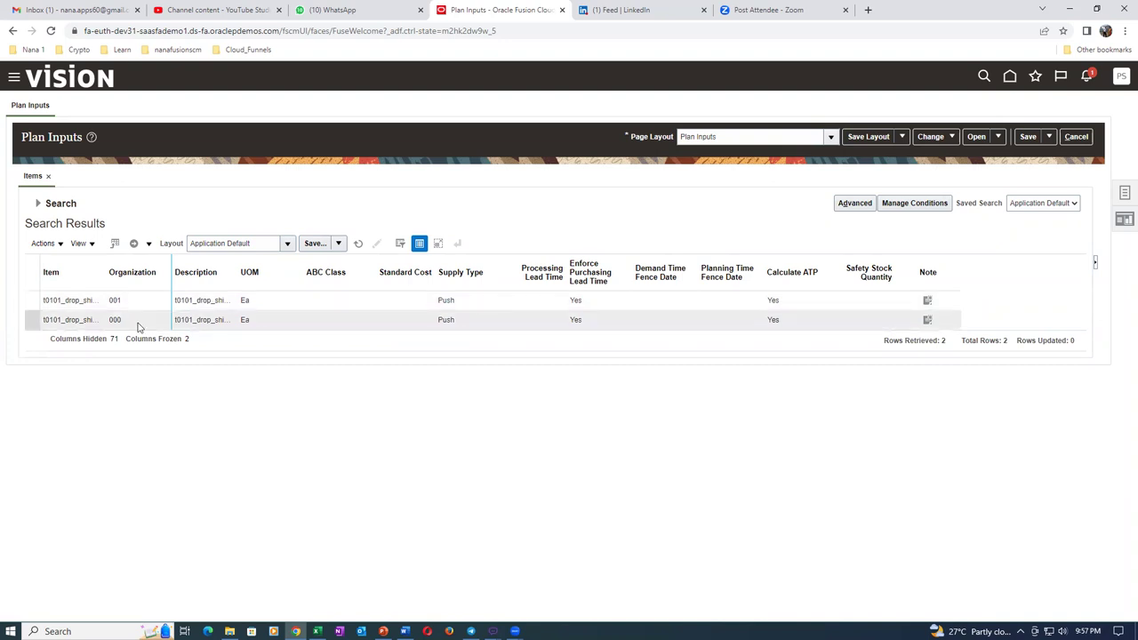
click(1077, 138)
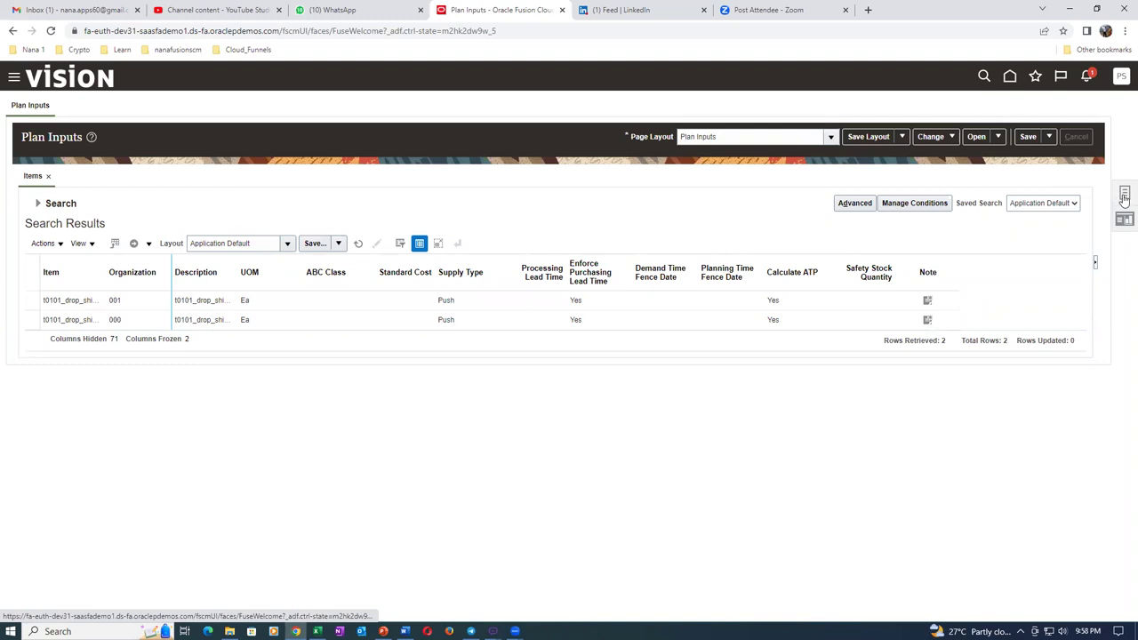
click(1124, 193)
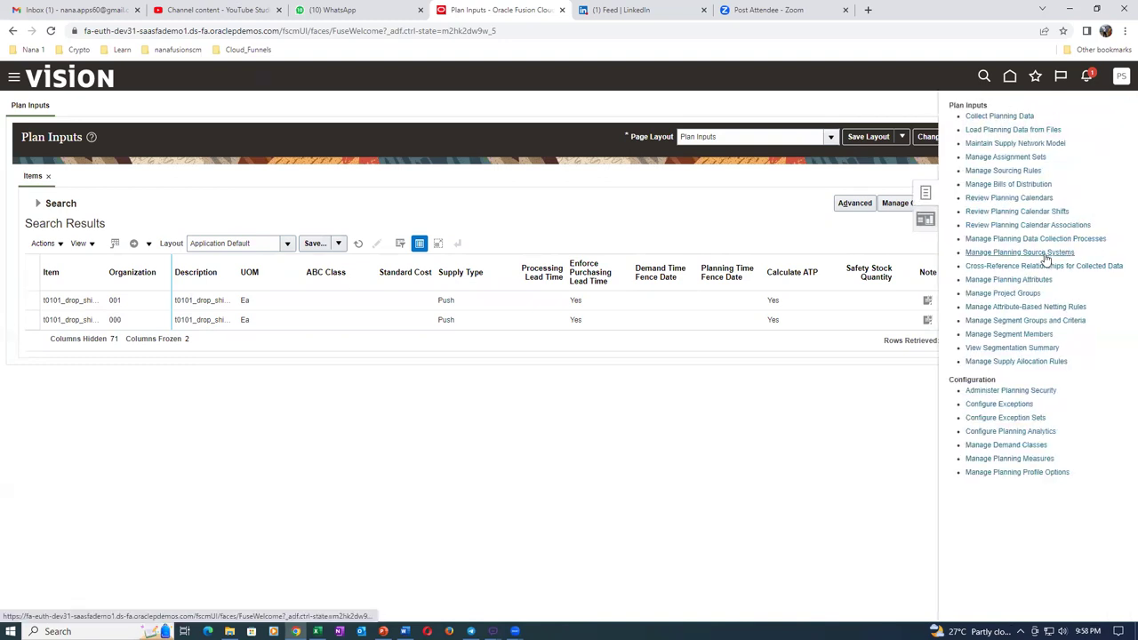
click(1046, 254)
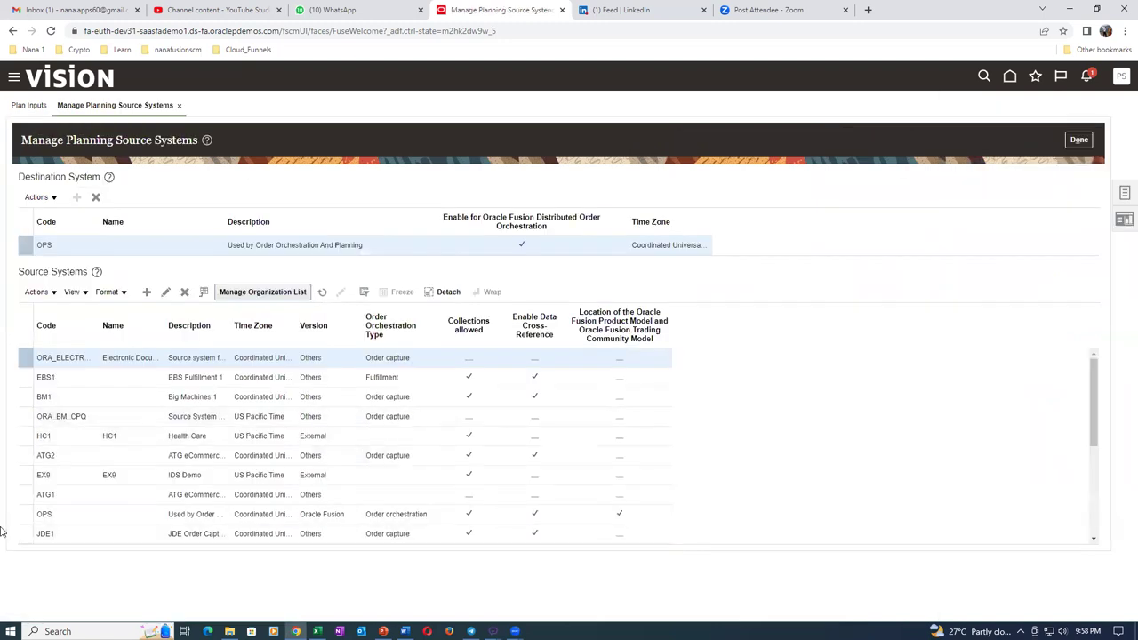
click(26, 514)
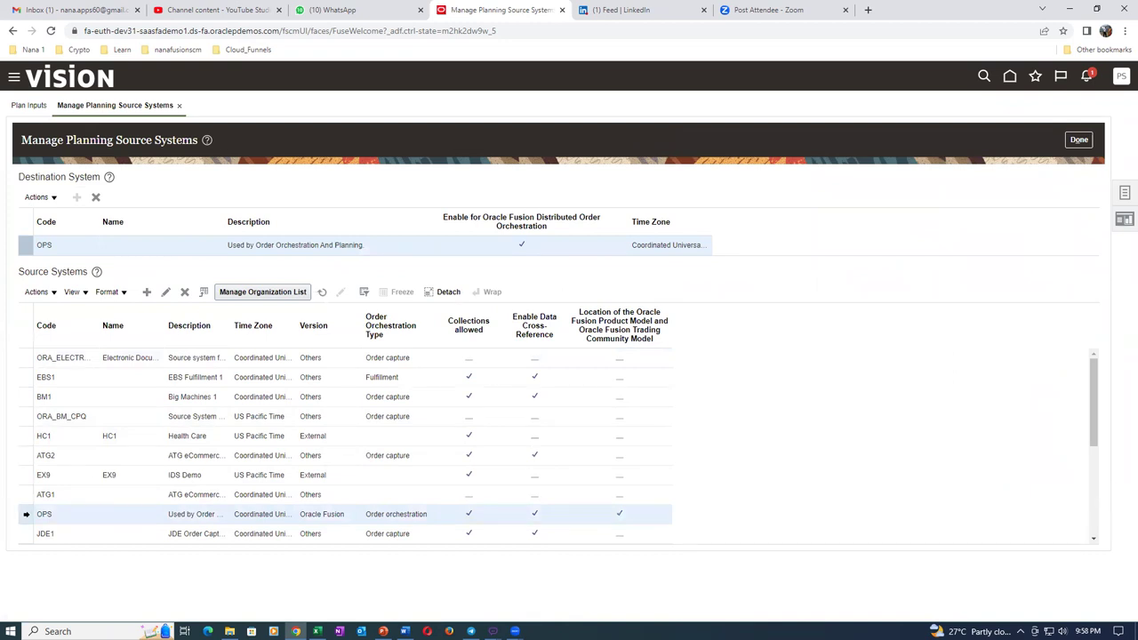
click(300, 292)
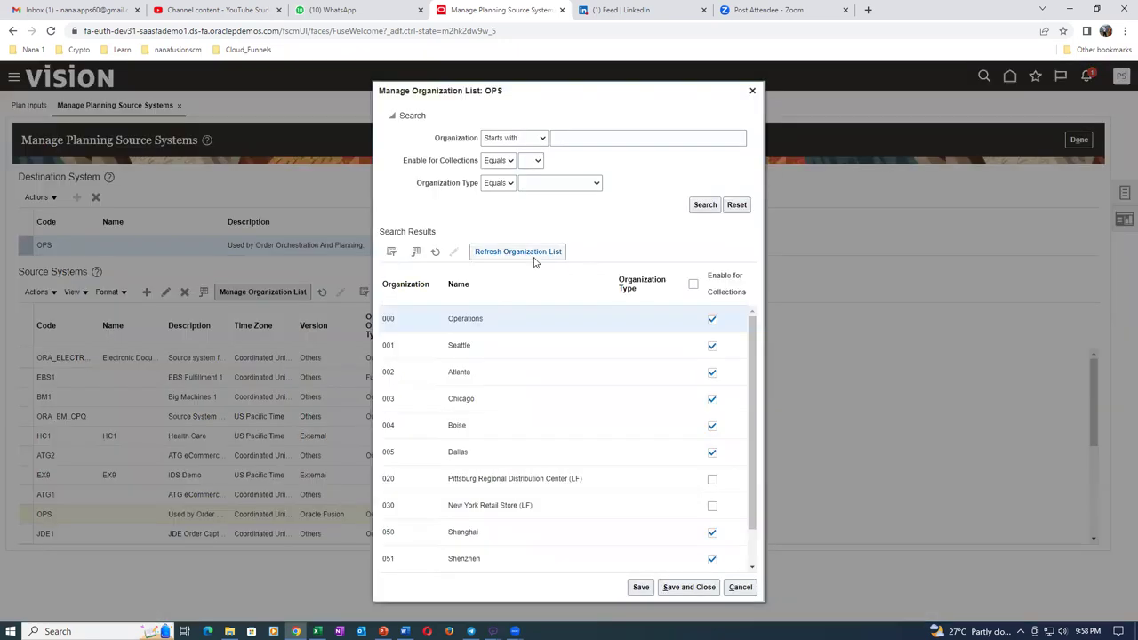
click(607, 137)
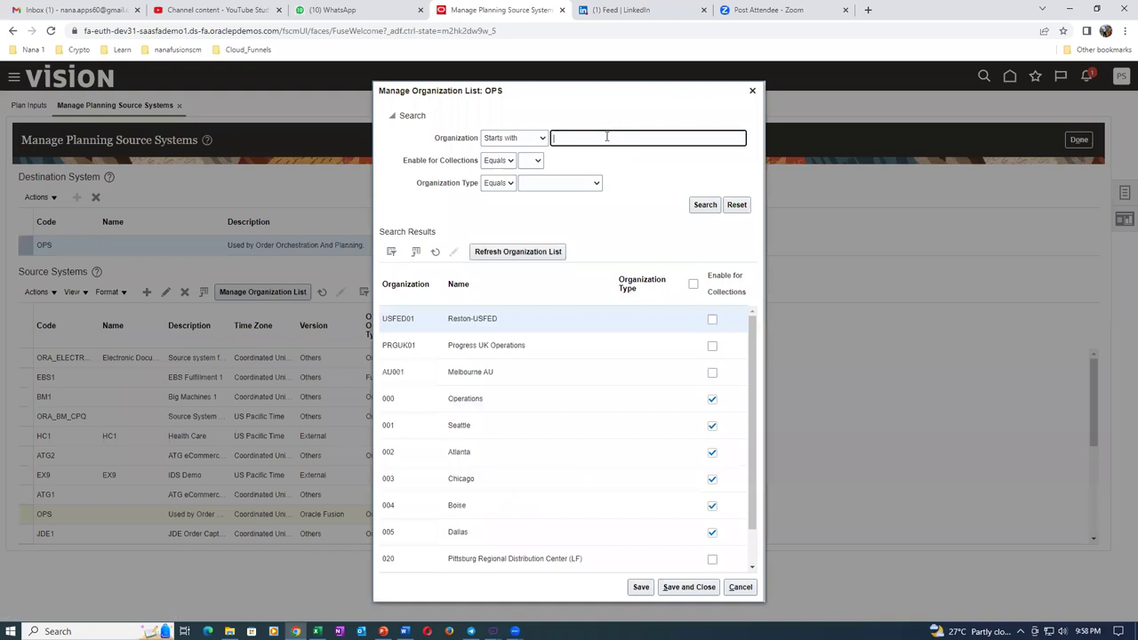
text(00)
click(706, 207)
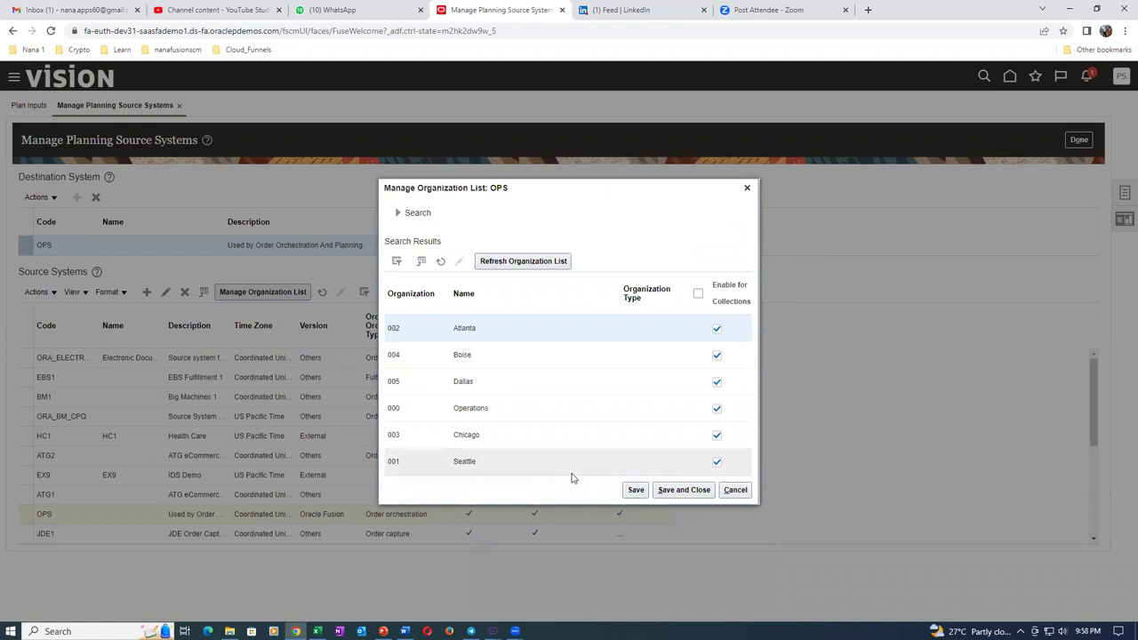
click(736, 491)
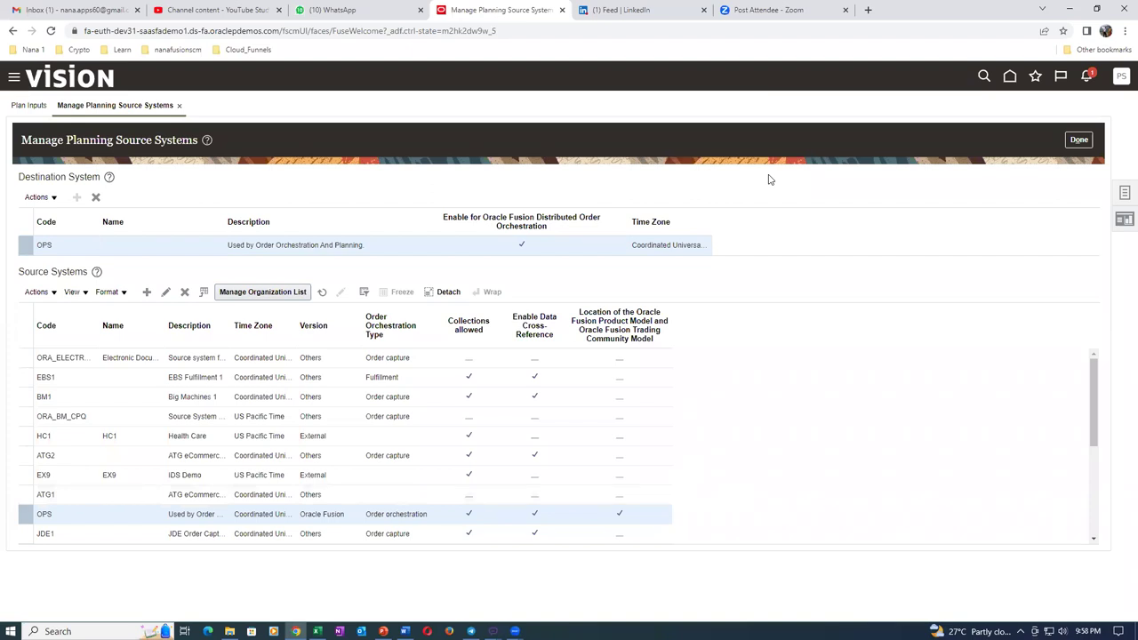
scroll(978, 431, down, 3)
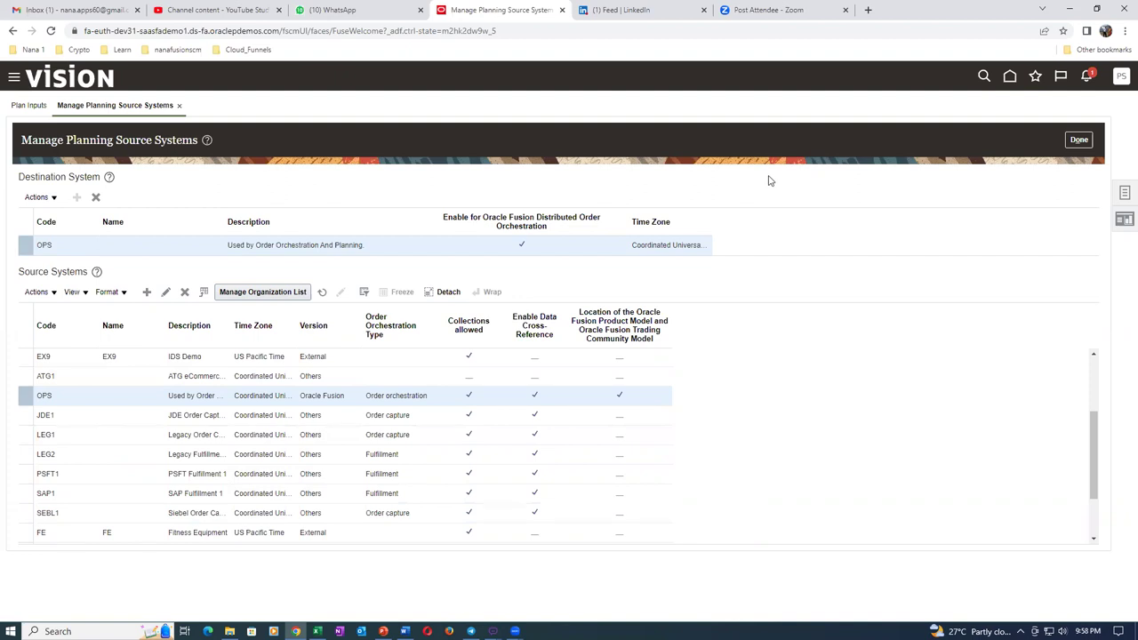
click(1079, 140)
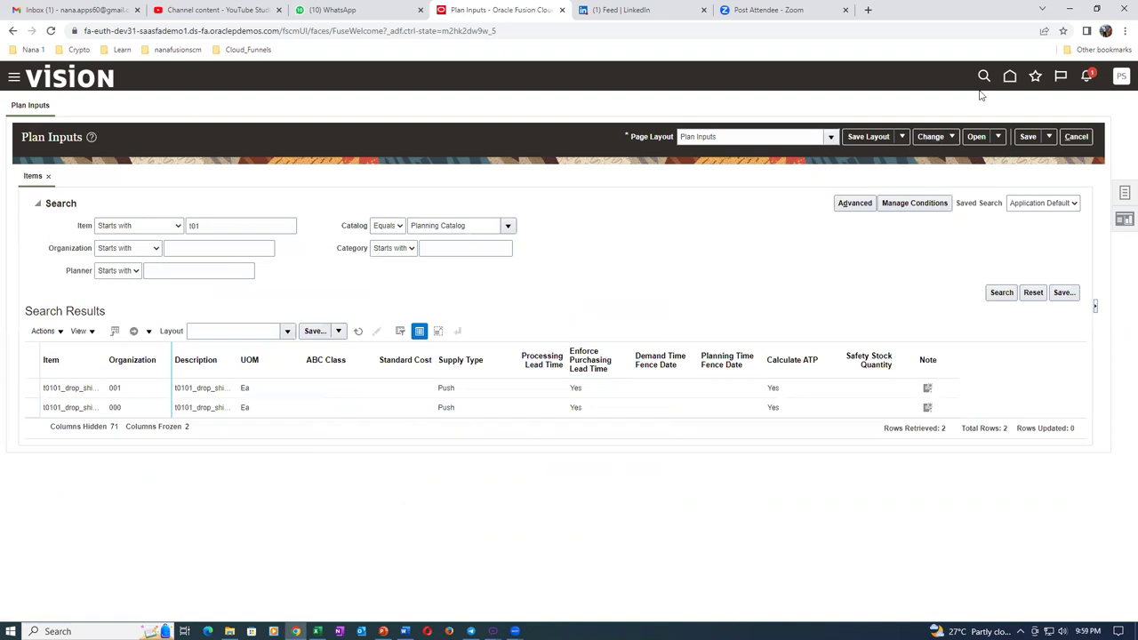
On the home page, scroll through the work-area groups and show the Order Management apps.
click(1010, 78)
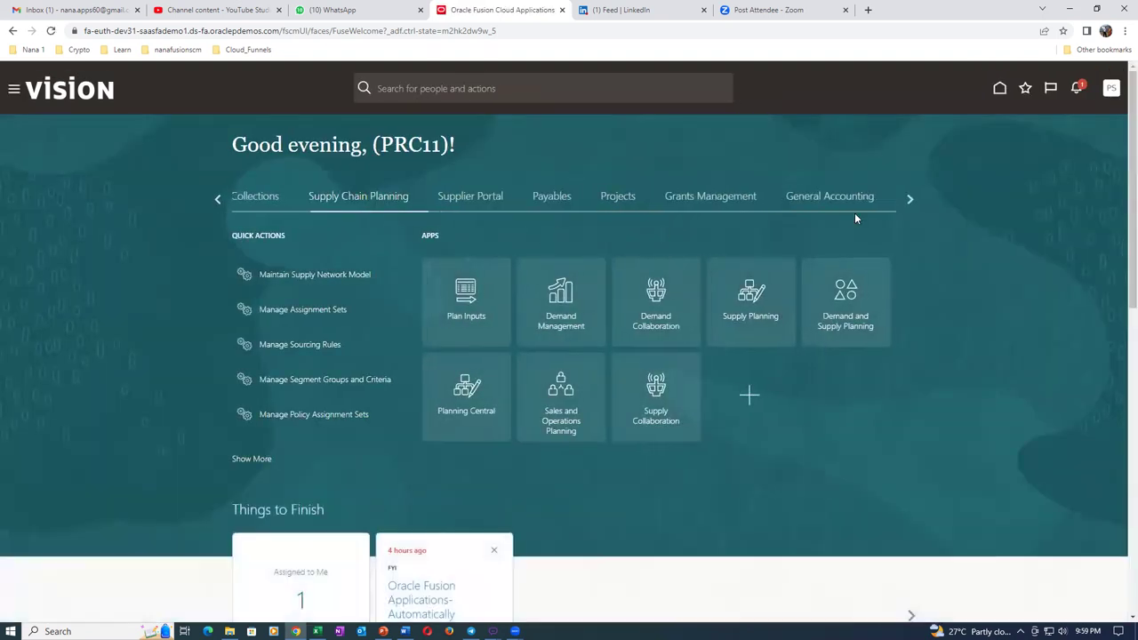
click(911, 201)
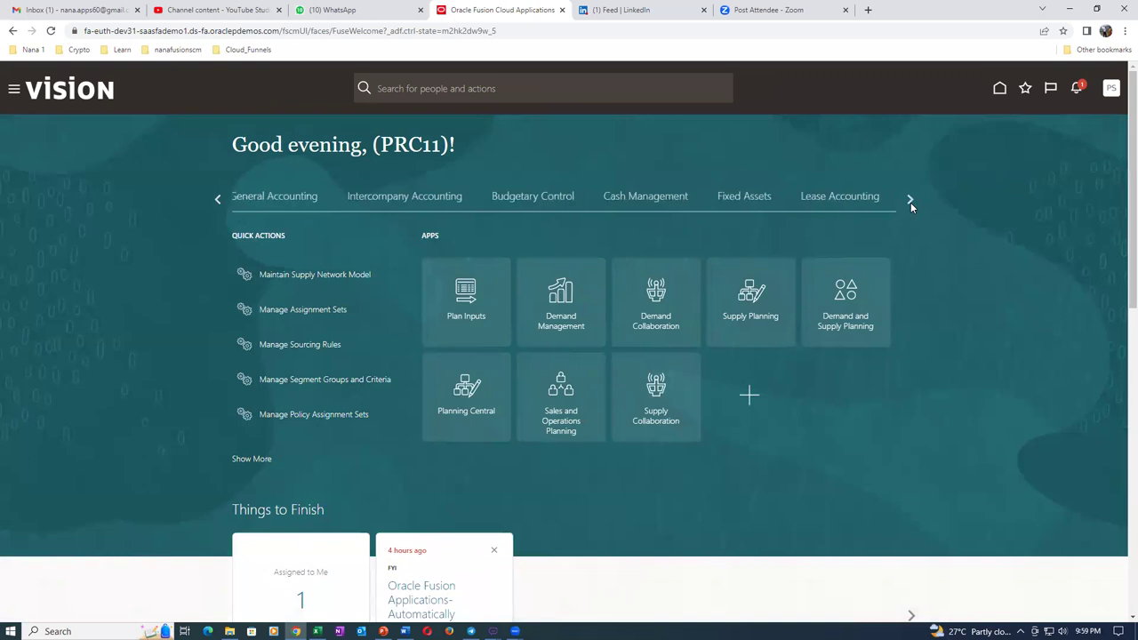
click(911, 202)
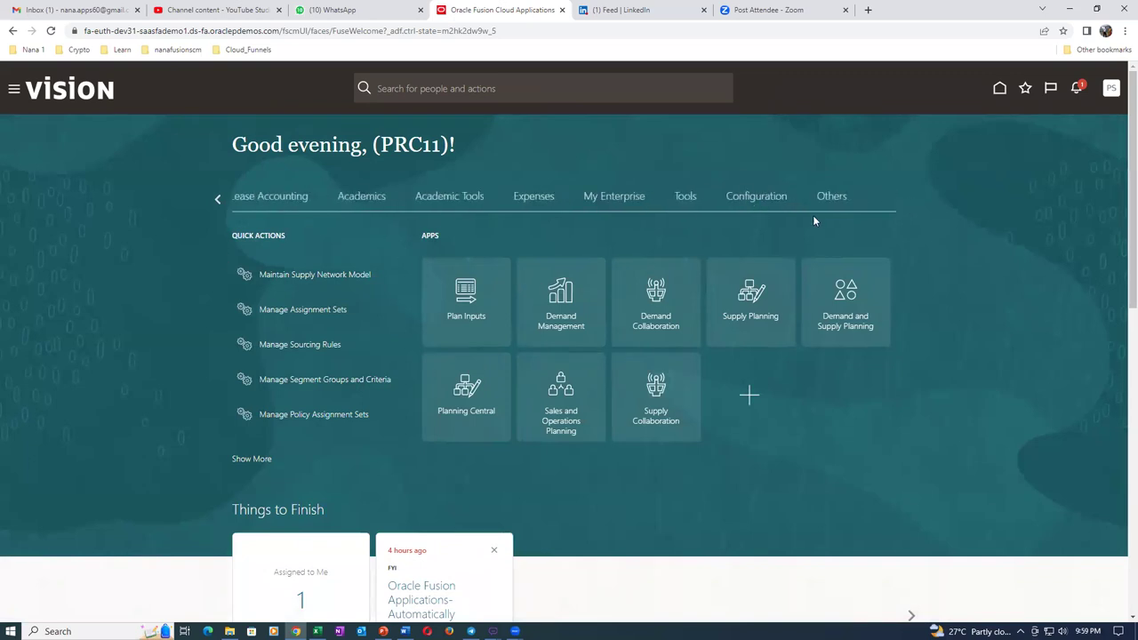
click(218, 200)
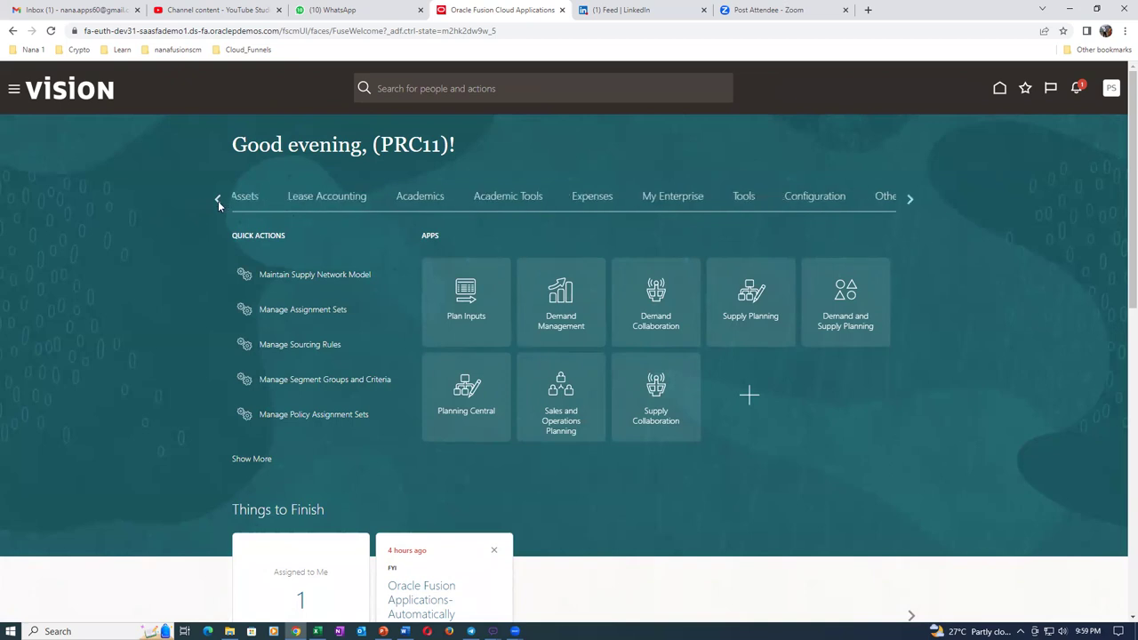
click(218, 201)
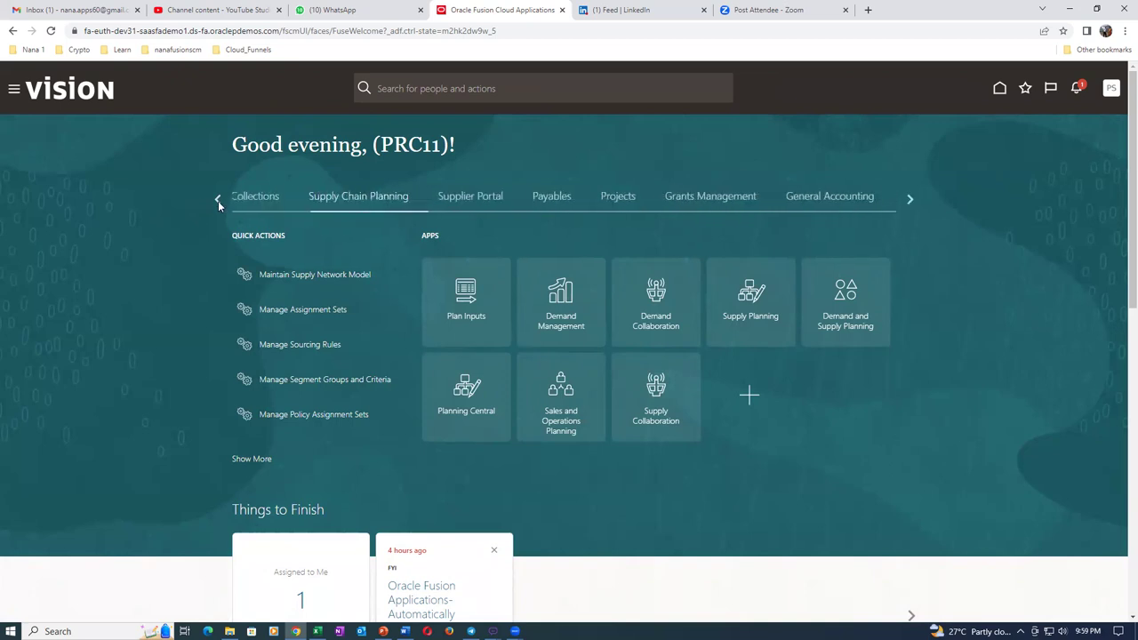
click(218, 201)
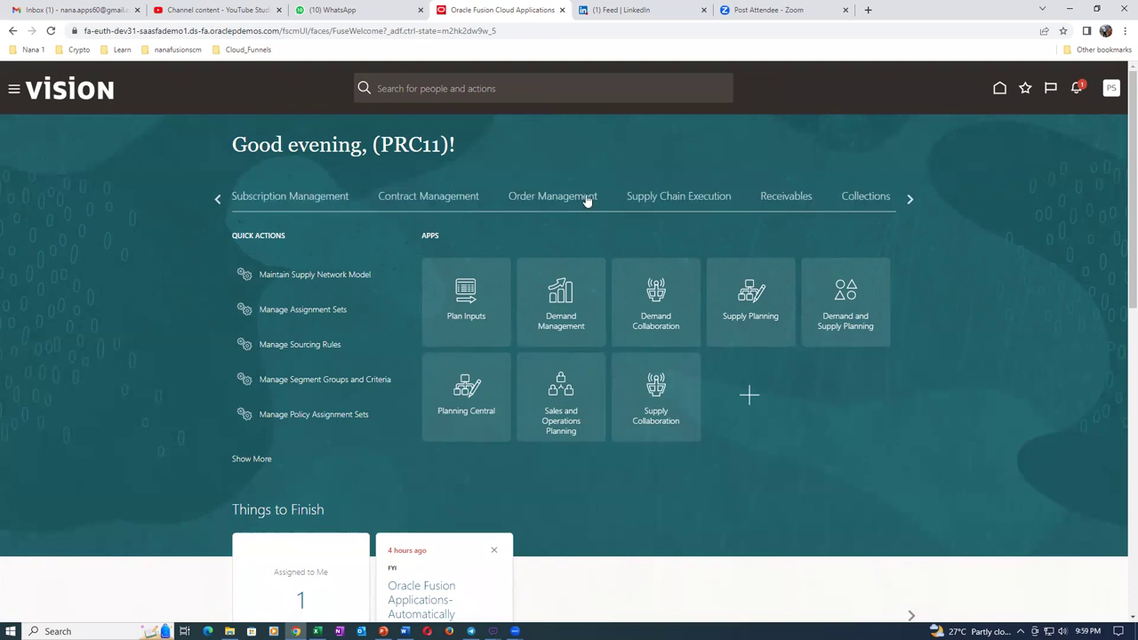
click(587, 197)
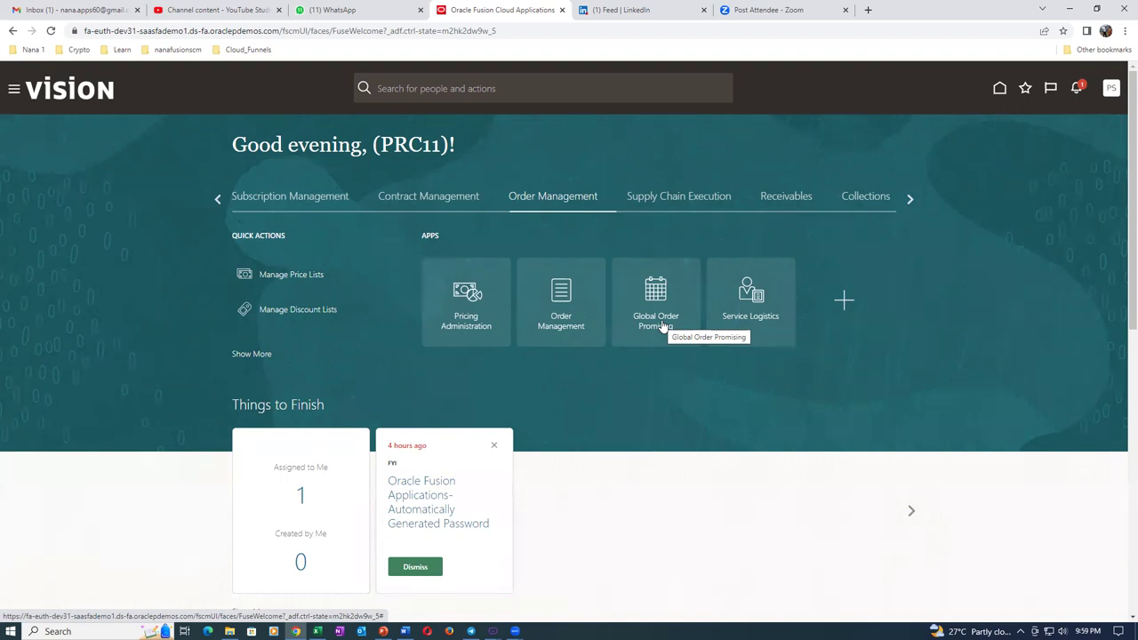
Open Manage ATP Rules from the Global Order Promising tasks to create a new rule.
click(650, 329)
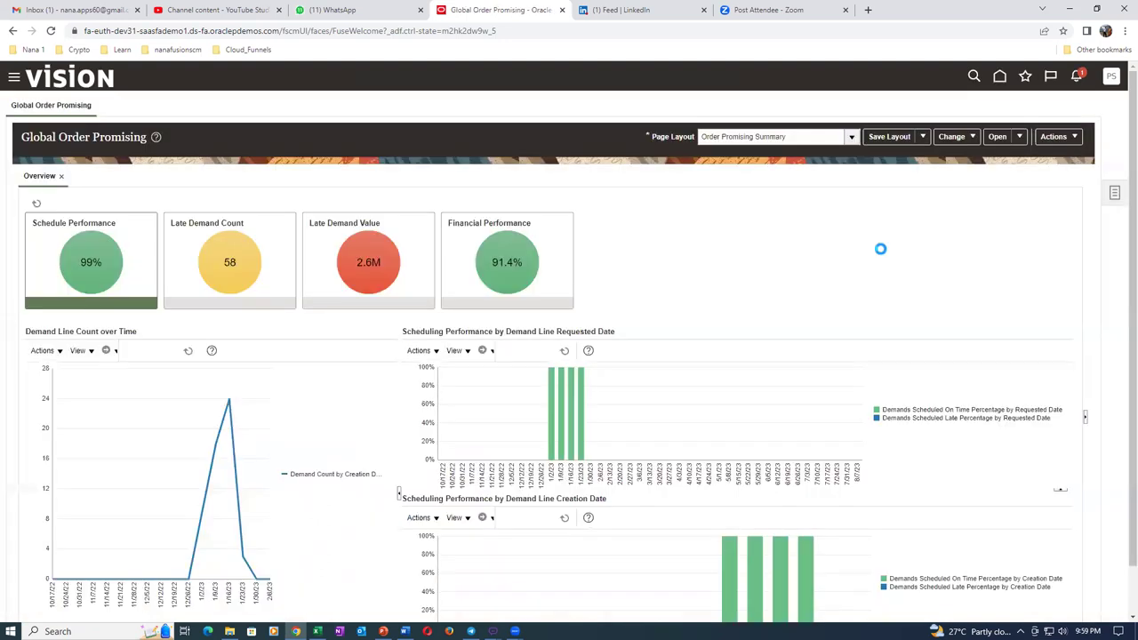
click(1113, 194)
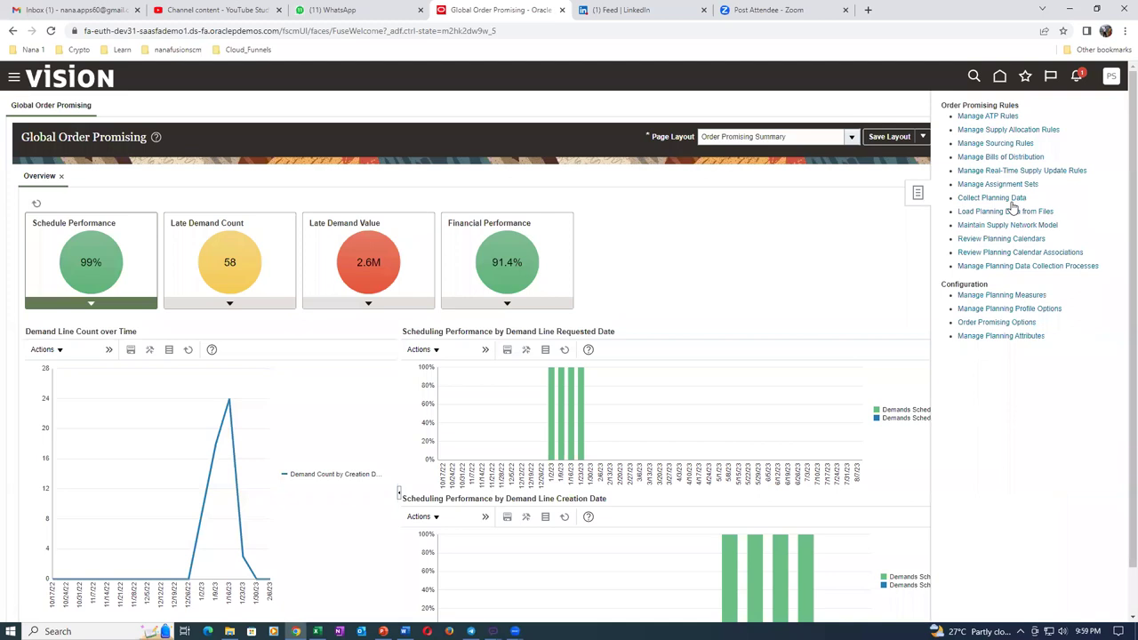
click(999, 115)
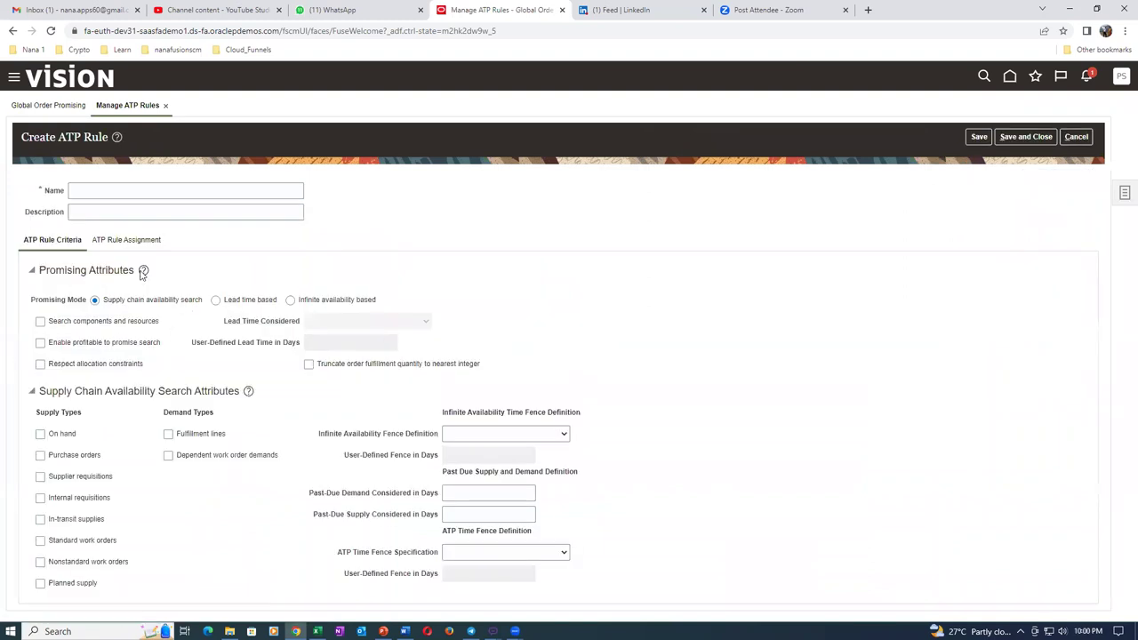
Name the ATP rule t01_supply_chain_ATP_Rule and paste the same text as its description.
click(111, 192)
text(t01_)
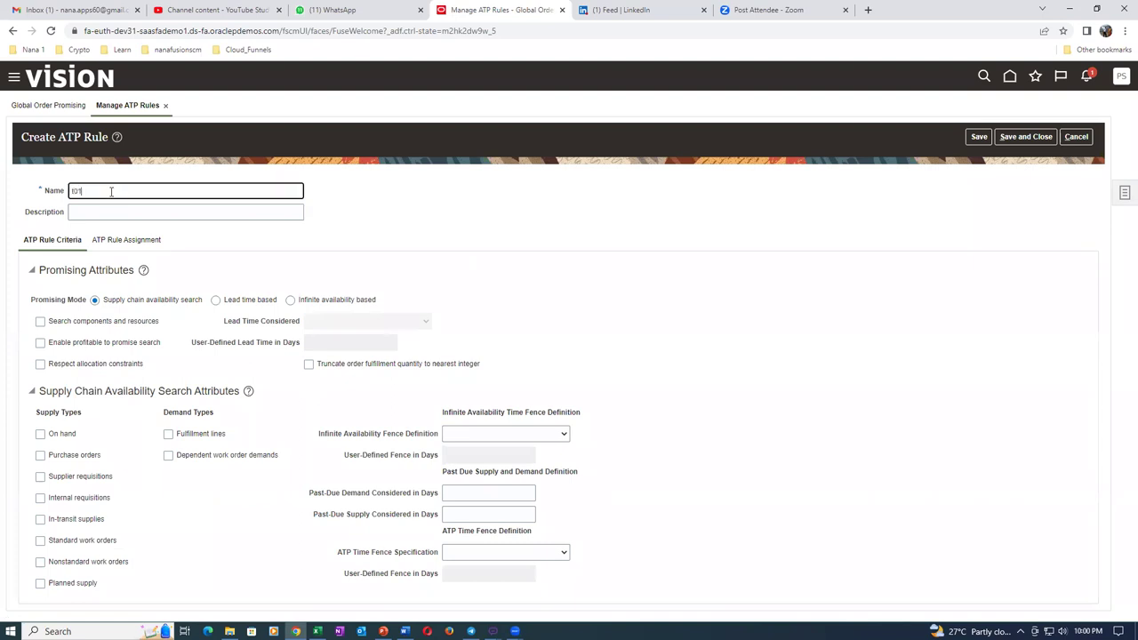
text(supply_chain-ATP_Rule)
click(131, 192)
key(BackSpace)
text(_)
drag(182, 191, 53, 217)
key(ctrl+c)
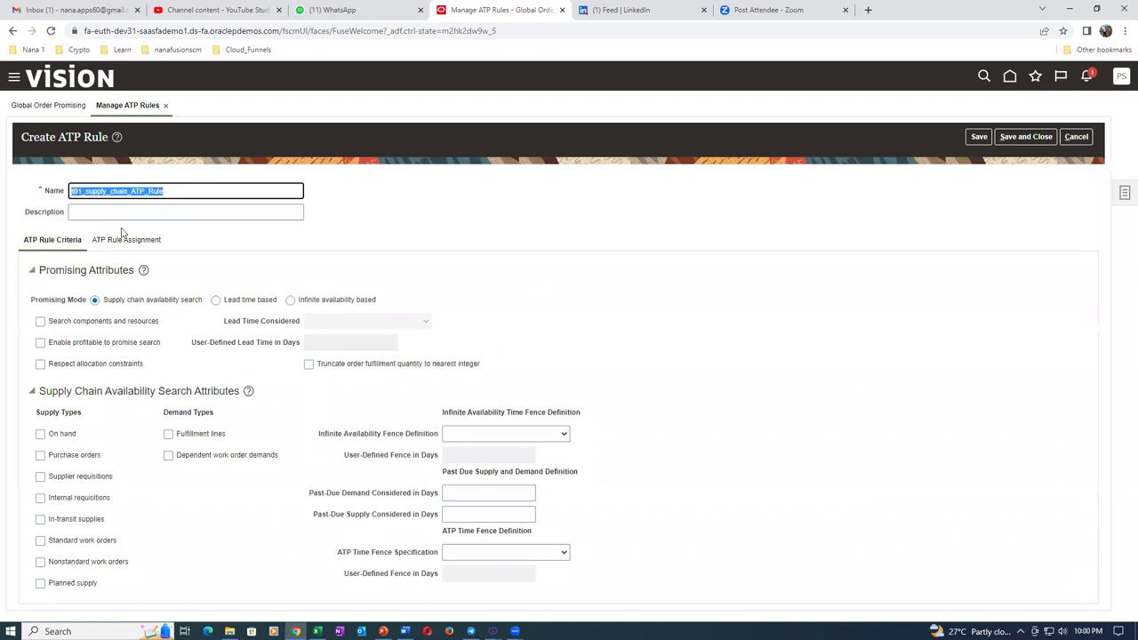
click(118, 211)
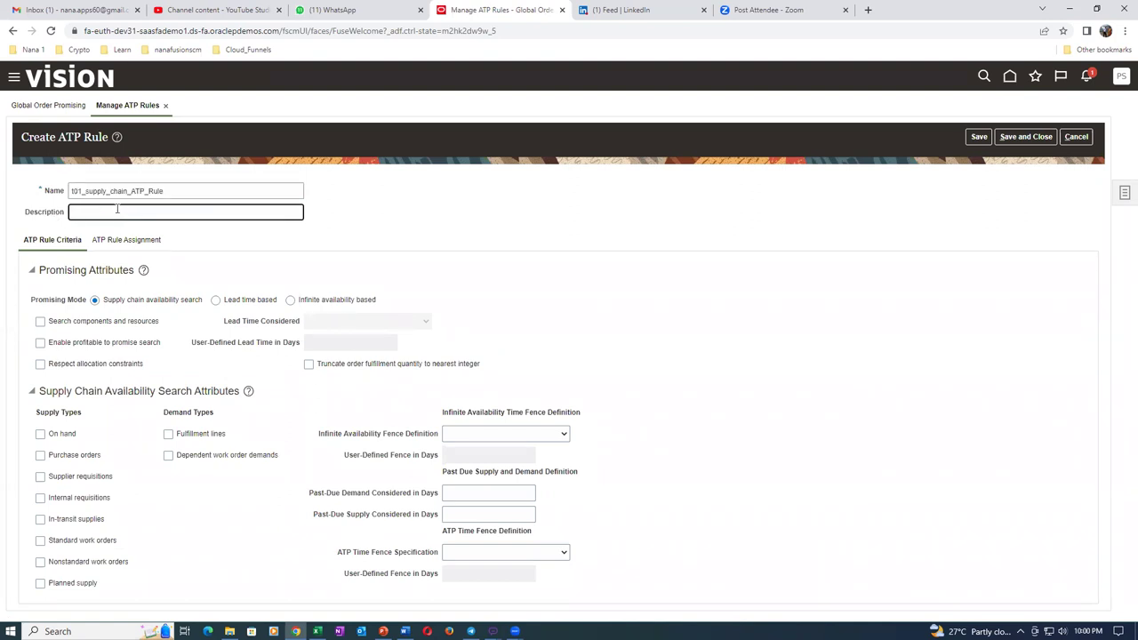
key(ctrl+v)
Use supply chain availability search with components, profitable to promise, and allocation constraints.
click(214, 301)
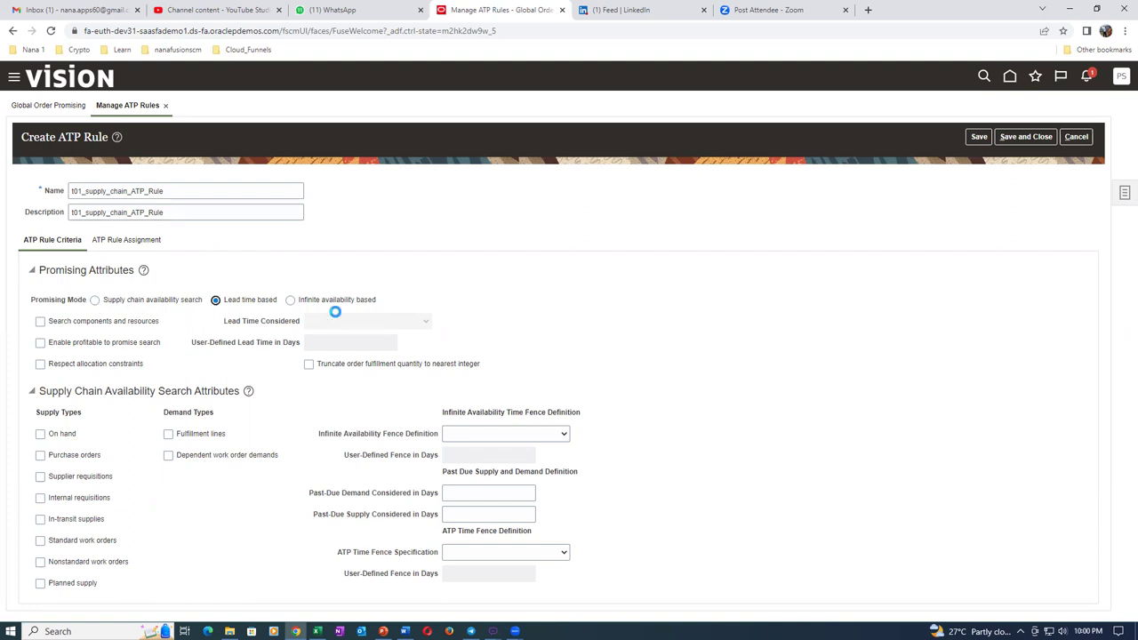
click(290, 302)
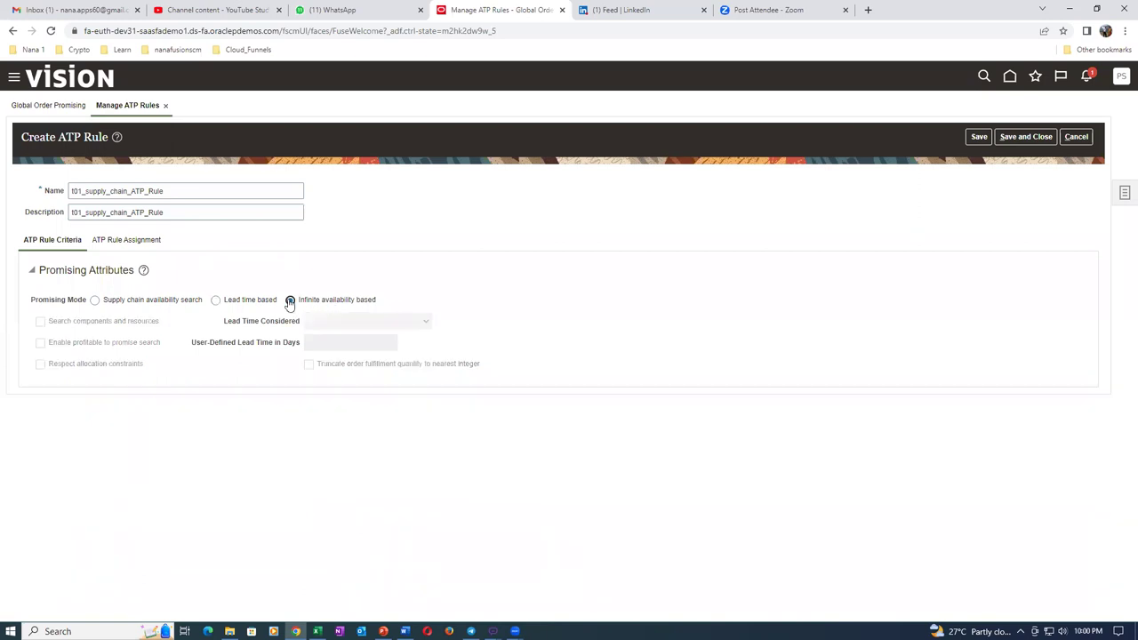
click(95, 302)
click(40, 322)
click(40, 344)
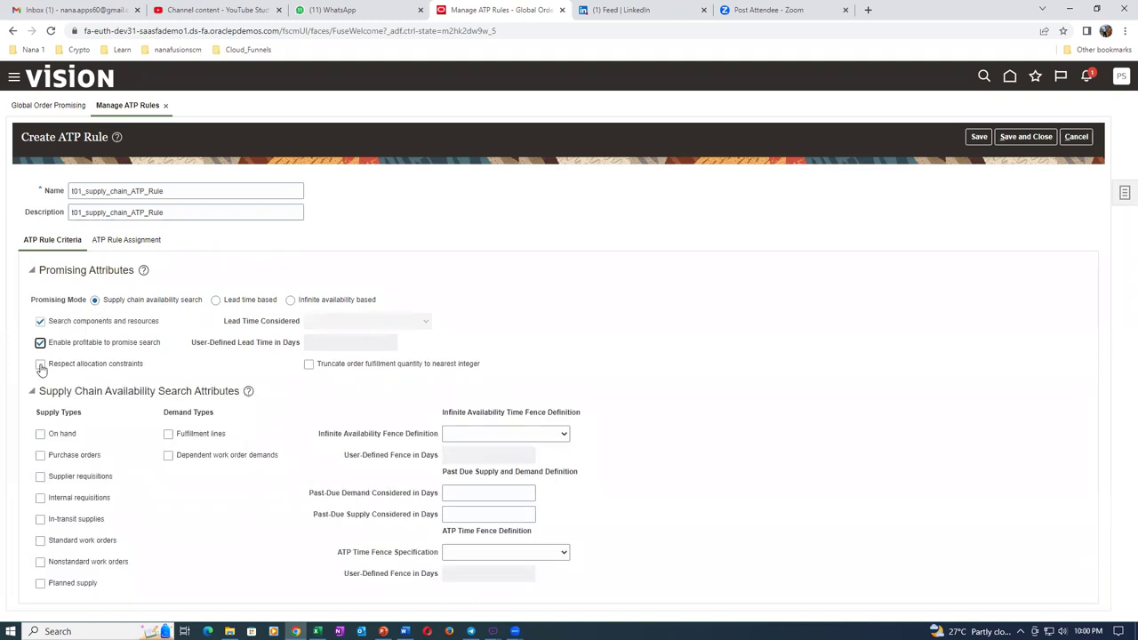
click(40, 364)
Include all supply types, plus fulfillment lines and dependent work order demands.
click(40, 434)
click(40, 455)
click(40, 476)
click(40, 498)
click(40, 519)
click(40, 541)
click(40, 562)
click(40, 583)
click(169, 434)
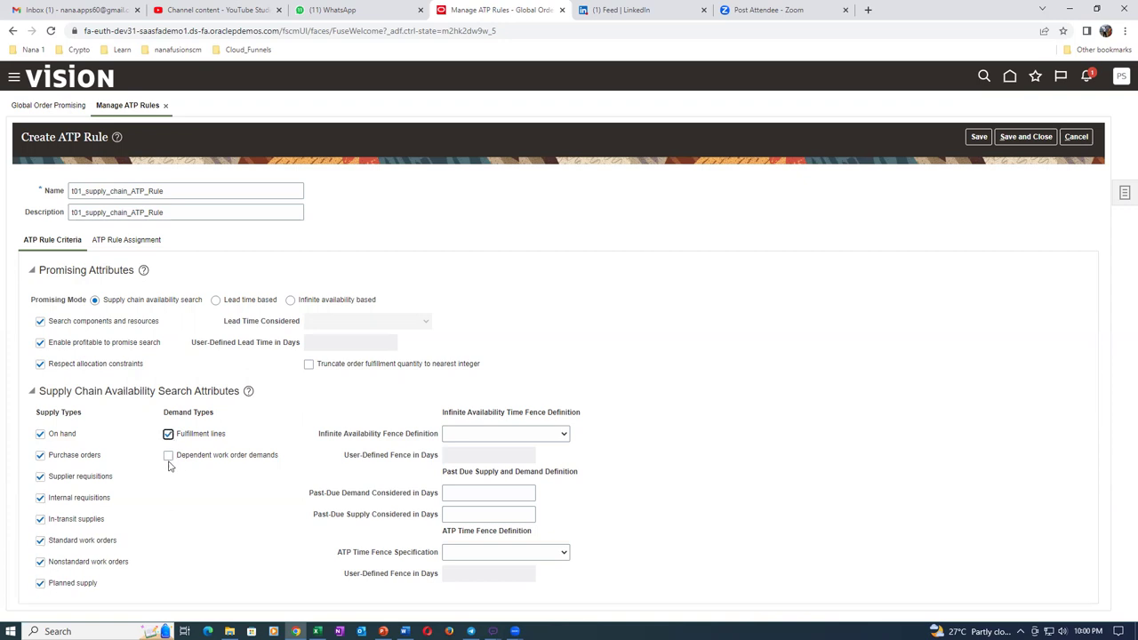
click(168, 456)
Set the infinite availability fence to user-defined lead time, 50 days, and past-due demand to 50 days.
click(498, 436)
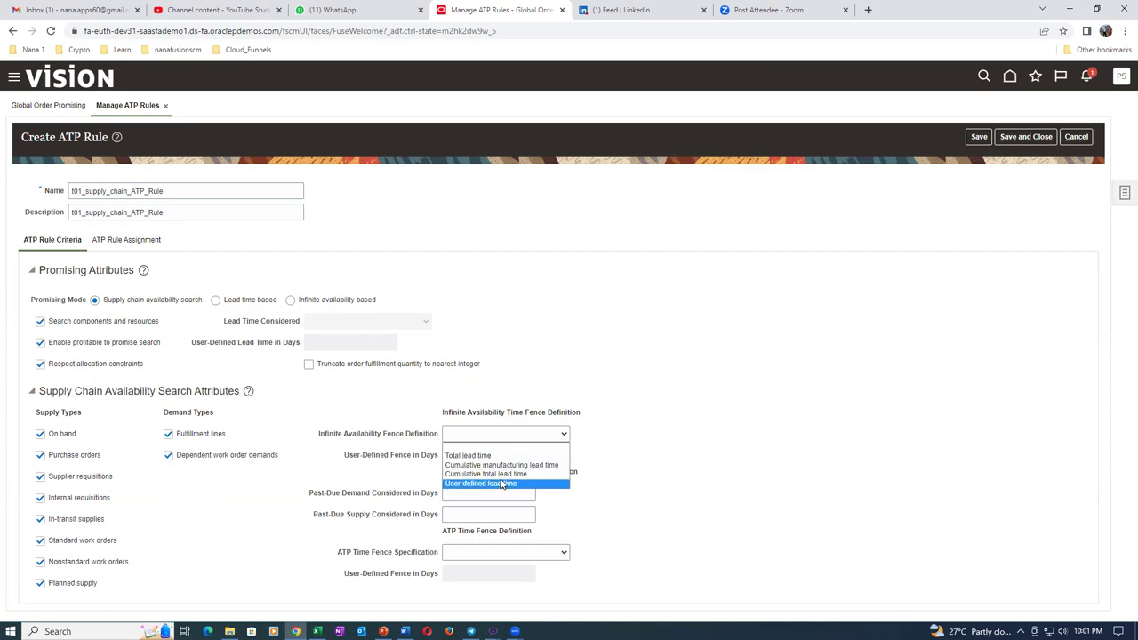
click(498, 483)
click(495, 455)
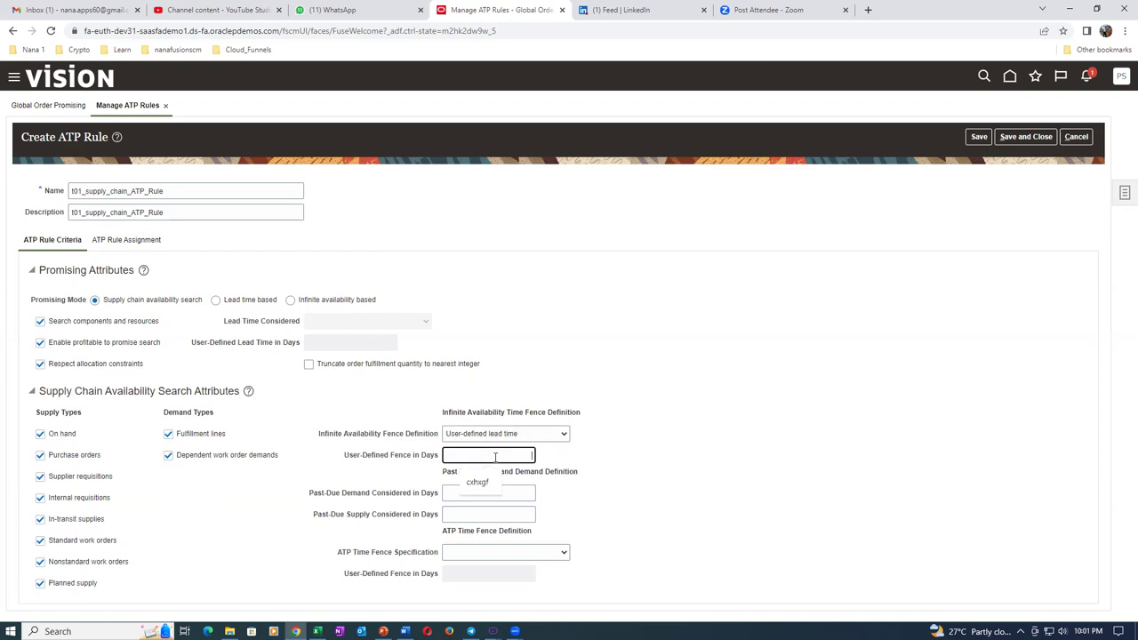
text(50)
key(Tab)
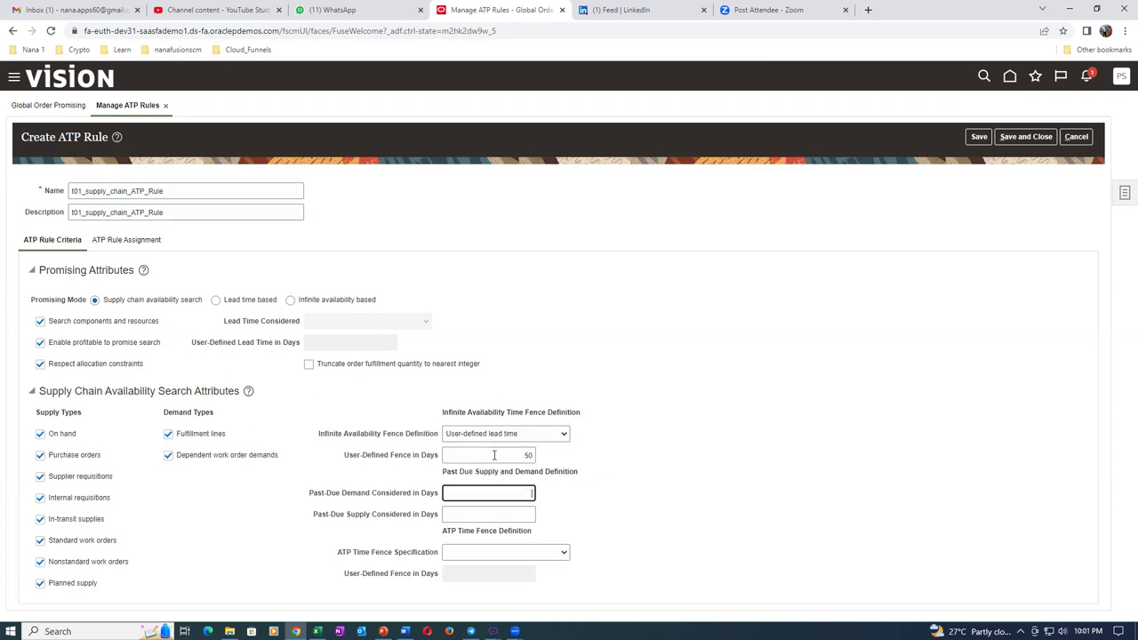
text(50)
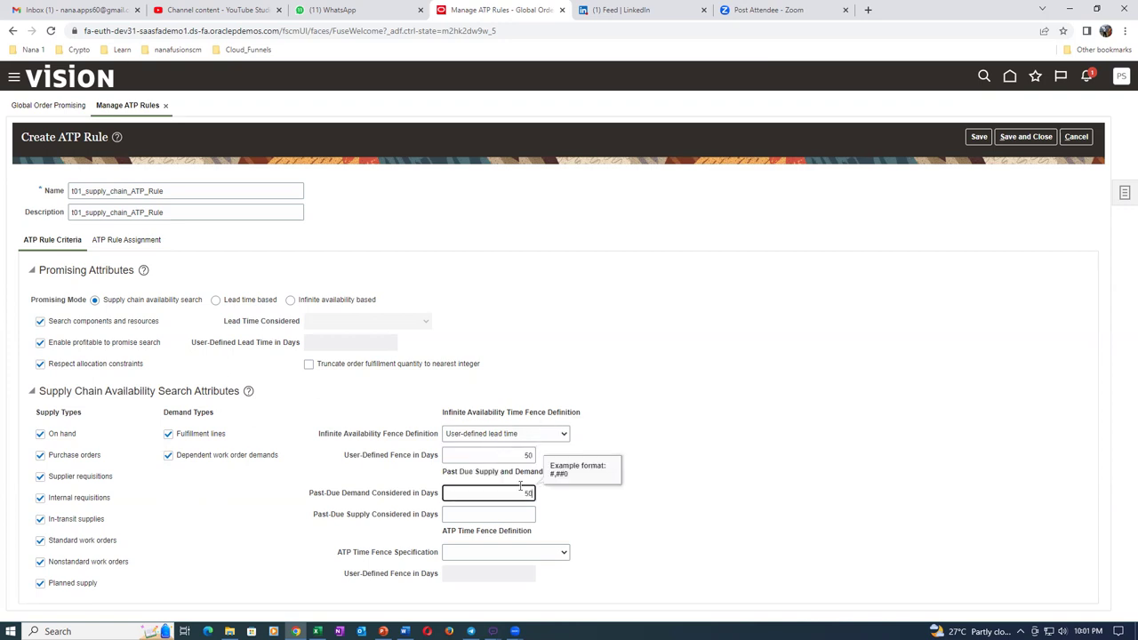
key(Tab)
key(Tab)
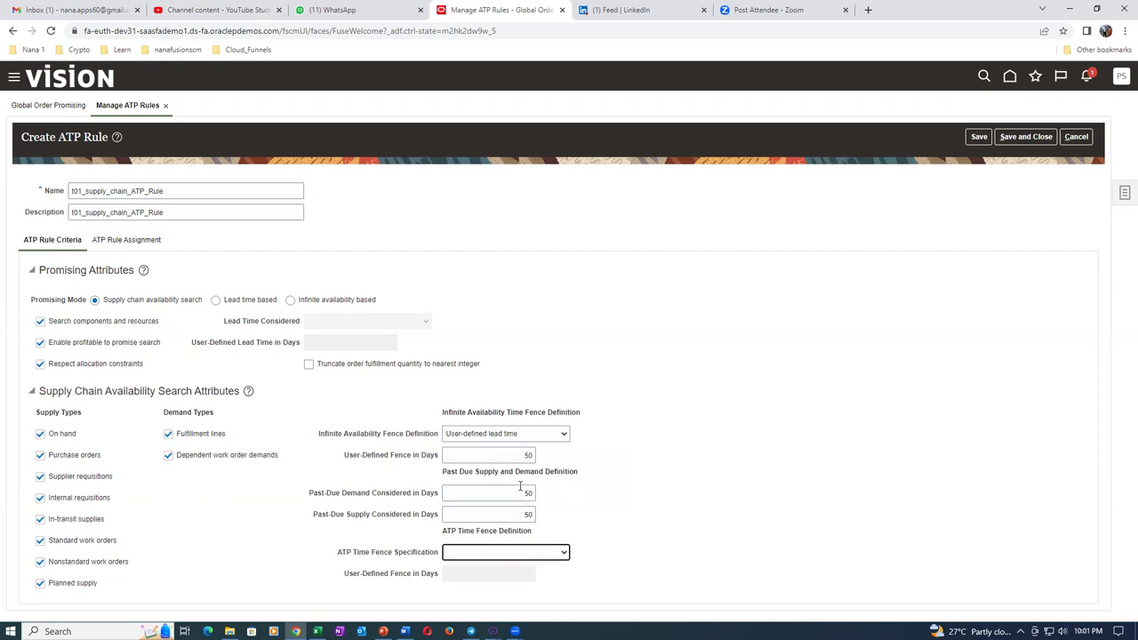
Set the ATP time fence to user-defined lead time with 5 days.
click(514, 553)
click(507, 602)
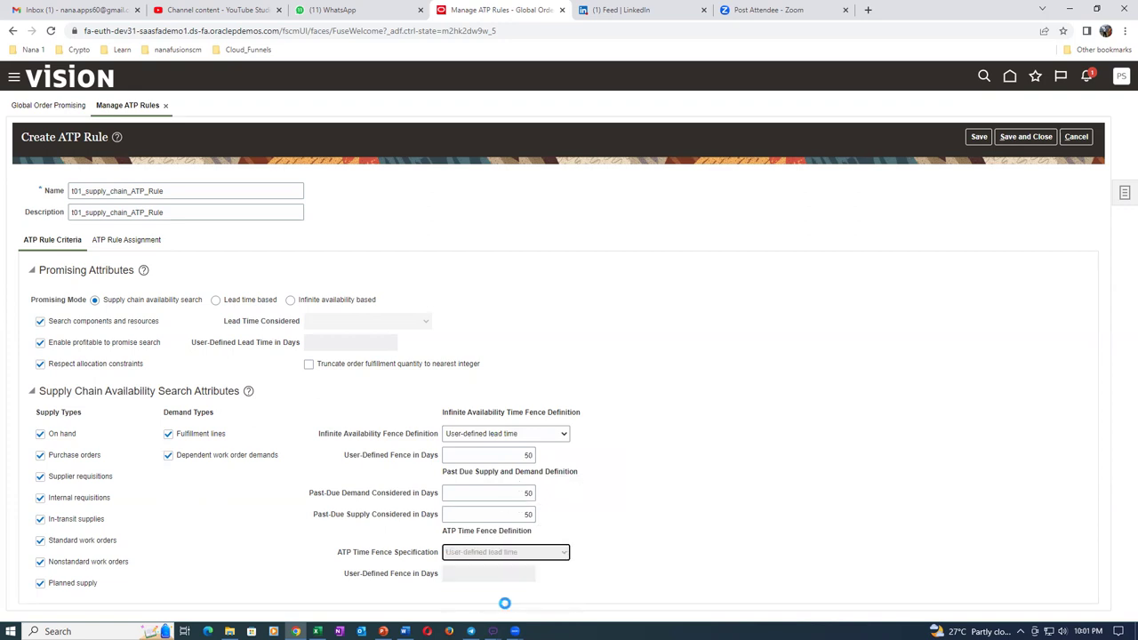
click(485, 574)
text(50)
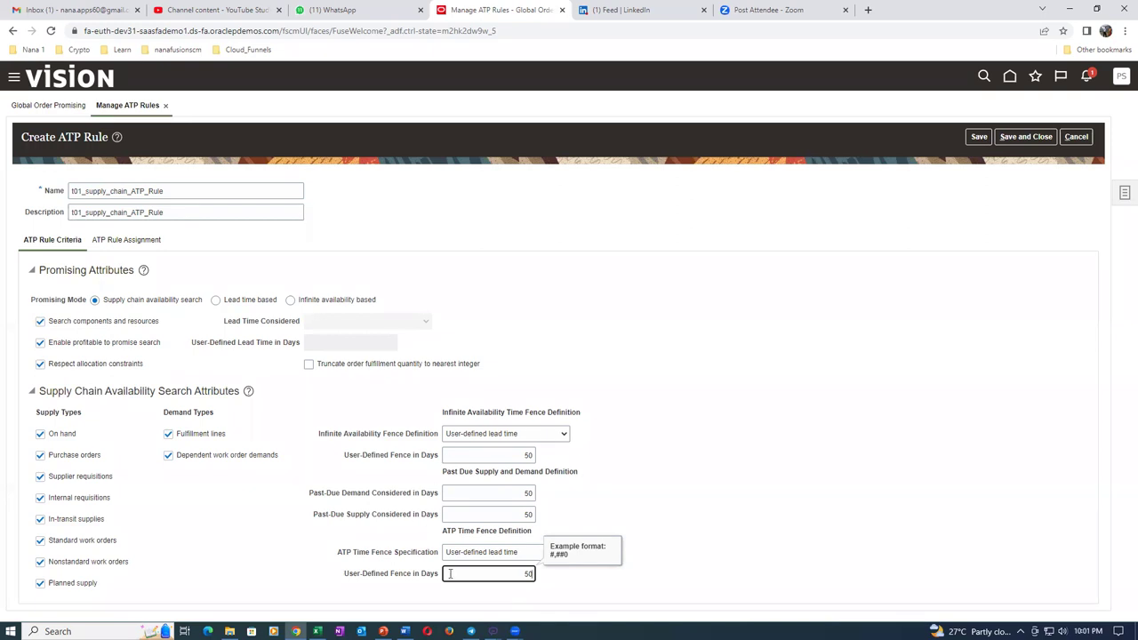
click(677, 357)
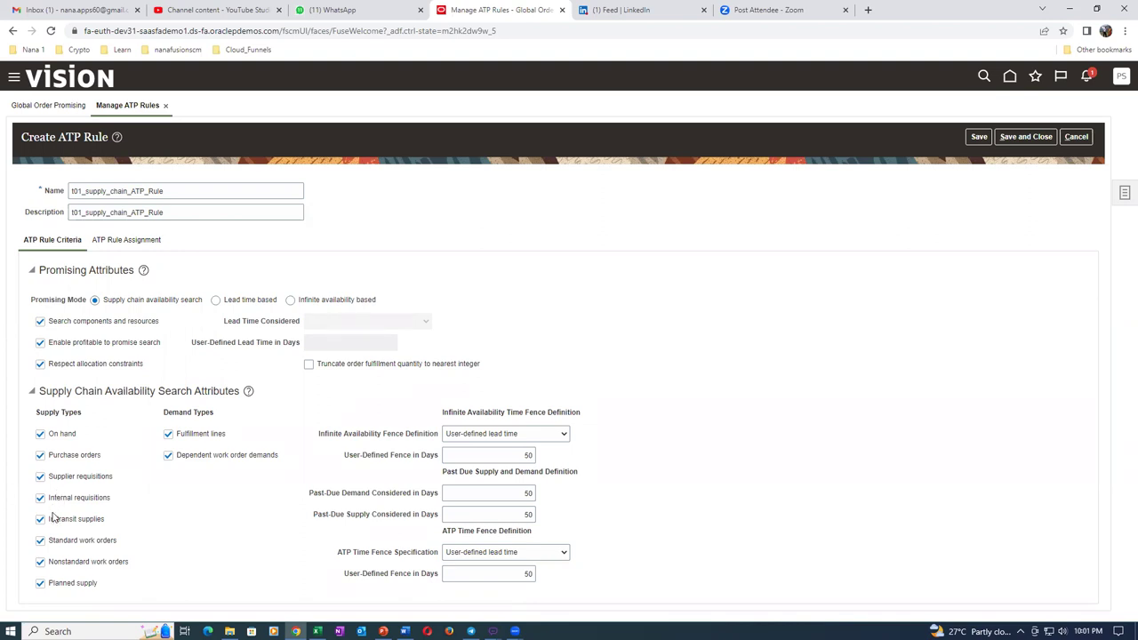
click(147, 243)
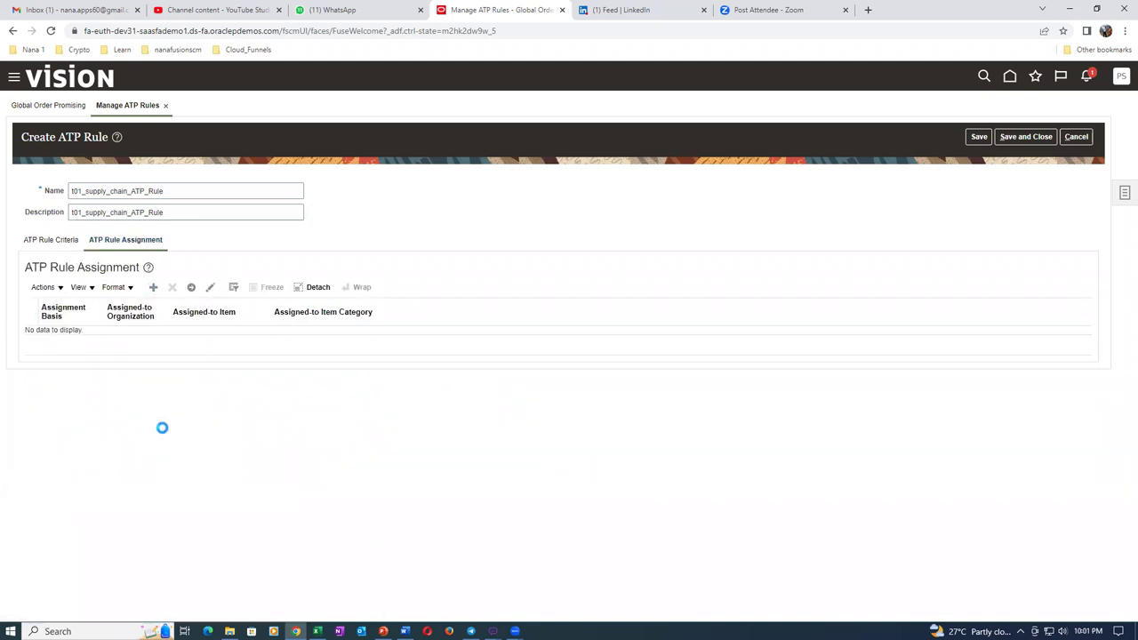
Assign the rule by item and organization, with organization 001 and item t01.
click(57, 344)
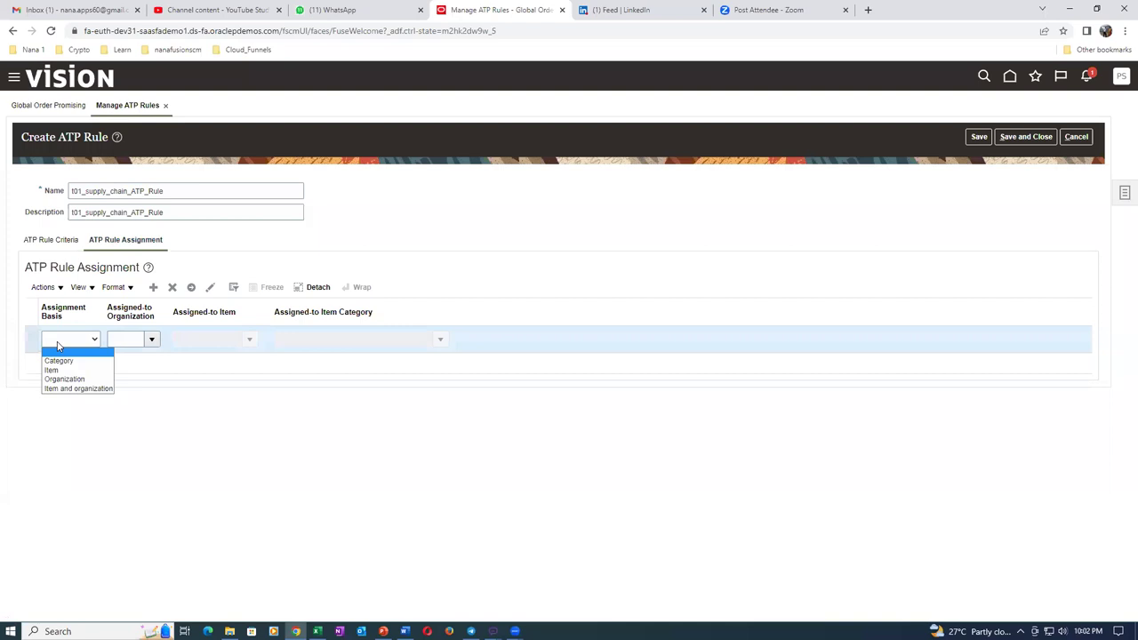
click(71, 389)
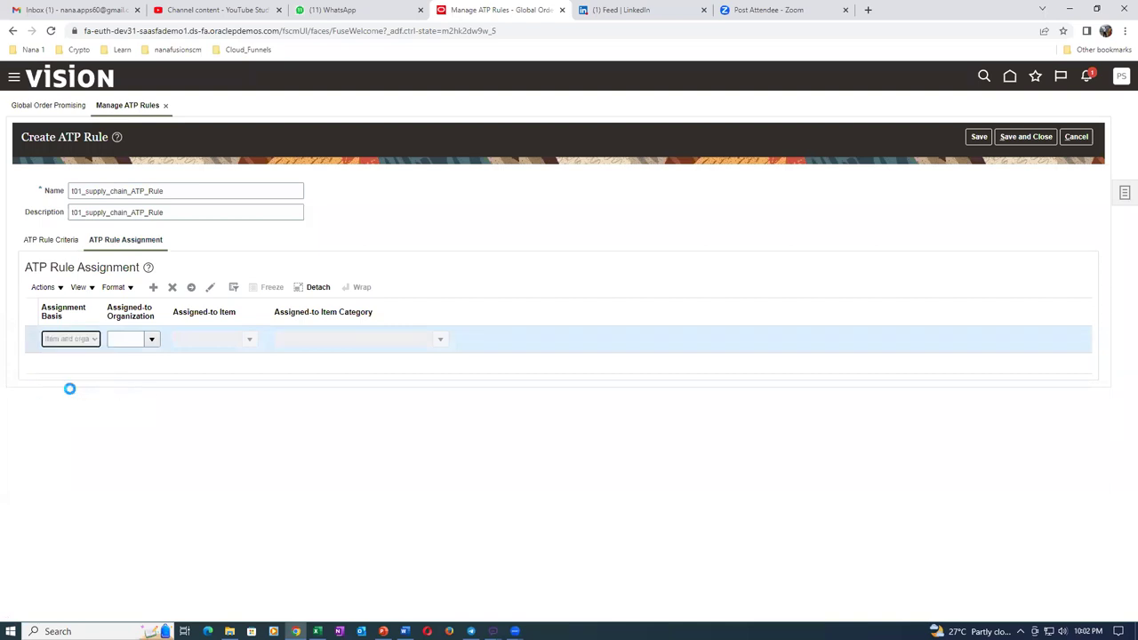
click(133, 338)
text(001)
key(Tab)
text(t01)
key(Tab)
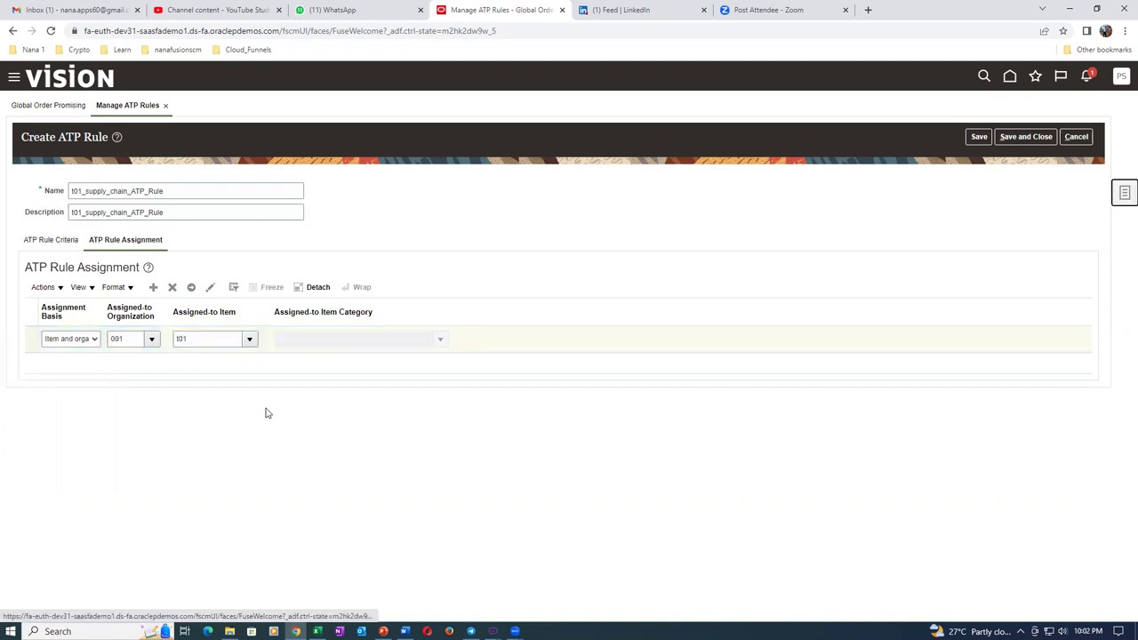
Pick item t0101_drop_ship_test from the item search, then save and close the rule.
click(250, 339)
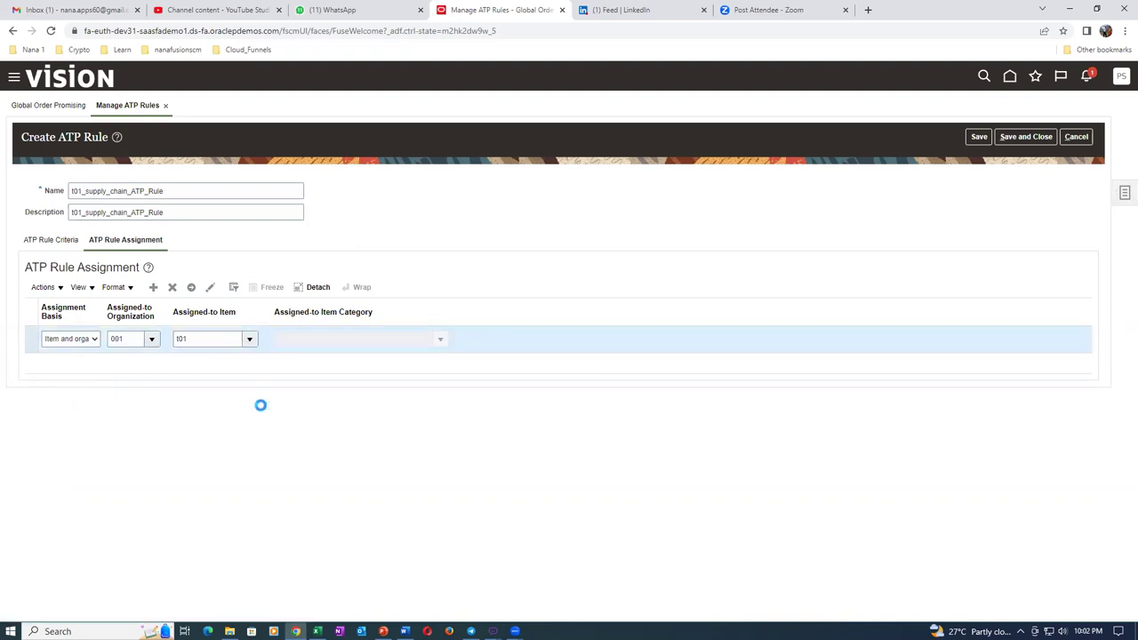
click(187, 541)
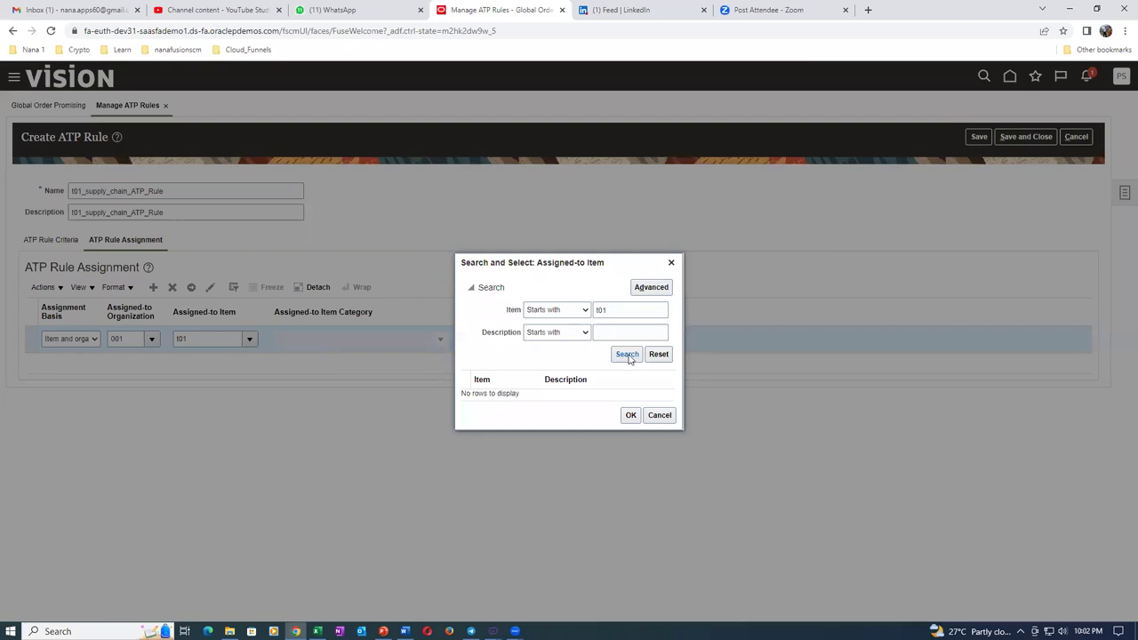
click(627, 354)
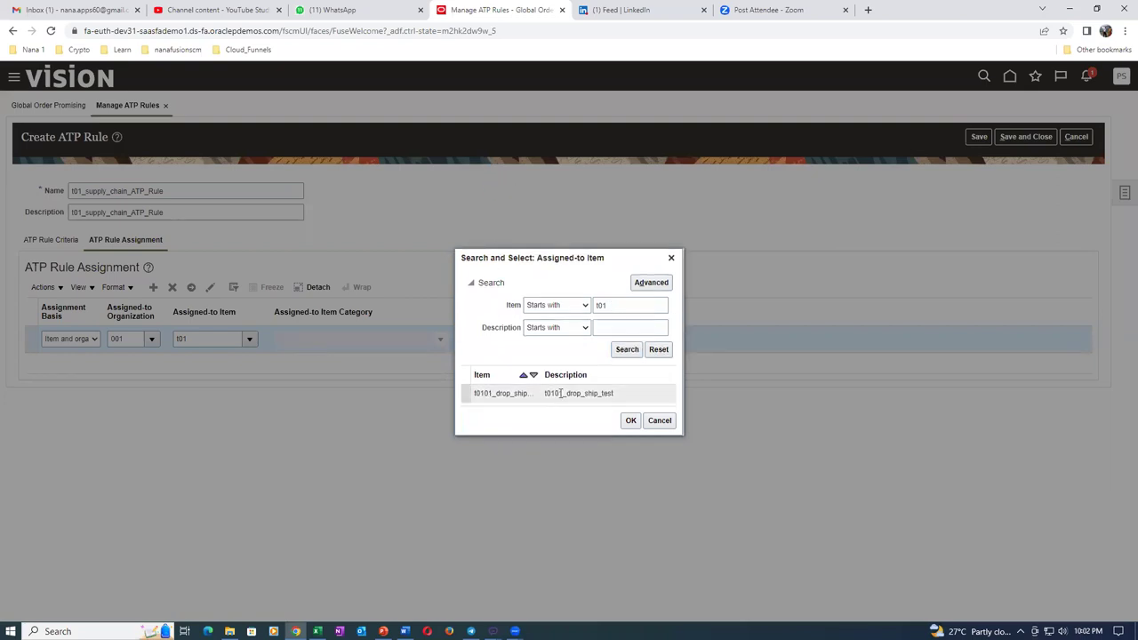
click(630, 420)
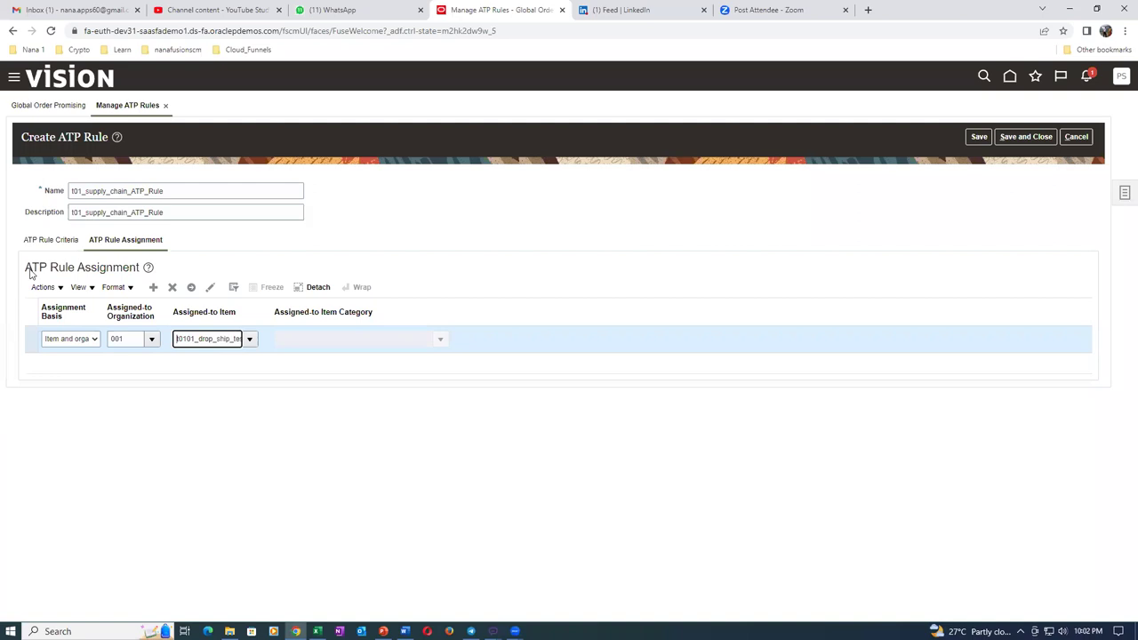
click(48, 242)
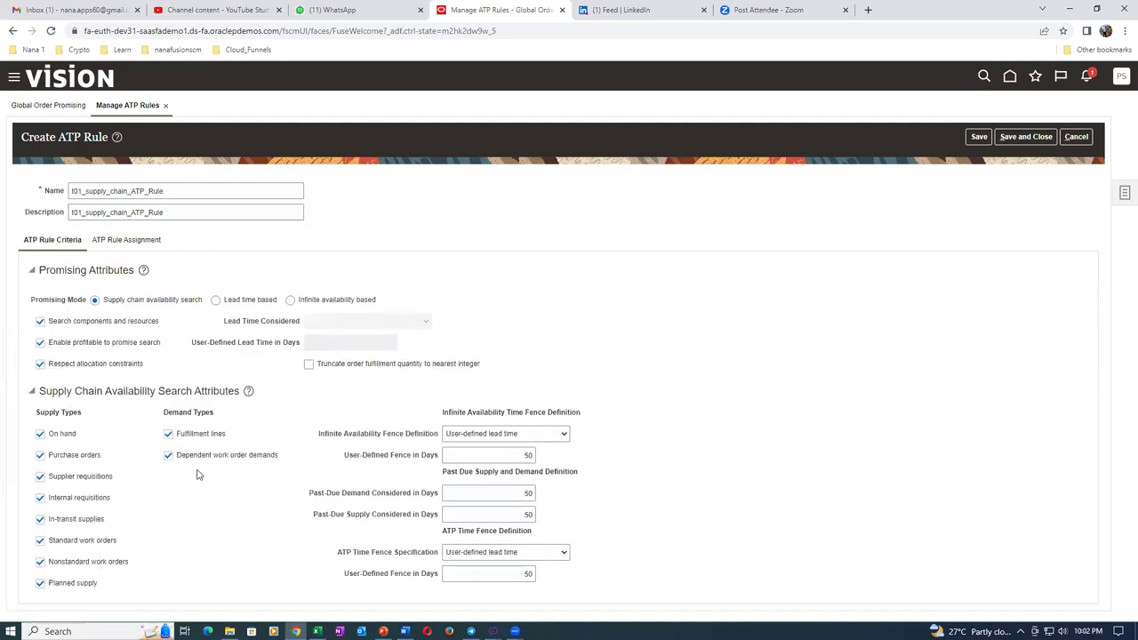
click(107, 242)
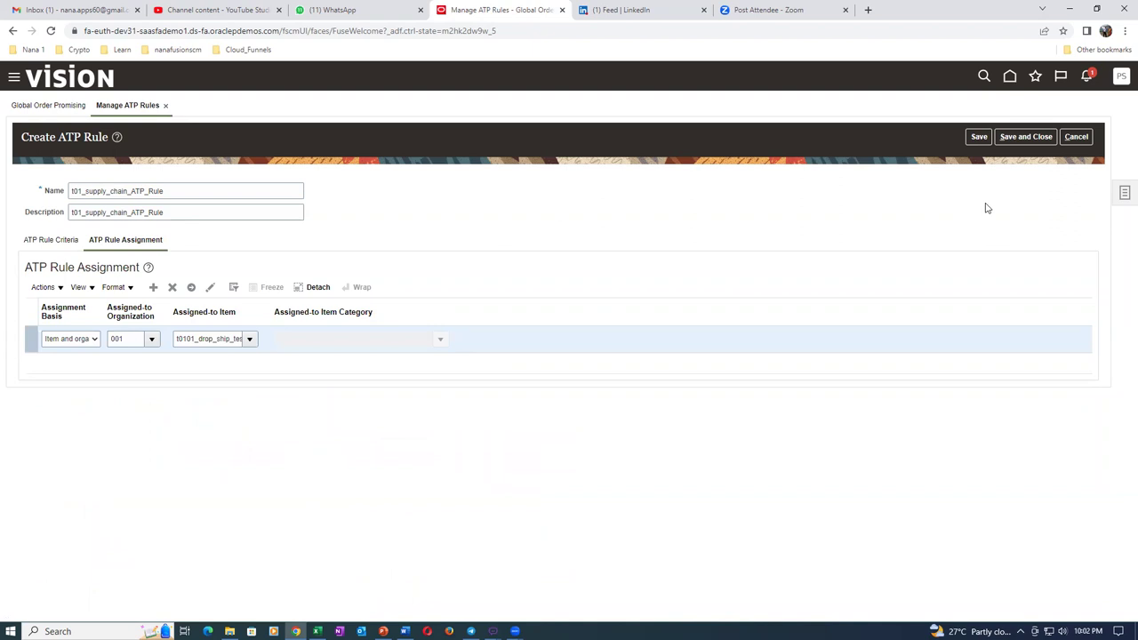
click(1026, 138)
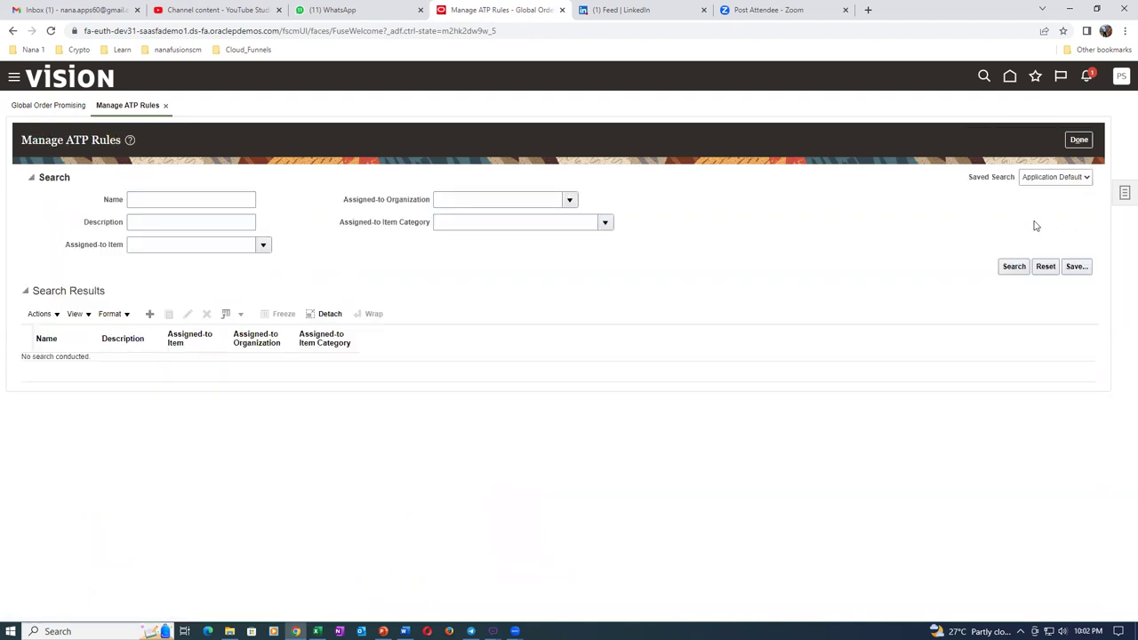
Finish with Manage ATP Rules and open Manage Sourcing Rules from the order promising tasks.
click(1078, 139)
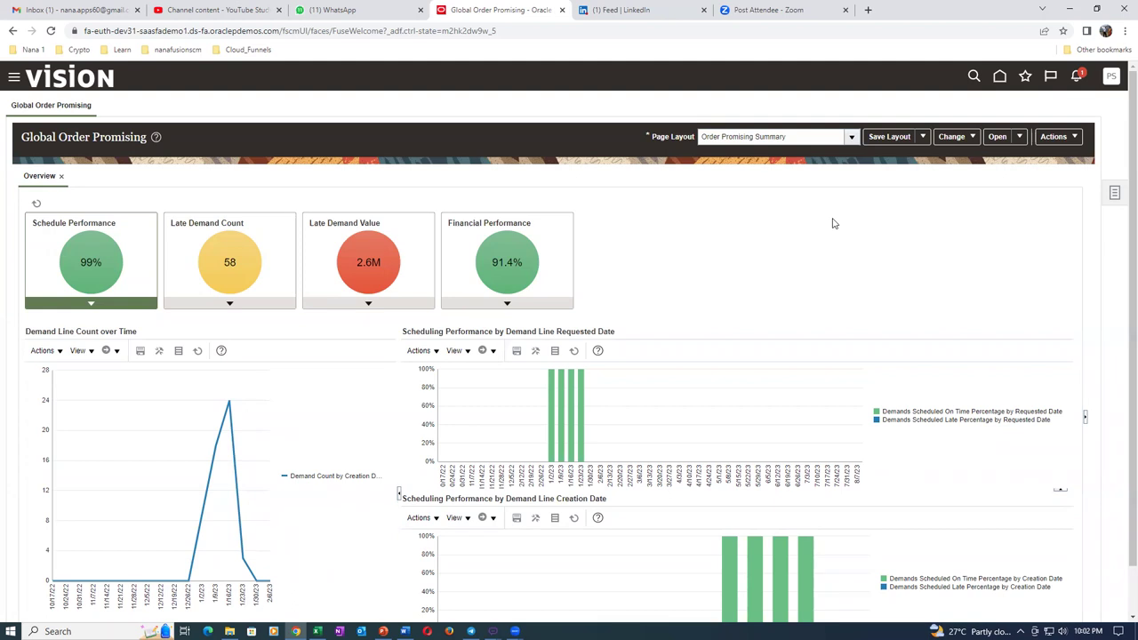
click(1114, 192)
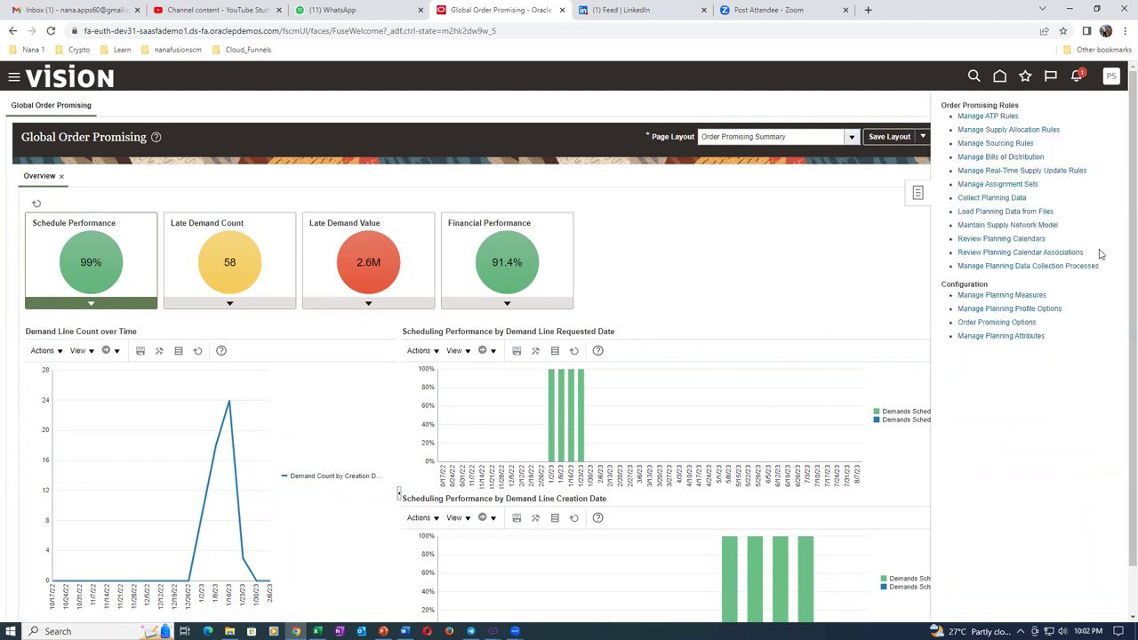
click(1000, 143)
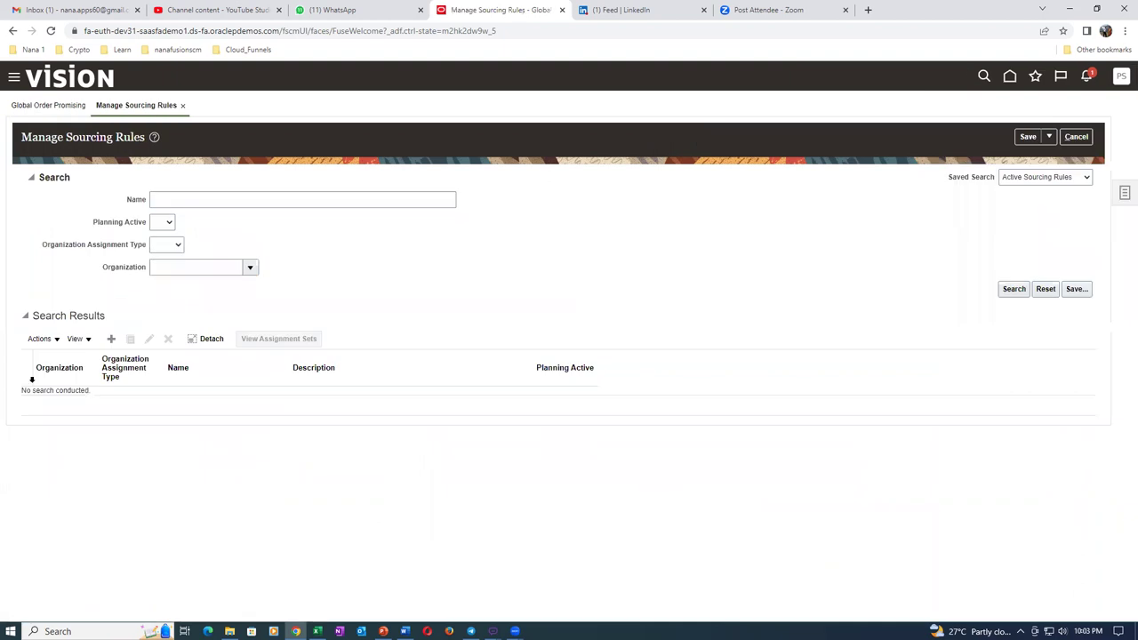
Create a sourcing rule named t01_buy_from and paste that name into Description.
click(112, 341)
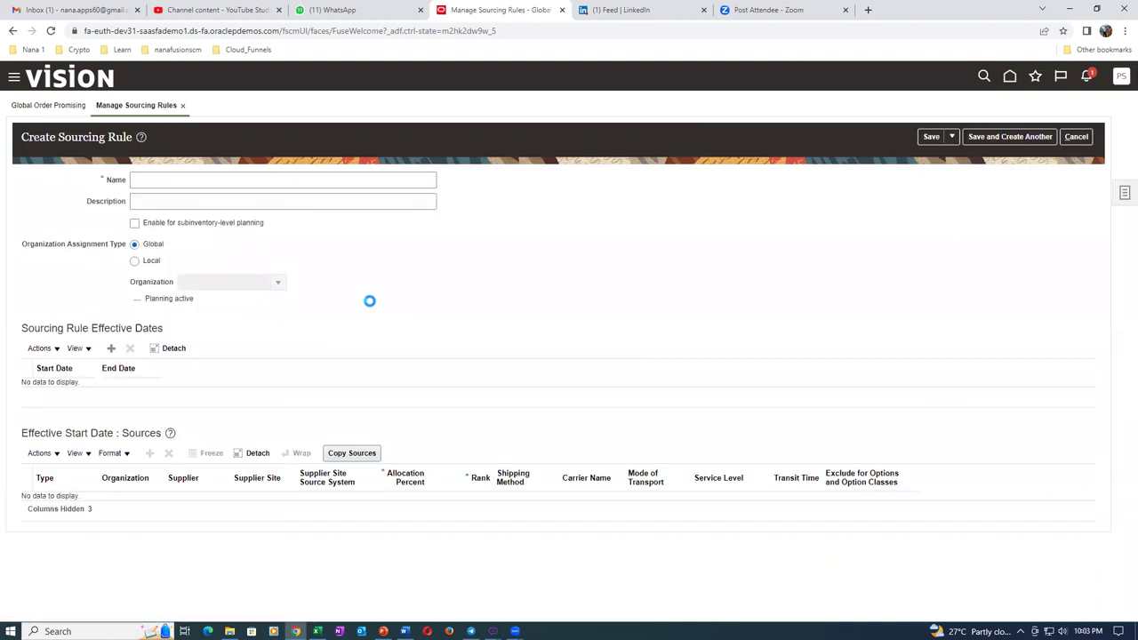
click(146, 181)
text(t01_buy_from)
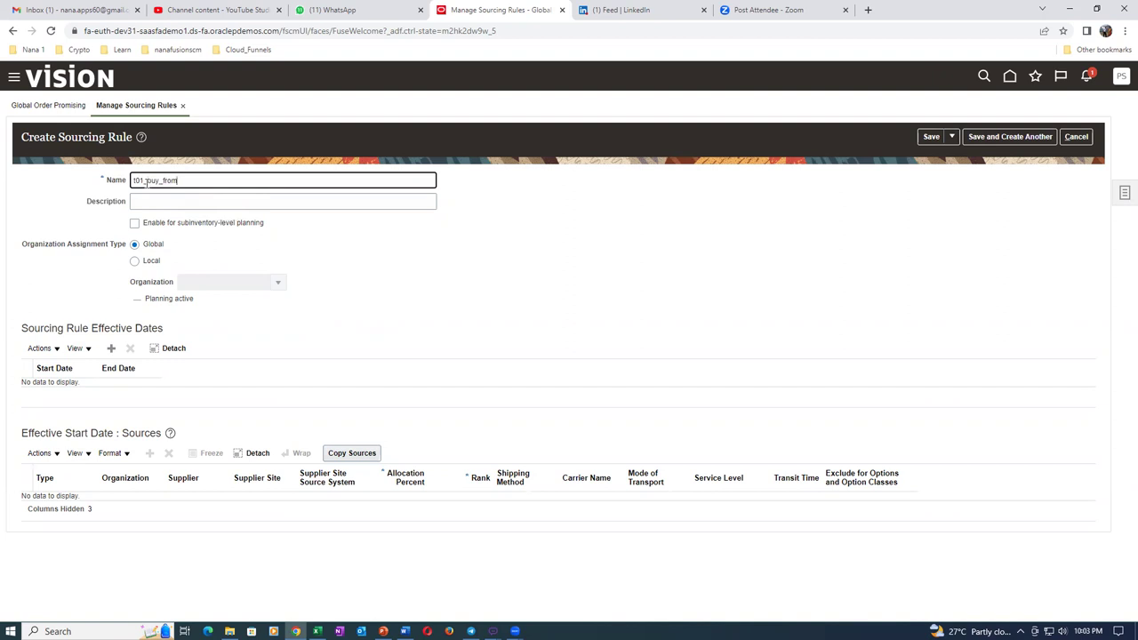
double_click(140, 183)
key(ctrl+c)
click(171, 203)
key(ctrl+v)
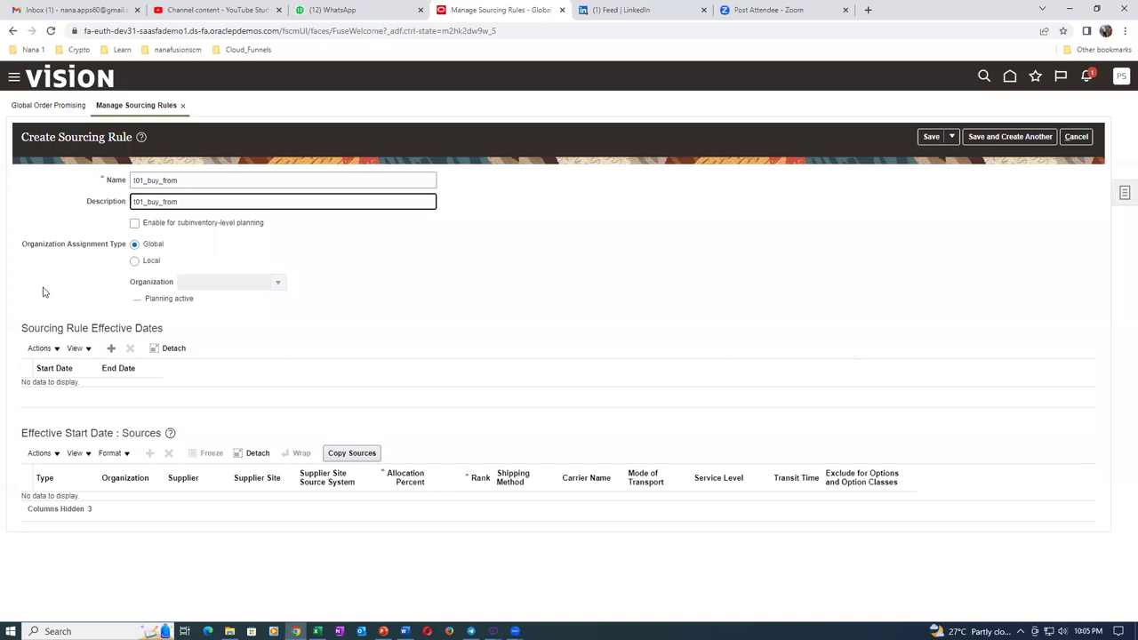
Commit the t01_buy_from description by leaving the field.
click(43, 292)
Add an effective date range with a Buy from source for the ABC supplier and its site.
click(113, 353)
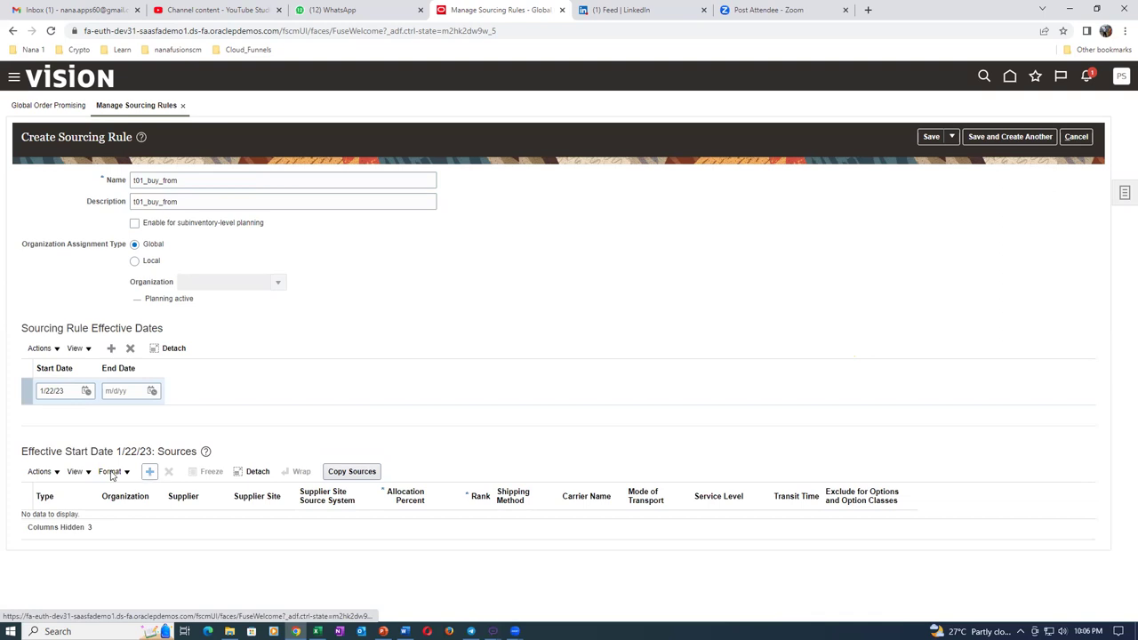
click(151, 472)
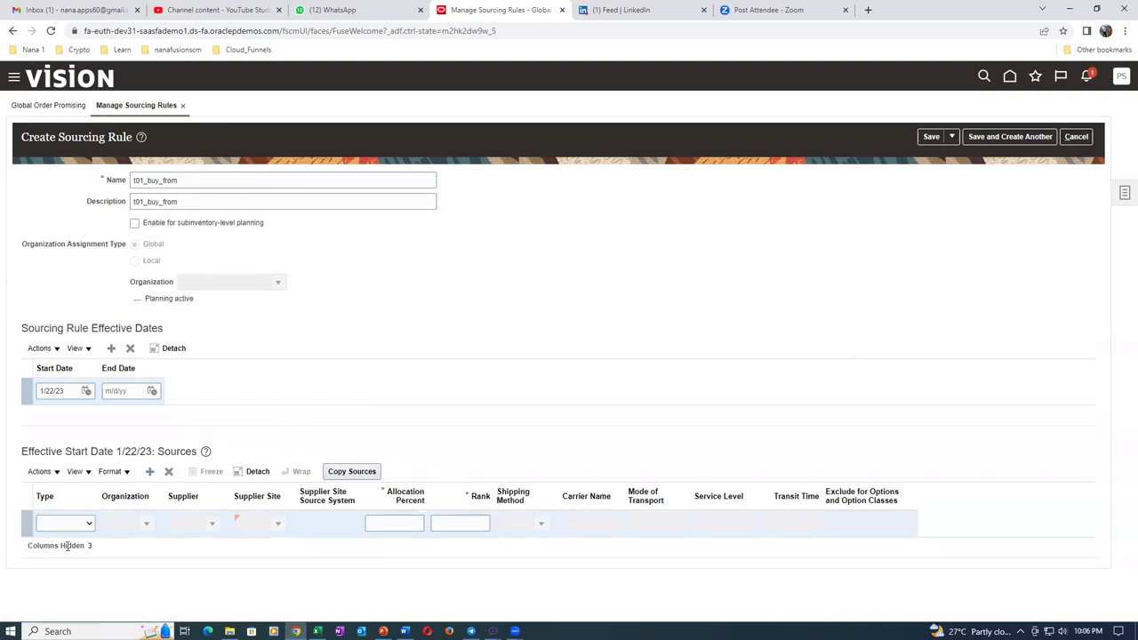
click(63, 526)
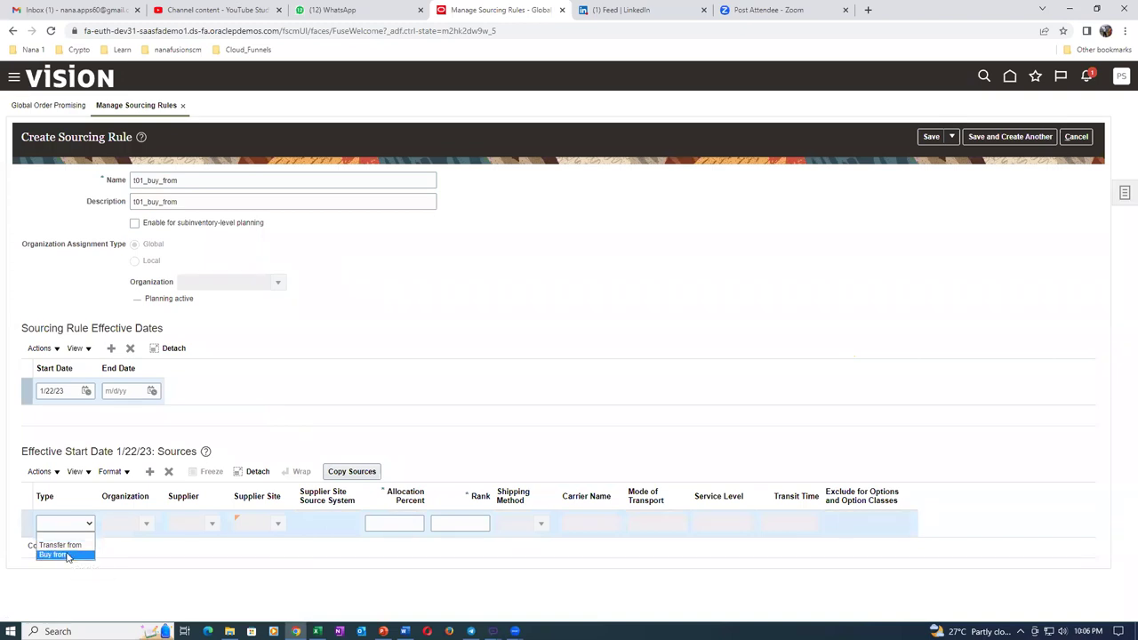
click(67, 555)
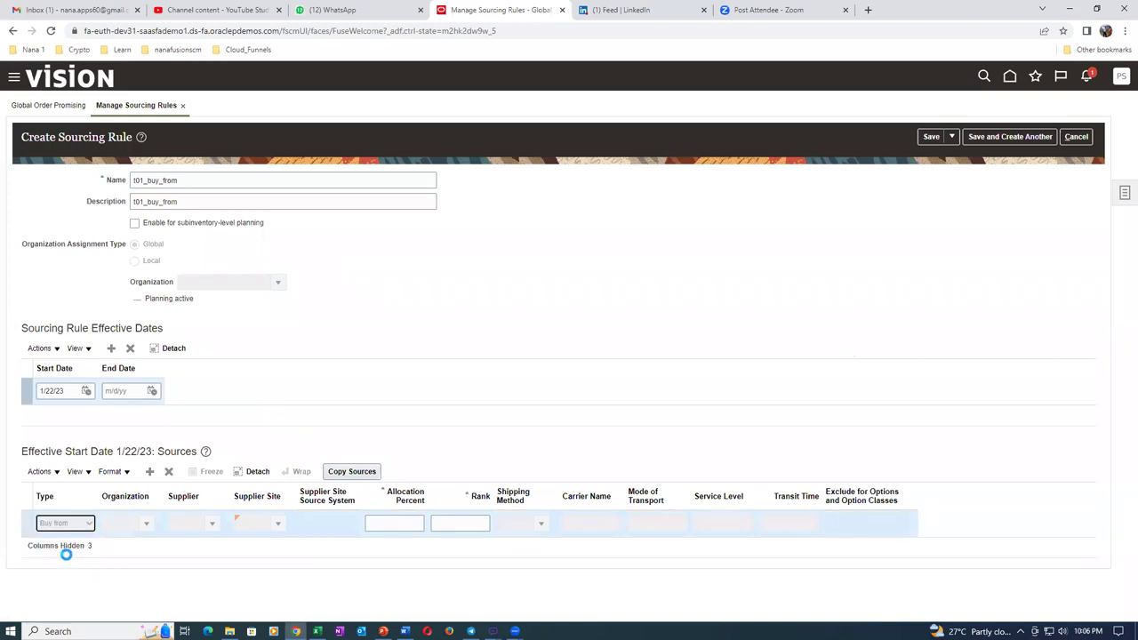
click(195, 522)
text(abc c)
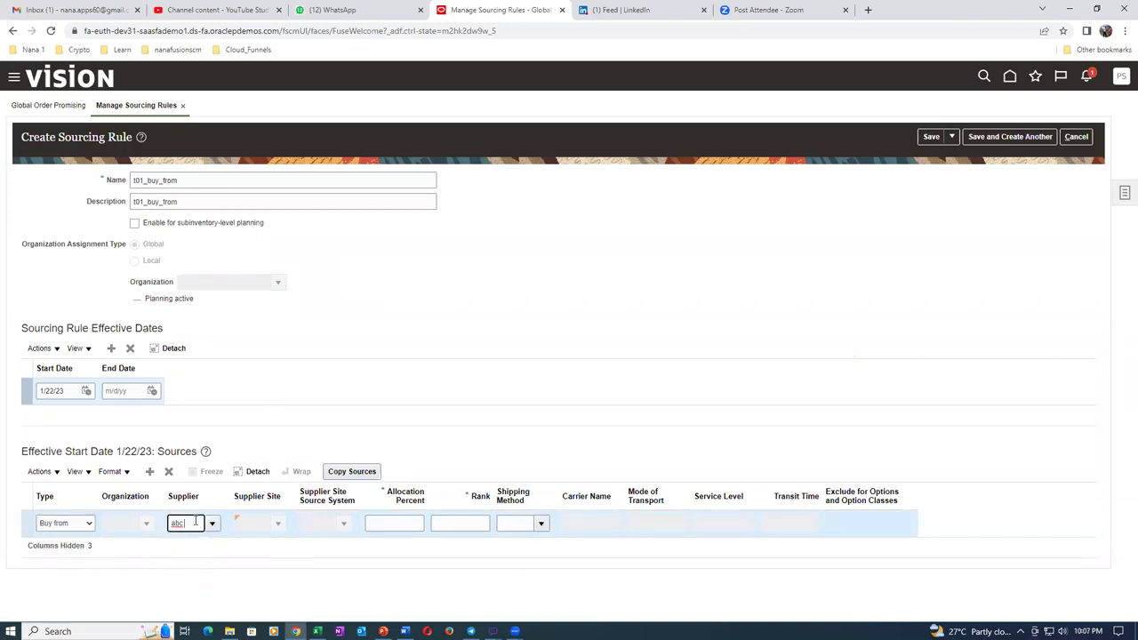
key(Tab)
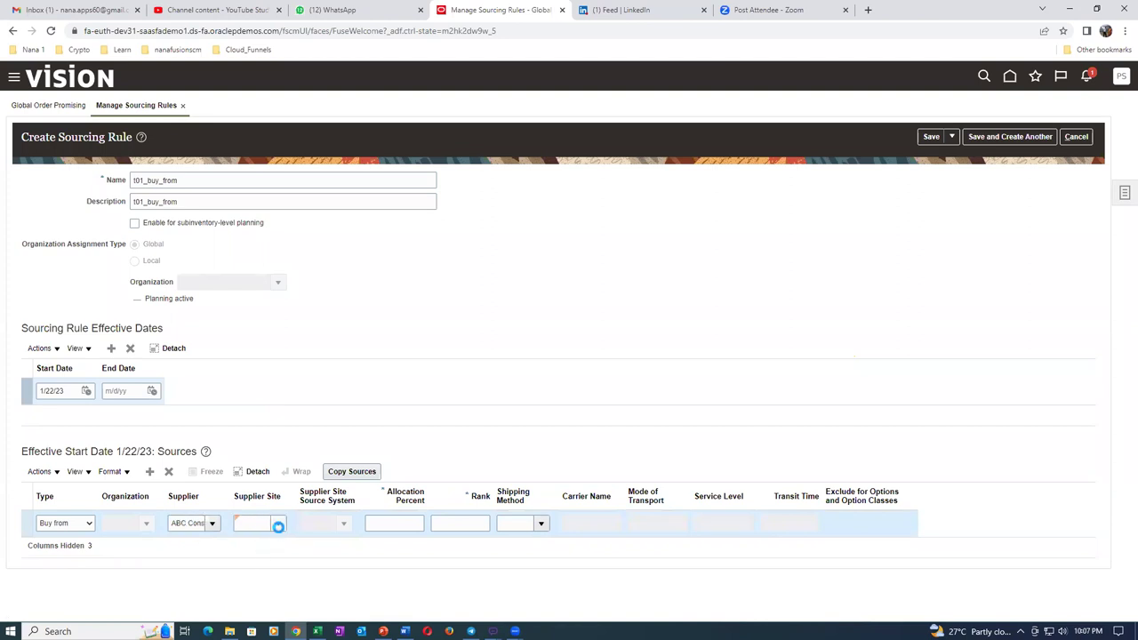
click(278, 525)
click(273, 578)
Give the supplier source 100% allocation and rank 1, then save and close t01_buy_from.
click(398, 528)
text(100)
key(Tab)
text(1)
key(Tab)
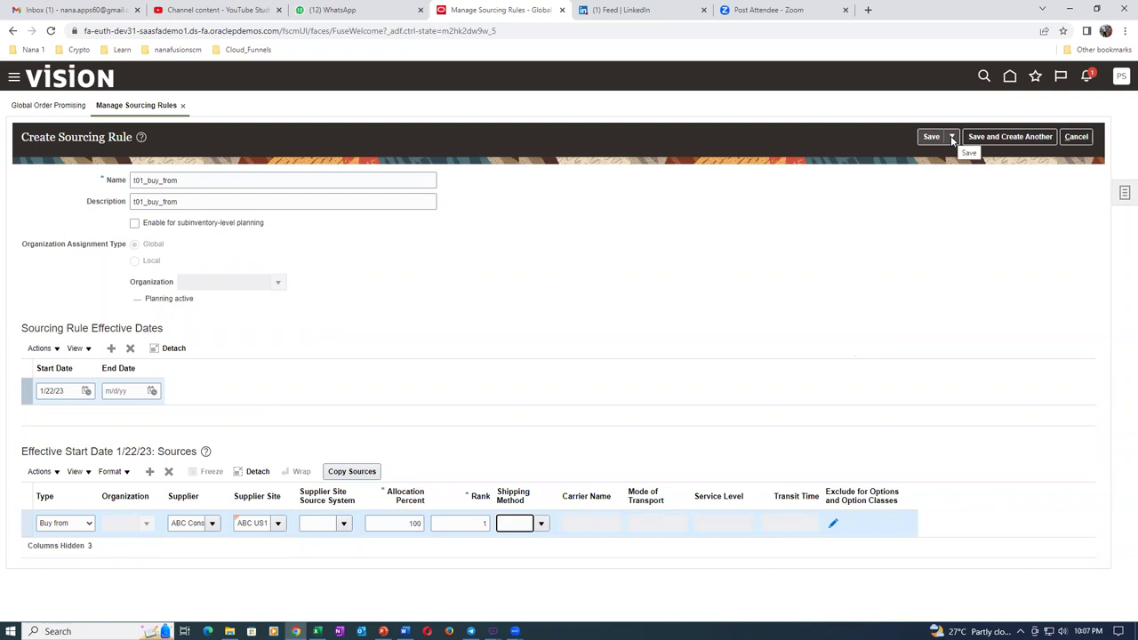
click(951, 136)
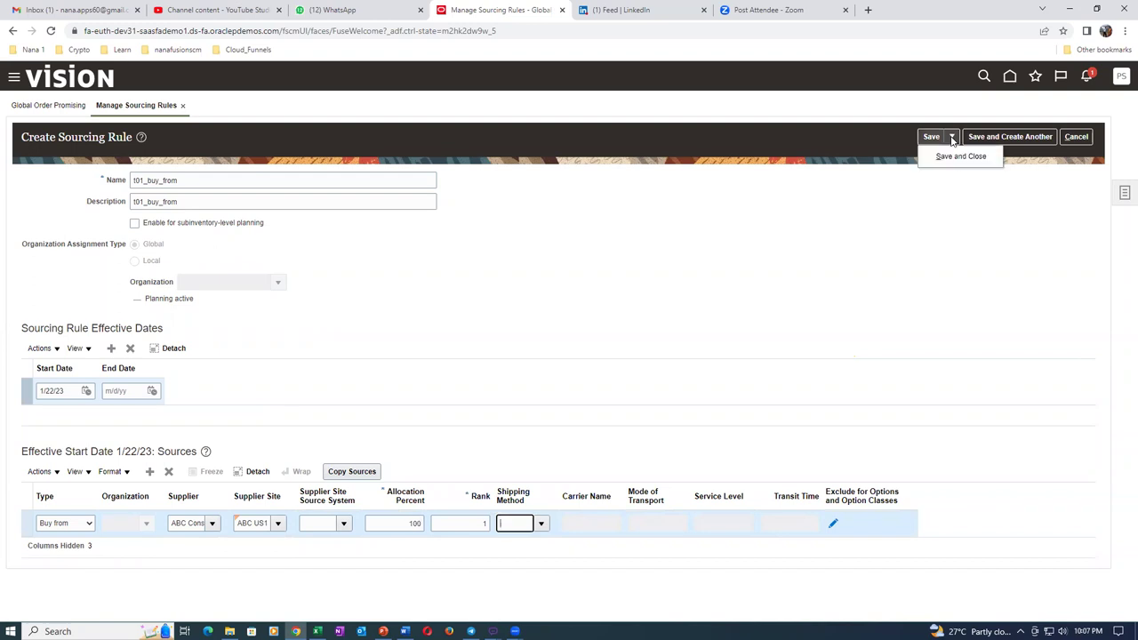
click(959, 156)
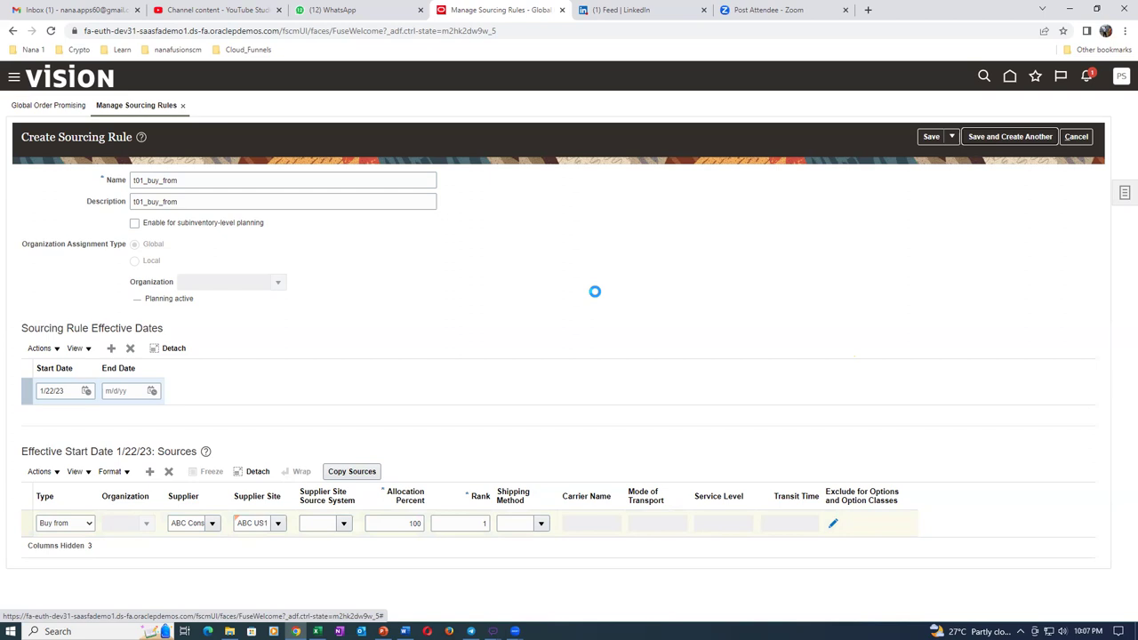
Open Create Assignment Set through Manage Assignment Sets in the Tasks panel.
click(1125, 194)
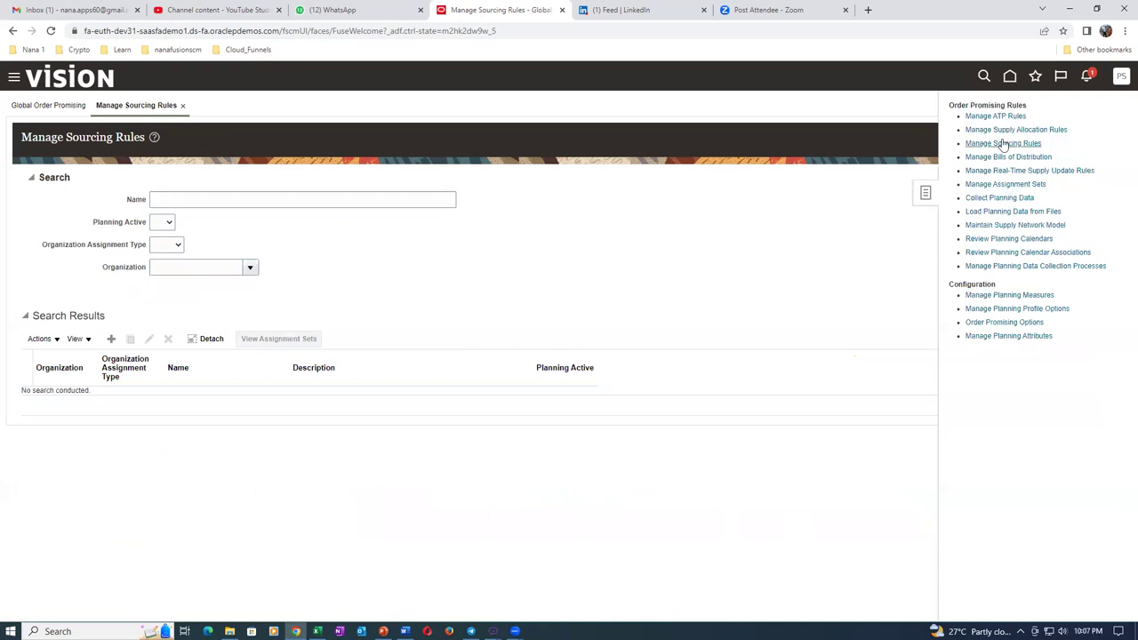
click(1001, 190)
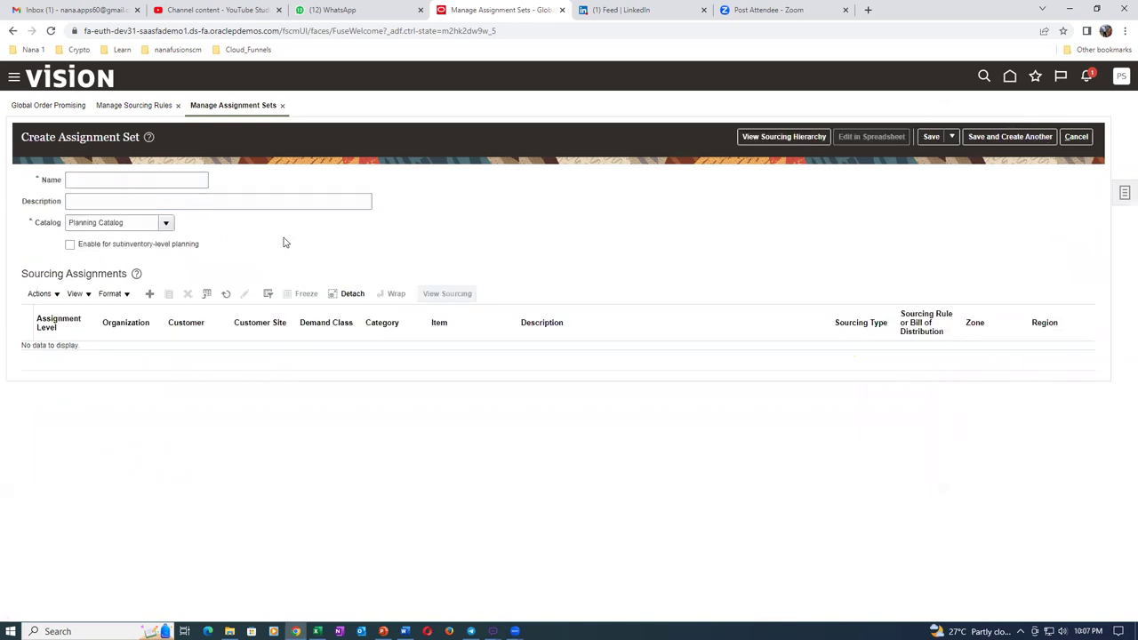
Name the assignment set t01_assign_set, copy the name into Description, and save it.
click(146, 183)
text(101)
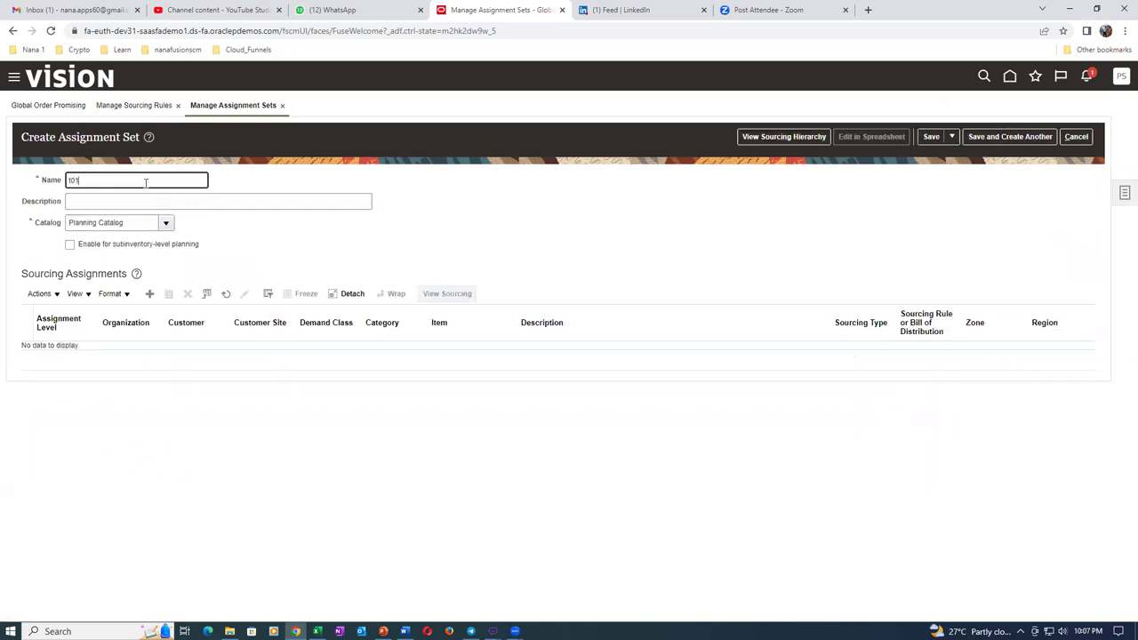
text(_assign_set)
double_click(131, 183)
key(ctrl+c)
click(86, 204)
key(ctrl+v)
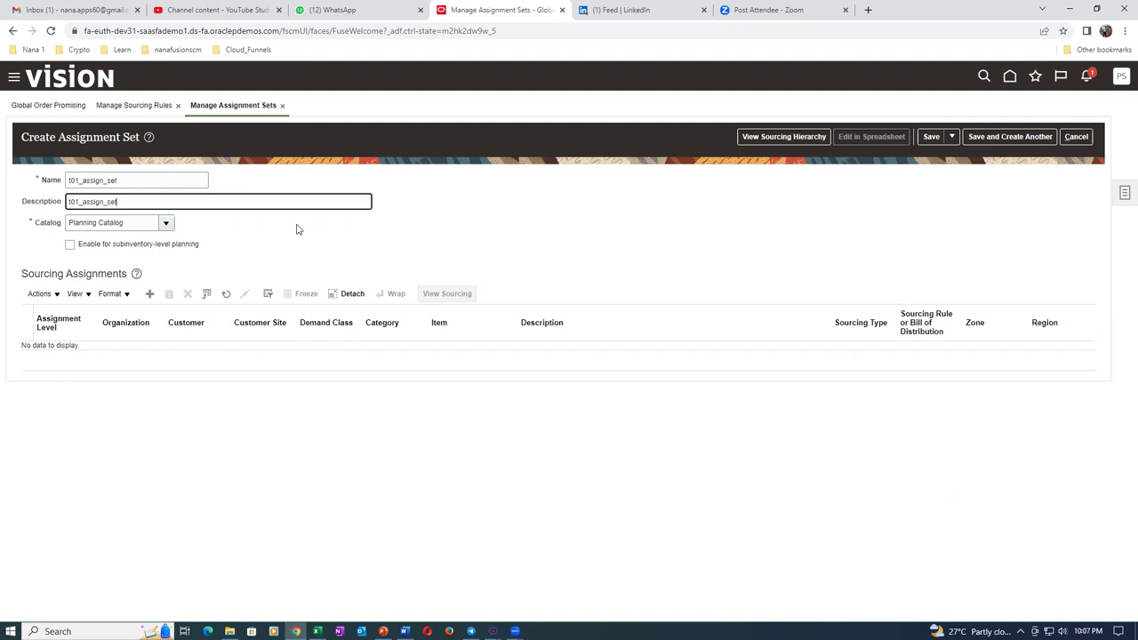
click(931, 137)
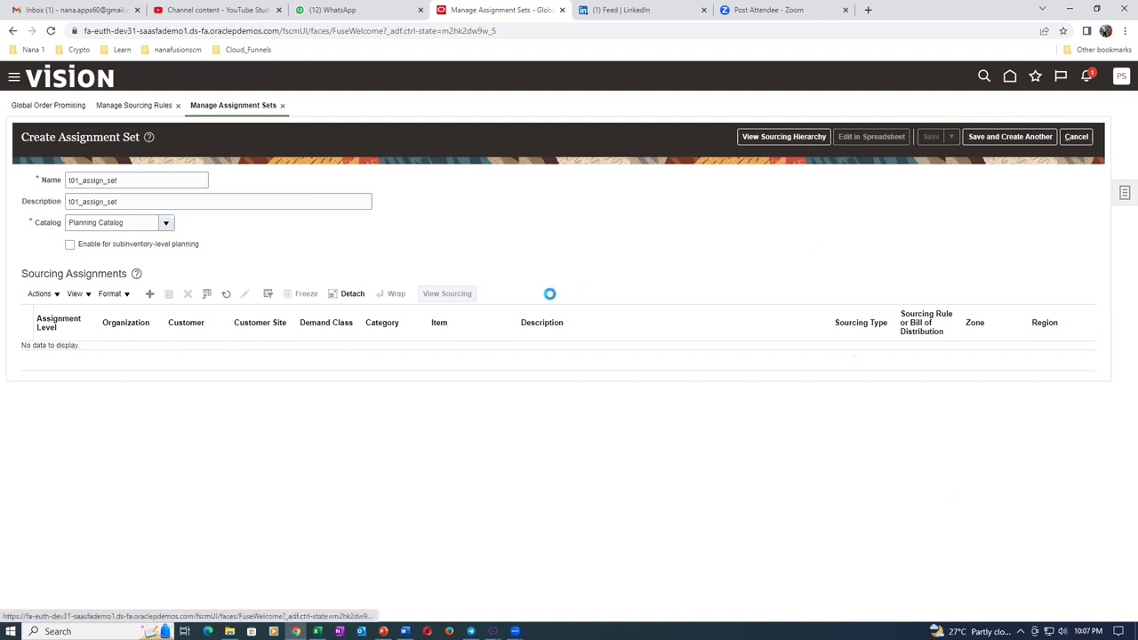
Add a sourcing assignment row at the Item level for item t01.
click(149, 303)
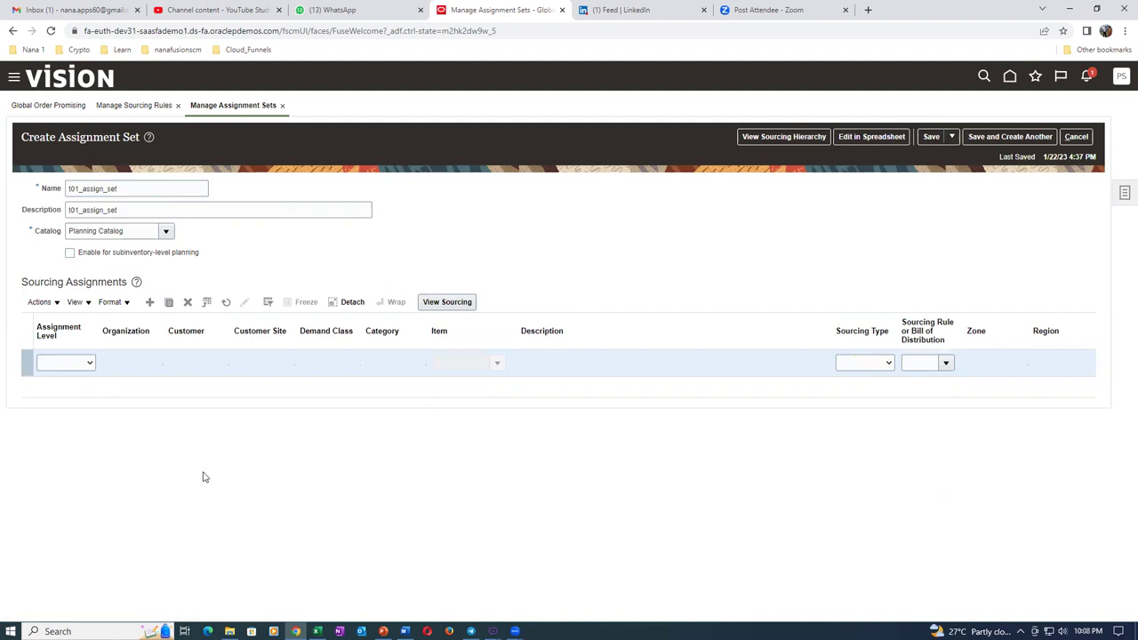
click(63, 368)
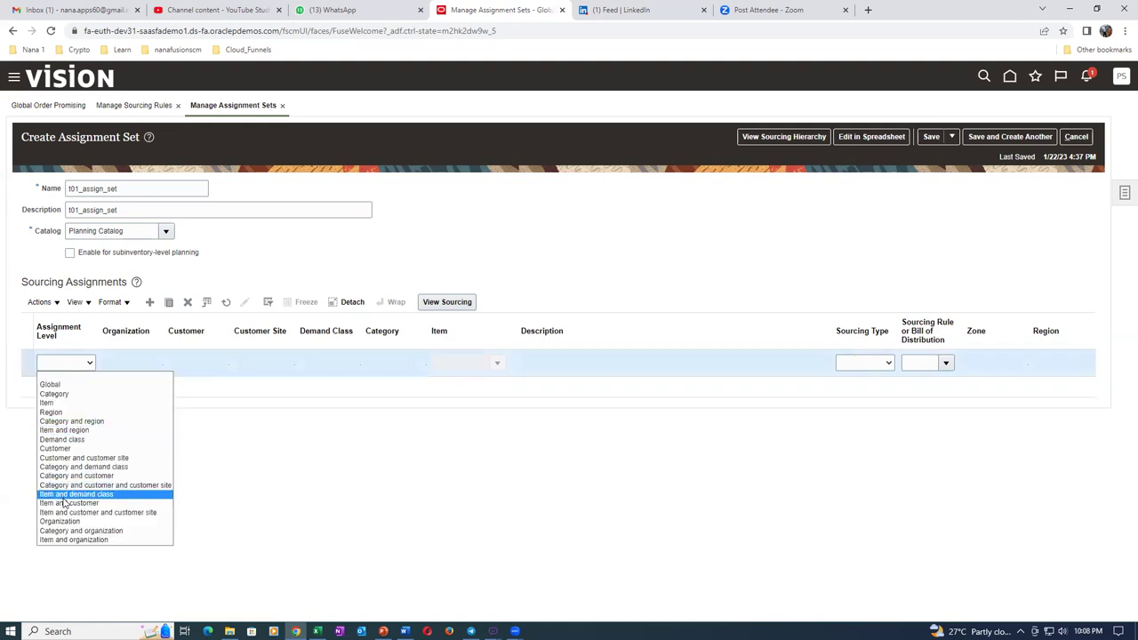
click(48, 405)
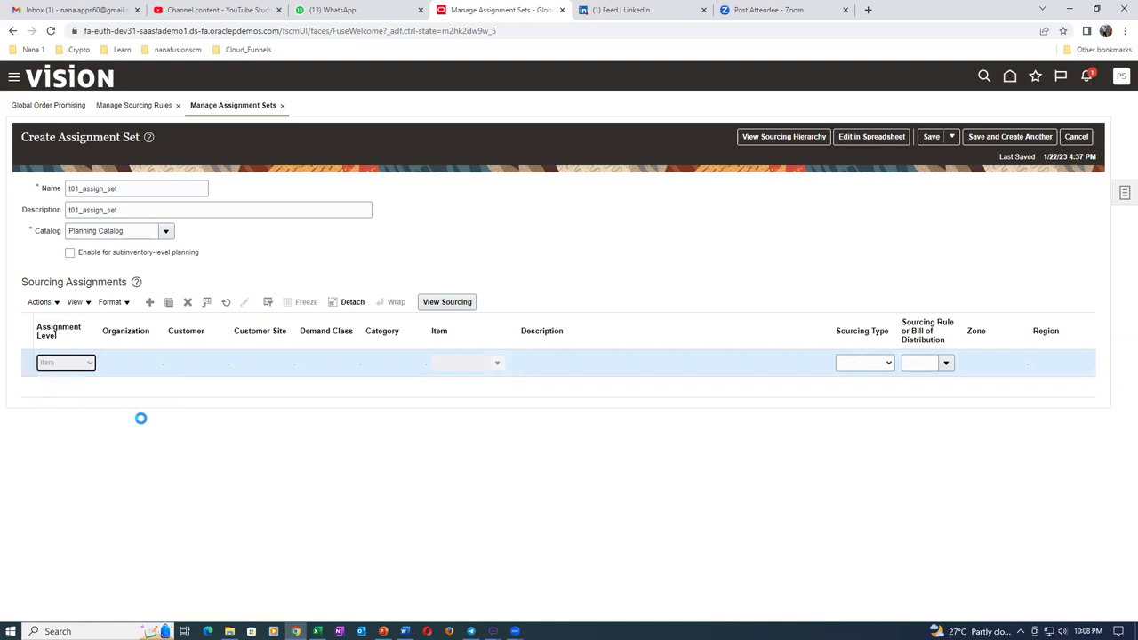
click(456, 364)
text(t01)
key(Tab)
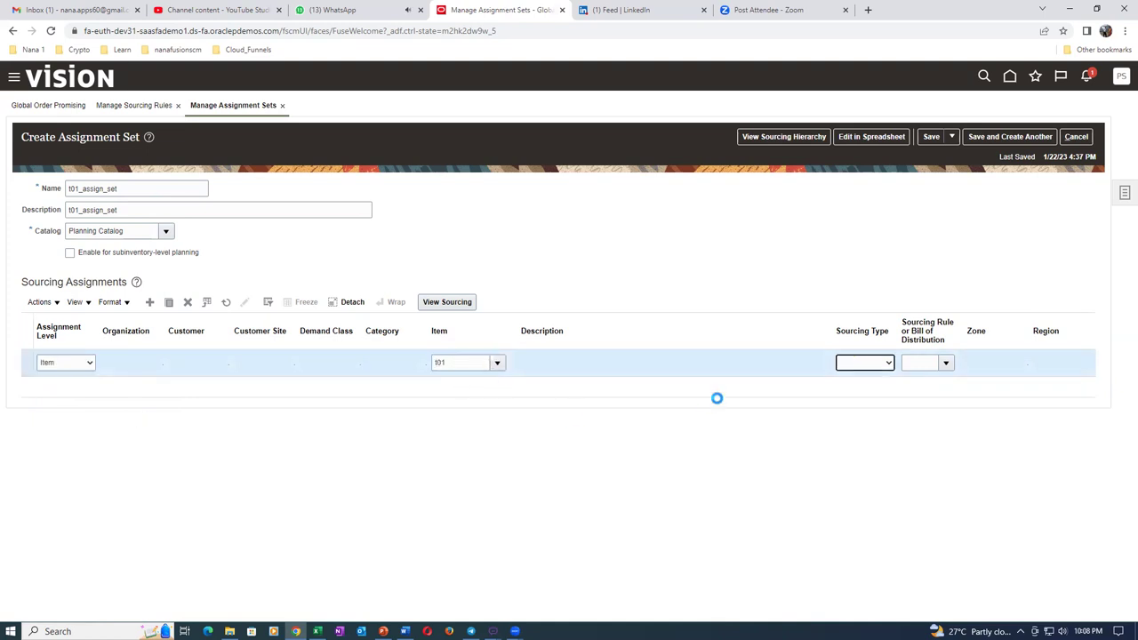
Set the assignment's sourcing type to Sourcing rule with rule t01_buy_from.
click(865, 364)
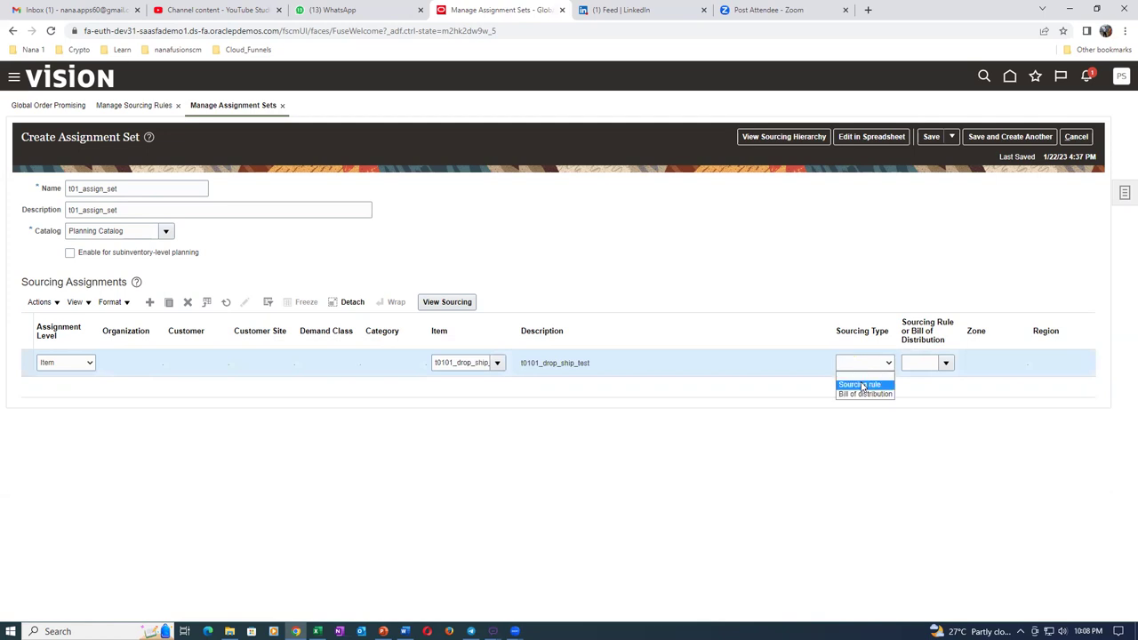
click(860, 384)
click(915, 363)
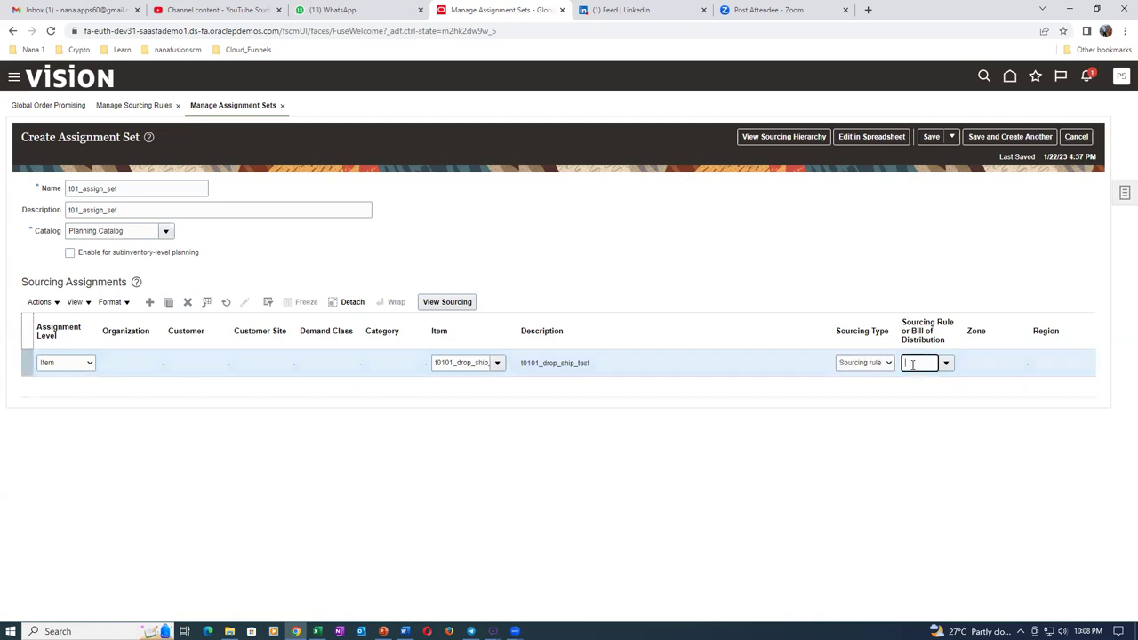
text(t01)
key(Tab)
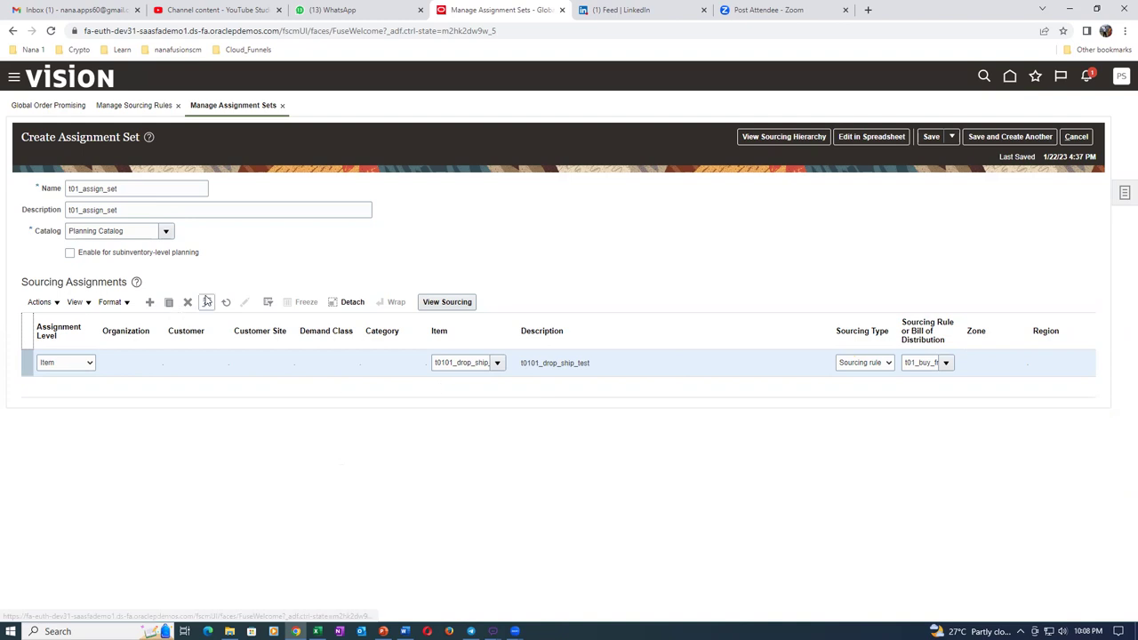
click(135, 231)
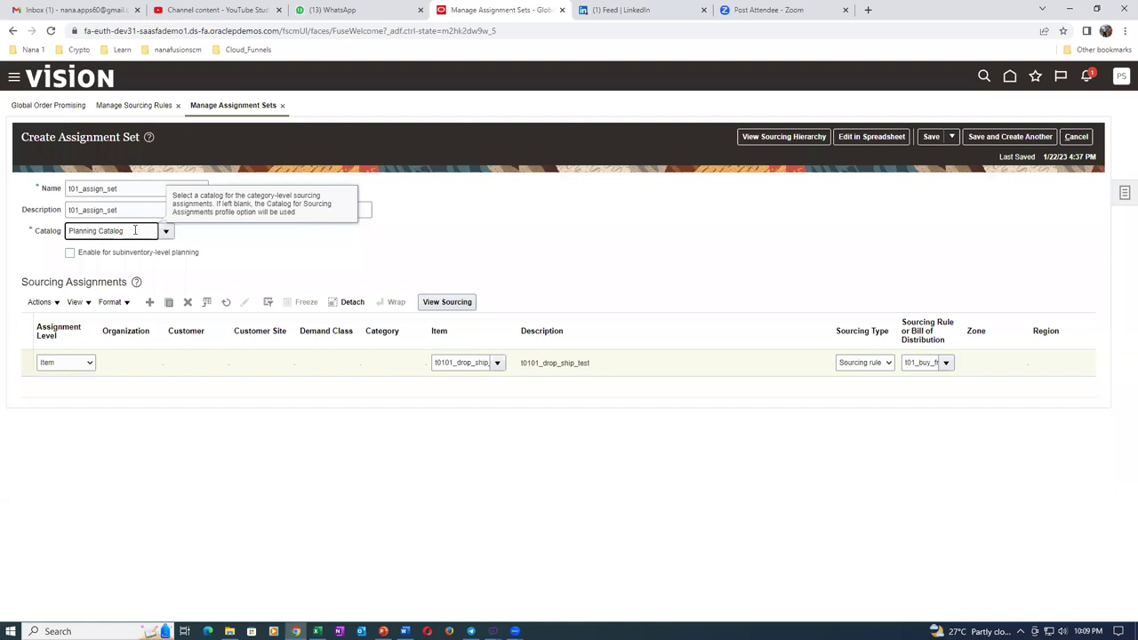
click(237, 262)
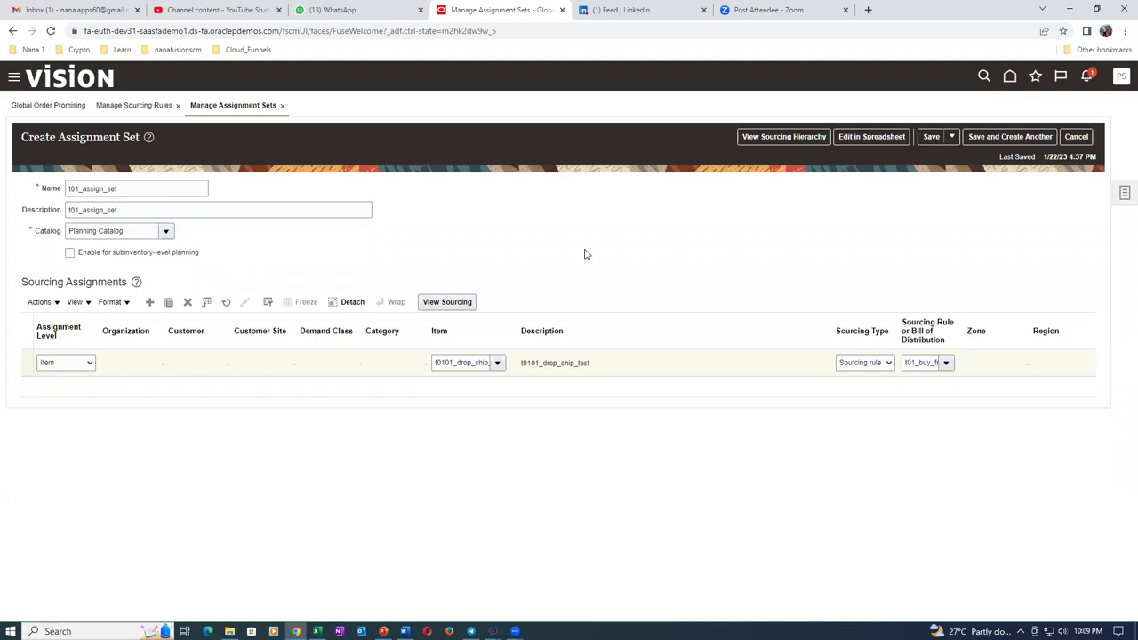
click(951, 137)
Save and close the t01_assign_set assignment set and the assignment sets page.
click(959, 160)
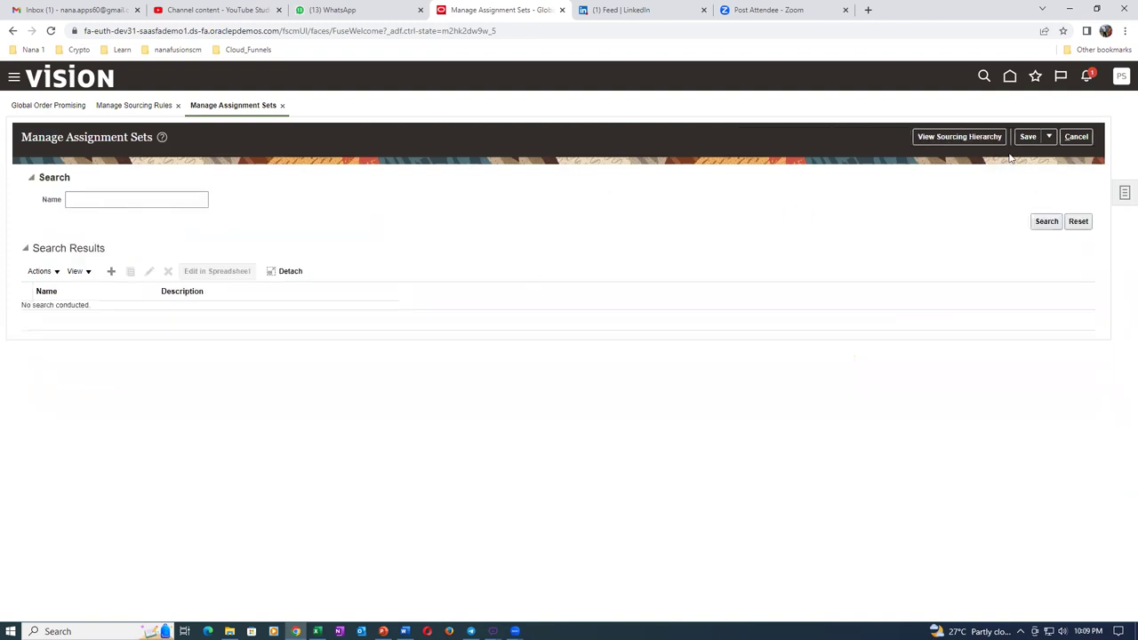
click(1050, 136)
click(1042, 156)
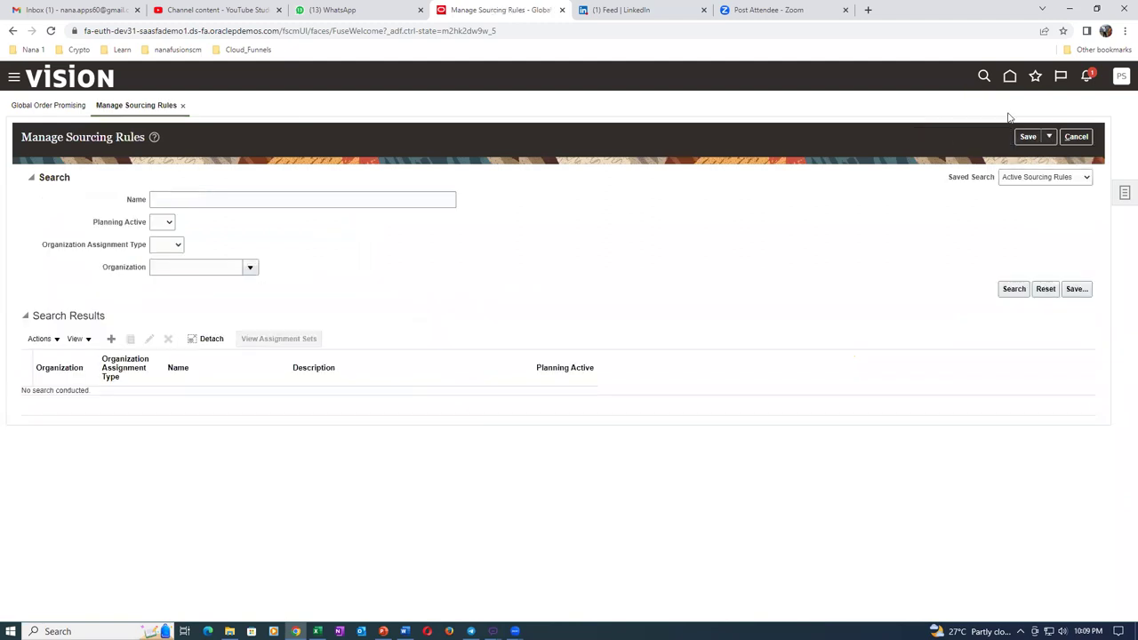
Go to Setup and Maintenance and open its task search.
click(1123, 78)
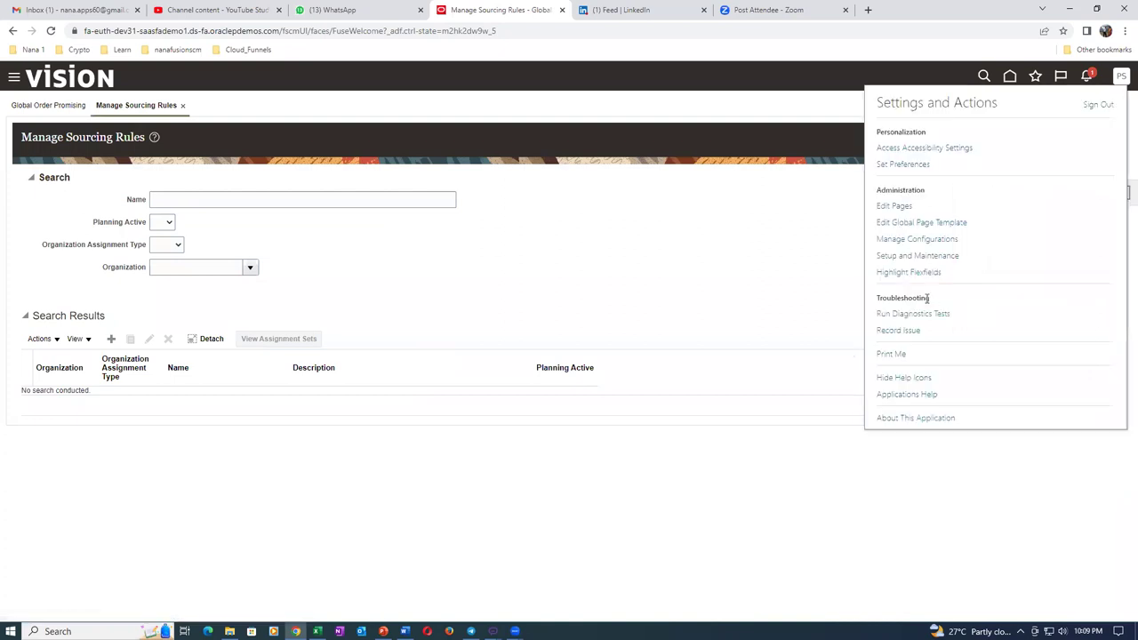
click(918, 257)
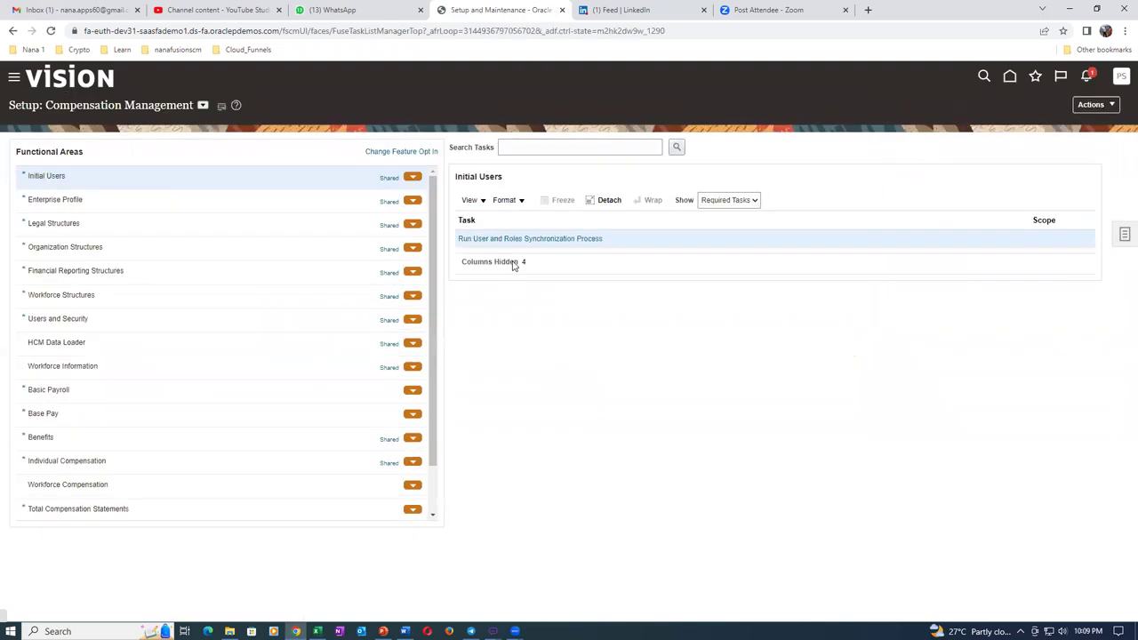
click(1124, 236)
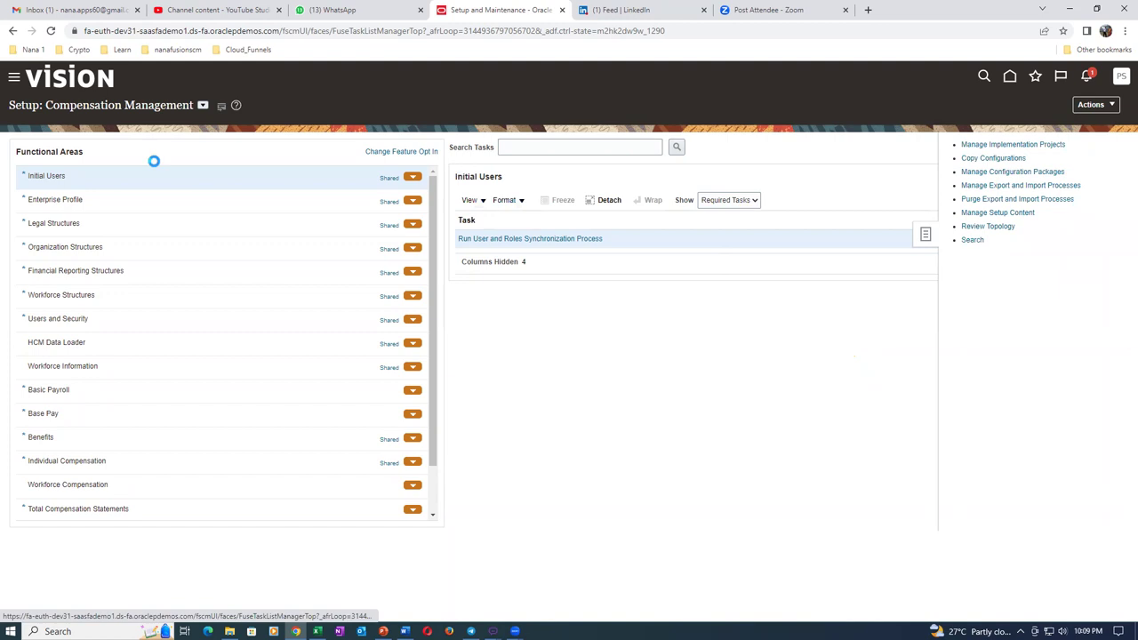
click(265, 149)
Search tasks for 'man%admin%profile%' and open Manage Administrator Profile Values.
text(man%admin)
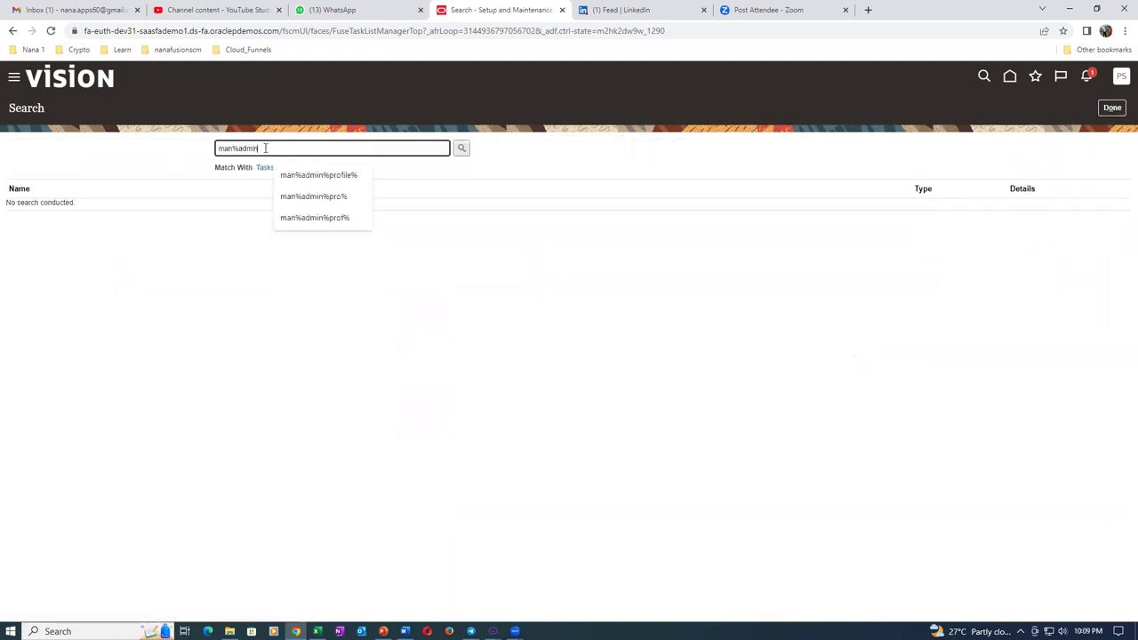
text(%profile)
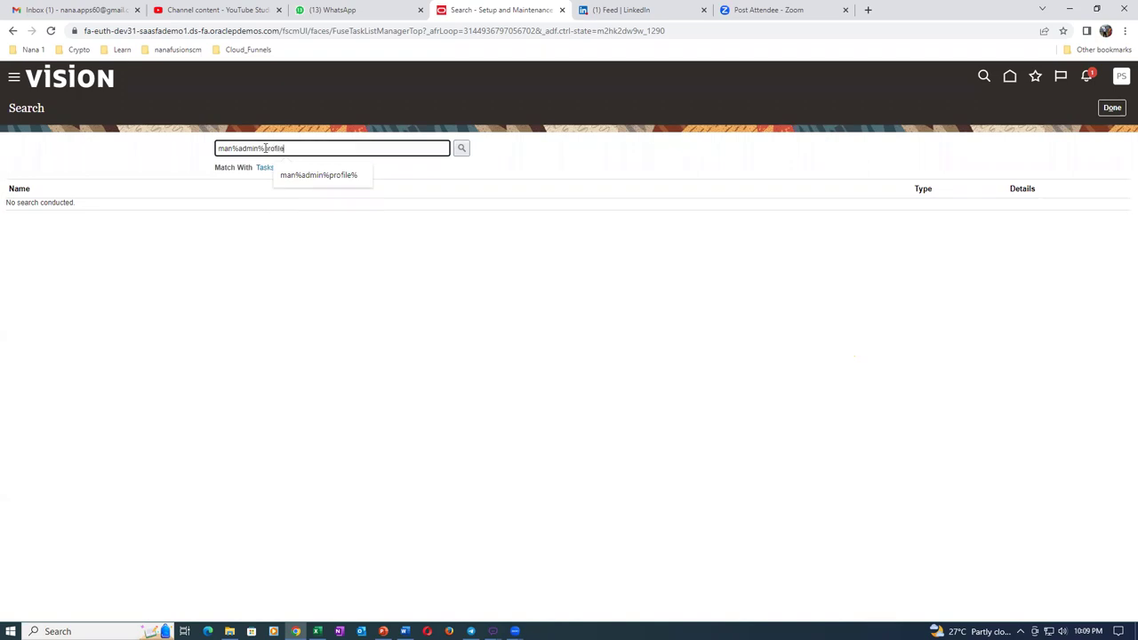
text(%)
key(Return)
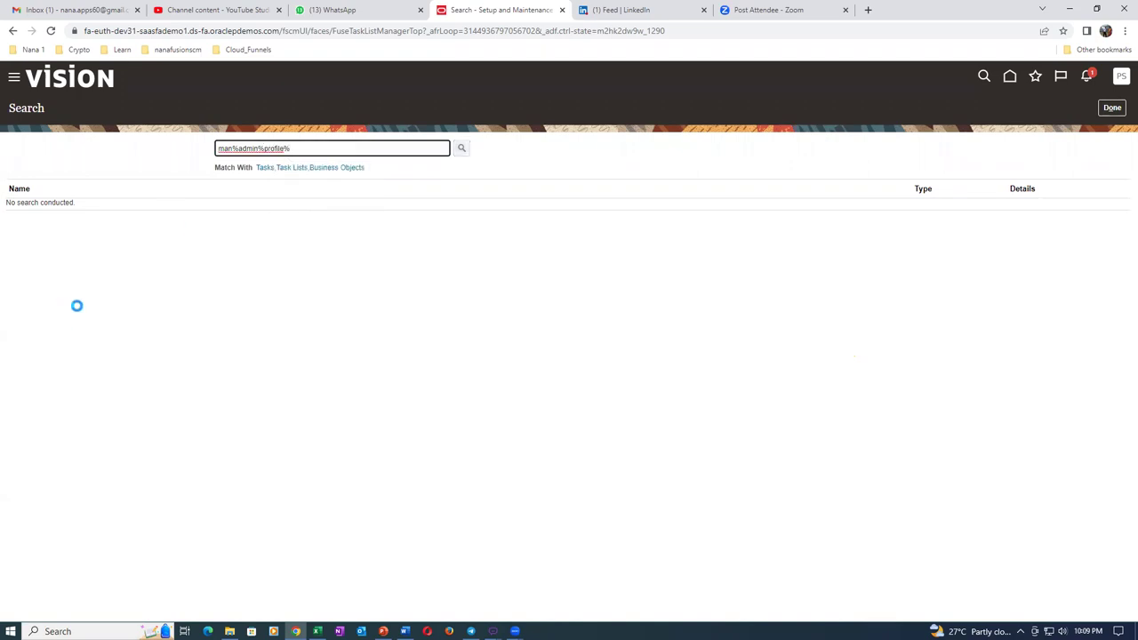
click(64, 208)
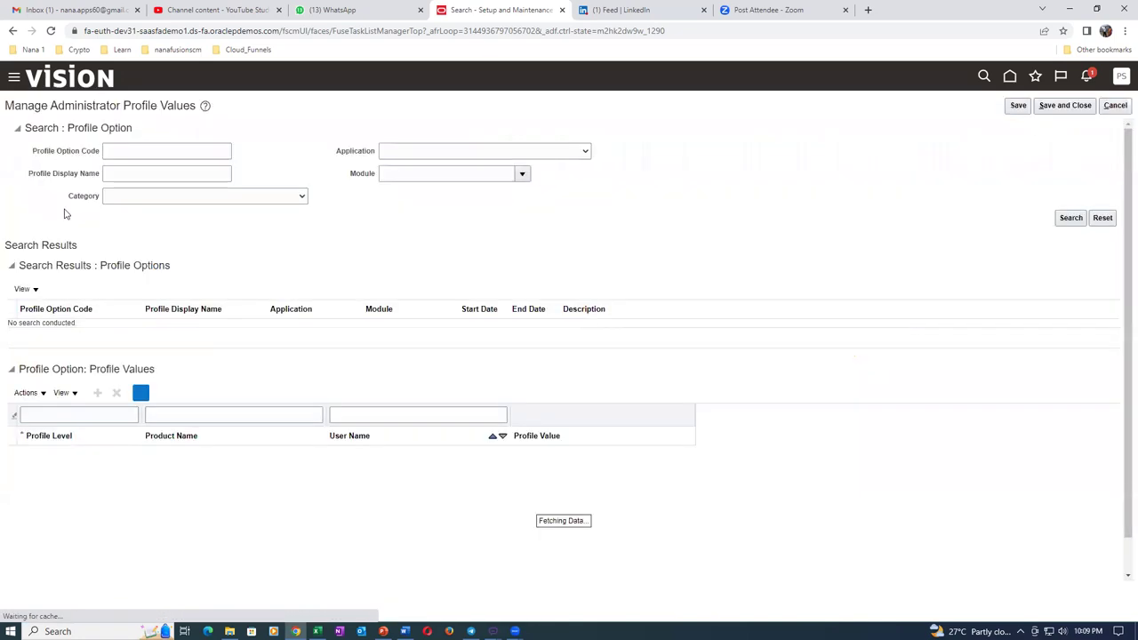
Find profile 'MSF%DEF%', set its Site value to t01_assign_set, and save and close.
click(135, 152)
text(MSF)
text(%DEF%)
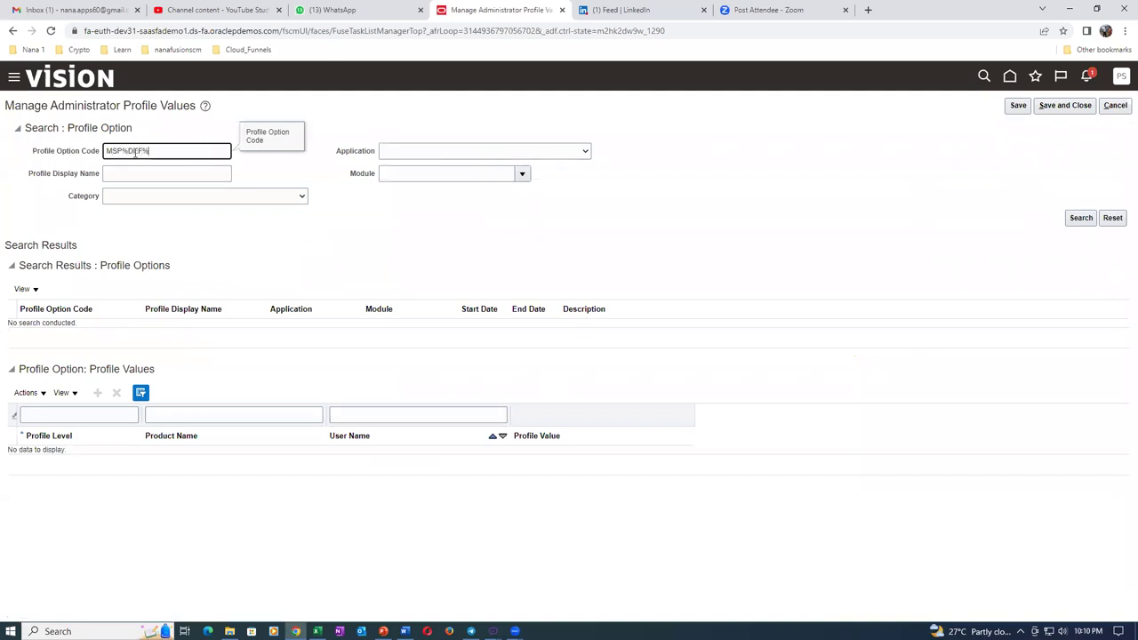
key(Return)
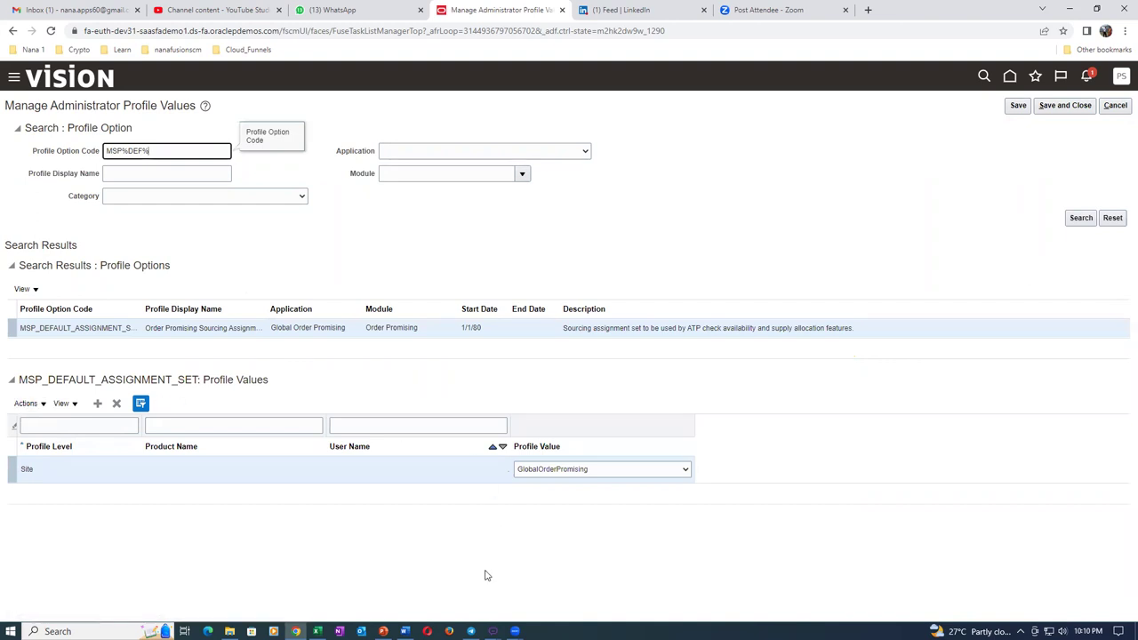
click(613, 472)
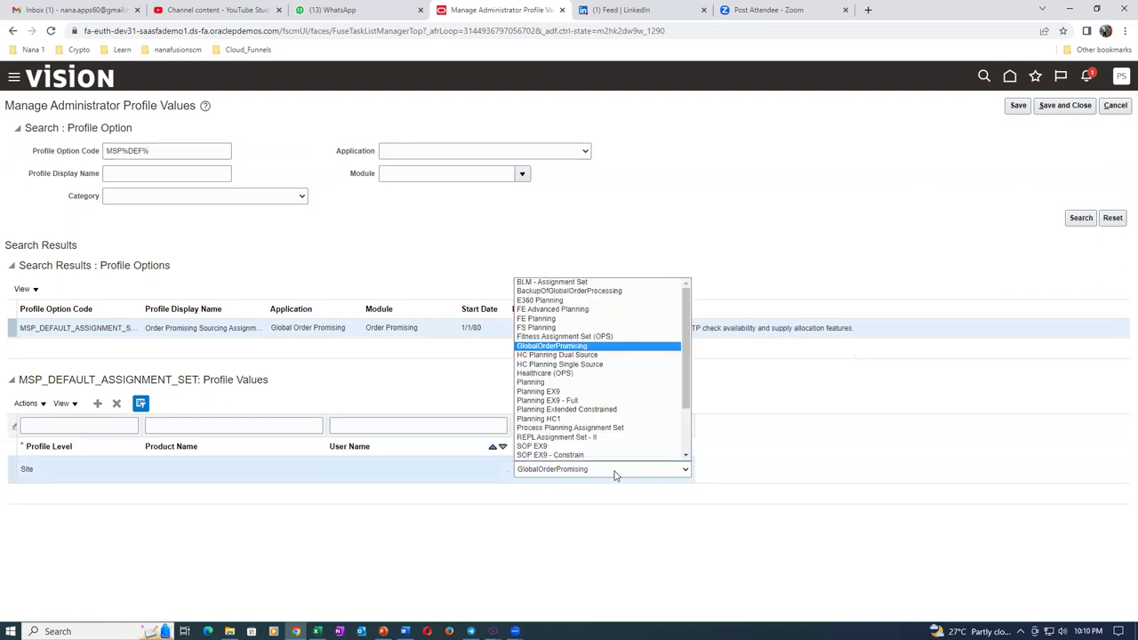
scroll(612, 475, down, 2)
drag(688, 409, 693, 452)
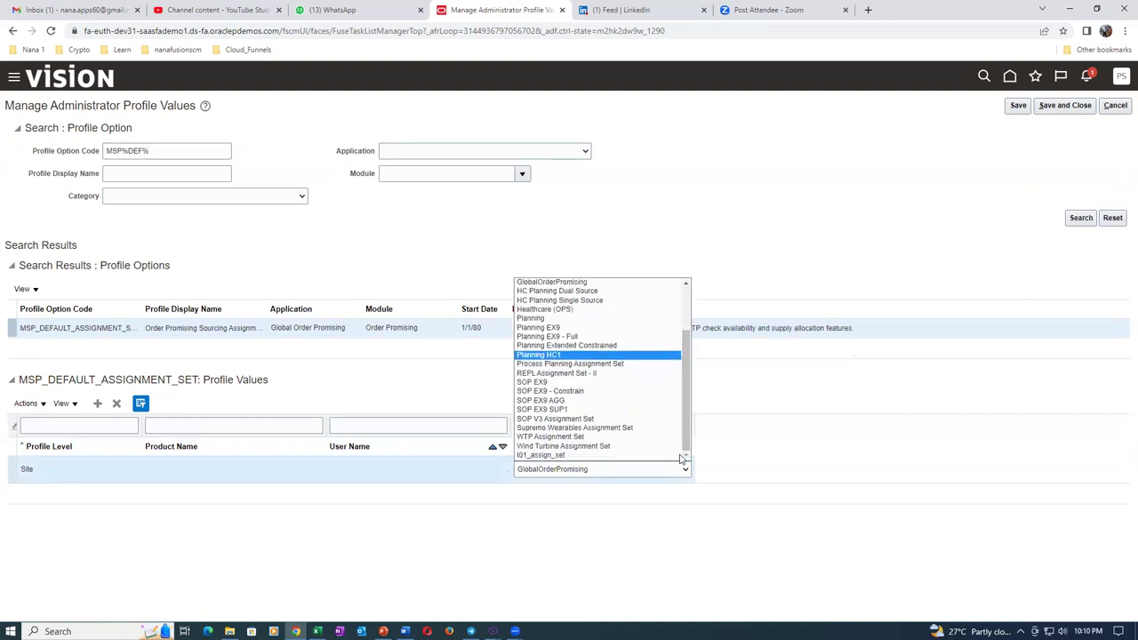
click(640, 456)
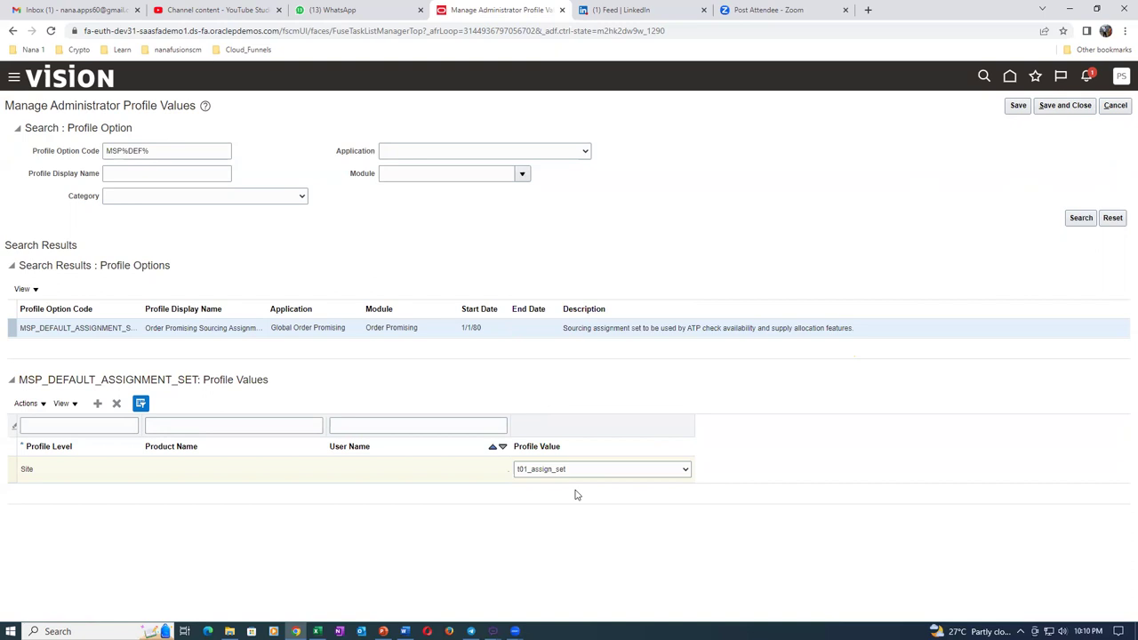
click(1073, 108)
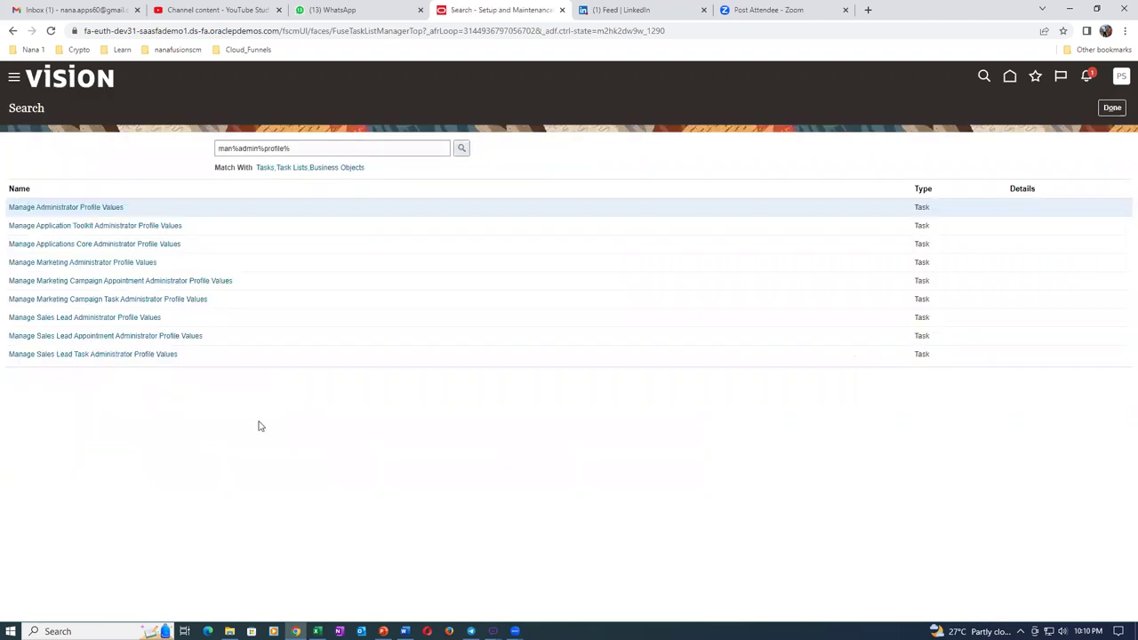
Finish setup, then open Plan Inputs from the home page's Supply Chain Planning section.
click(1113, 108)
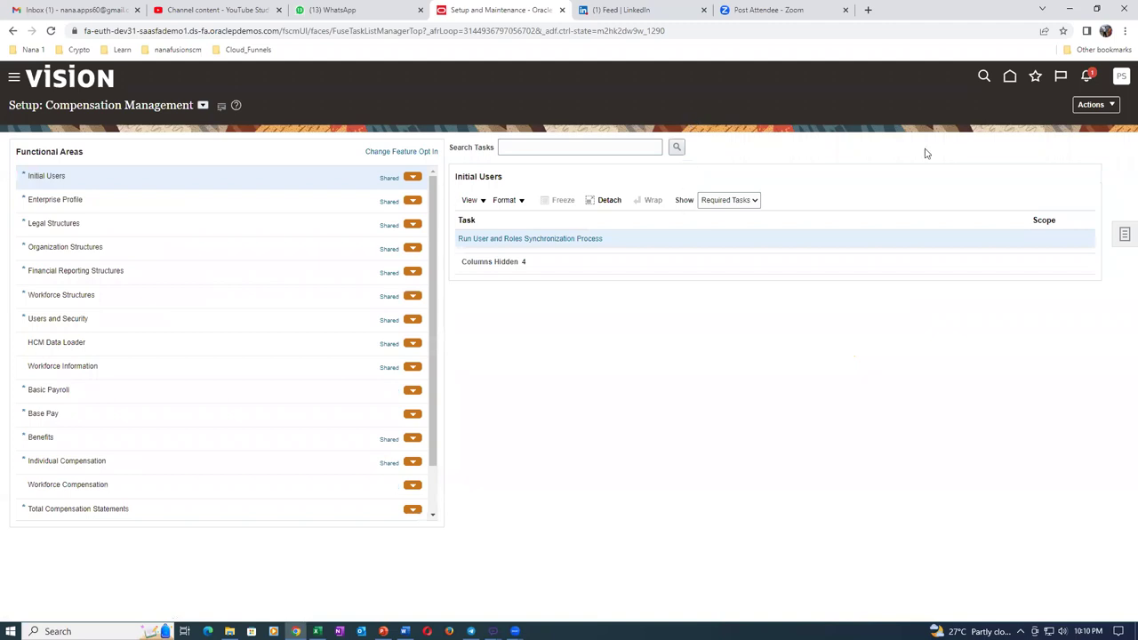
click(1010, 76)
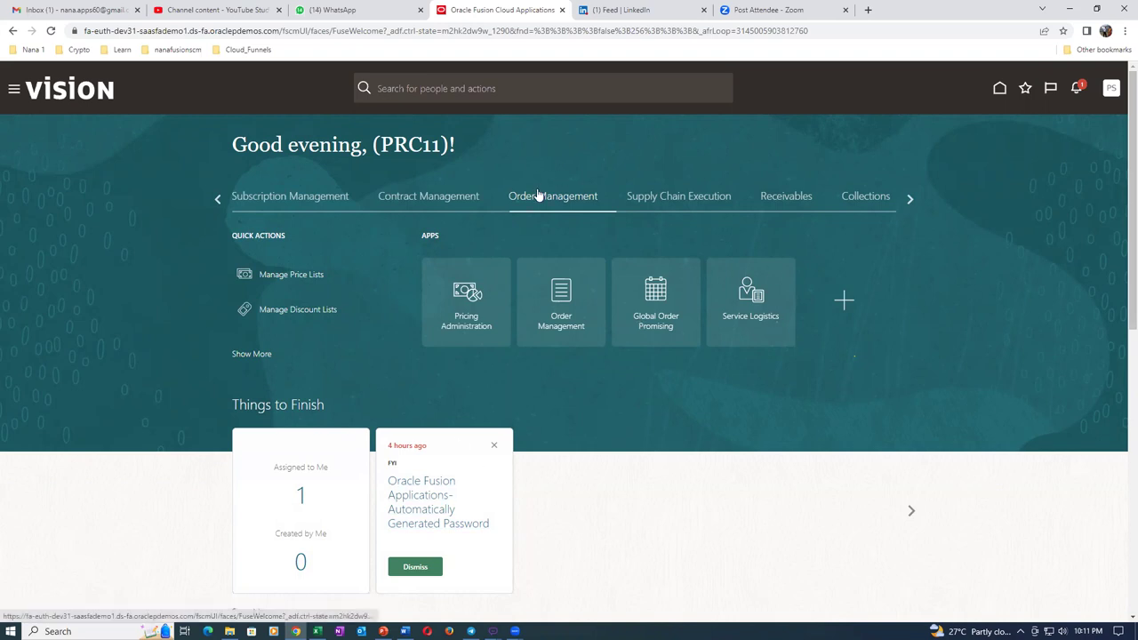
click(908, 200)
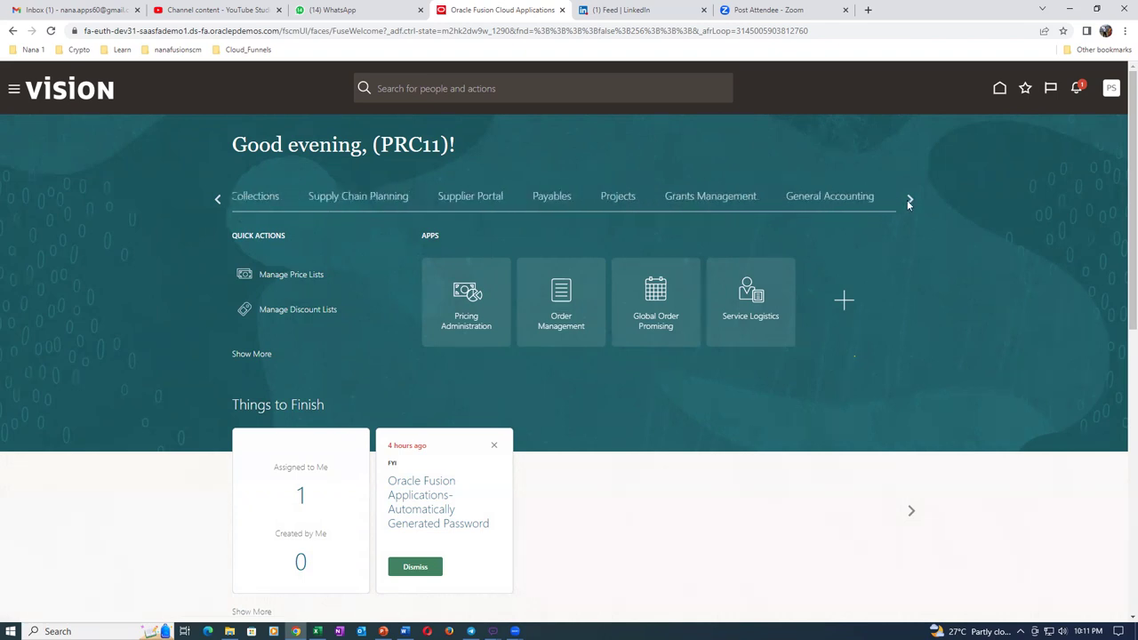
click(354, 197)
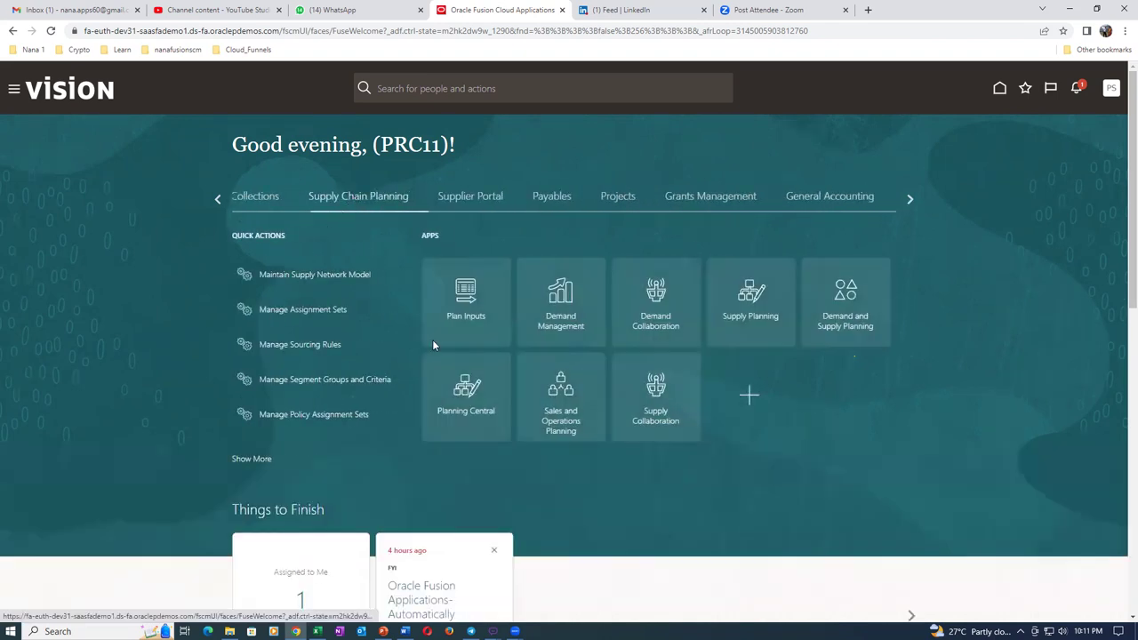
click(476, 313)
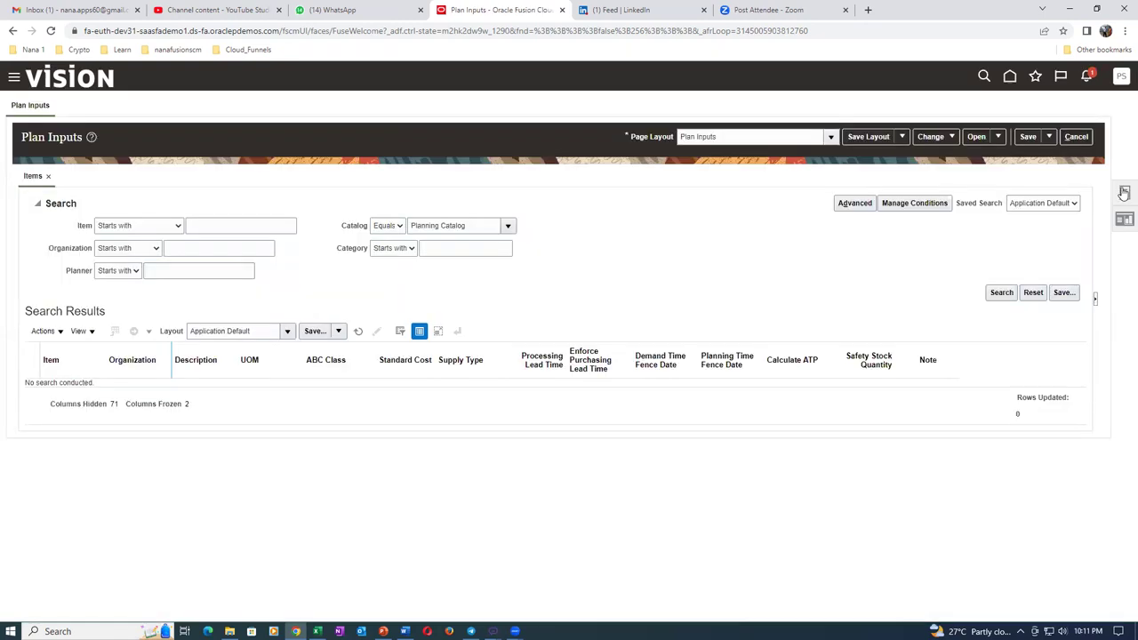
Open Collect Planning Data with Source System OPS and Collection Type Targeted.
click(1125, 193)
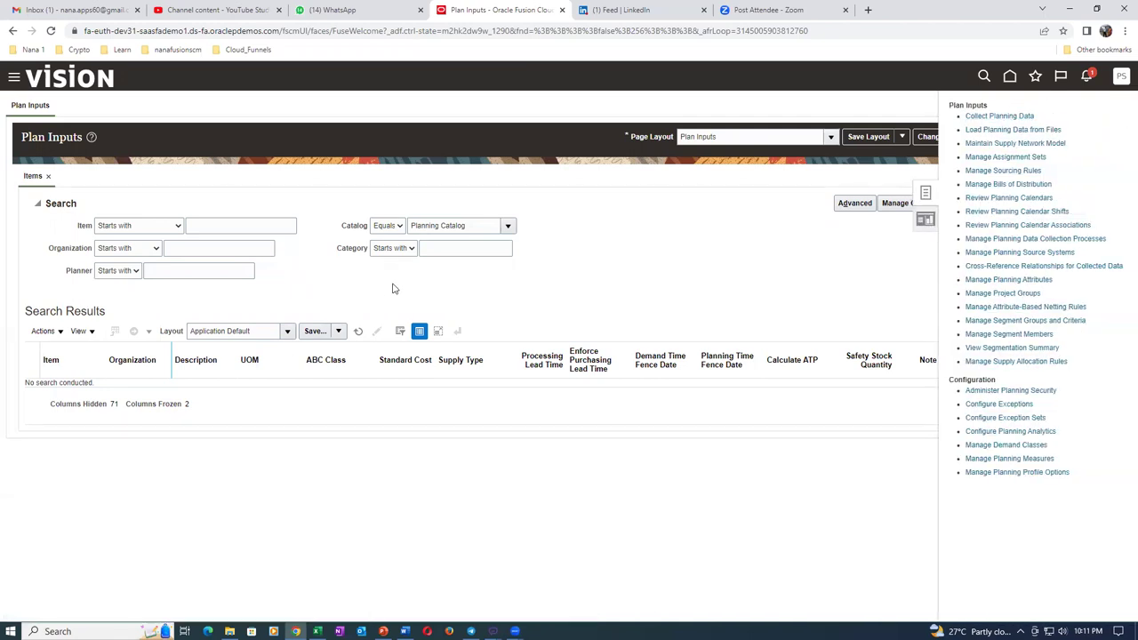
click(1014, 122)
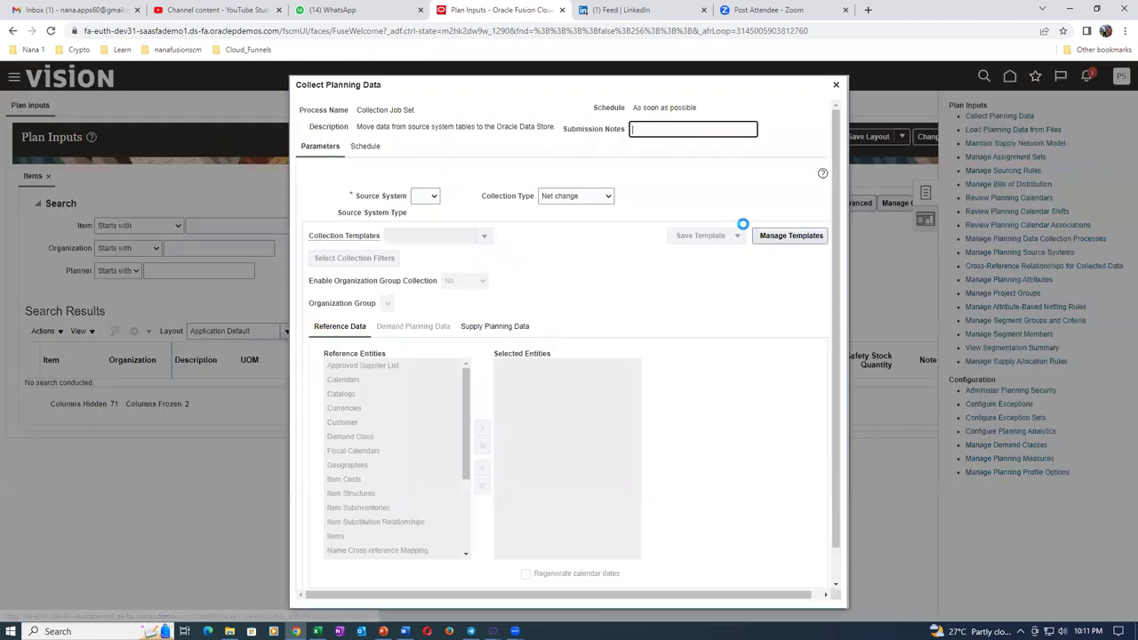
click(429, 198)
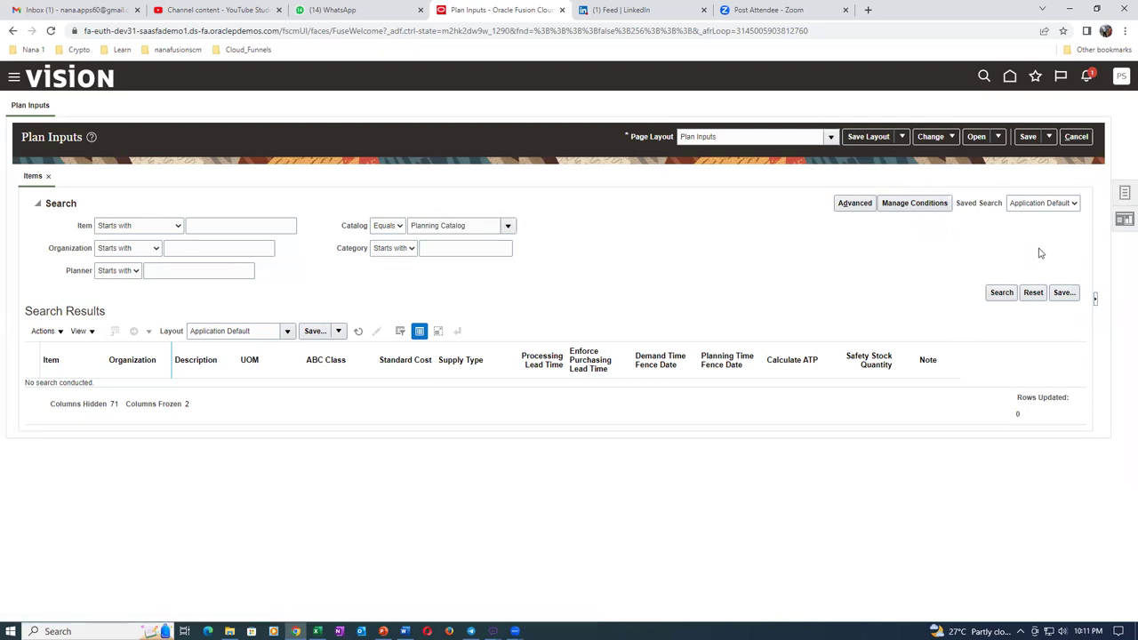
click(1125, 193)
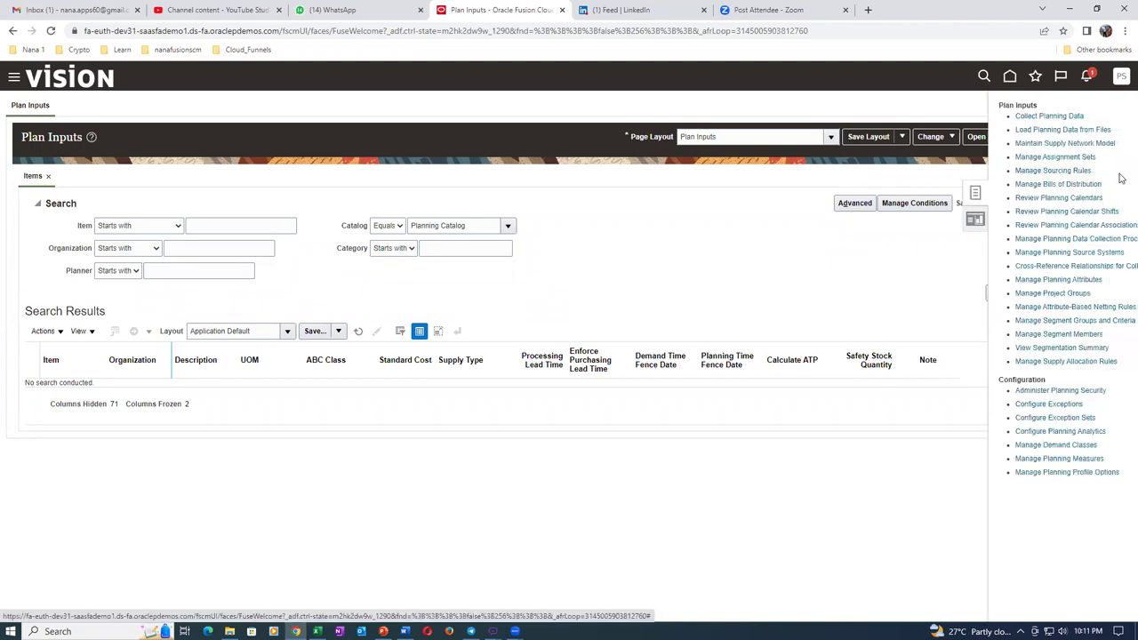
click(980, 117)
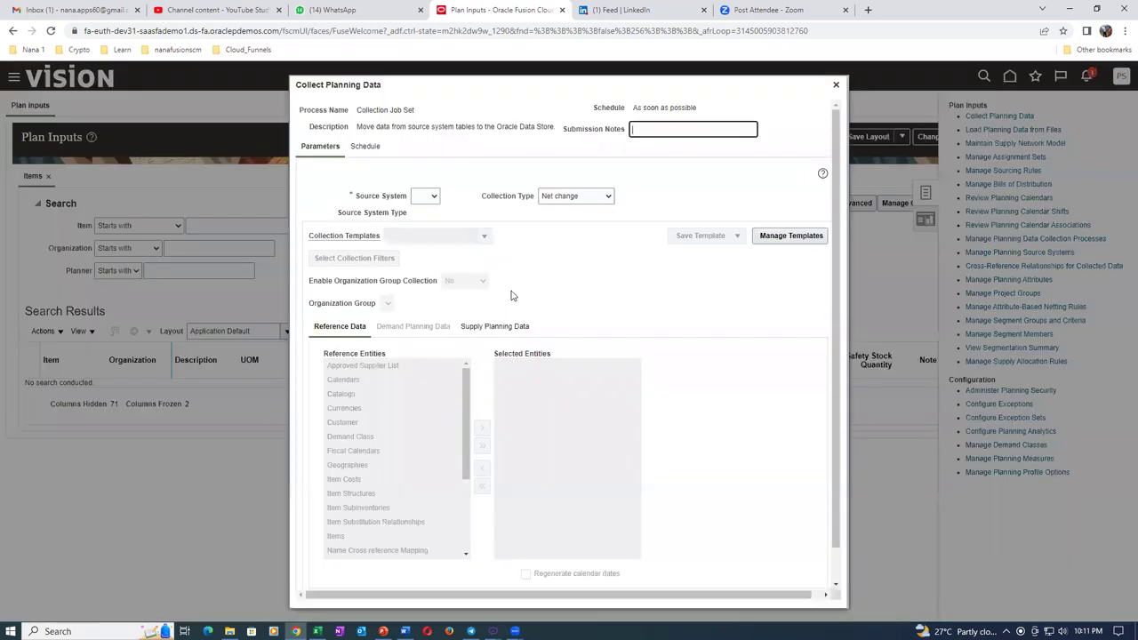
click(433, 195)
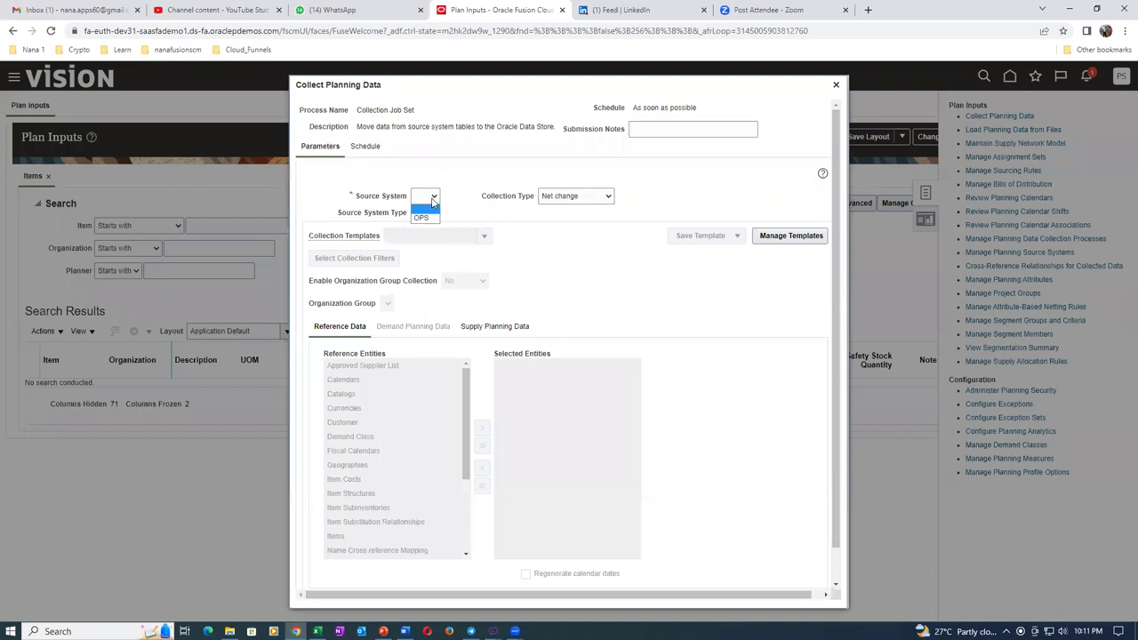
click(424, 218)
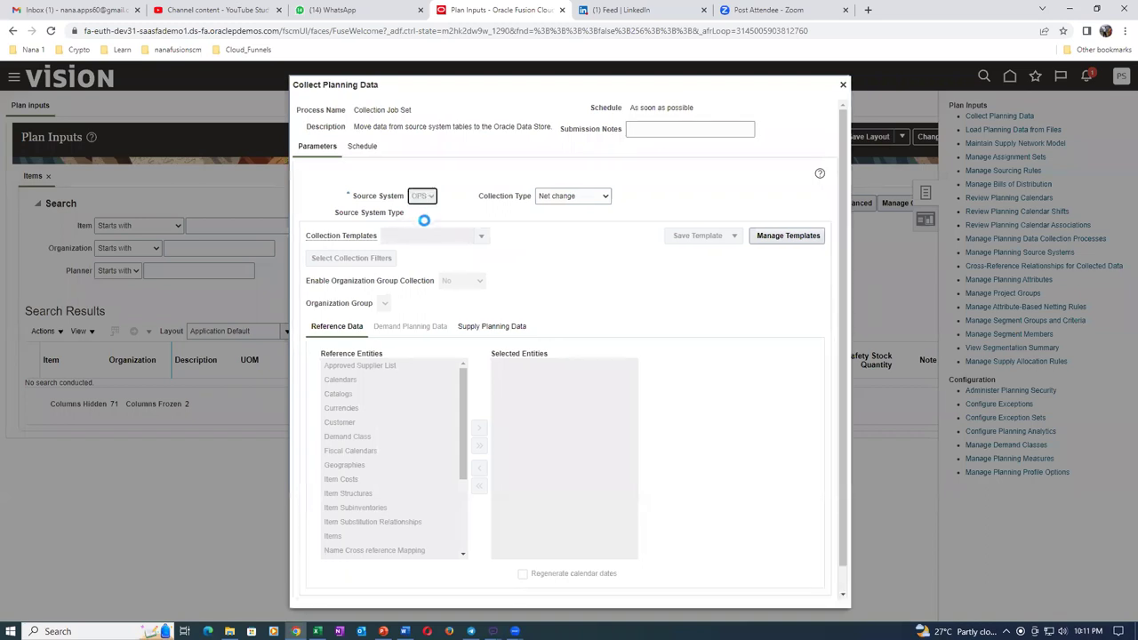
click(573, 199)
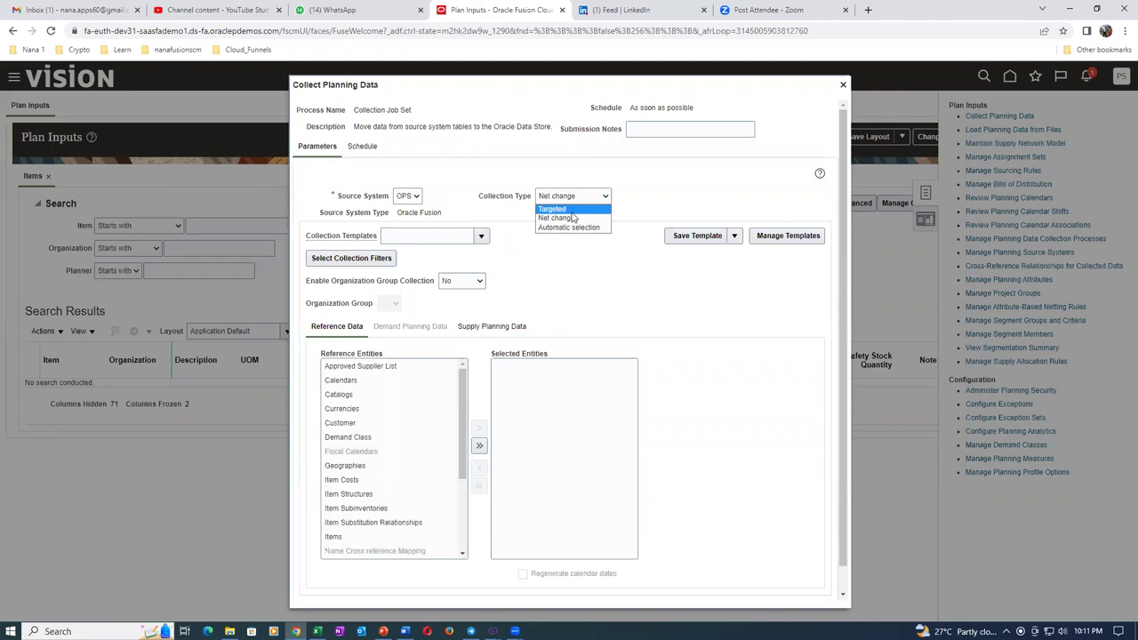
click(571, 211)
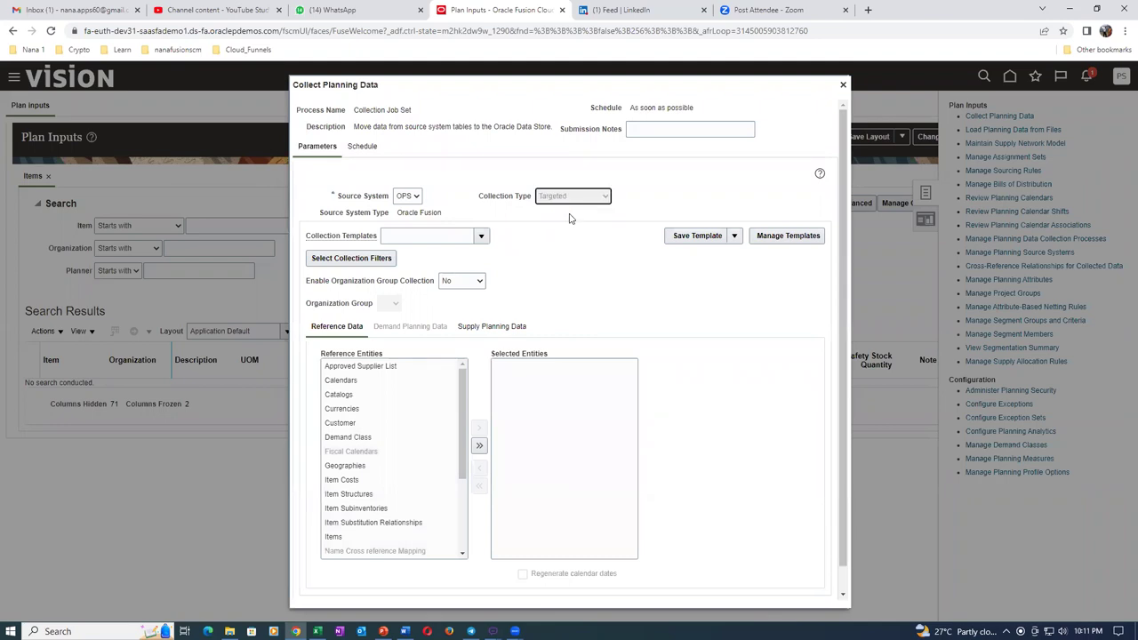
Select Order Orchestration Reference Objects, submit the collection, and acknowledge the confirmation.
scroll(401, 471, down, 2)
click(403, 481)
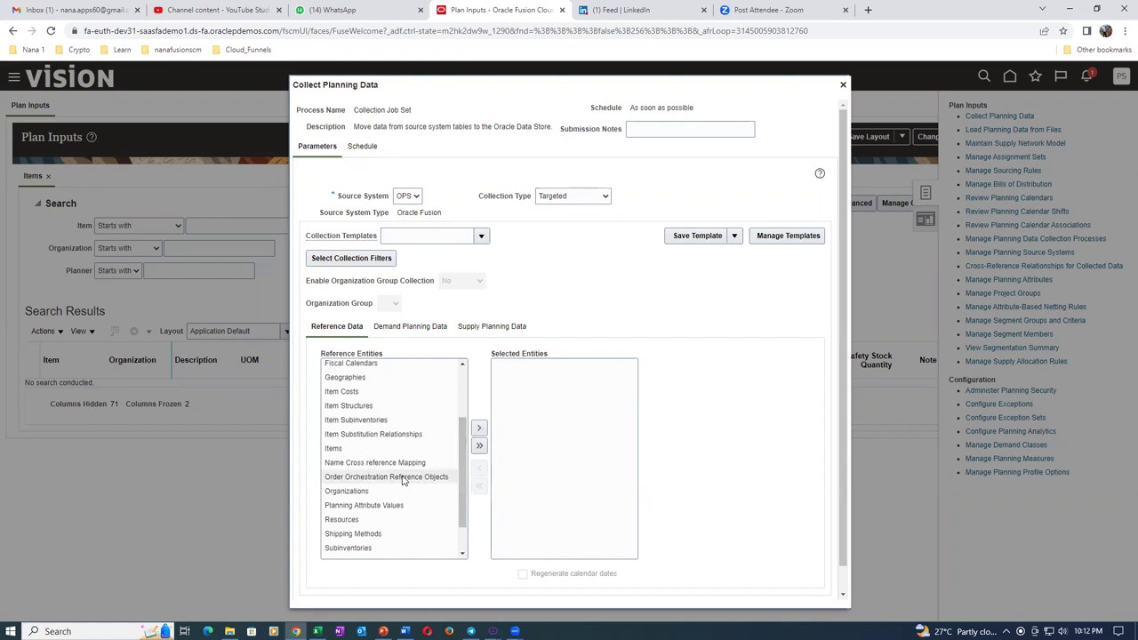
click(480, 428)
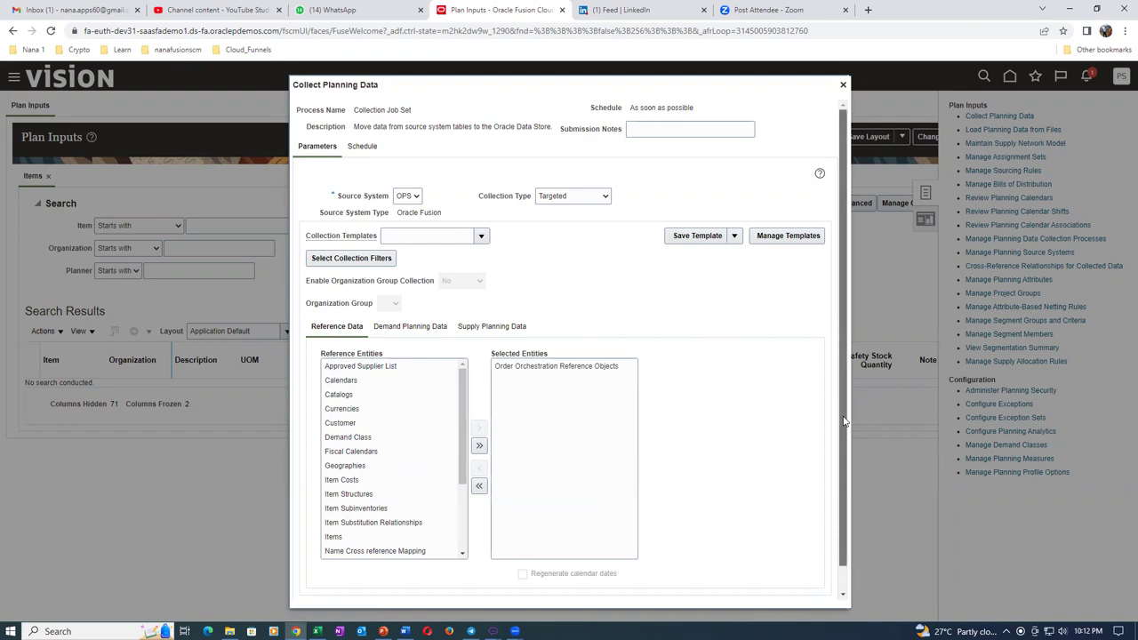
scroll(861, 451, down, 1)
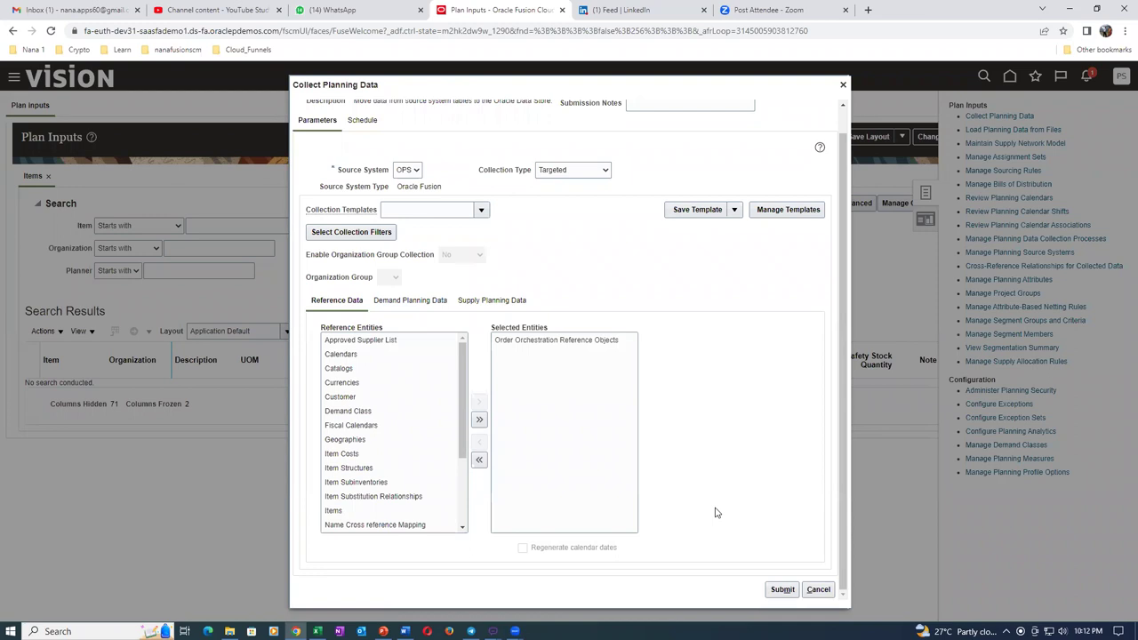
click(780, 591)
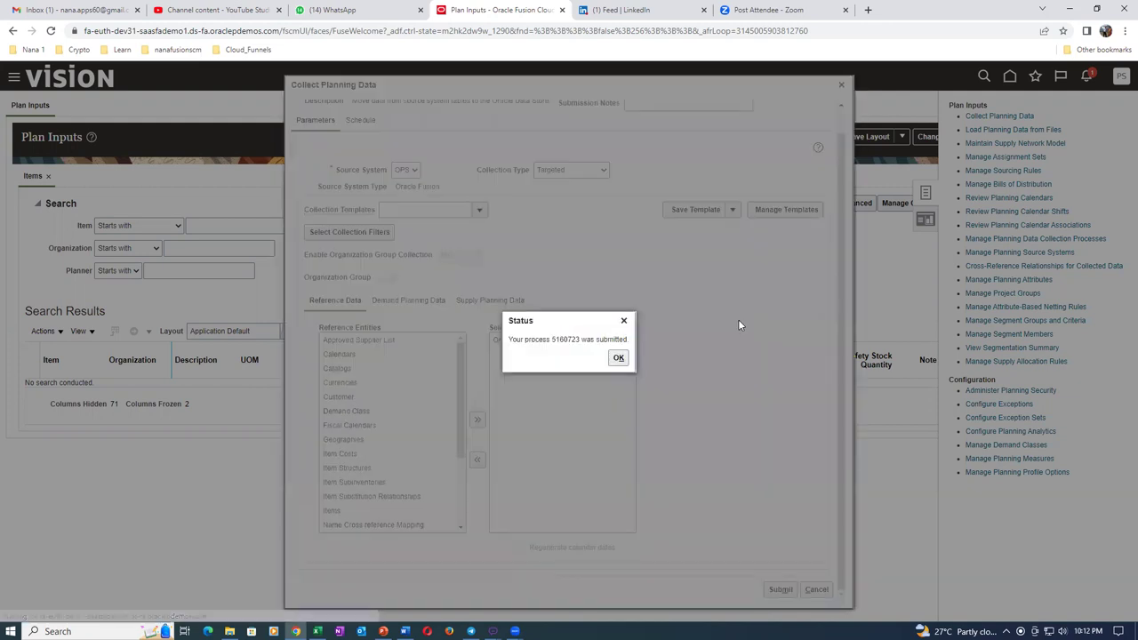
click(616, 359)
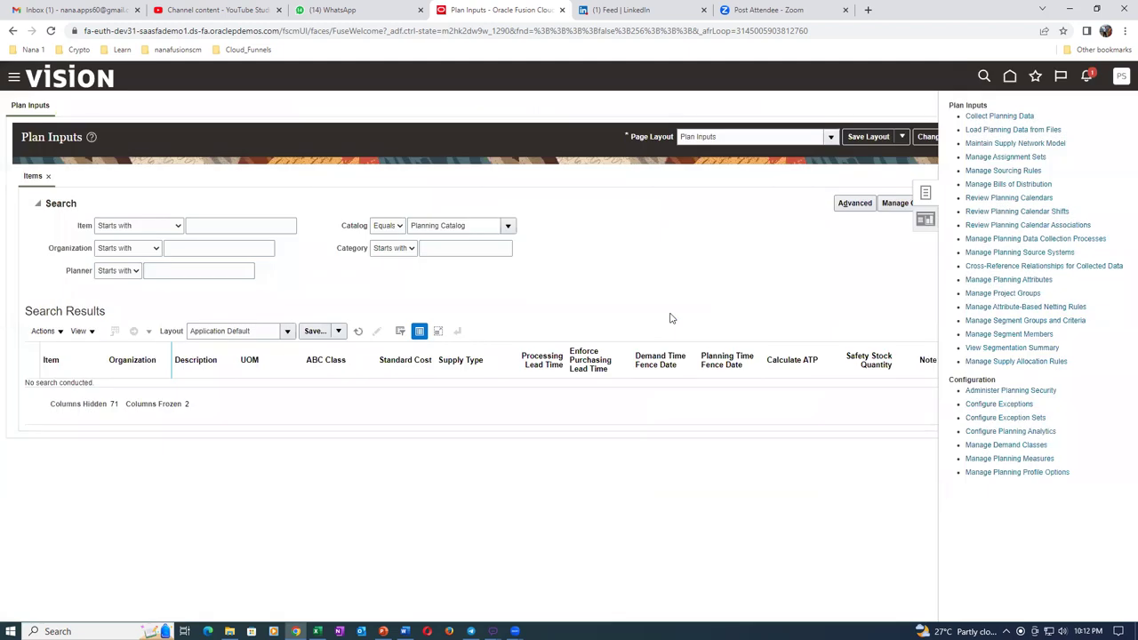
Close the planning tasks list and open Order Management from the home page's Order Management tab.
click(685, 251)
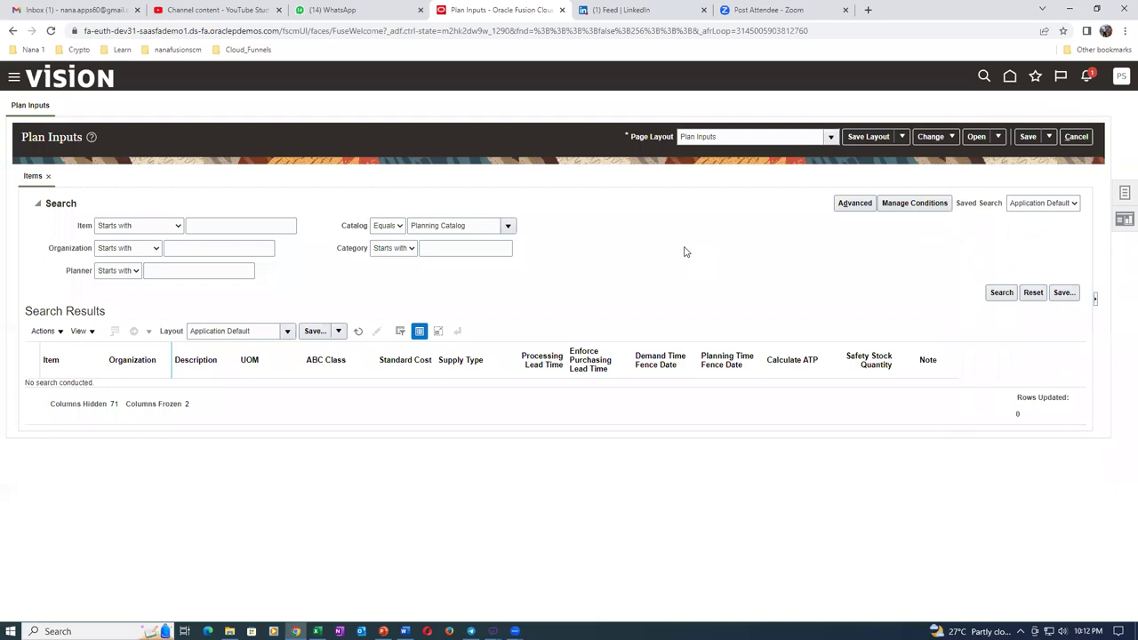
click(1010, 78)
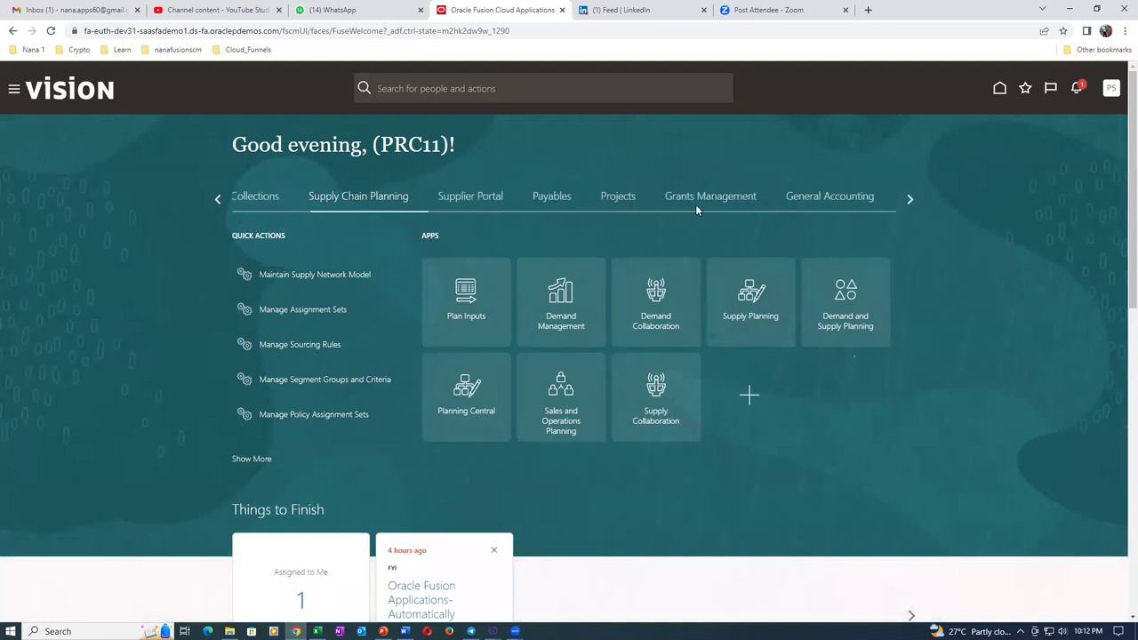
click(910, 199)
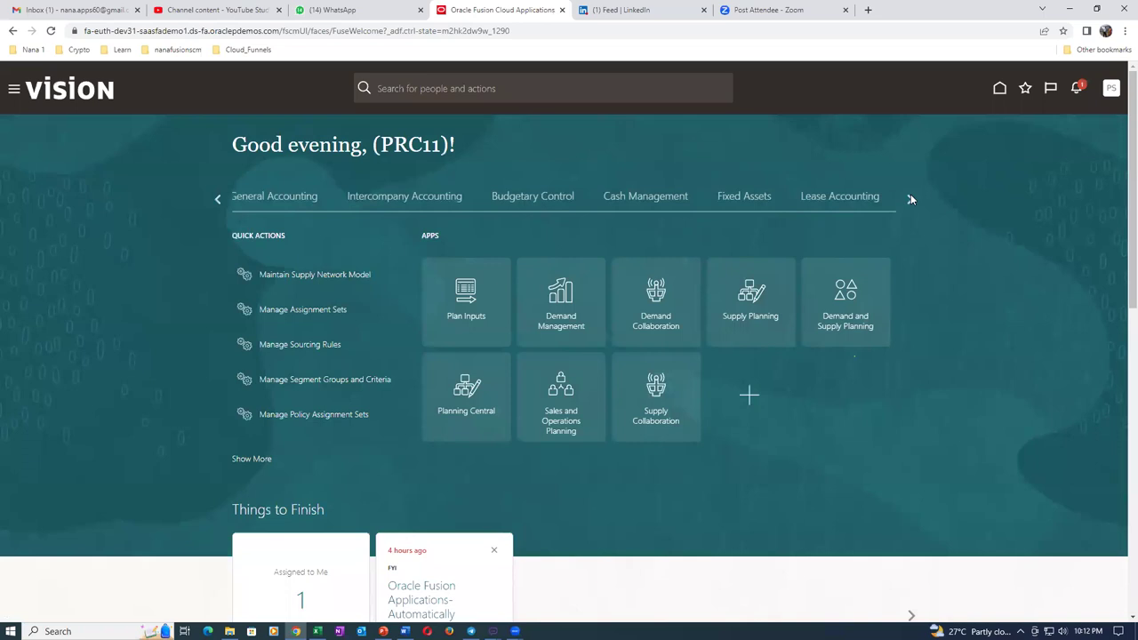
click(911, 200)
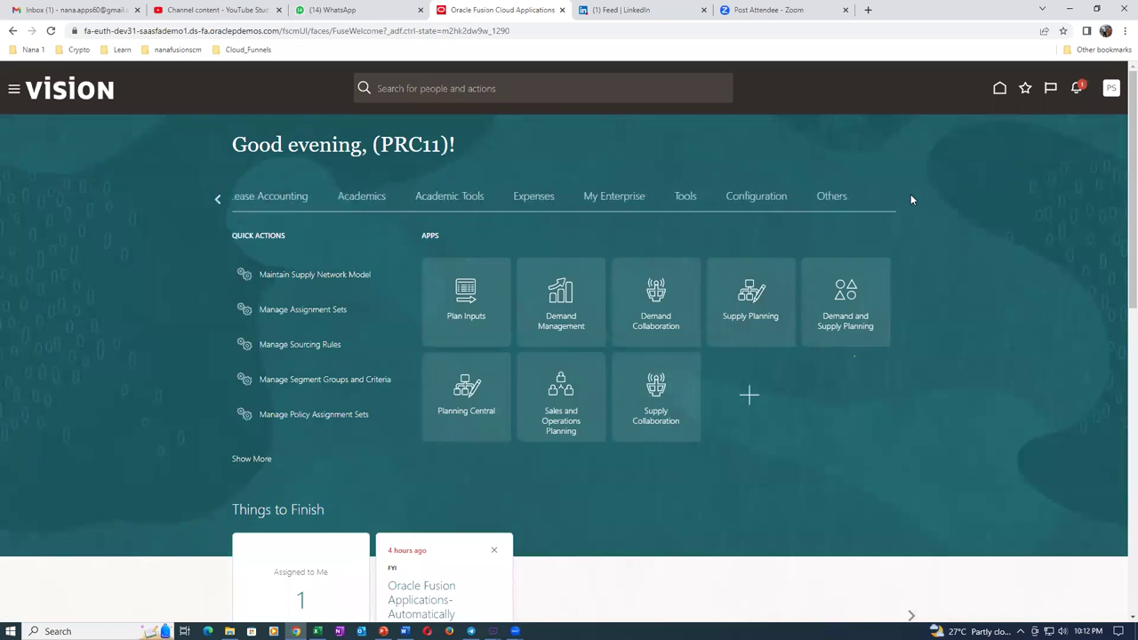
click(218, 199)
click(218, 199)
click(218, 198)
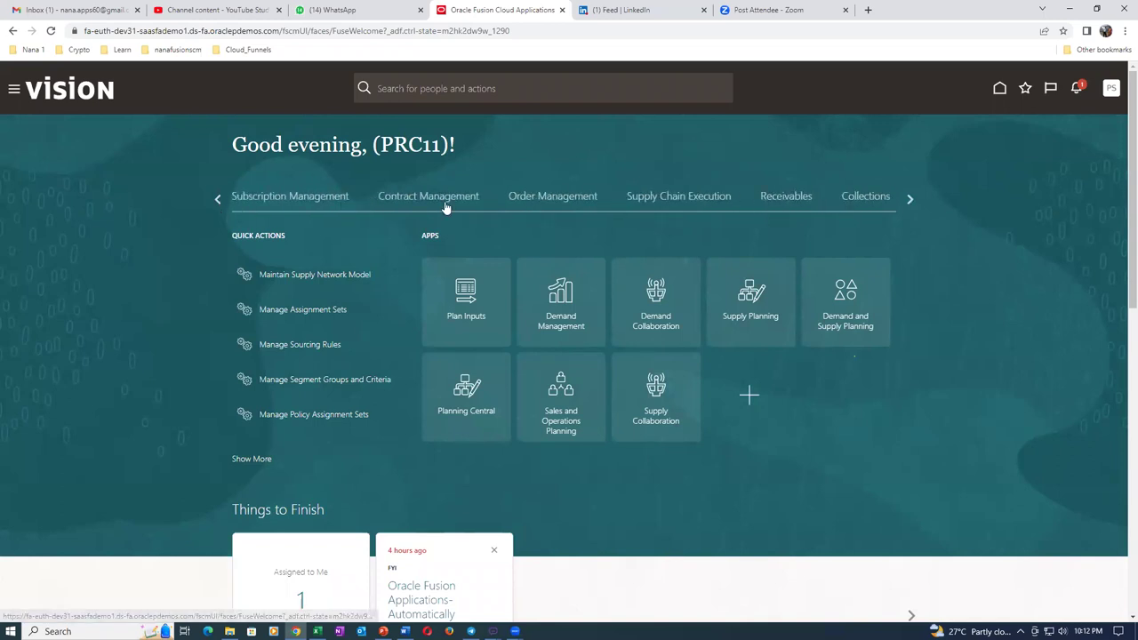
click(578, 196)
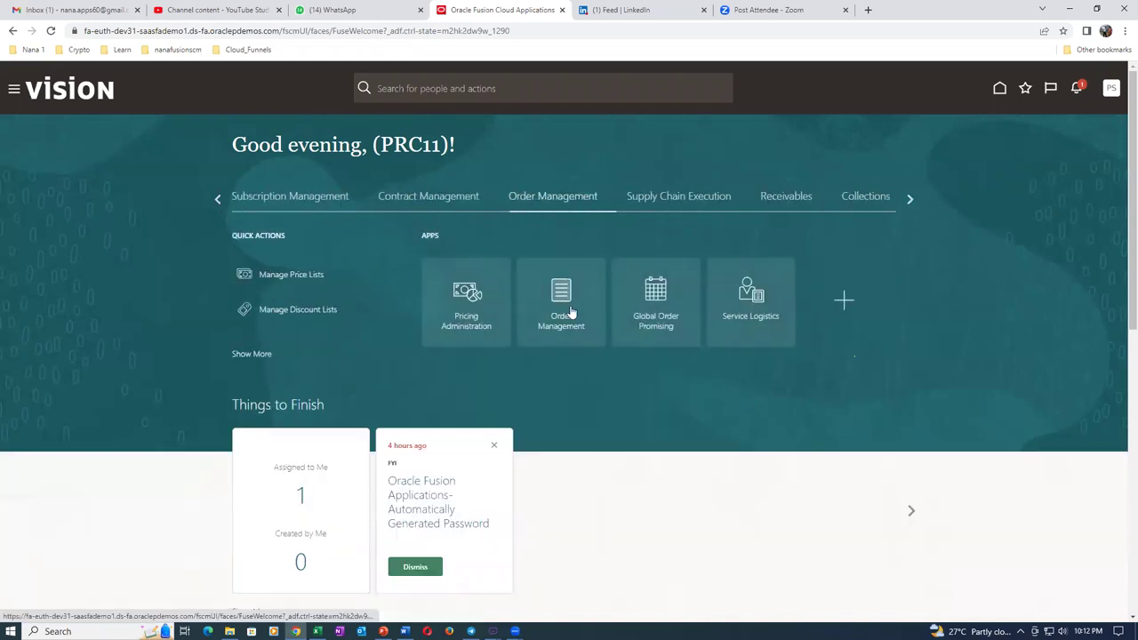
click(569, 311)
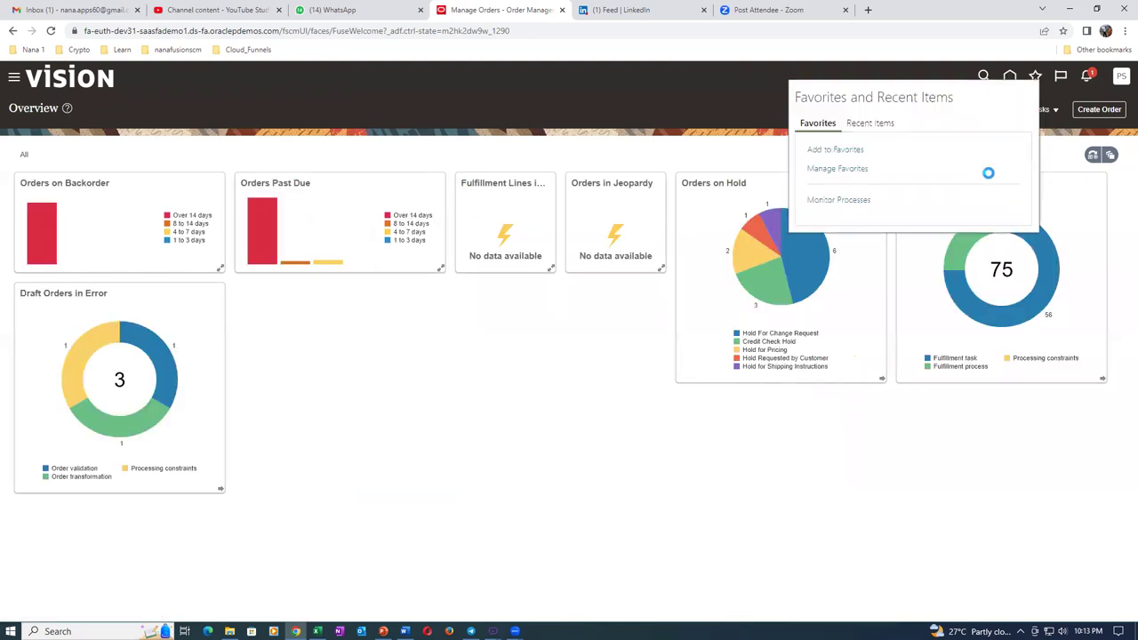
Add Manage Orders to Favorites under its default name.
click(834, 151)
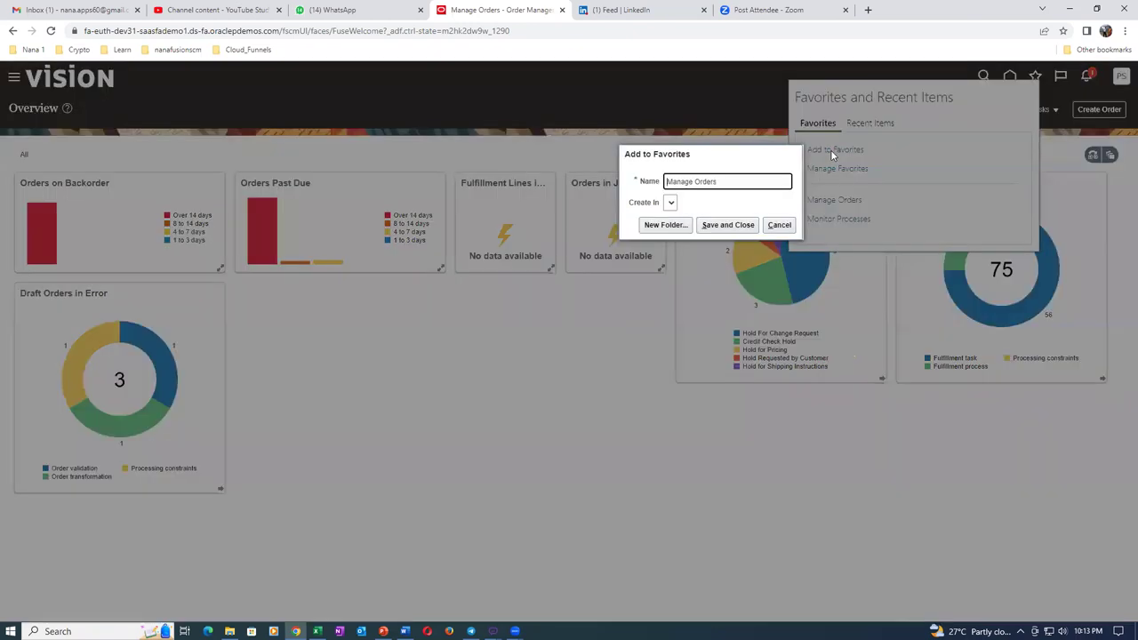
click(727, 225)
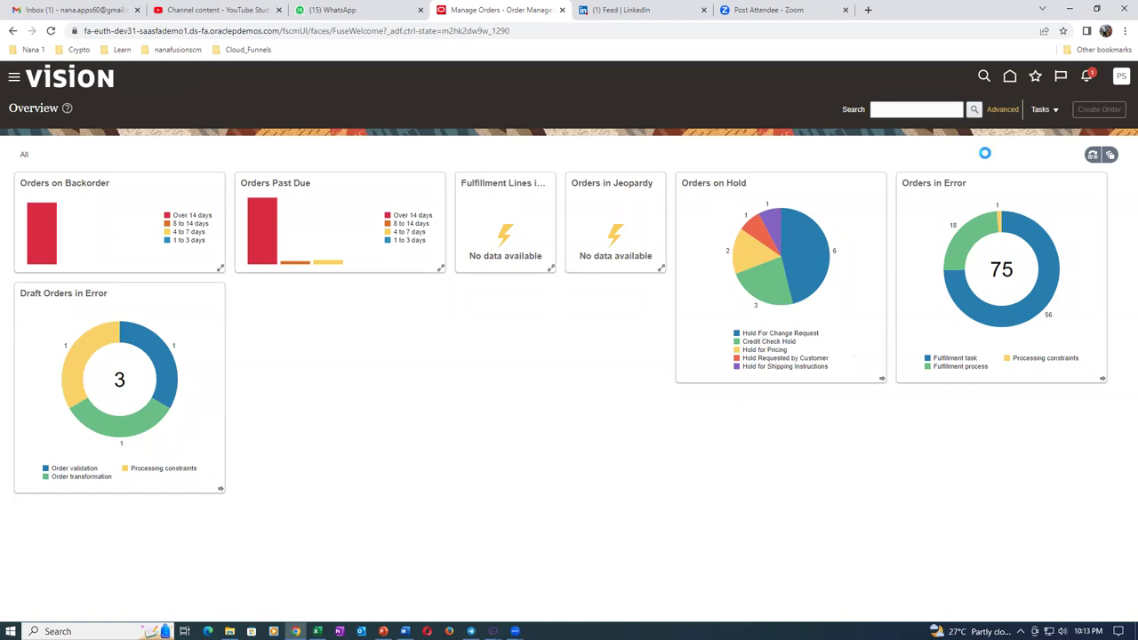
Set the order's business unit to US1 Business Unit.
click(808, 183)
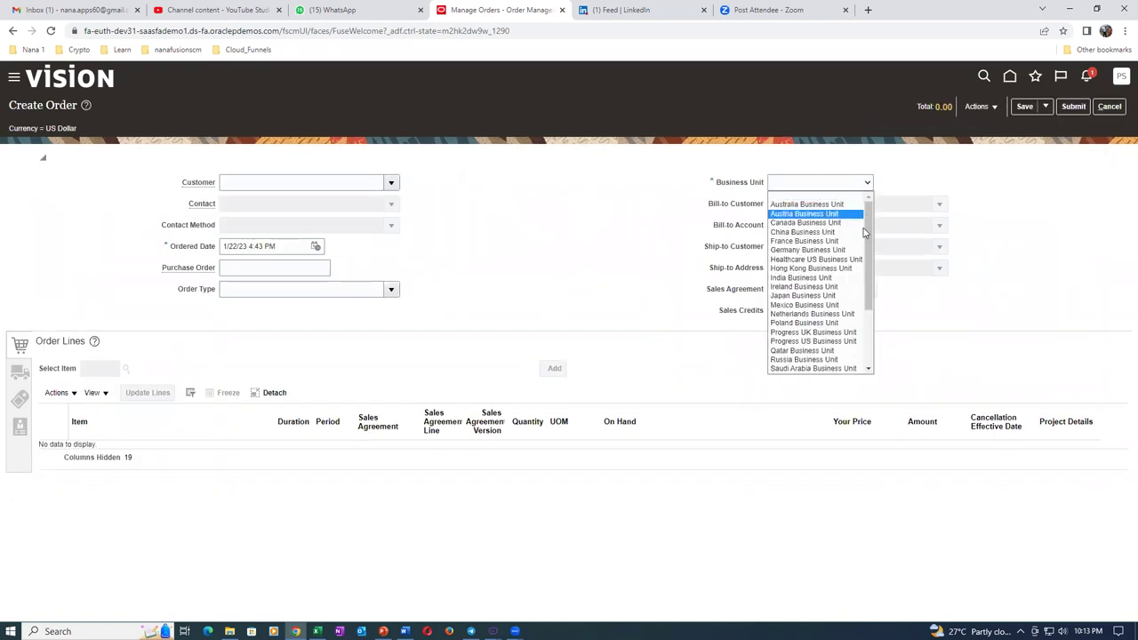
drag(869, 222, 878, 301)
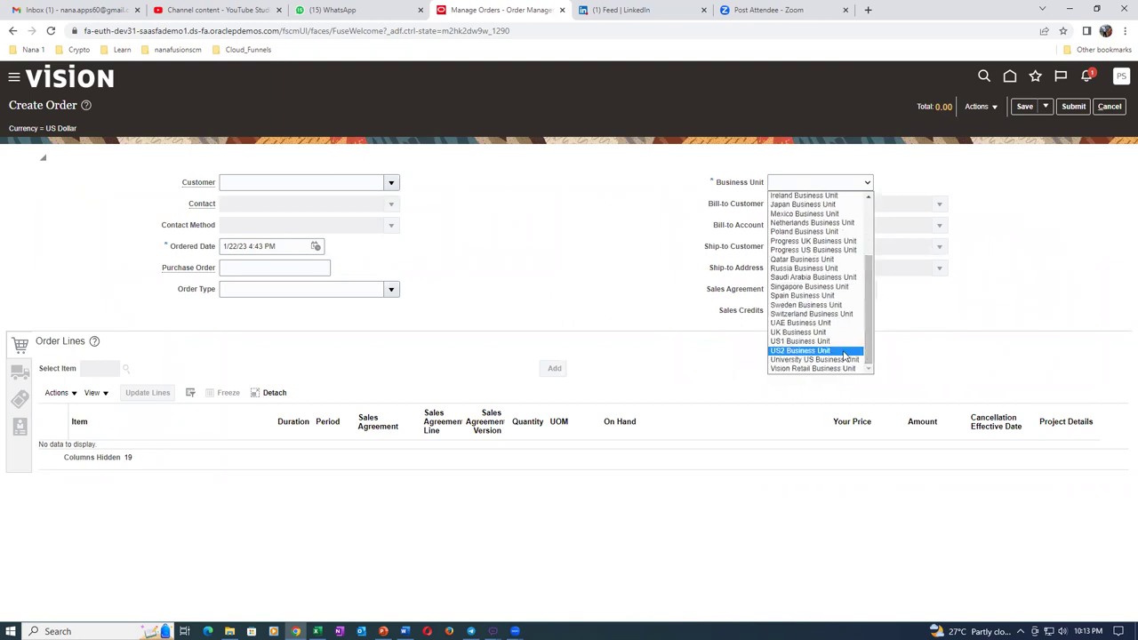
click(822, 352)
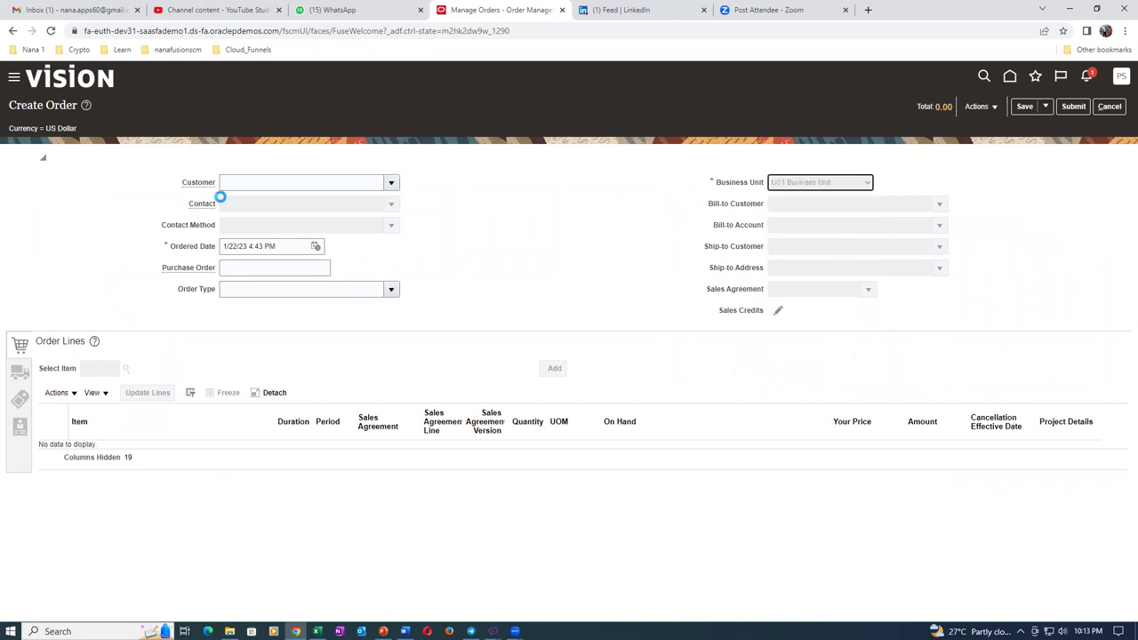
Search customers for 'comp' and choose Computer Service and Rentals as the order's customer.
click(317, 178)
text(comp)
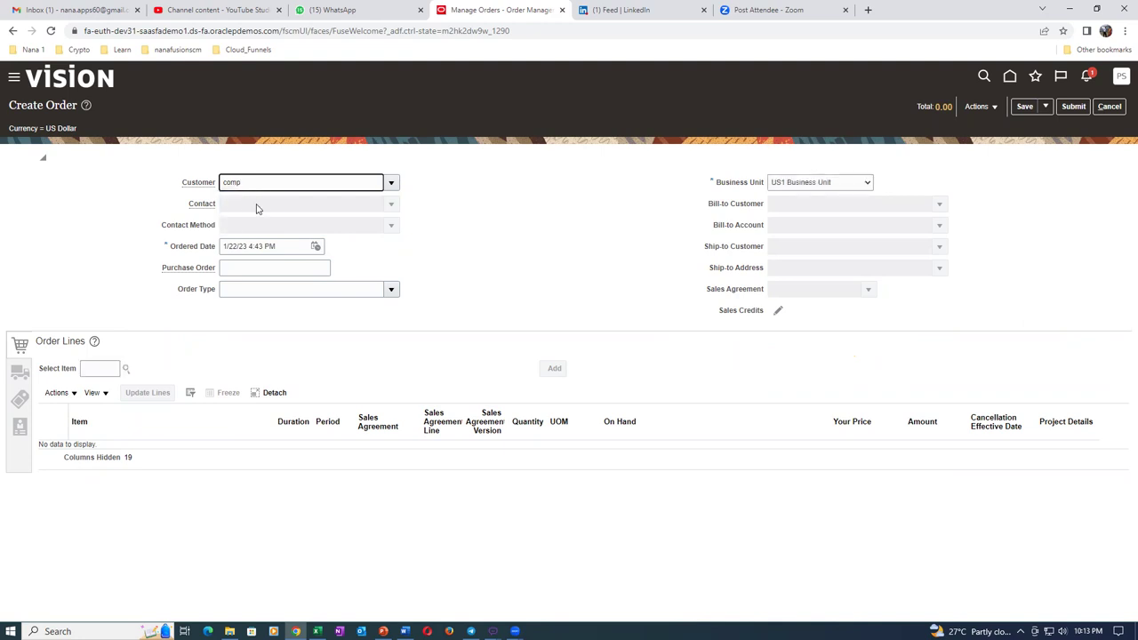
key(BackSpace)
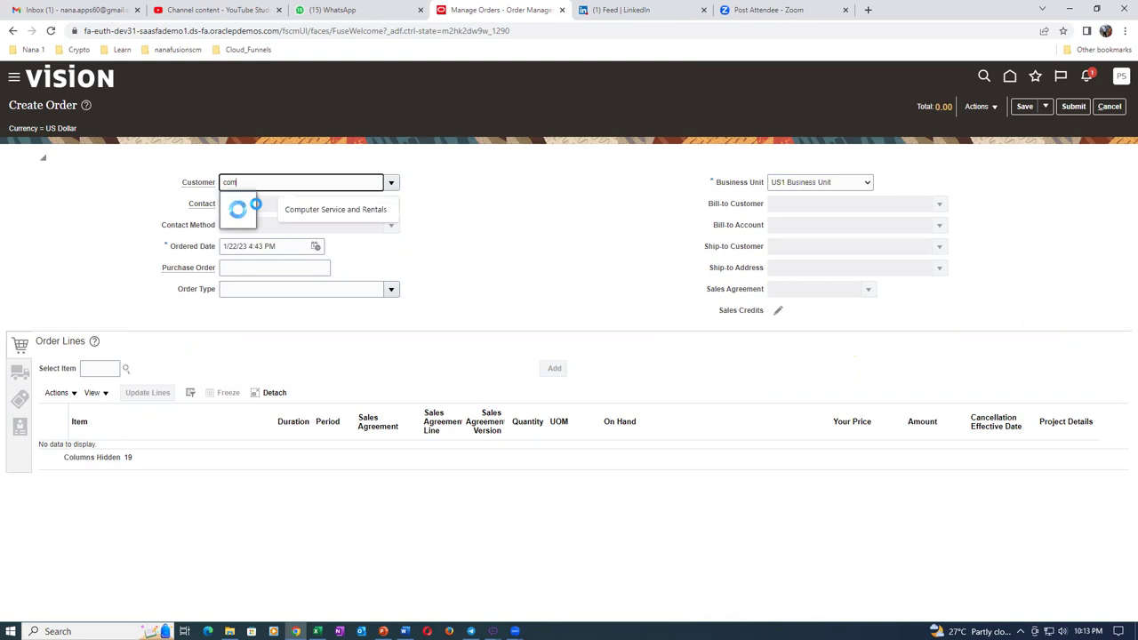
click(261, 204)
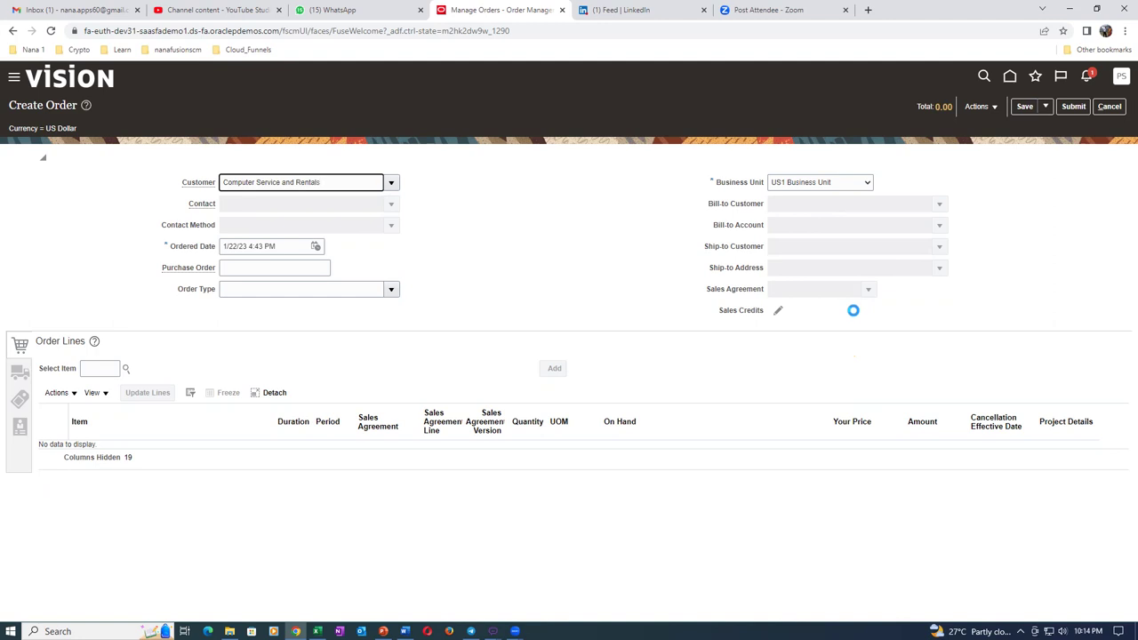
click(982, 105)
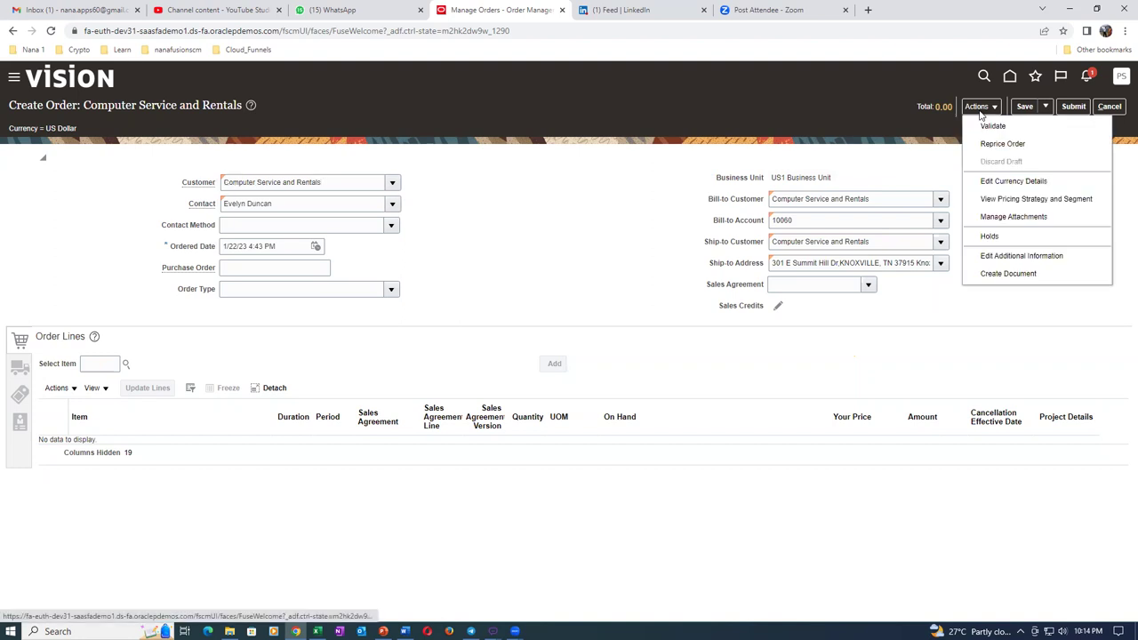
Review the order's pricing strategy and segment, then look up items starting with 'AS'.
click(1000, 201)
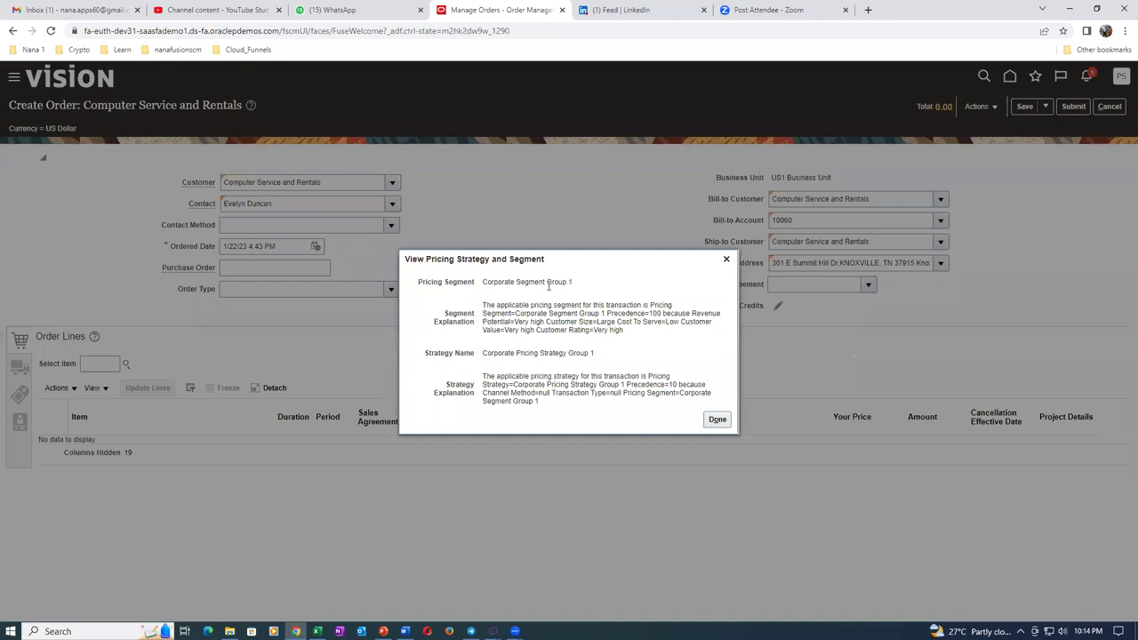
click(716, 418)
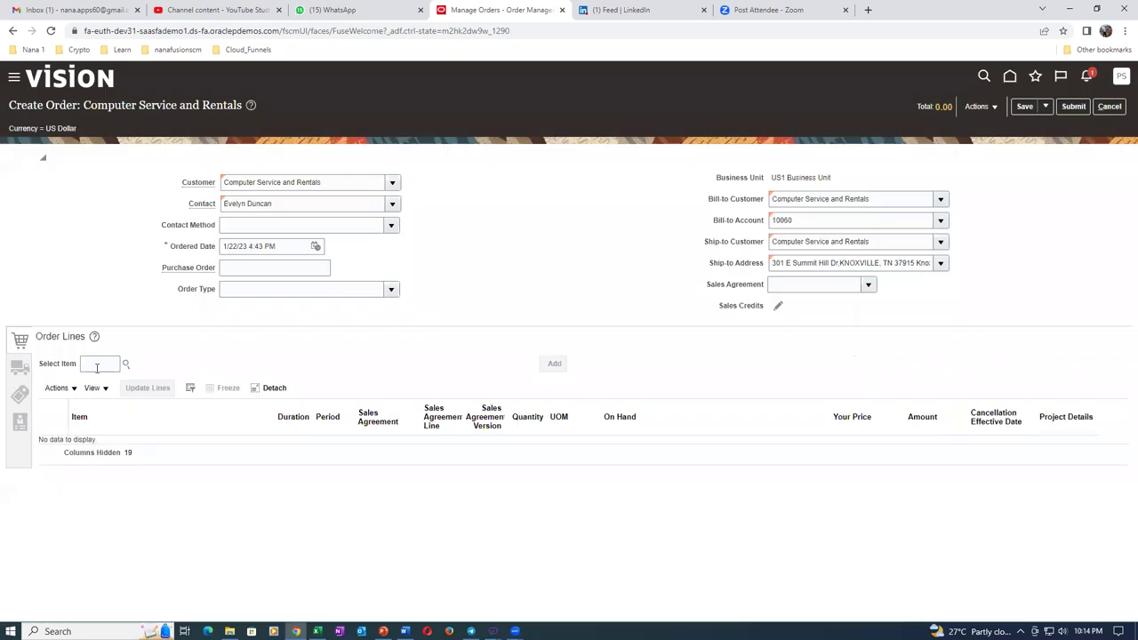
click(96, 366)
text(AS)
key(Tab)
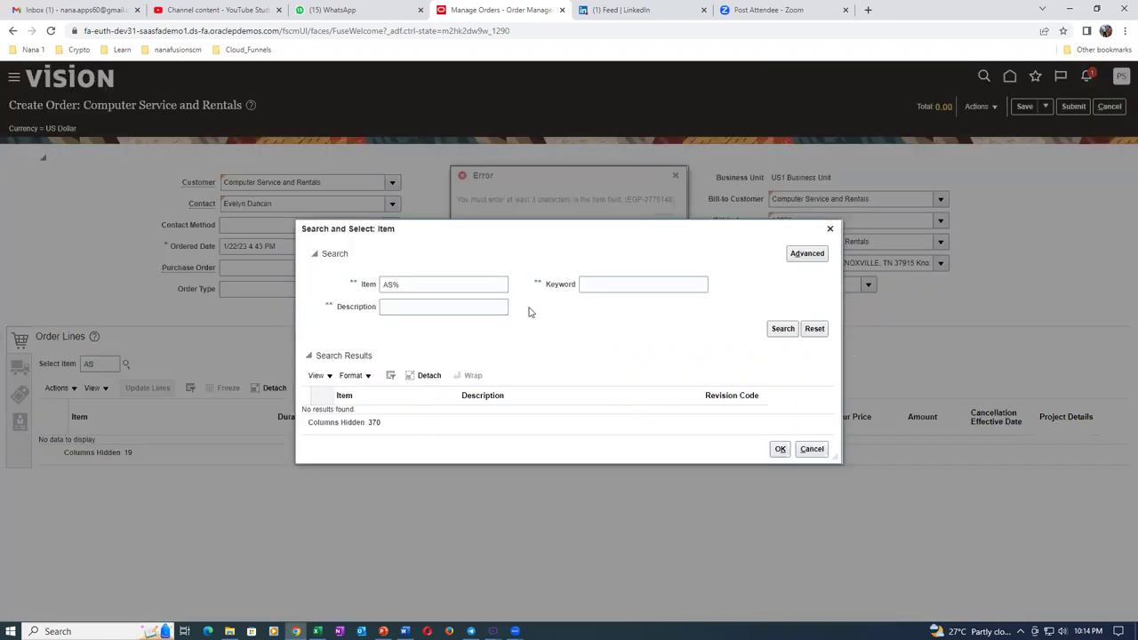
Search items for 'AS5' and add the 64GB Vision InTab Air Series 6000 tablet, priced 347.00.
click(777, 329)
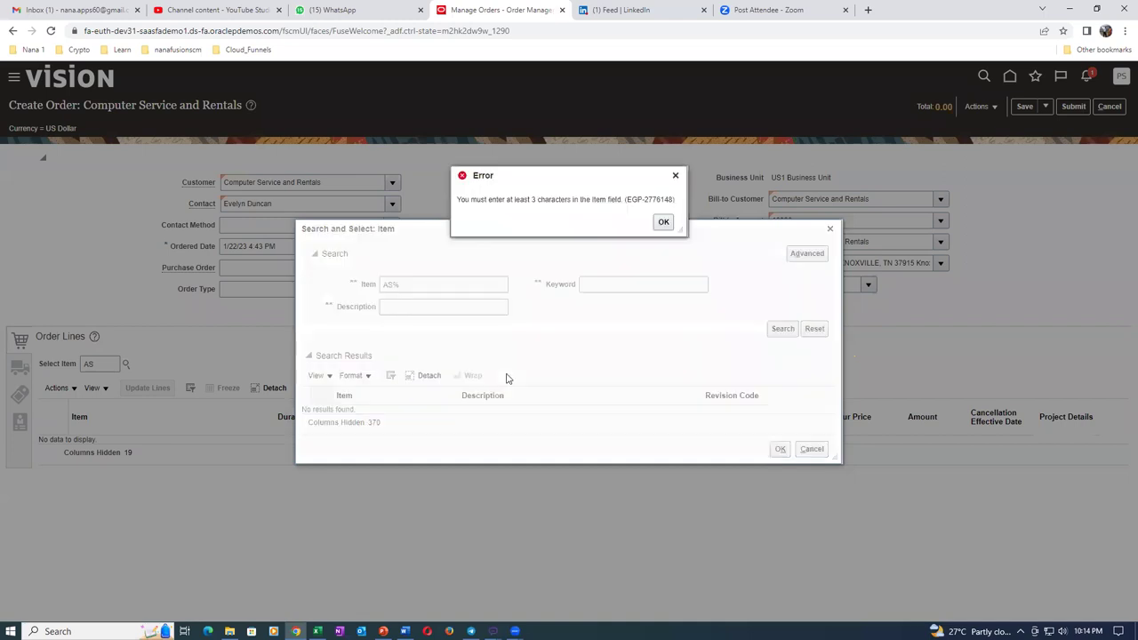
click(664, 223)
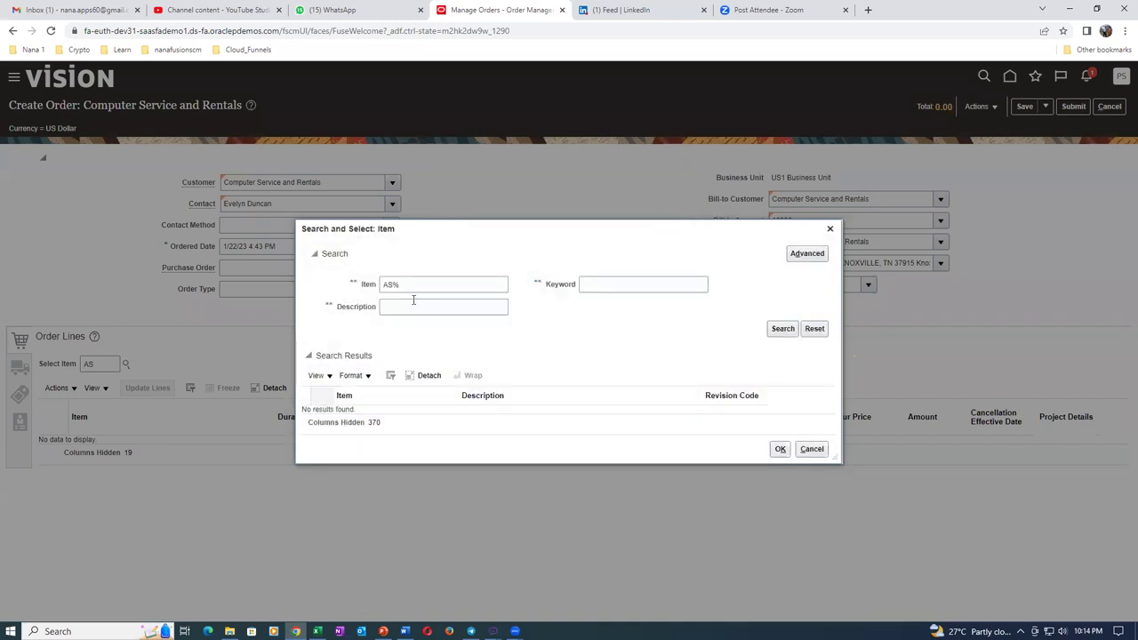
click(400, 284)
key(BackSpace)
text(5)
click(786, 330)
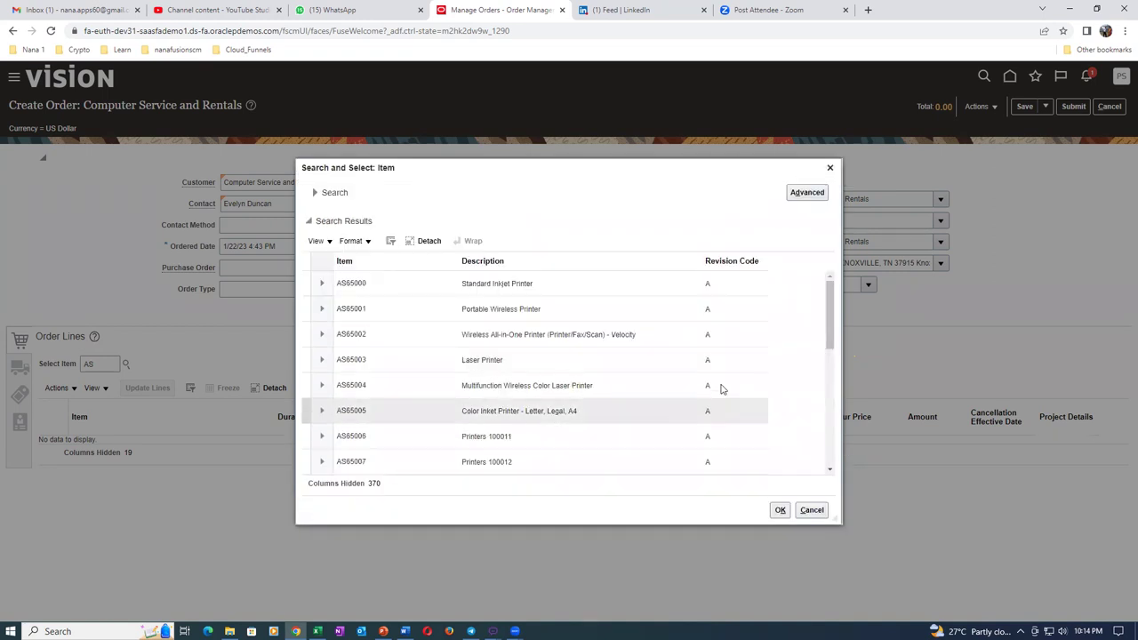
drag(830, 336, 836, 450)
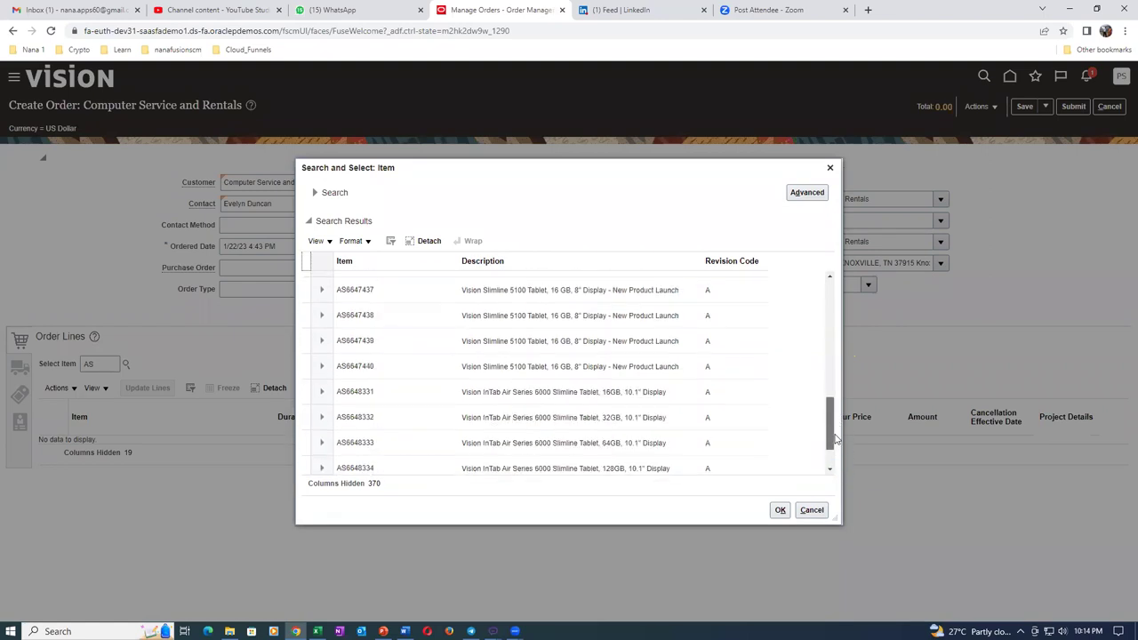
click(516, 444)
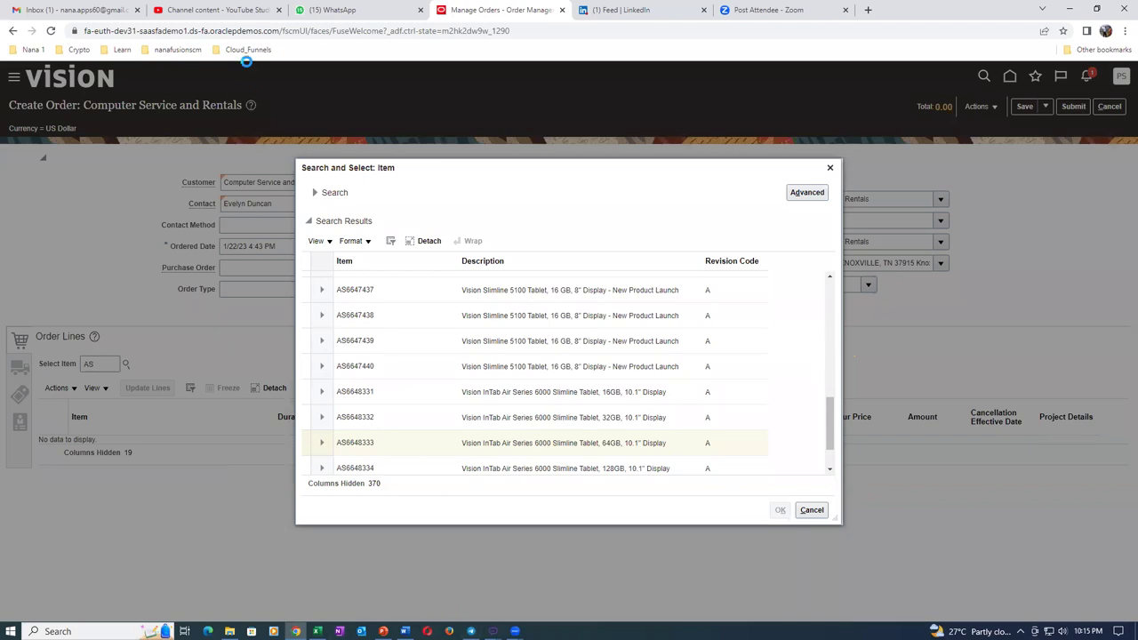
click(237, 32)
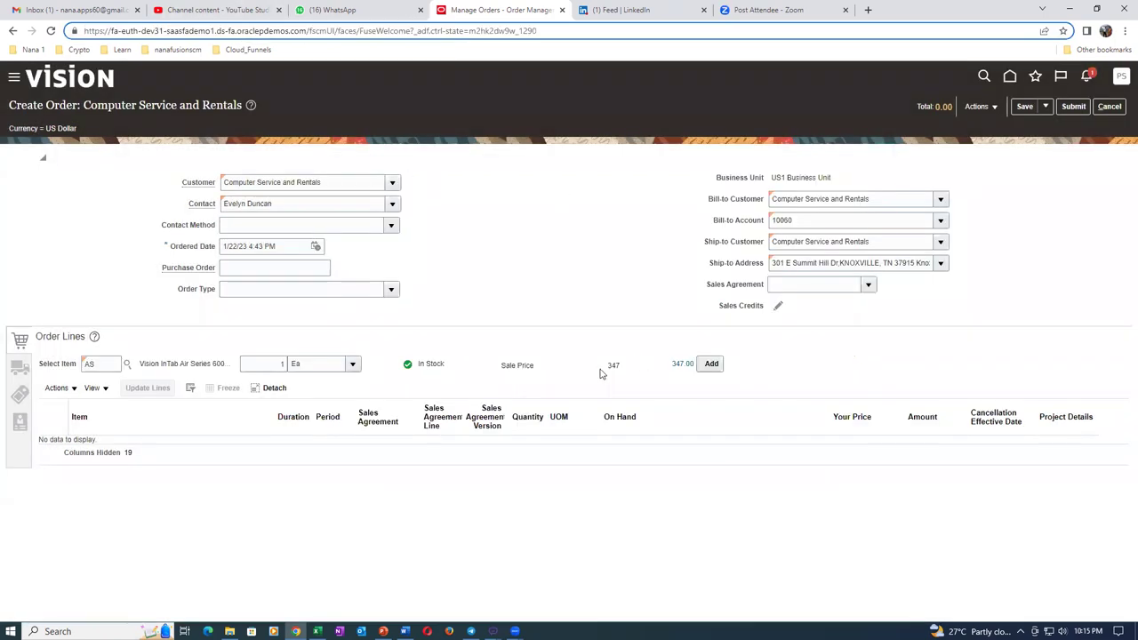
Discard the draft order and load the demo environment's address in the Opera browser.
click(1111, 107)
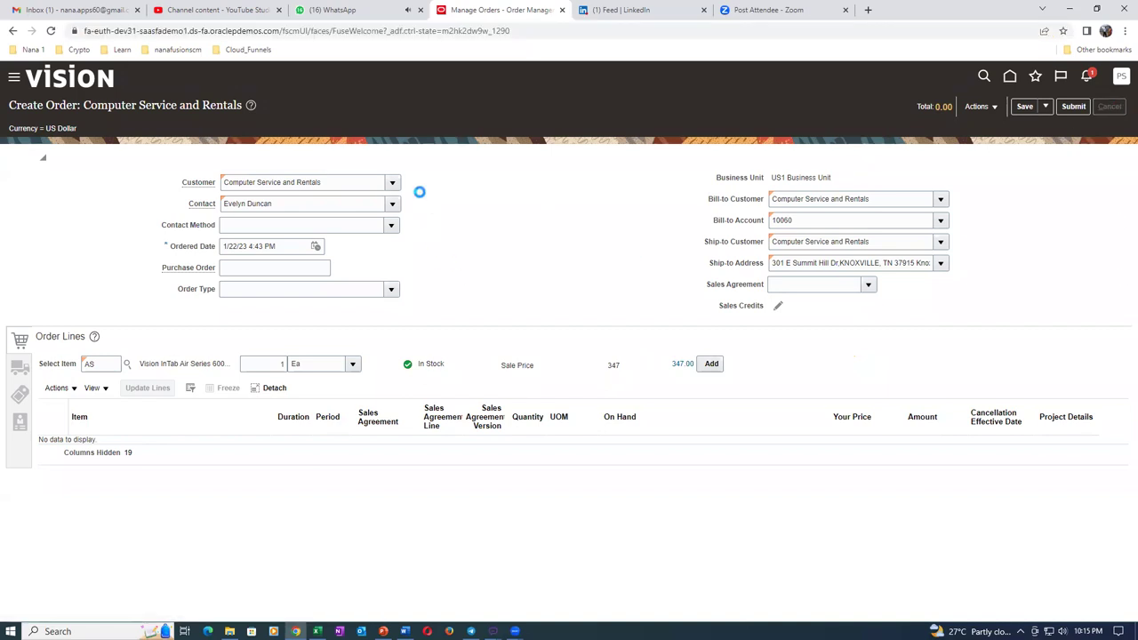
click(701, 358)
click(224, 36)
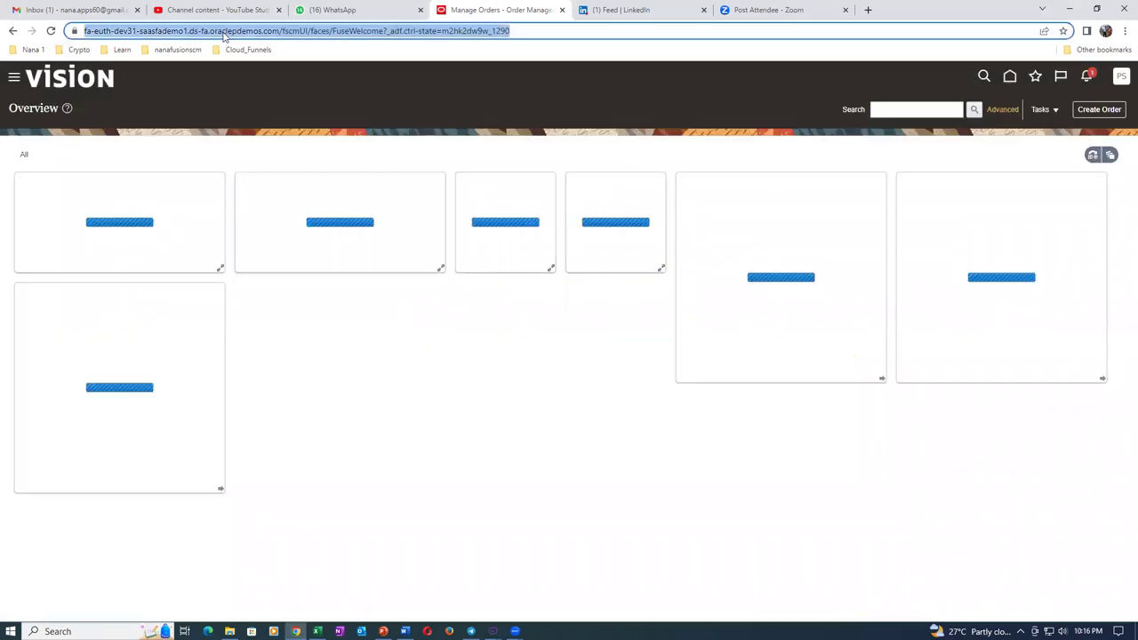
key(Home)
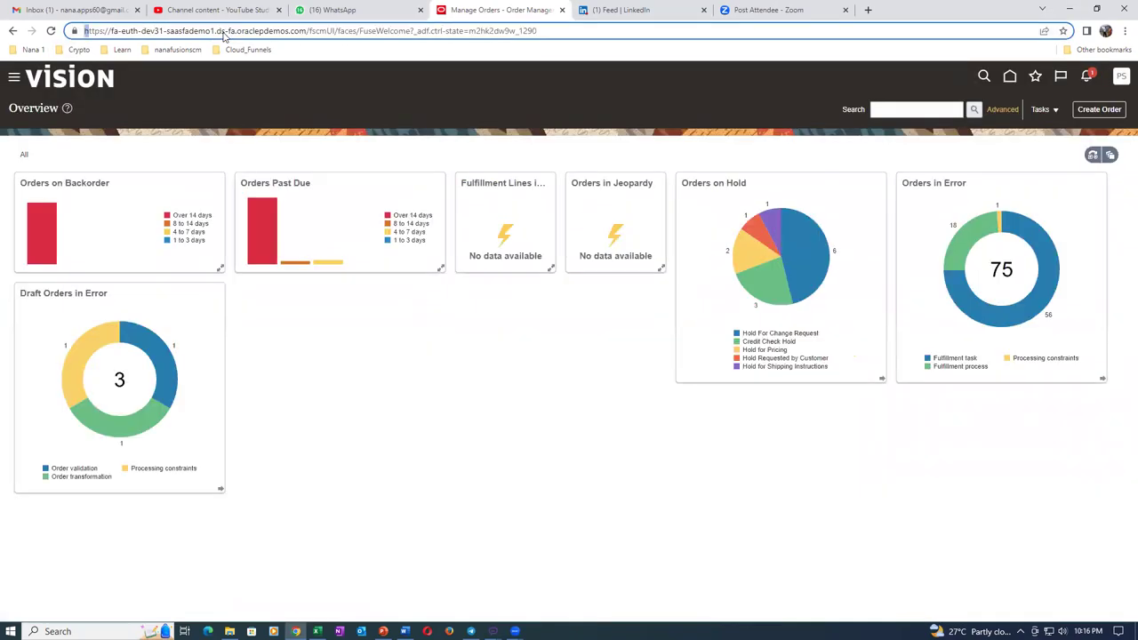
key(shift+Right)
key(shift+Right)
key(shift+Right)
key(shift+Right)
key(shift+Right)
key(shift+Right)
key(shift+Right)
key(shift+Right)
key(shift+Right)
key(shift+Right)
key(shift+Right)
key(shift+Right)
key(shift+Right)
key(shift+Right)
key(shift+Right)
key(shift+Right)
key(shift+Right)
key(shift+Right)
key(shift+Right)
key(shift+Right)
key(shift+Right)
key(shift+Right)
key(shift+Right)
key(shift+Right)
key(ctrl+c)
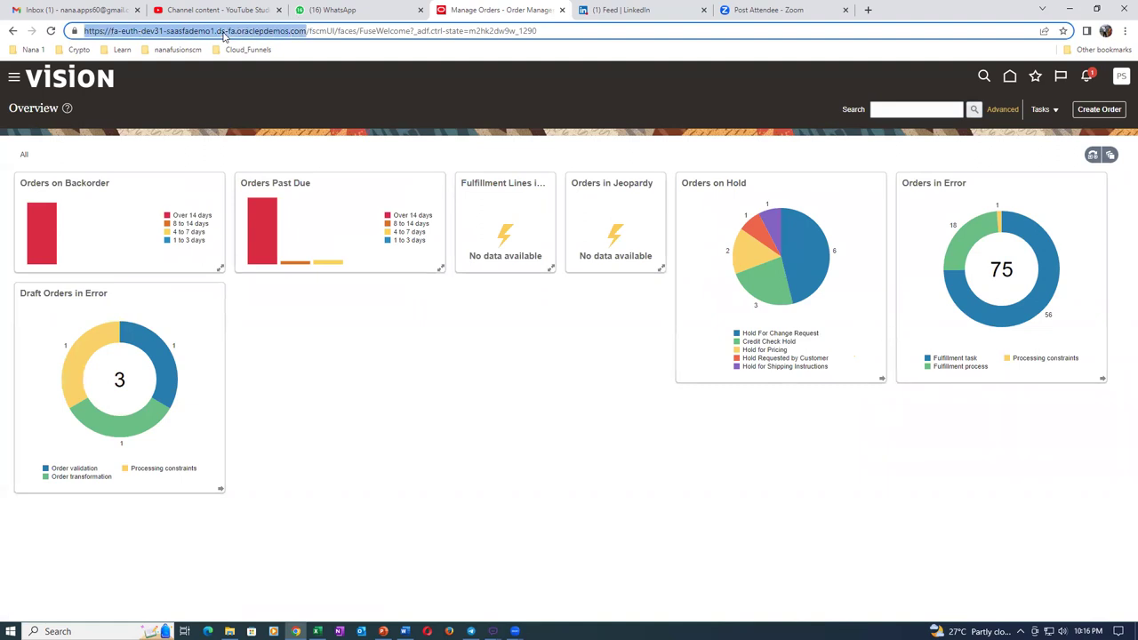
click(427, 632)
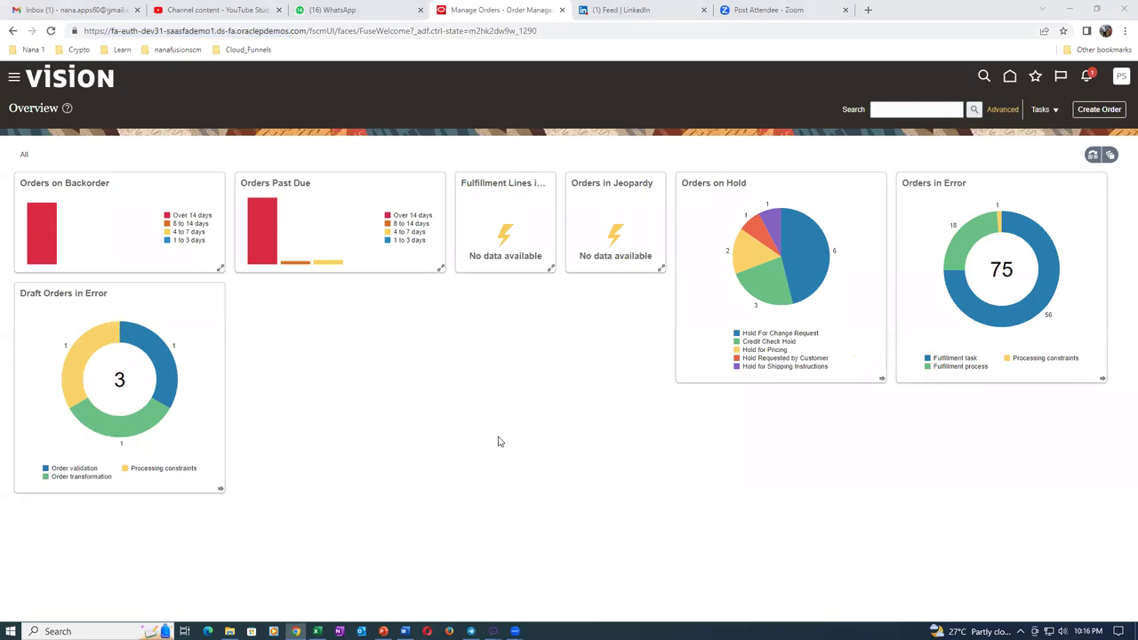
key(ctrl+v)
key(Return)
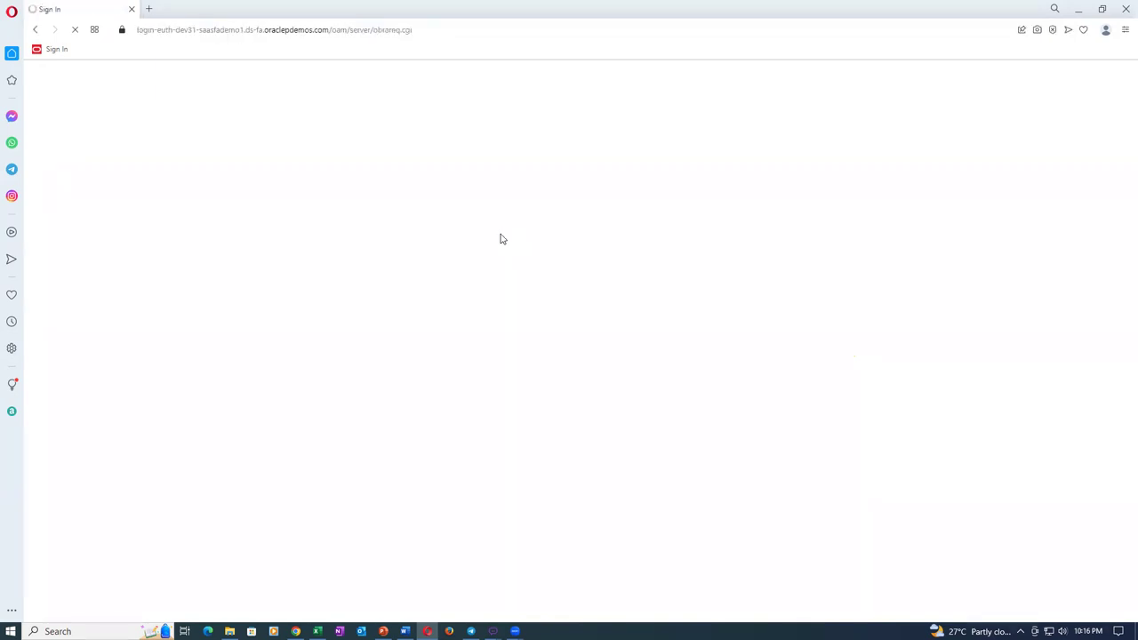
Sign in with the student user ID and password, then open the Order Management work area.
click(527, 264)
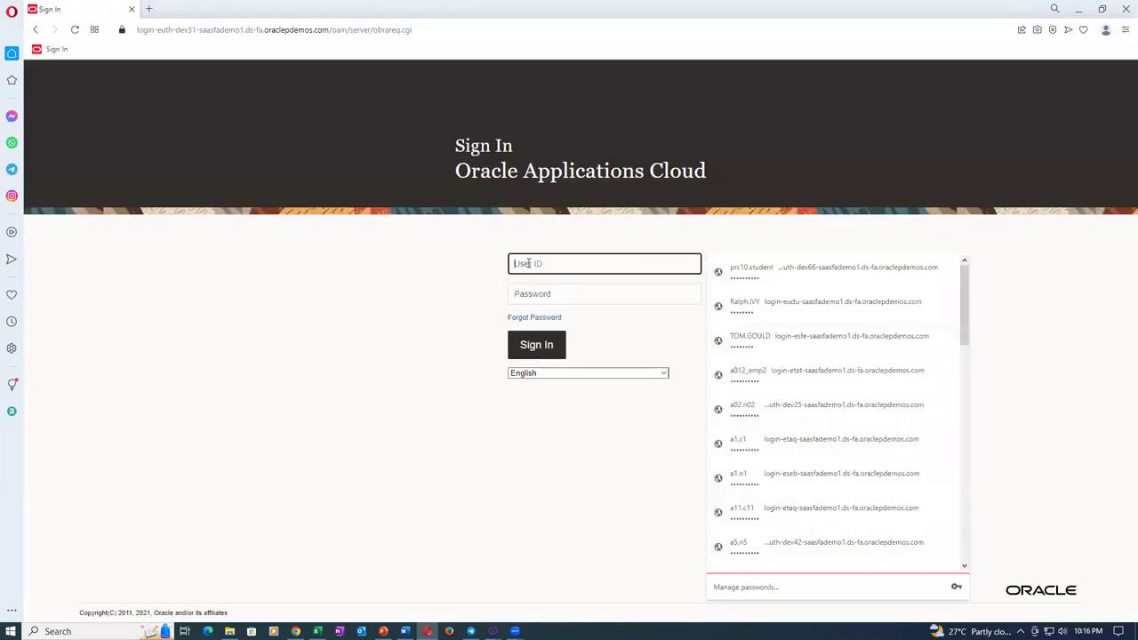
text(prc11)
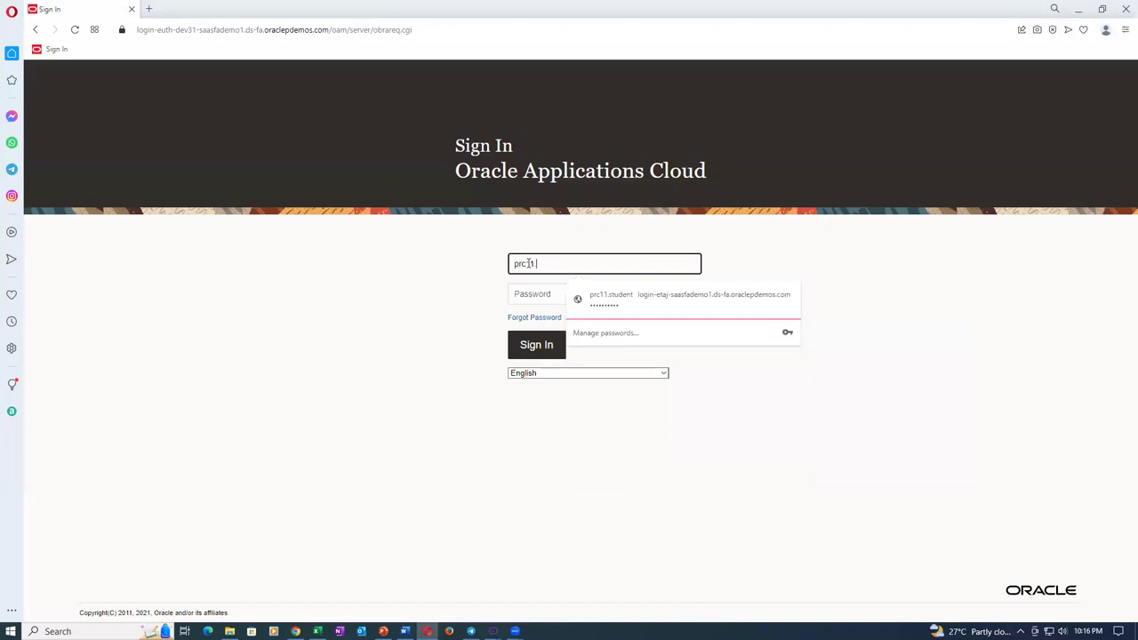
text(.student)
key(Tab)
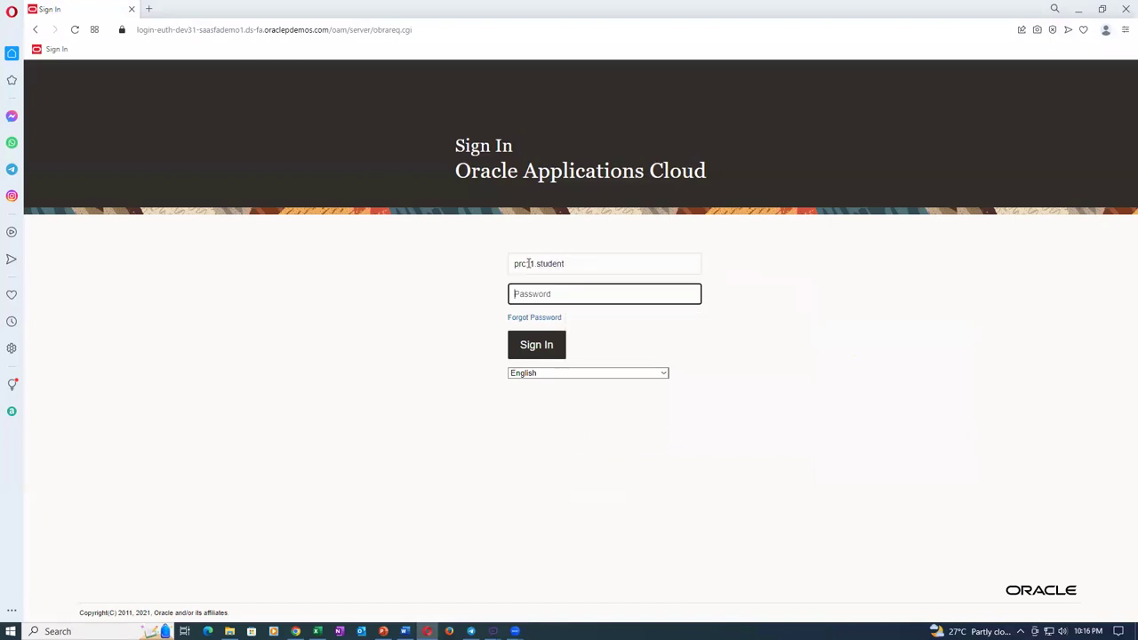
text(••••••••••)
click(541, 350)
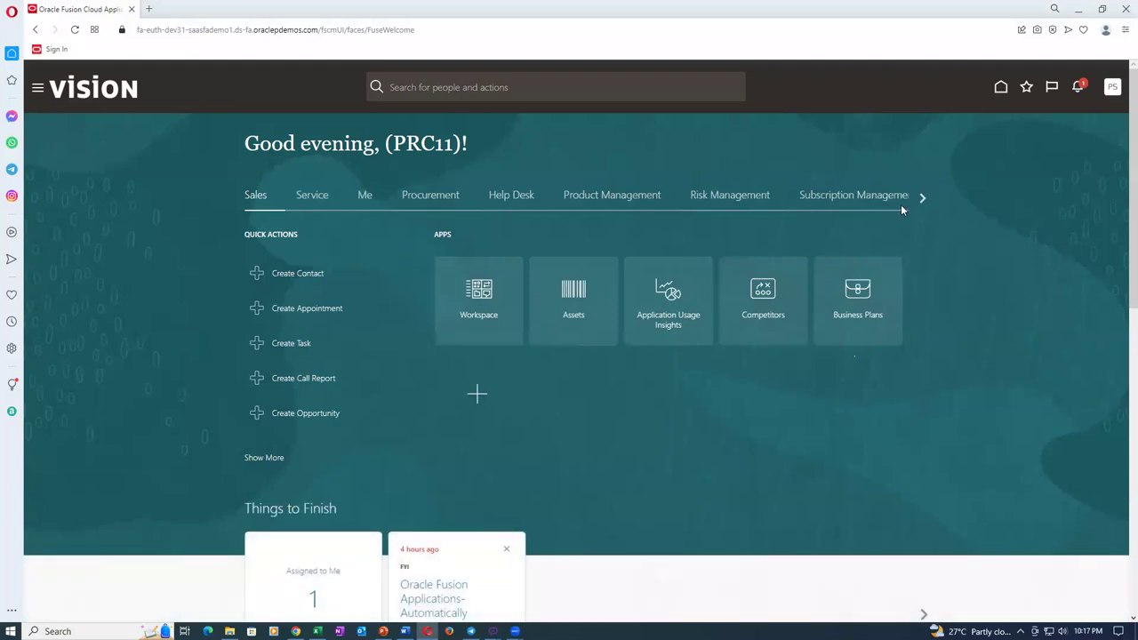
click(922, 200)
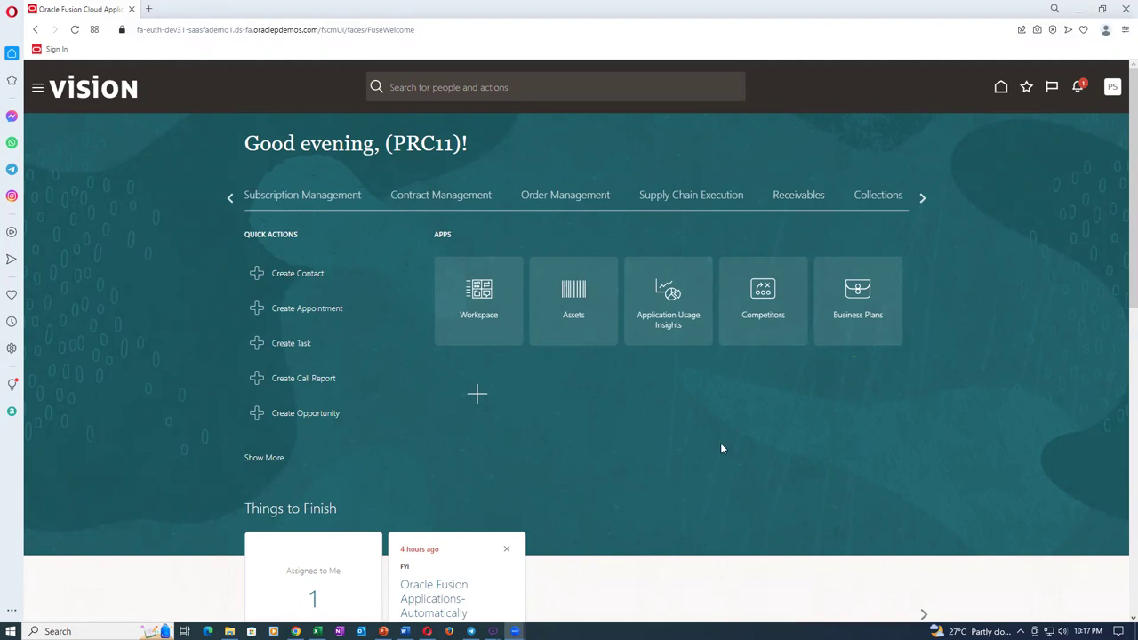
click(557, 196)
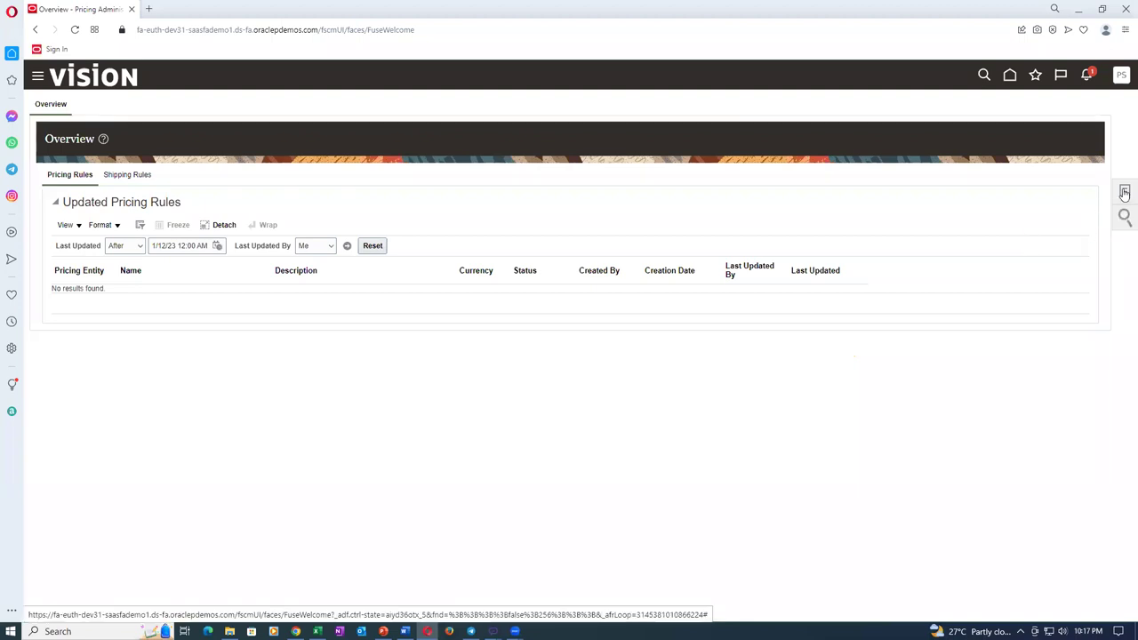
Search Manage Price Lists for 'Corp' and open the Corporate Segment Price List.
click(1125, 194)
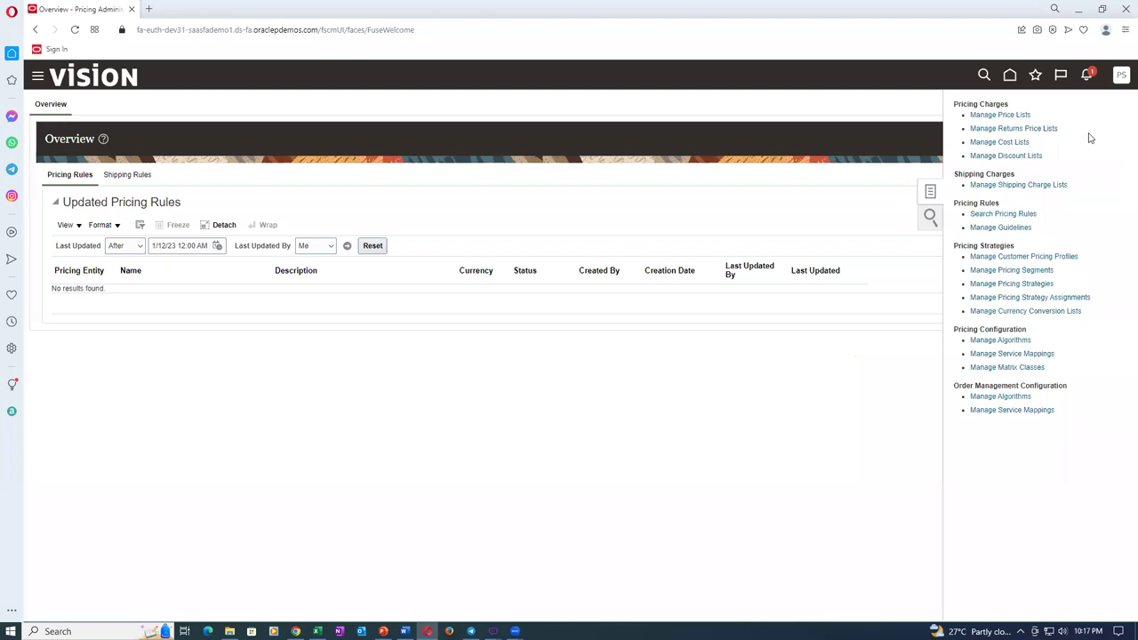
click(1008, 116)
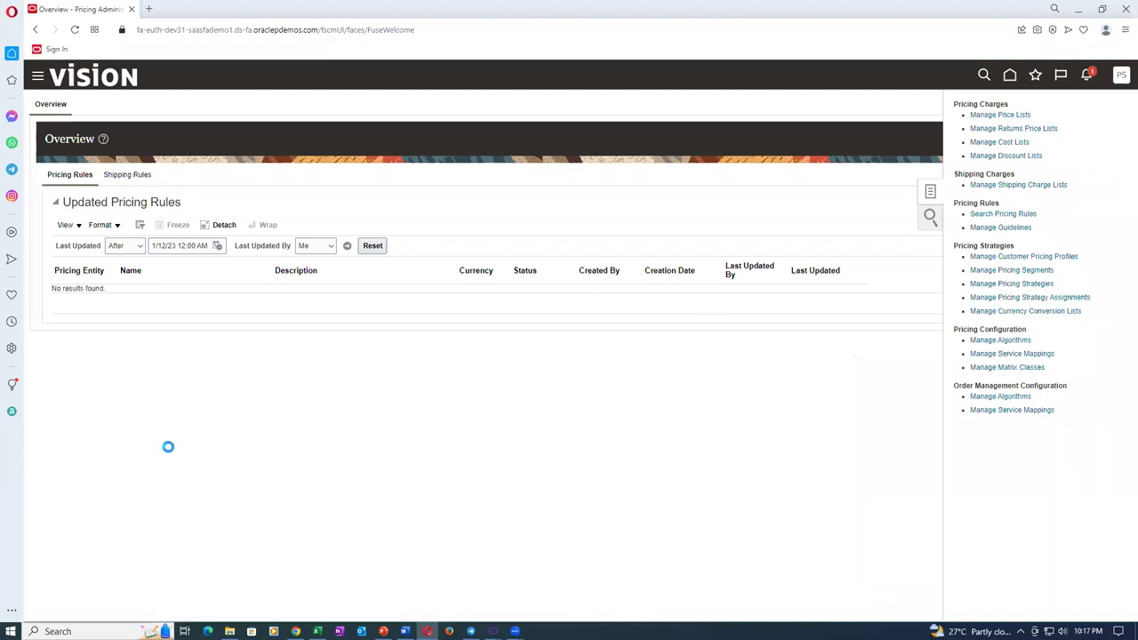
click(235, 215)
text(Corpo)
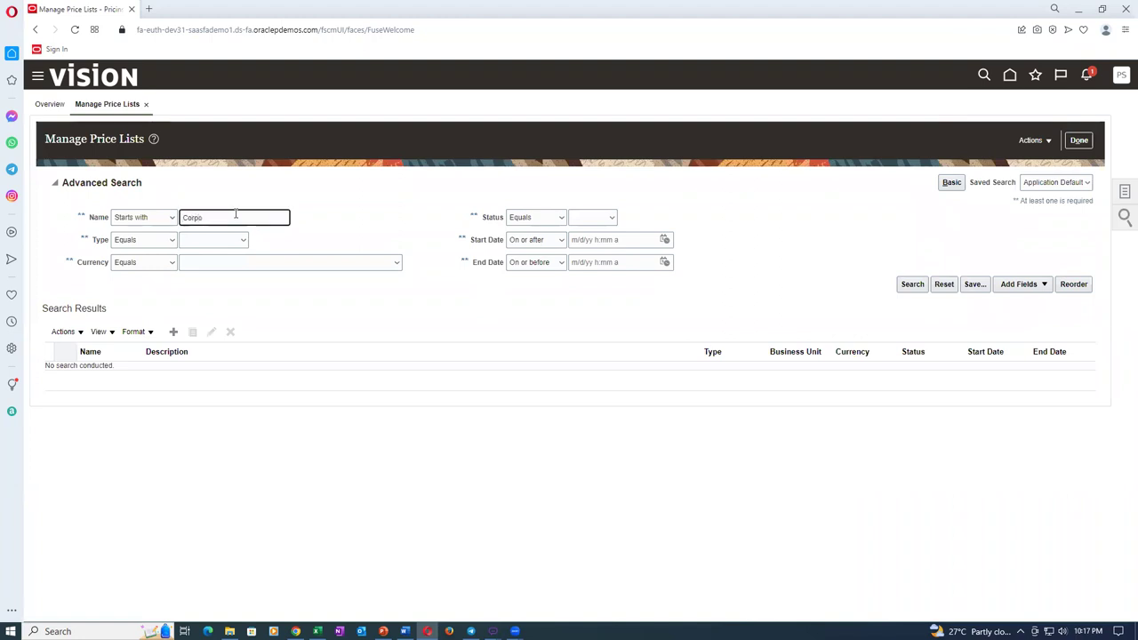
key(Return)
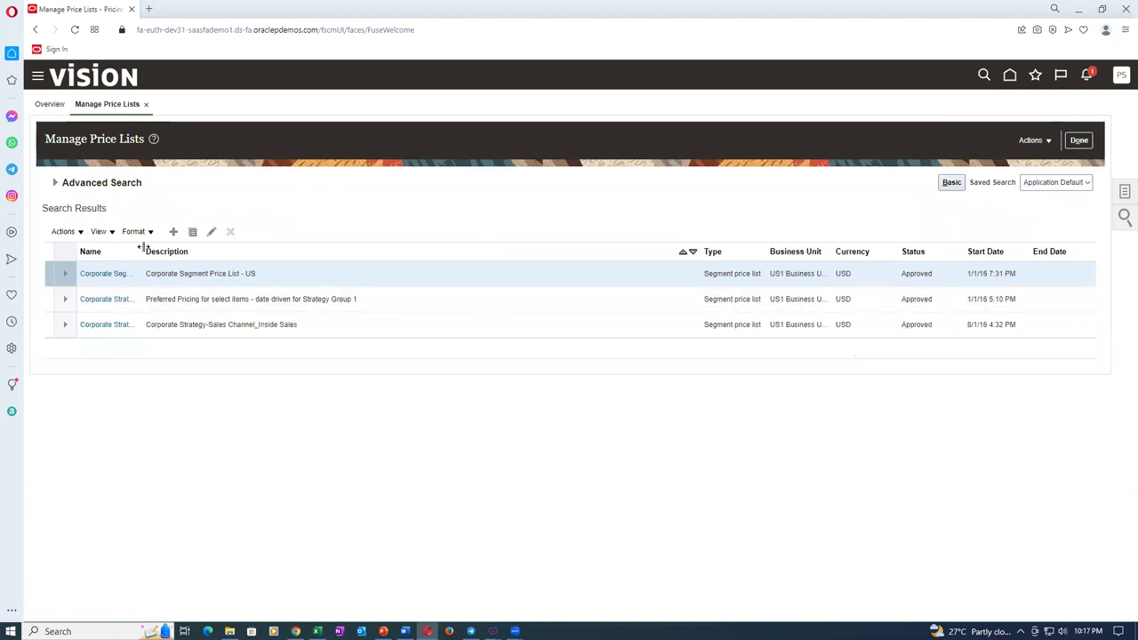
drag(167, 252, 173, 252)
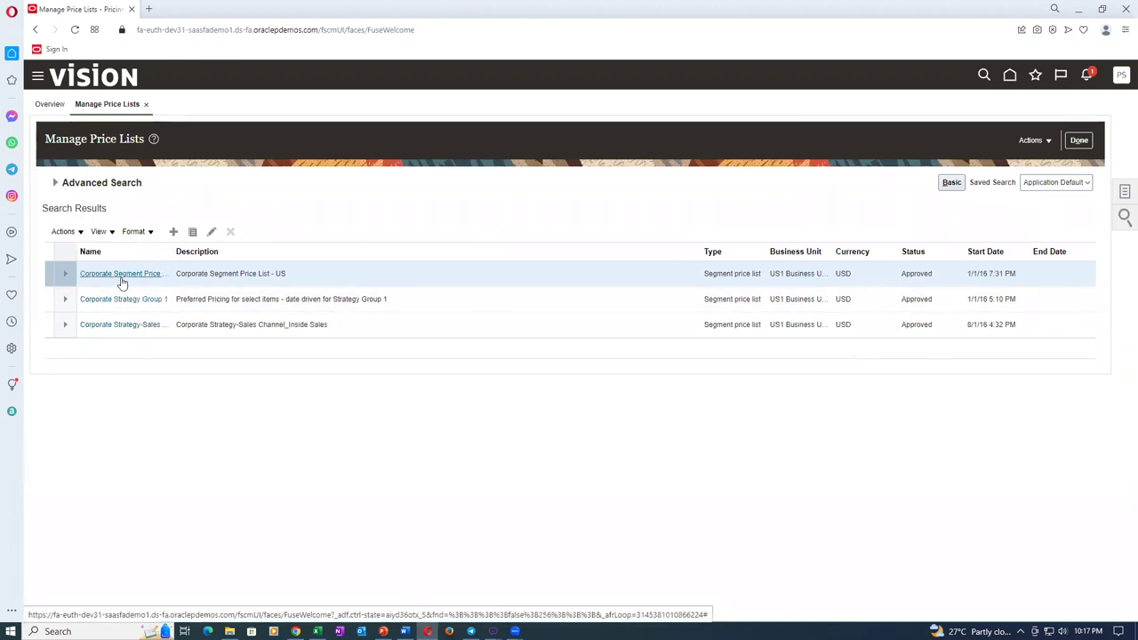
click(122, 274)
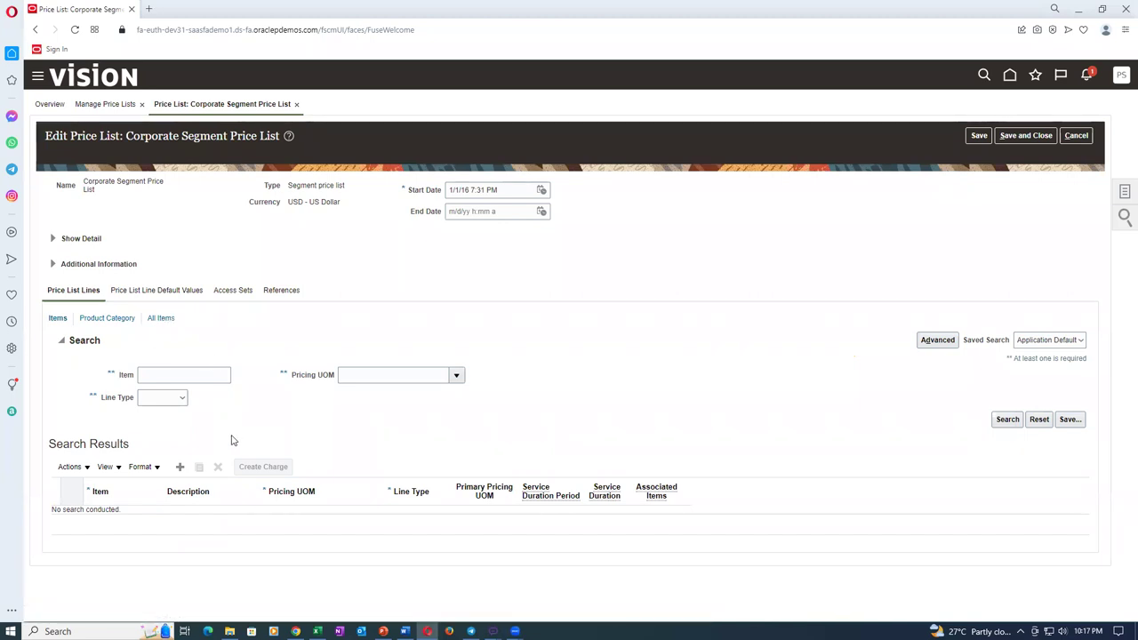
Add a new all-items price list line with pricing UOM Ea.
click(157, 325)
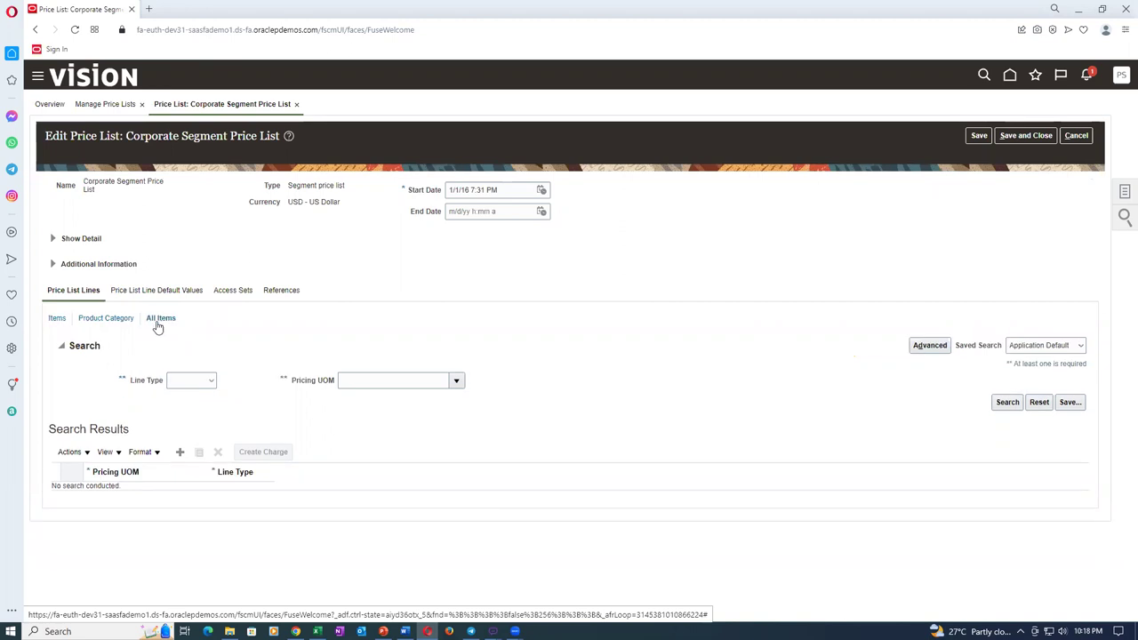
click(179, 452)
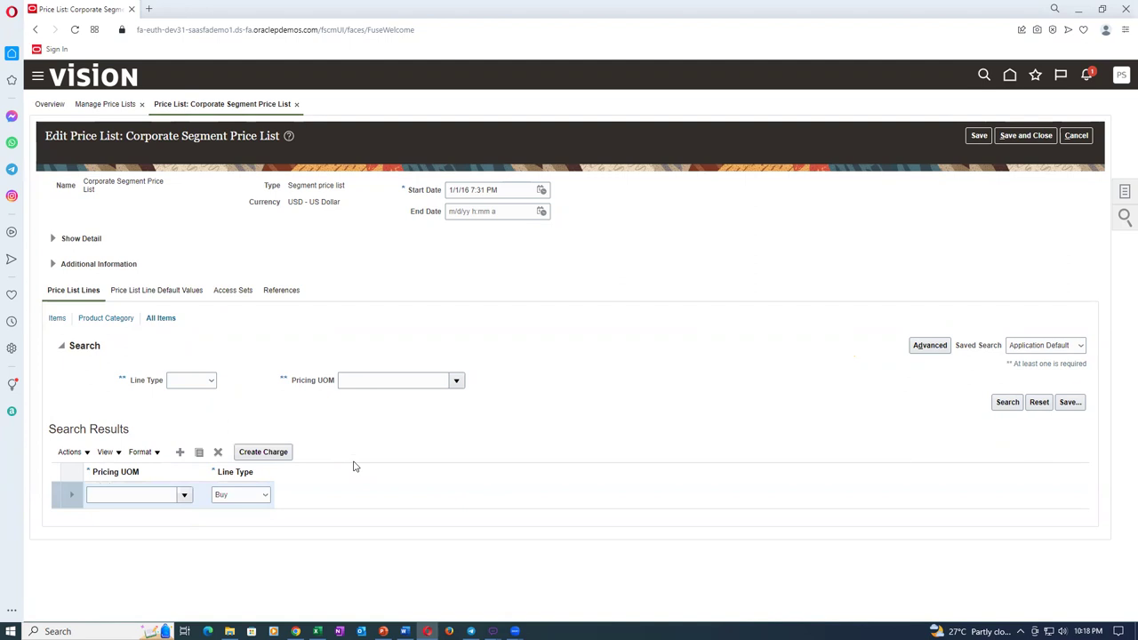
click(113, 495)
text(Ea)
key(Tab)
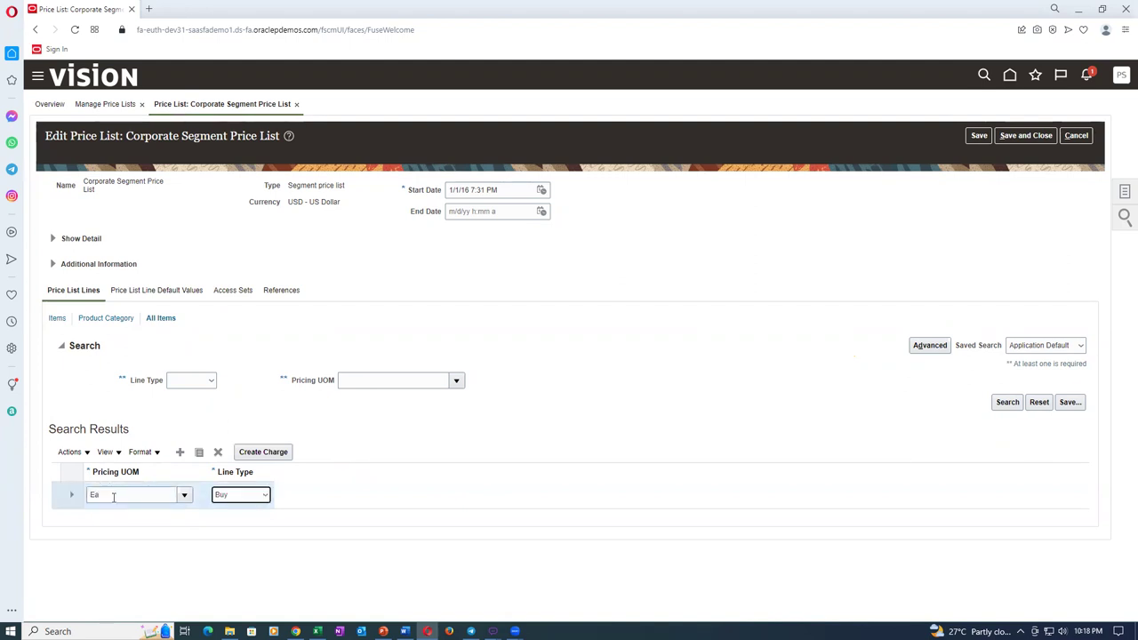
Create a 10.00 USD sale charge allowing manual adjustment, starting 1/22/23, and save the price list.
click(272, 455)
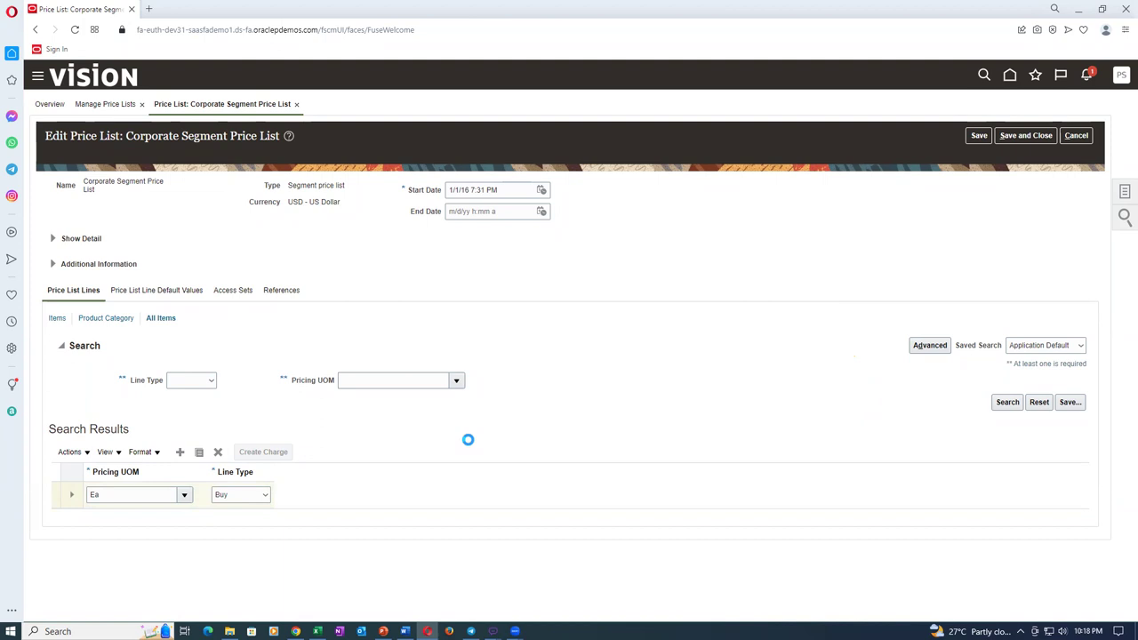
scroll(468, 443, down, 3)
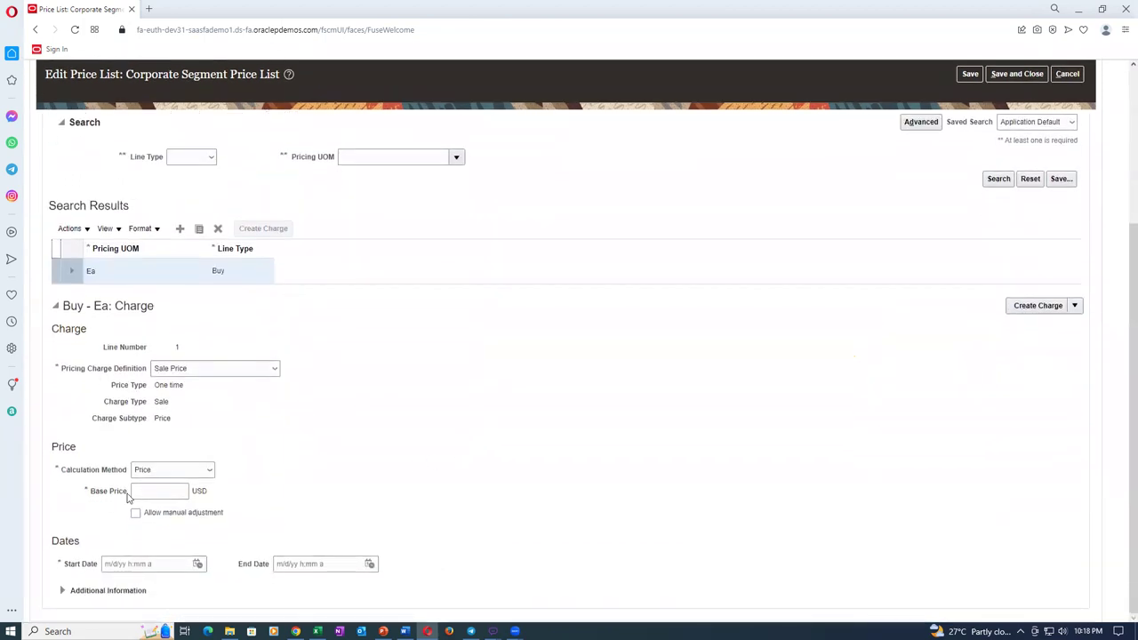
click(138, 493)
text(10)
key(Tab)
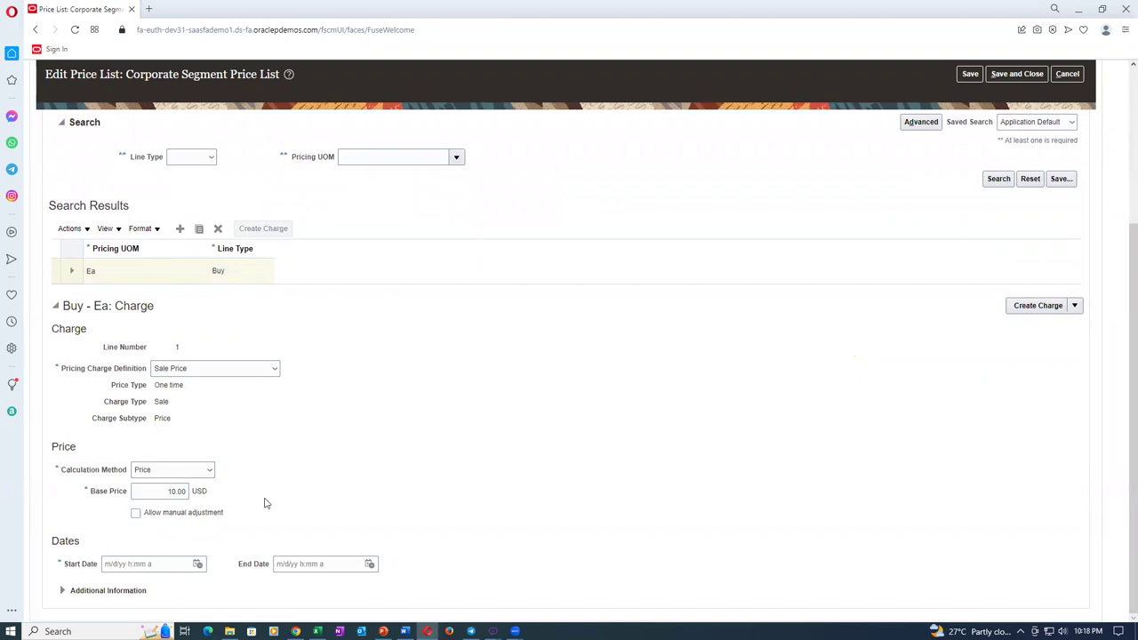
click(137, 515)
click(198, 566)
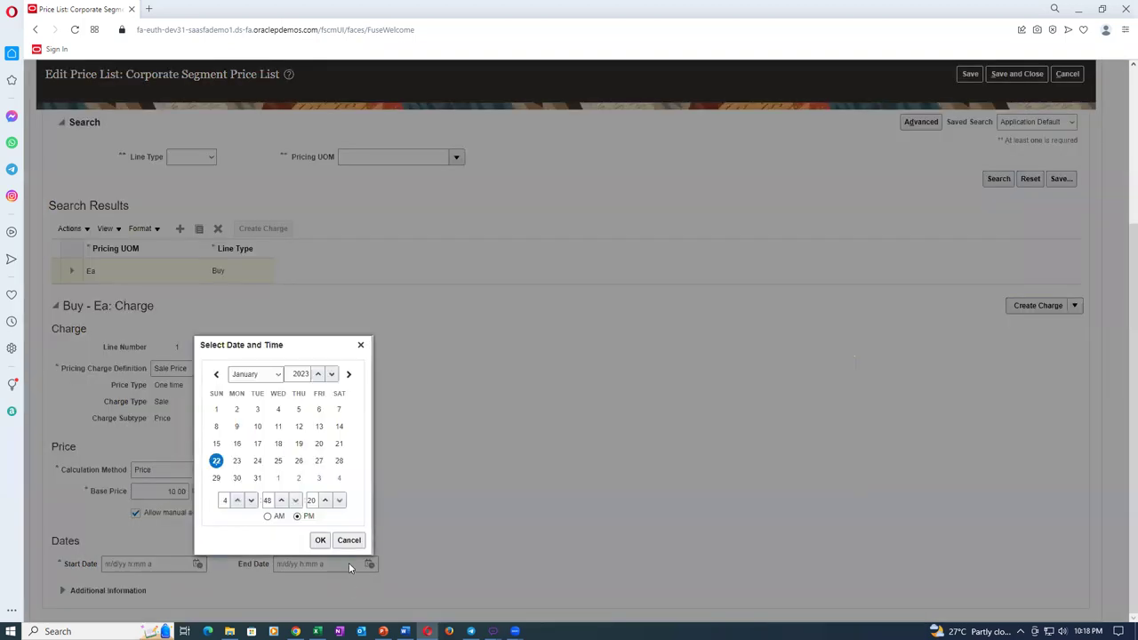
click(320, 541)
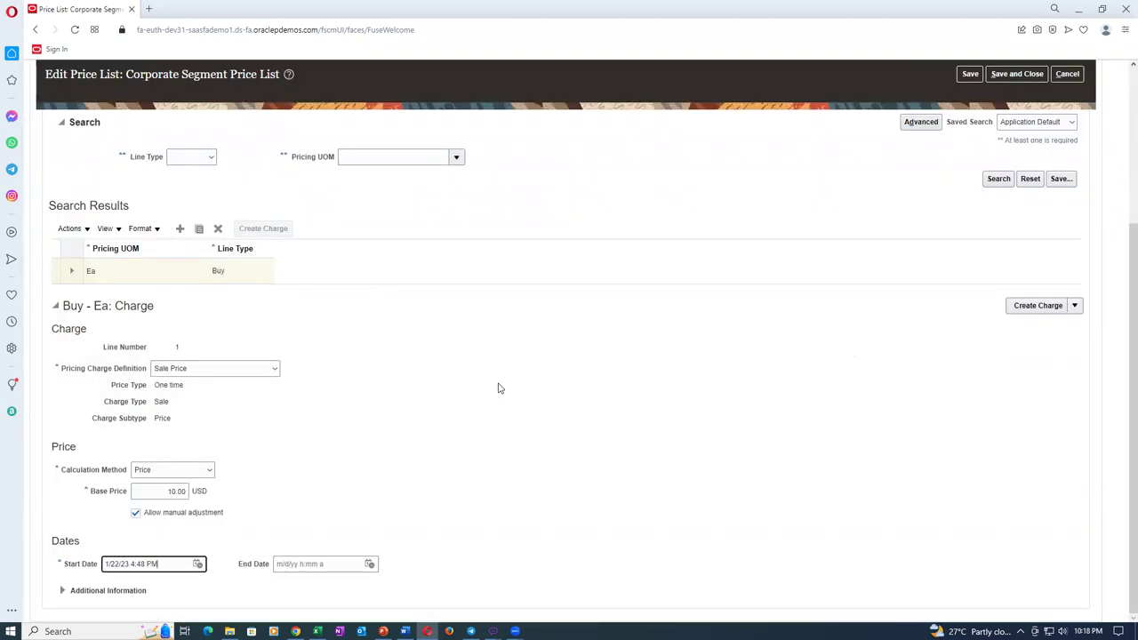
click(498, 387)
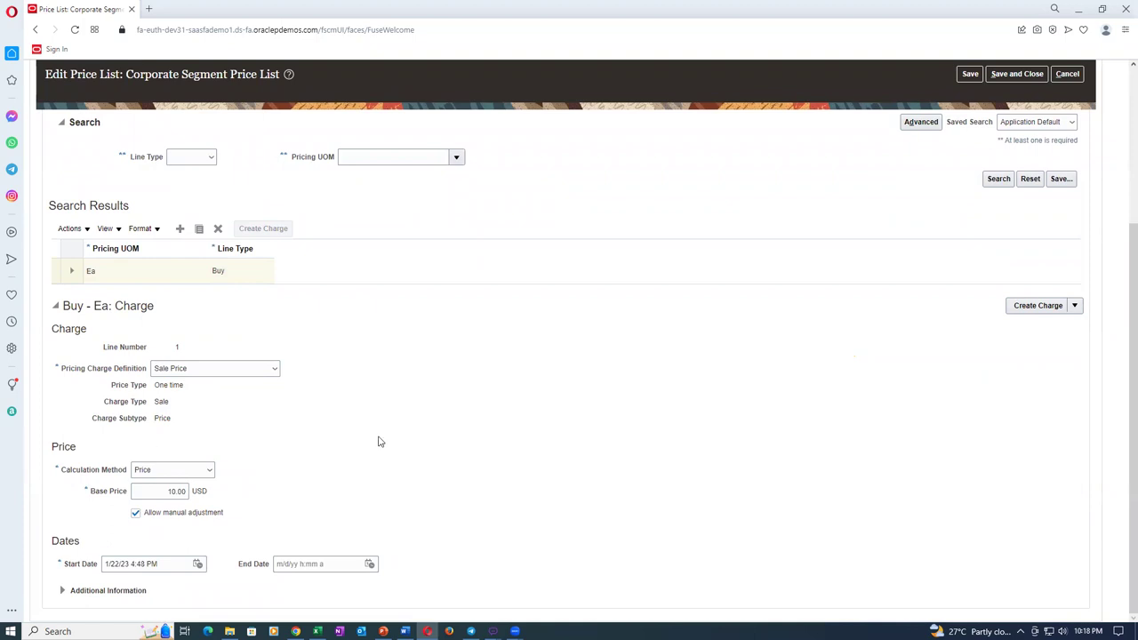
click(1031, 74)
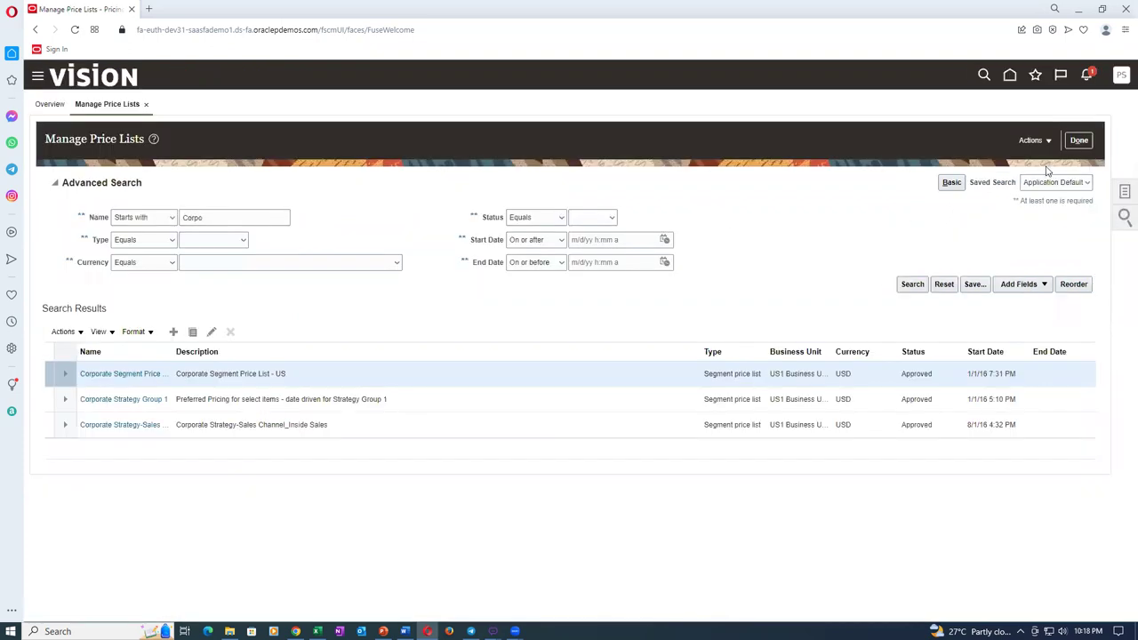
Close price list management and go to the Setup and Maintenance task Search page.
click(1080, 140)
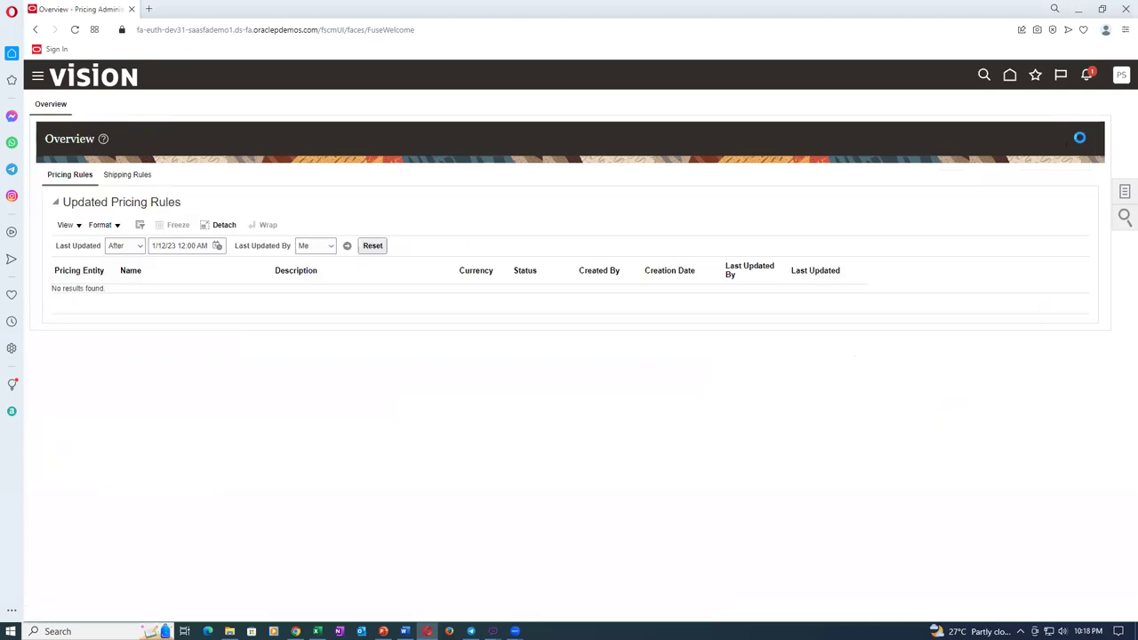
click(1123, 75)
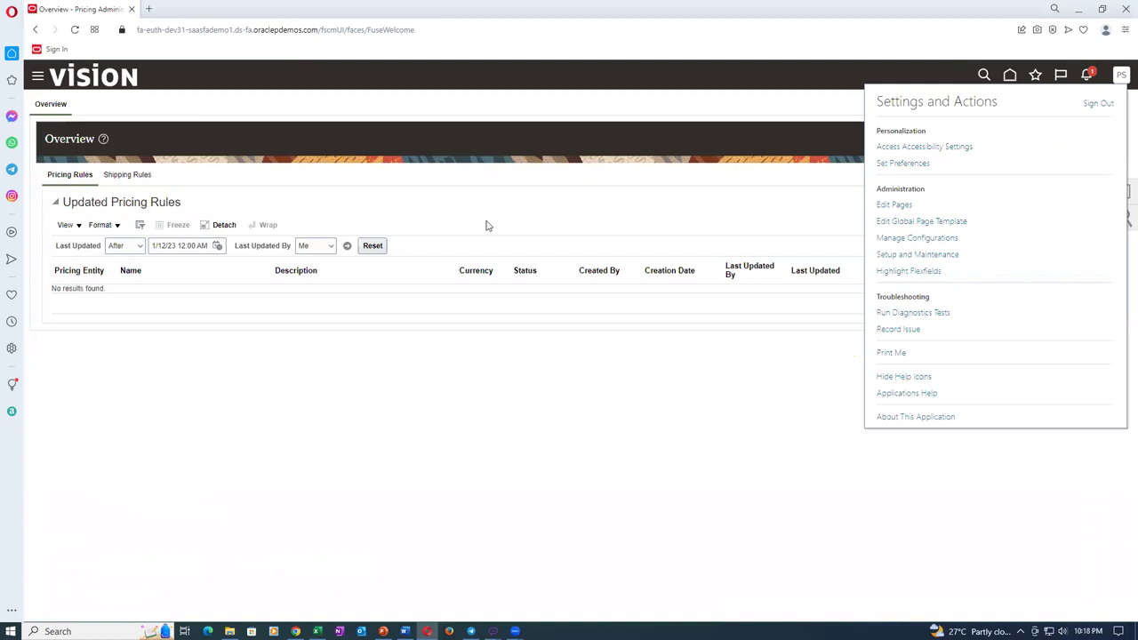
click(925, 255)
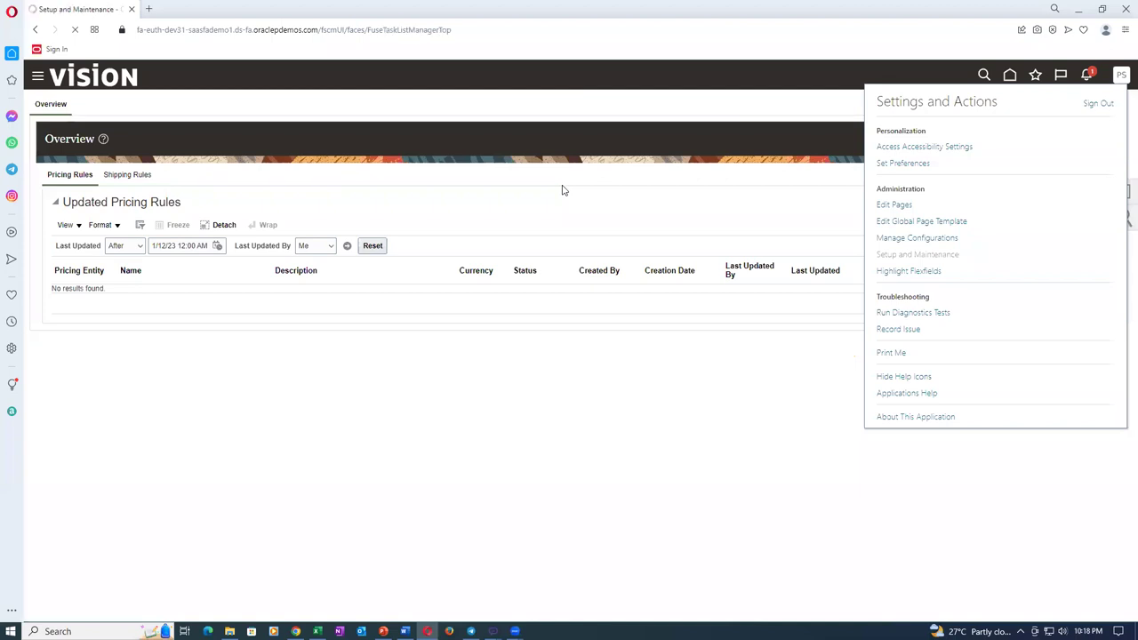
click(1123, 238)
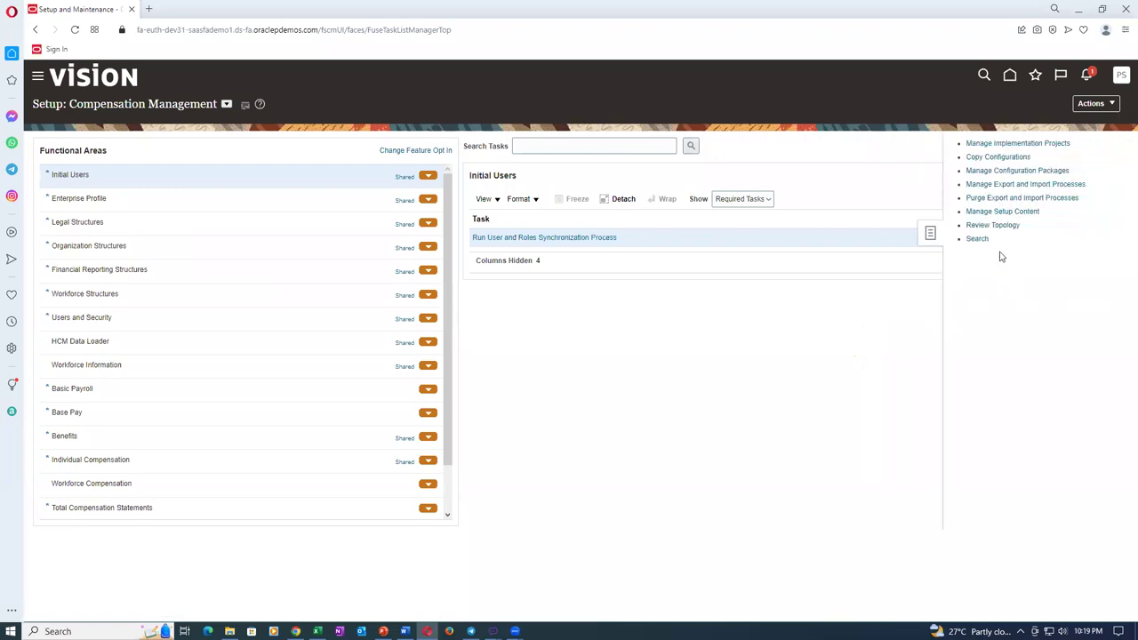
click(974, 238)
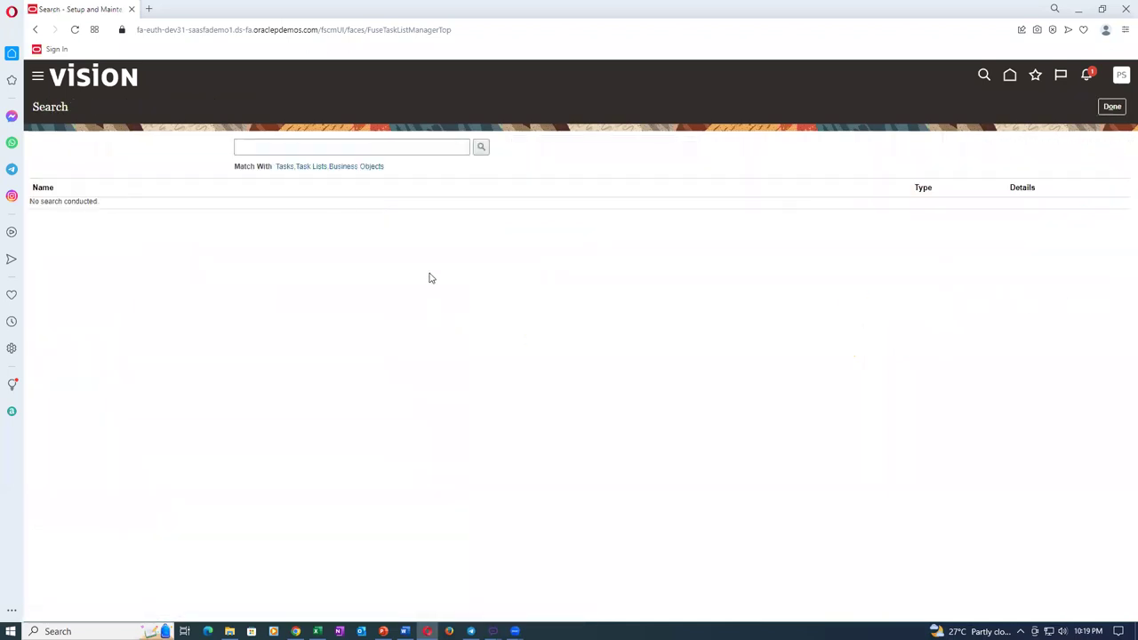
Search tasks for '%supply%fin%opt%' and open Manage Supply Chain Financial Orchestration System Options.
click(321, 148)
text(man%su)
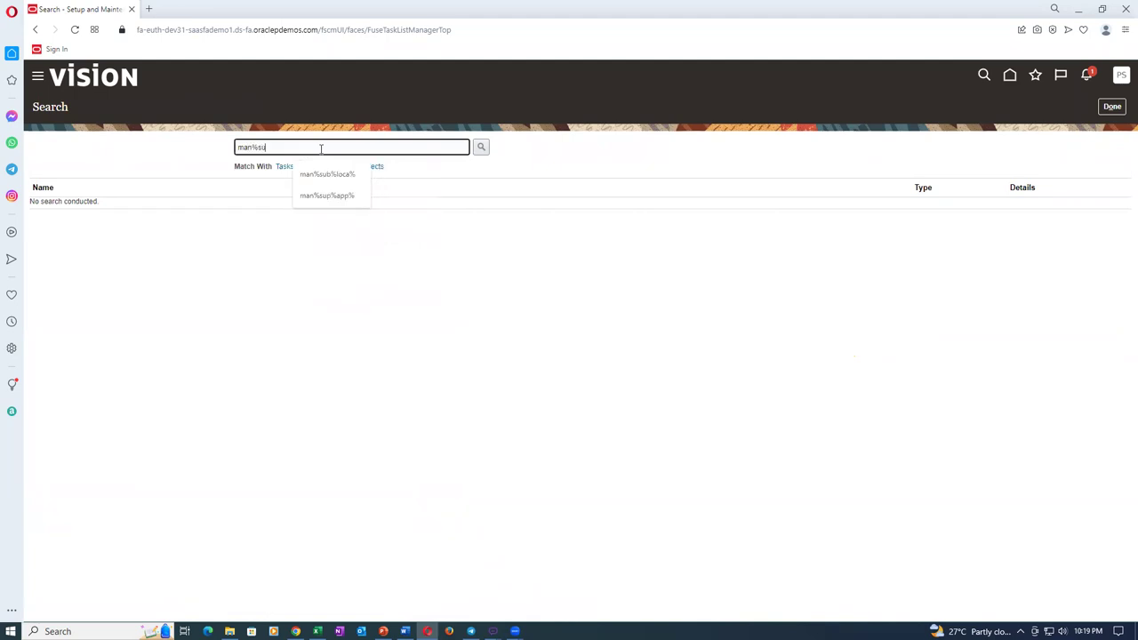
text(pply%)
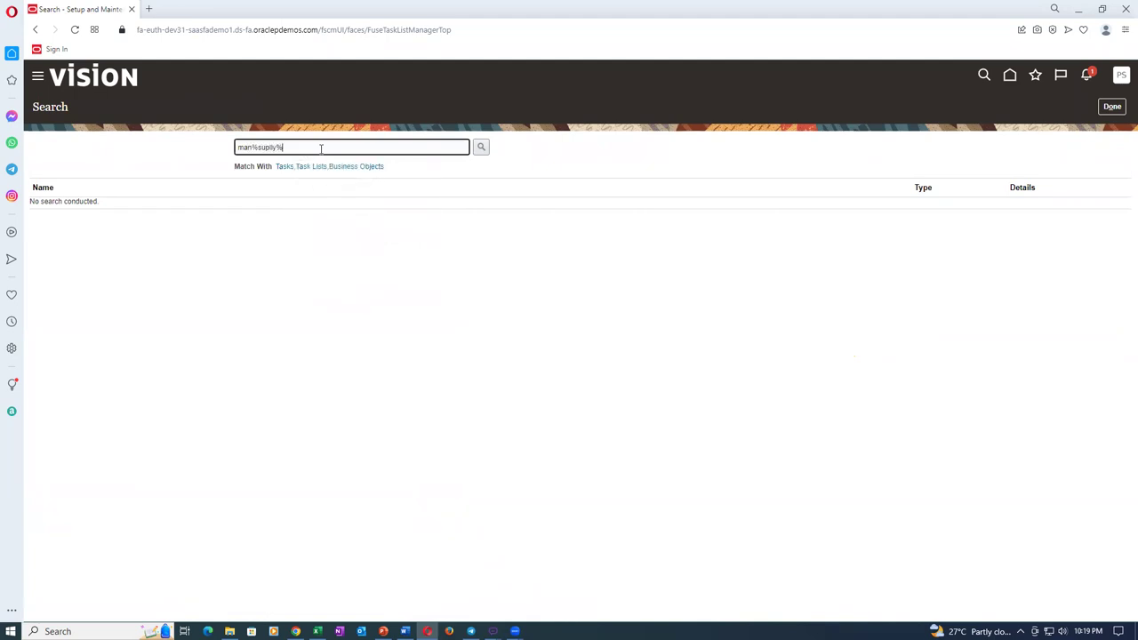
text(fin%opt%)
key(Return)
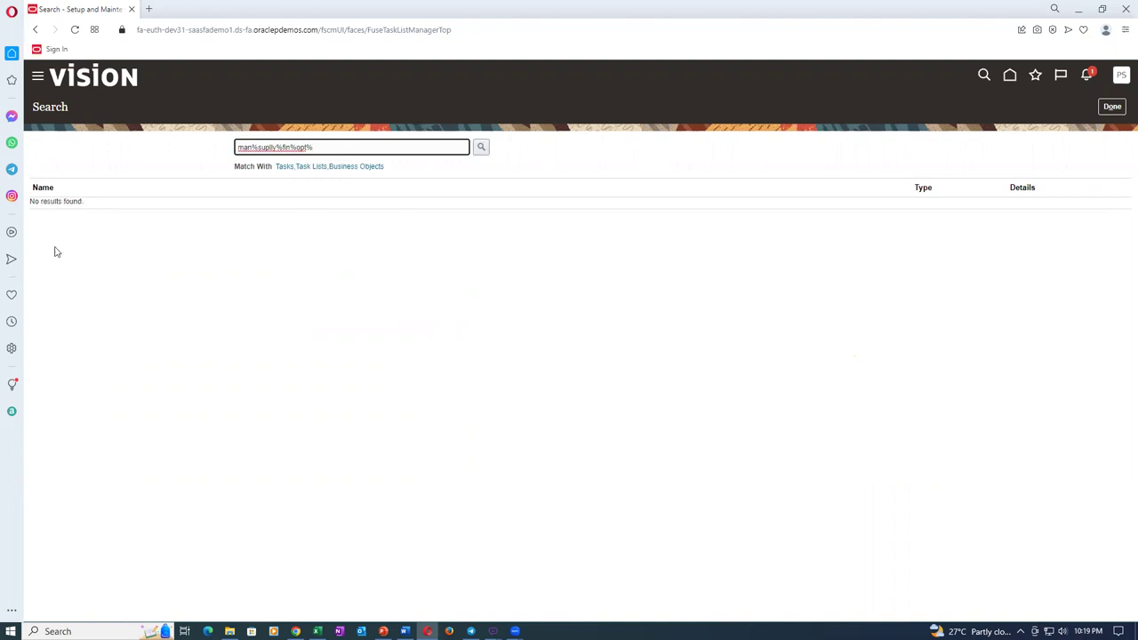
click(239, 148)
key(Delete)
key(Delete)
key(Delete)
key(BackSpace)
text(p)
key(Return)
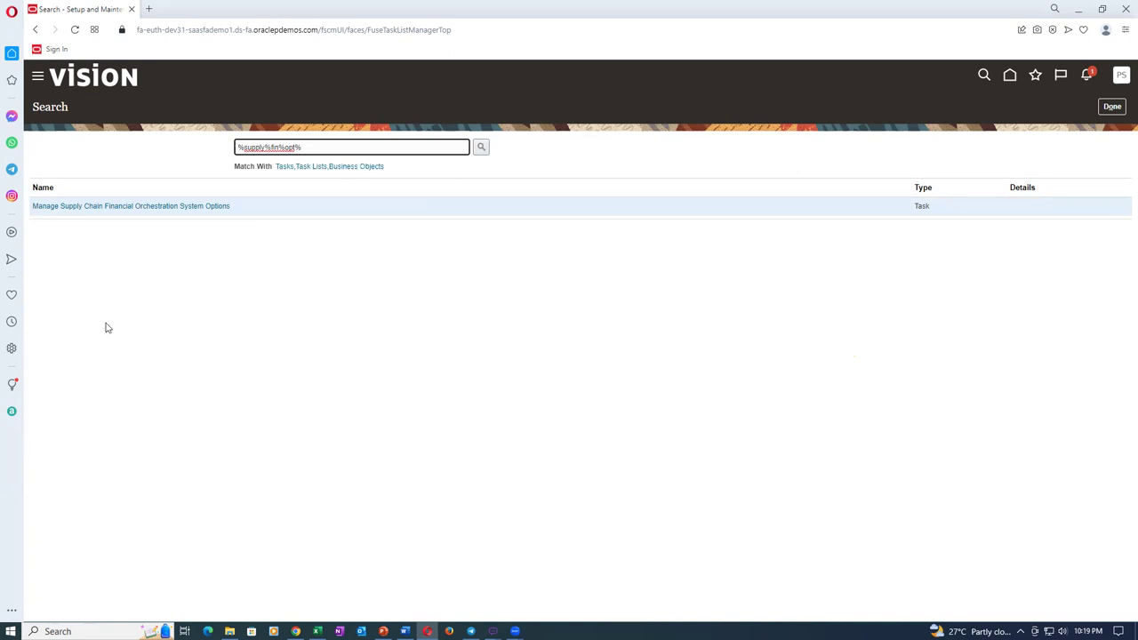
click(174, 208)
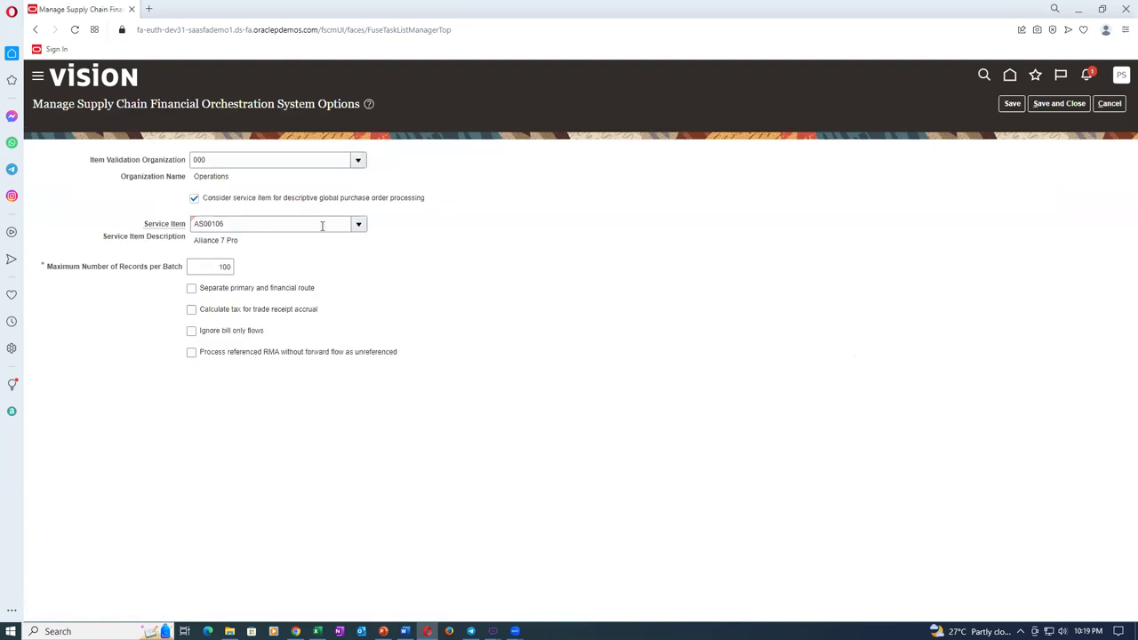
Check the item validation organization 000, then switch to the OM_Day1 folder in File Explorer.
click(159, 166)
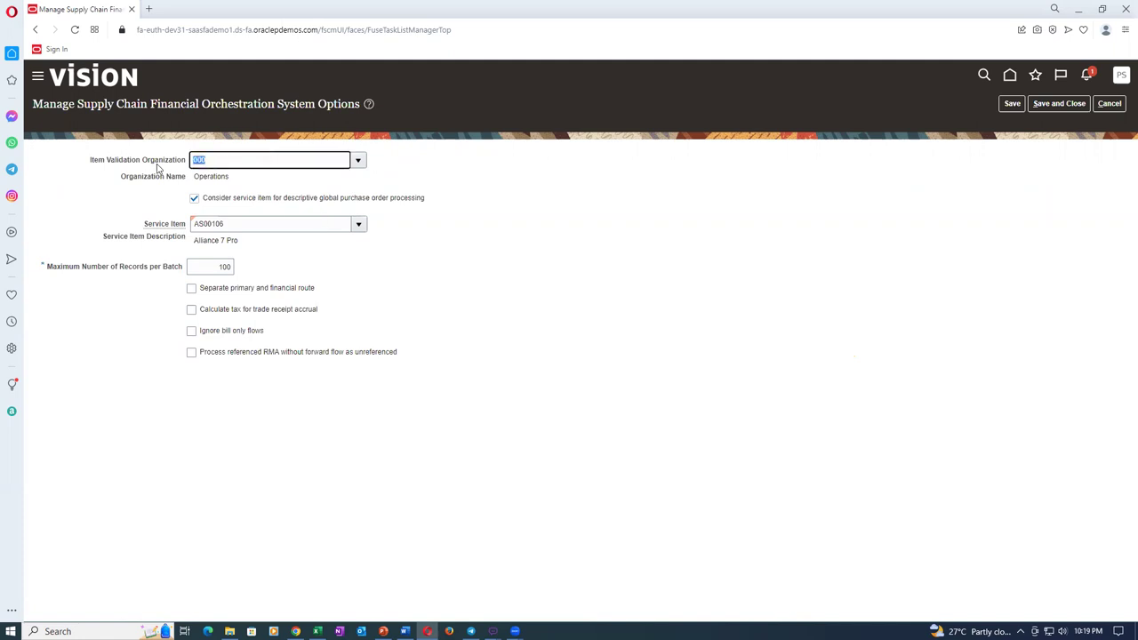
click(160, 219)
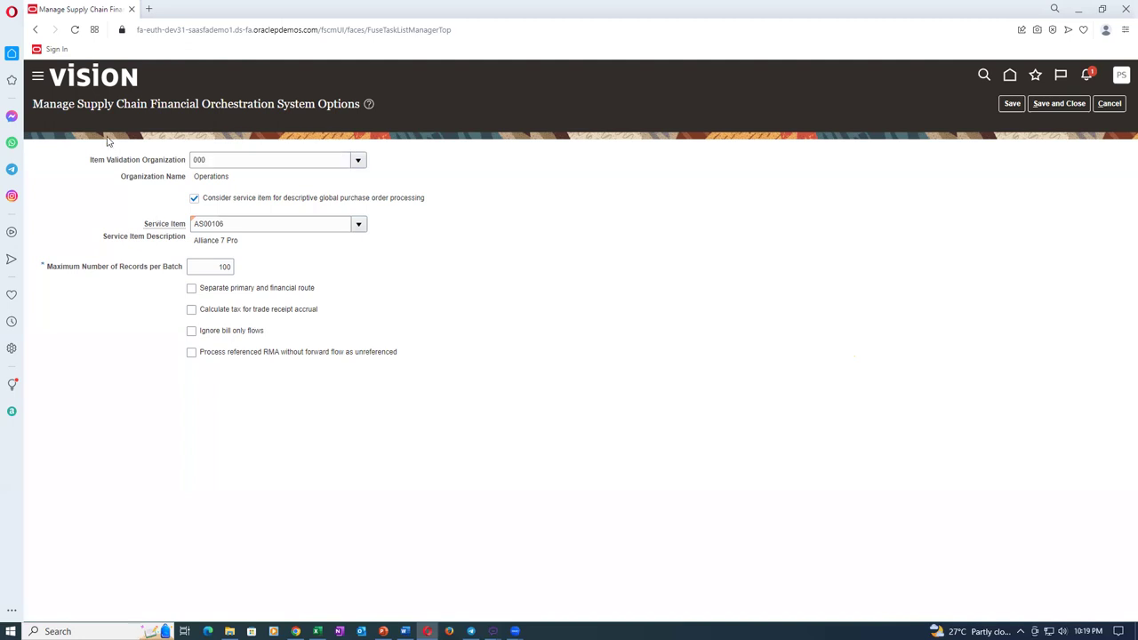
click(229, 632)
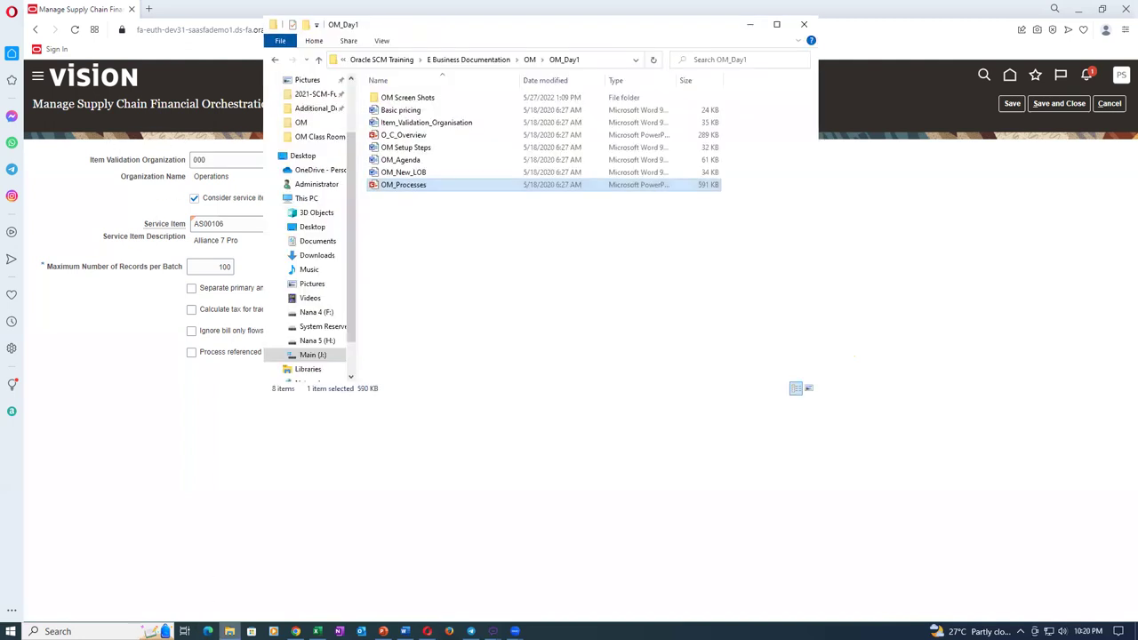
Open the Item_Validation_Organisation document from the OM_Day1 folder in Word.
click(457, 123)
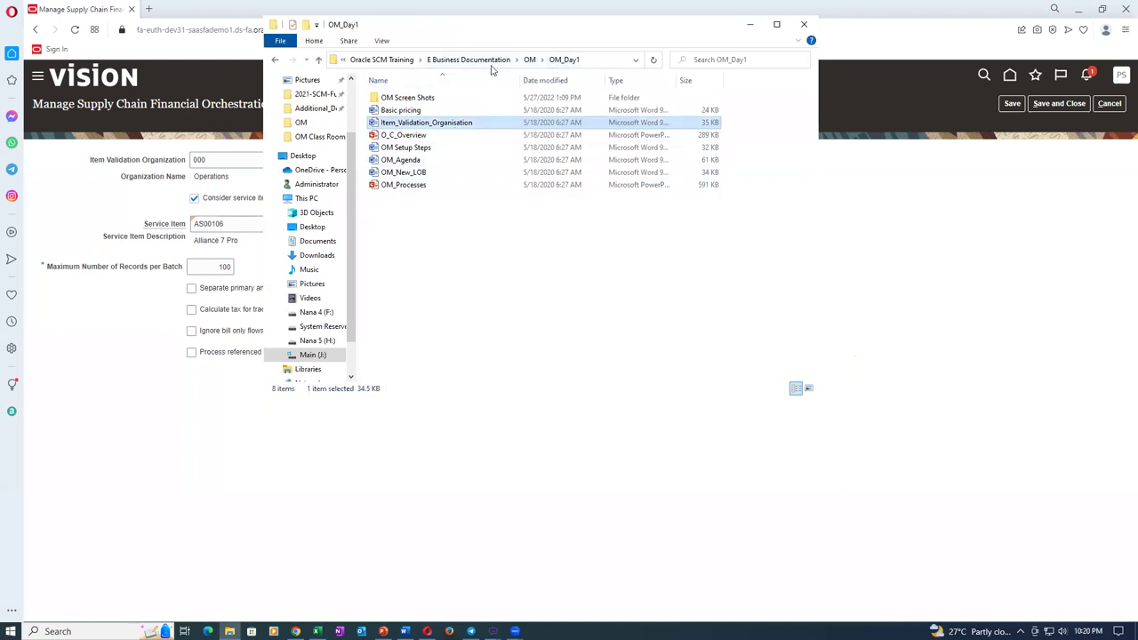
double_click(461, 125)
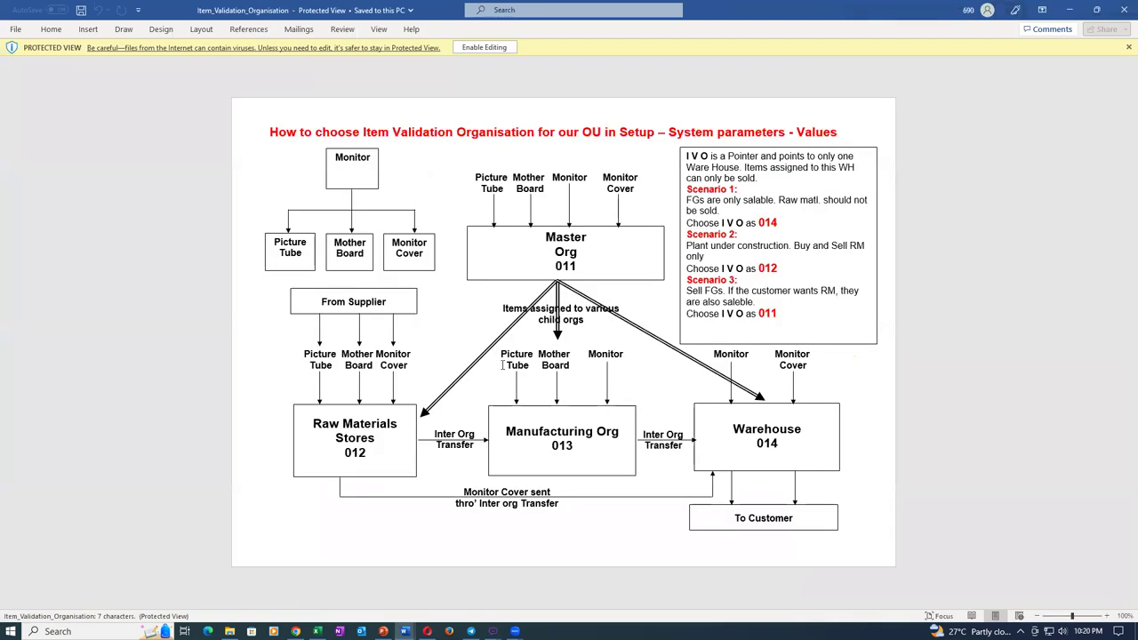
Zoom the diagram to 110% and select the Monitor box.
scroll(503, 364, up, 1)
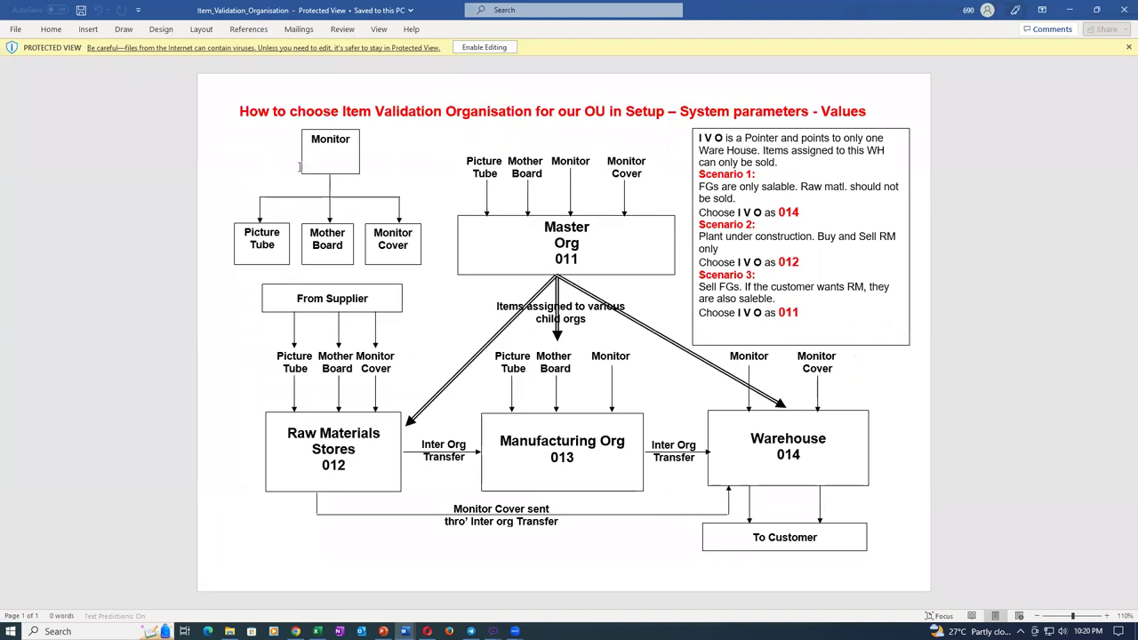
click(319, 144)
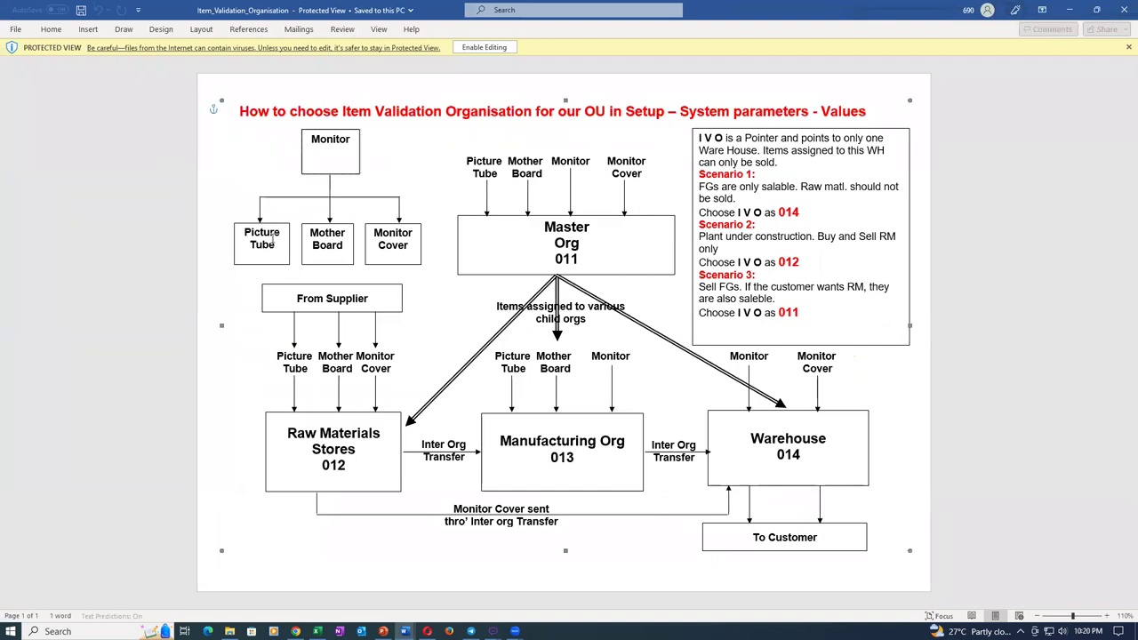
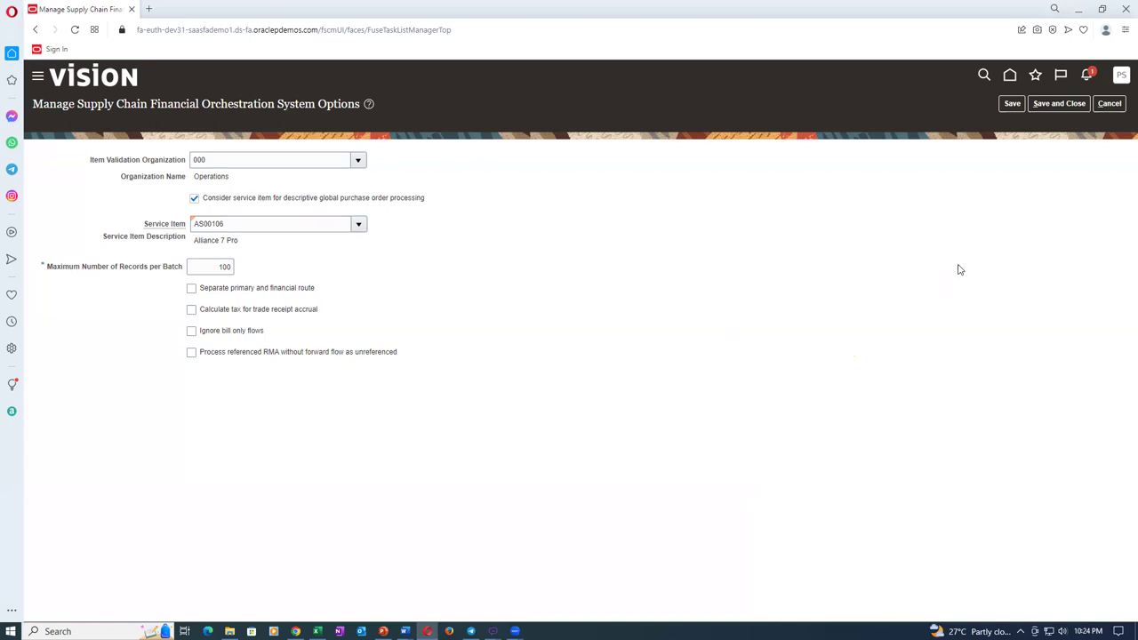
Discard the system options page and open Manage Drop Ship Financial Flows via a 'man%drop%ship%fin%' task search.
click(1110, 103)
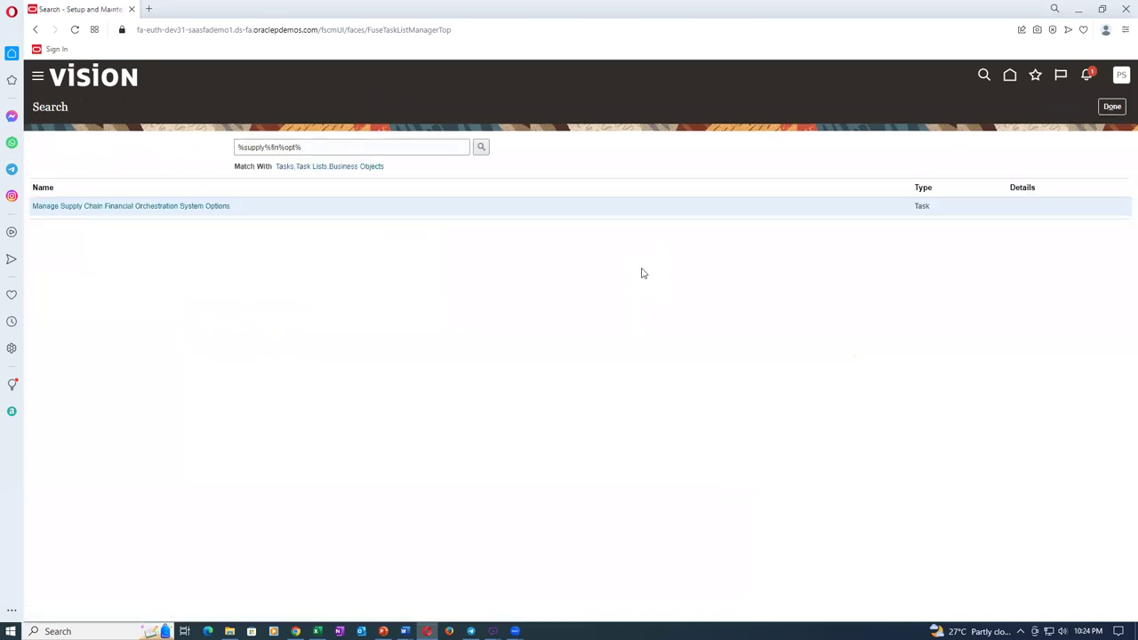
triple_click(318, 144)
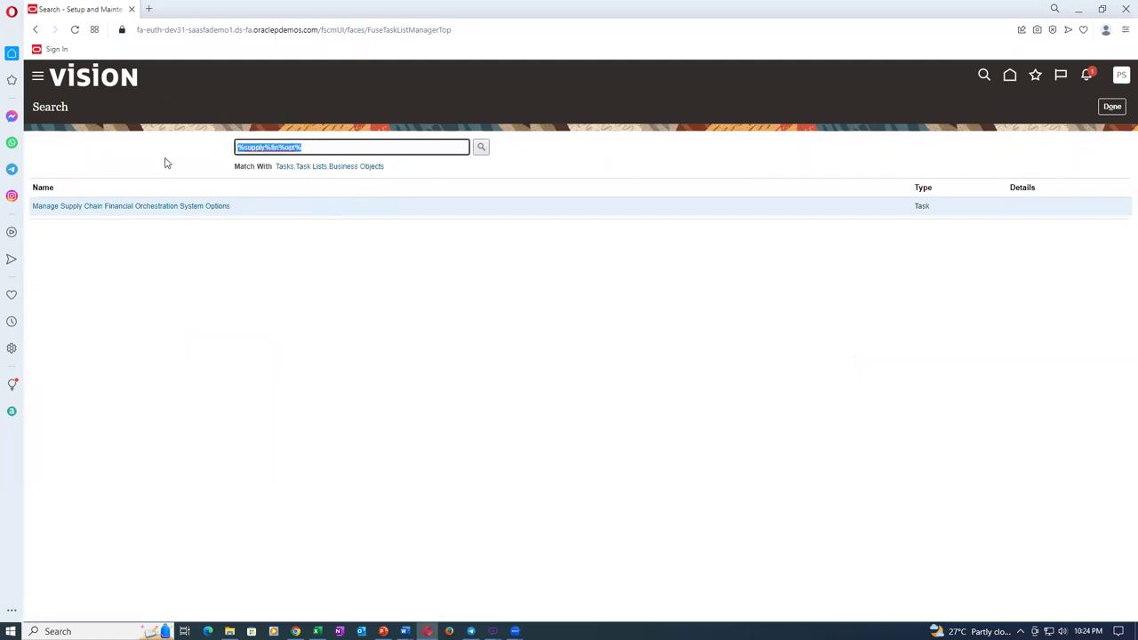
text(man%)
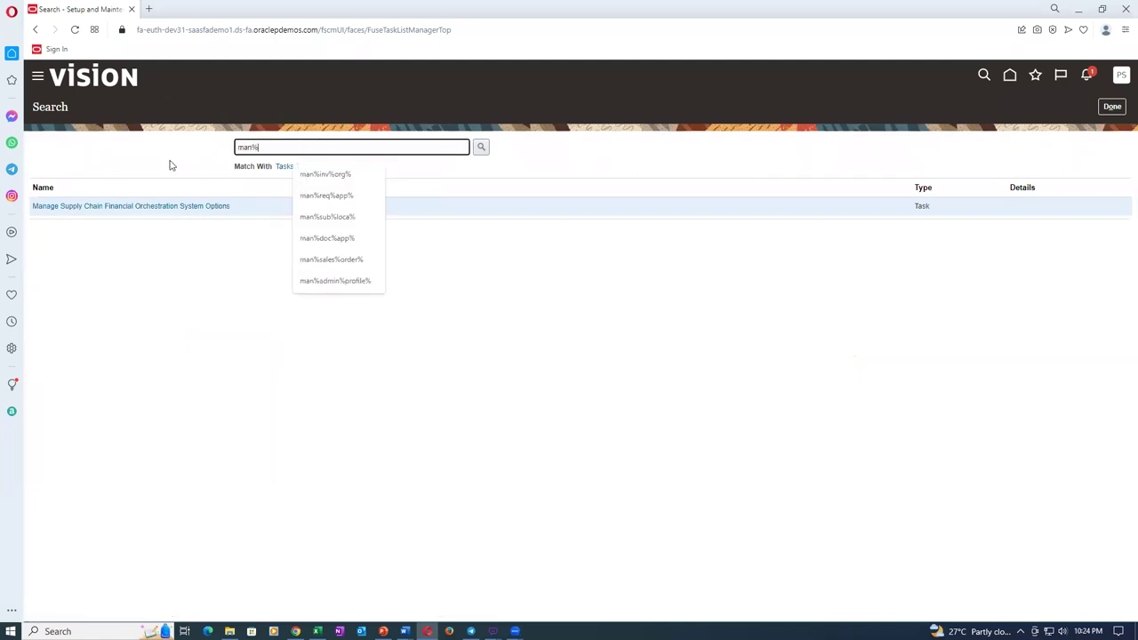
text(drop%s)
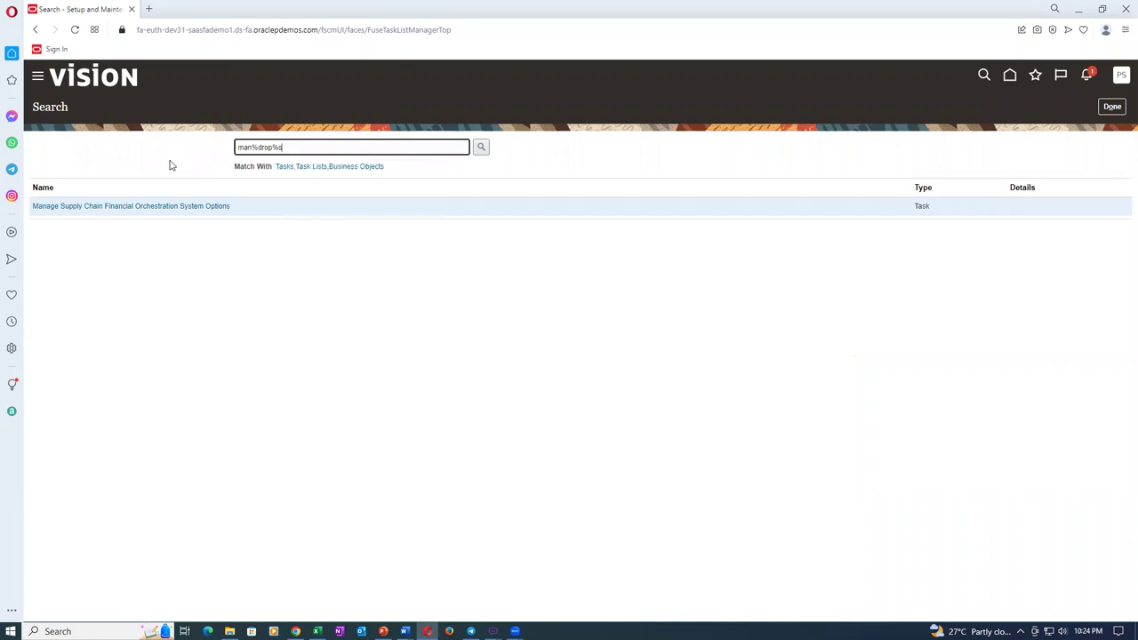
text(hip%fin%)
key(Return)
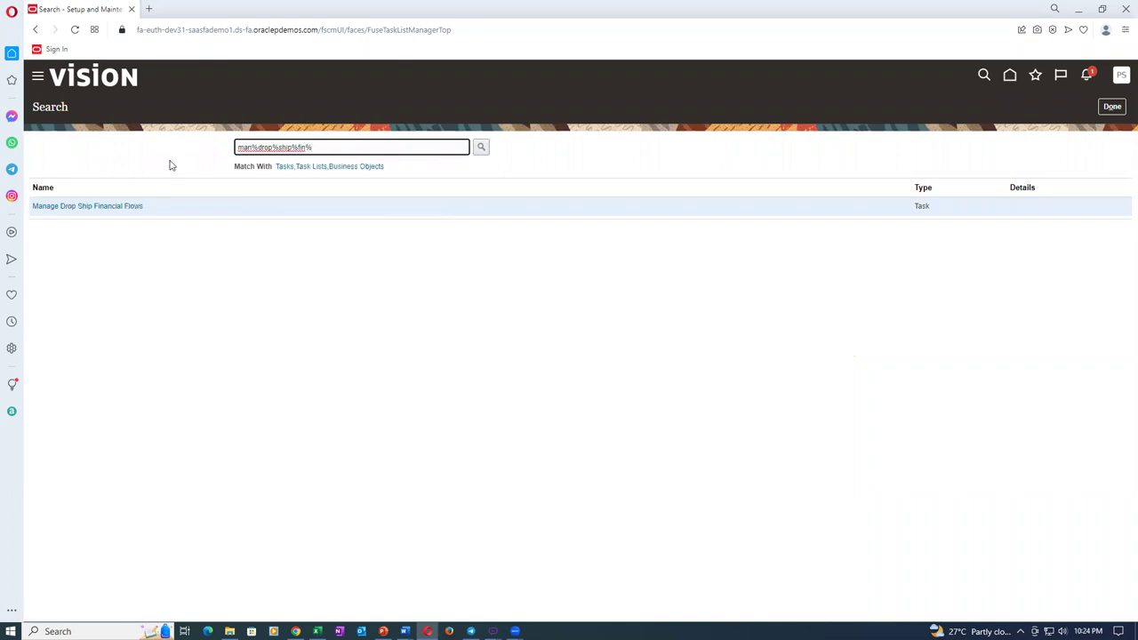
click(105, 208)
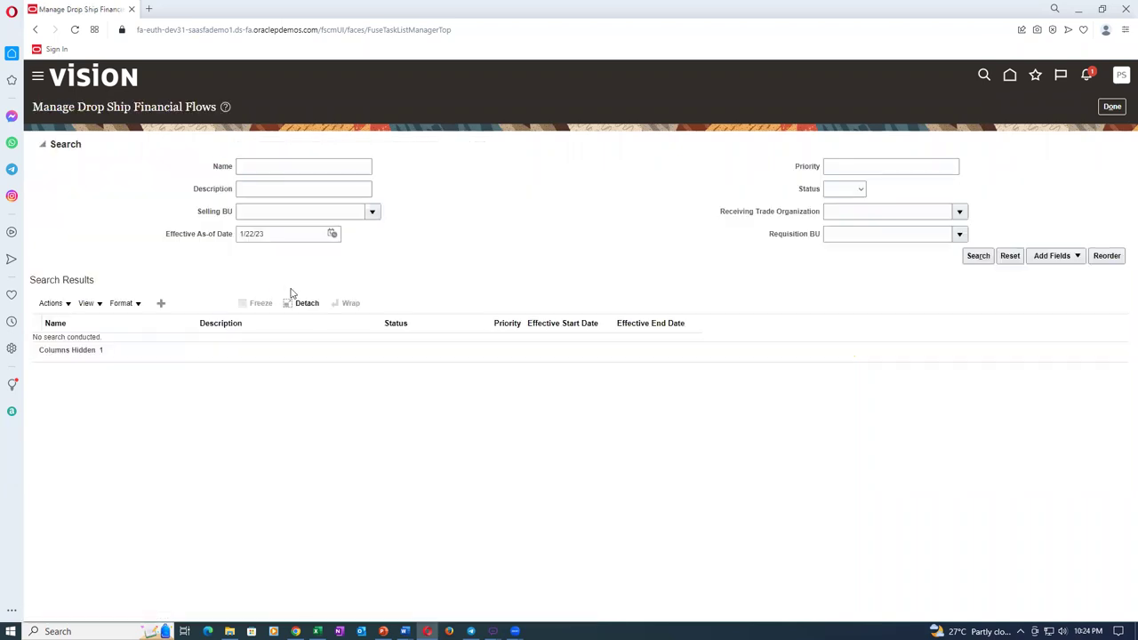
List the drop ship flows and open DropShipFlow_GSE for correction past the warning, then cancel without changes.
click(975, 258)
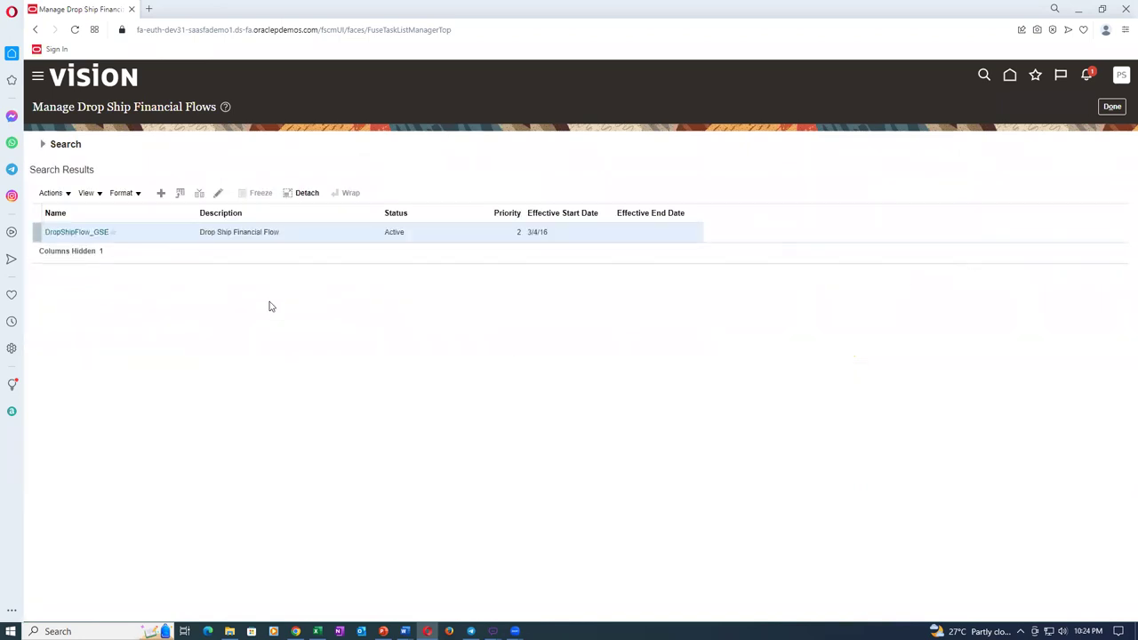
click(218, 195)
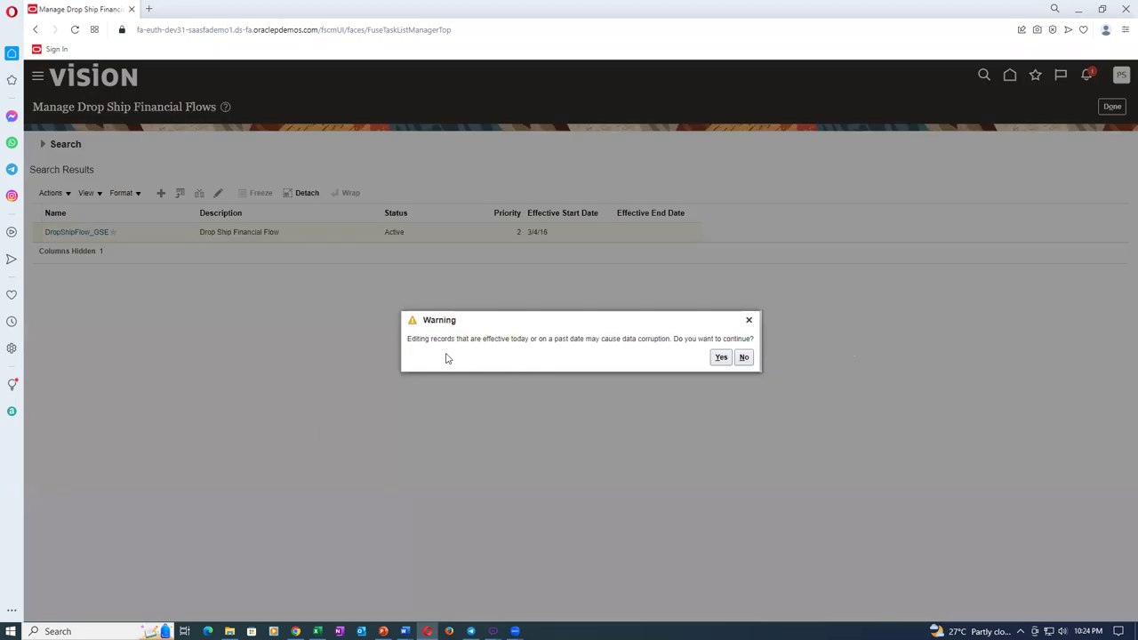
drag(434, 340, 529, 340)
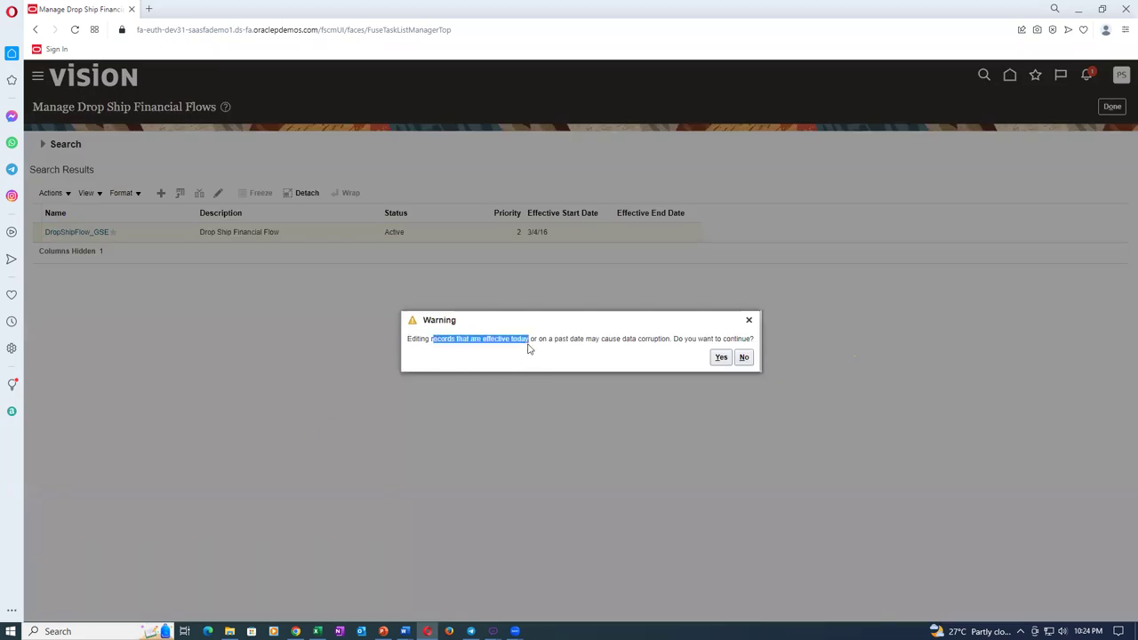
click(722, 359)
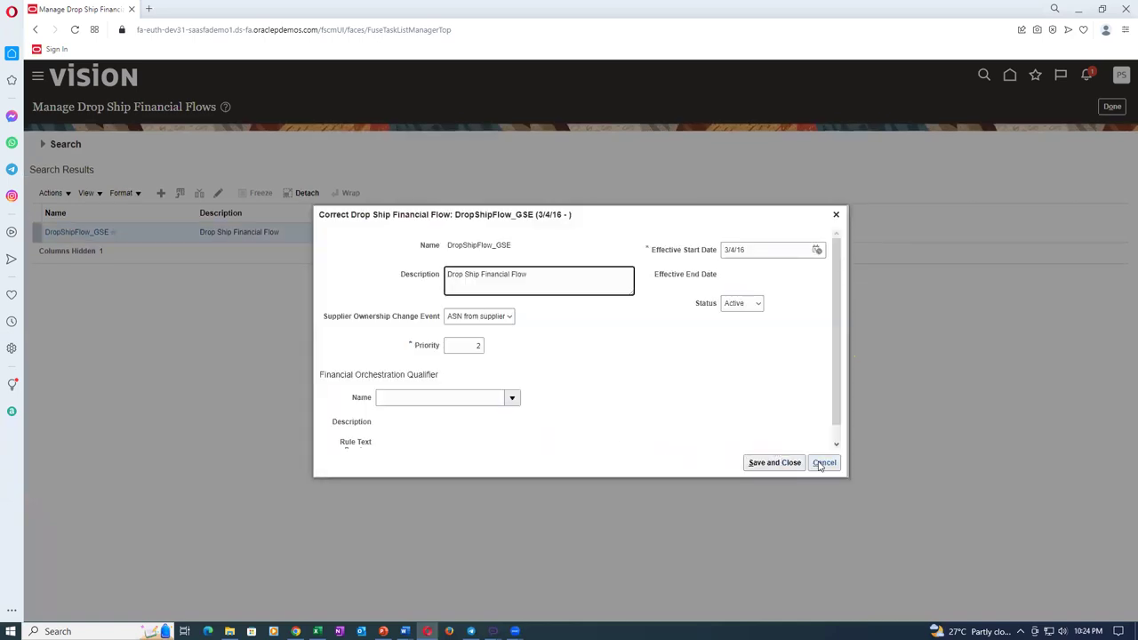
click(823, 465)
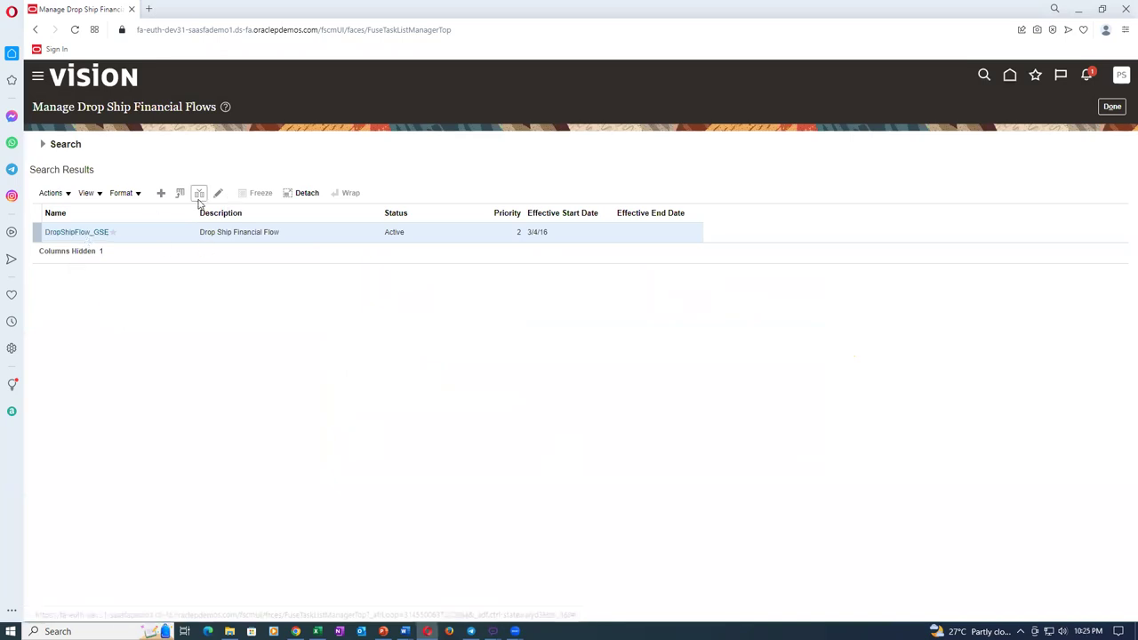
Review DropShipFlow_GSE's US1 Business Unit–Chicago and Supremo–DC 2 relationships, then switch to the Word reference.
click(73, 234)
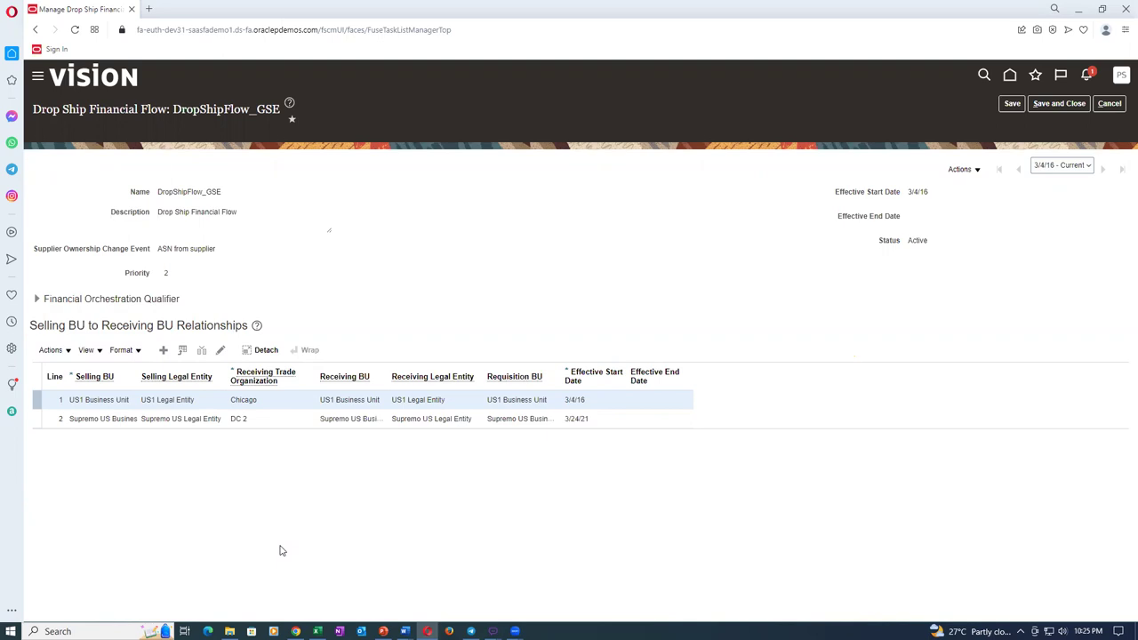
key(alt+Tab)
key(alt+Tab)
key(alt+Tab)
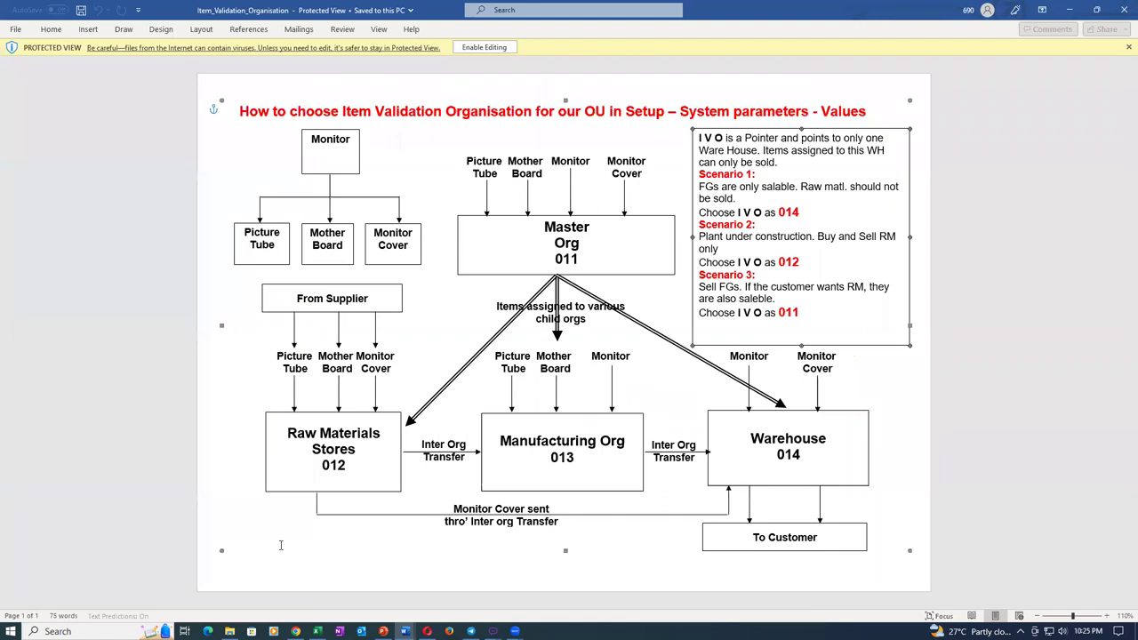
Leave the Item_Validation_Organisation Word diagram and return to the browser.
key(alt+Tab)
key(alt+Tab)
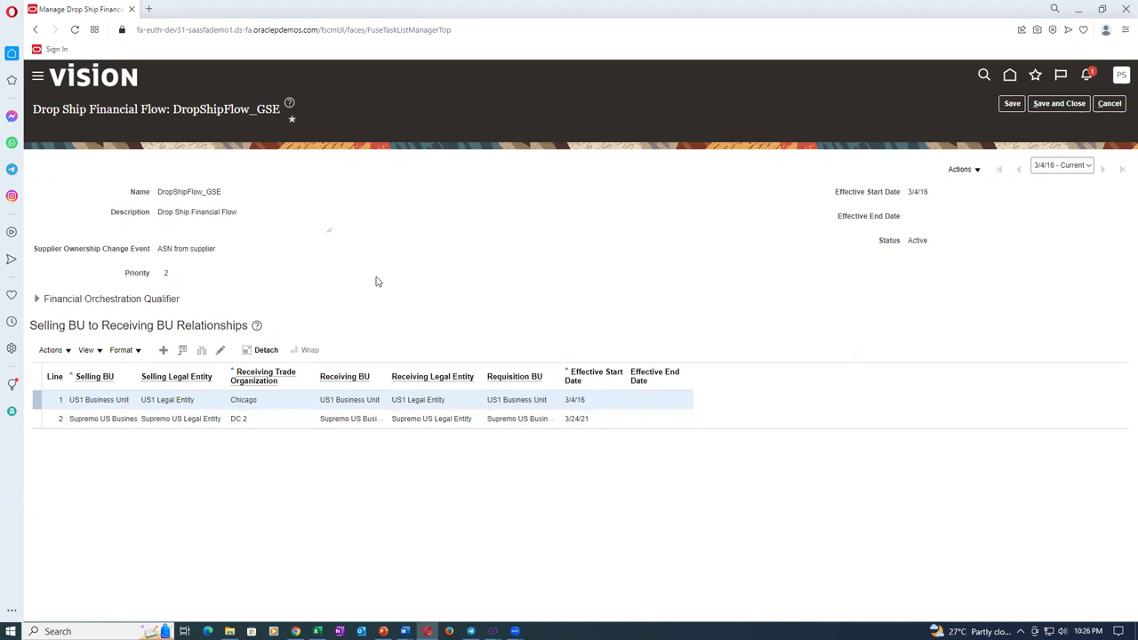
Close the flow task, open Monitor Processes from Favorites, then sign out of the session.
click(1108, 104)
click(1113, 106)
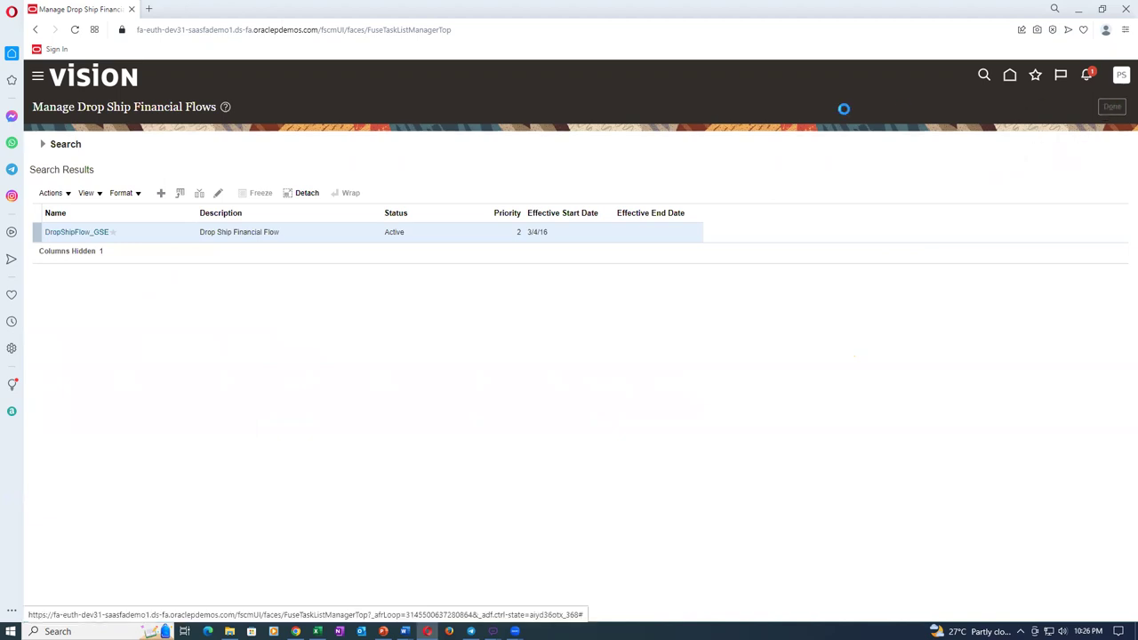
click(1037, 76)
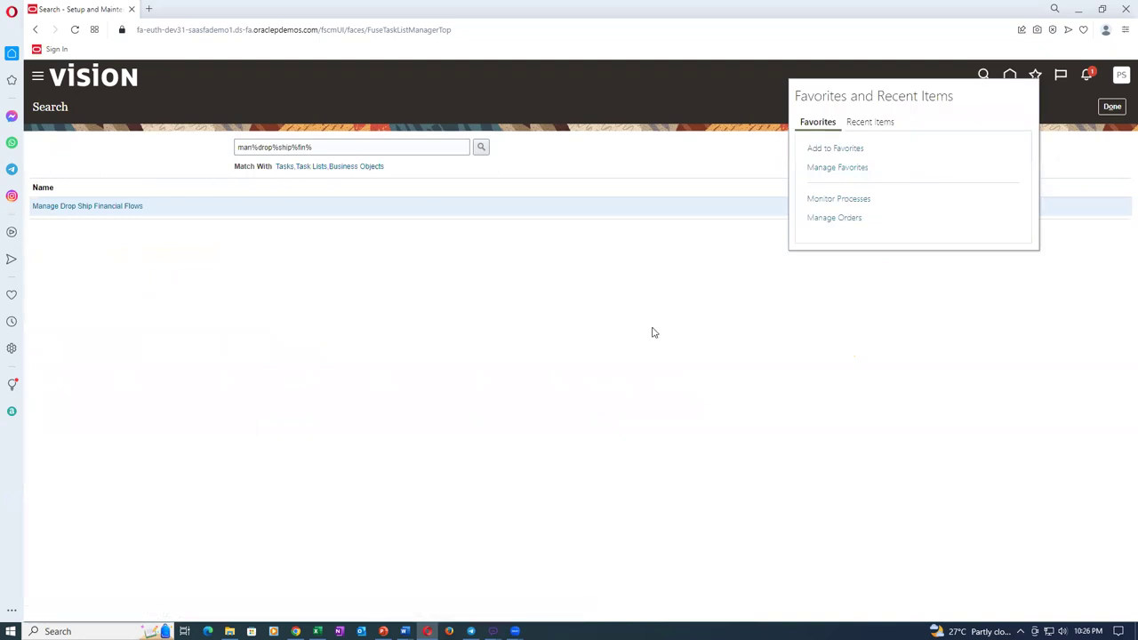
click(838, 201)
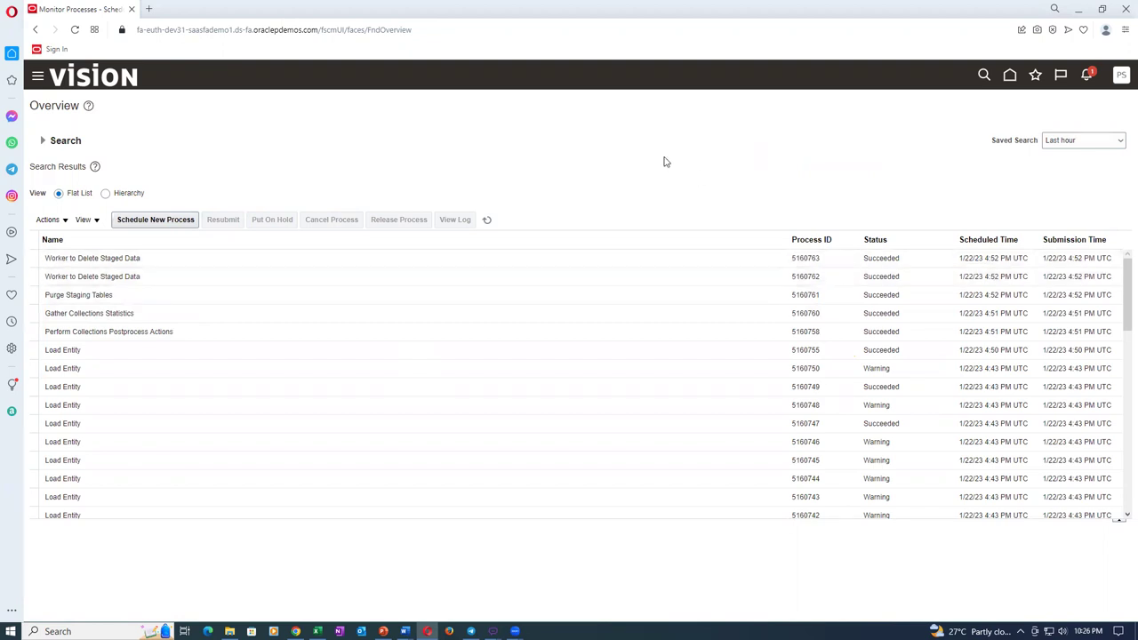
click(1119, 79)
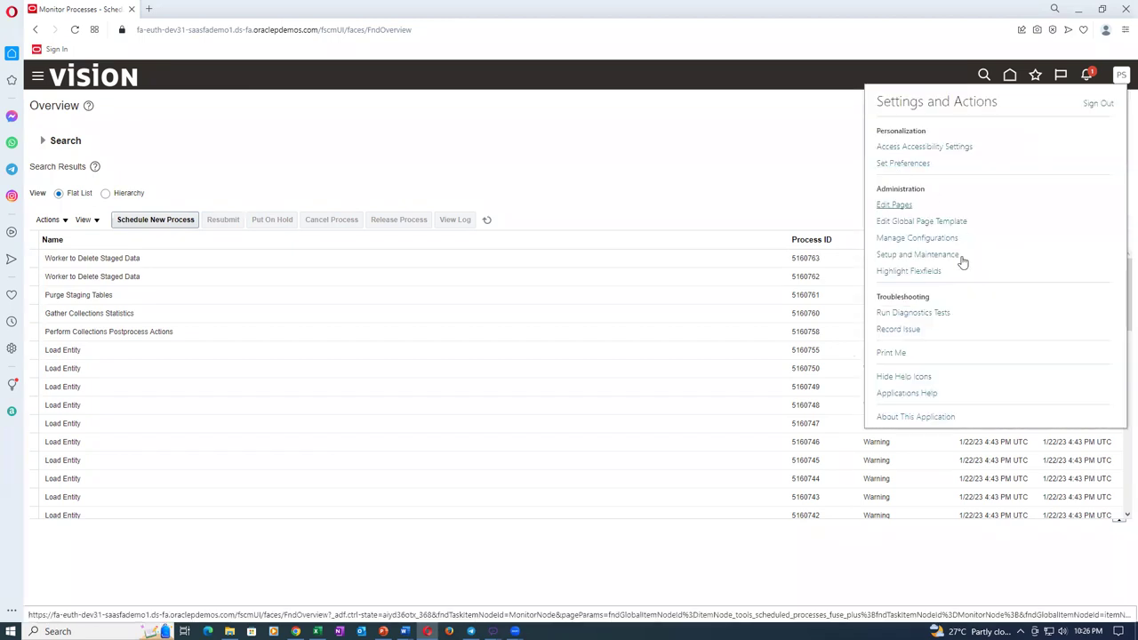
click(1100, 104)
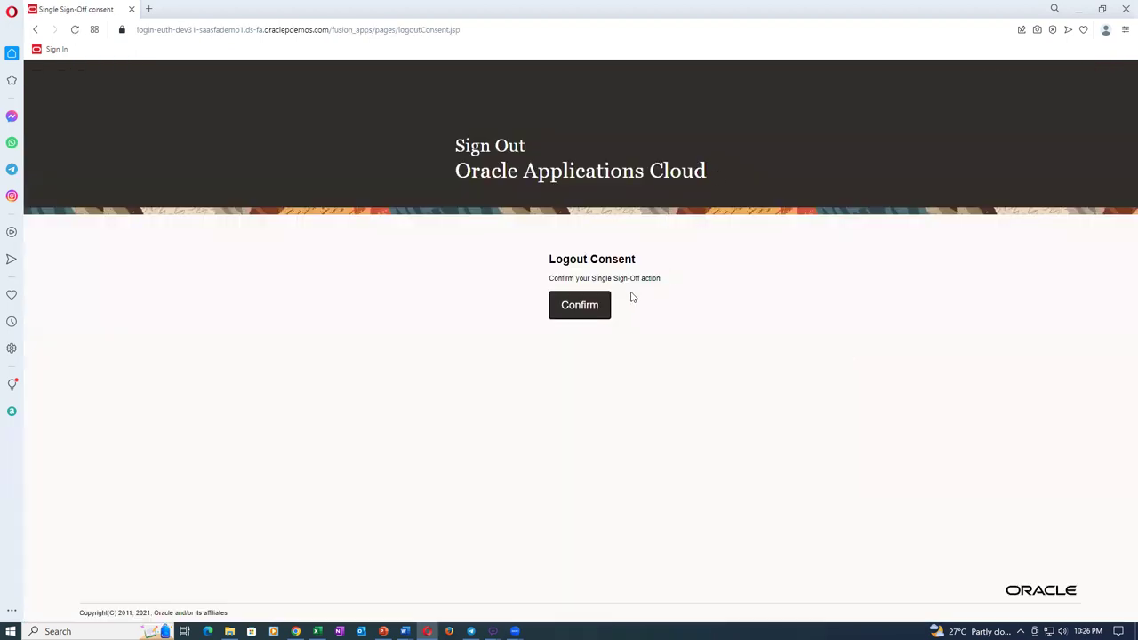
Confirm the single sign-off and sign back in to the Vision home page.
click(589, 307)
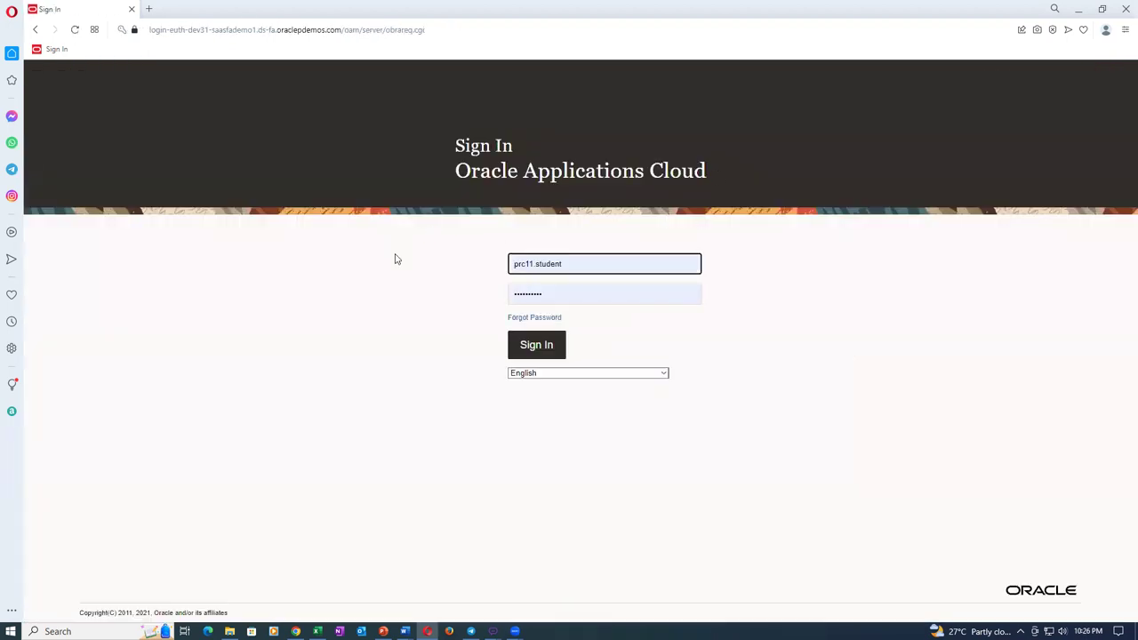
click(553, 352)
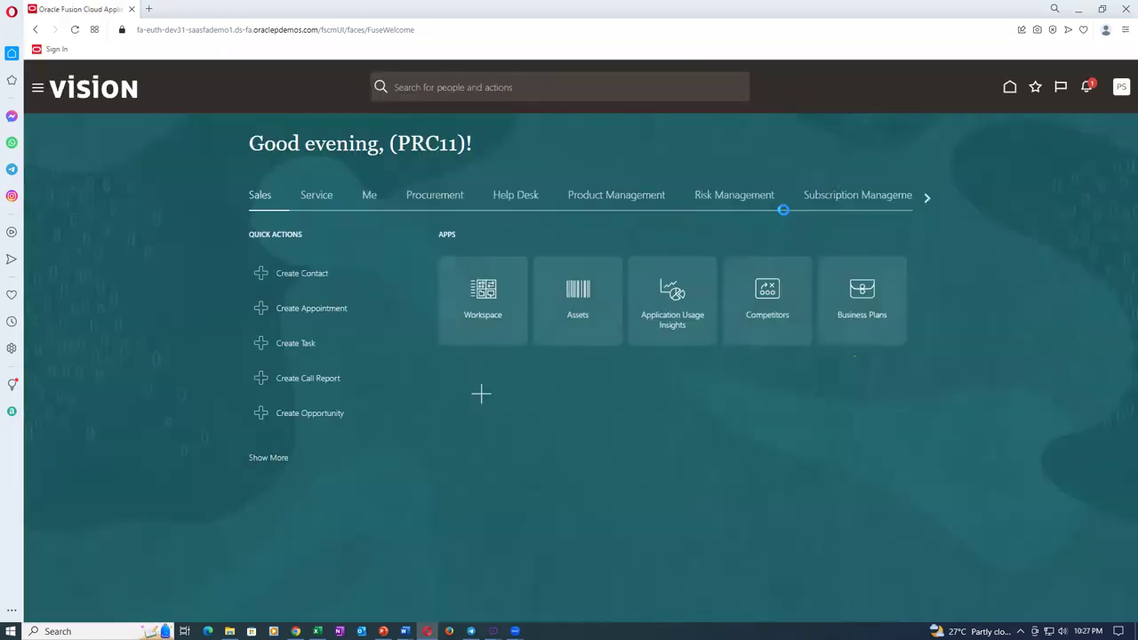
Go to Manage Orders from Favorites and start a new sales order.
click(1025, 88)
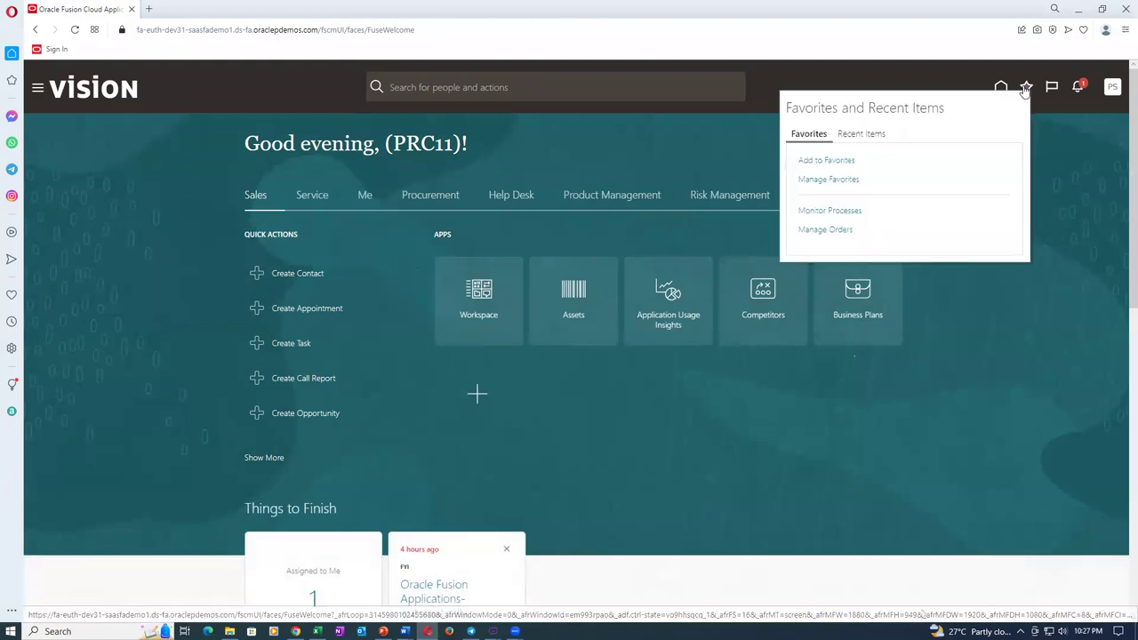
click(816, 231)
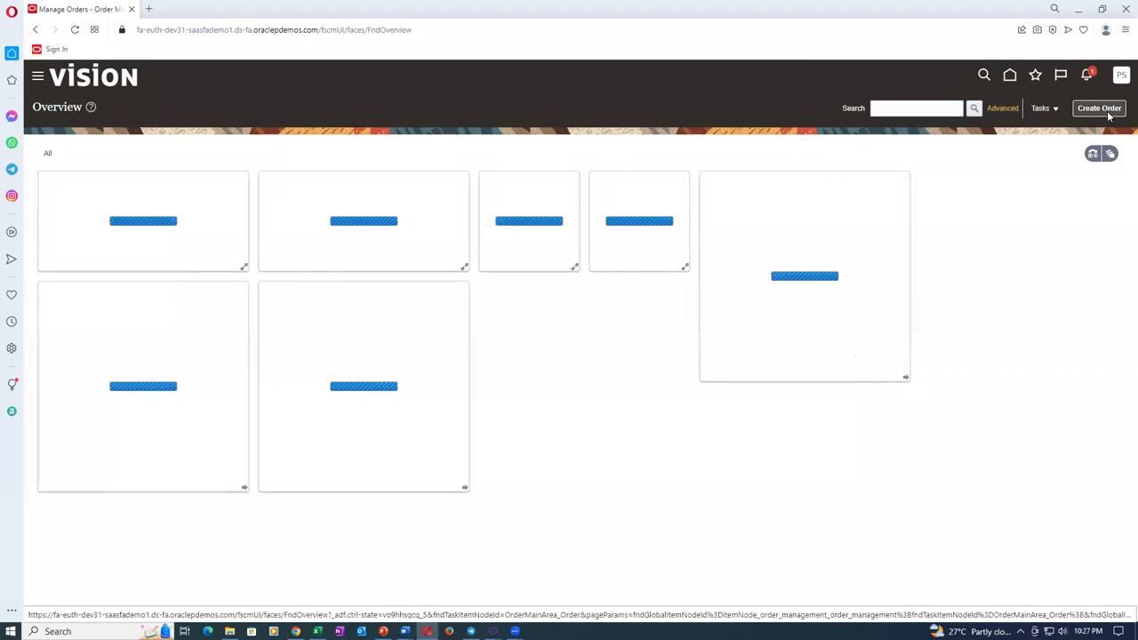
click(1103, 110)
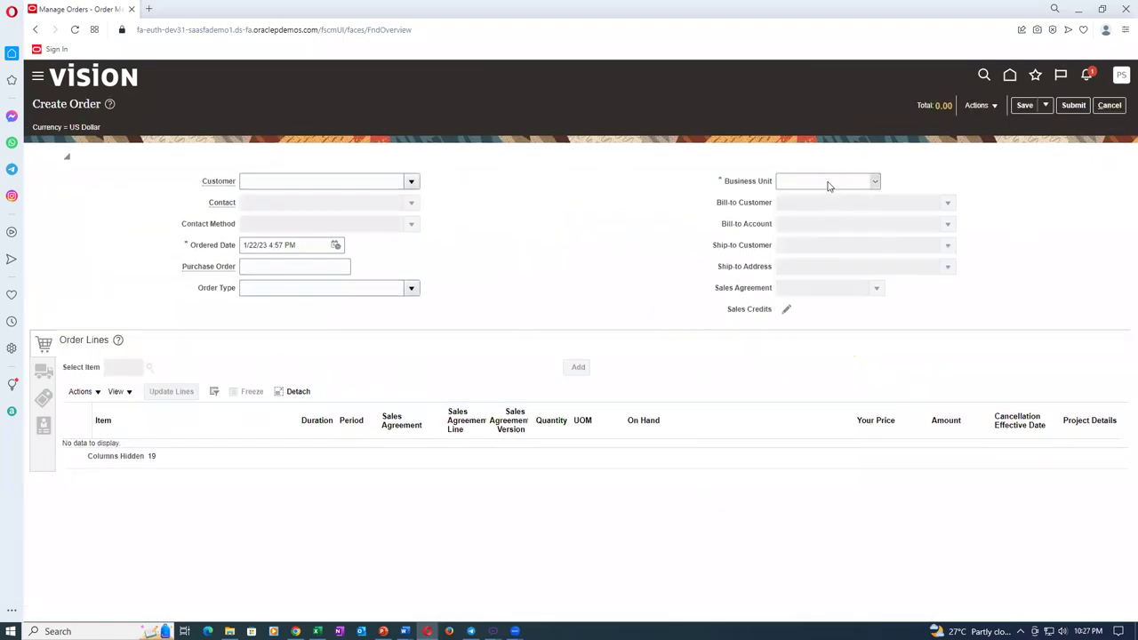
Set the order's business unit to US1 Business Unit and customer to Computer Service and Rentals.
click(828, 185)
drag(877, 285, 877, 336)
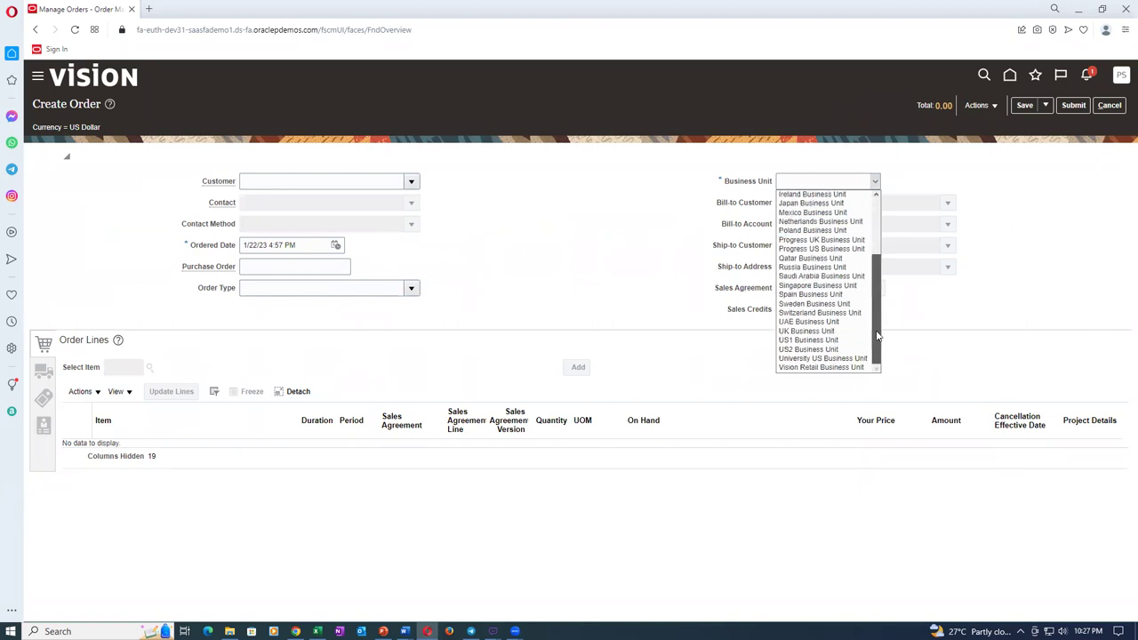
click(849, 340)
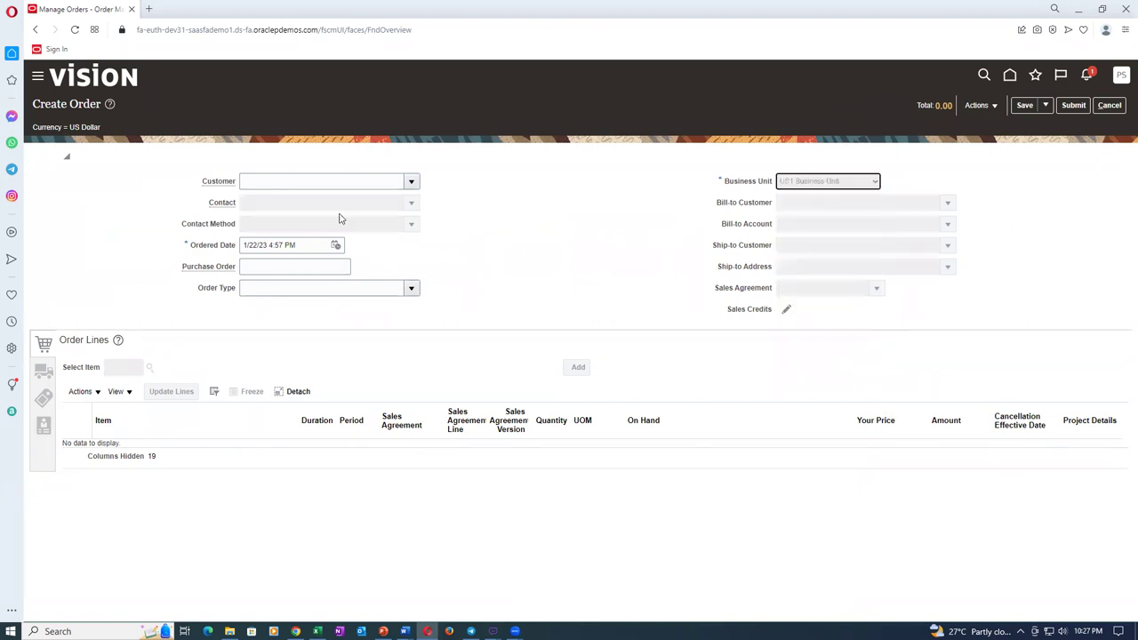
click(364, 182)
text(com)
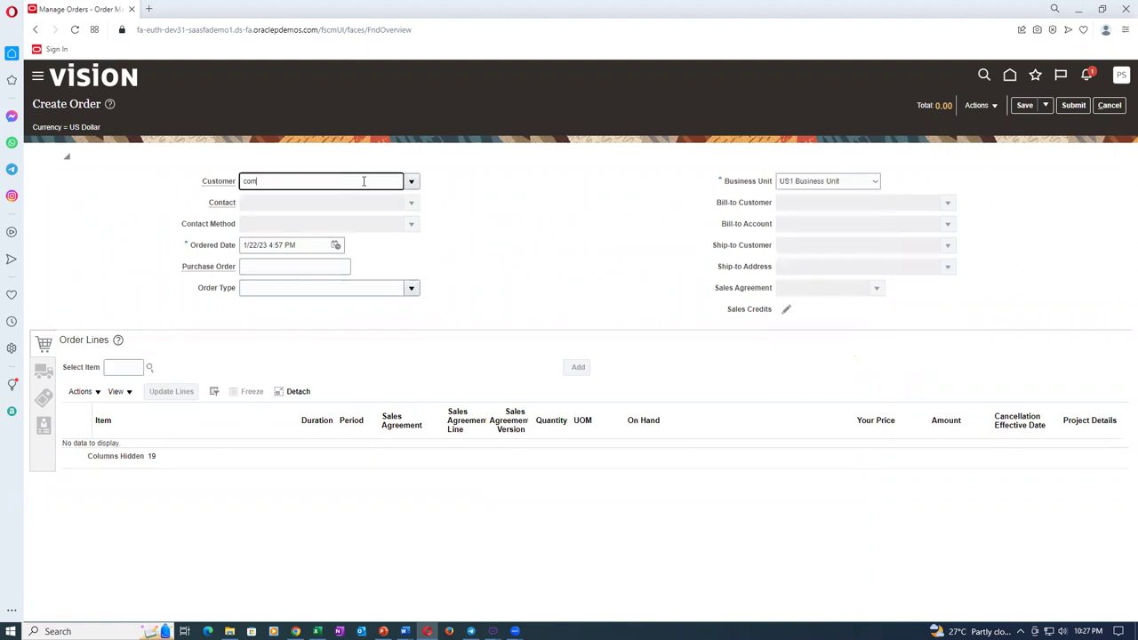
text(p)
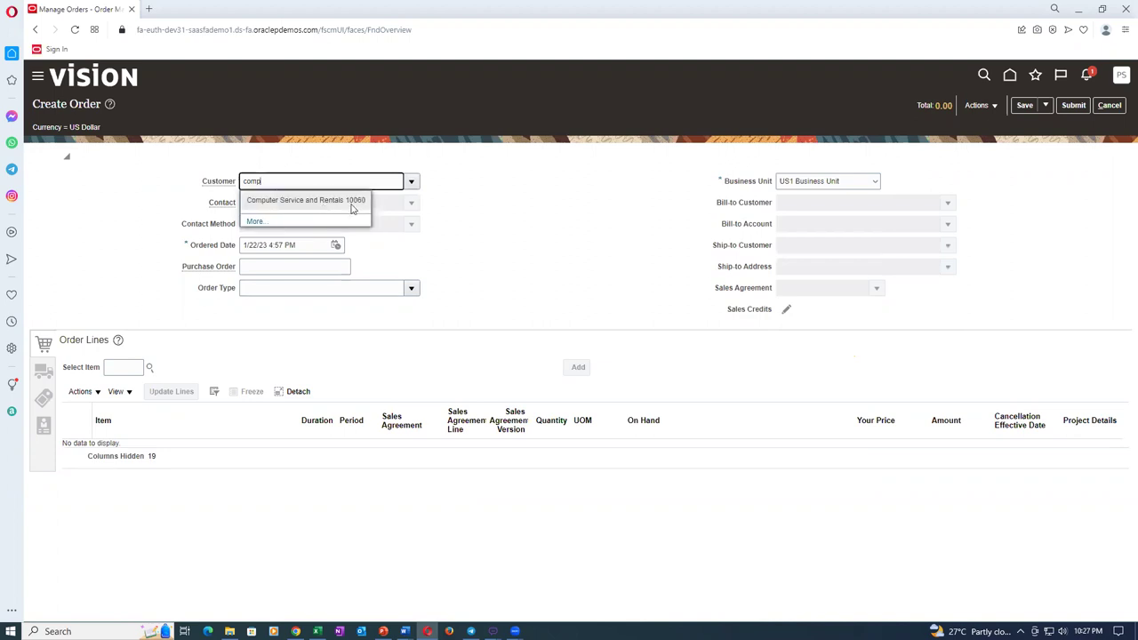
click(350, 203)
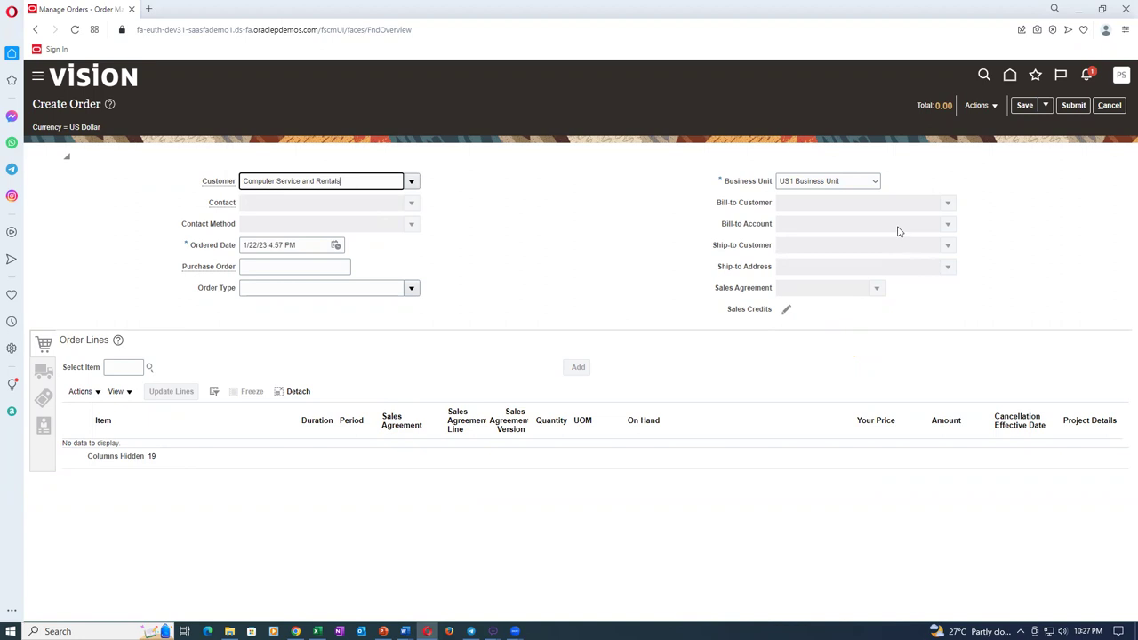
Review the order's pricing strategy and segment, then close it.
click(978, 107)
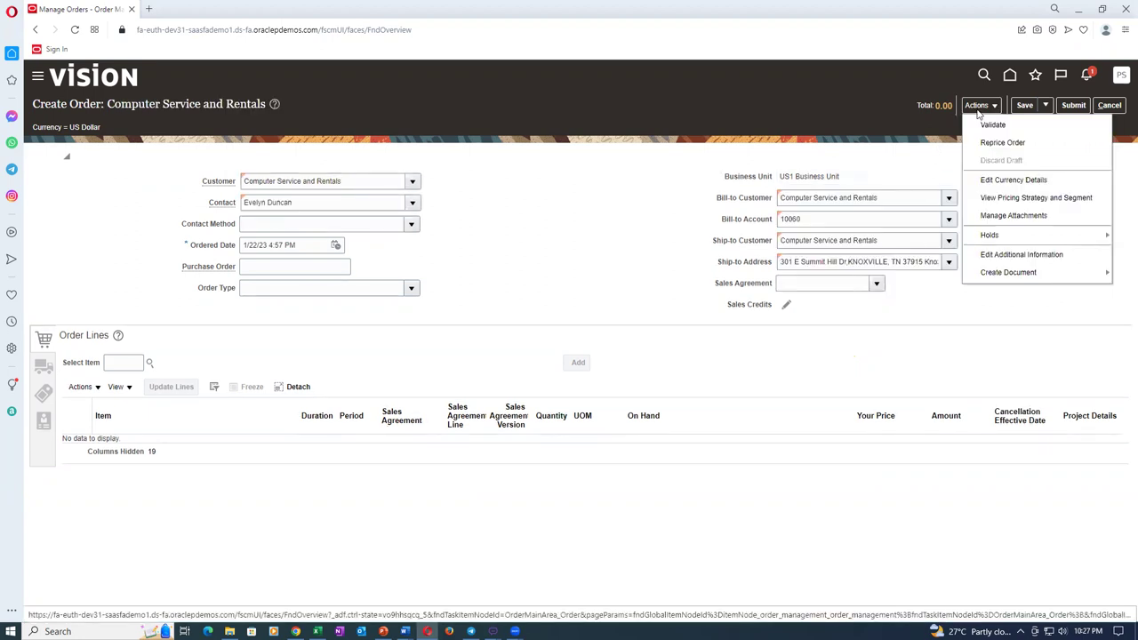
click(992, 197)
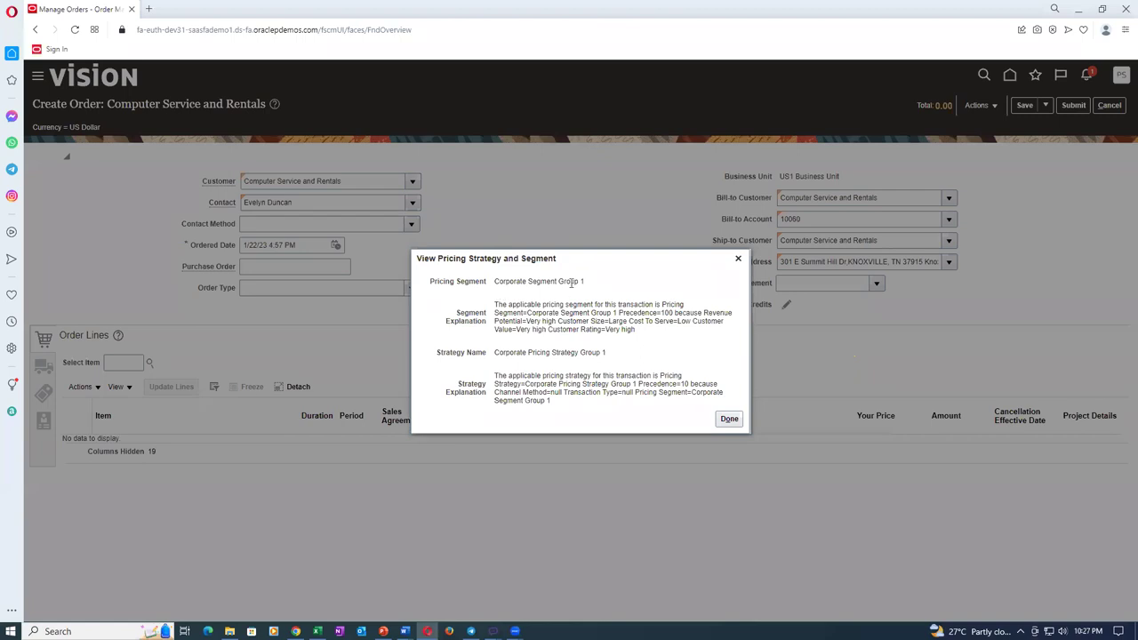
click(729, 423)
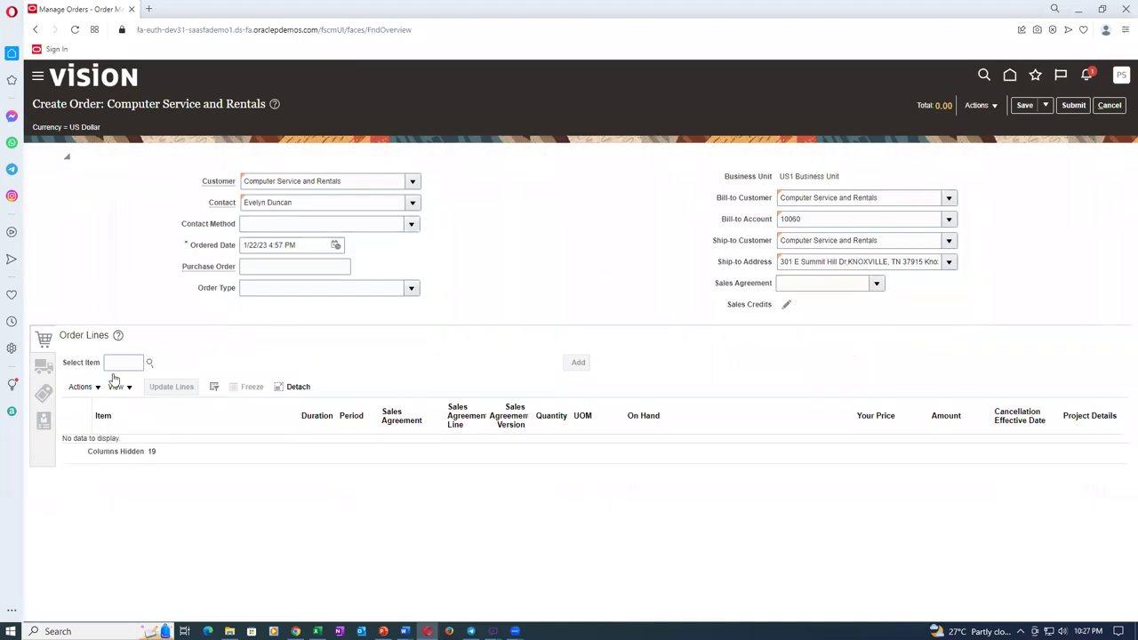
Add a line for item t0101_drop_ship_test, quantity 14 Ea at price 10, totalling 140.00.
click(120, 360)
text(t0101)
click(137, 372)
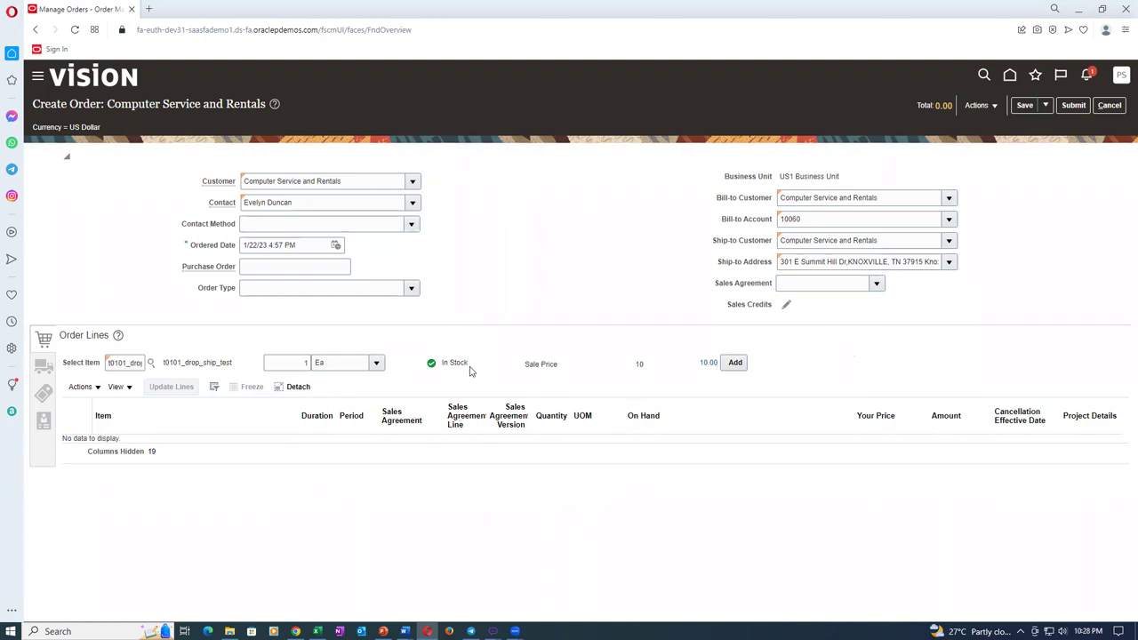
double_click(307, 363)
text(14)
key(Tab)
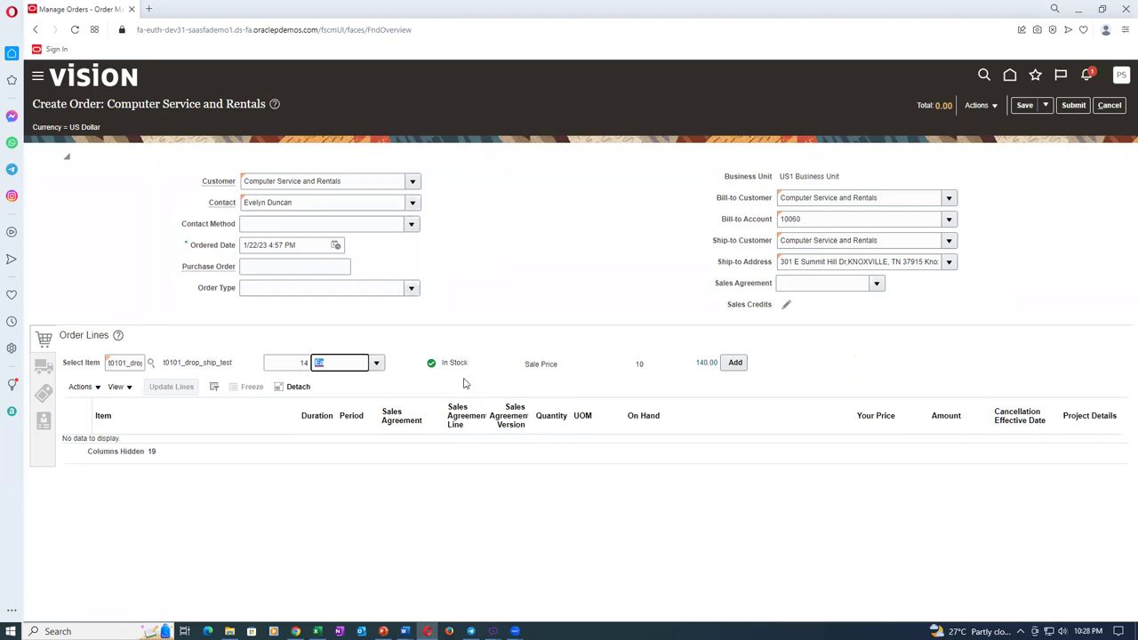
key(Tab)
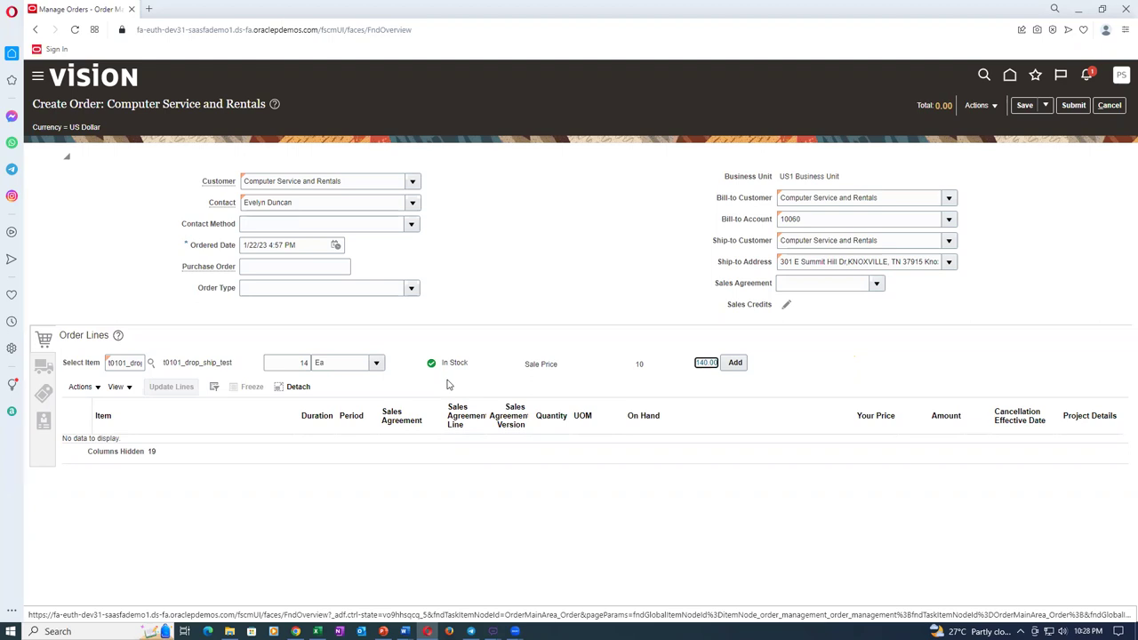
click(510, 307)
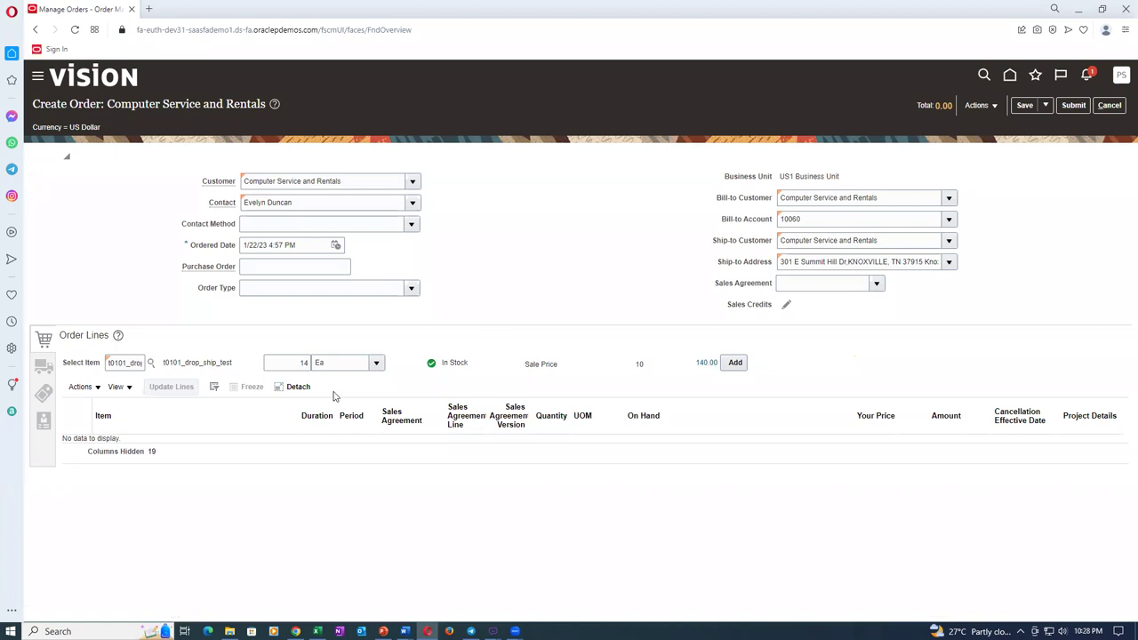
click(740, 363)
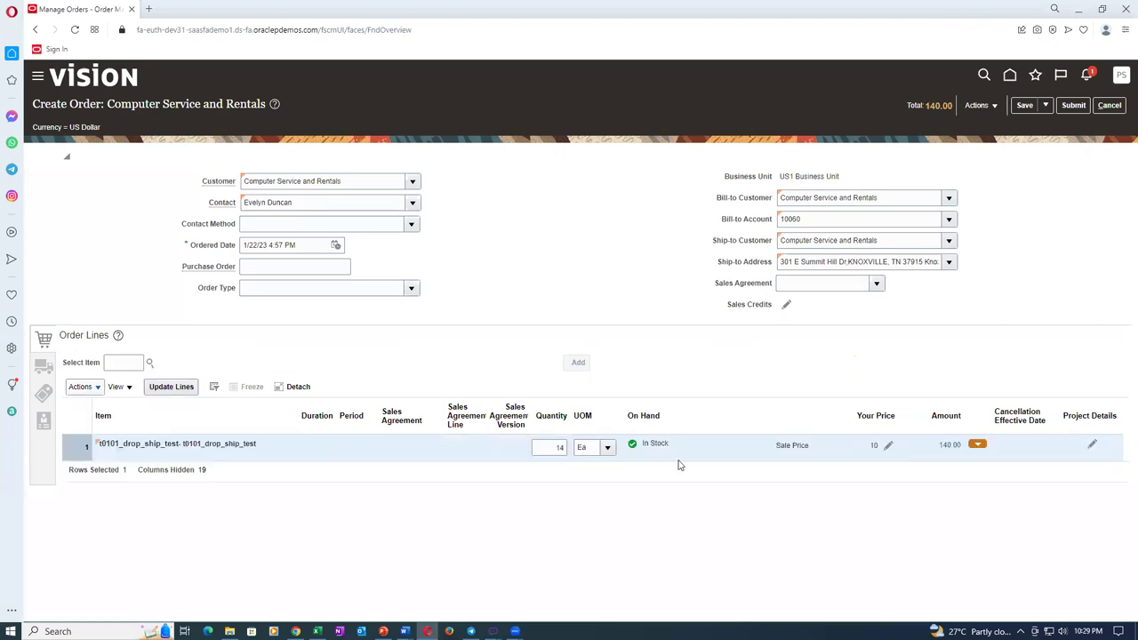
Check the line's shipment Supply details, where Warehouse and Supplier are empty, then return to order lines.
click(44, 369)
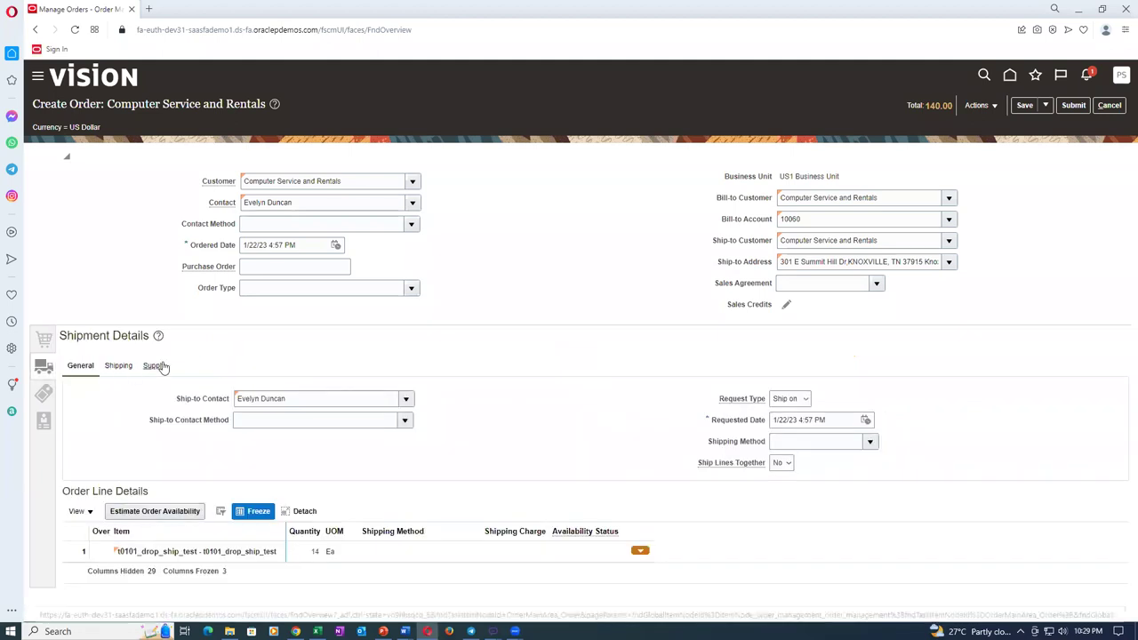
click(161, 366)
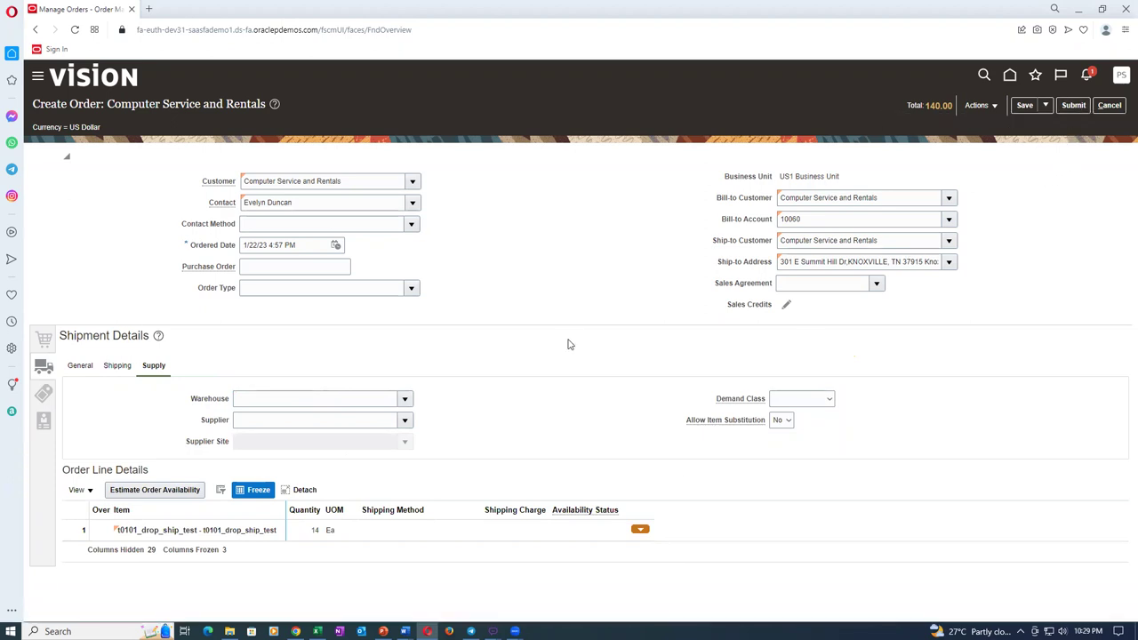
click(43, 339)
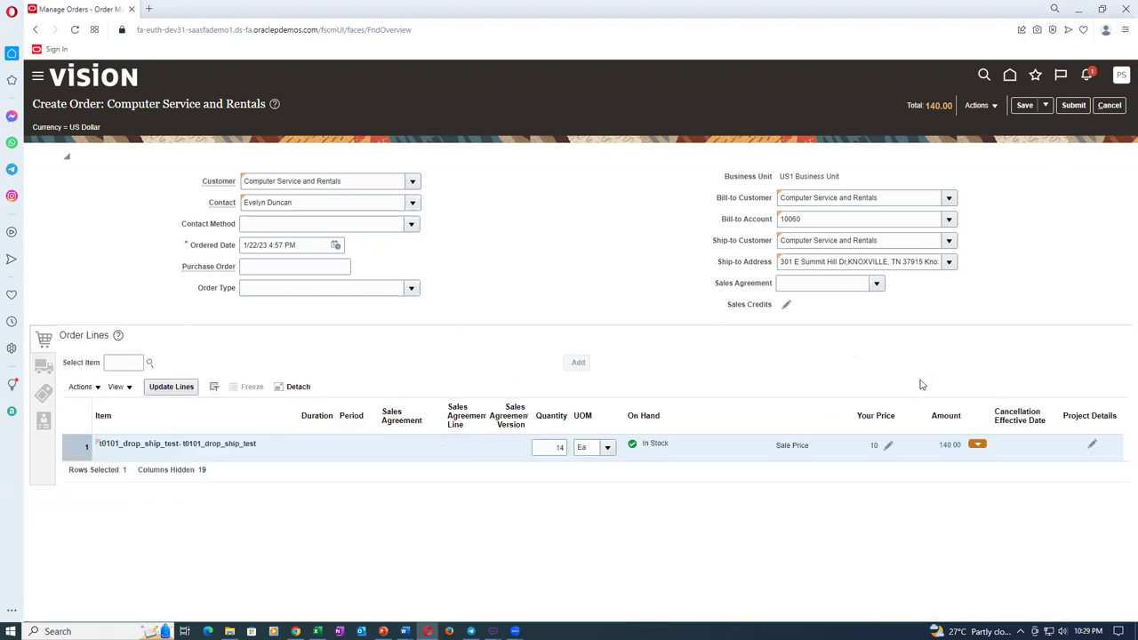
Submit sales order 97408 and acknowledge the confirmation, giving a total of 152.95 with 12.95 tax.
click(1071, 105)
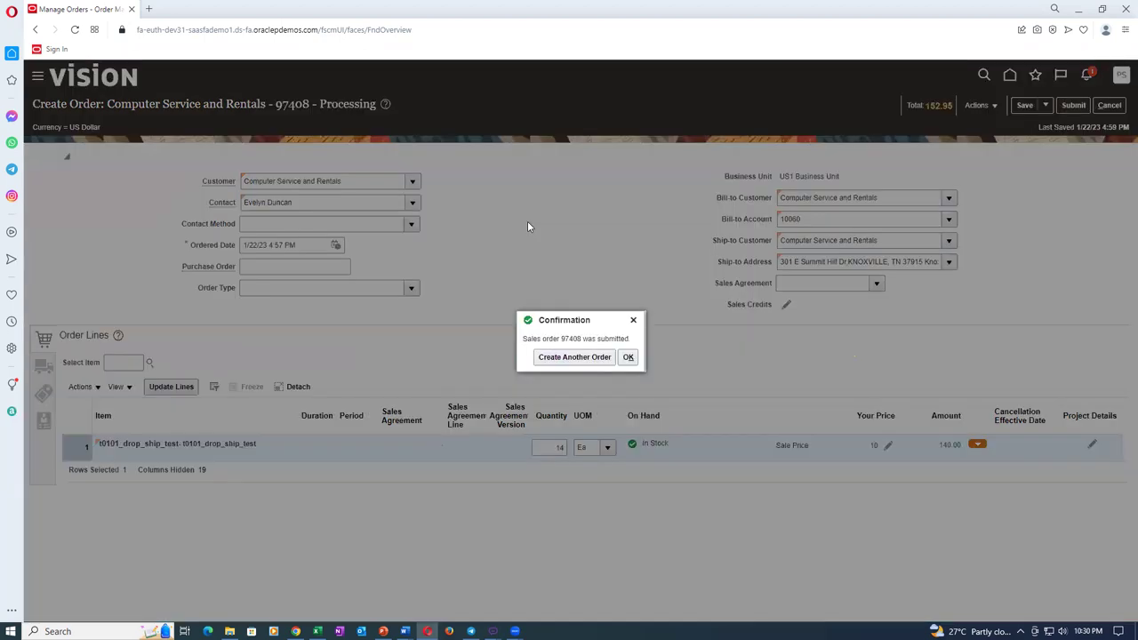
click(628, 356)
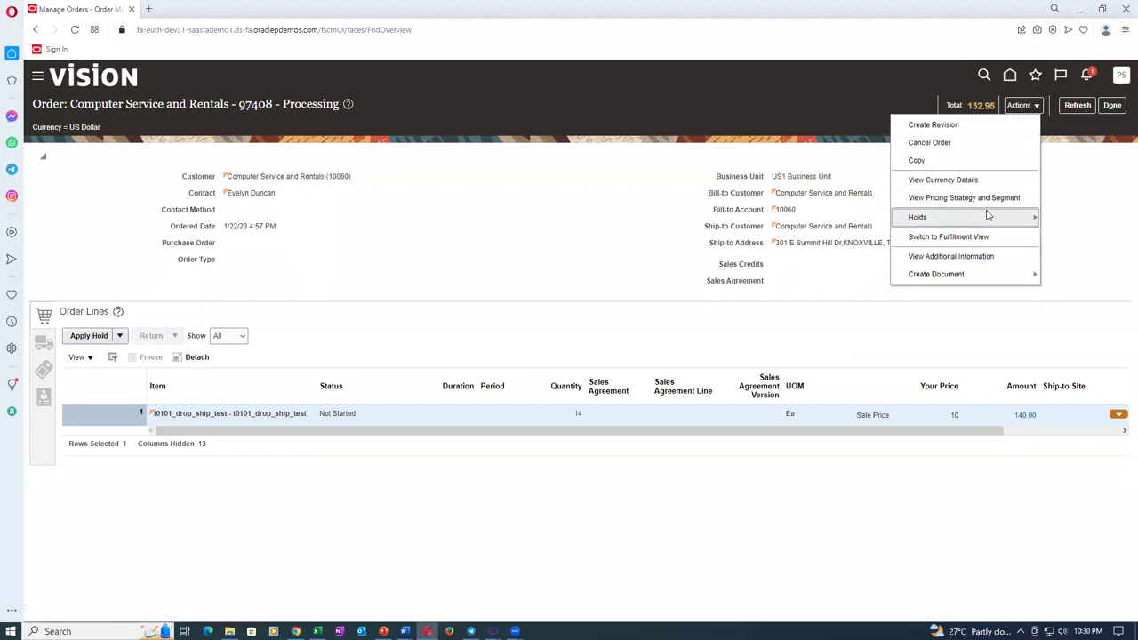
Switch order 97408 to the fulfillment view and open the fulfillment line's orchestration process.
click(987, 237)
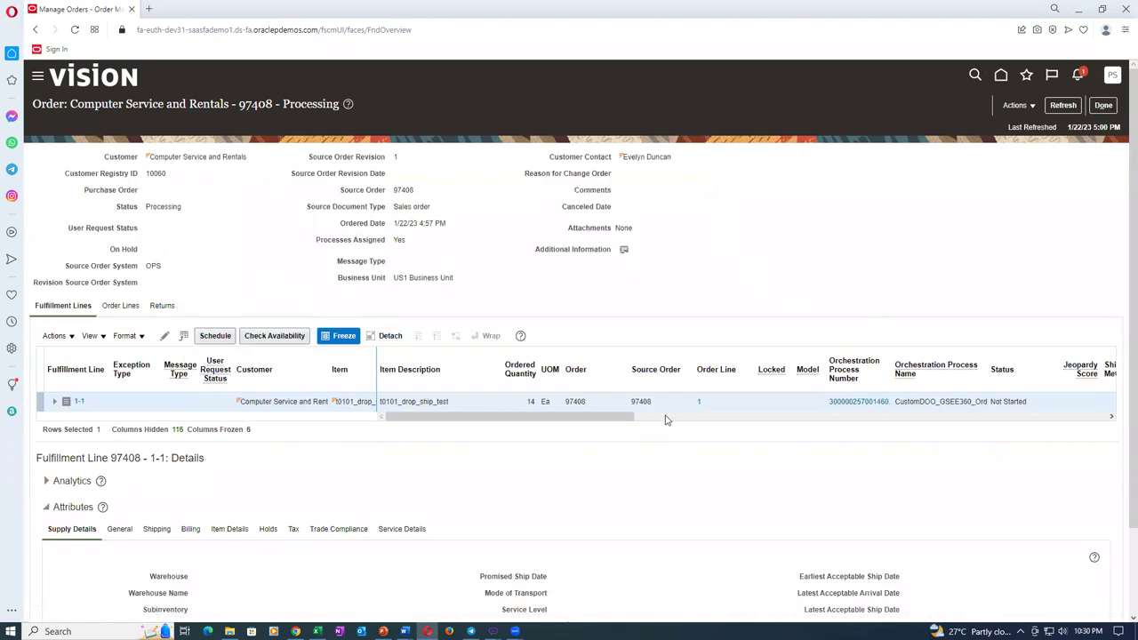
click(850, 403)
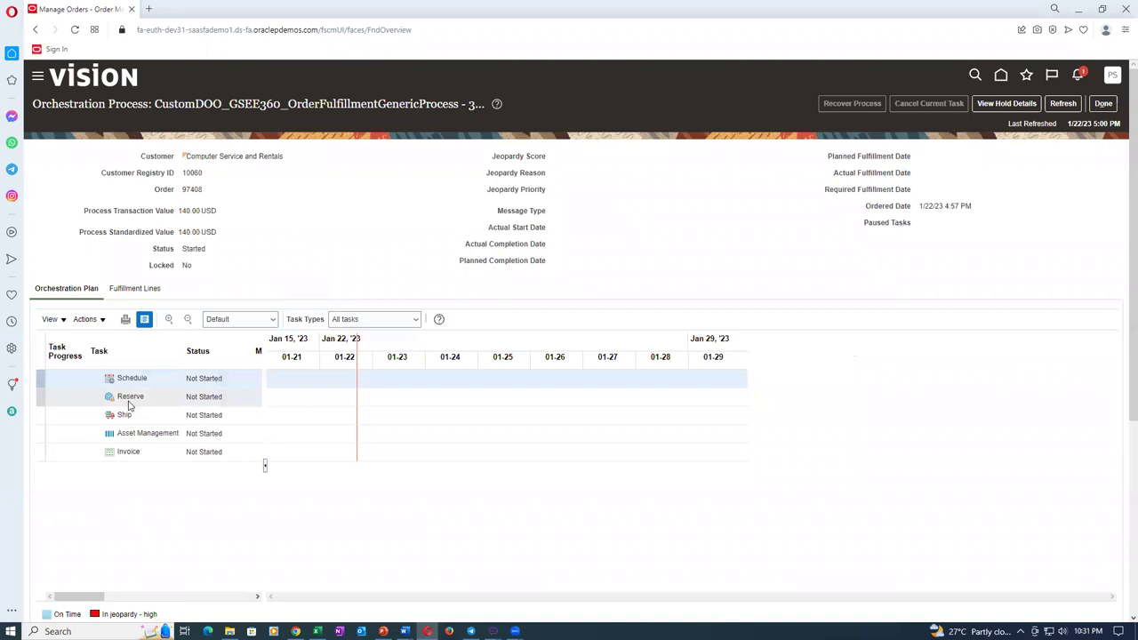
Refresh the orchestration status several times, then duplicate the browser tab.
click(1072, 105)
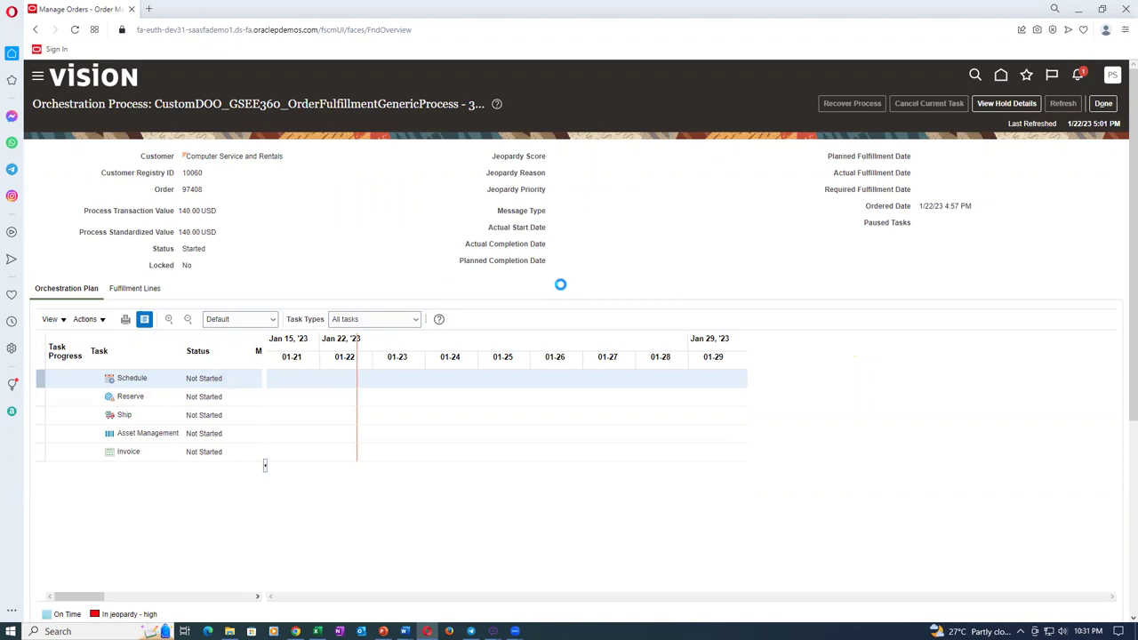
click(1065, 104)
click(1070, 106)
click(1070, 106)
click(1064, 103)
right_click(77, 9)
click(111, 86)
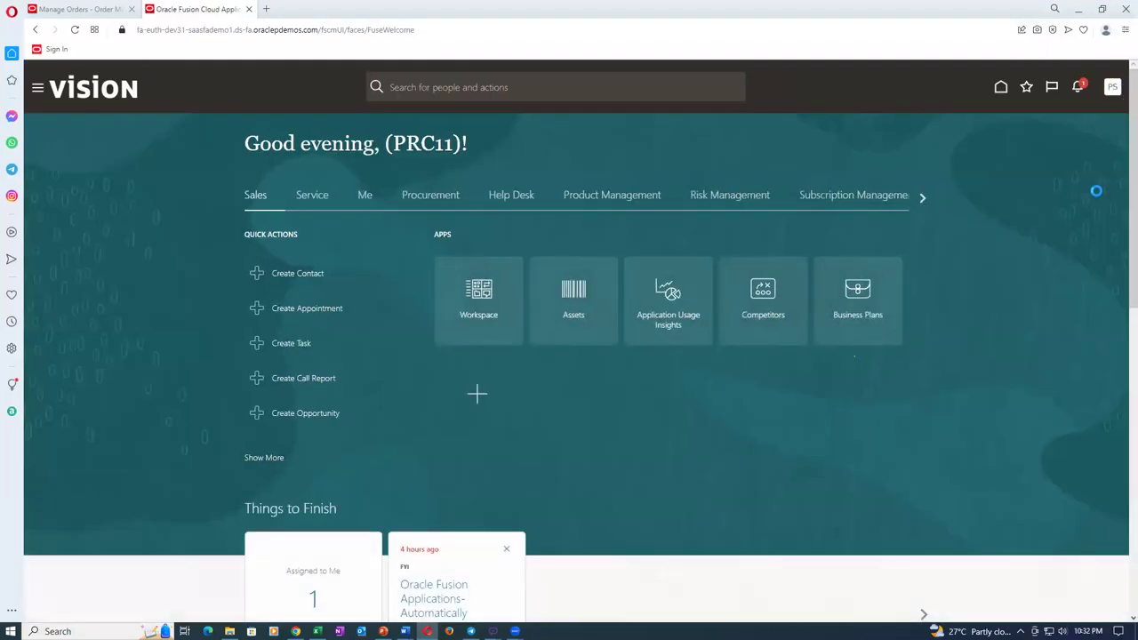
Search Setup and Maintenance tasks for man%drop%fin%flow%, then return to the orchestration tab.
click(1112, 87)
click(909, 266)
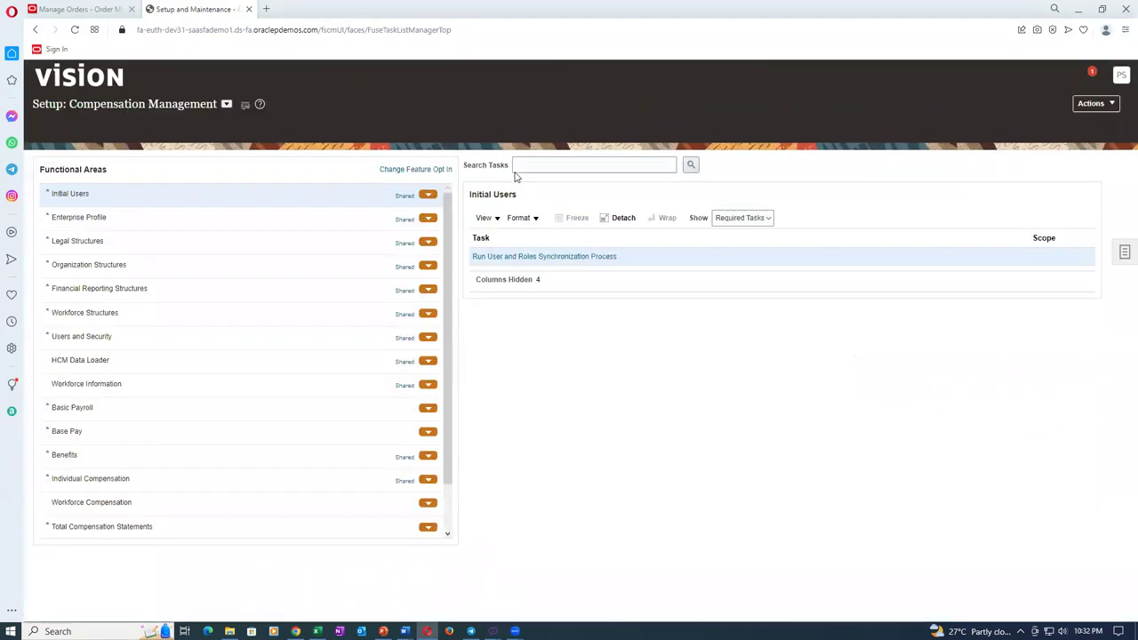
click(1125, 235)
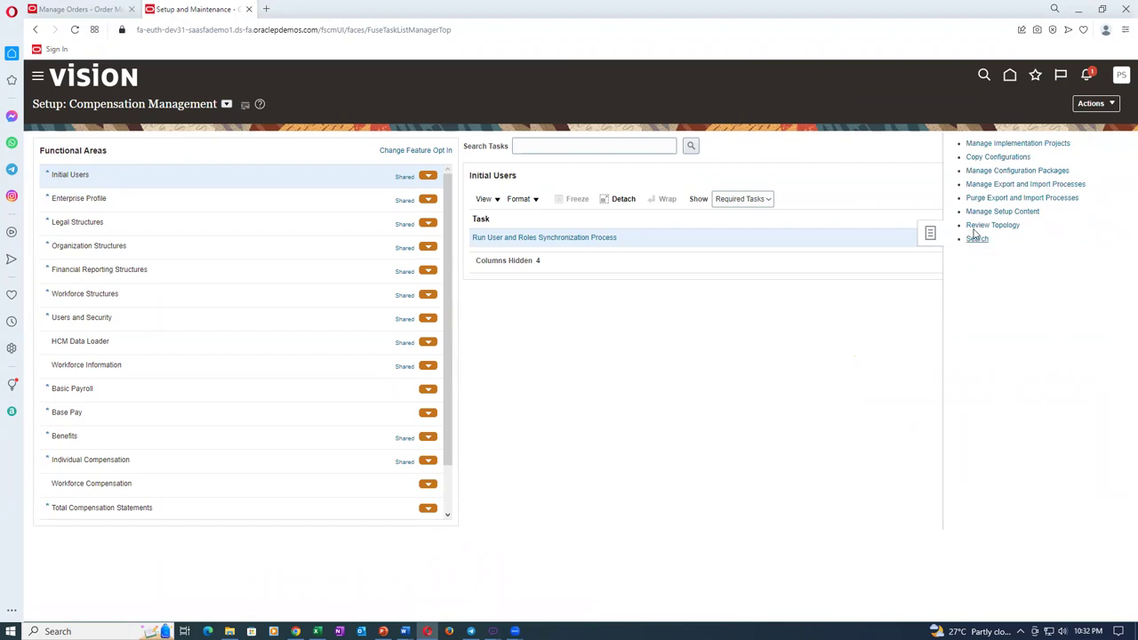
click(977, 238)
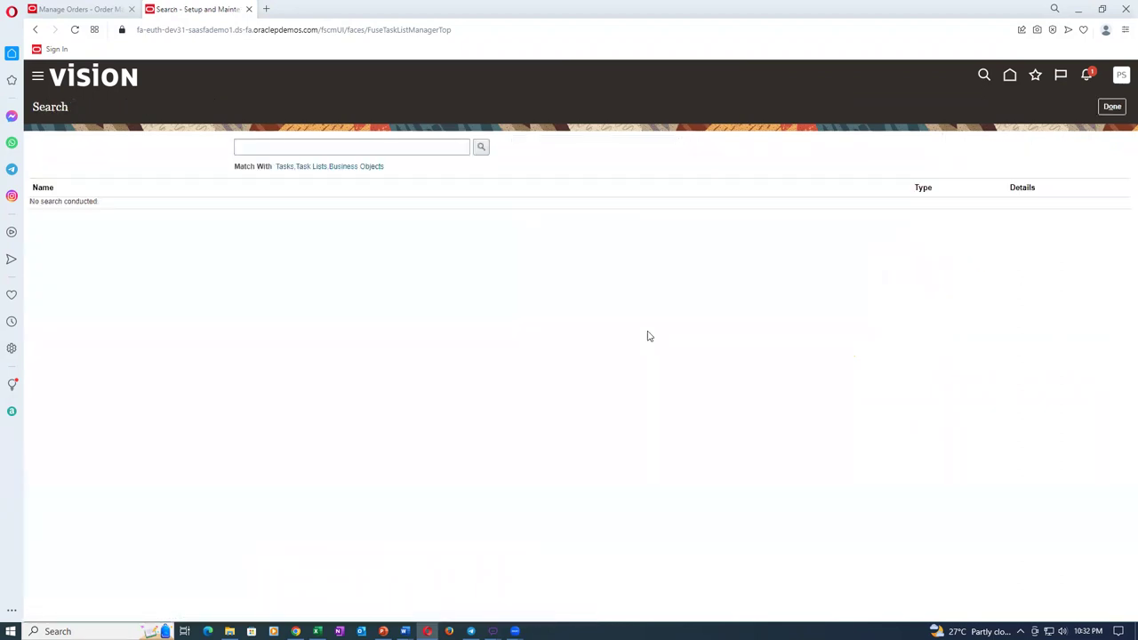
click(400, 148)
text(man%)
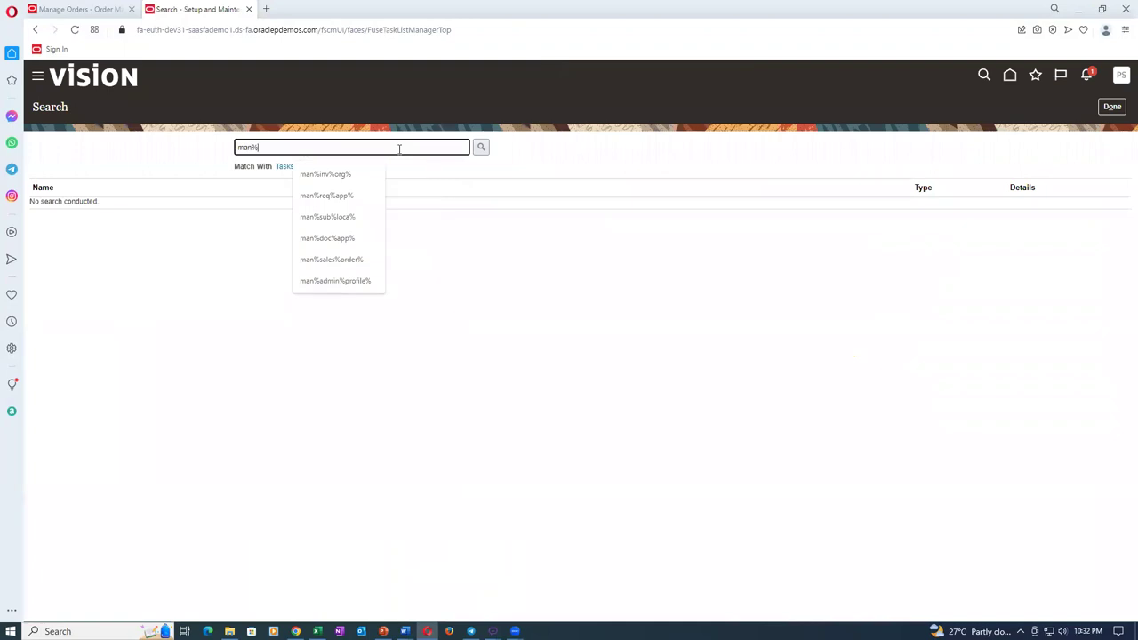
text(drop%f)
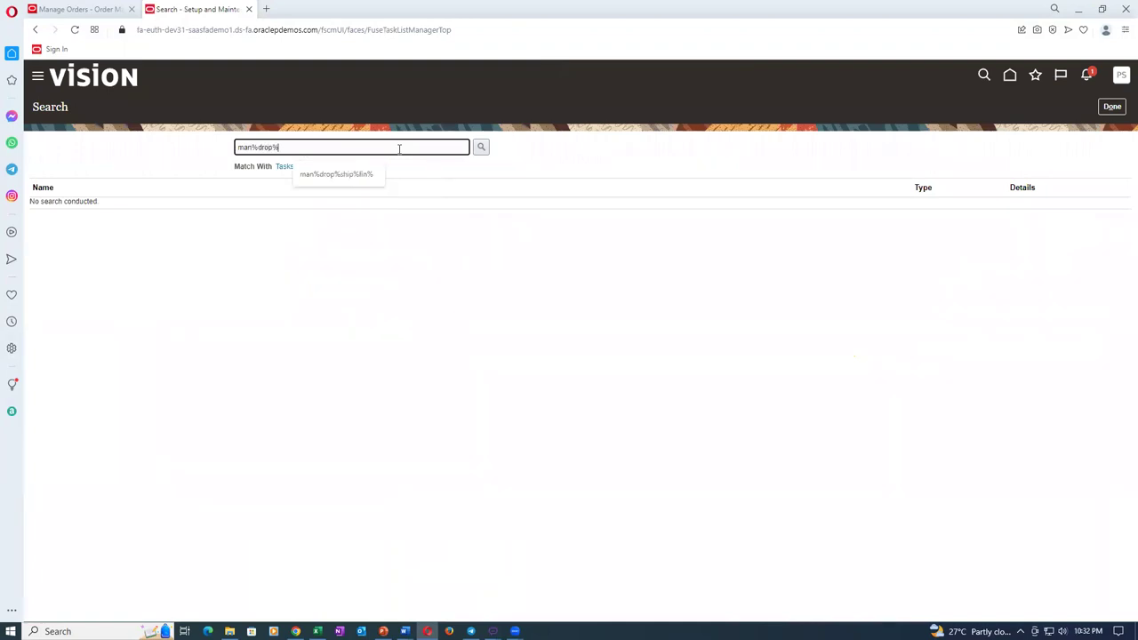
text(in%flo)
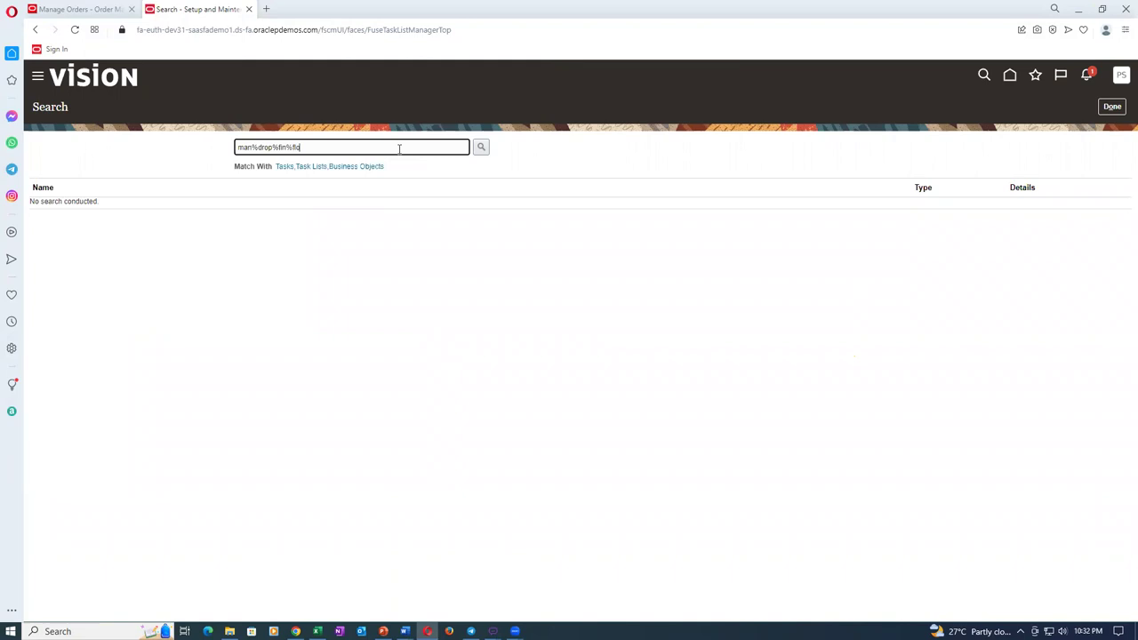
text(w%)
key(Return)
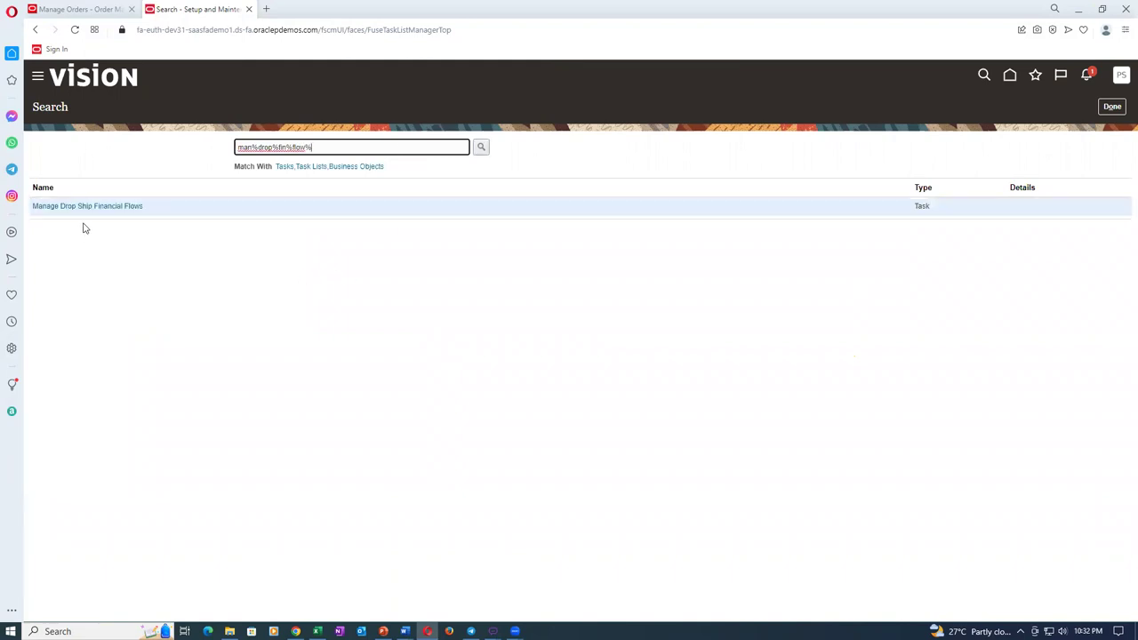
click(89, 10)
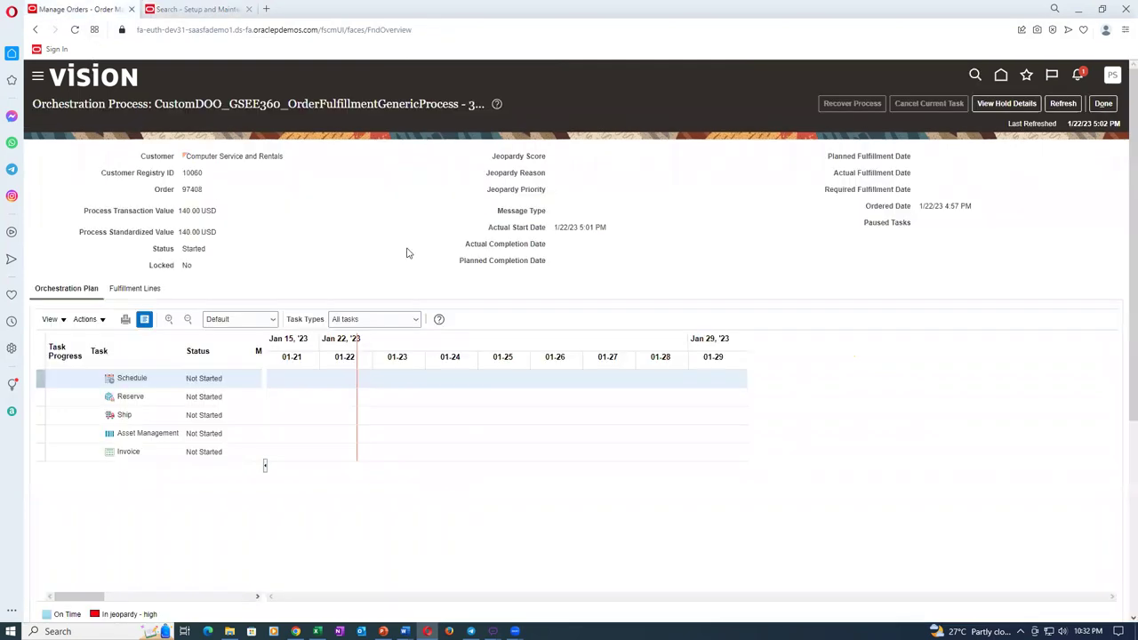
Refresh the orchestration until Schedule is Scheduled and Procure Started, then go to the setup search tab.
click(1063, 104)
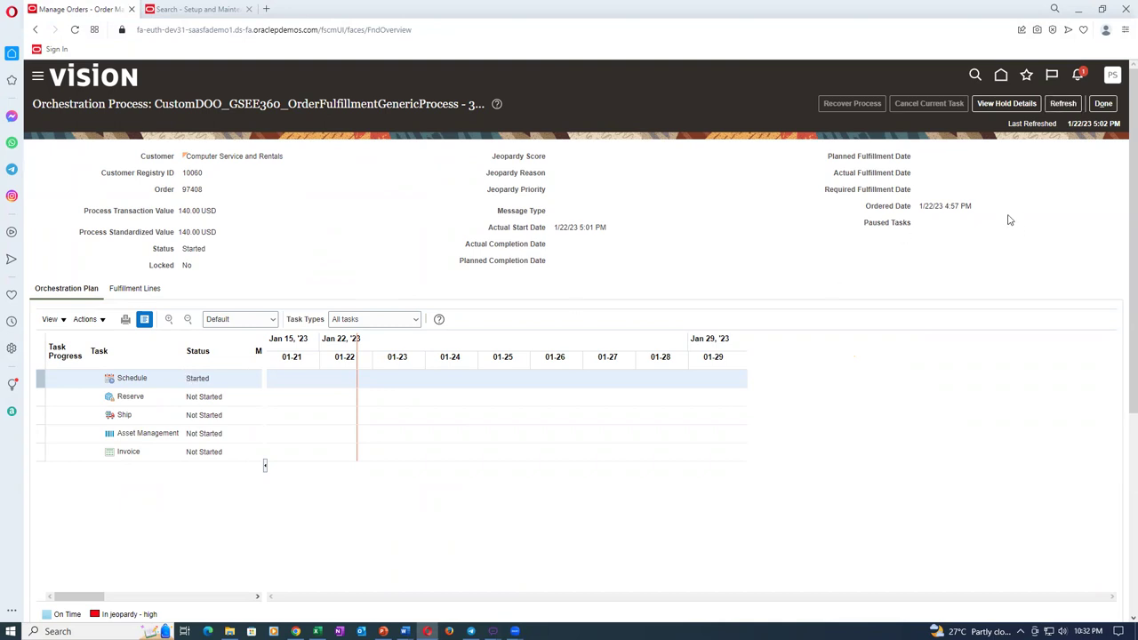
click(1073, 105)
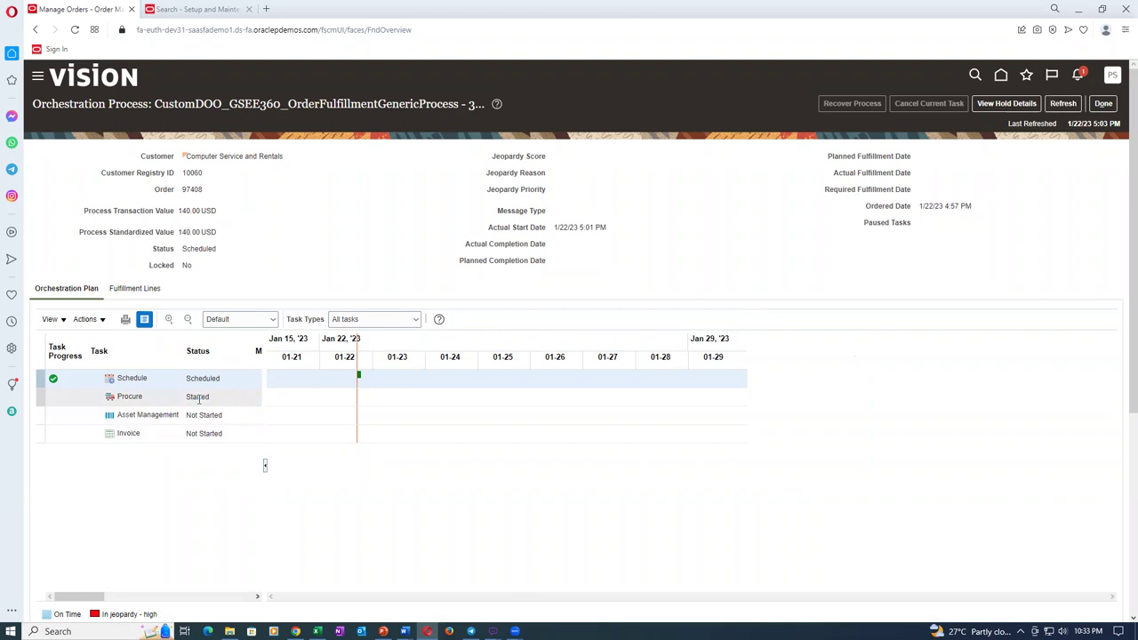
click(1062, 104)
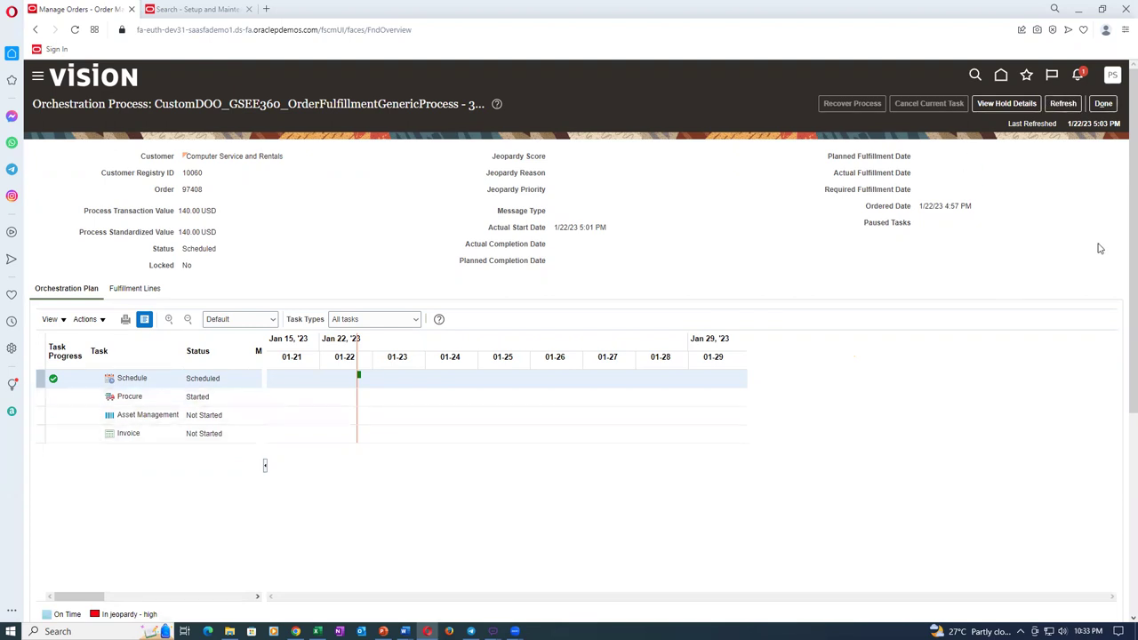
click(1059, 103)
click(1066, 106)
click(1071, 104)
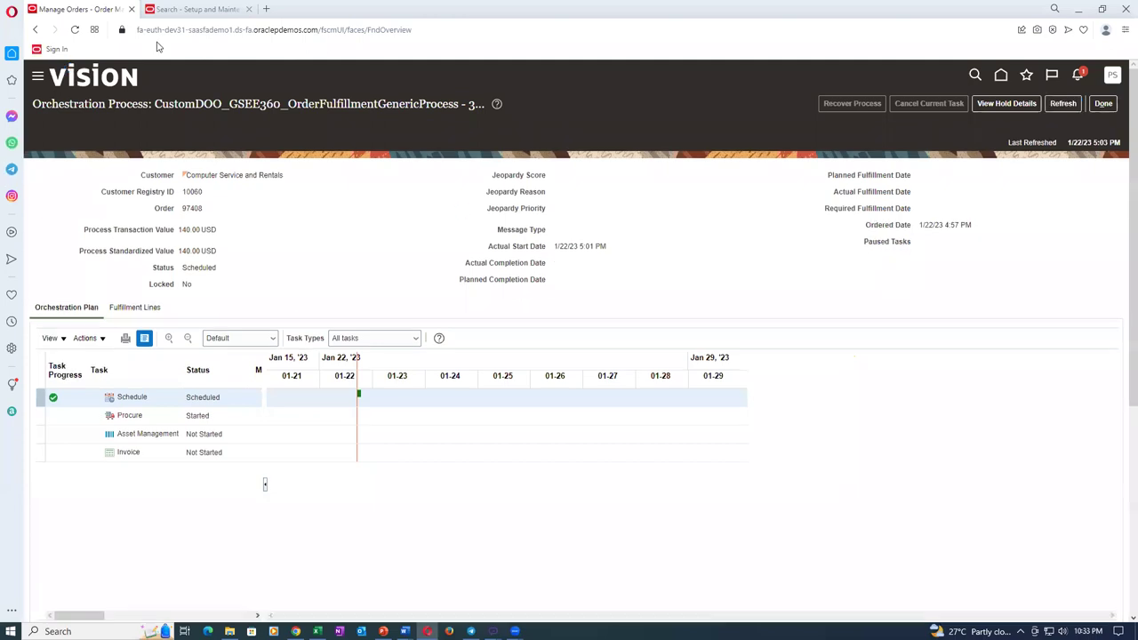
click(200, 11)
Open Manage Drop Ship Financial Flows and the DropShipFlow_GSE details, then return to the orchestration tab.
click(112, 206)
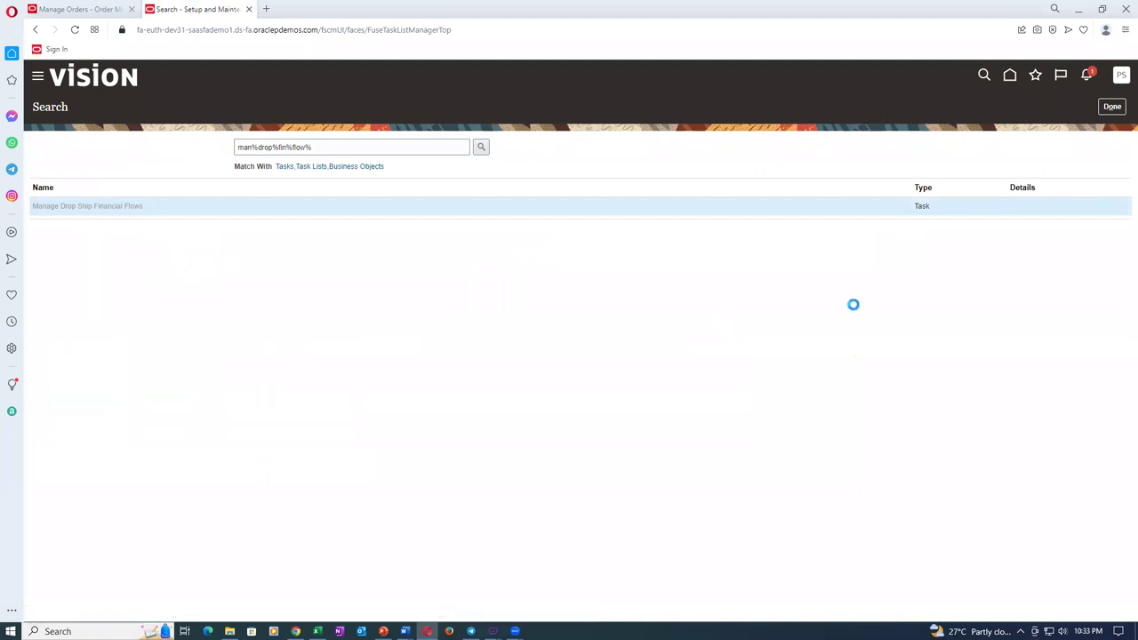
click(983, 256)
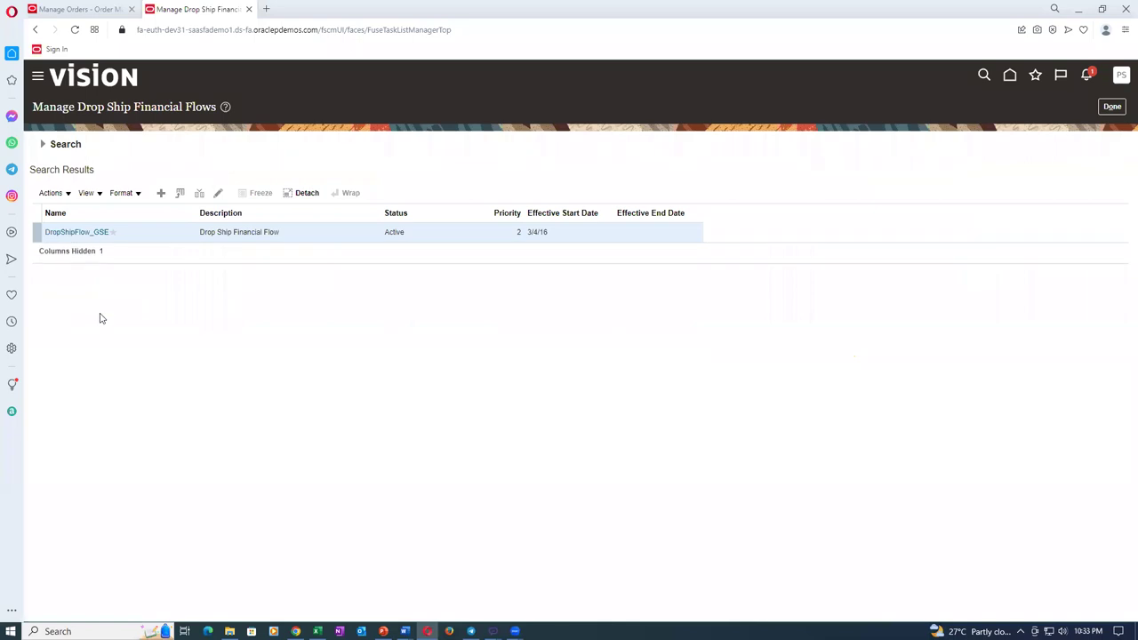
click(80, 231)
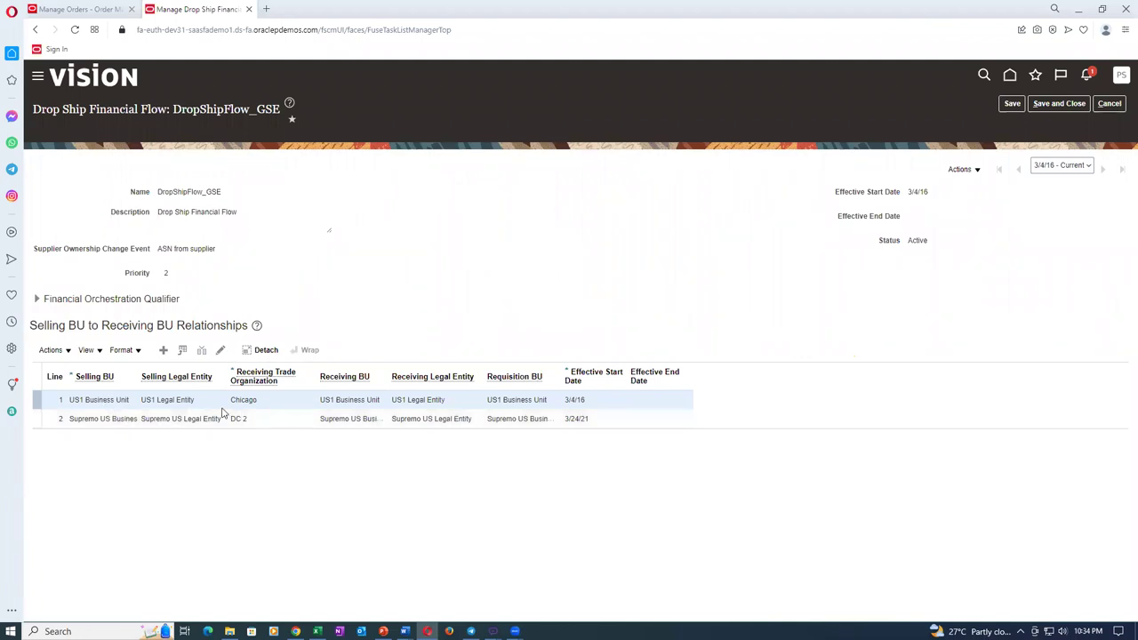
click(78, 9)
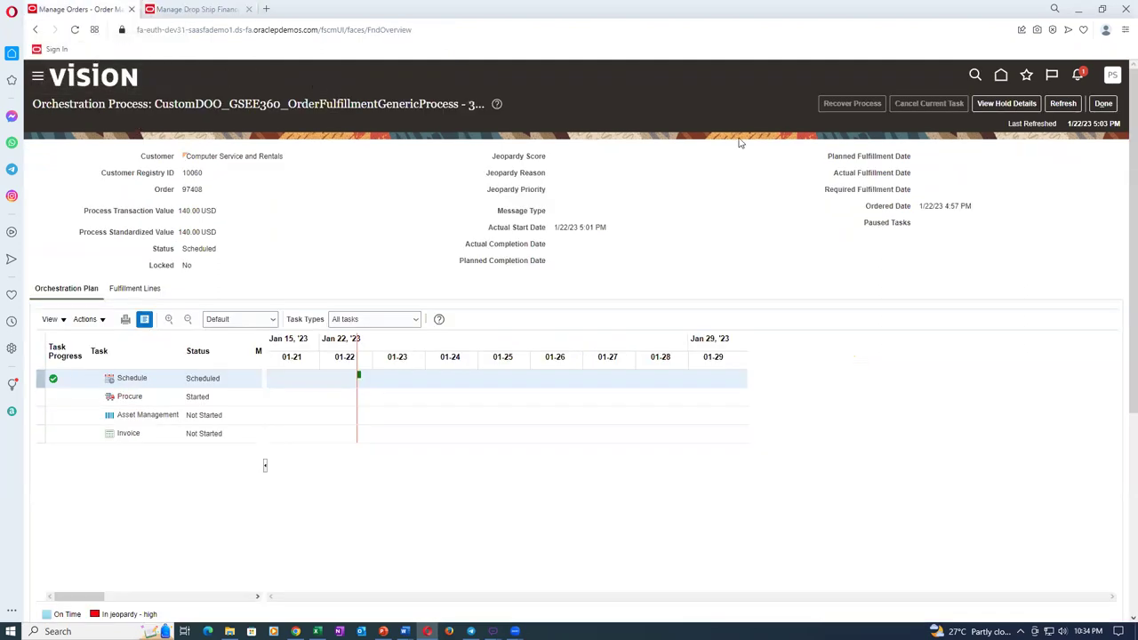
Refresh the orchestration and show the error messages for both Procure task failures.
click(1068, 104)
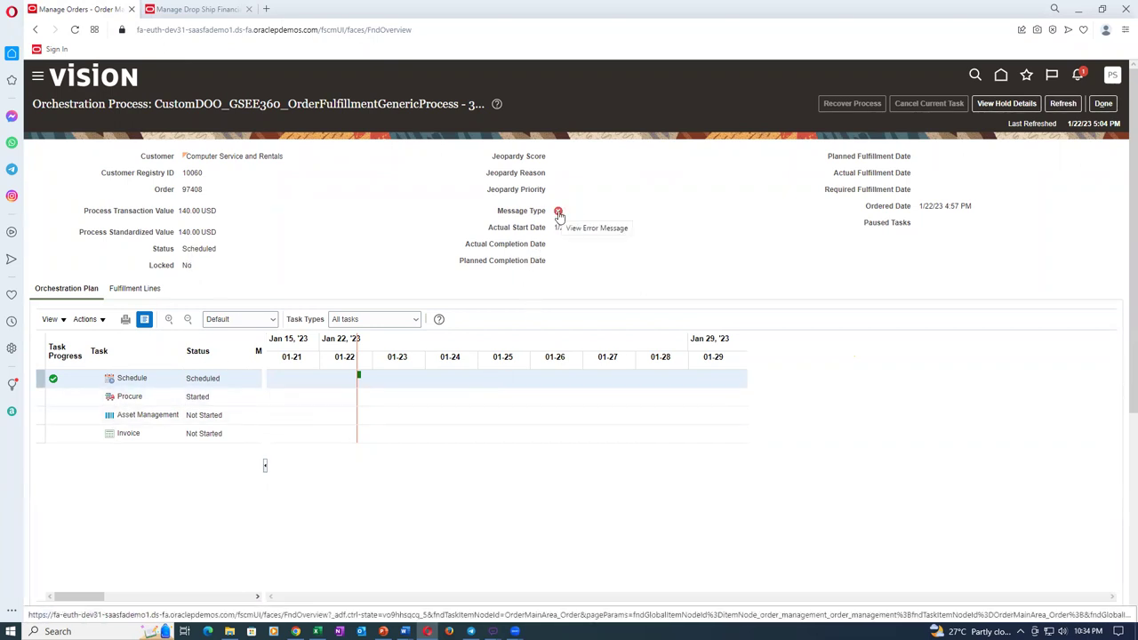
click(560, 215)
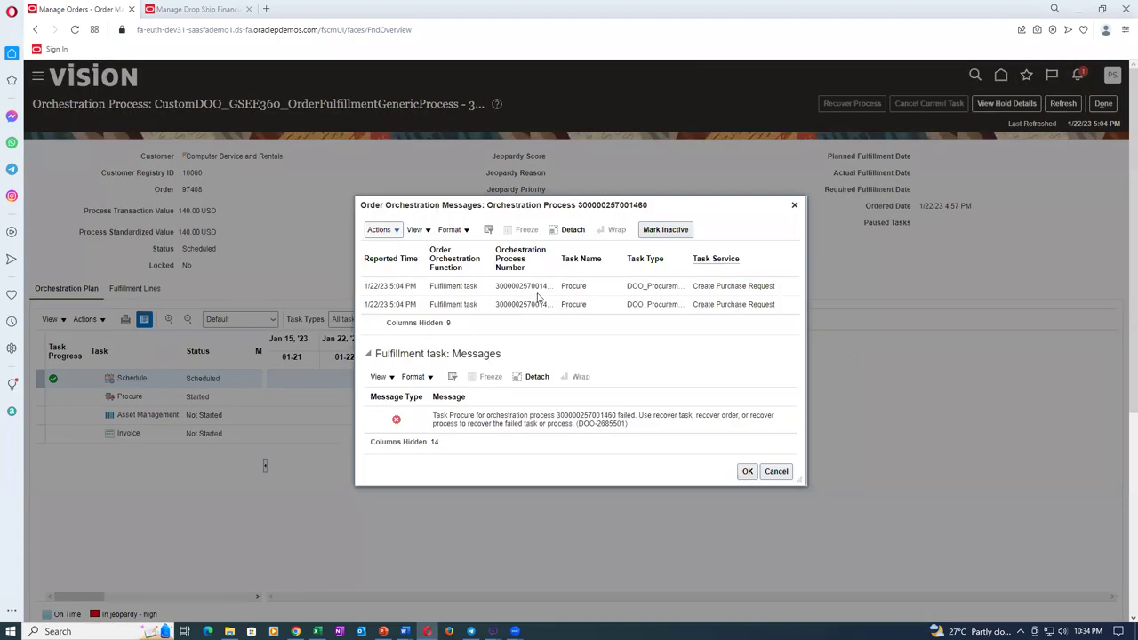
click(540, 286)
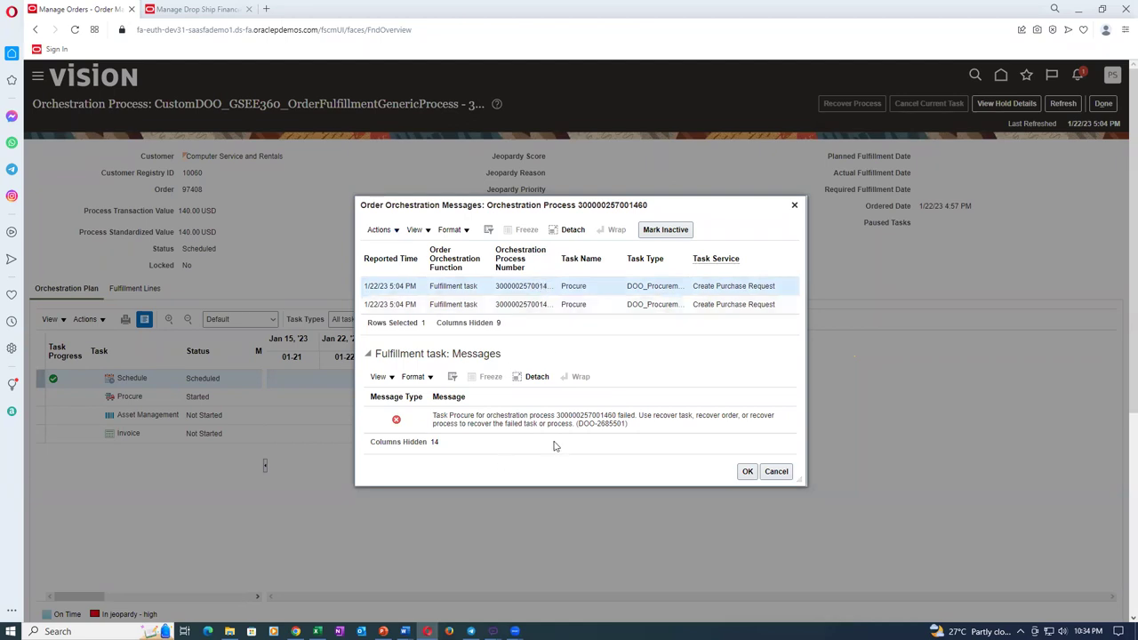
click(505, 304)
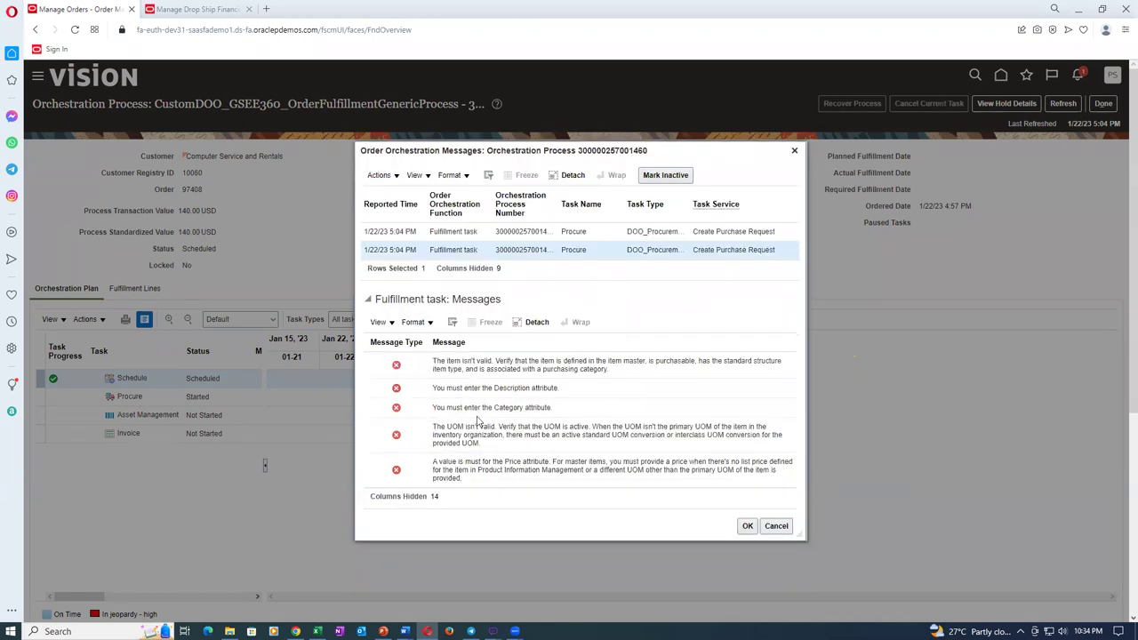
Read through the error message text, then return to the DropShipFlow_GSE tab.
drag(458, 362, 476, 362)
click(481, 364)
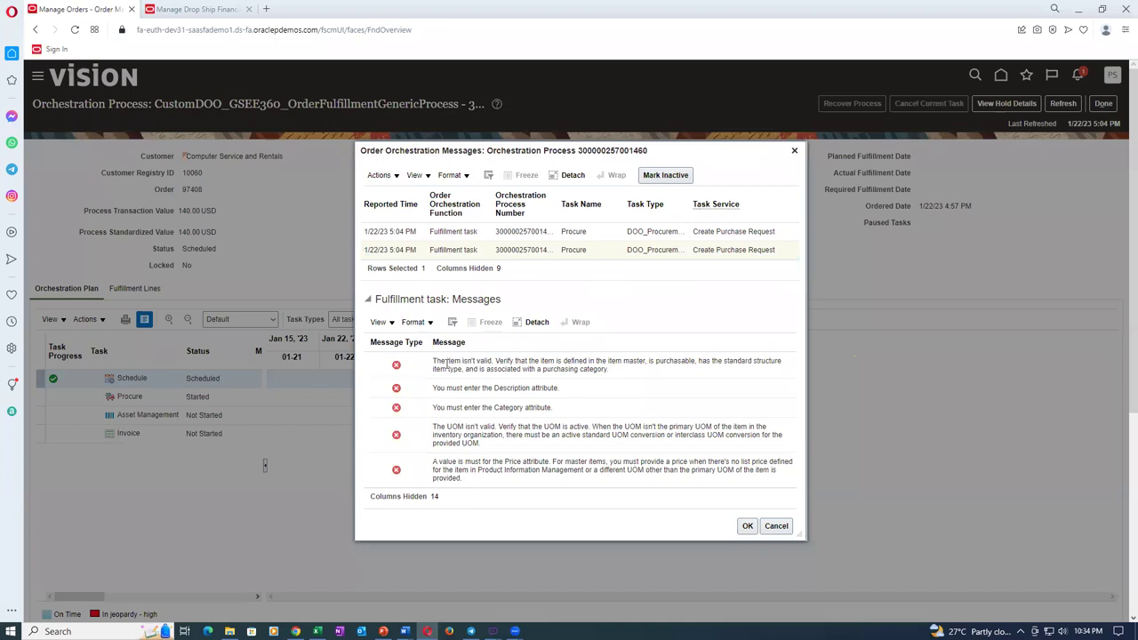
drag(447, 365, 467, 489)
click(467, 489)
click(179, 14)
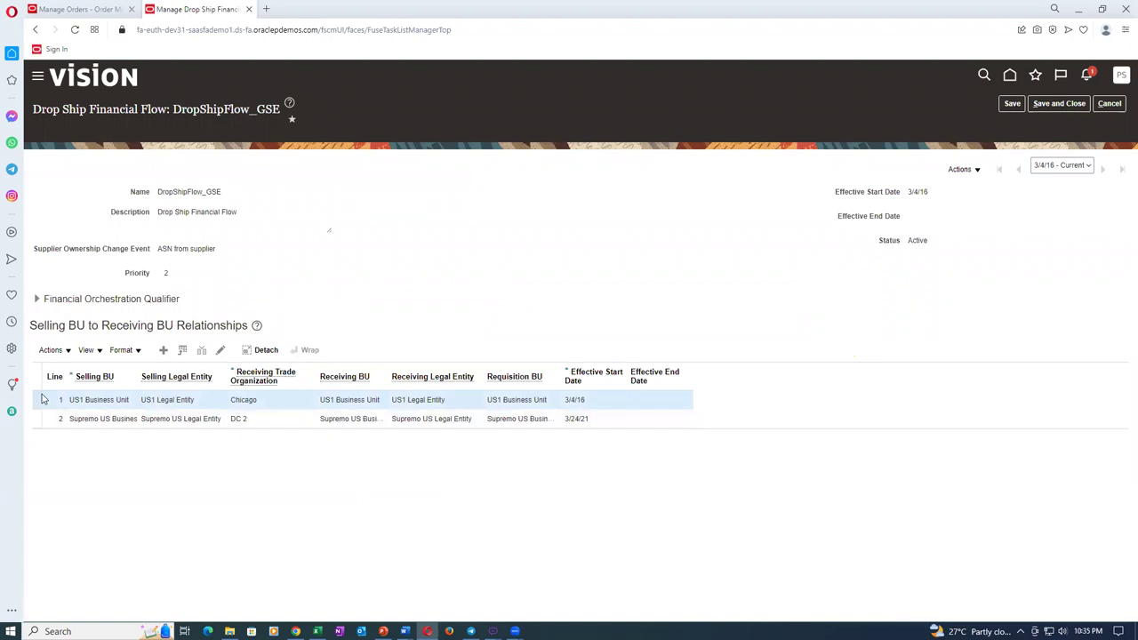
Set line 1's Receiving Trade Organization in DropShipFlow_GSE to Operations and save.
click(221, 350)
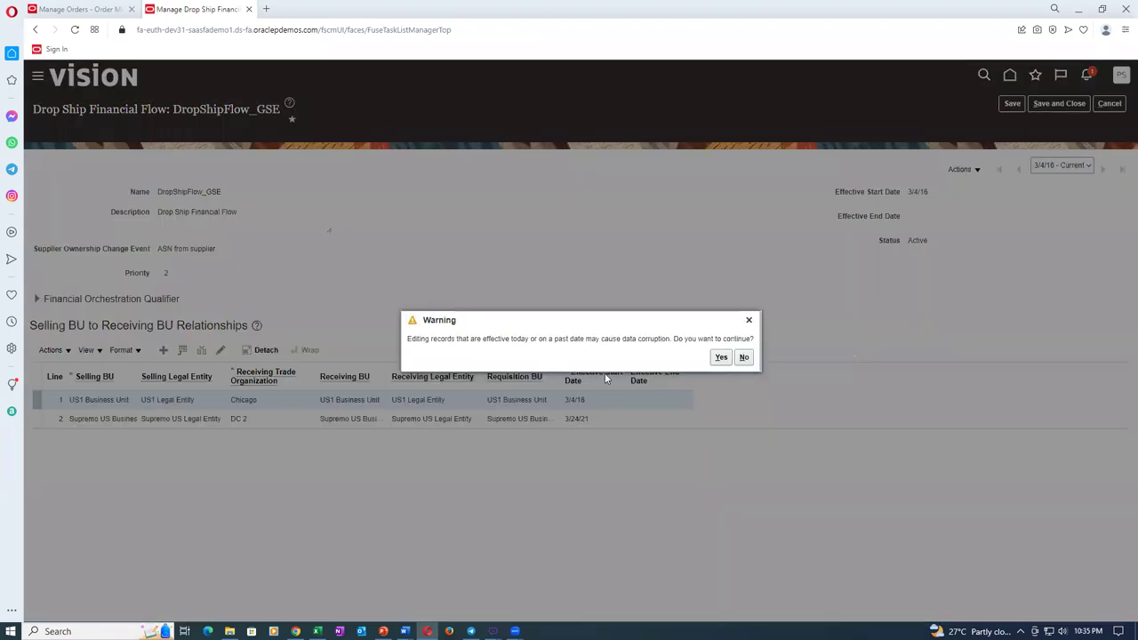
click(717, 357)
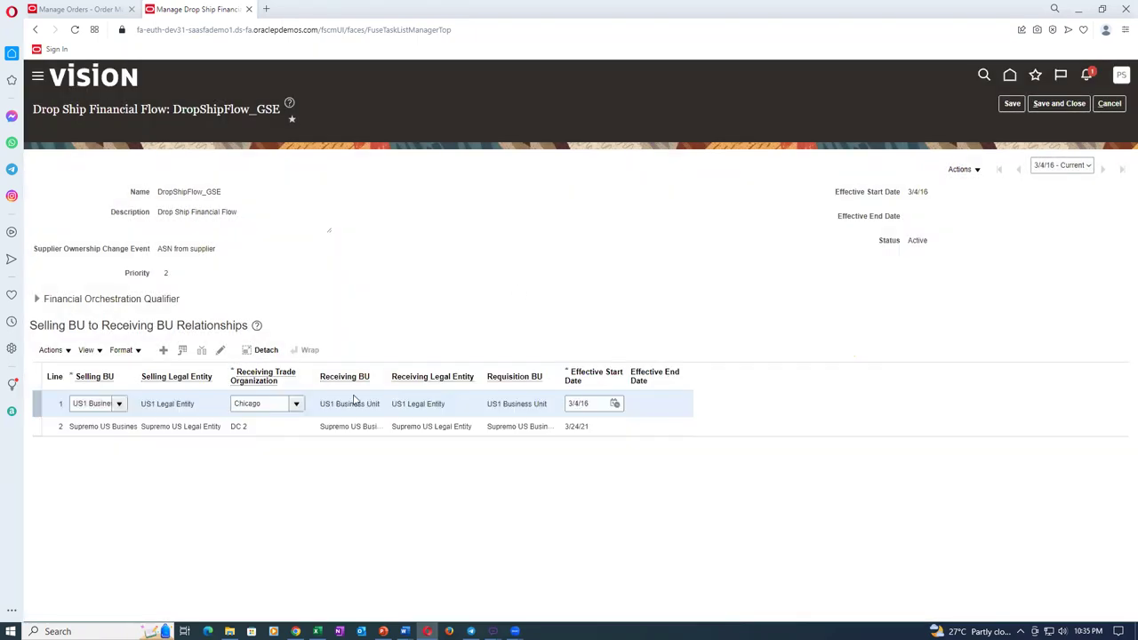
text(Ope)
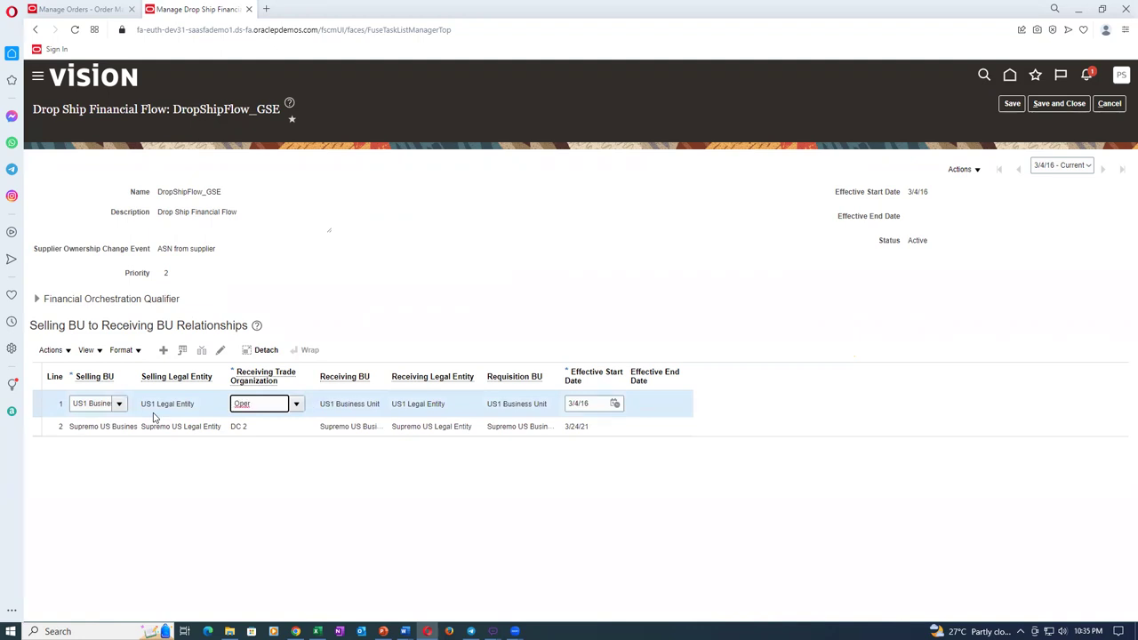
text(rat)
key(Tab)
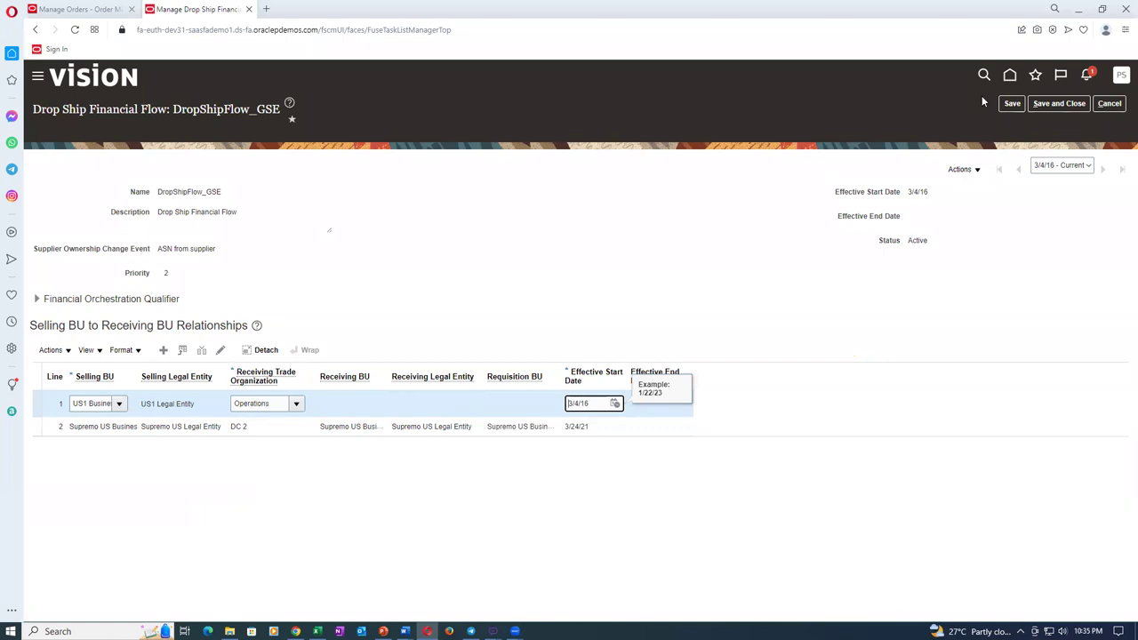
click(1016, 104)
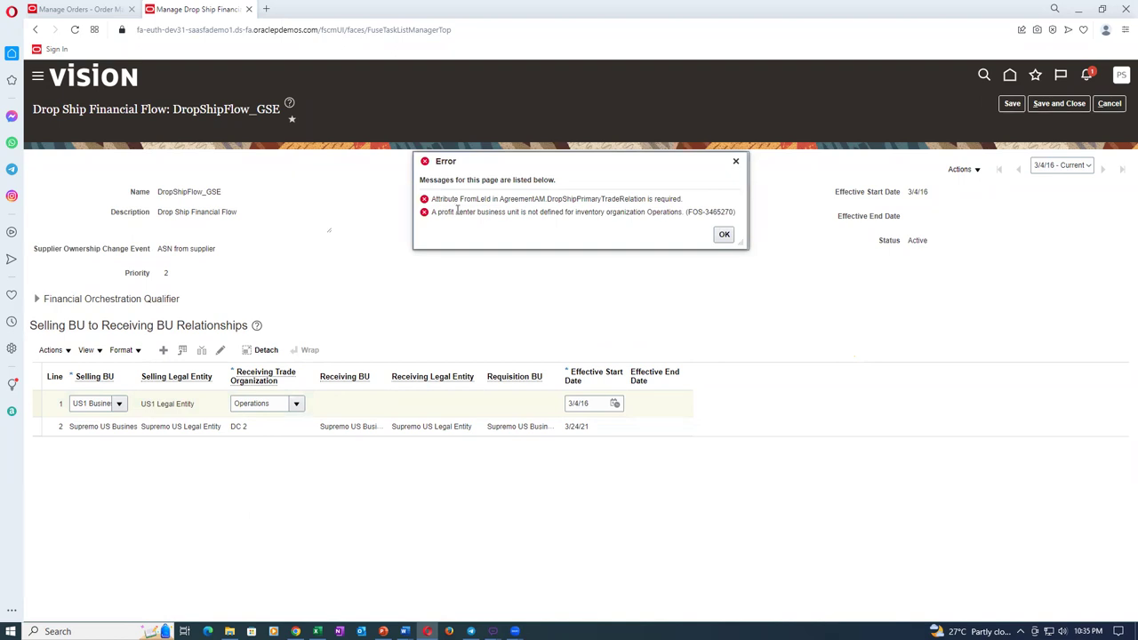
Dismiss the missing profit center business unit error, retry editing, and dismiss the repeated error.
click(724, 235)
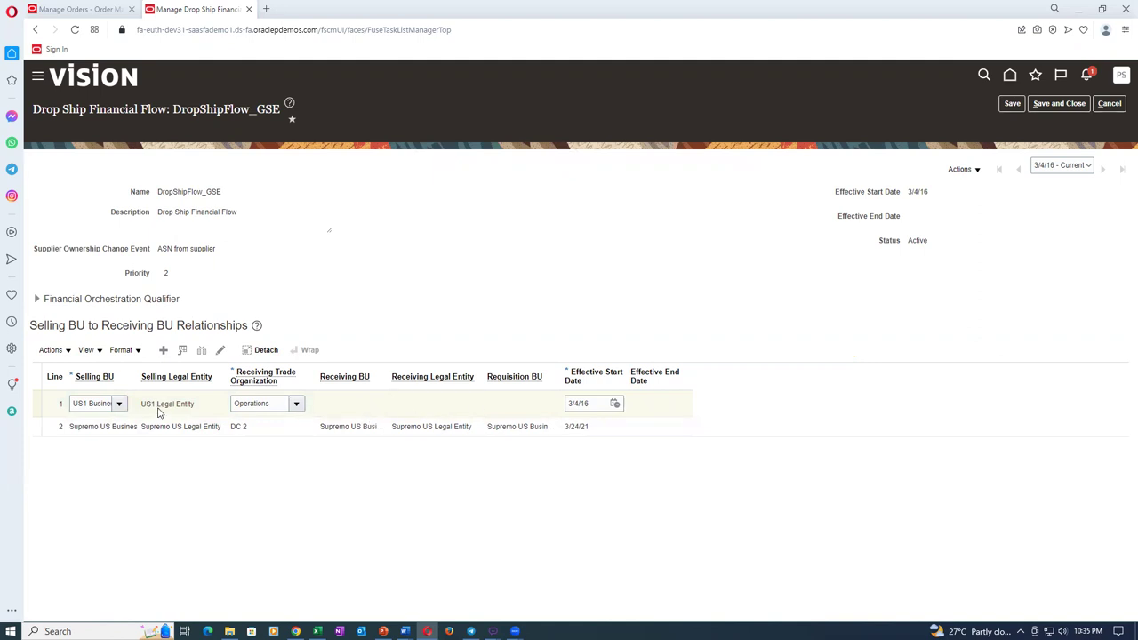
click(221, 352)
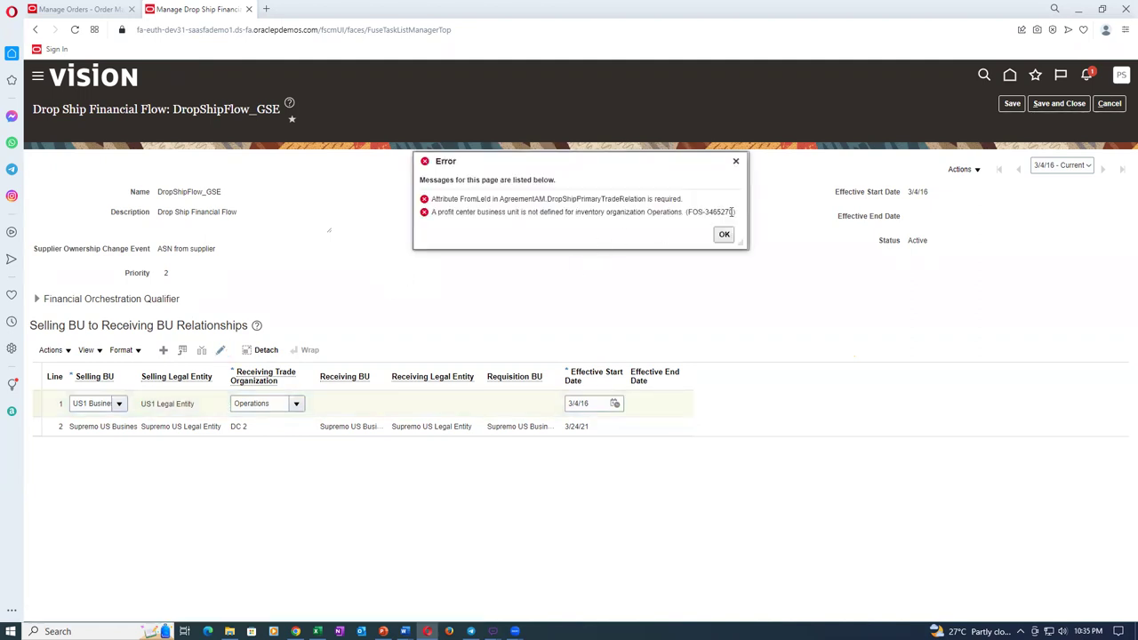
click(724, 234)
Discard changes, reopen DropShipFlow_GSE for editing, and clear Chicago from line 1's receiving organization.
click(1109, 103)
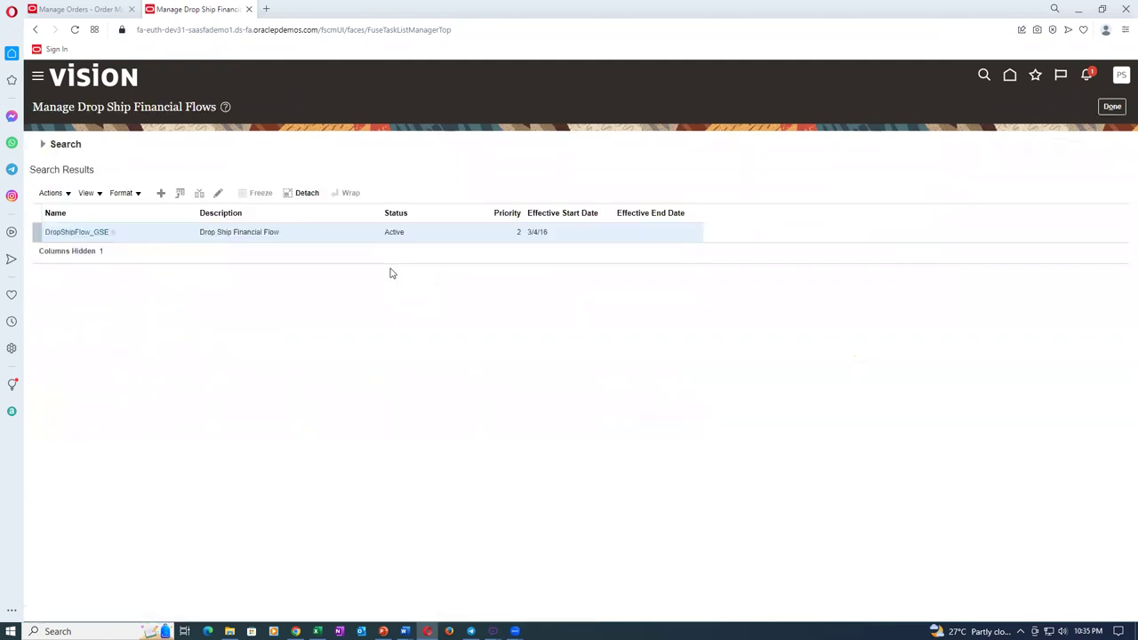
click(55, 232)
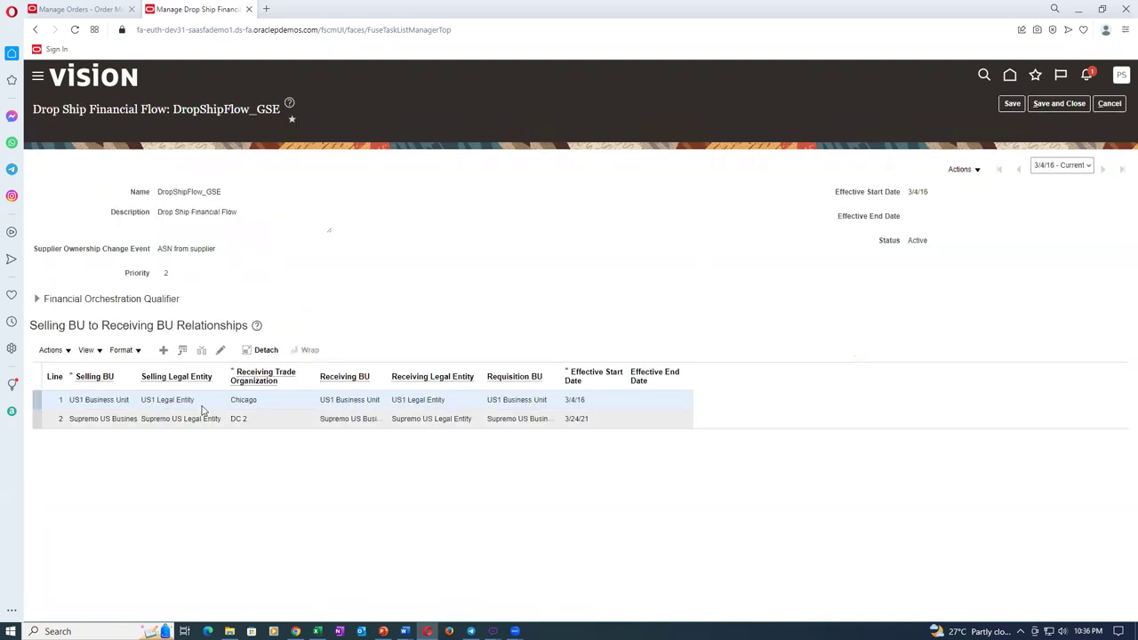
click(220, 352)
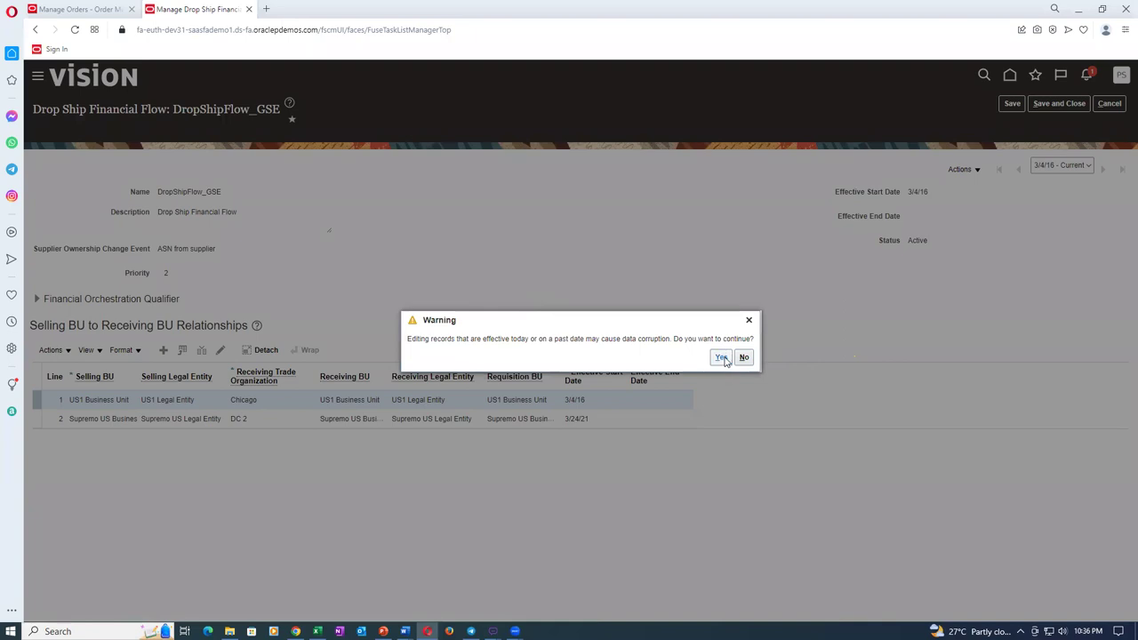
click(723, 358)
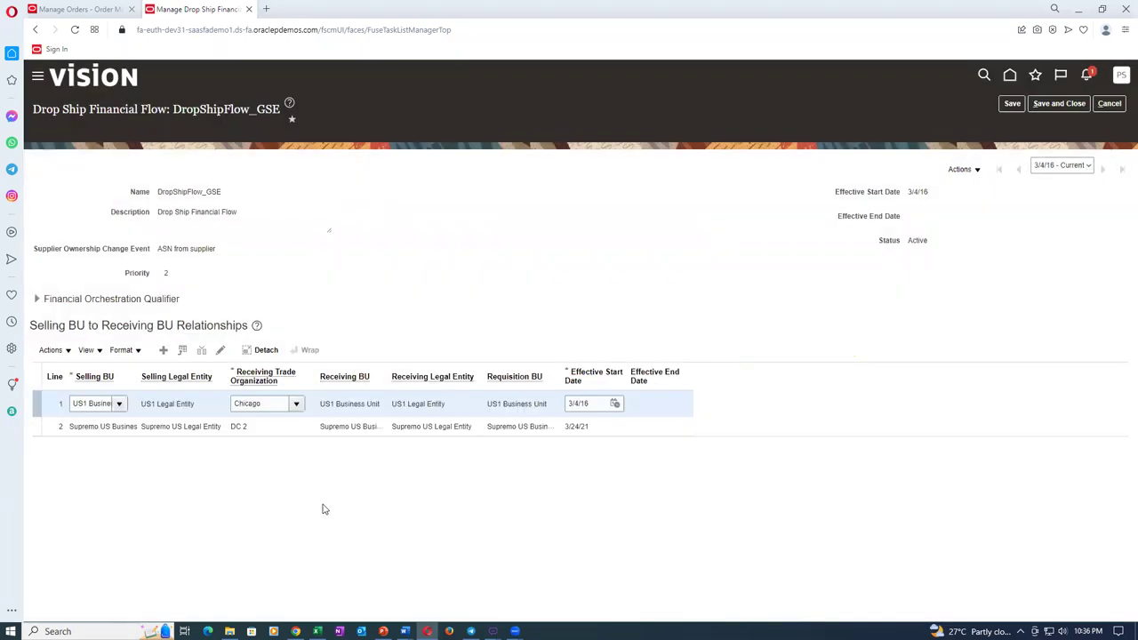
click(273, 408)
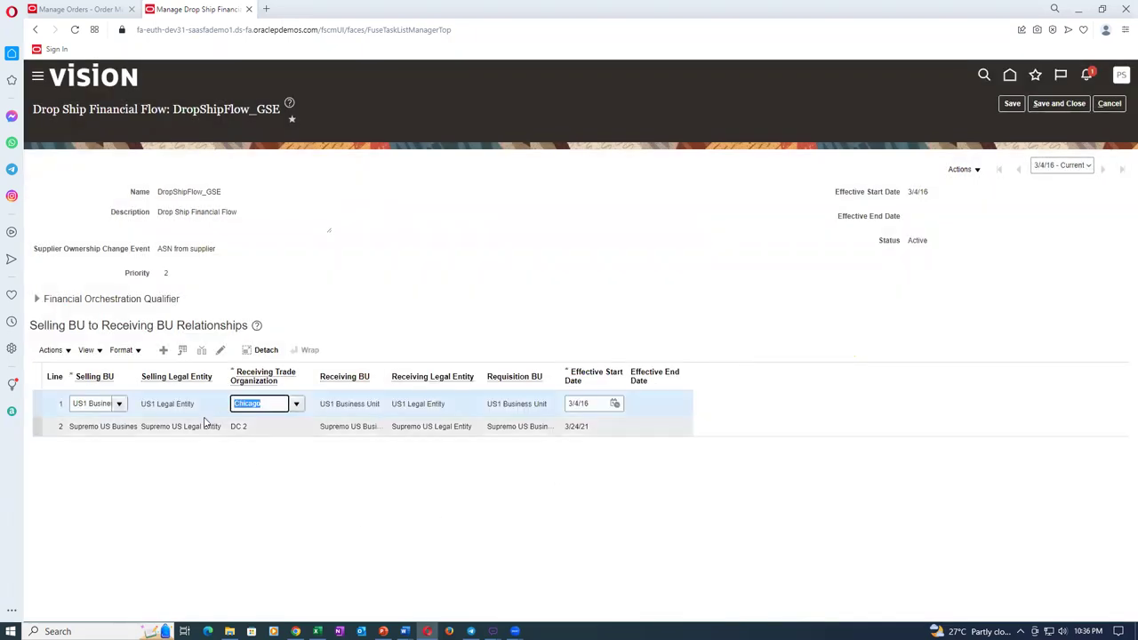
key(BackSpace)
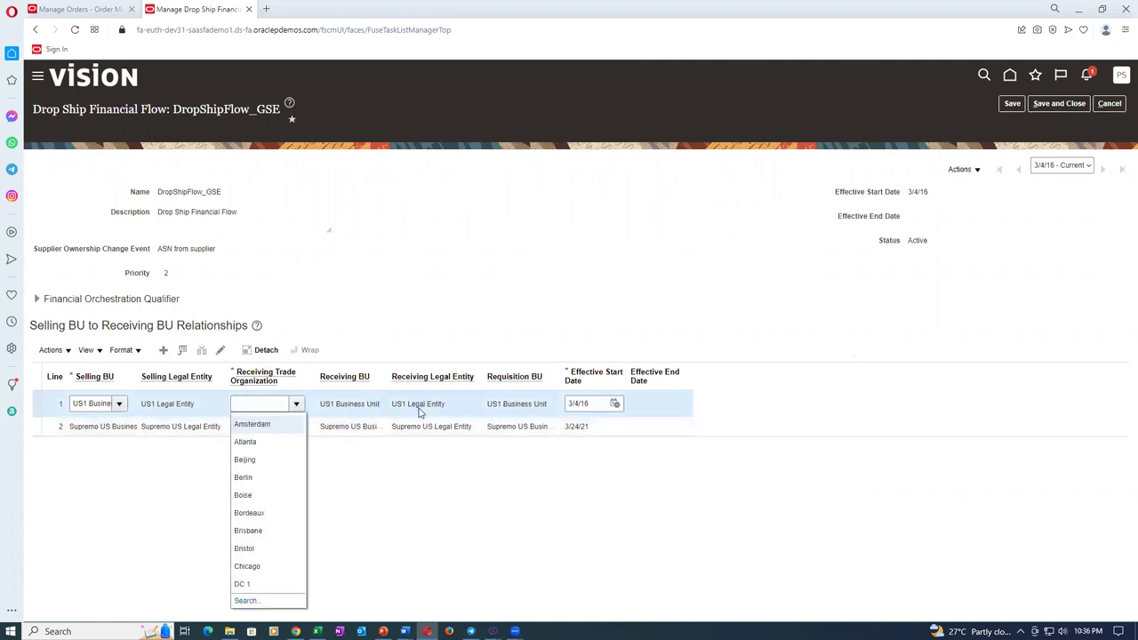
Search organizations by name for Operat and select Operations as the receiving trade organization.
click(245, 601)
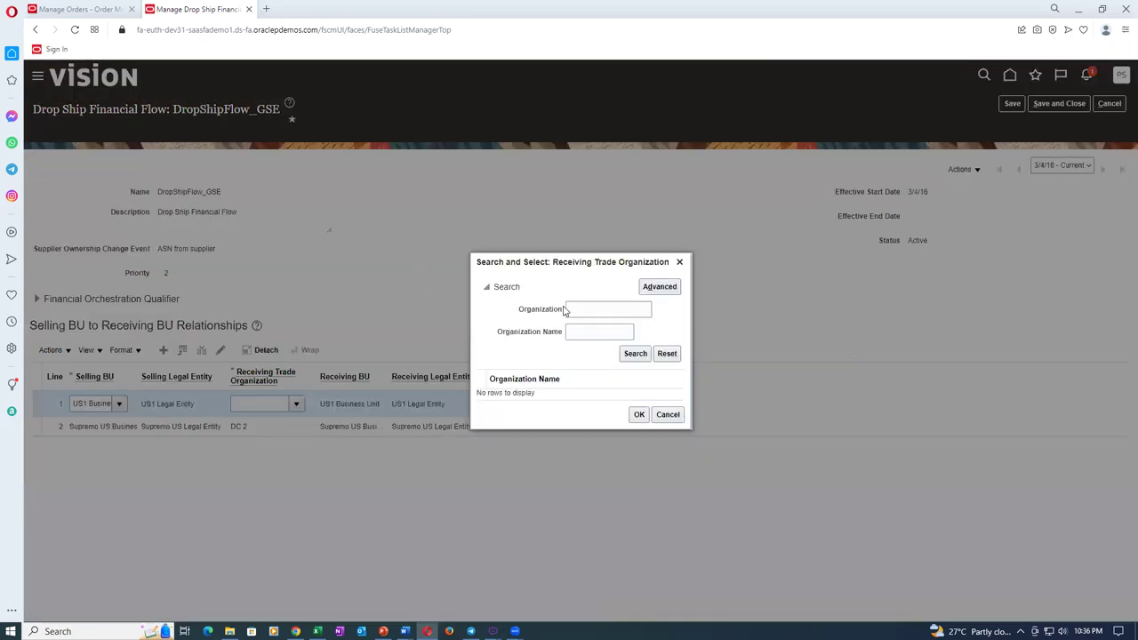
click(593, 308)
text(Operat)
click(632, 359)
double_click(610, 309)
key(ctrl+x)
click(582, 331)
key(ctrl+v)
click(635, 354)
click(567, 394)
click(636, 419)
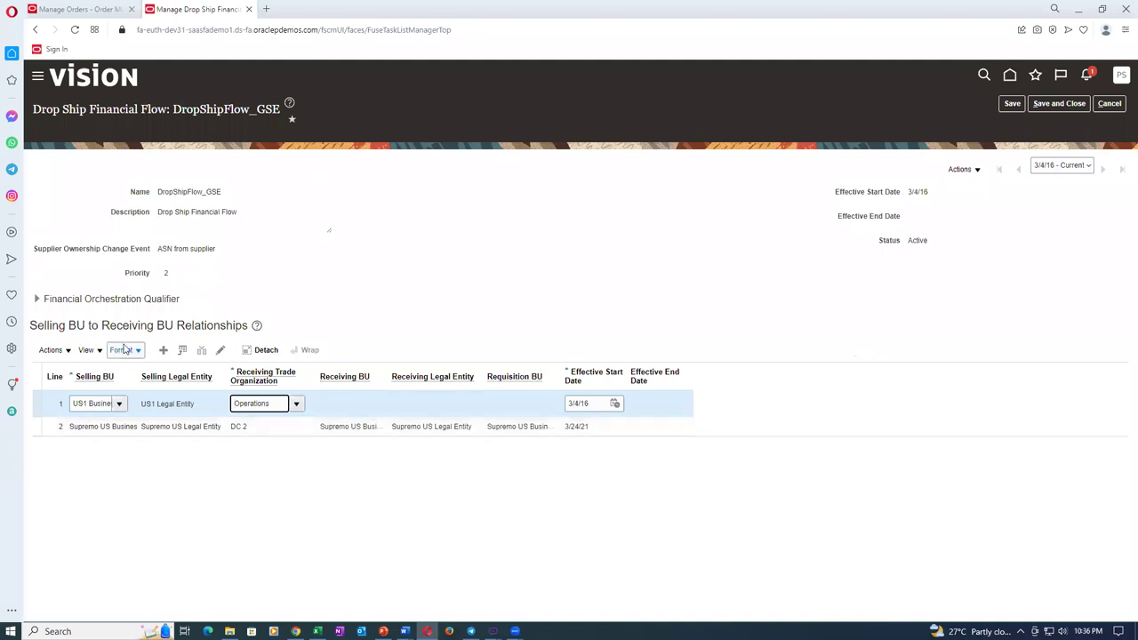
Attempt Correct Record on the flow relationship, then dismiss the save error and discard the edits.
click(51, 351)
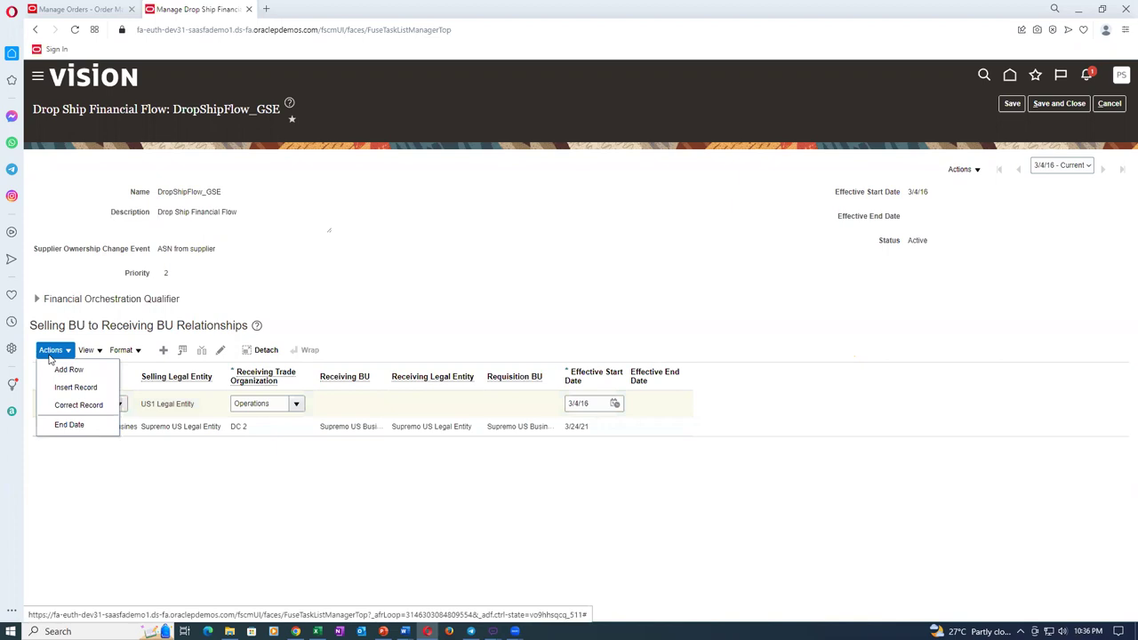
click(75, 405)
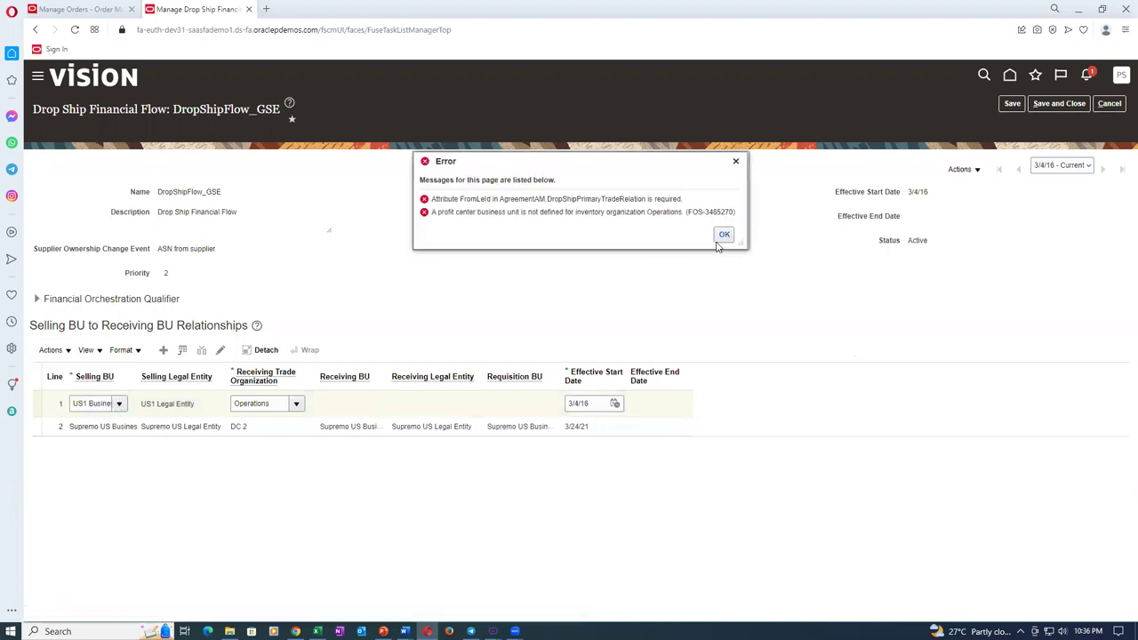
click(723, 236)
click(1110, 103)
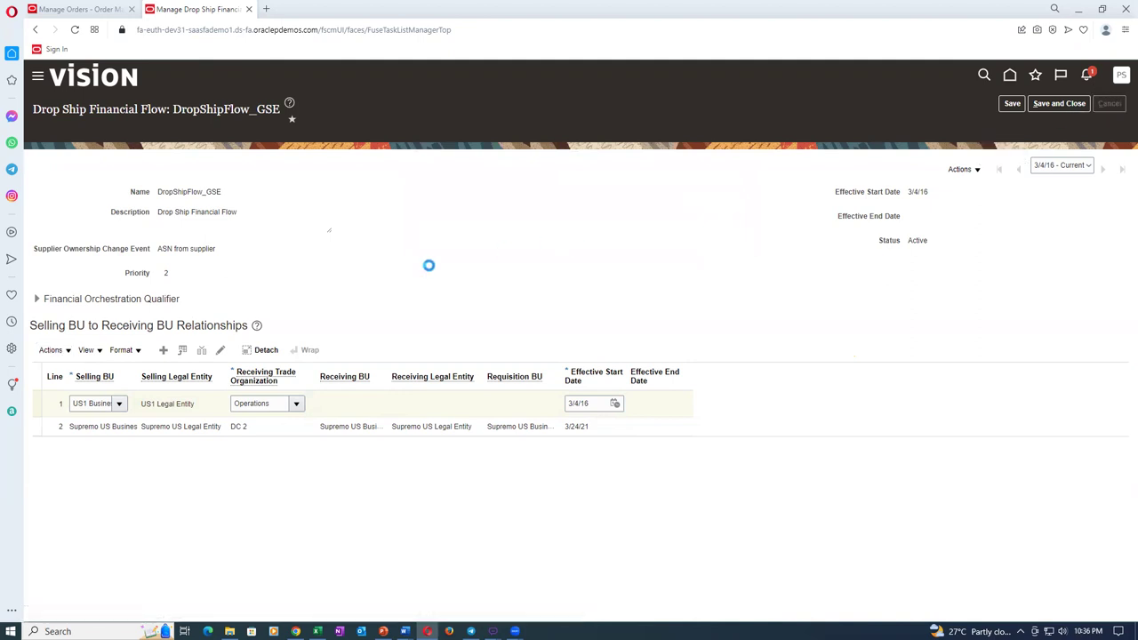
Reopen DropShipFlow_GSE, change line 1's receiving organization to Operations, then cancel without saving.
click(53, 233)
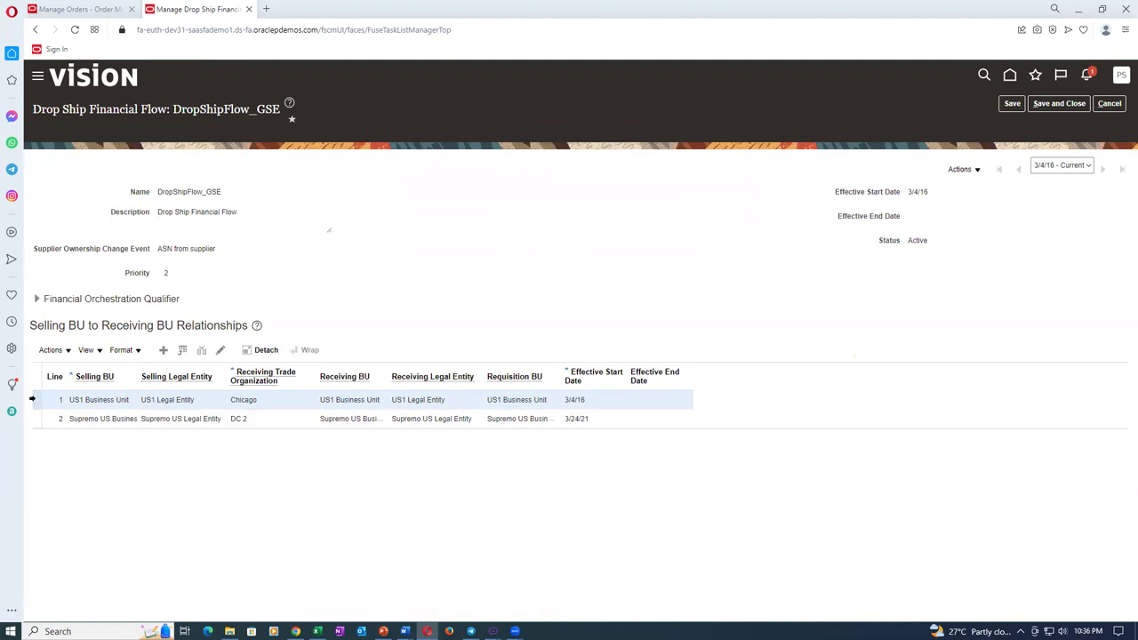
click(55, 351)
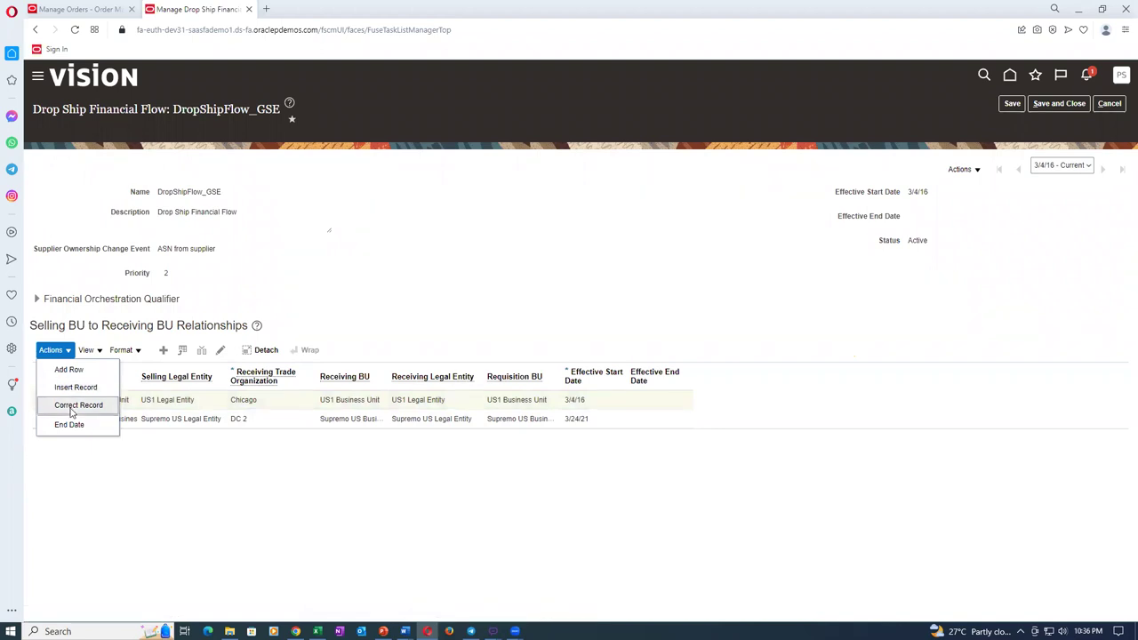
click(74, 406)
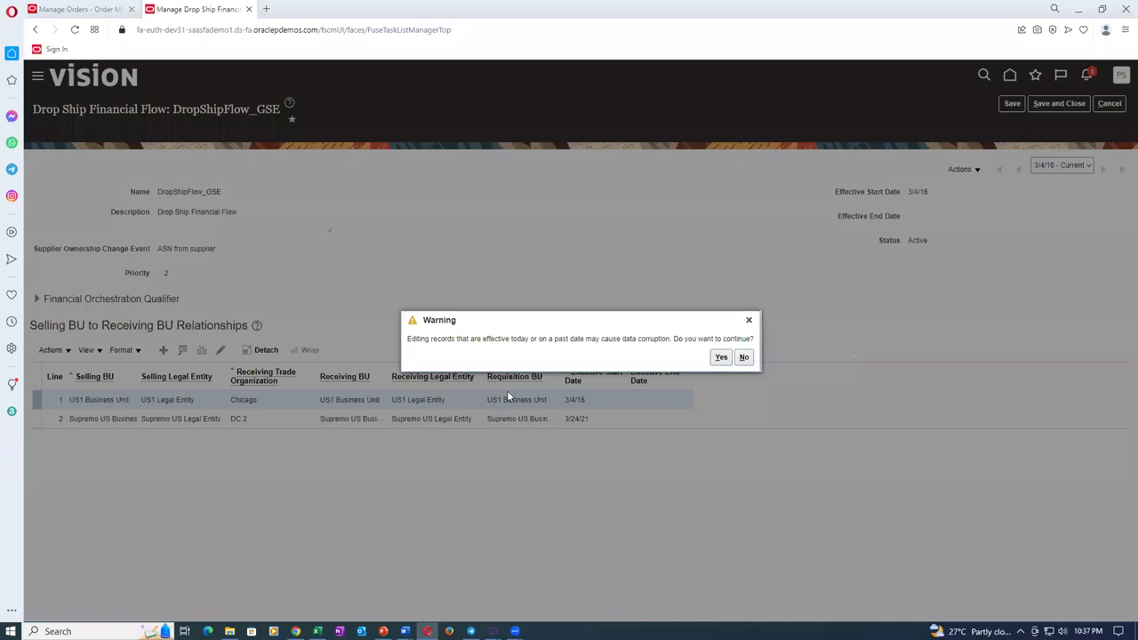
click(723, 357)
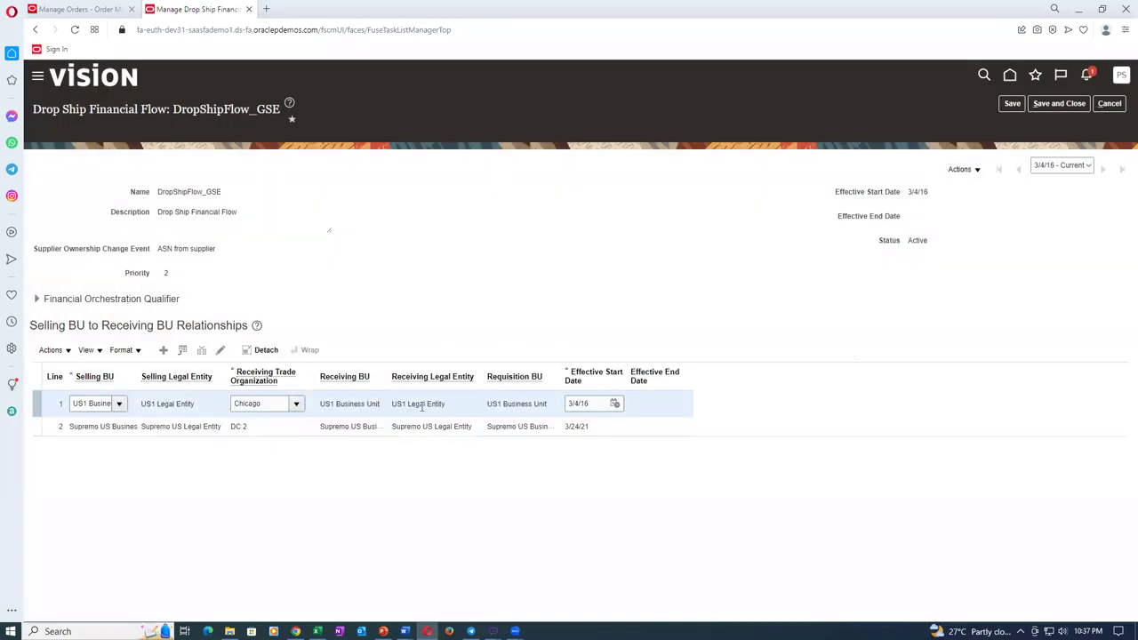
click(266, 406)
drag(266, 407, 225, 408)
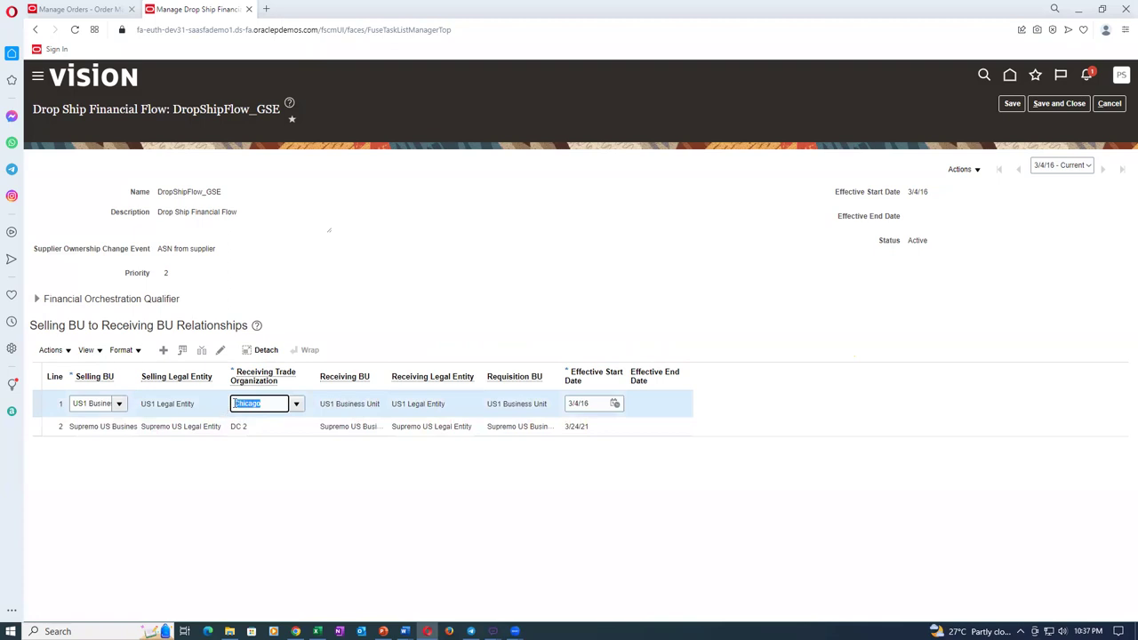
text(Operatio)
key(Tab)
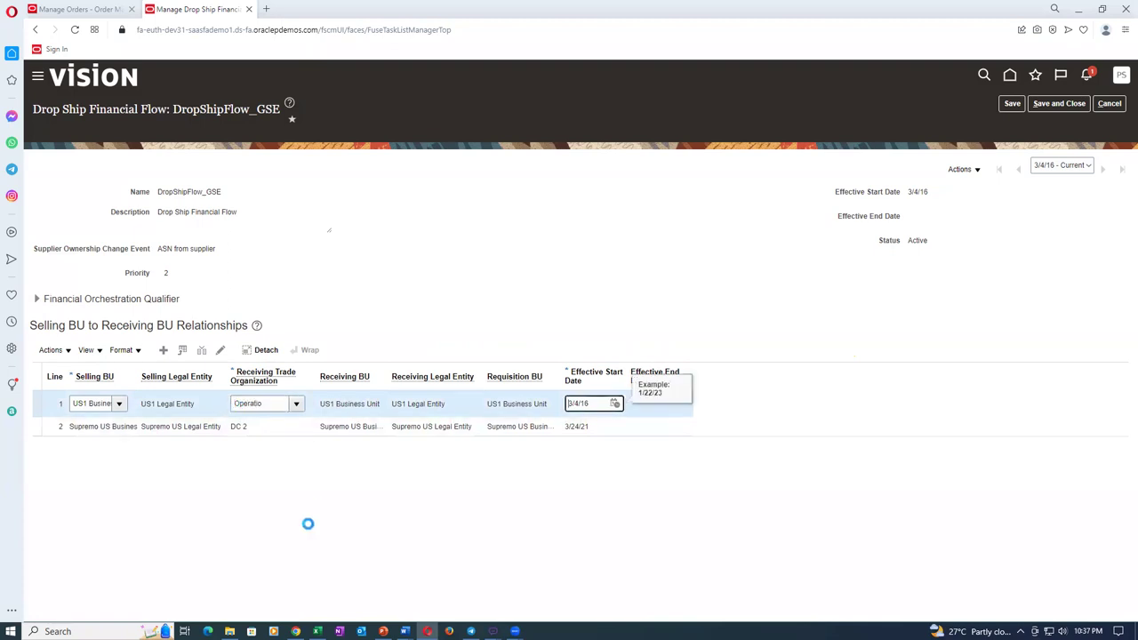
click(1108, 104)
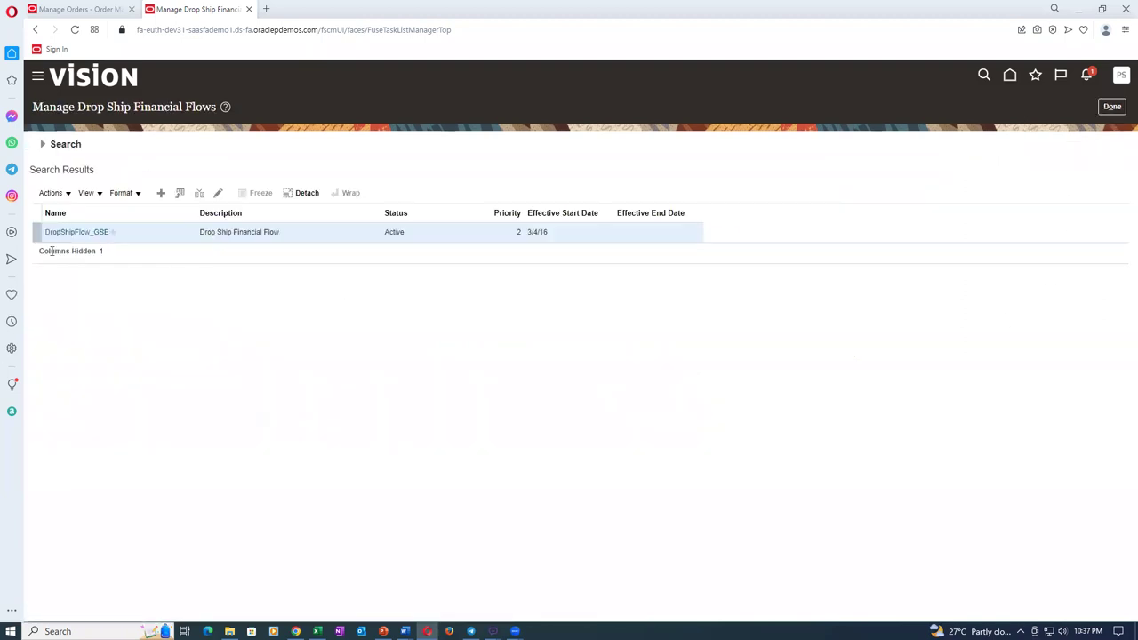
click(59, 233)
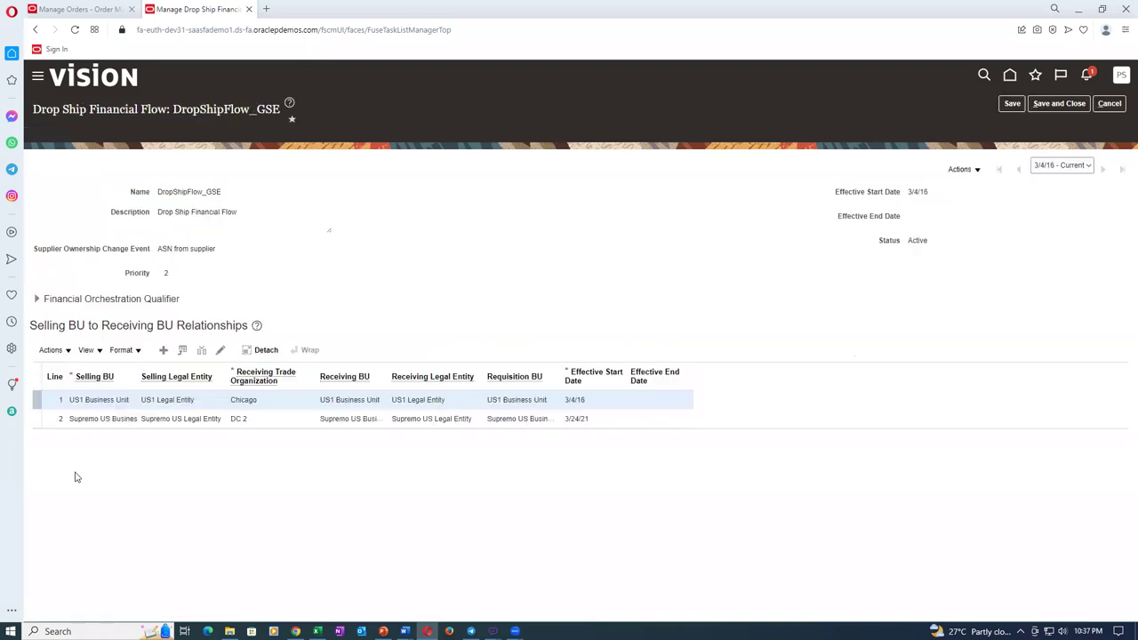
click(50, 349)
click(55, 412)
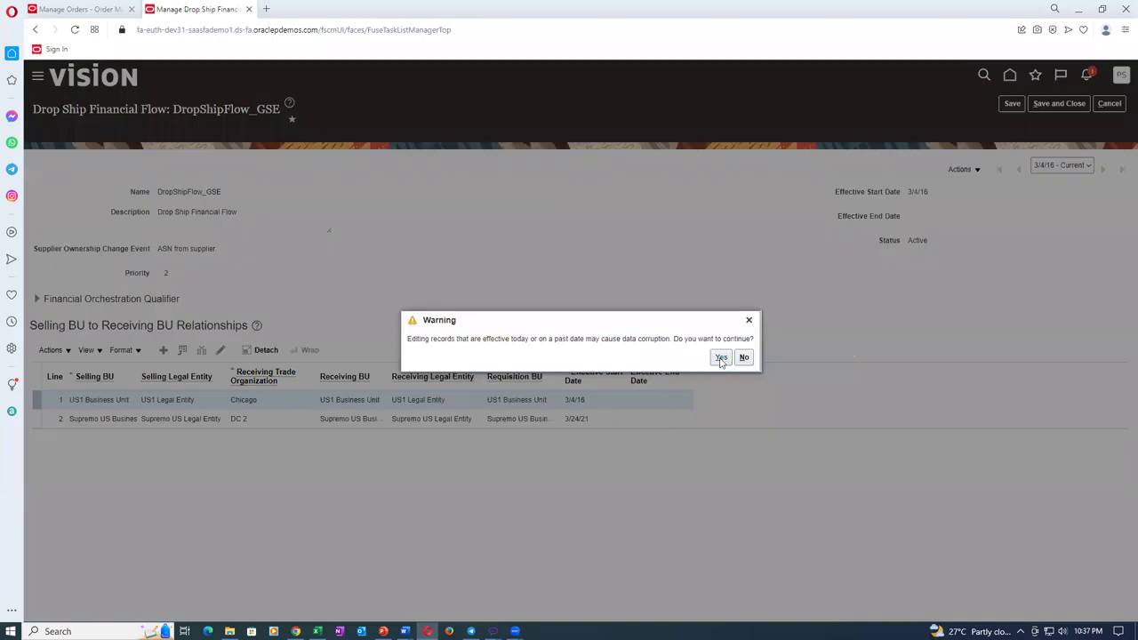
click(722, 358)
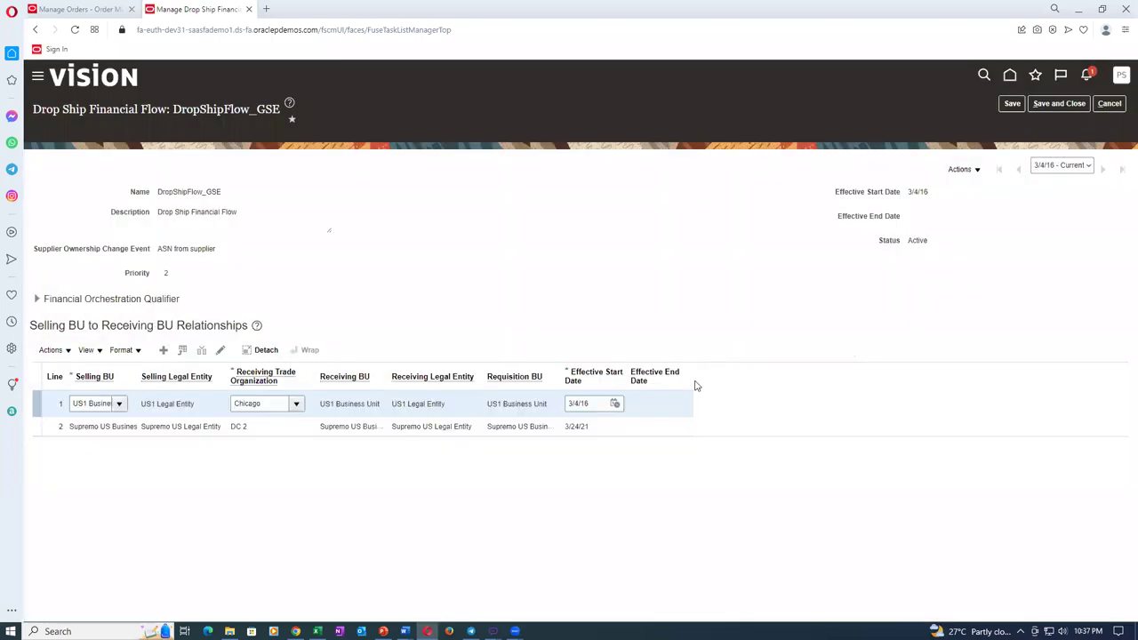
click(614, 404)
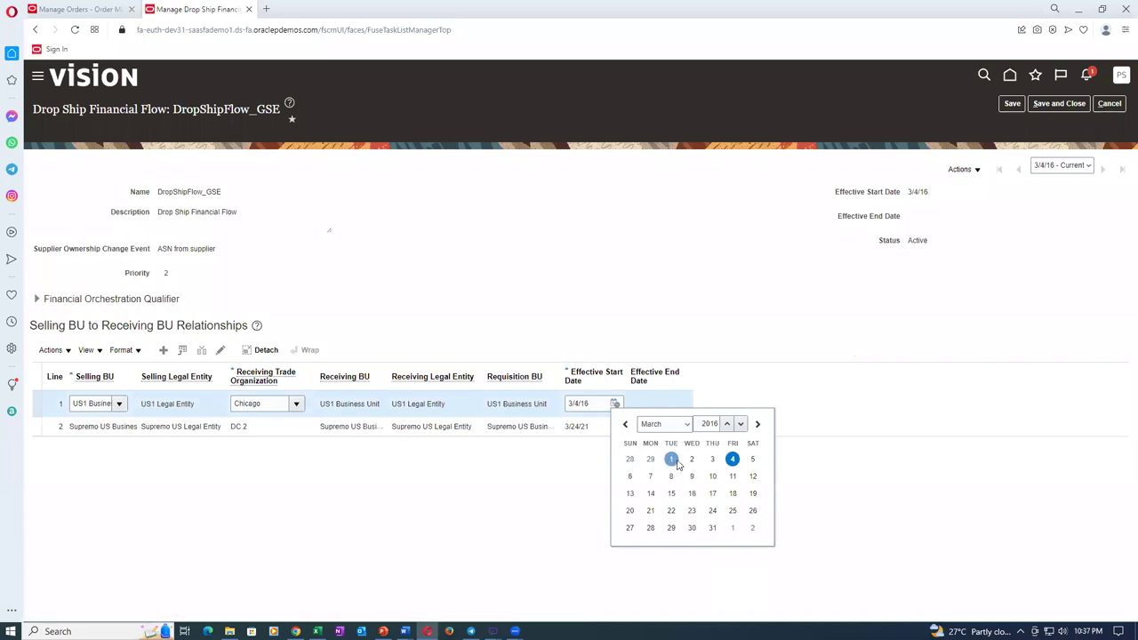
click(671, 460)
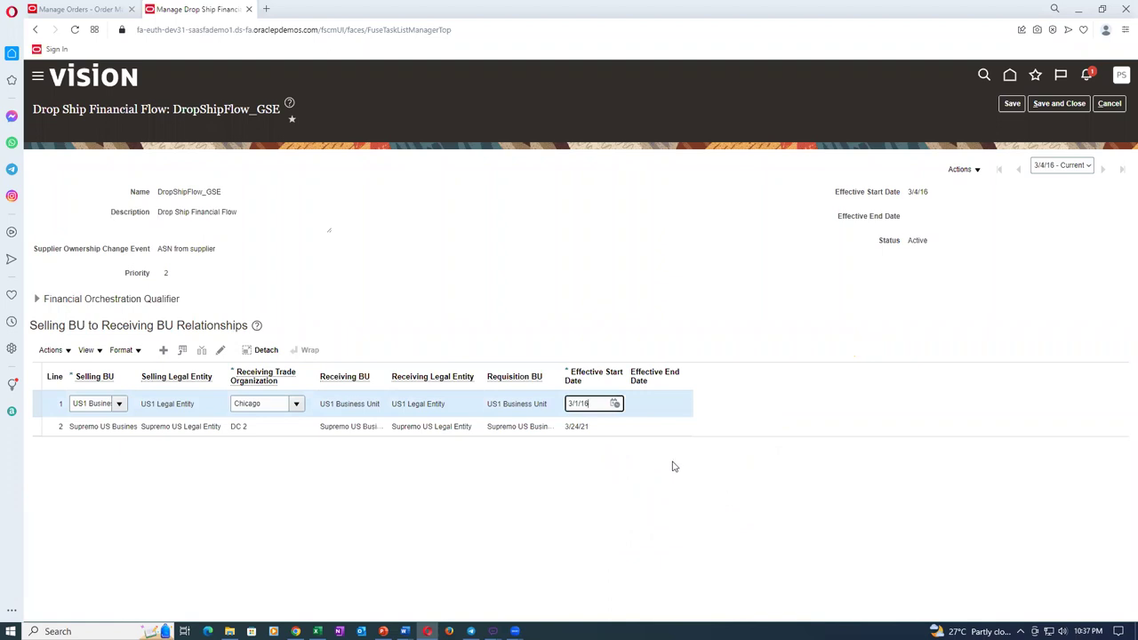
click(646, 406)
click(615, 404)
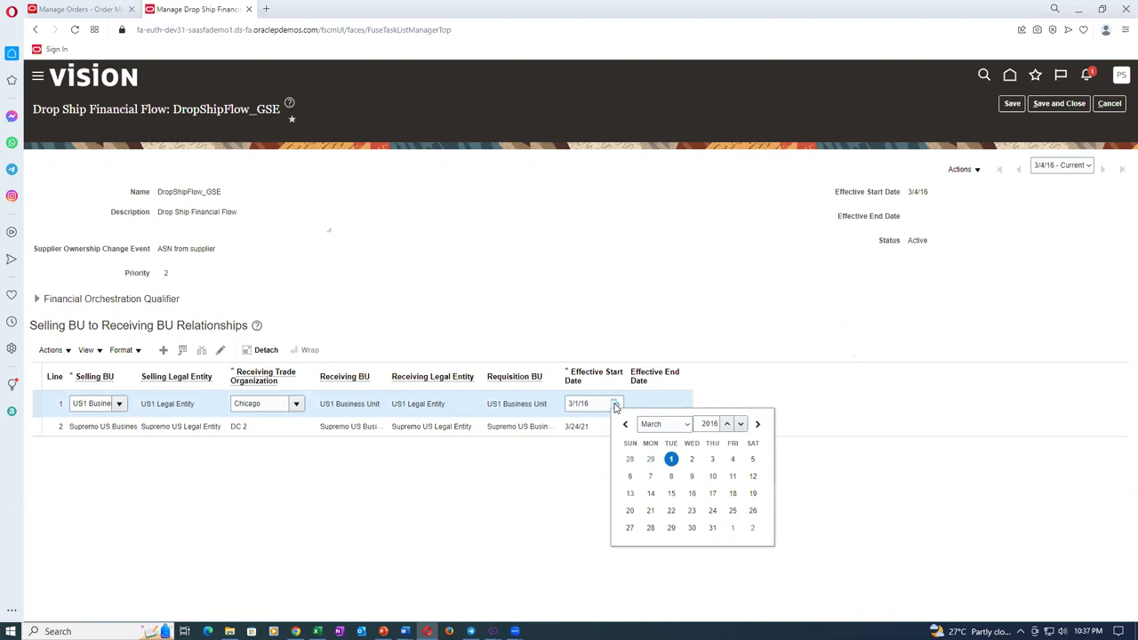
click(666, 407)
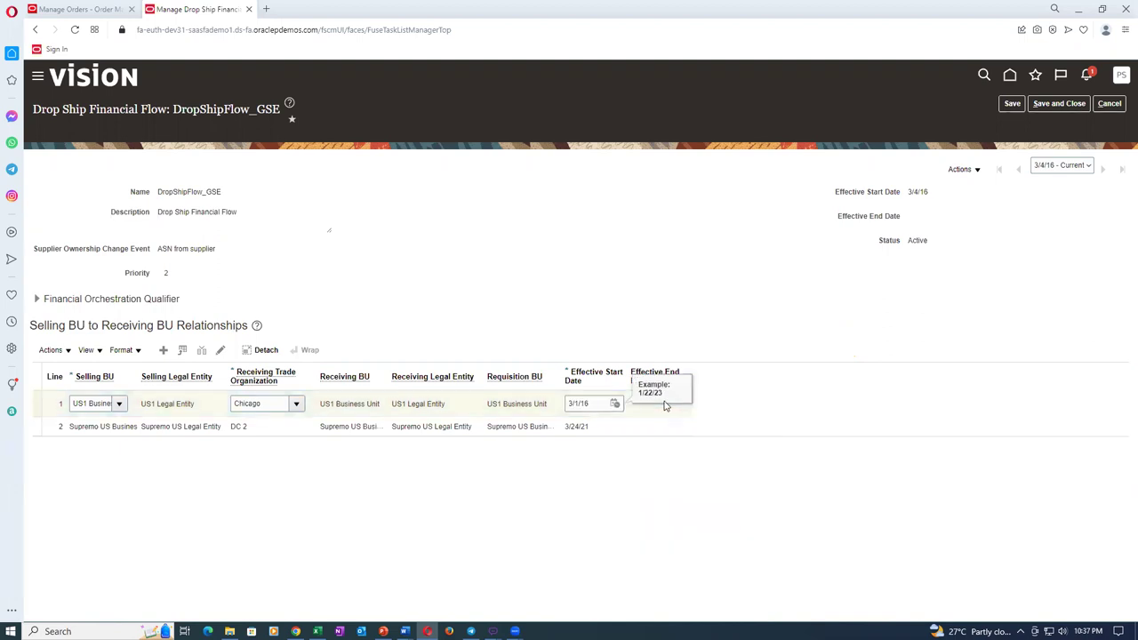
click(660, 415)
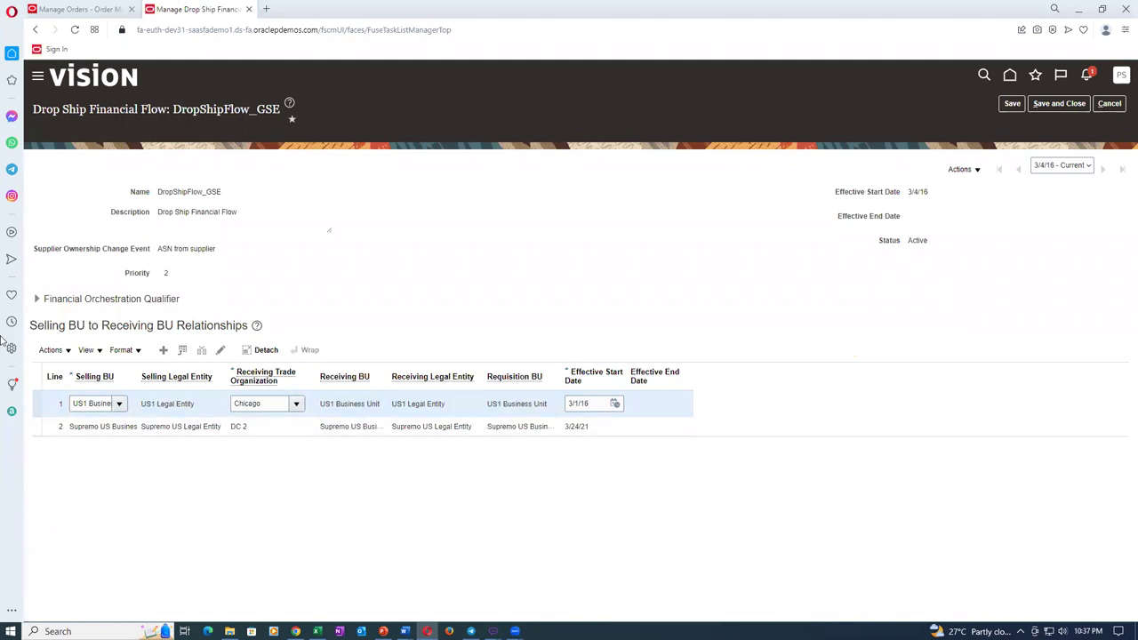
click(51, 349)
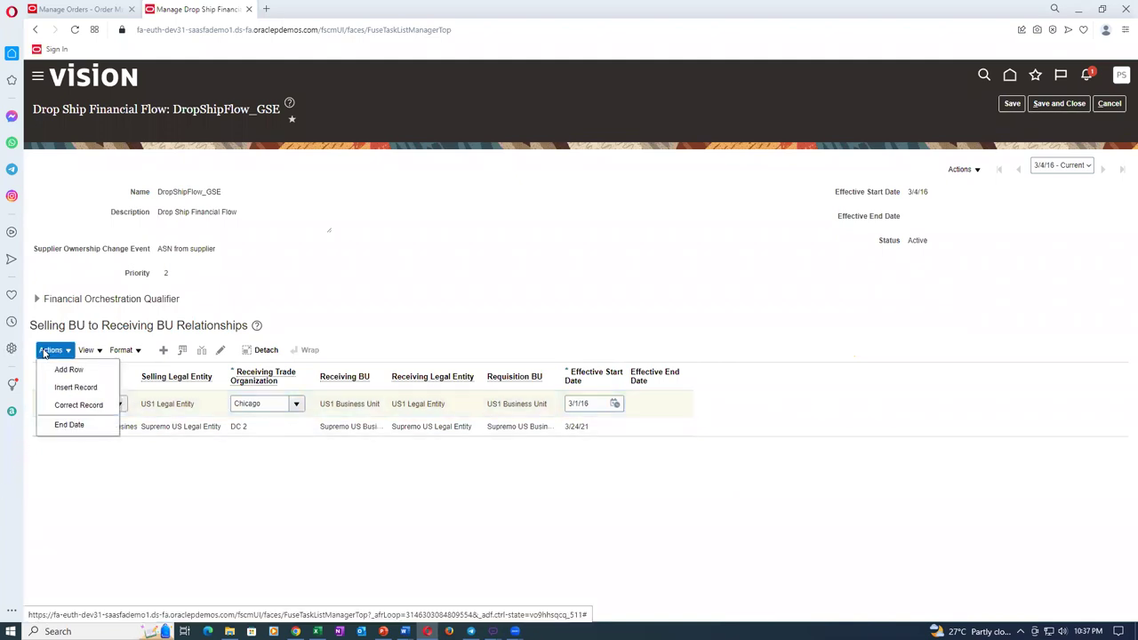
click(55, 426)
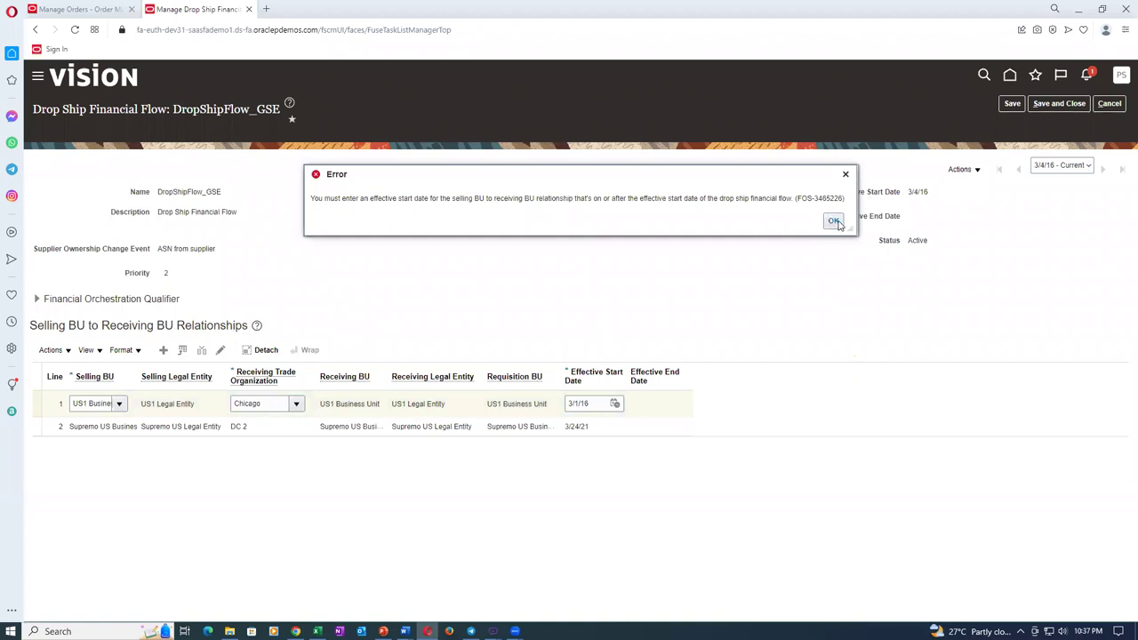
click(834, 222)
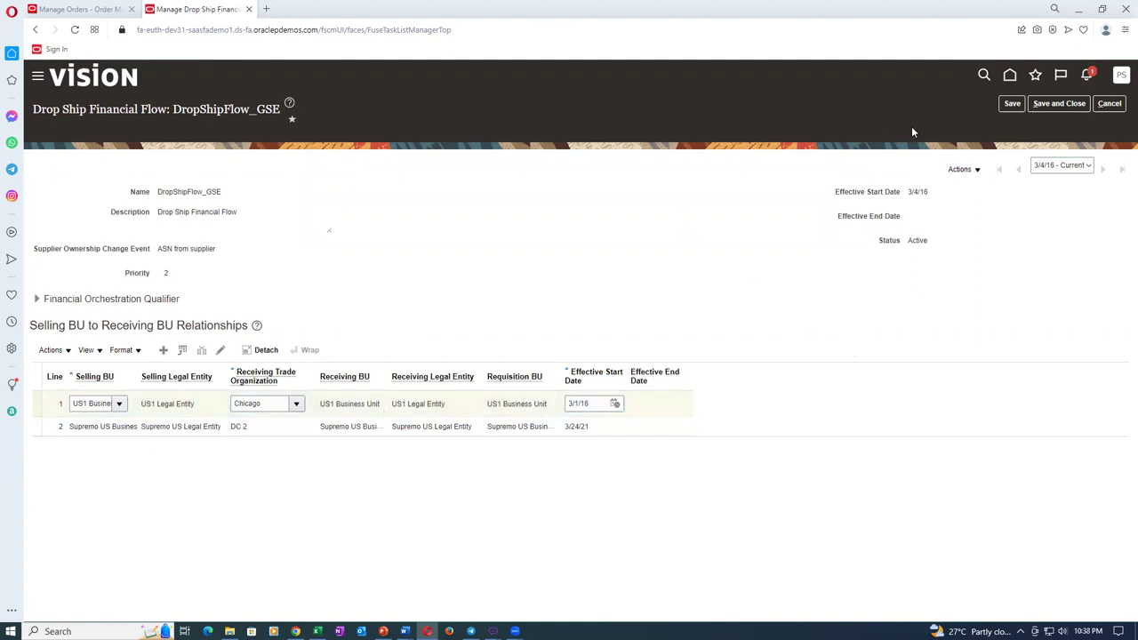
click(1110, 104)
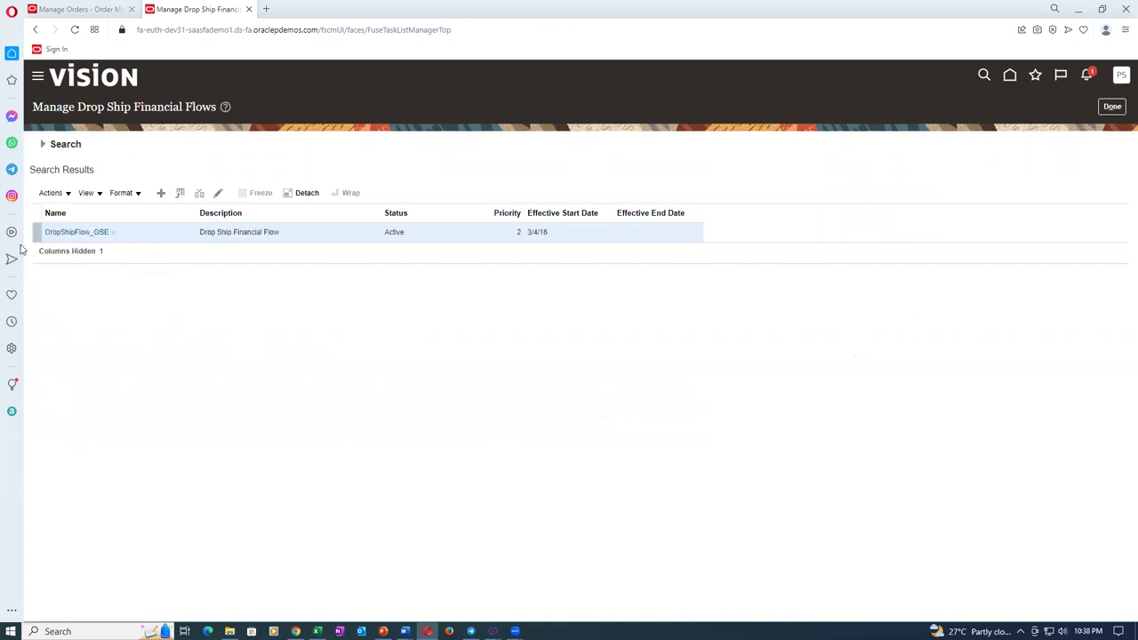
Correct DropShipFlow_GSE line 1's receiving trade organization from Chicago to Seattle, then save and close.
click(57, 234)
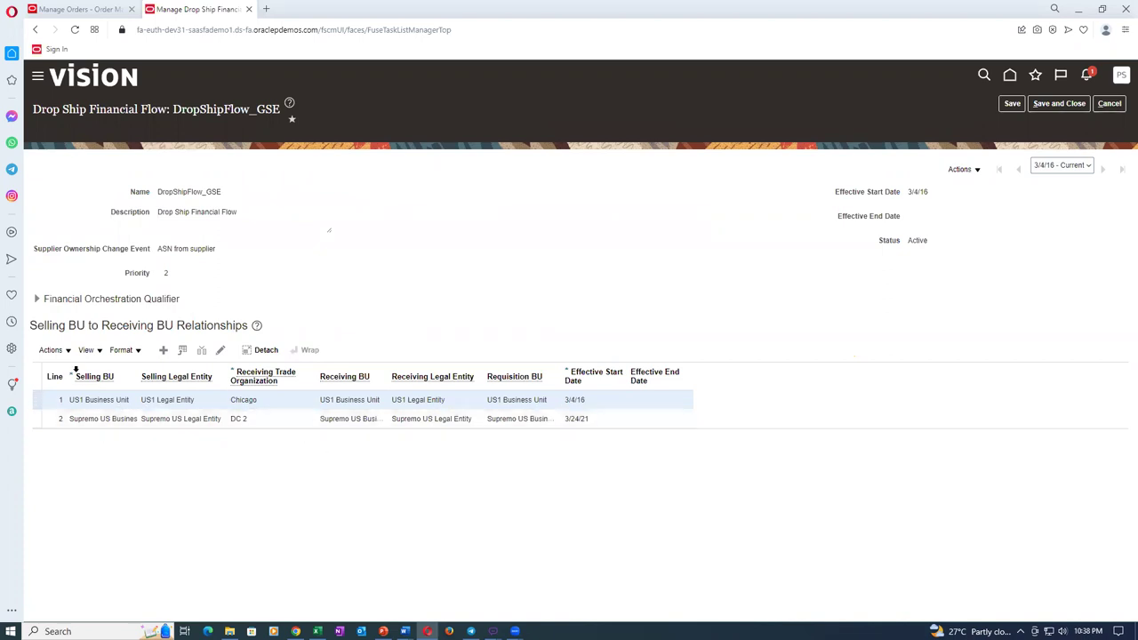
click(220, 349)
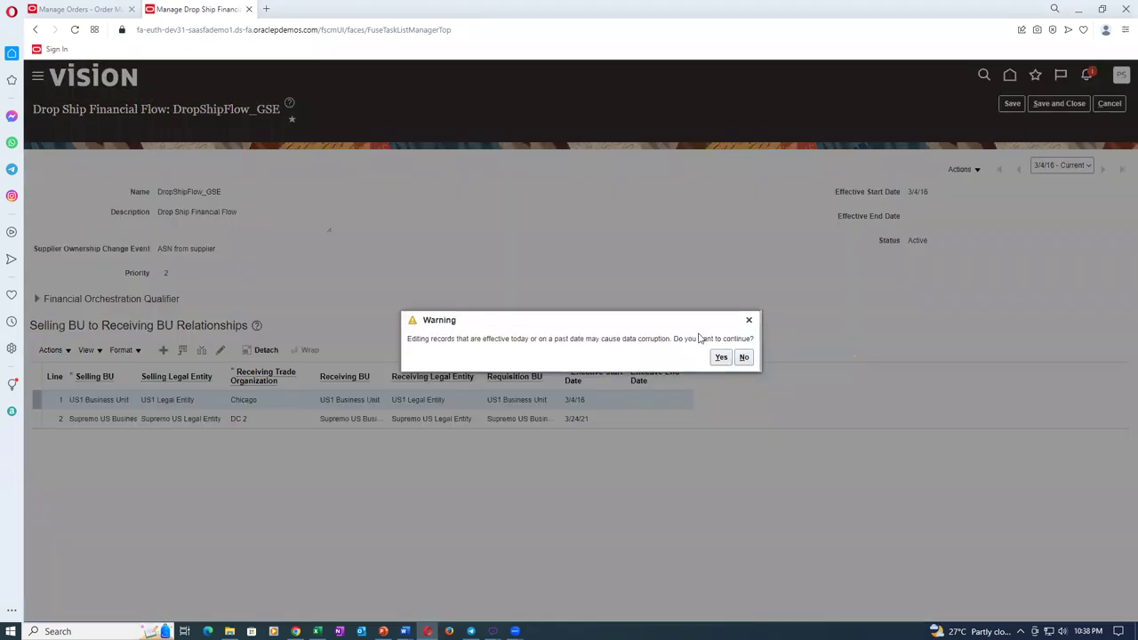
click(720, 358)
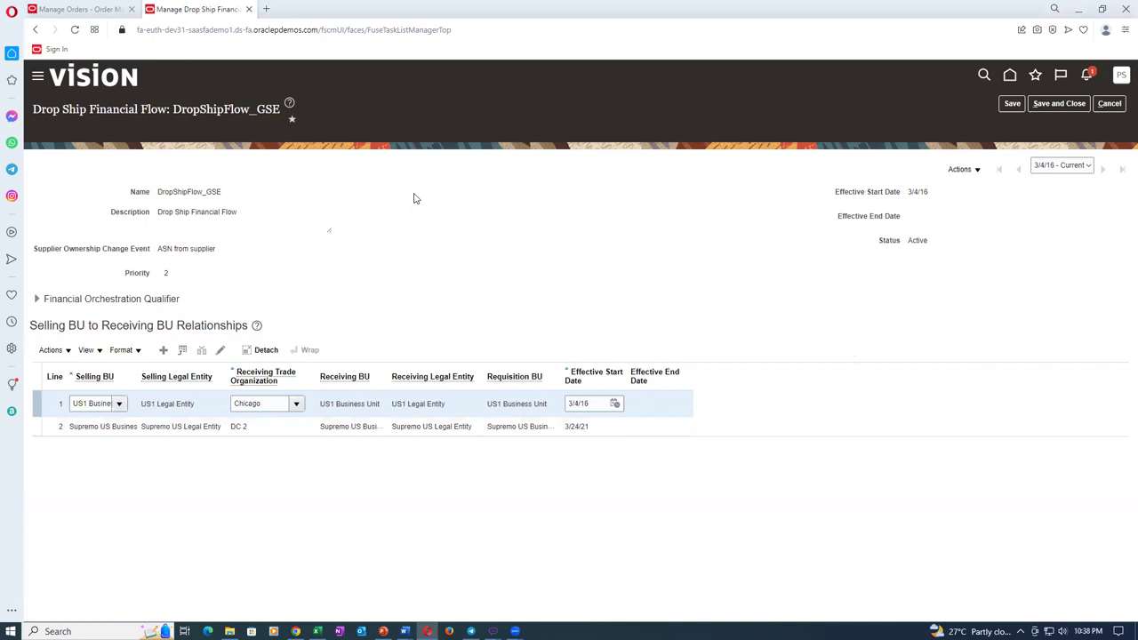
drag(276, 402, 186, 401)
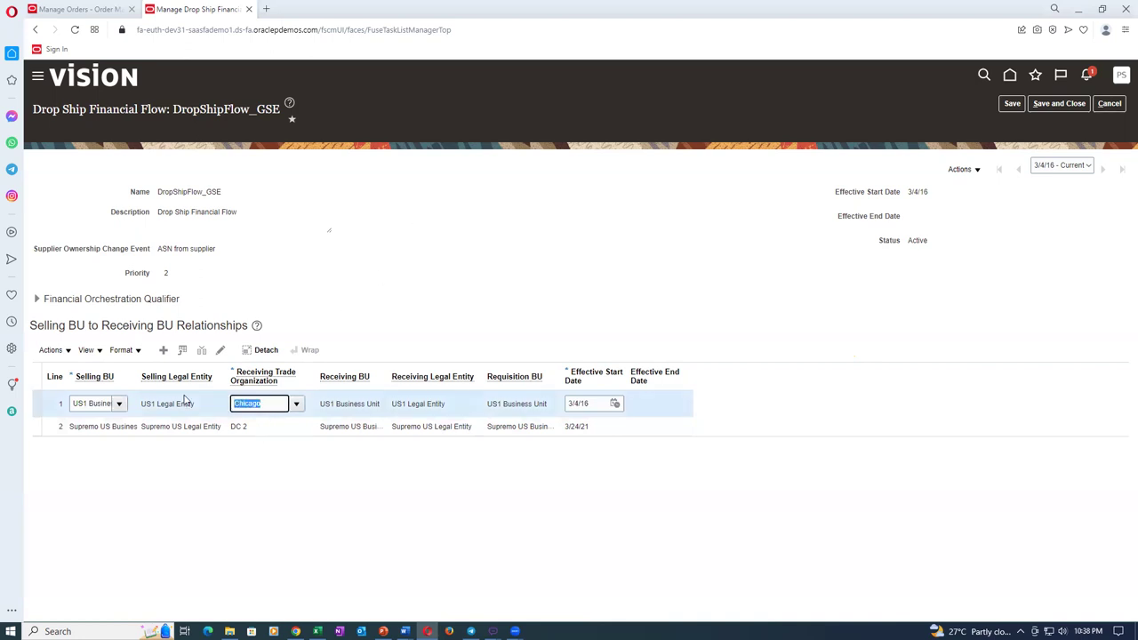
text(Seattle)
key(Tab)
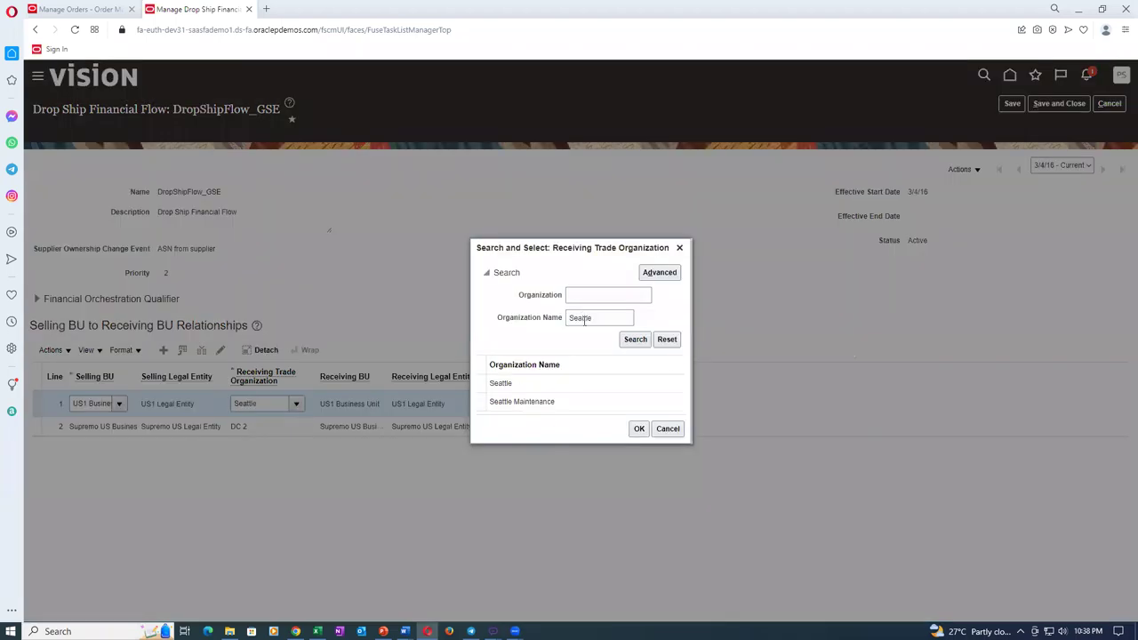
click(578, 384)
click(636, 430)
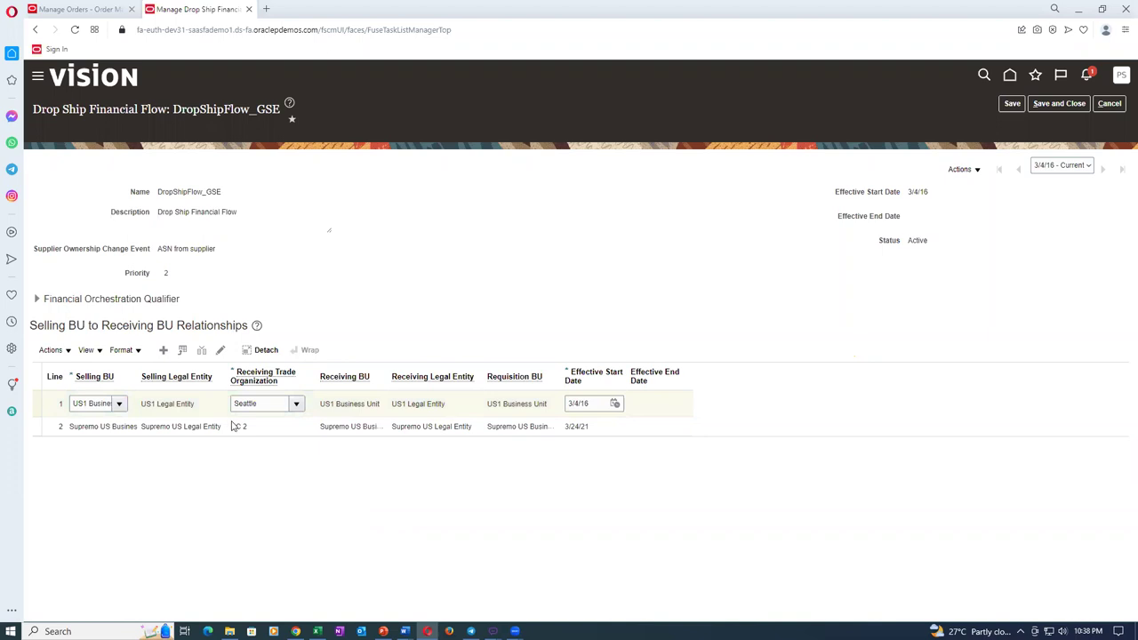
click(1012, 103)
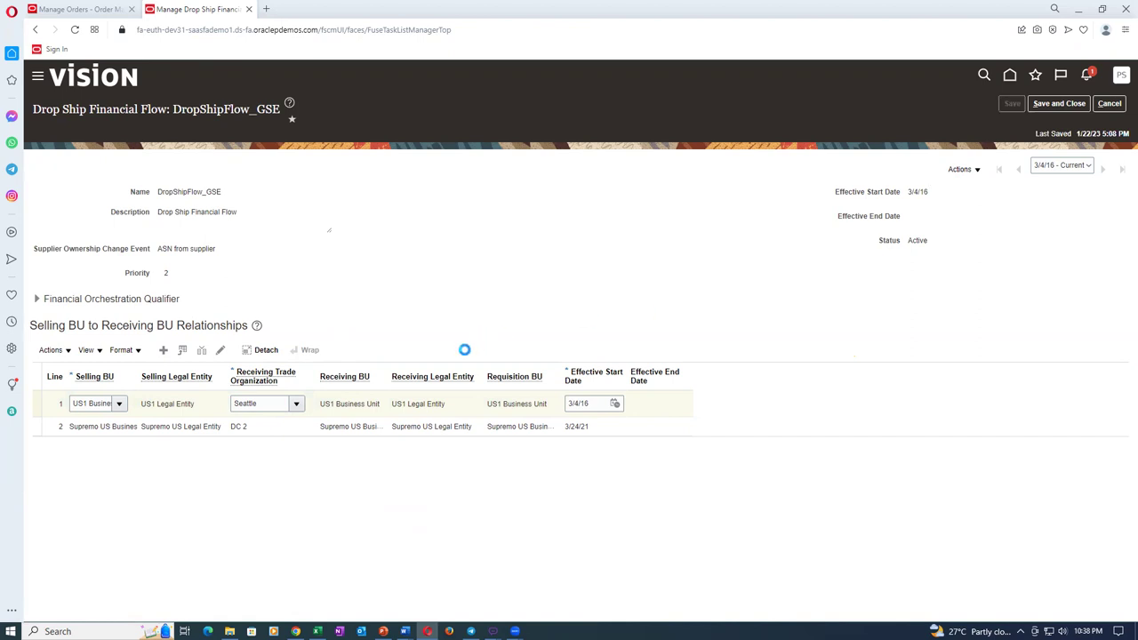
click(1059, 103)
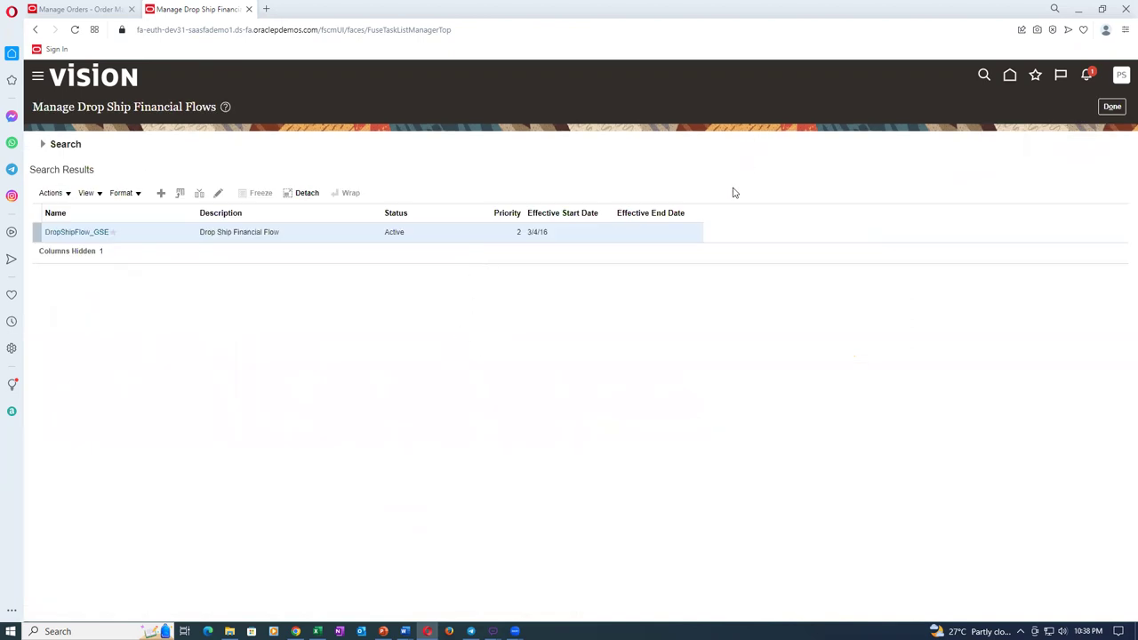
Finish the drop ship flows task and return to the order's orchestration process, closing its messages.
click(1113, 106)
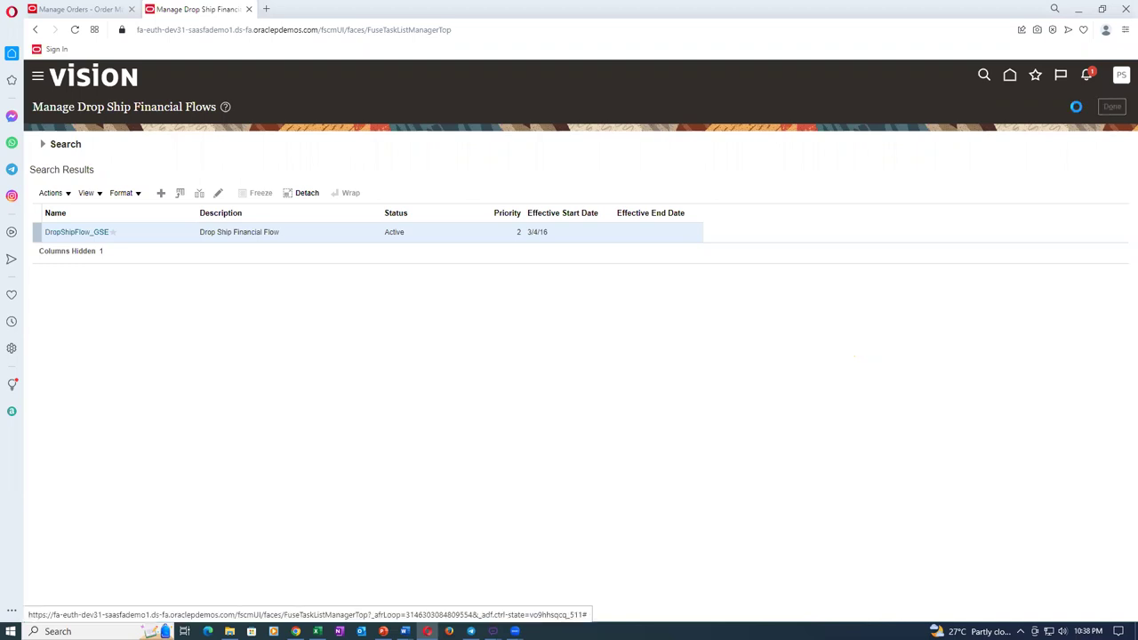
click(78, 10)
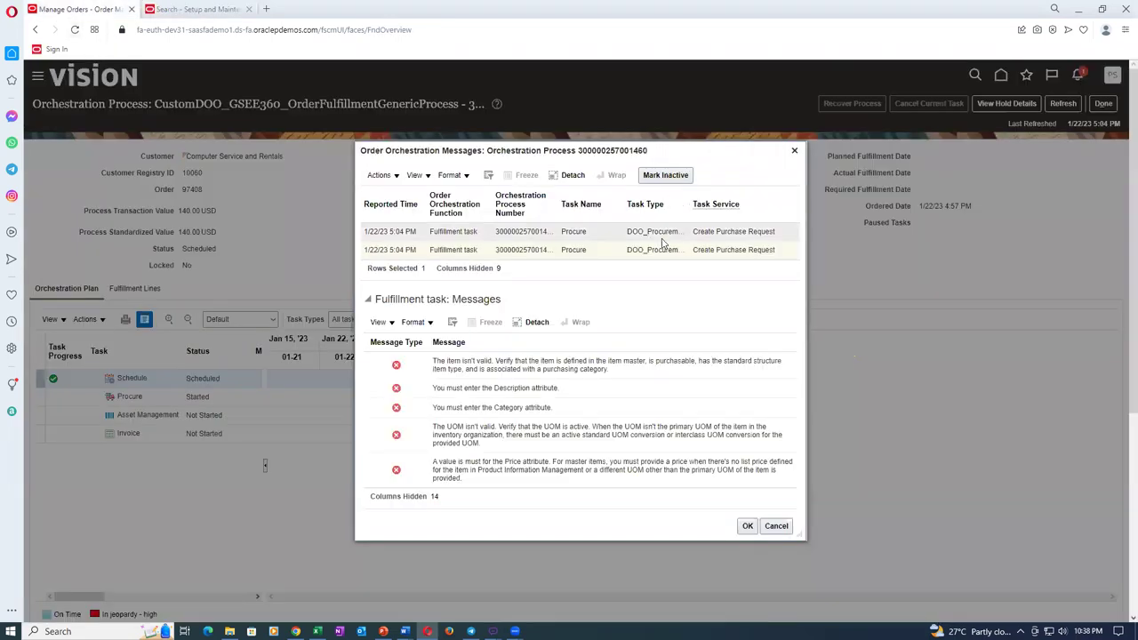
click(780, 530)
click(1103, 105)
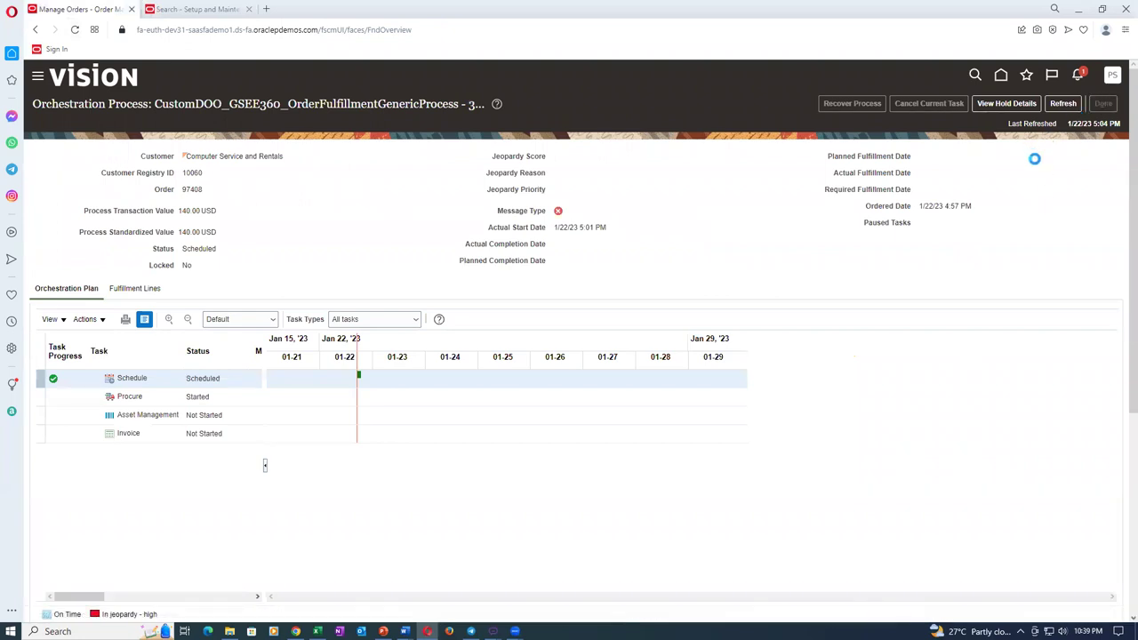
Close the setup search browser tab.
click(195, 9)
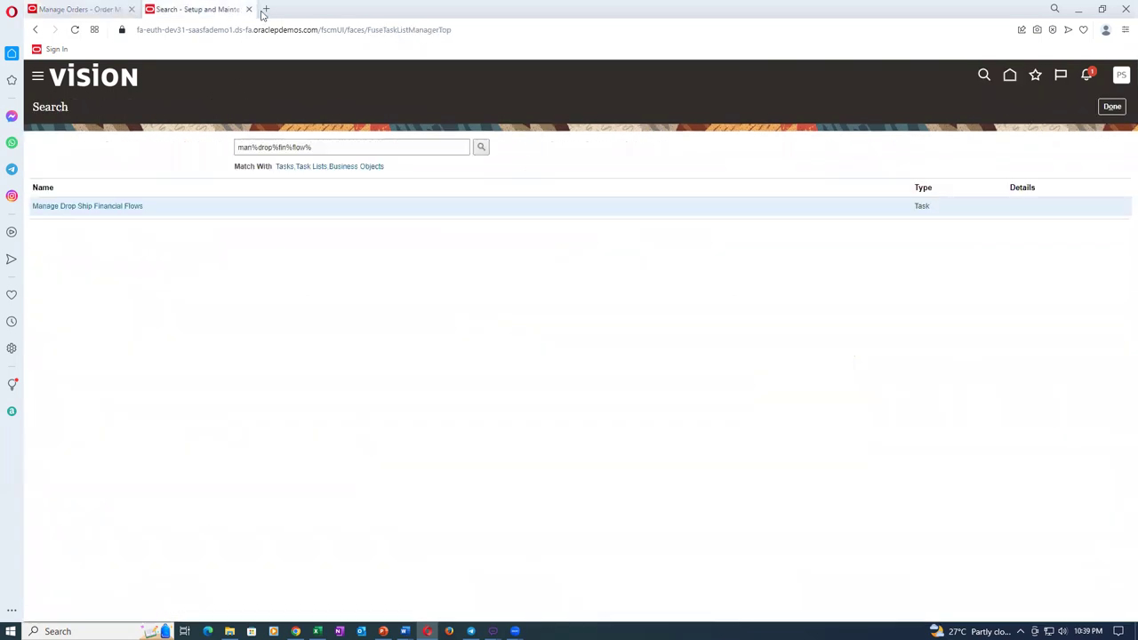
key(ctrl+Tab)
click(249, 9)
Leave order 97408 for the orders overview and sign out.
click(1104, 106)
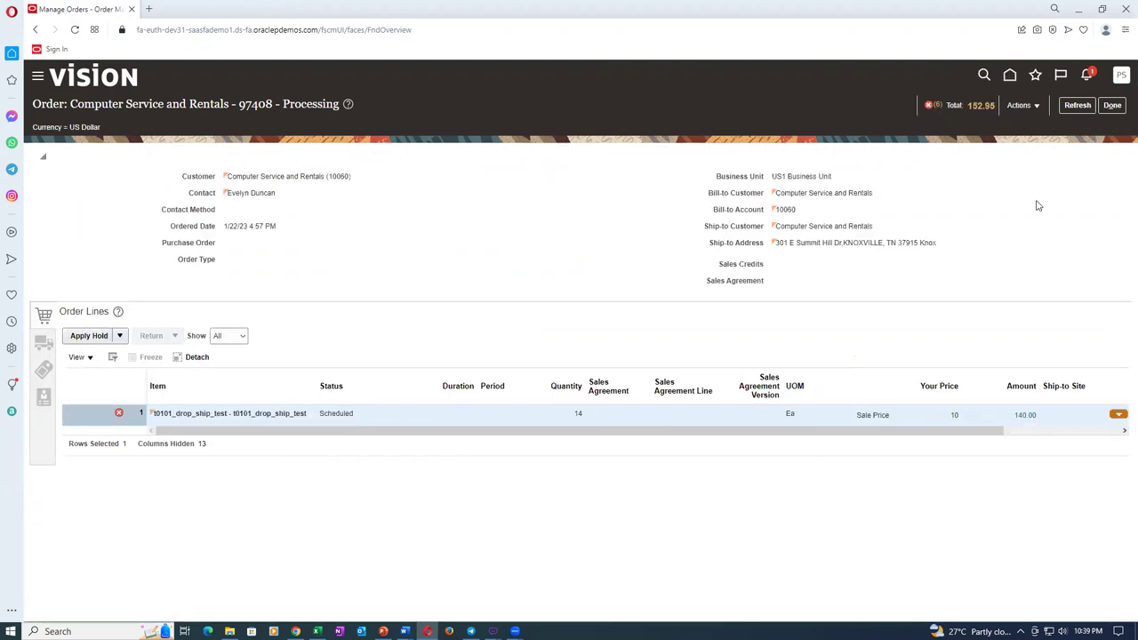
click(1119, 106)
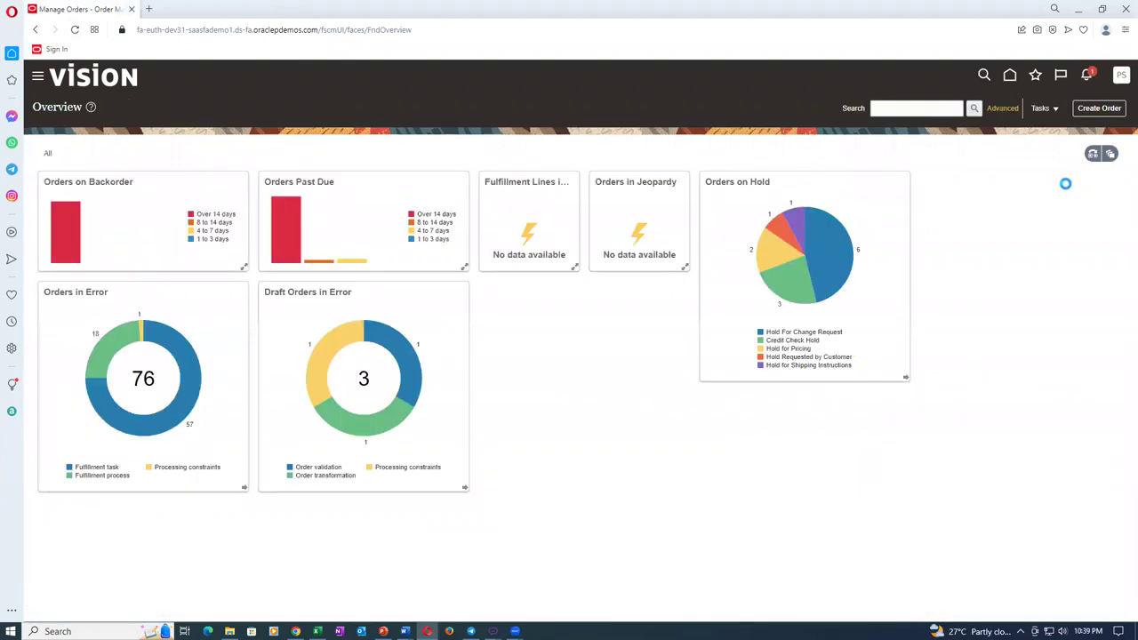
click(1099, 105)
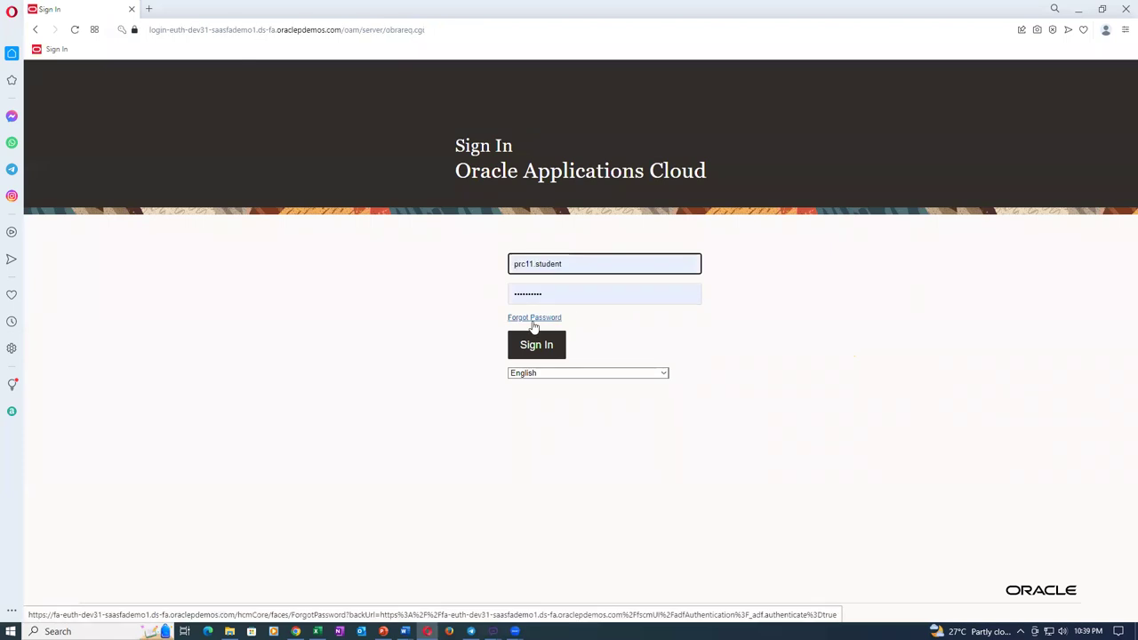
Sign back in and go to Manage Orders from Favorites.
click(539, 348)
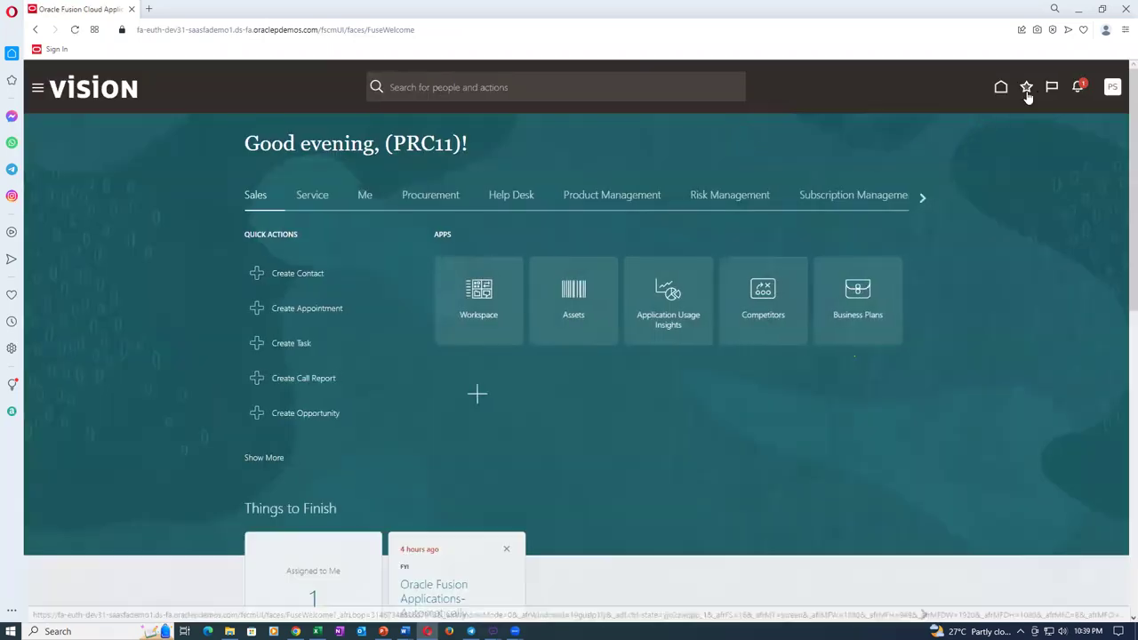
click(1028, 89)
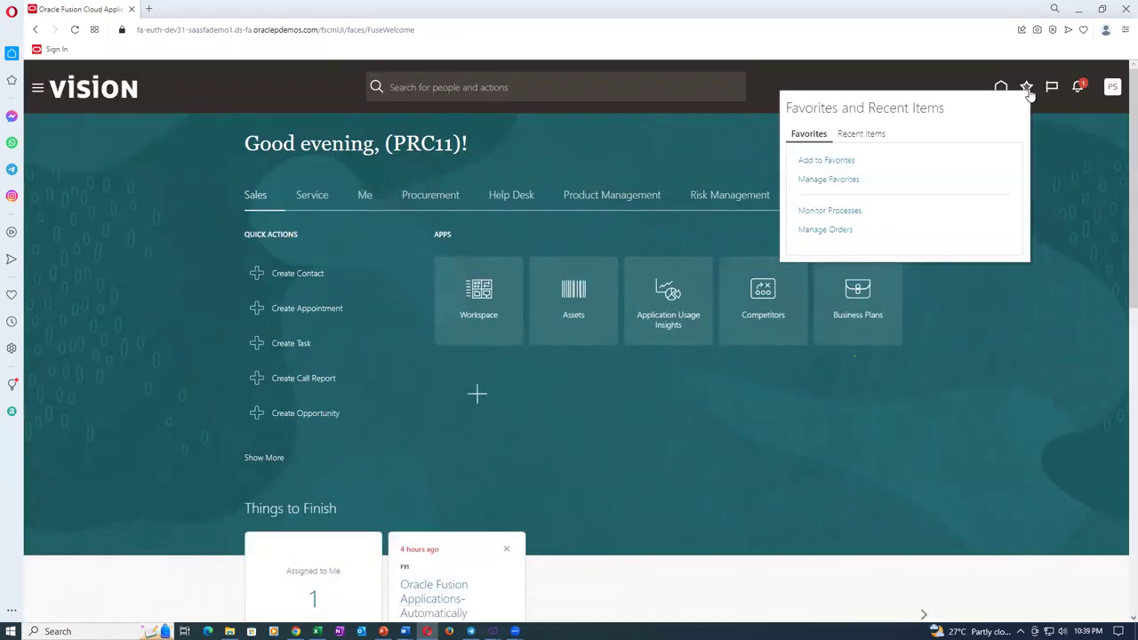
click(825, 230)
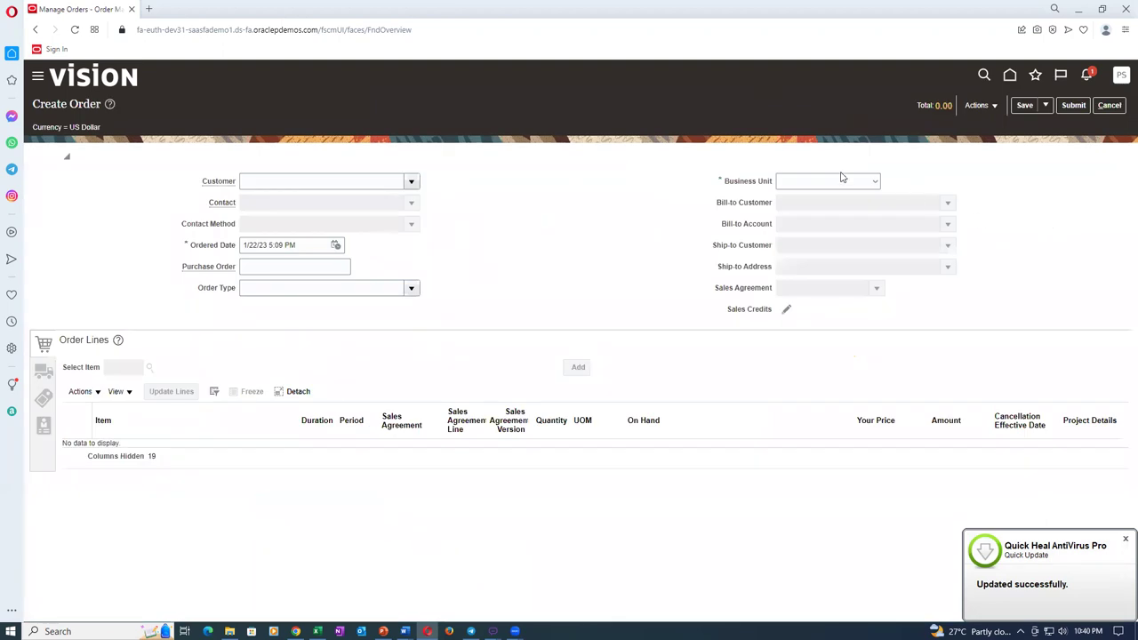
Set the new order's business unit to US1 Business Unit and customer to Computer Service and Rentals.
click(875, 182)
drag(876, 228, 873, 315)
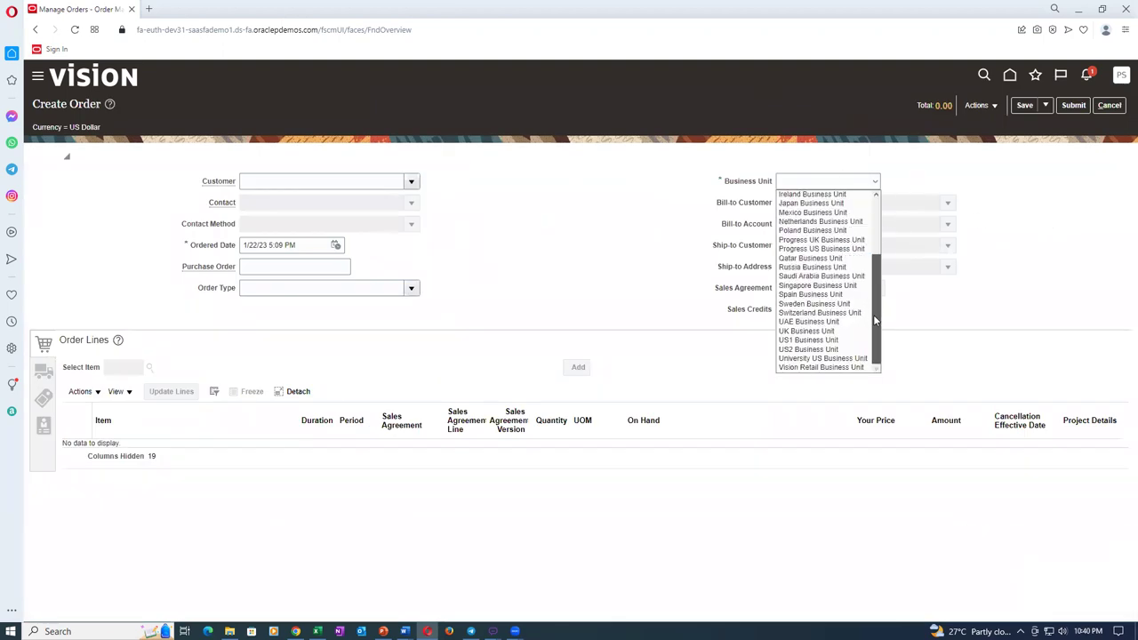
click(854, 341)
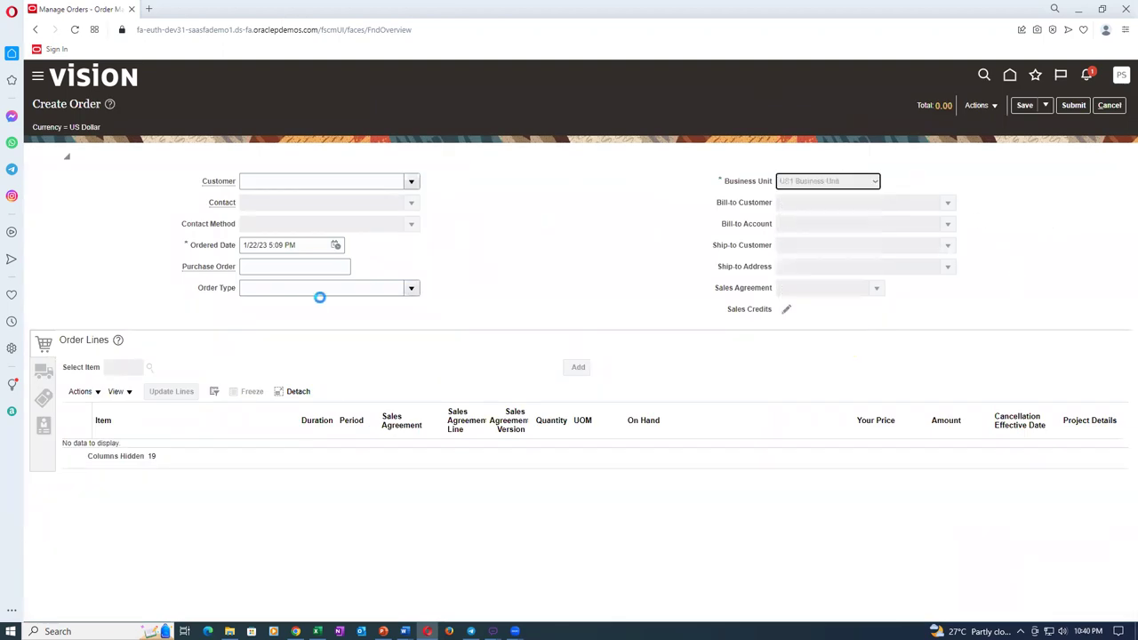
click(301, 182)
text(comp)
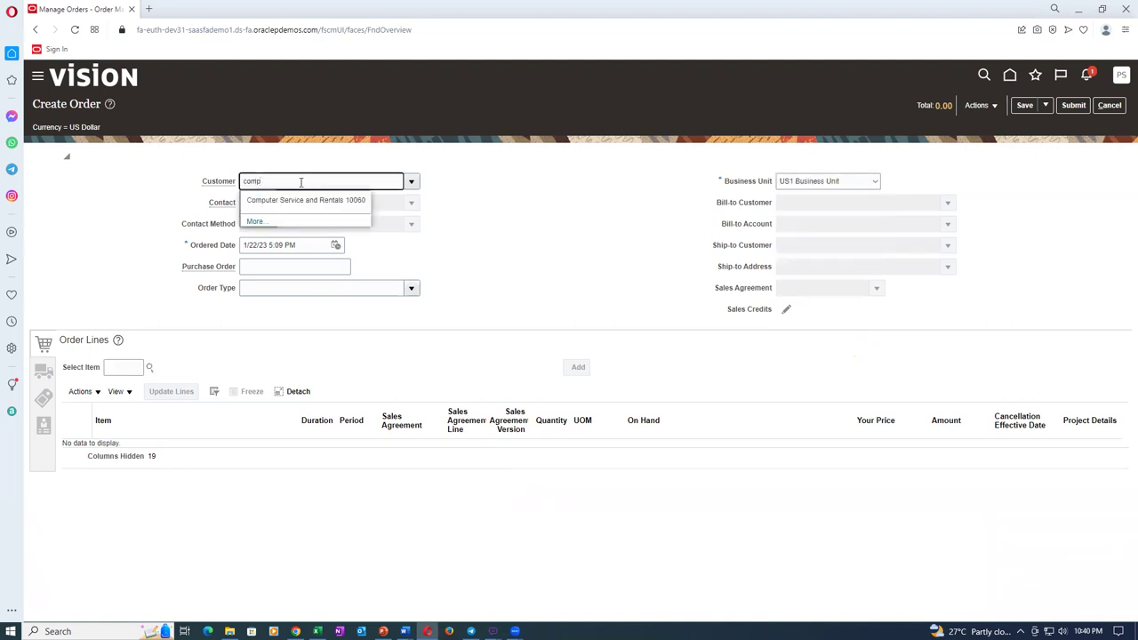
click(258, 200)
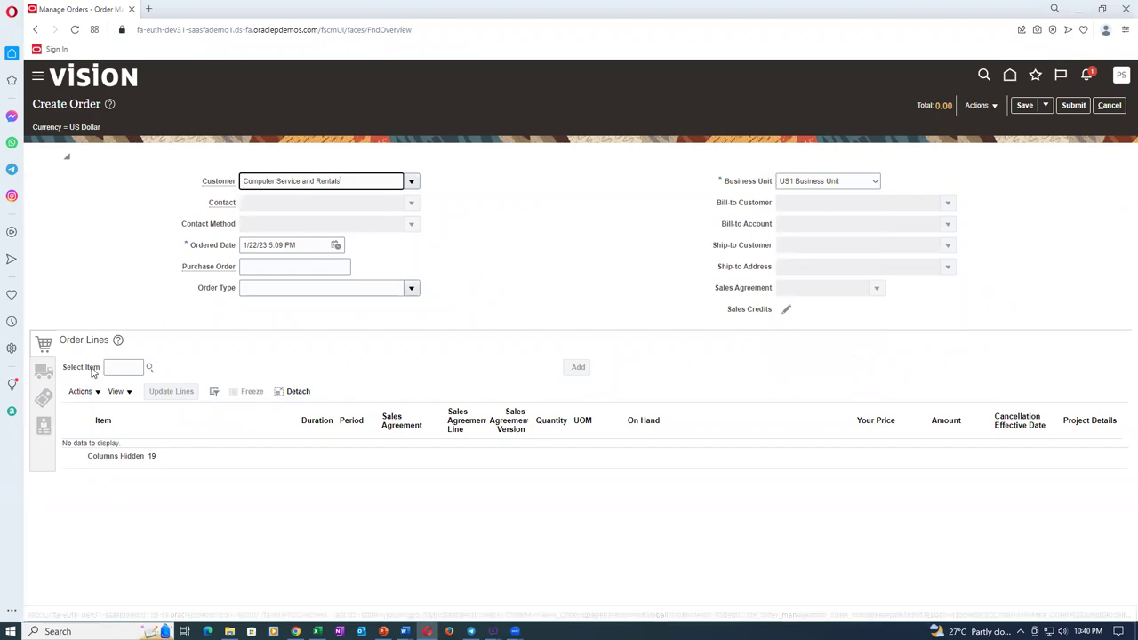
Add a line of 16 of the drop-ship test item and submit the order.
click(135, 366)
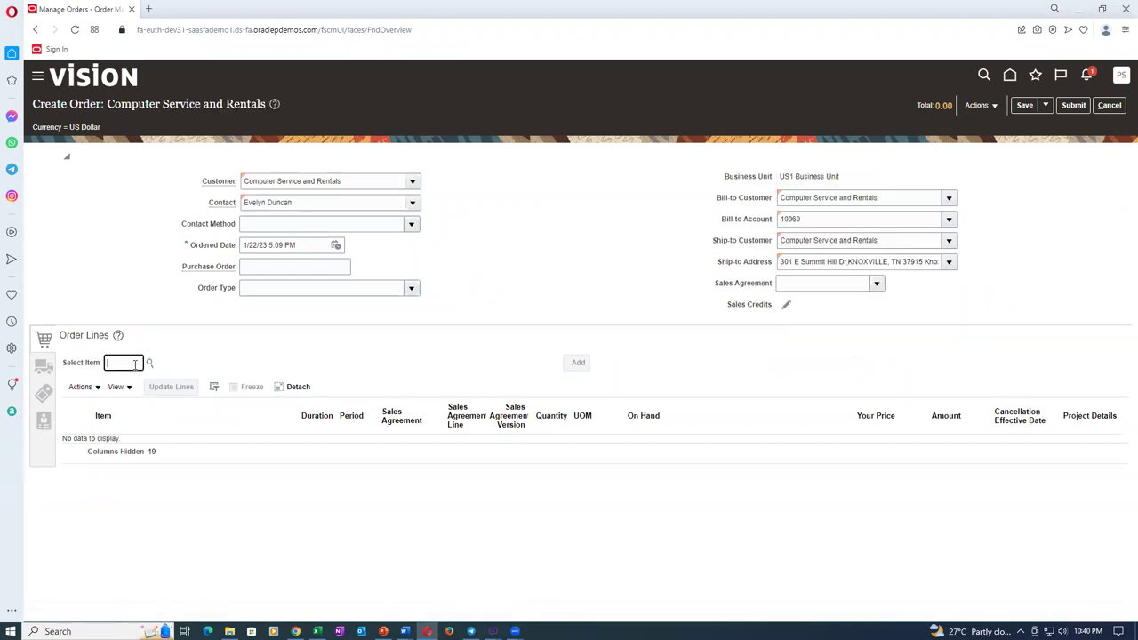
key(Tab)
double_click(298, 365)
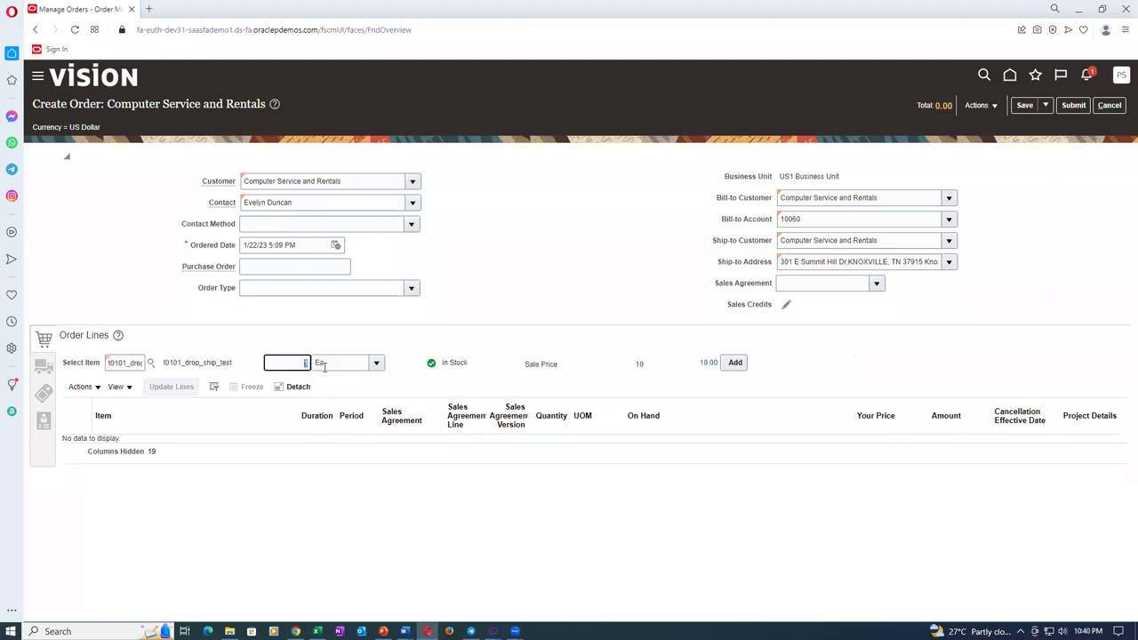
text(16)
key(Tab)
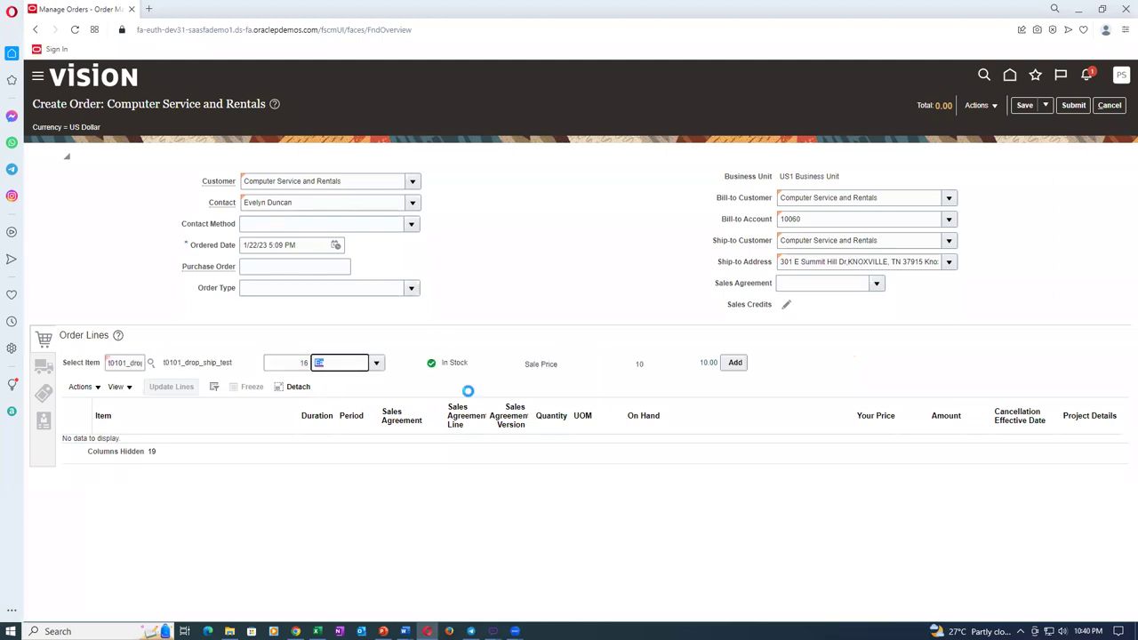
click(737, 364)
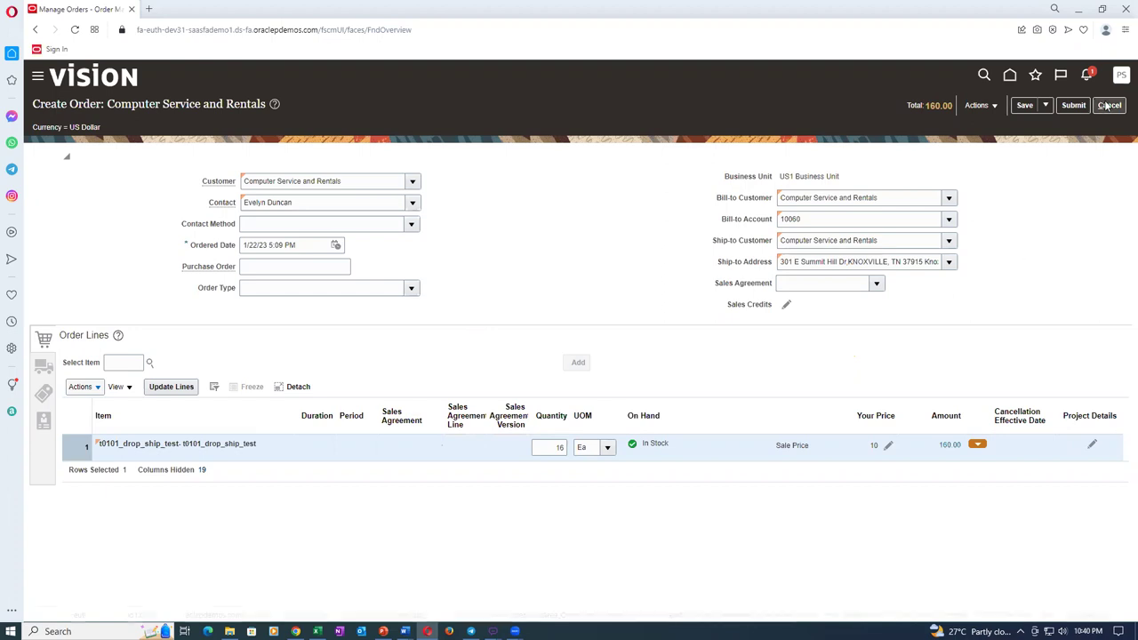
click(1073, 105)
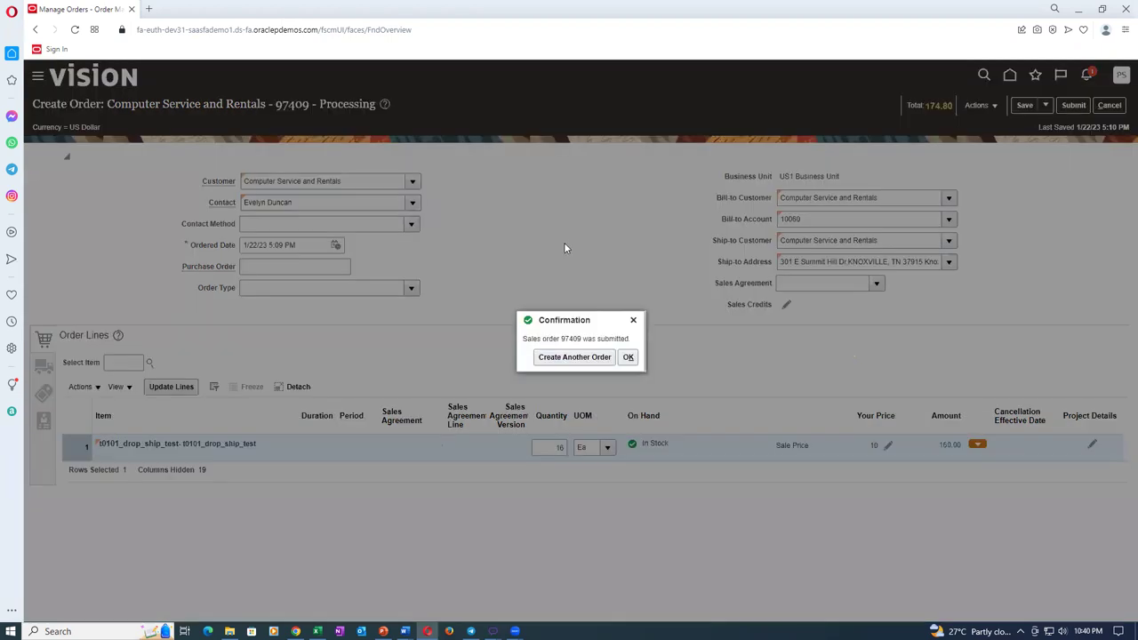
Dismiss the submission confirmation and open order 97409's orchestration process from its details.
click(628, 356)
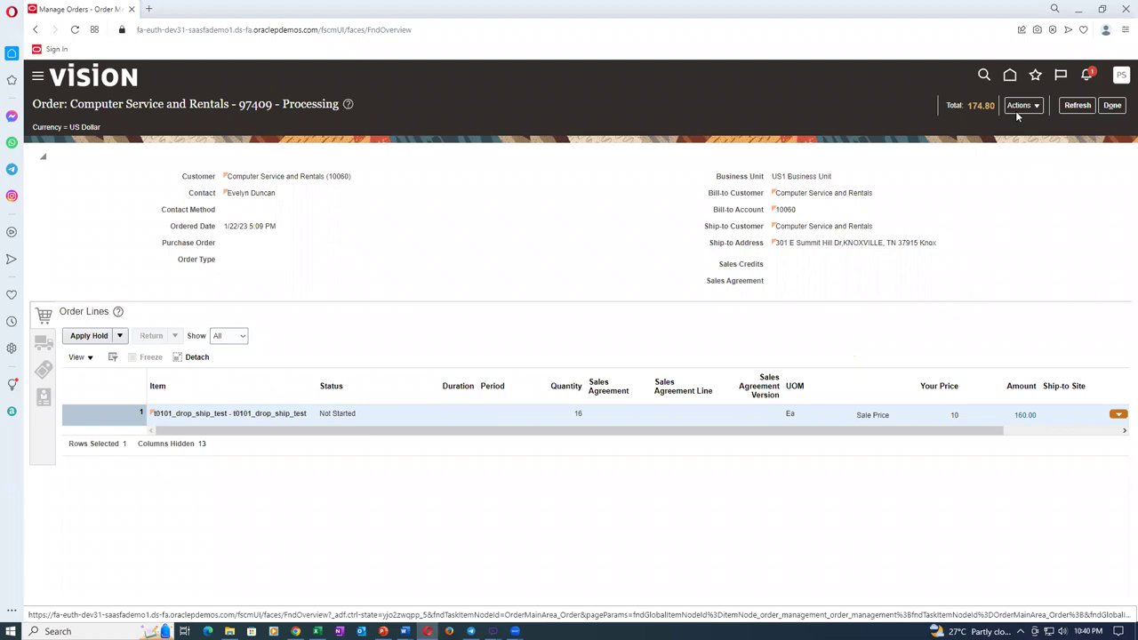
click(1021, 106)
click(942, 234)
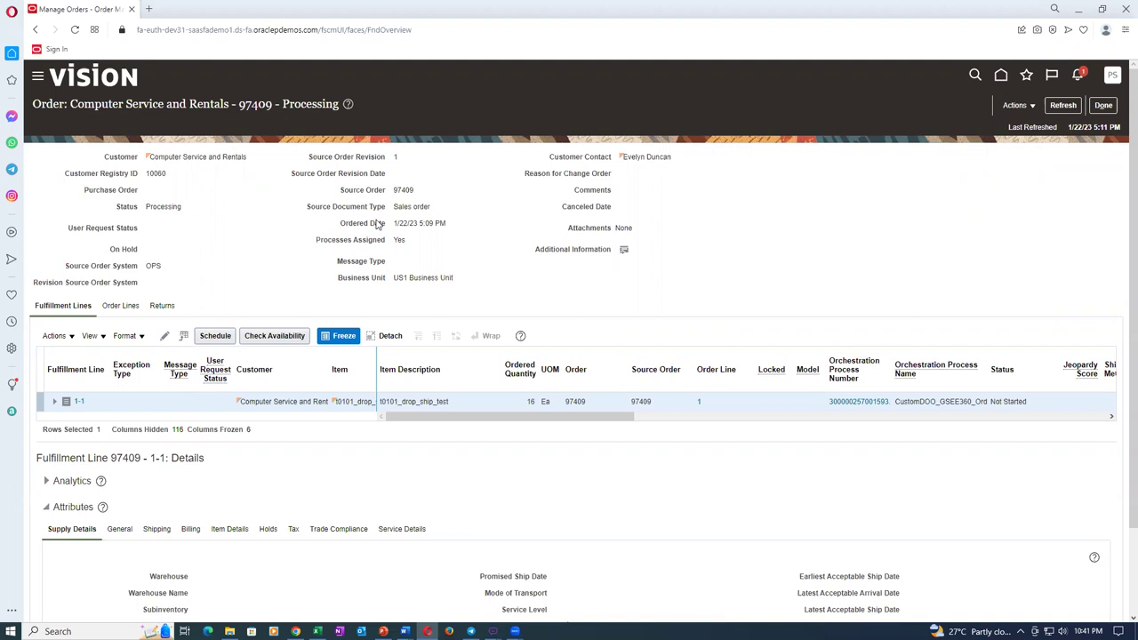
click(848, 402)
Refresh the orchestration process repeatedly until Procure shows Requisition Created.
click(1065, 103)
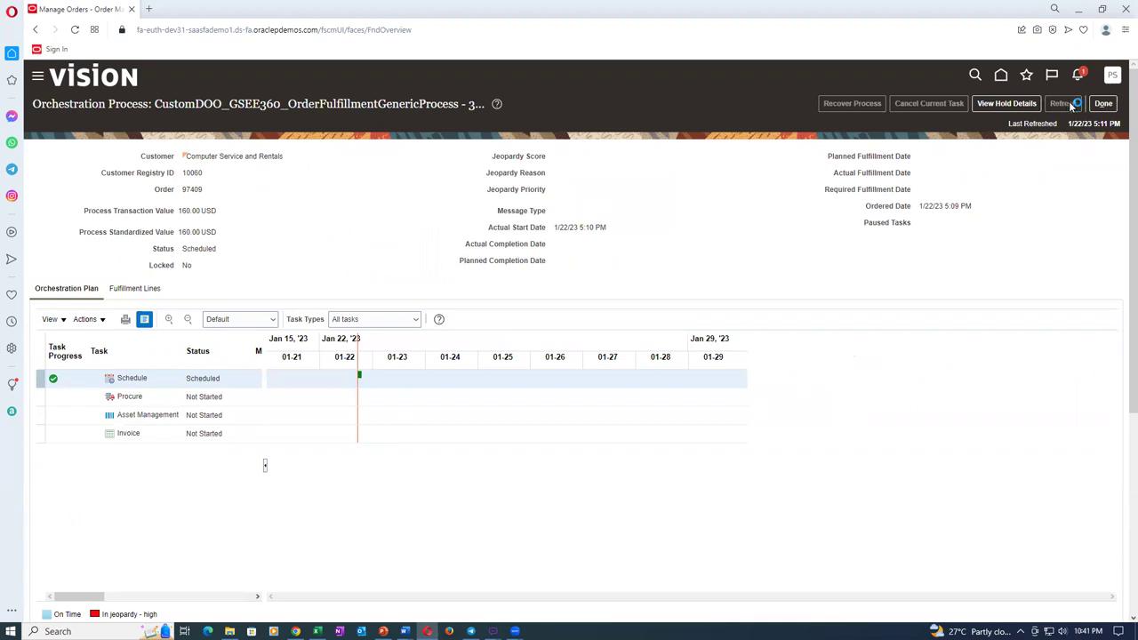
click(1071, 105)
click(1072, 105)
click(1072, 105)
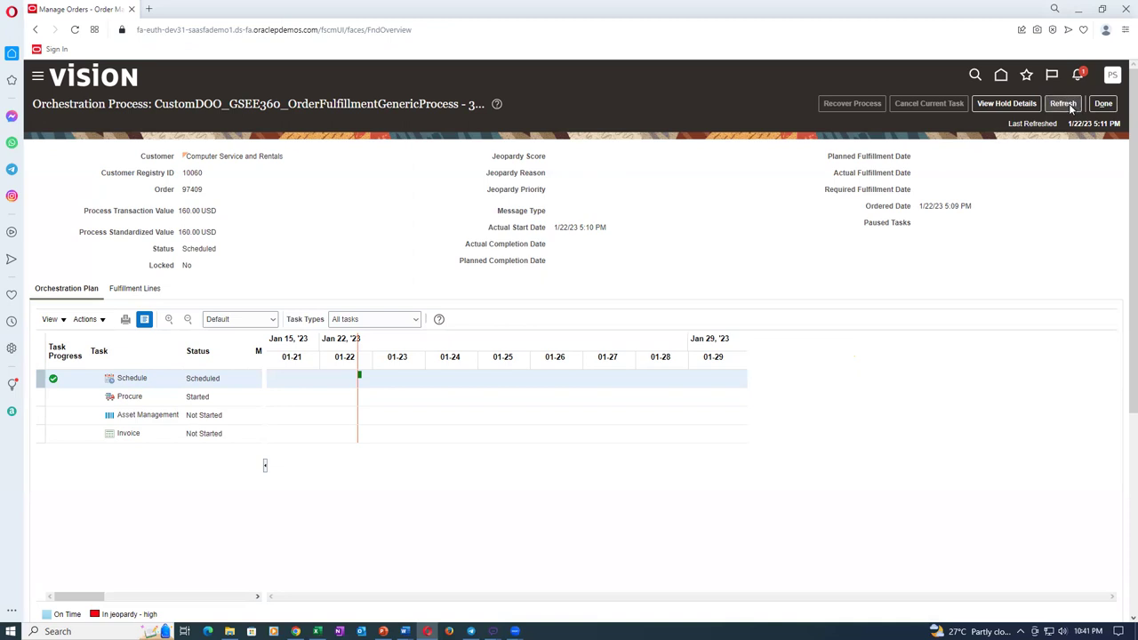
click(1072, 105)
click(1071, 105)
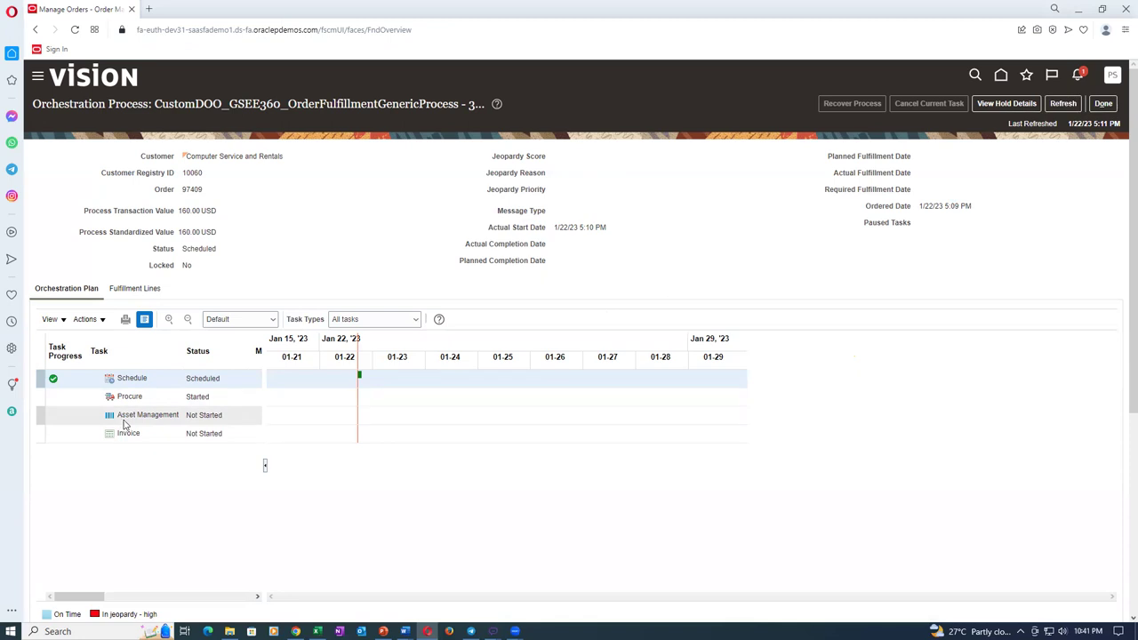
click(1067, 104)
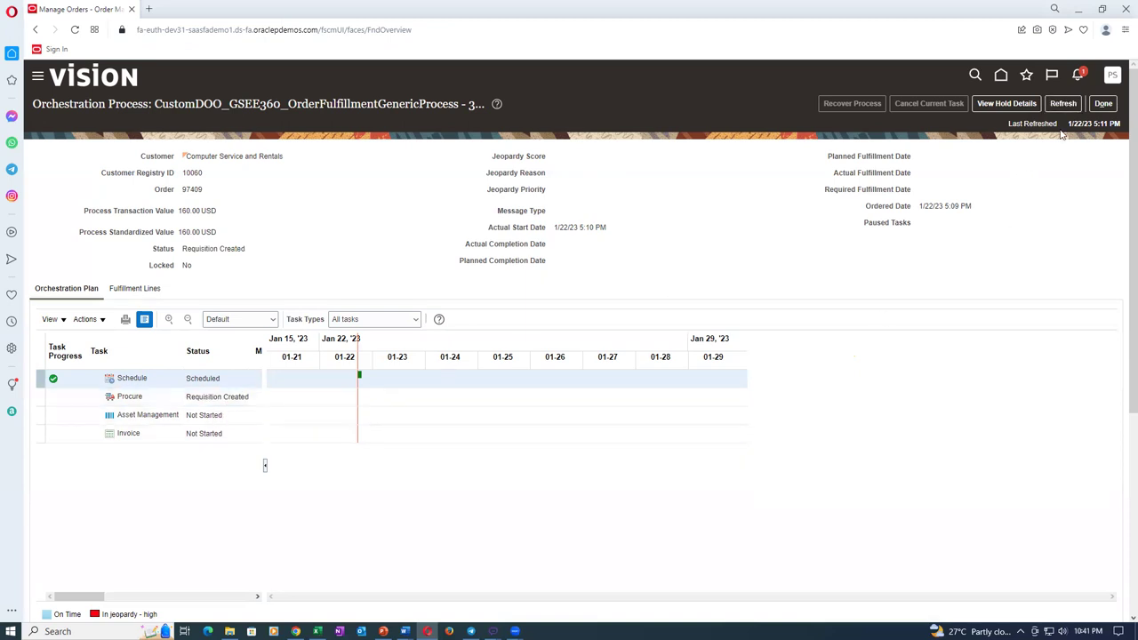
click(1064, 103)
Duplicate the orders tab, start Process Requisitions from Purchase Orders, then return to the first tab.
right_click(86, 7)
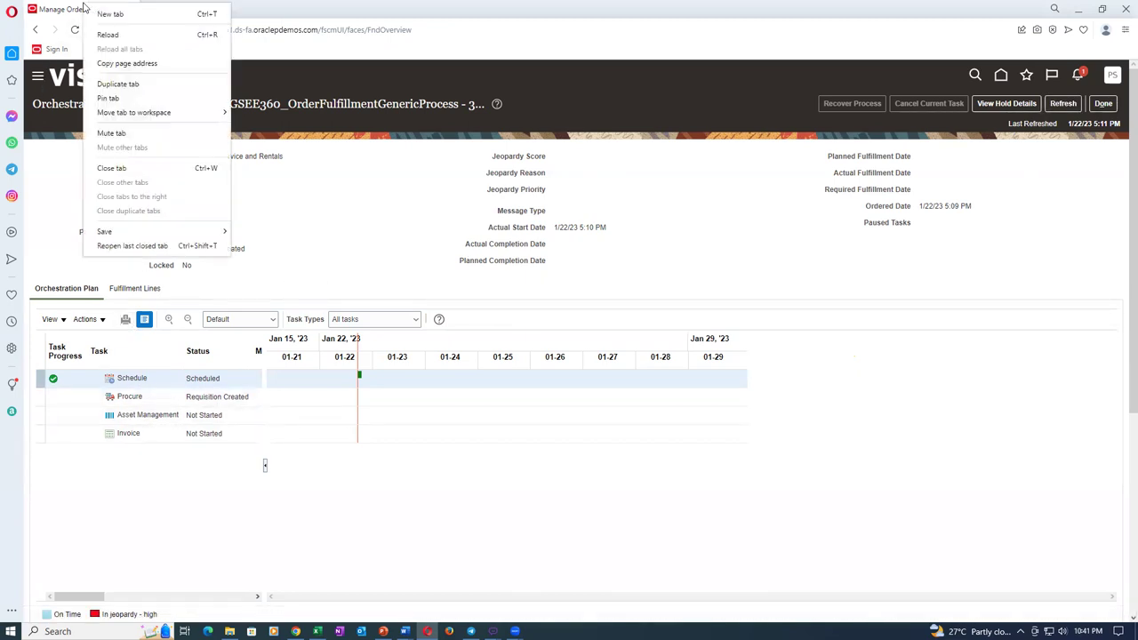
click(117, 83)
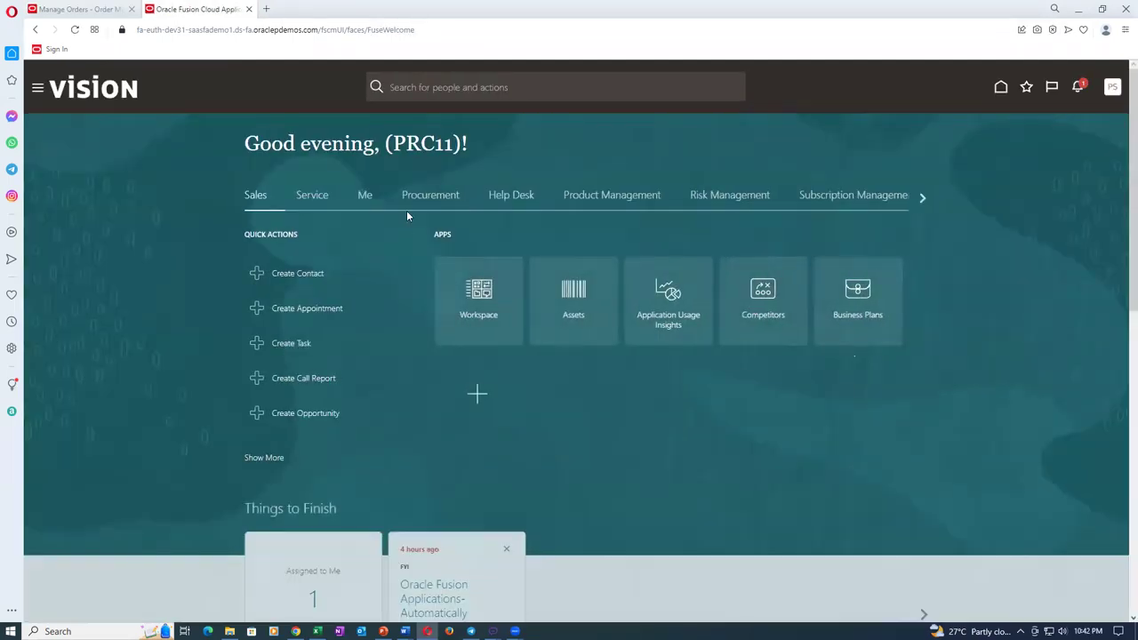
click(433, 195)
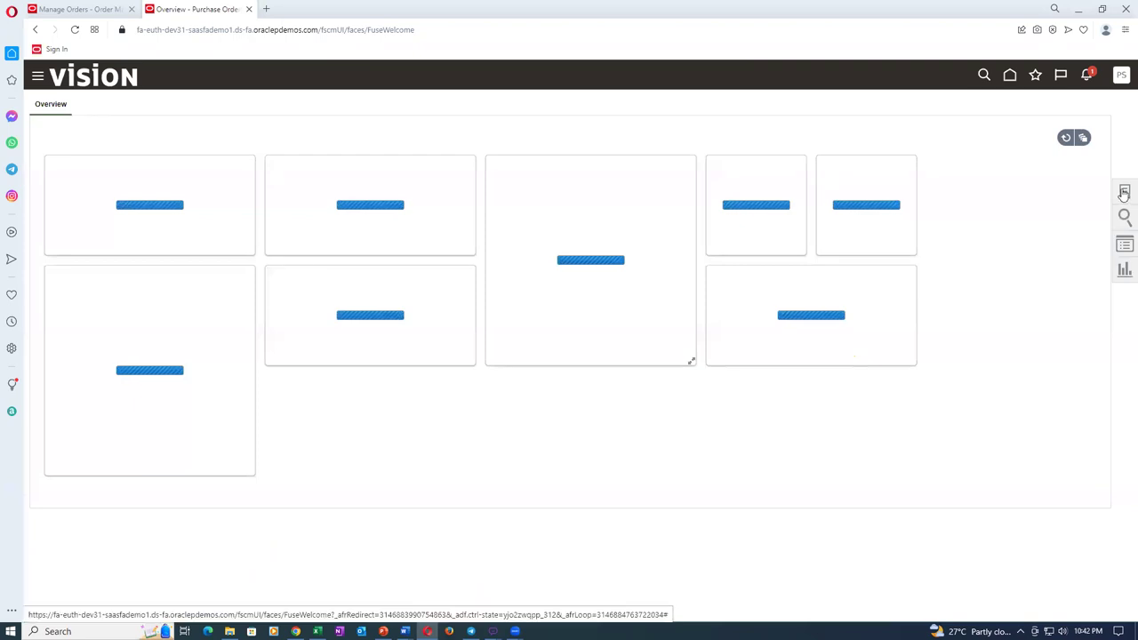
click(1125, 193)
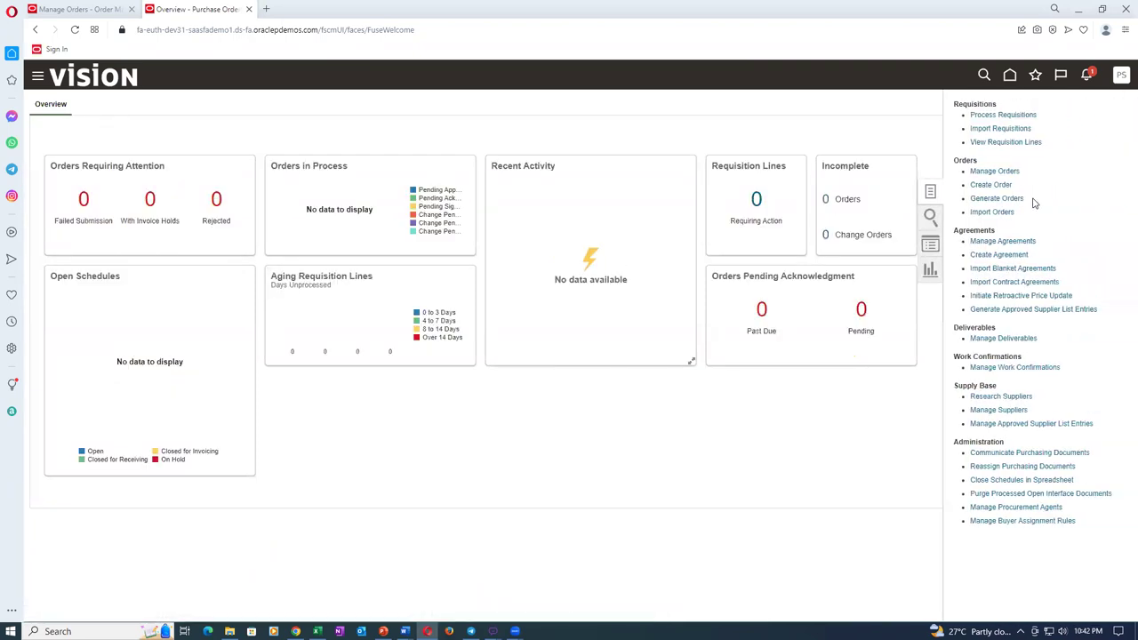
click(1002, 116)
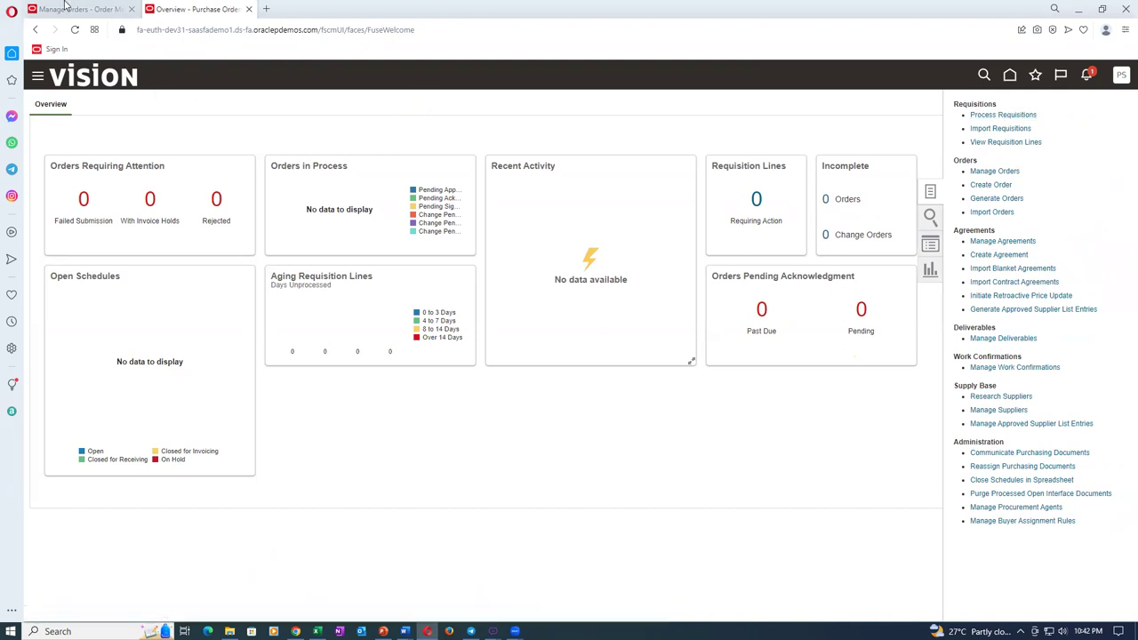
click(65, 5)
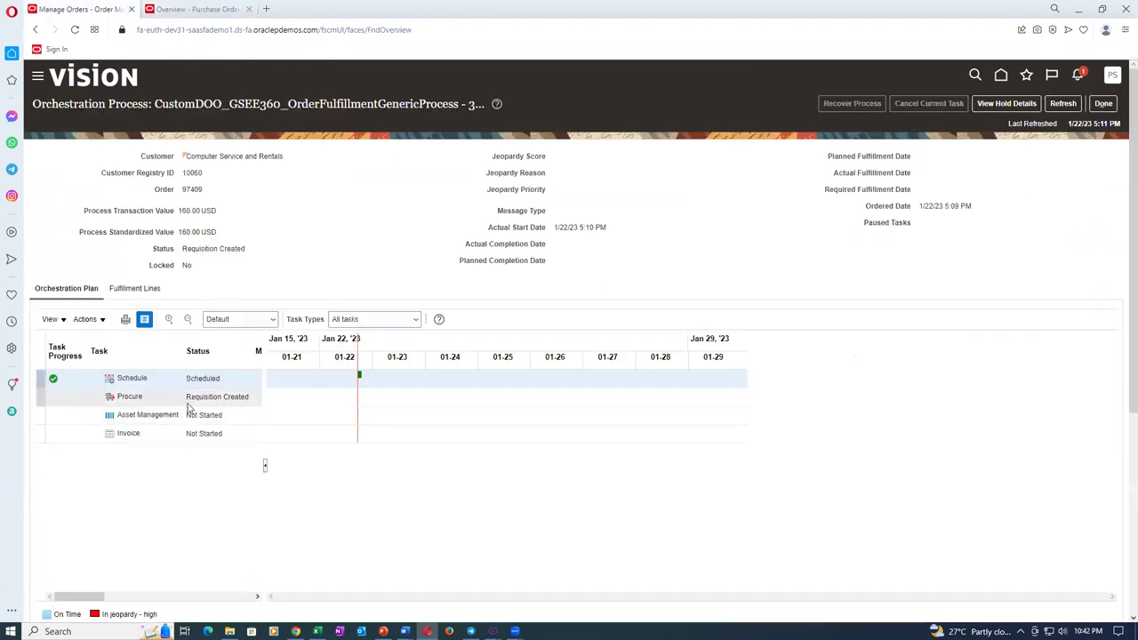
View the Procure task's supply details, select requisition number 204115, then go to Process Requisitions.
click(160, 401)
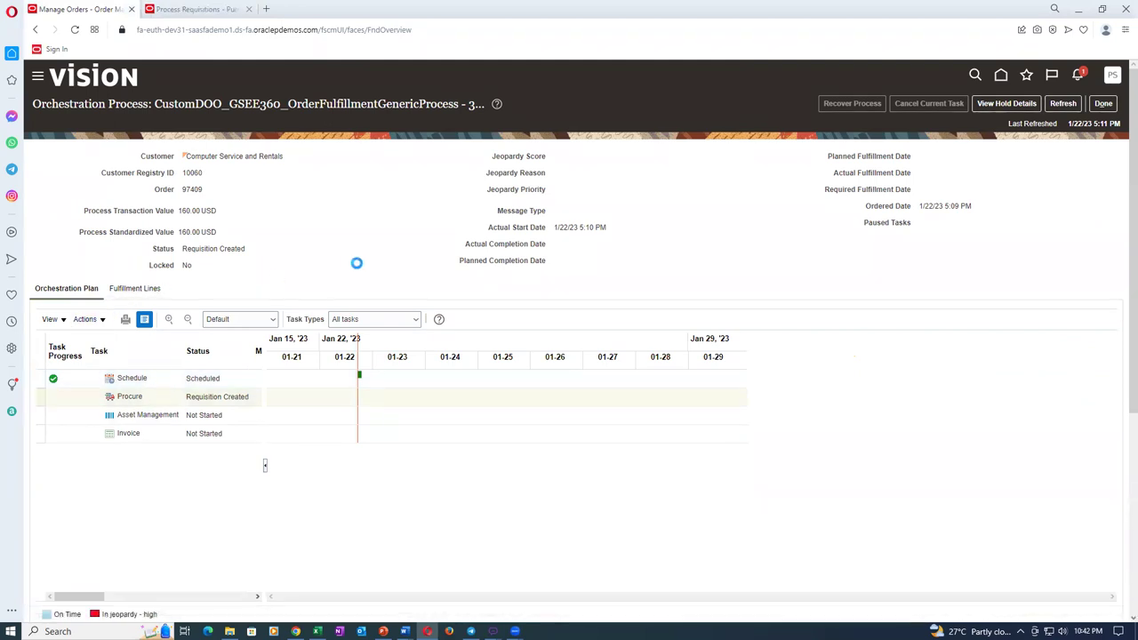
scroll(358, 269, down, 3)
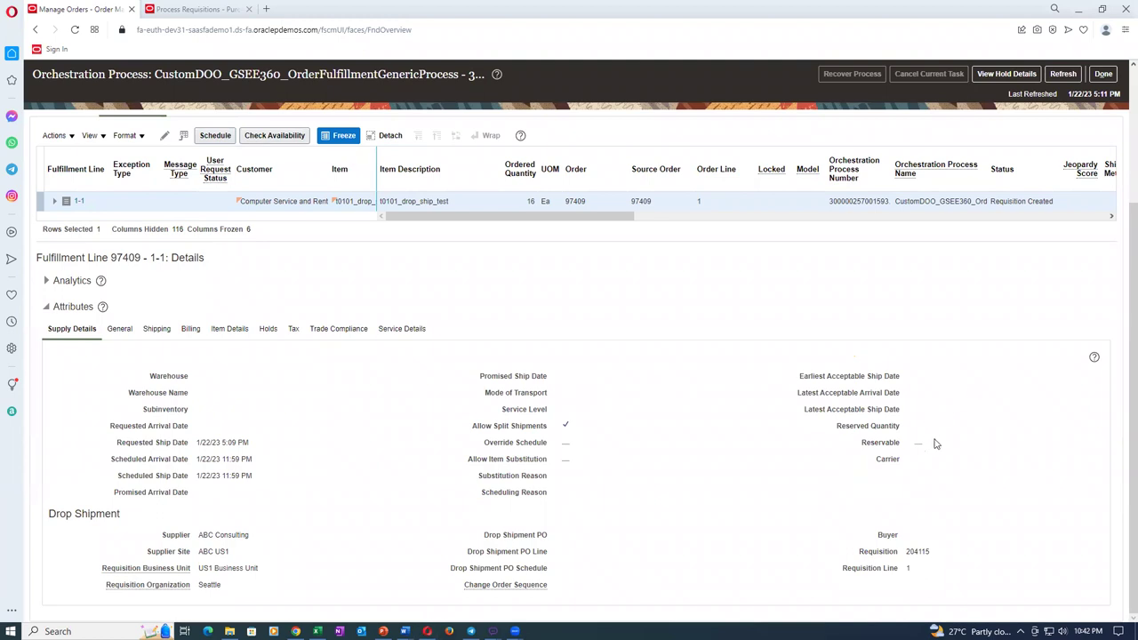
drag(905, 551, 931, 553)
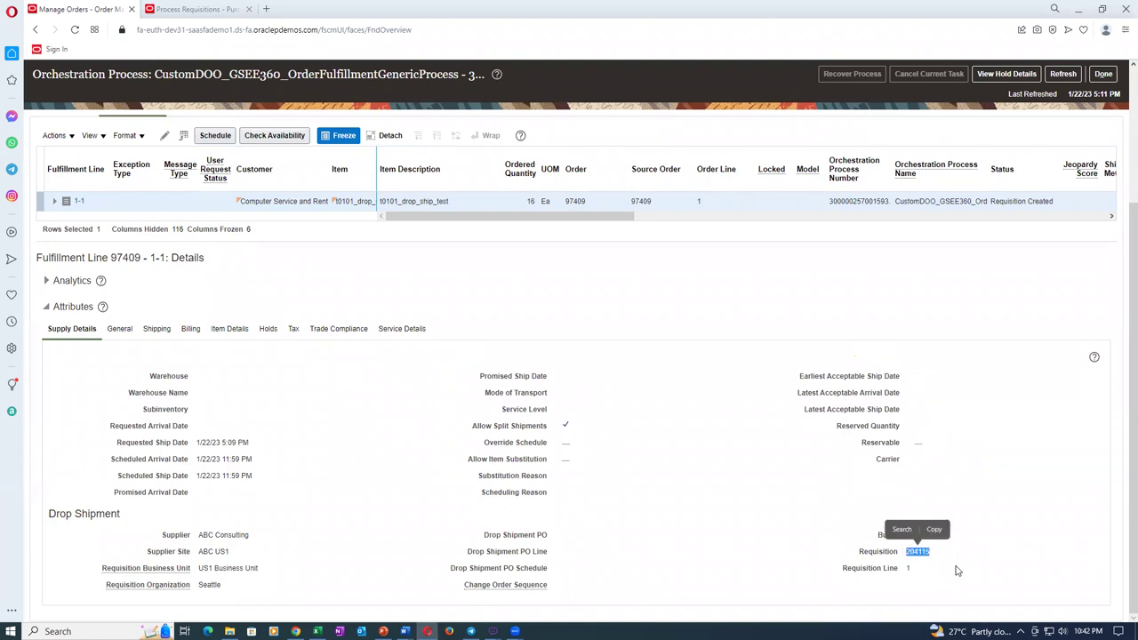
click(956, 572)
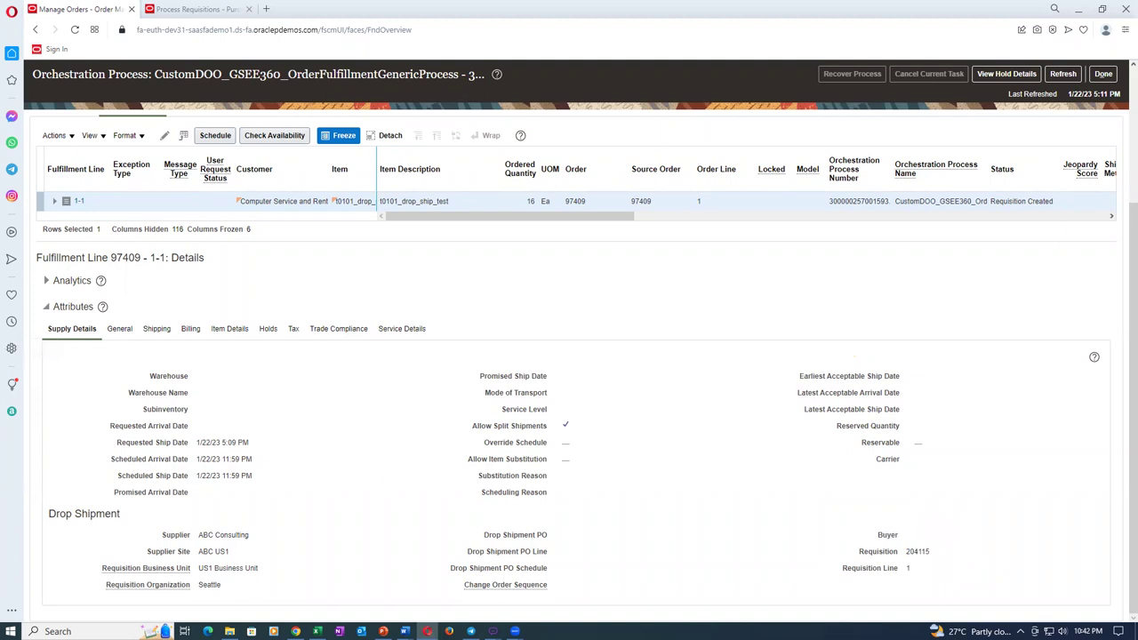
click(211, 14)
Search Process Requisitions for requisition 204115 with the buyer criterion cleared.
click(240, 232)
text(20411)
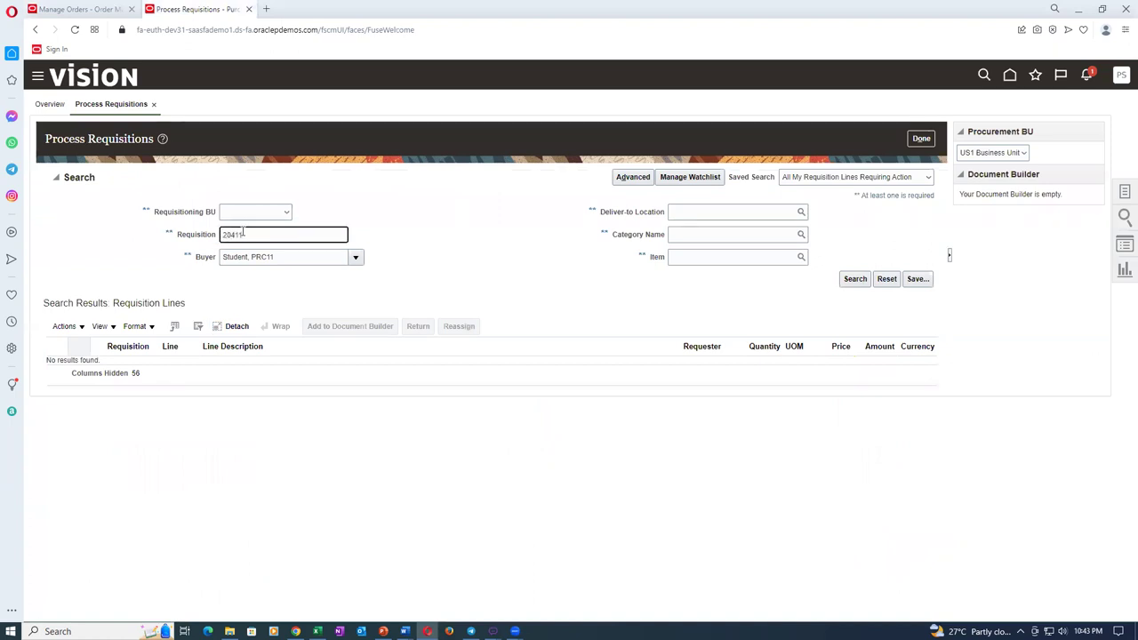
text(5)
key(Tab)
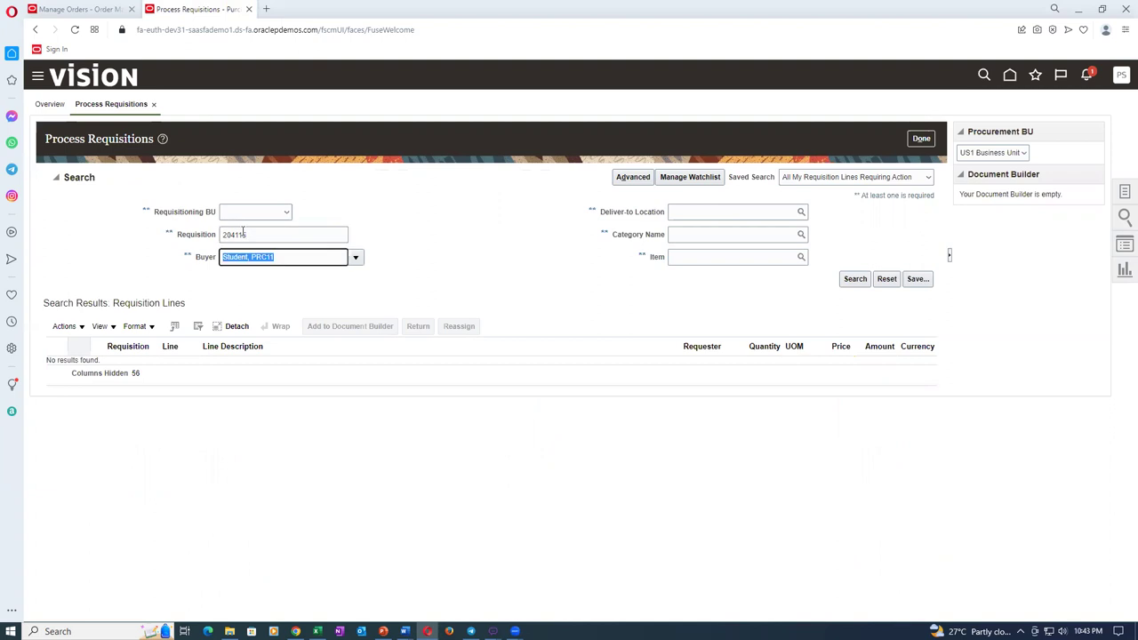
key(BackSpace)
click(854, 280)
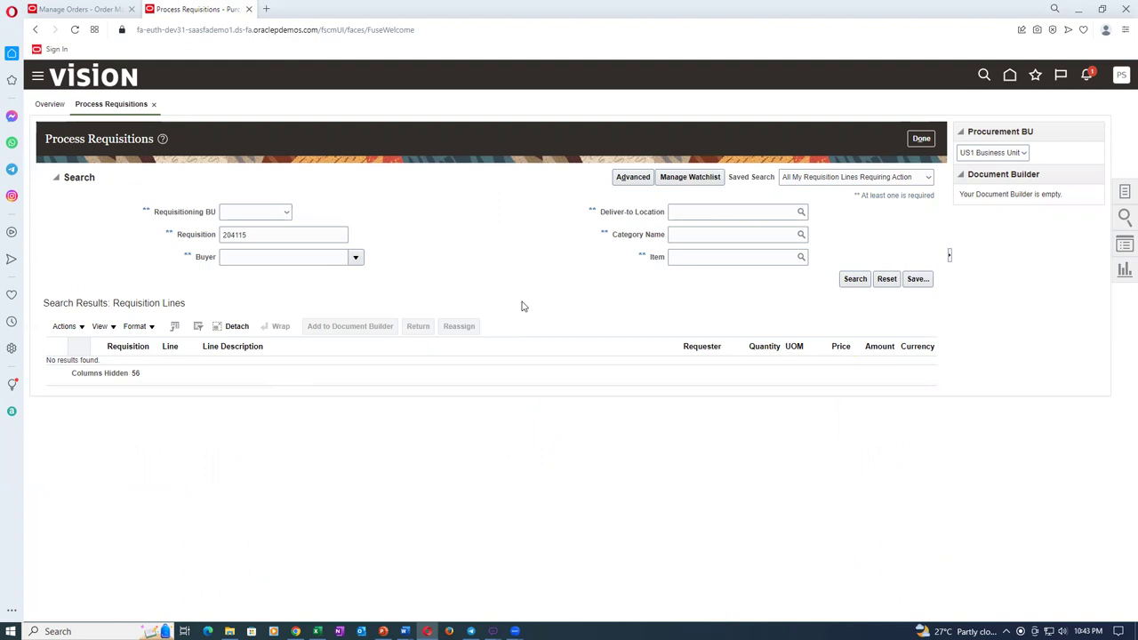
click(854, 281)
drag(285, 233, 181, 240)
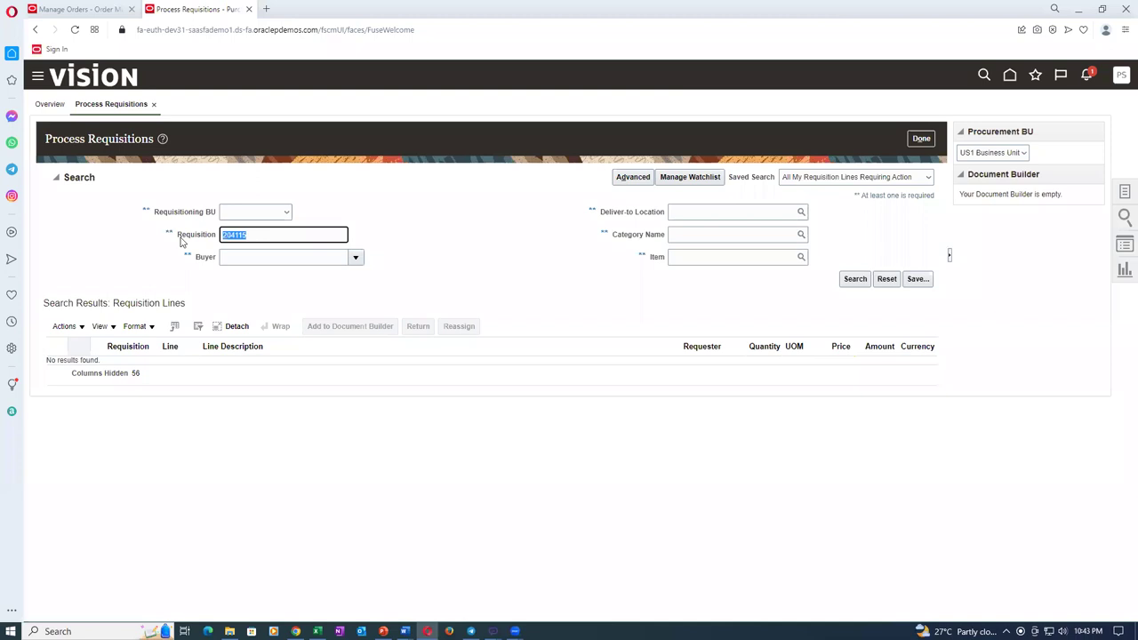
click(292, 300)
drag(251, 233, 208, 241)
click(856, 279)
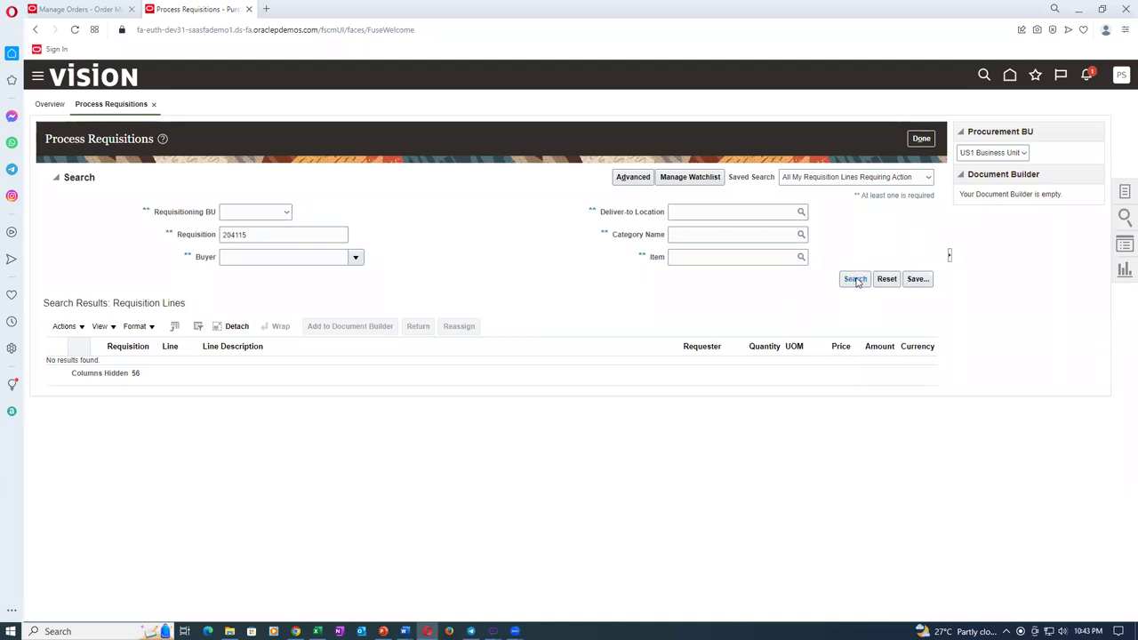
click(855, 279)
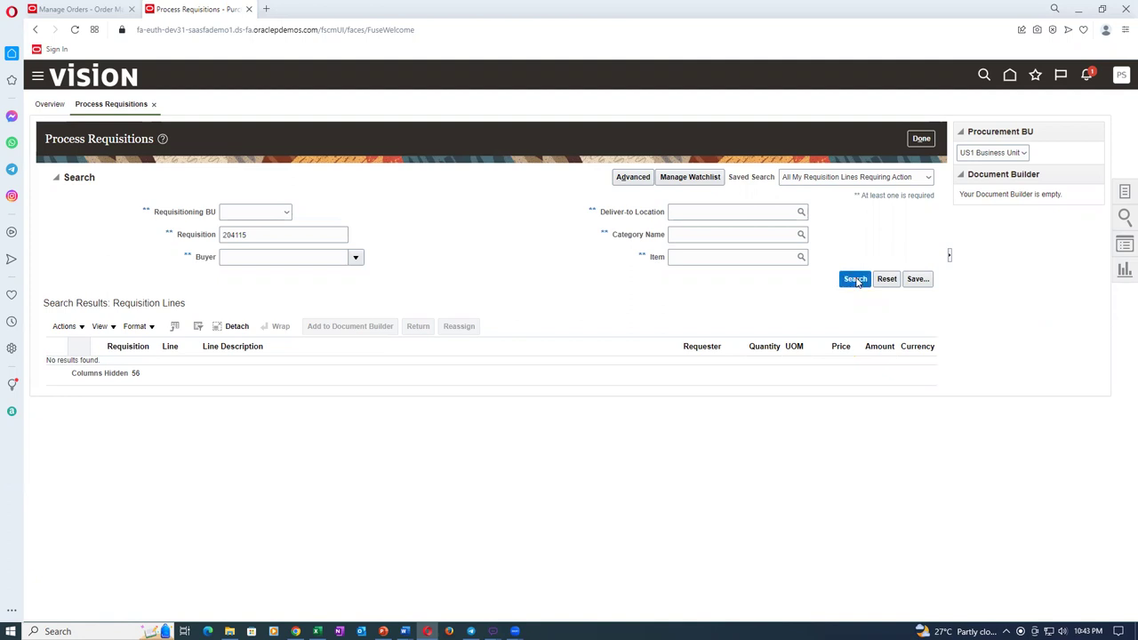
Add US1 Business Unit as requisitioning BU, search again, then open and close Favorites.
click(245, 211)
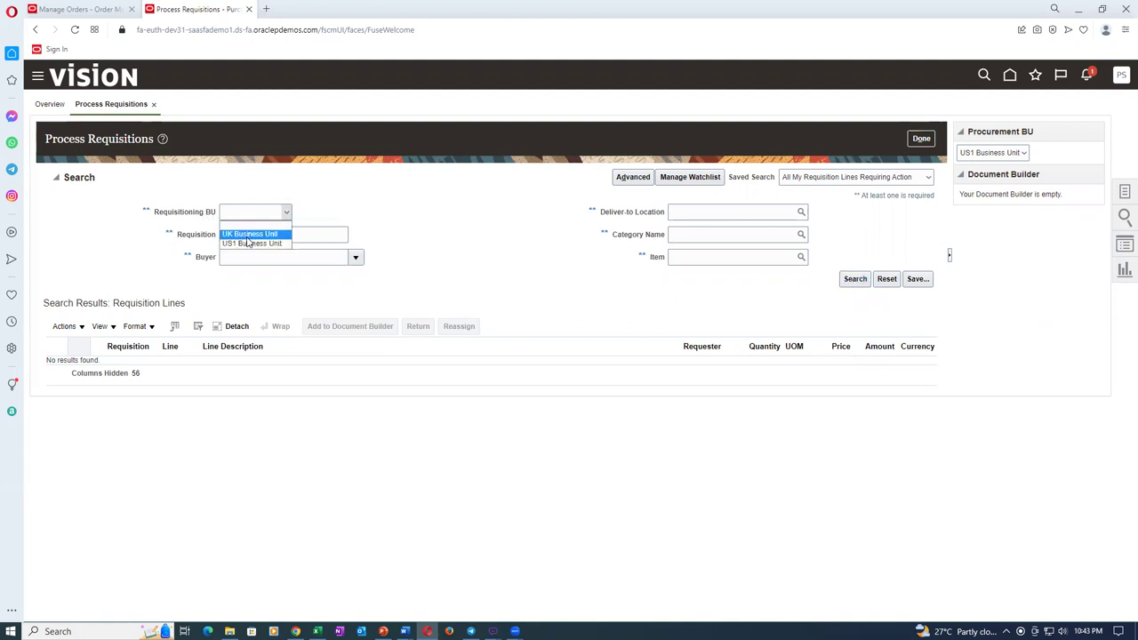
click(250, 233)
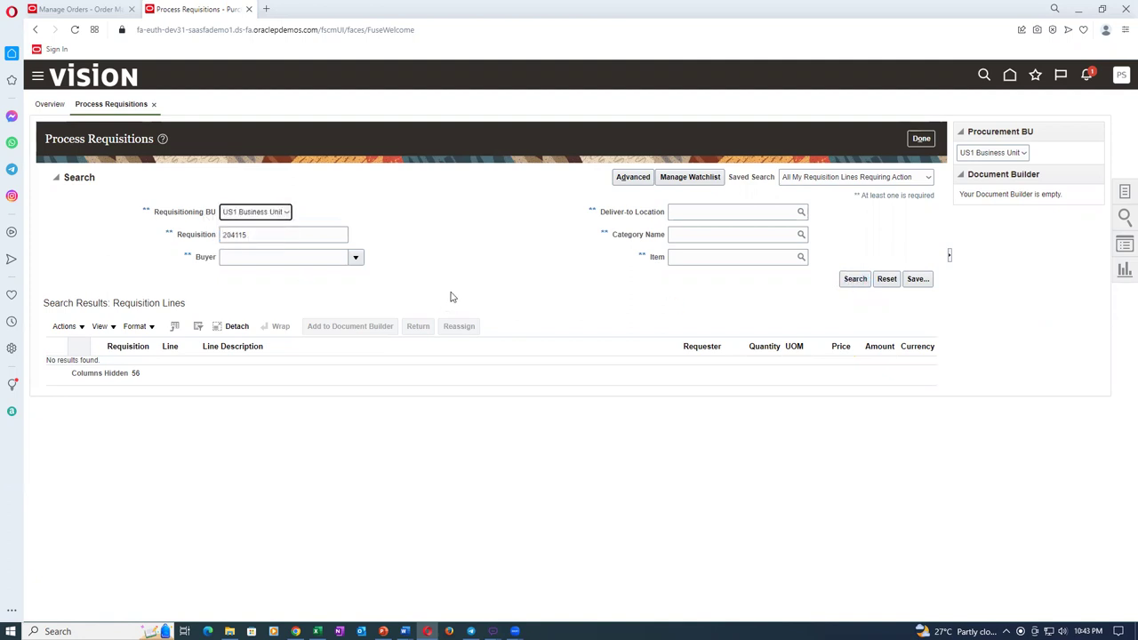
click(855, 280)
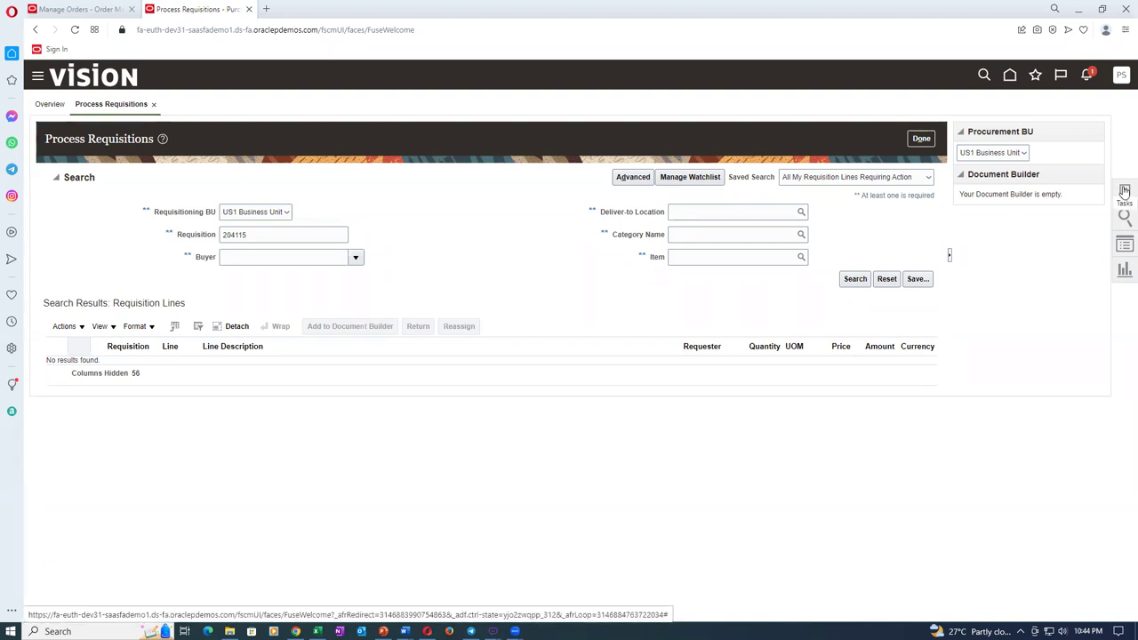
click(1036, 77)
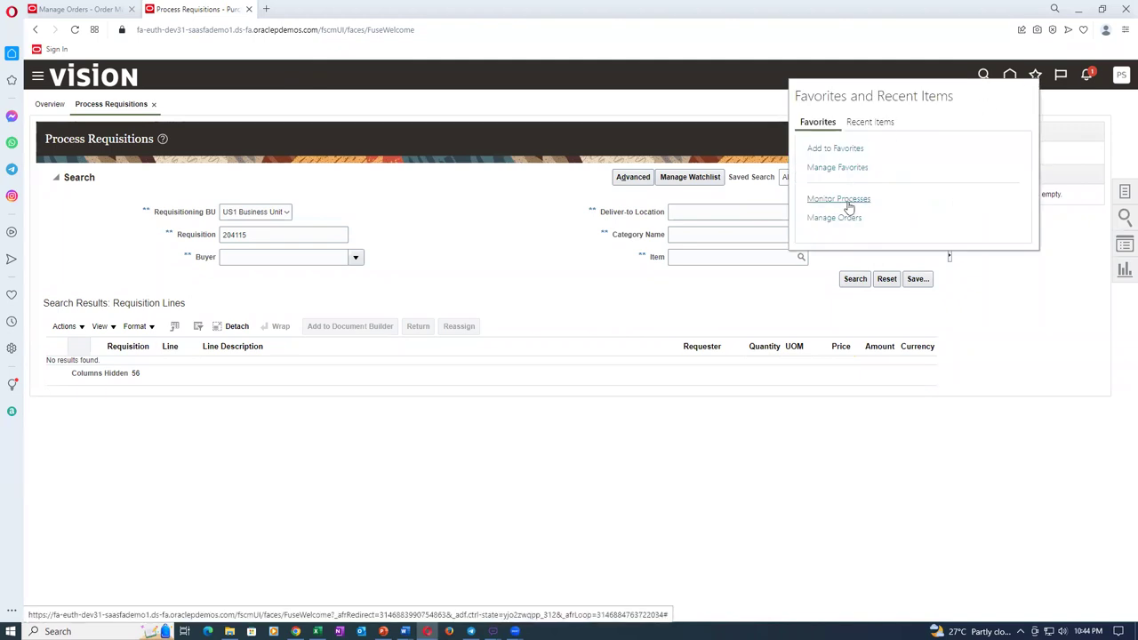
click(450, 224)
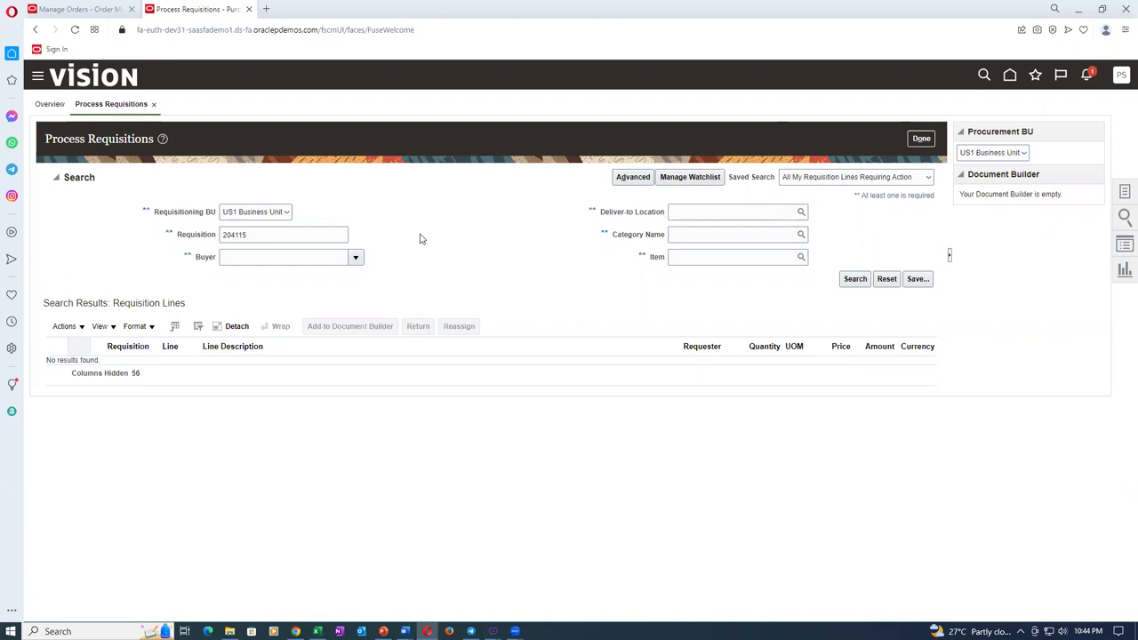
Duplicate the Process Requisitions tab and go to Setup and Maintenance in it.
right_click(194, 13)
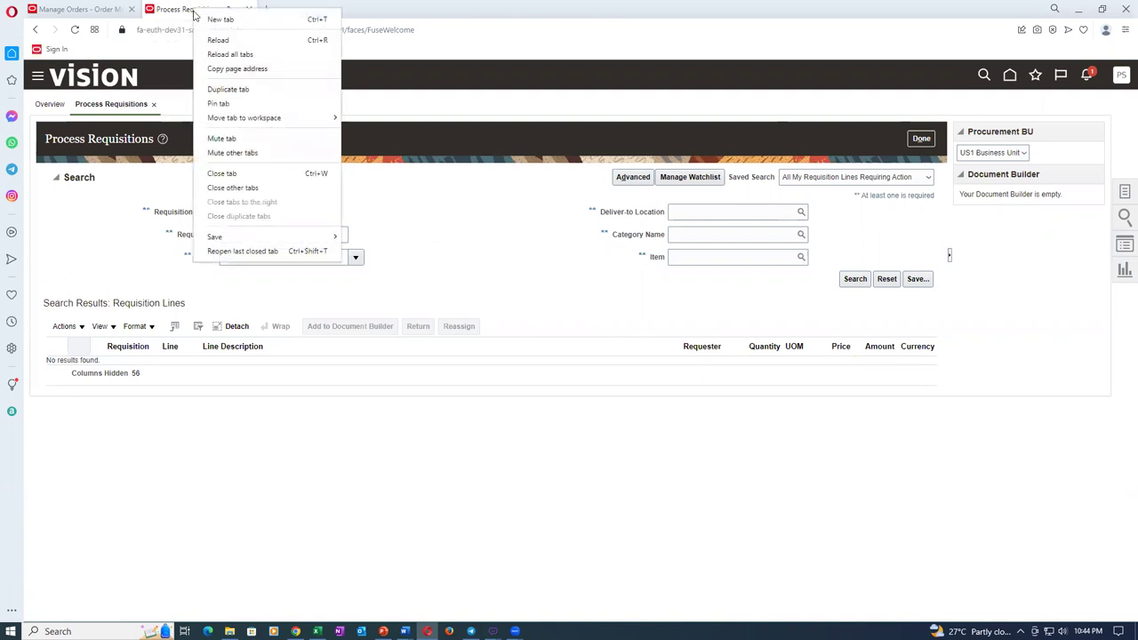
click(228, 89)
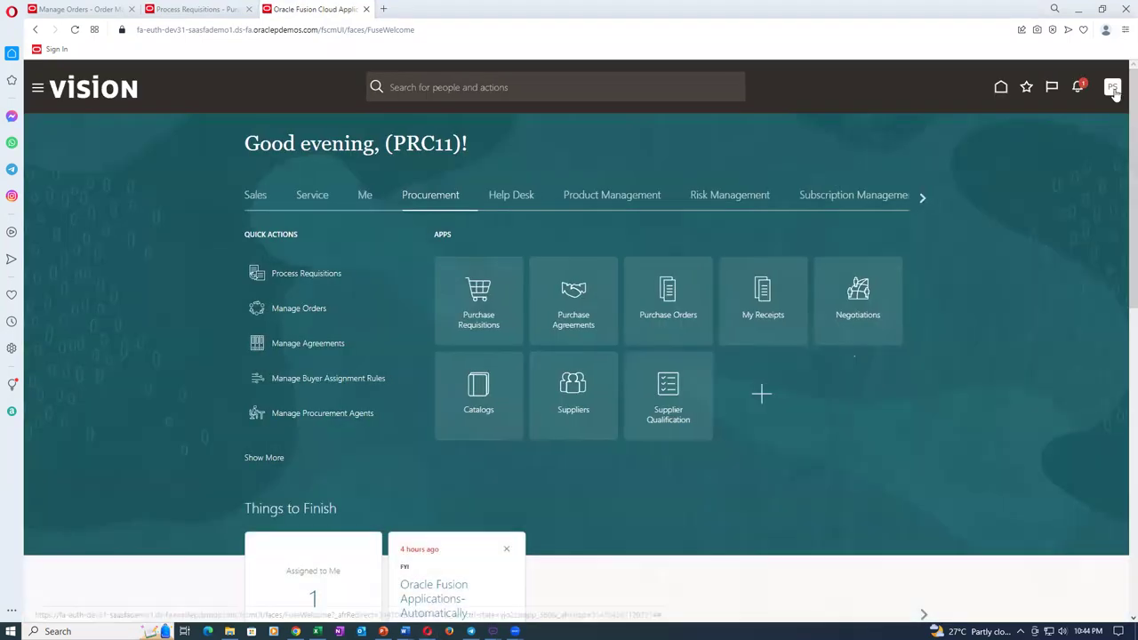
click(1113, 89)
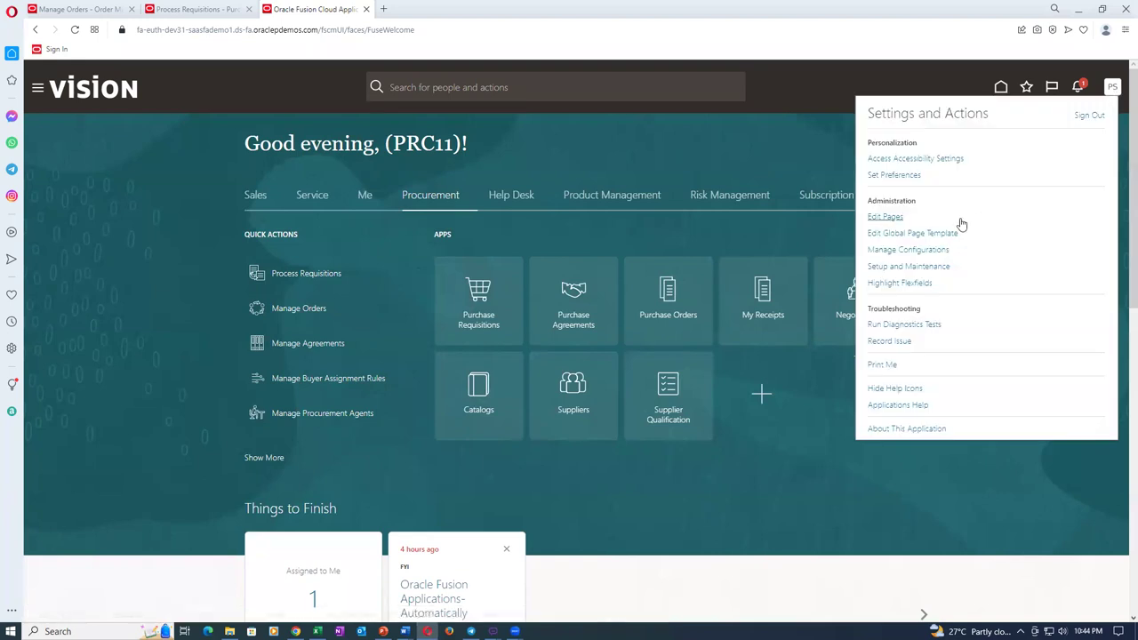
click(925, 266)
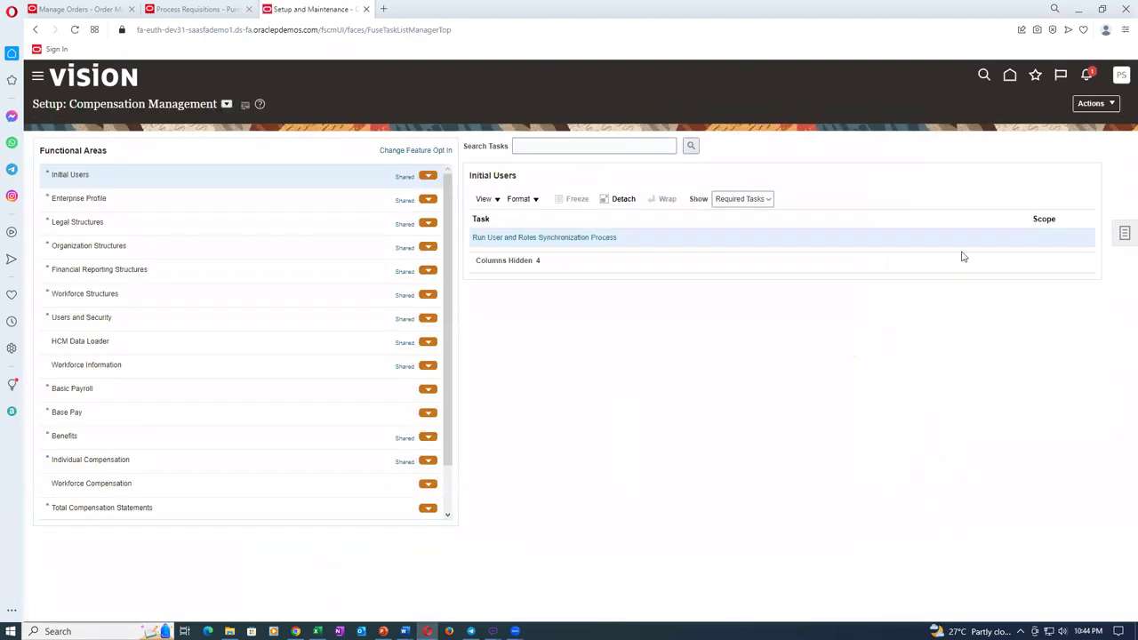
Search setup tasks for man%order%para% and open Manage Order Management Parameters.
click(1125, 234)
click(976, 238)
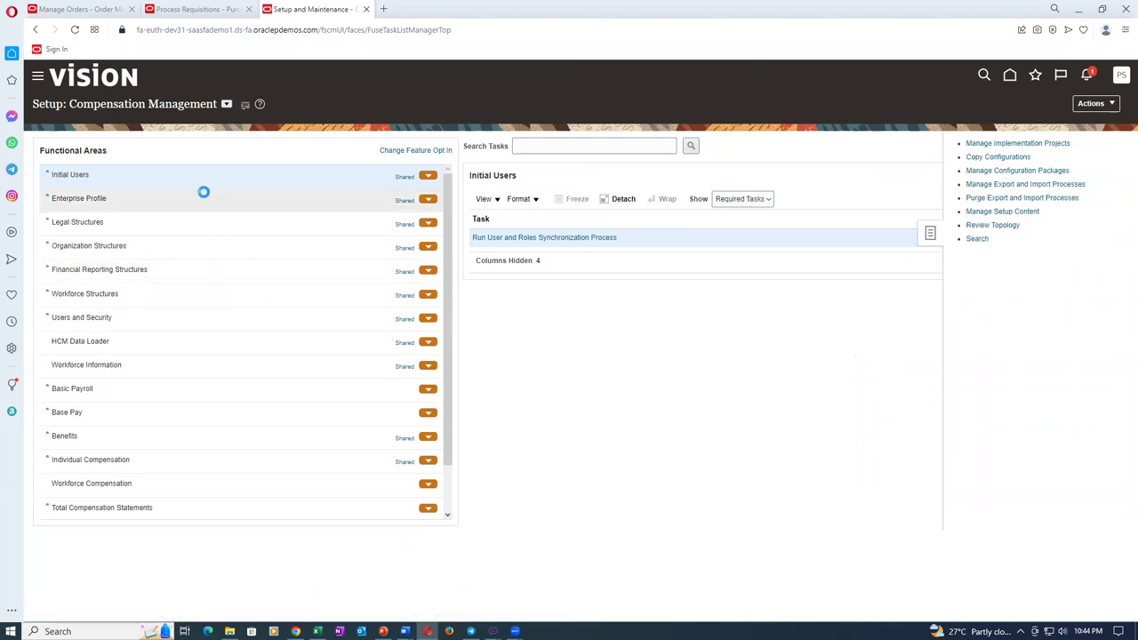
click(346, 149)
text(m)
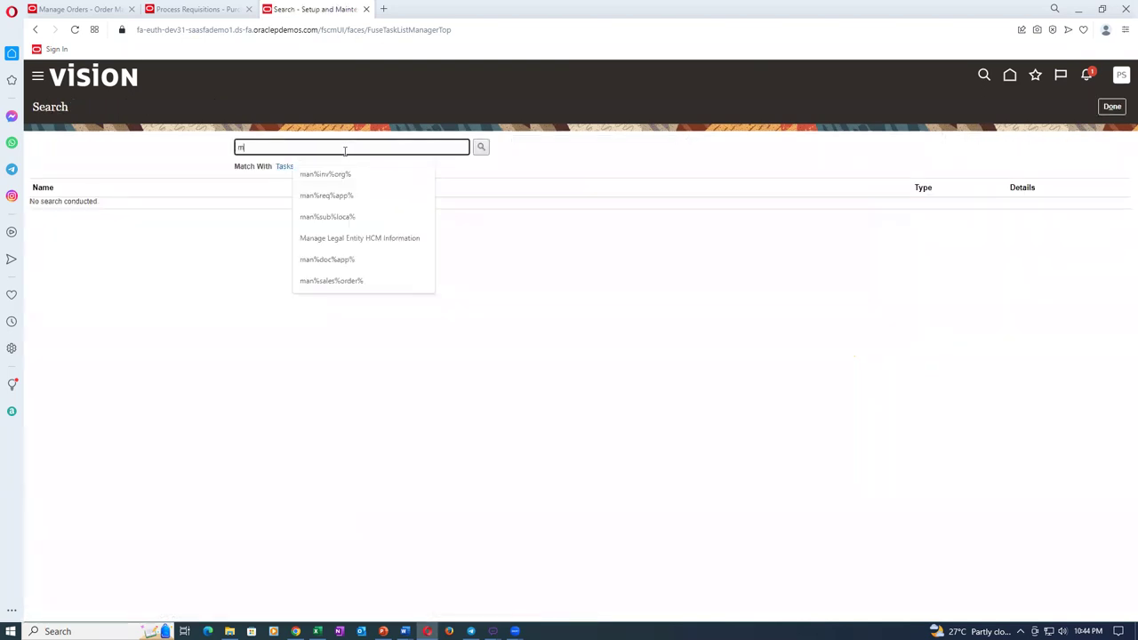
text(an%order)
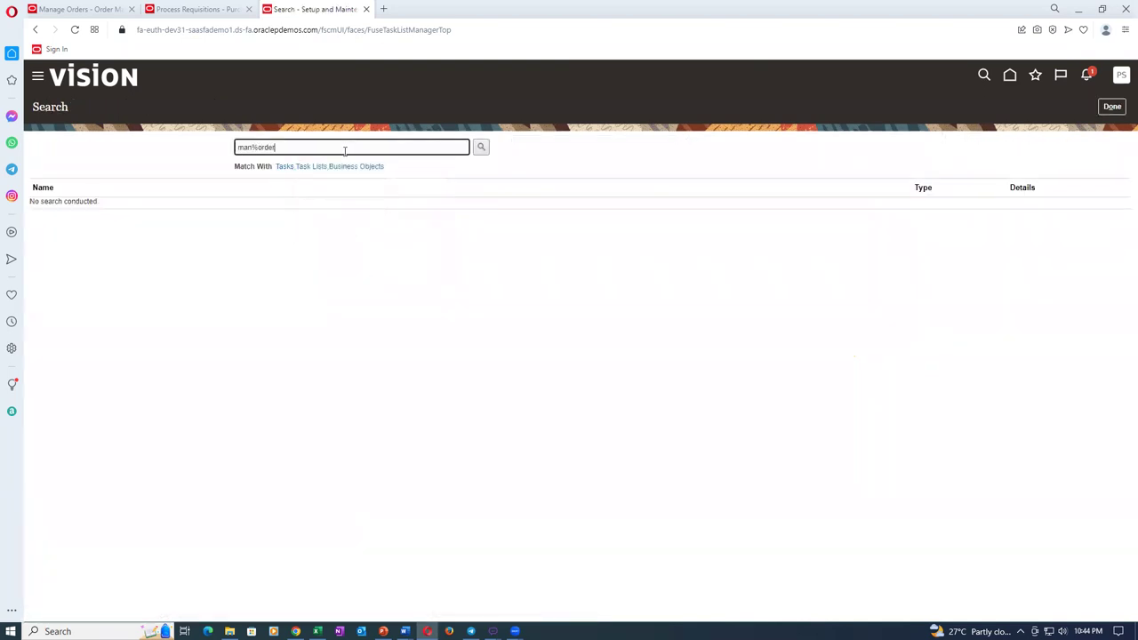
text(%para%)
key(Return)
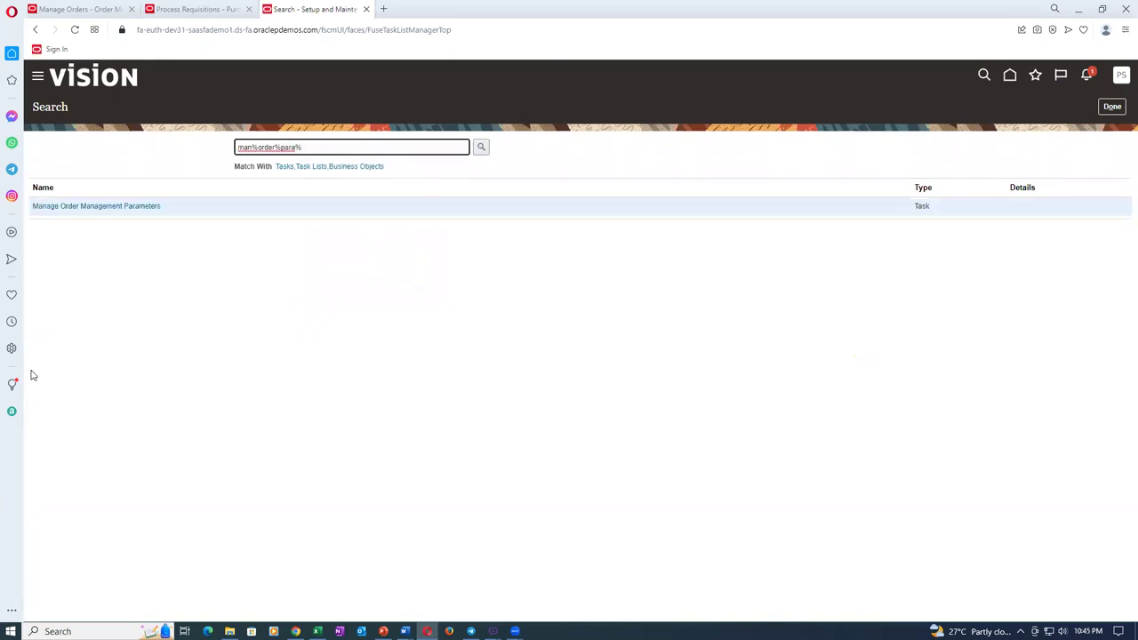
click(127, 206)
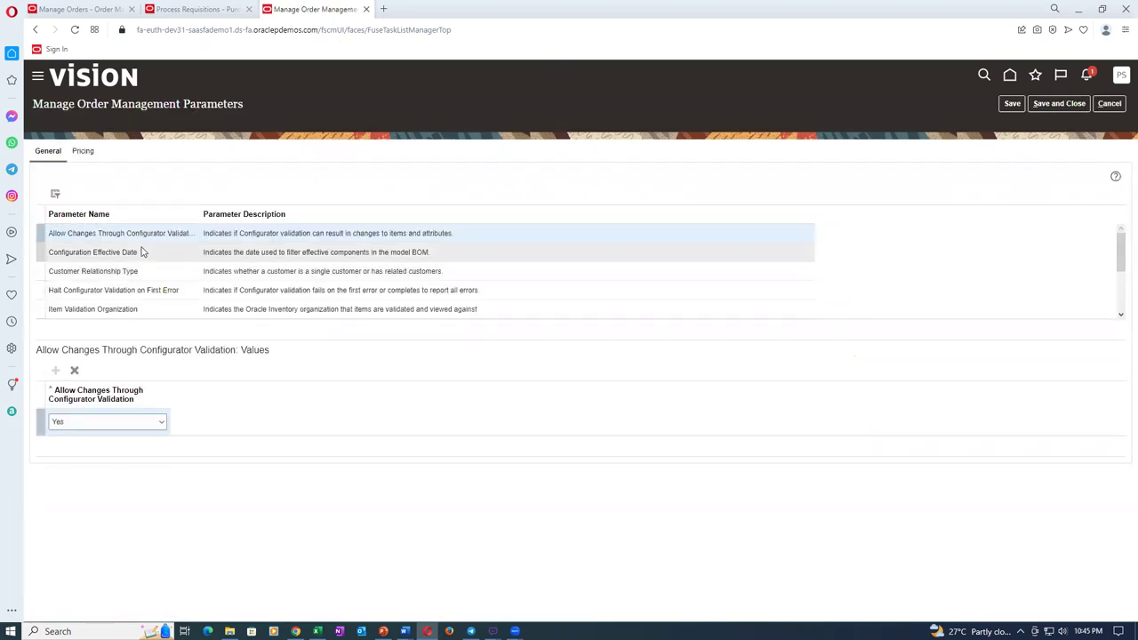
Filter the parameter list by name '%Prepa%' and select Preparer for Procurement.
click(56, 195)
click(117, 217)
text(%Prepa%)
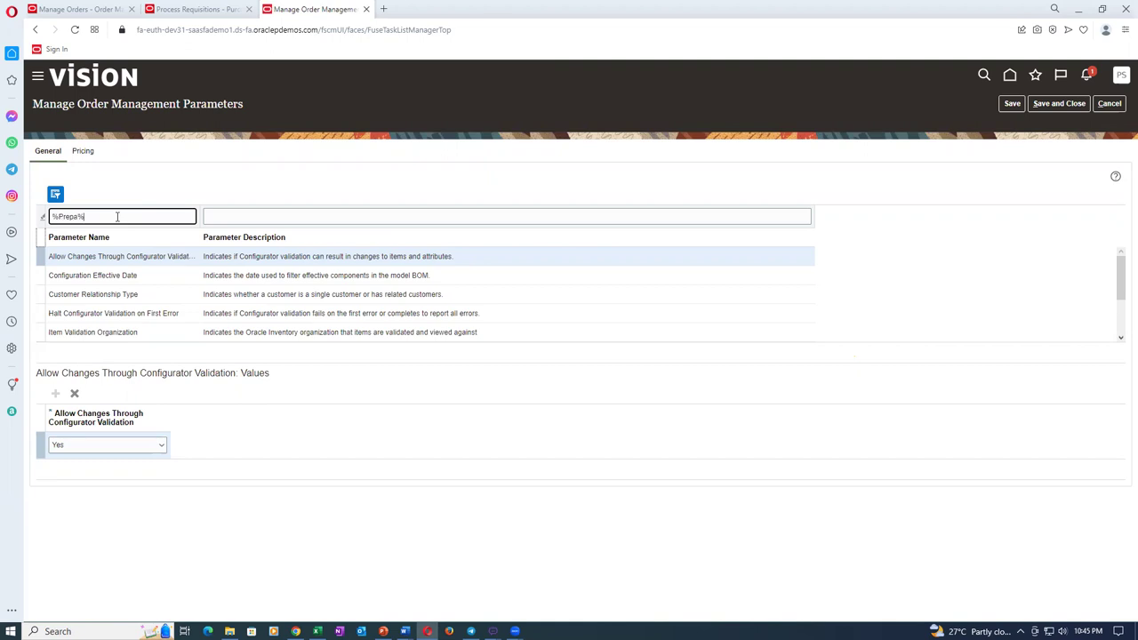
key(Return)
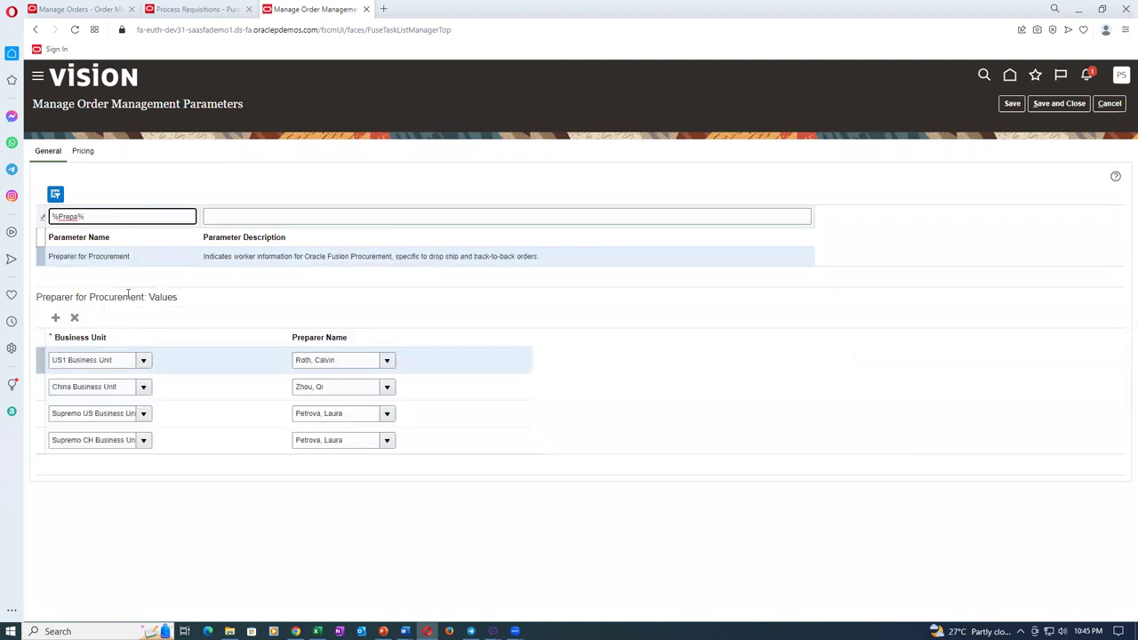
click(137, 260)
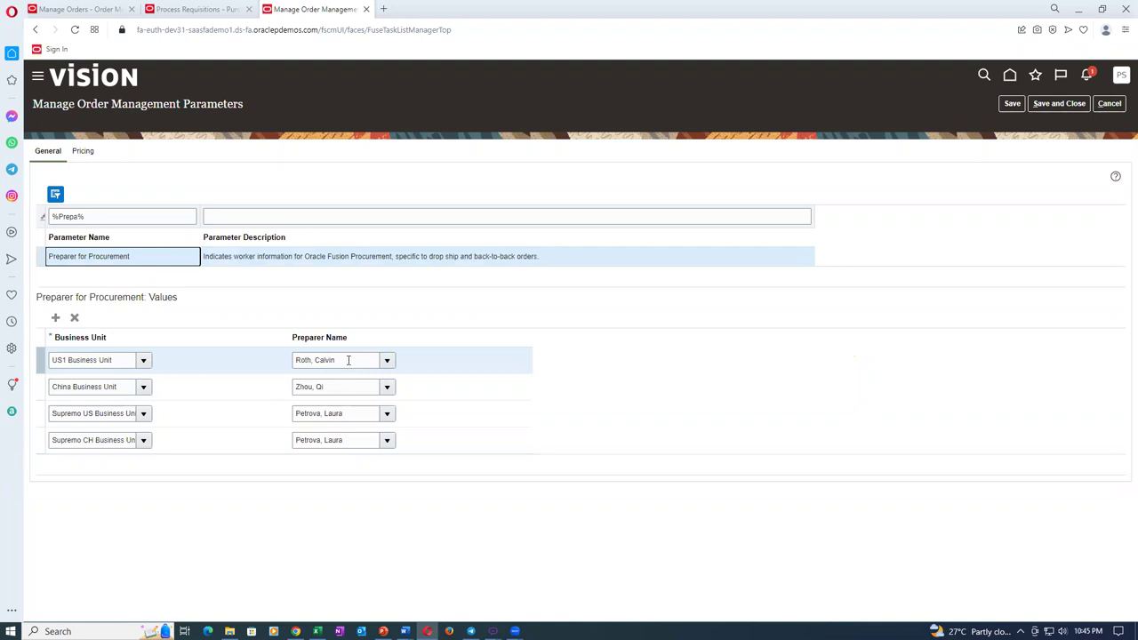
Select the site host portion of the page's web address.
click(240, 39)
click(239, 40)
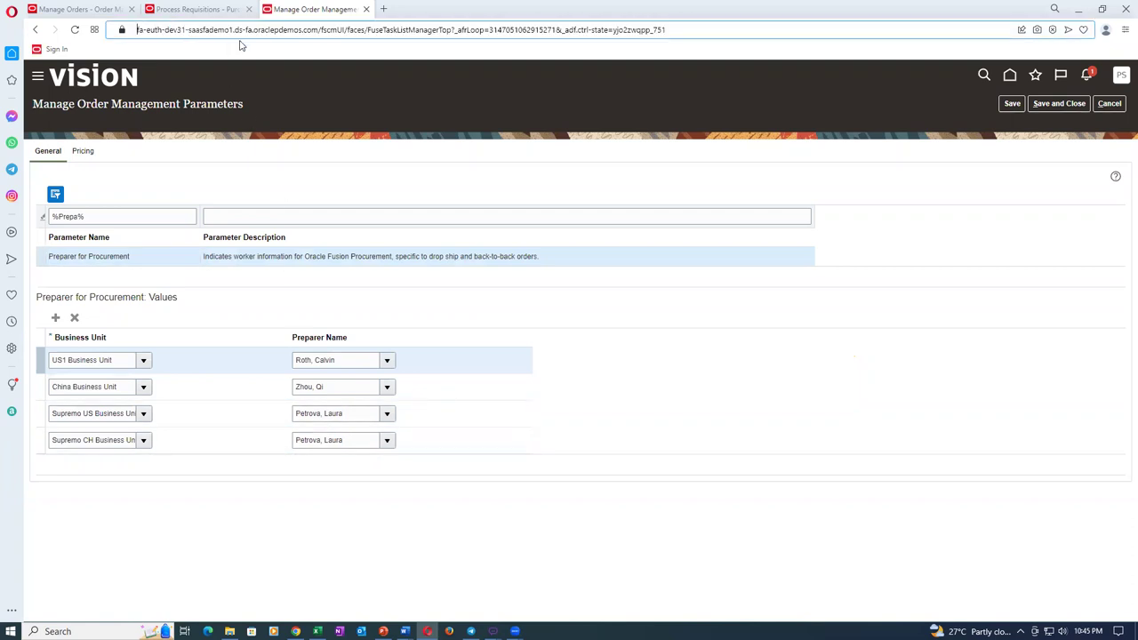
key(shift+Right)
key(shift+Right)
key(shift+Right)
key(shift+Right)
key(shift+Right)
key(shift+Right)
key(shift+Right)
key(shift+Right)
key(shift+Right)
key(shift+Right)
key(shift+Right)
key(shift+Right)
key(shift+Right)
key(shift+Right)
key(shift+Right)
key(shift+Right)
key(shift+Right)
key(shift+Right)
key(shift+Right)
key(shift+Right)
key(shift+Right)
key(shift+Right)
key(shift+Right)
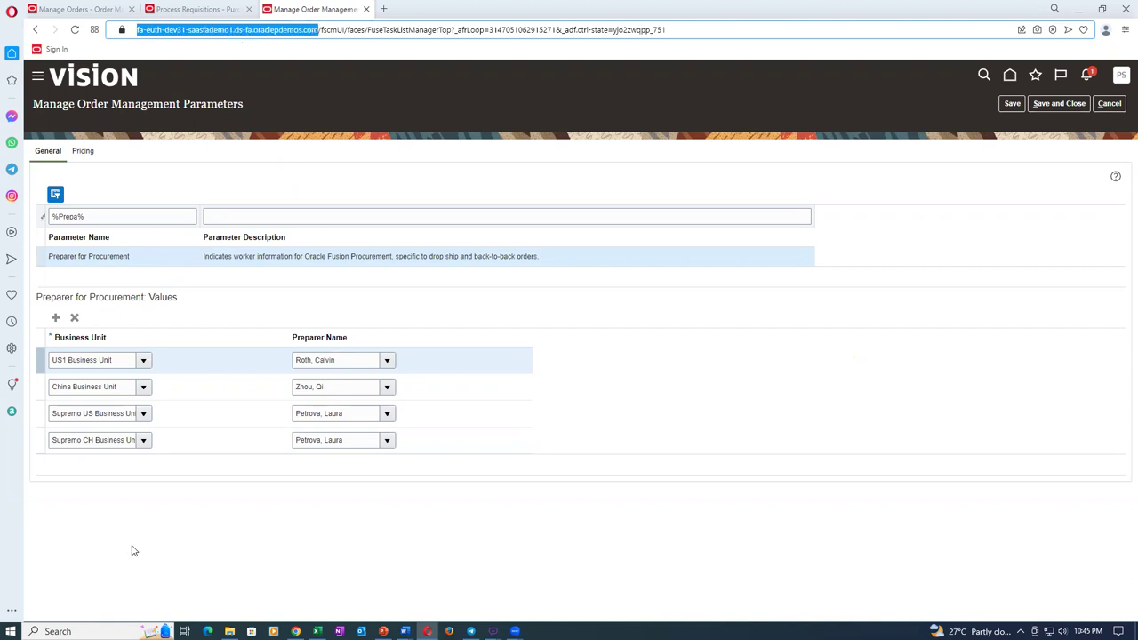
Load the copied Oracle host address in a new Edge window.
click(656, 456)
key(super+1)
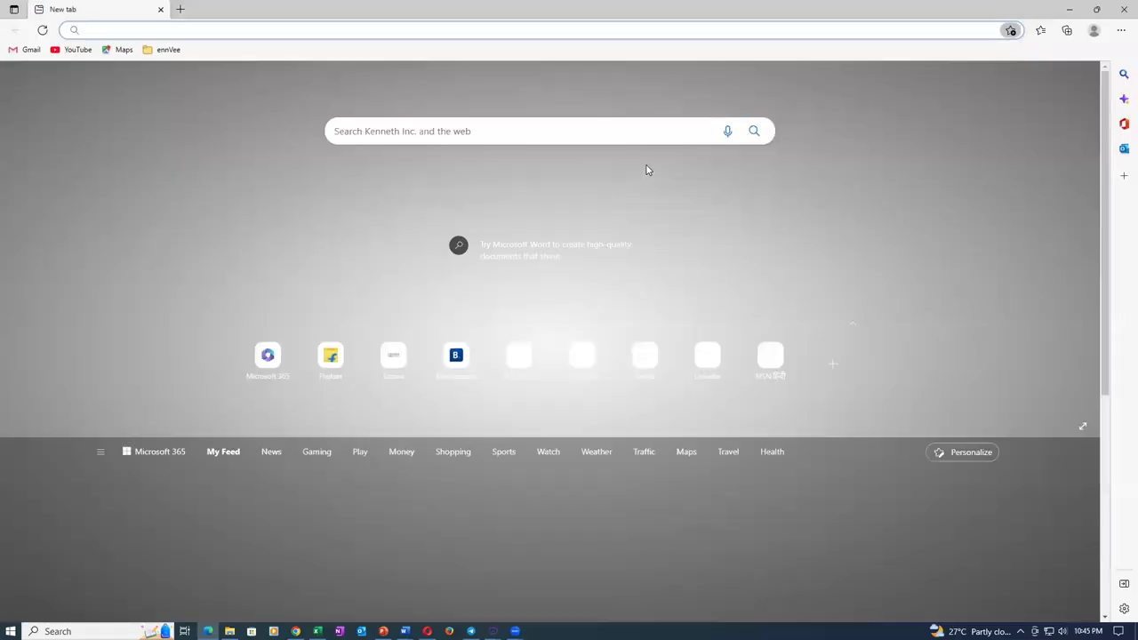
text(https://fa-euth-dev31-saasfademo1.ds-fa.oraclepdemos.com)
key(Return)
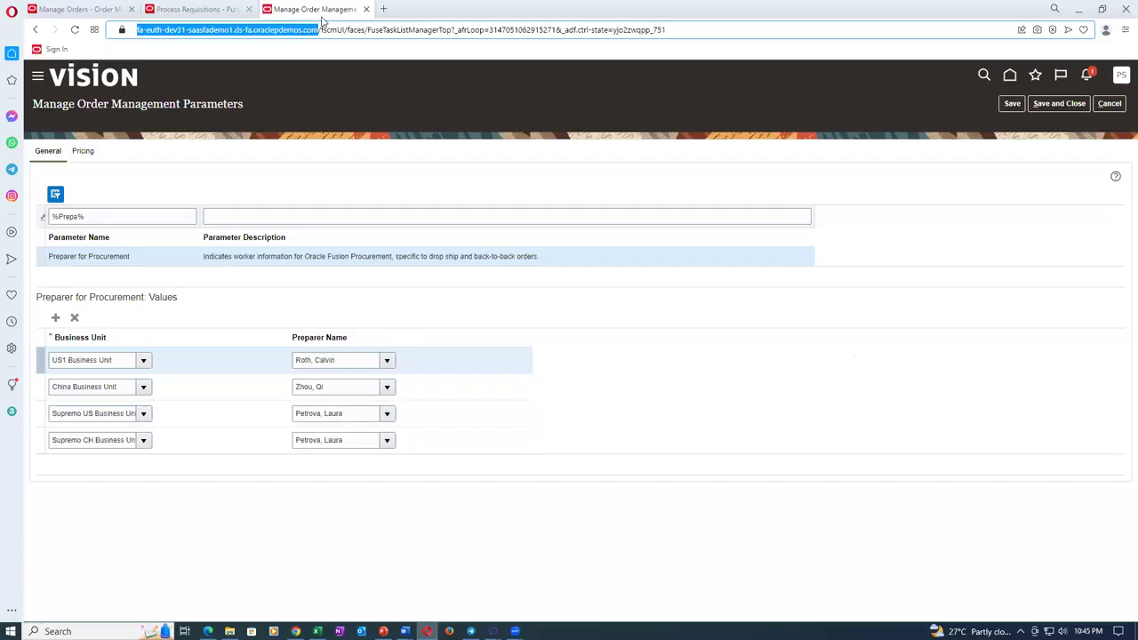
right_click(321, 8)
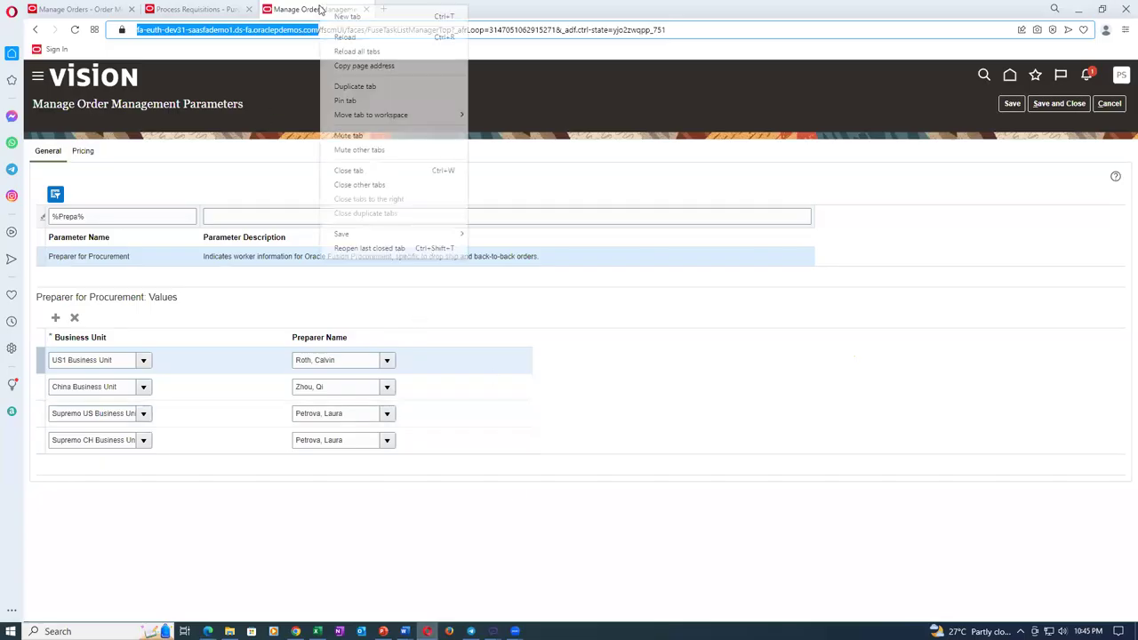
Duplicate the tab and open the Security Console from the Tools group.
click(354, 86)
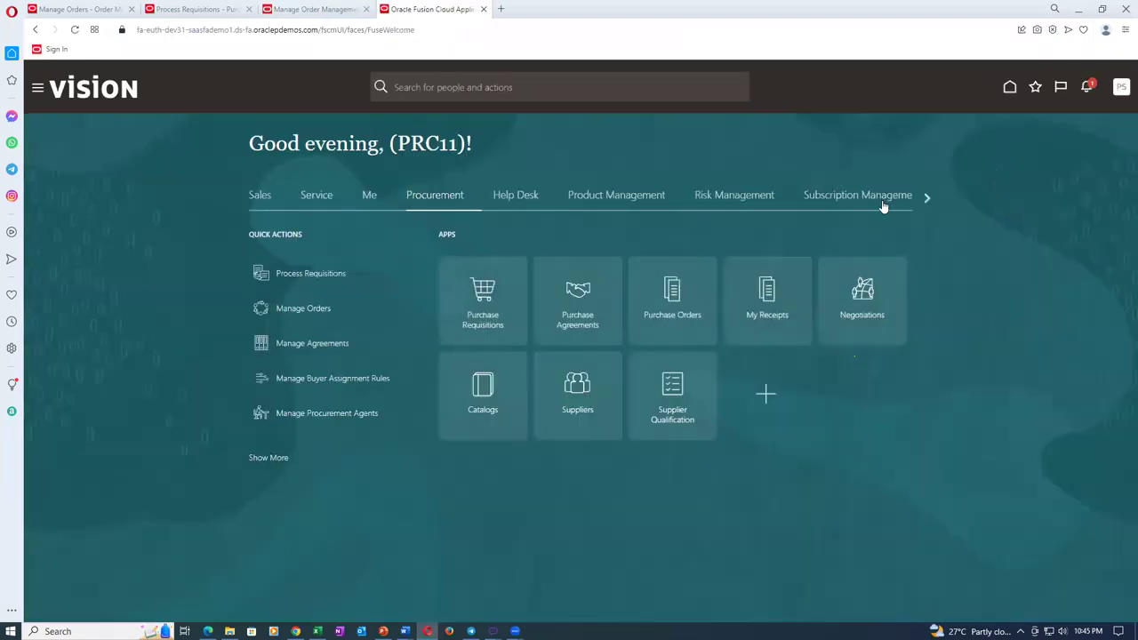
click(923, 197)
click(923, 196)
click(923, 196)
click(924, 199)
click(925, 200)
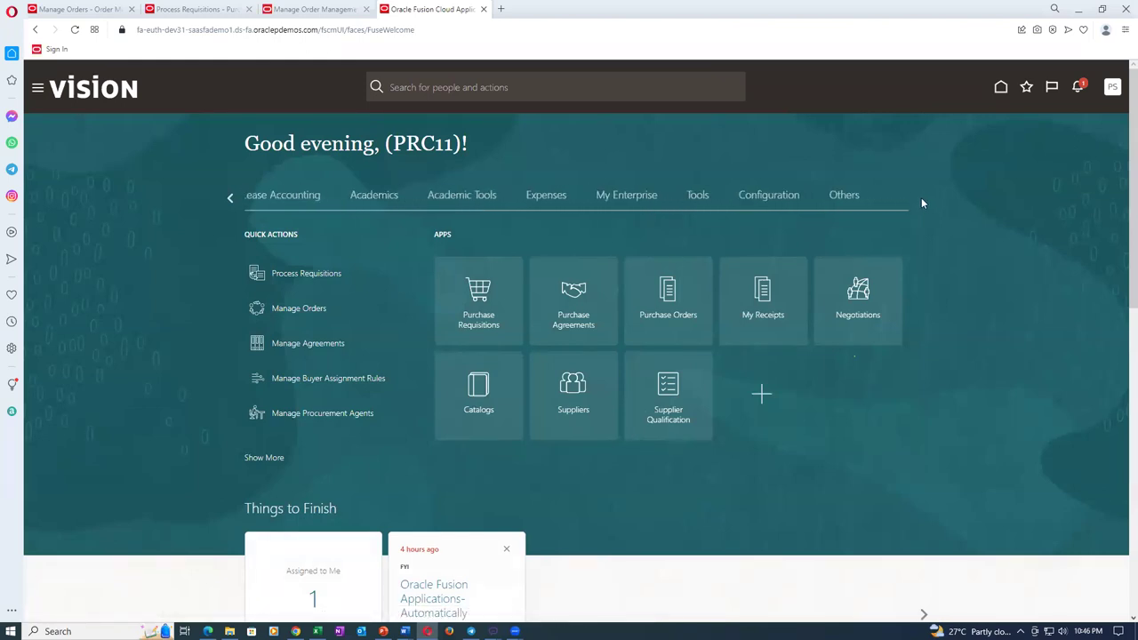
click(699, 199)
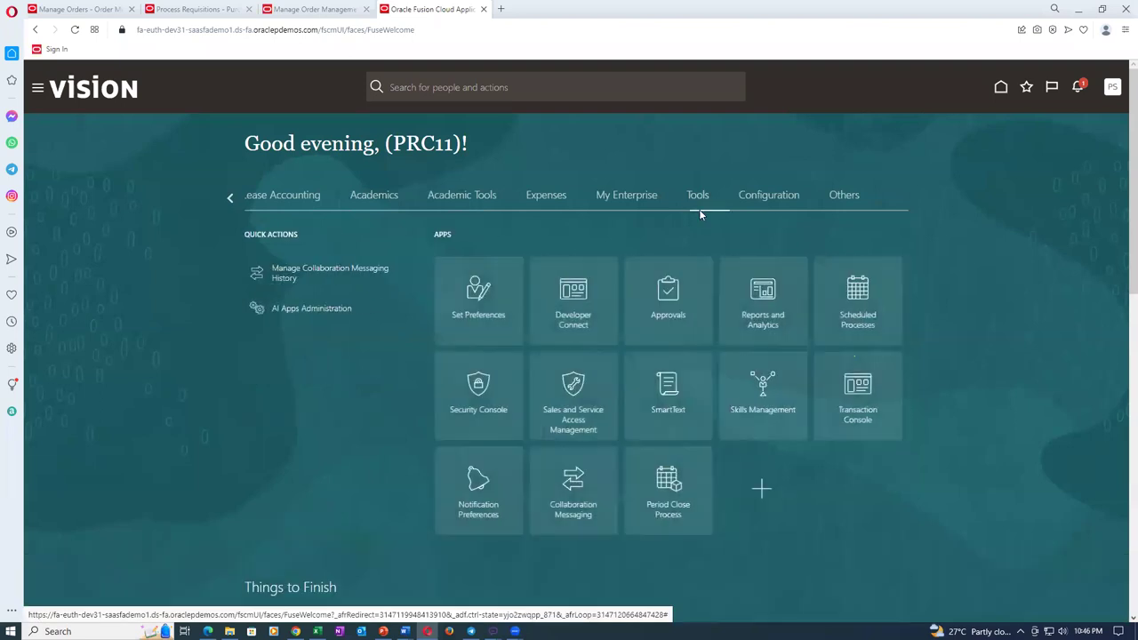
click(496, 423)
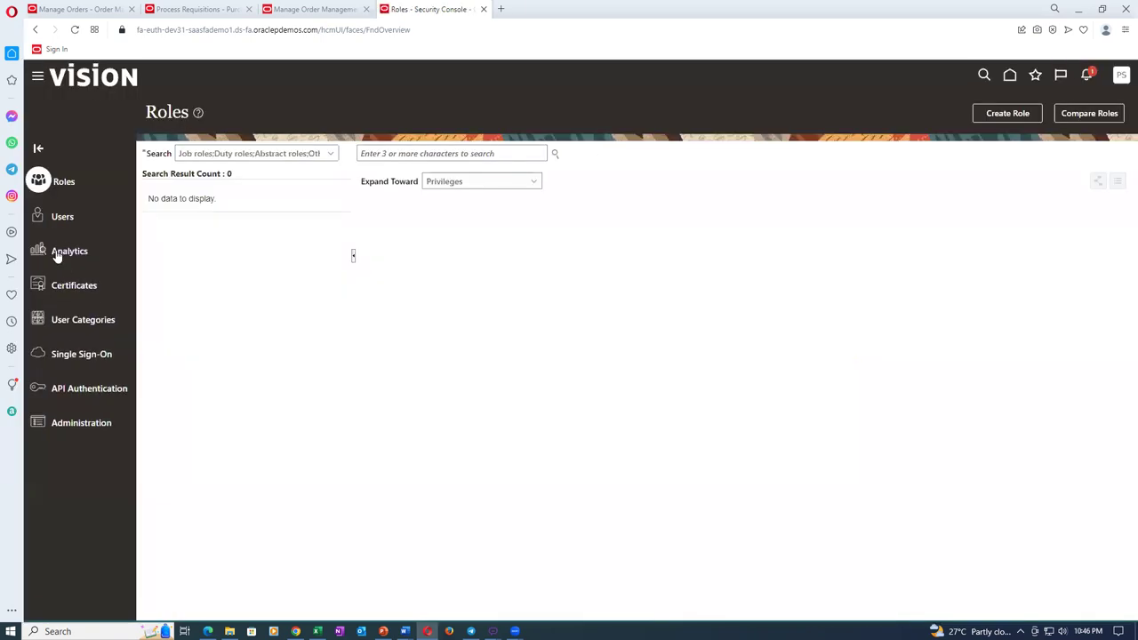
Search the user accounts for 'calvin'.
click(63, 221)
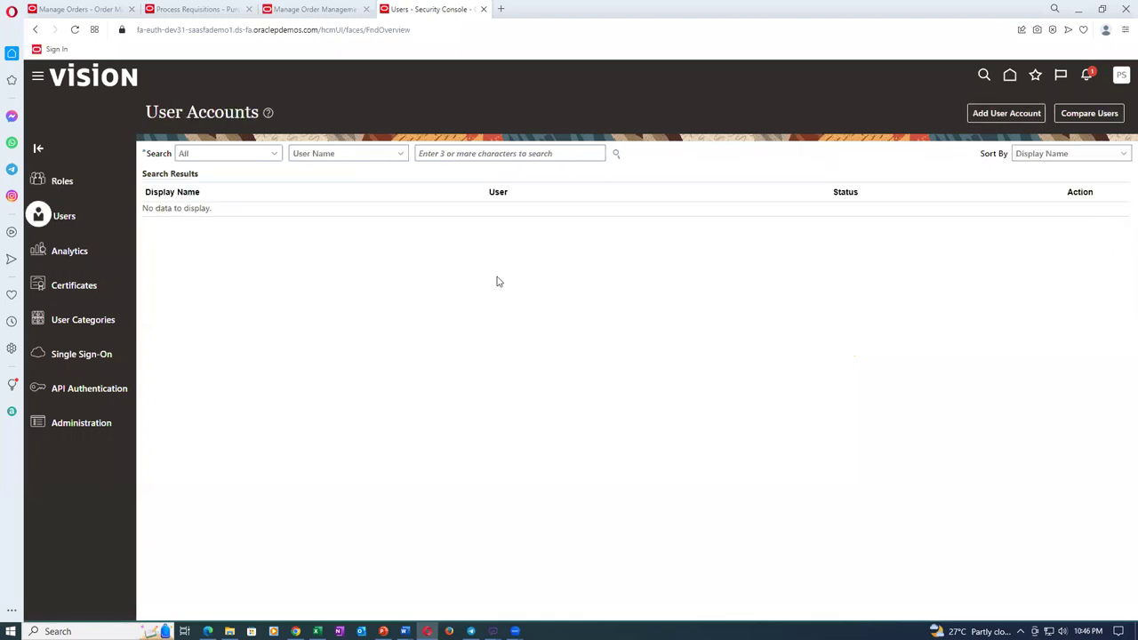
click(492, 153)
text(calvin)
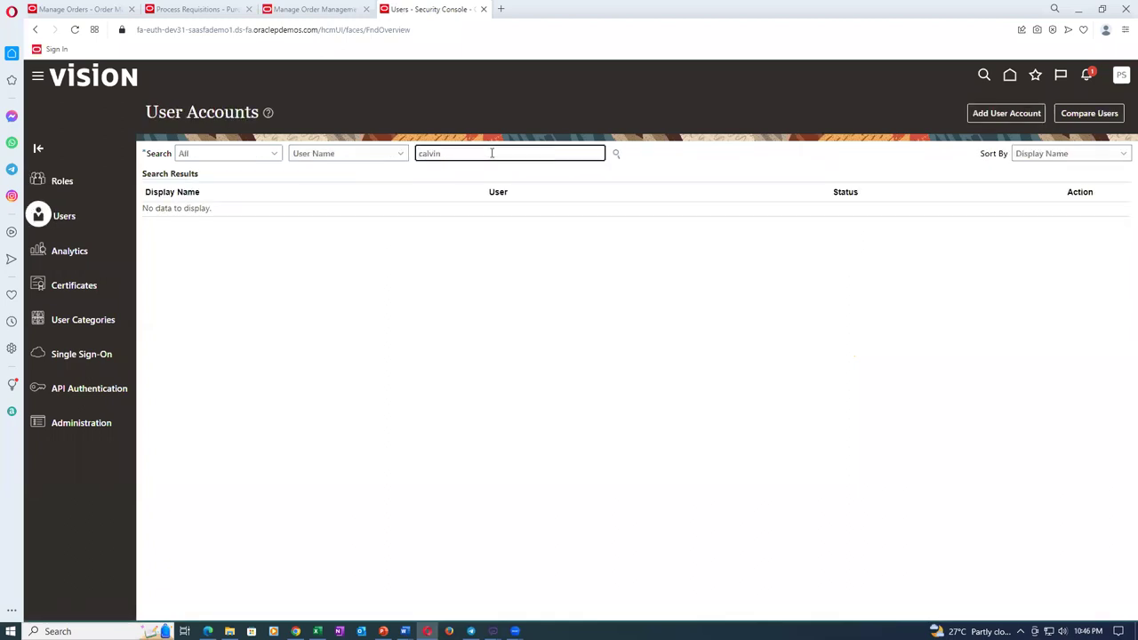
key(Return)
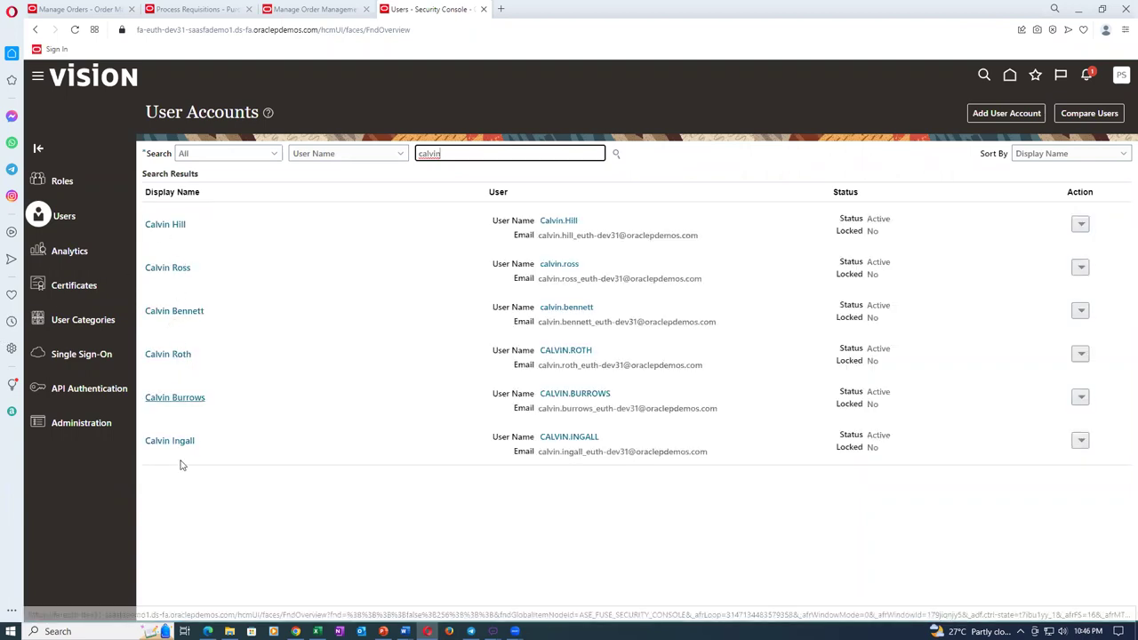
Open the buyer's user account and choose to reset its password manually.
click(163, 357)
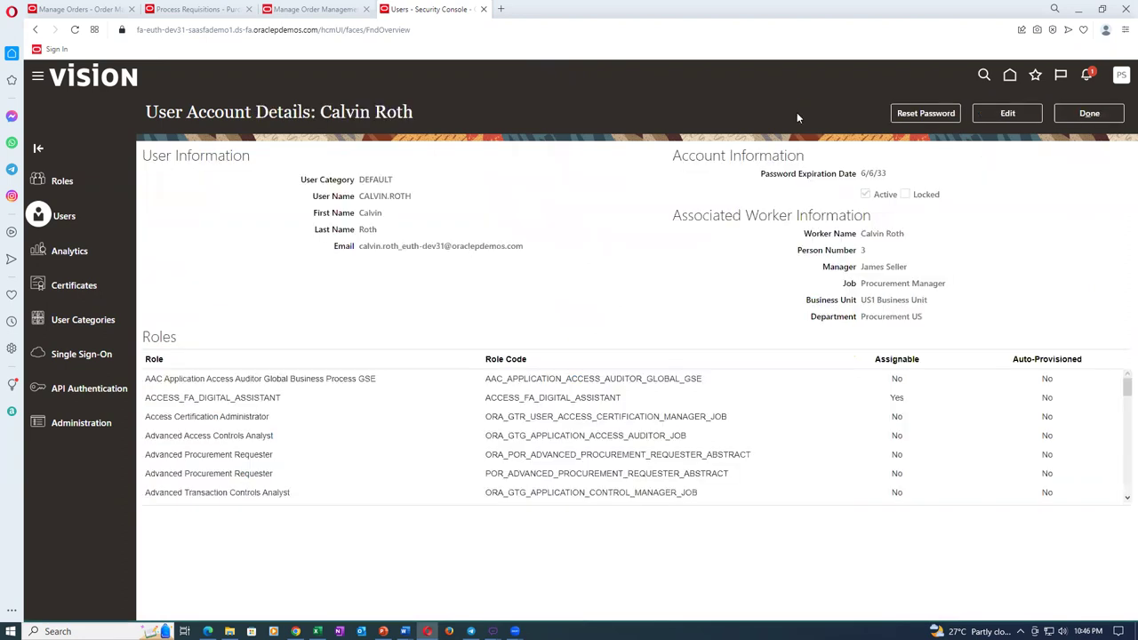
click(950, 112)
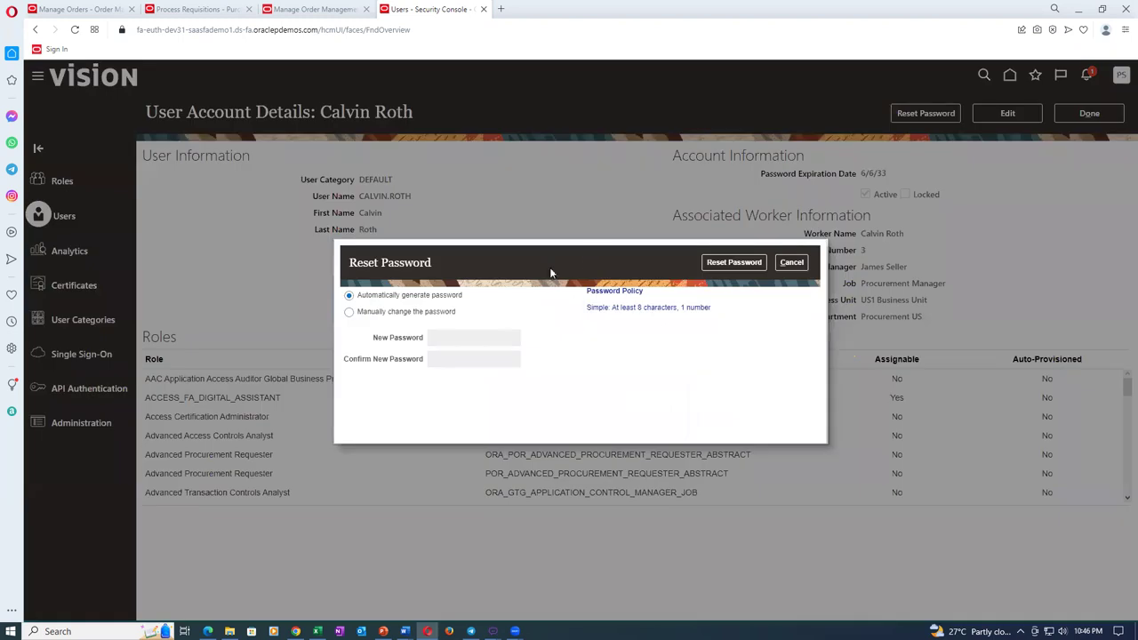
click(348, 311)
click(463, 339)
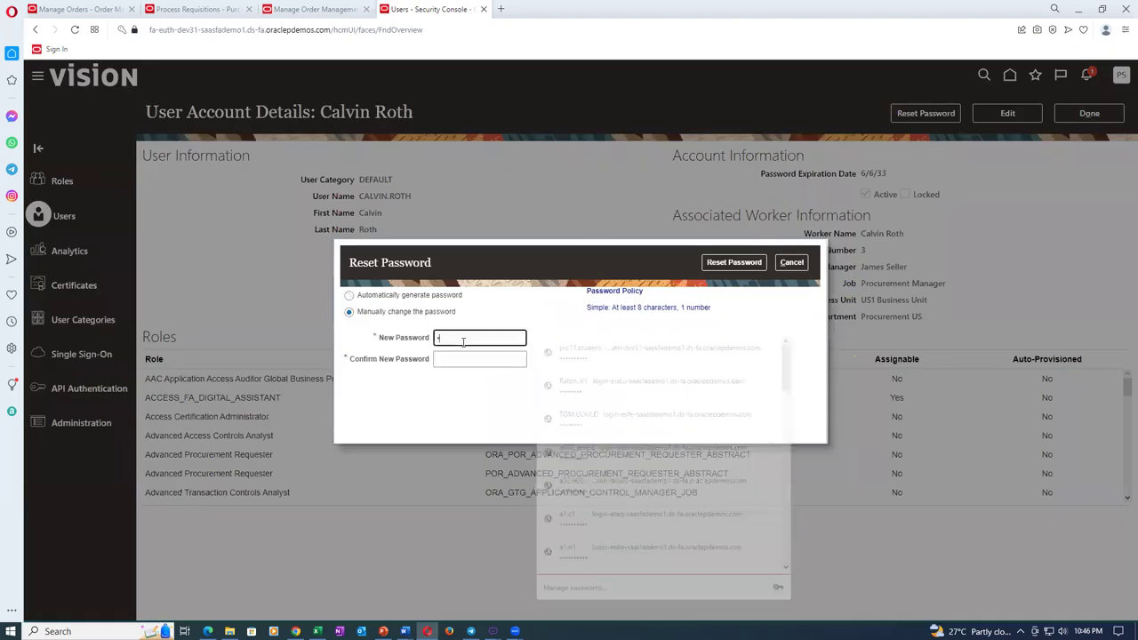
Enter and confirm the new password for the buyer and submit it.
key(Tab)
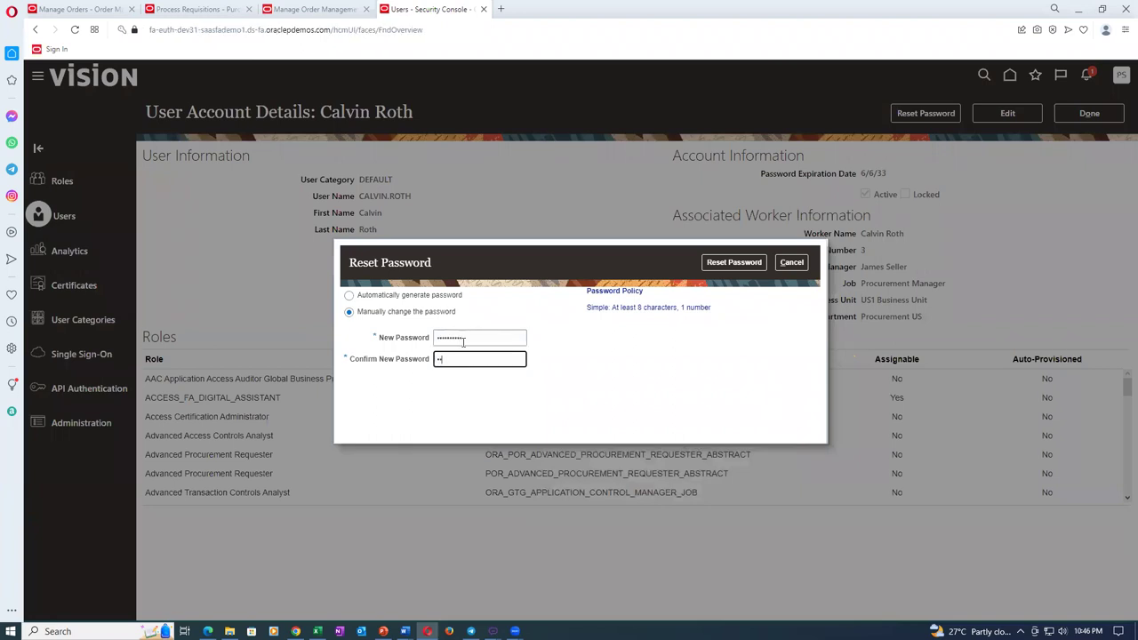
click(734, 263)
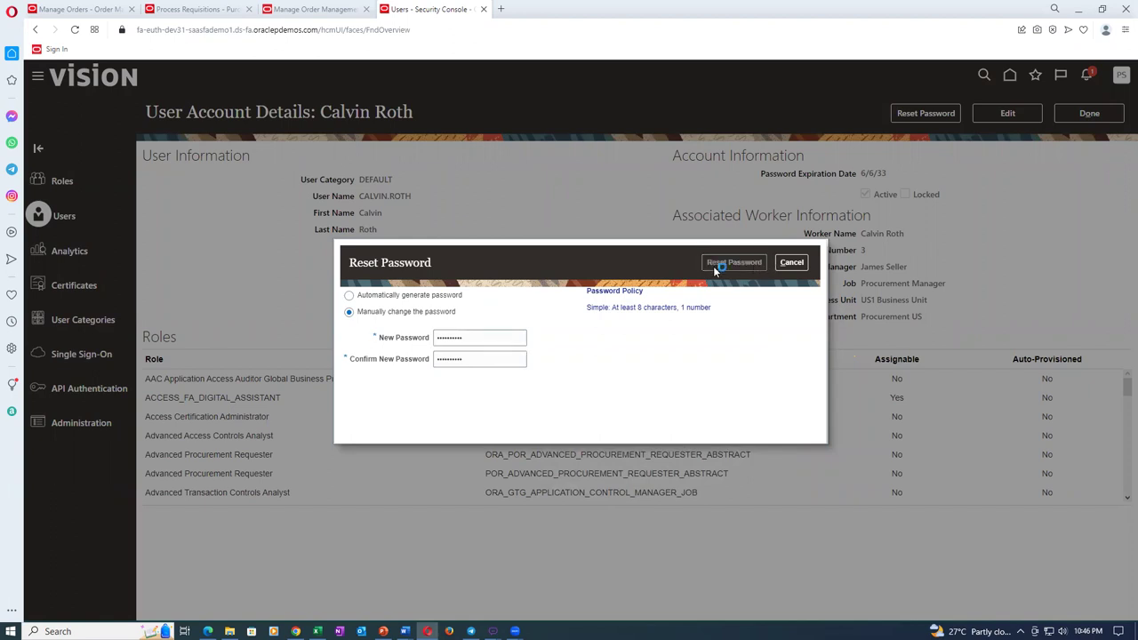
click(207, 632)
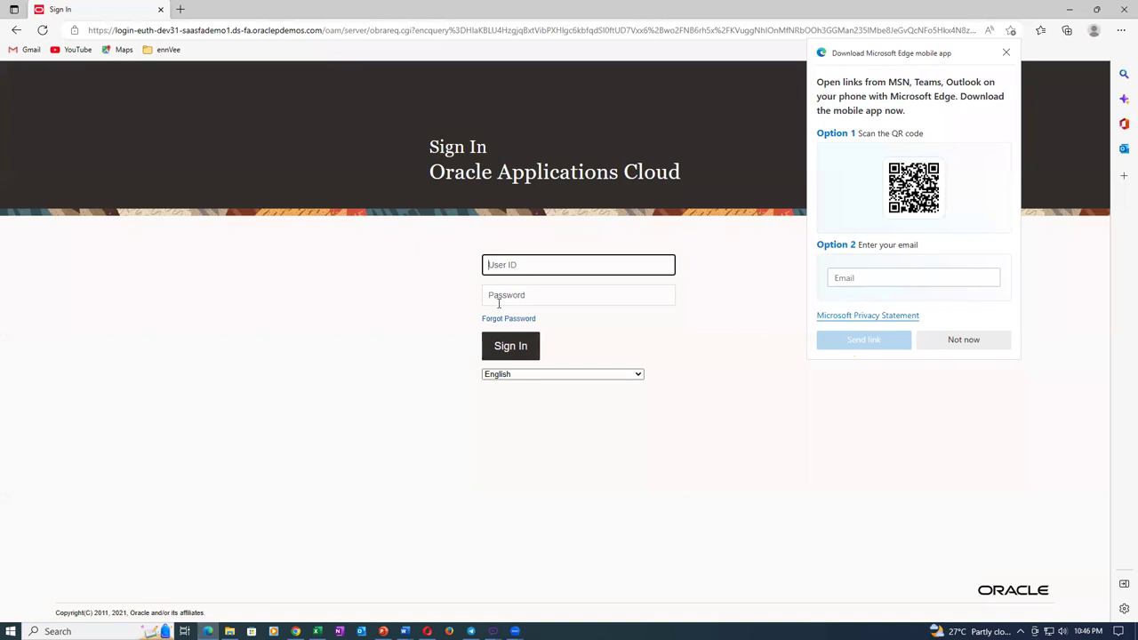
Sign in as the buyer with their user ID and password, dismissing the app promotion.
text(calvin.roth)
key(Tab)
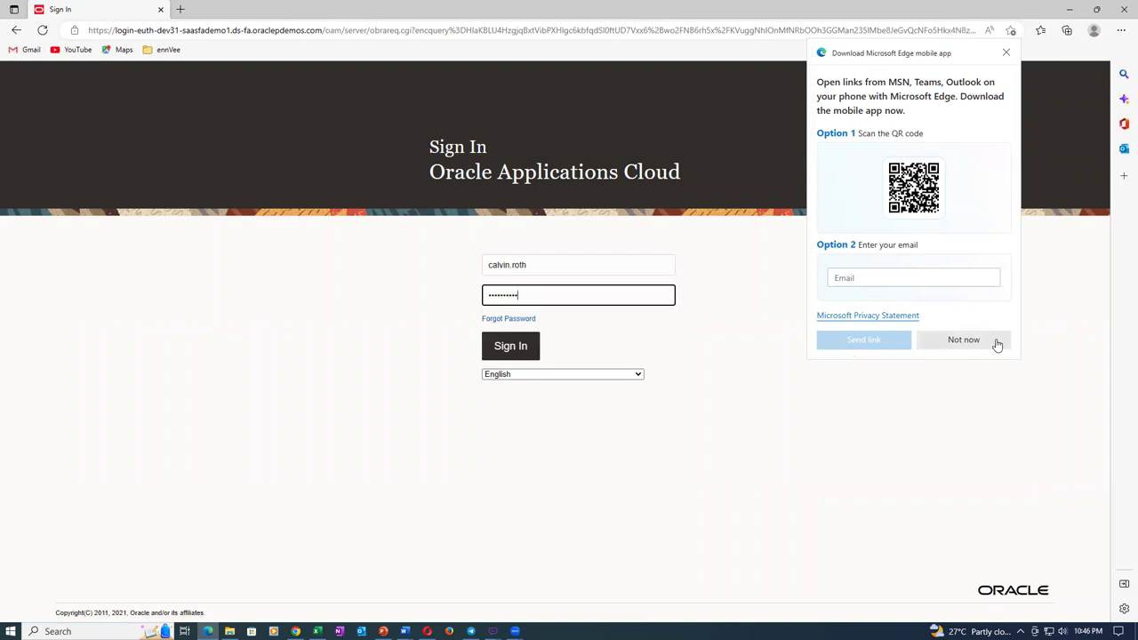
click(993, 344)
click(525, 347)
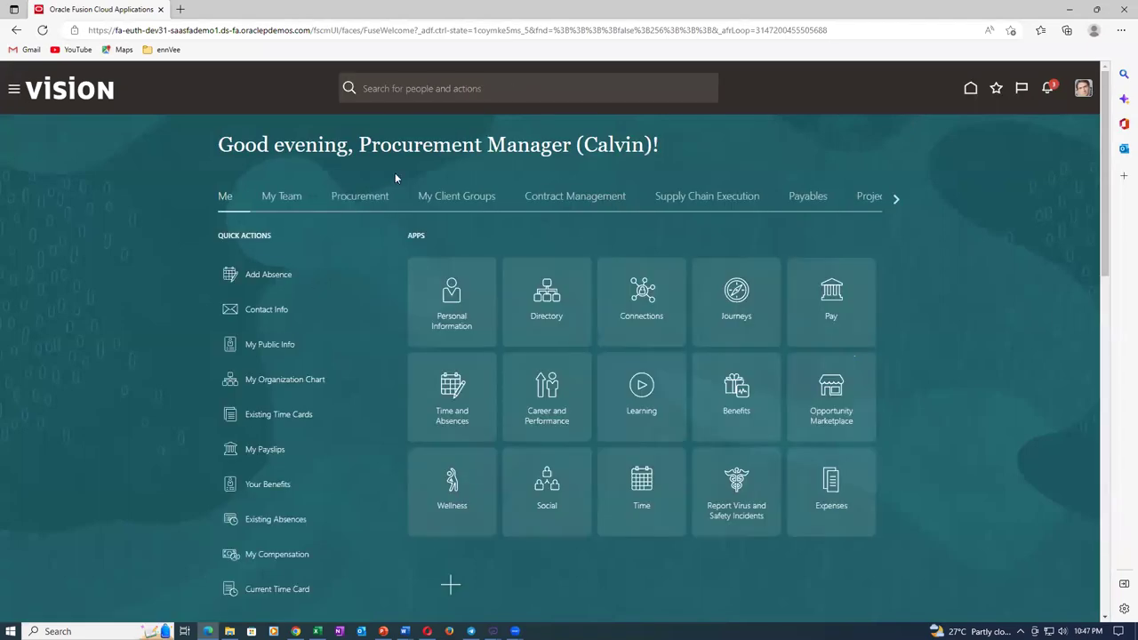
click(345, 200)
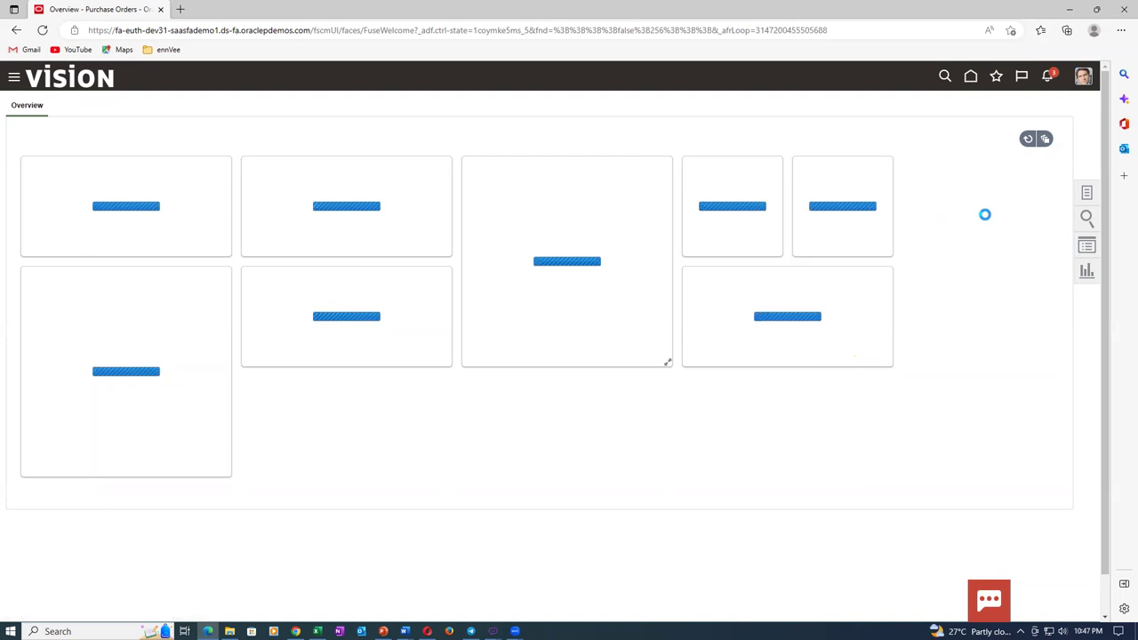
Select requisition 204115 in Process Requisitions and dismiss its third-party shipping note.
click(958, 119)
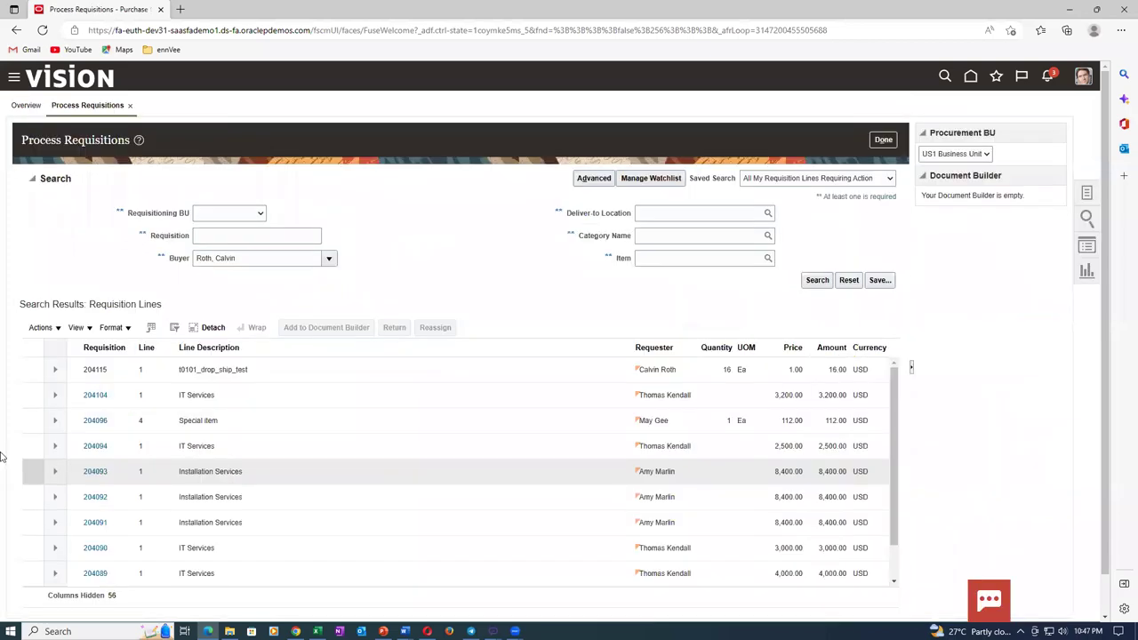
click(208, 238)
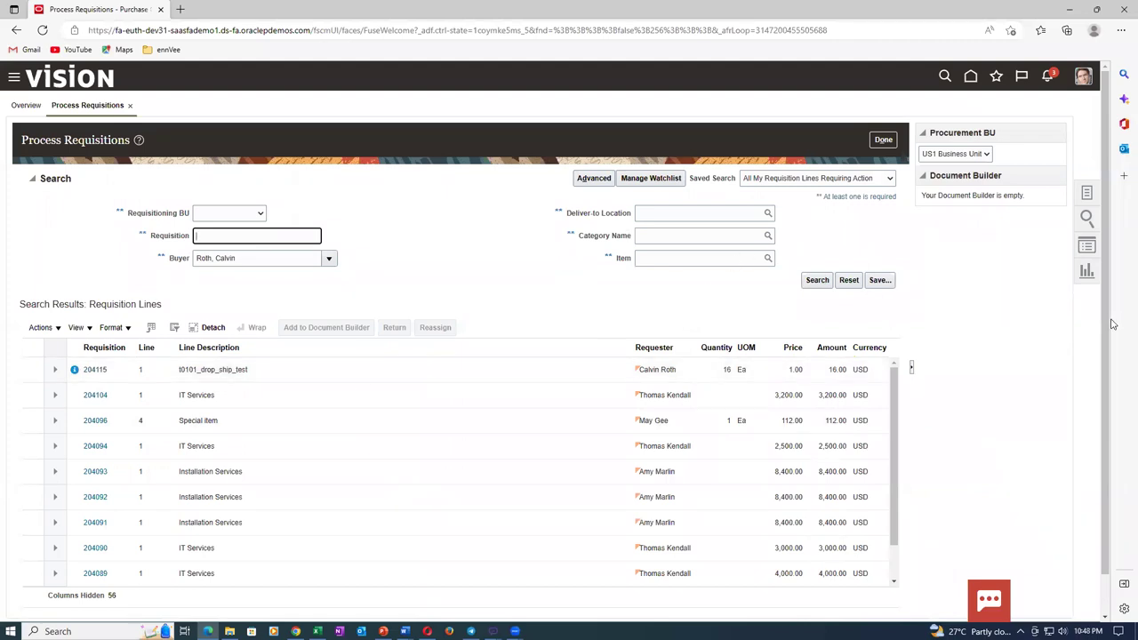
scroll(1112, 356, down, 1)
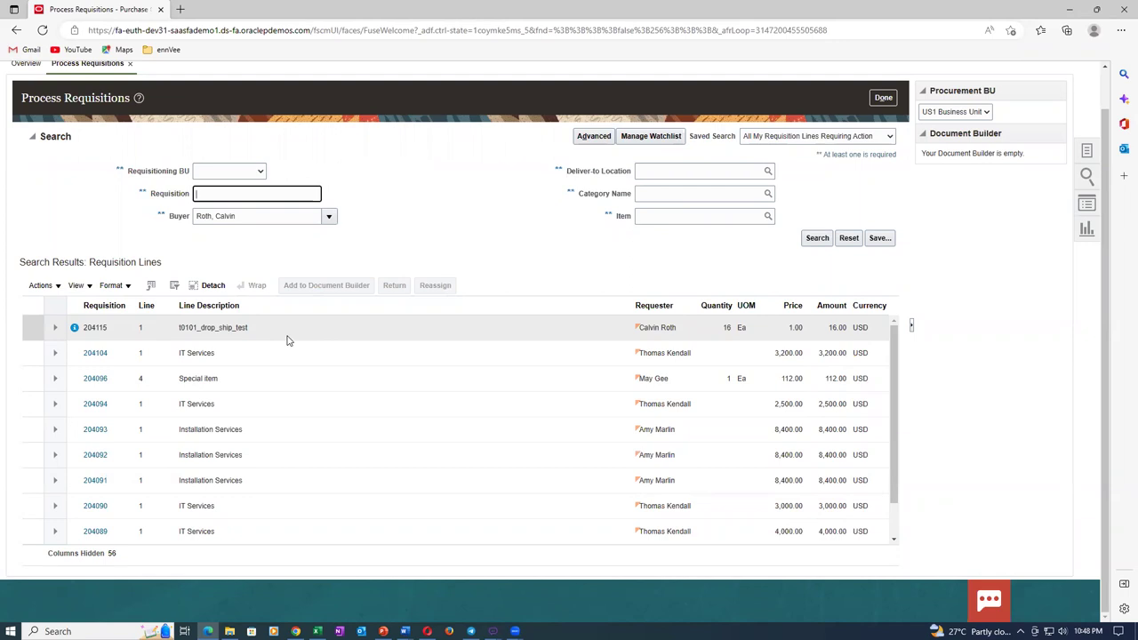
click(75, 331)
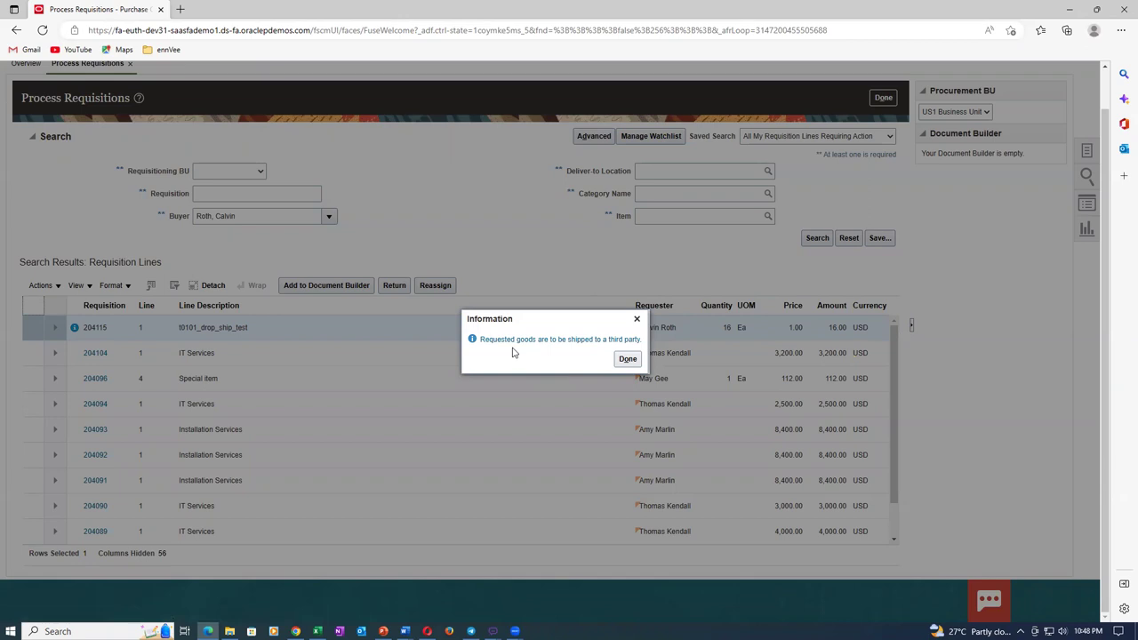
click(627, 360)
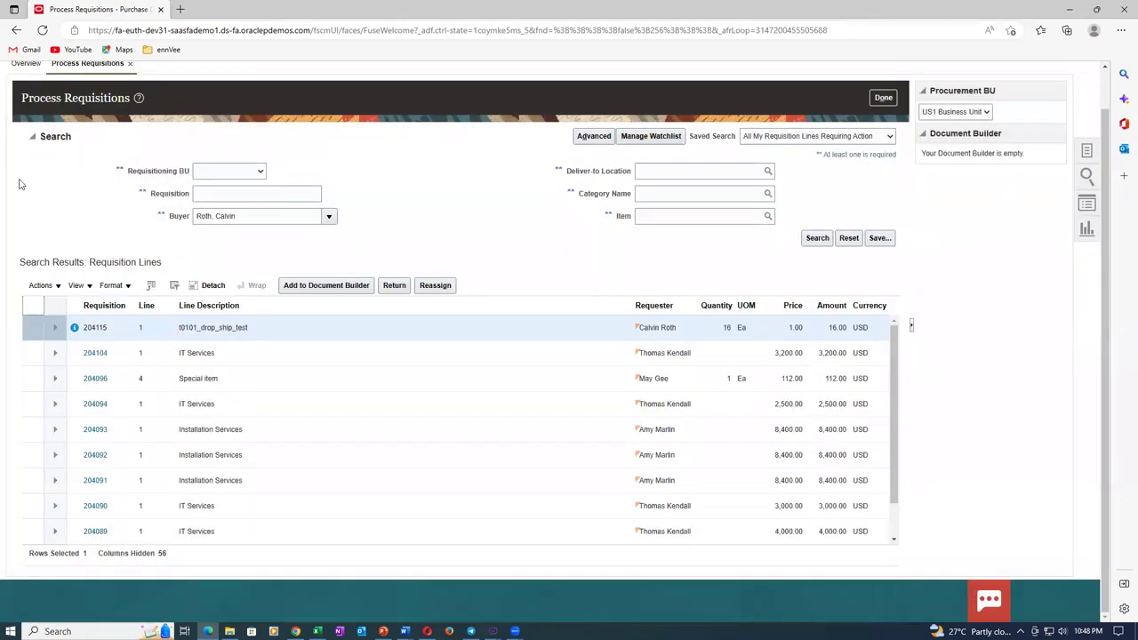
Duplicate the Process Requisitions tab and check the Settings and Actions menu twice.
right_click(112, 11)
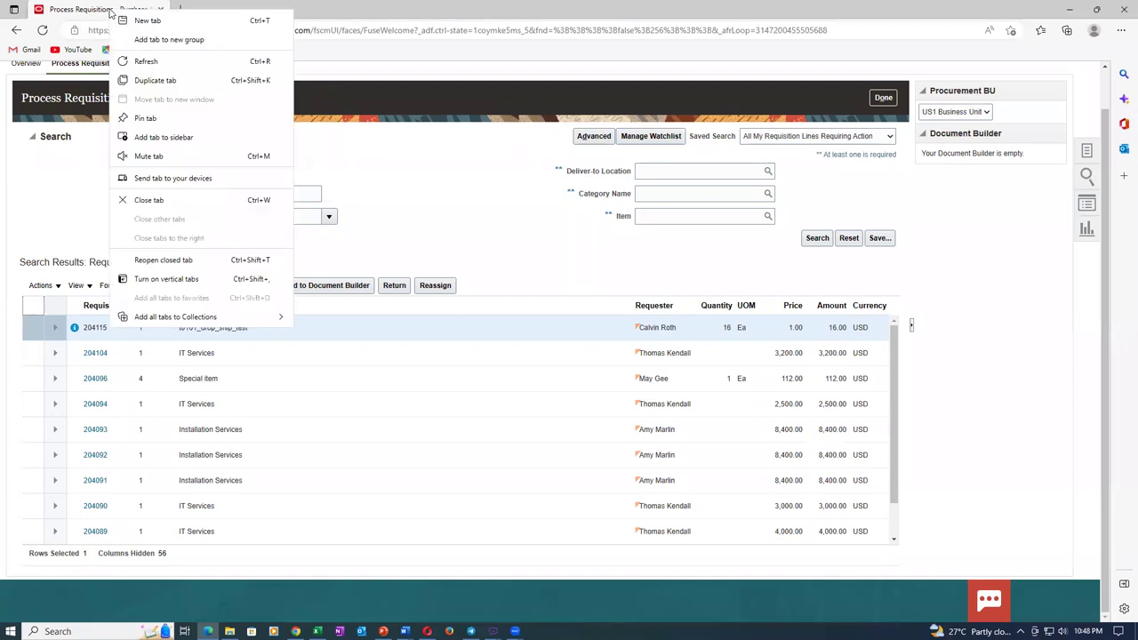
click(155, 81)
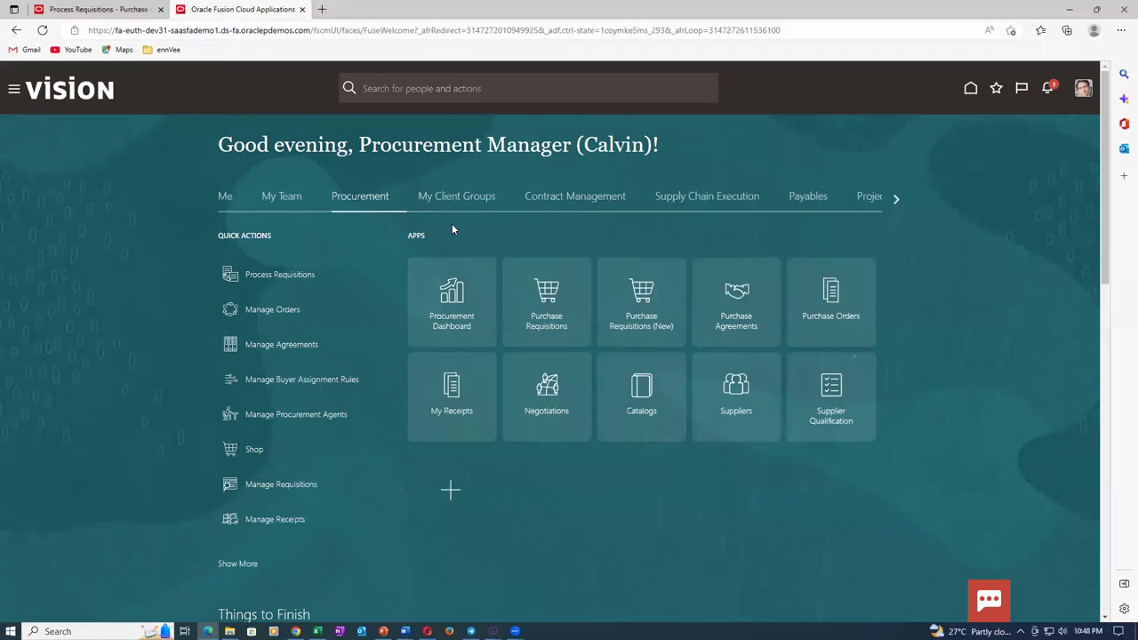
click(1083, 99)
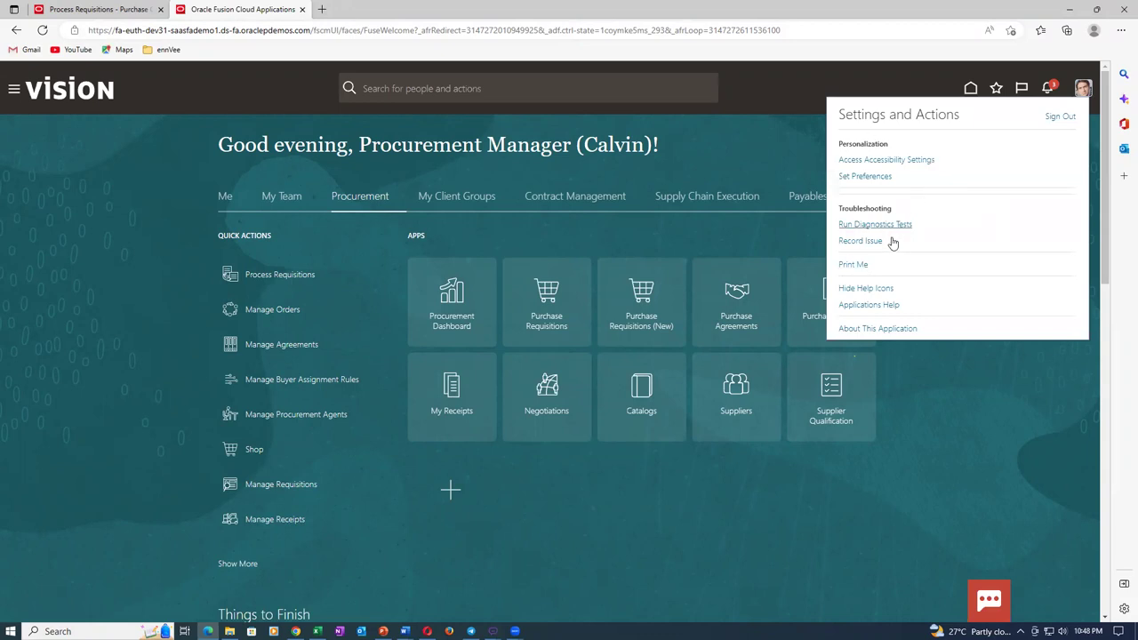
click(771, 177)
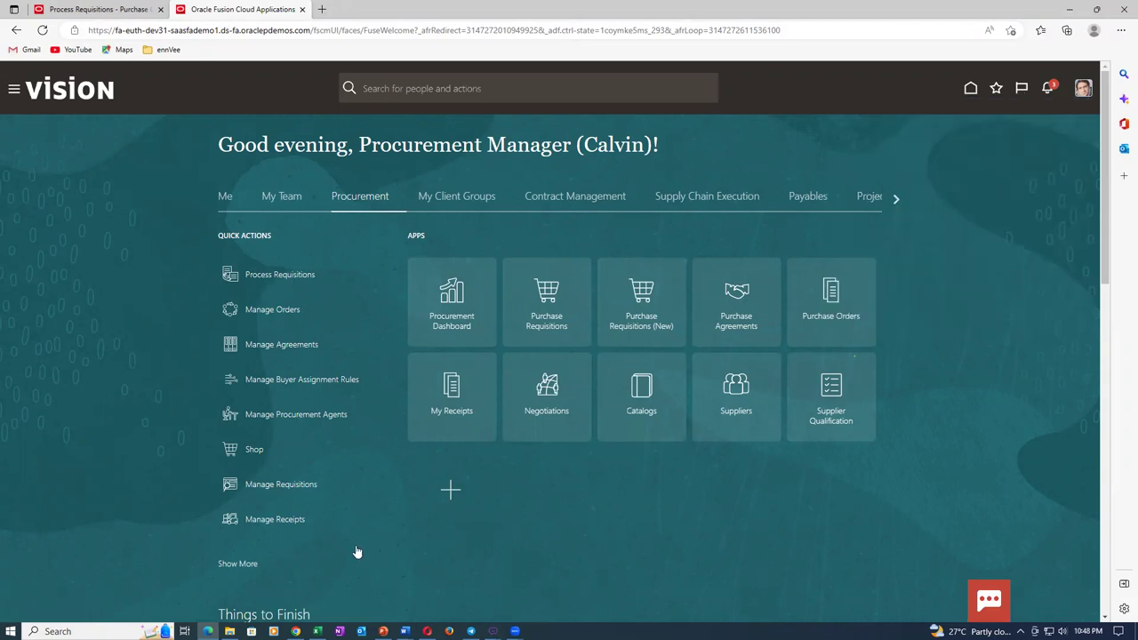
click(1083, 100)
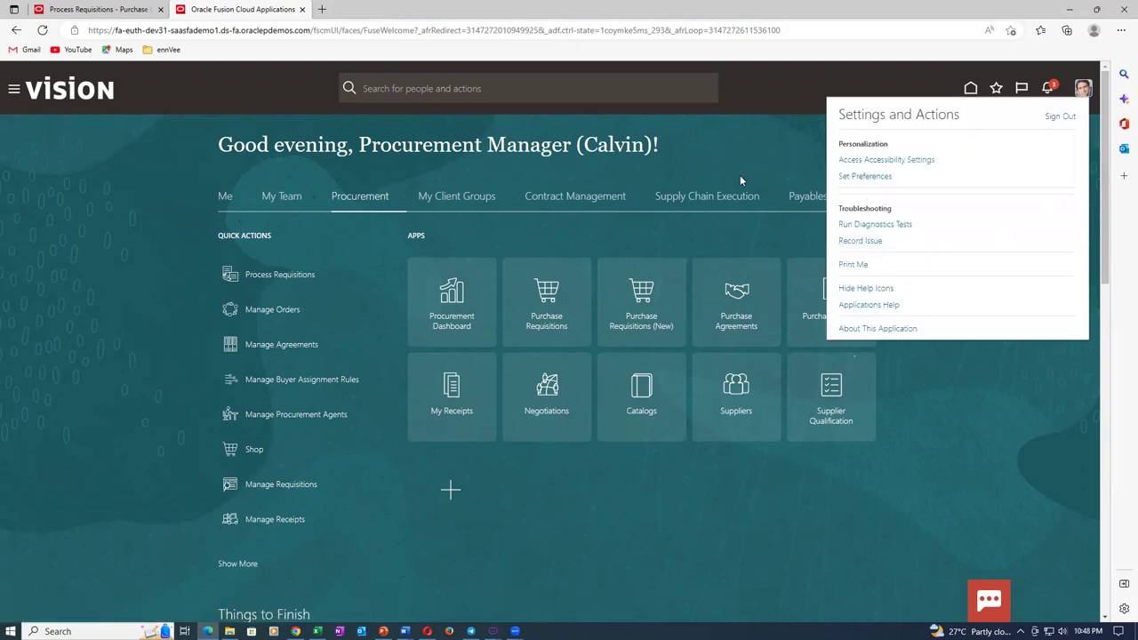
click(740, 175)
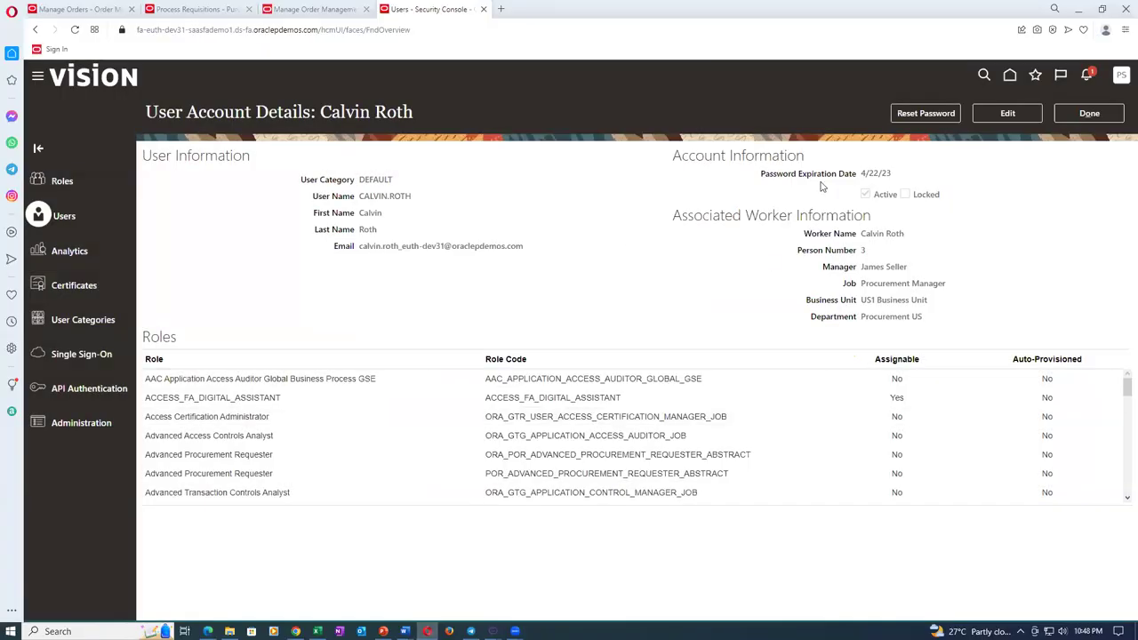
Search the Setup and Maintenance tasks for 'man%doc%app%'.
click(1093, 115)
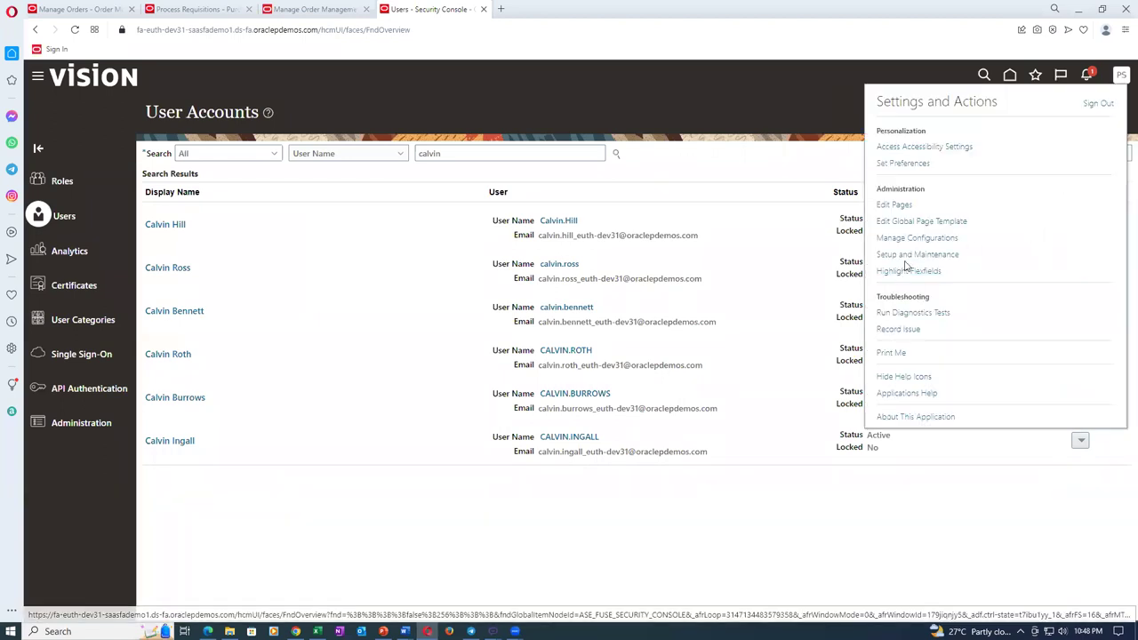
click(908, 260)
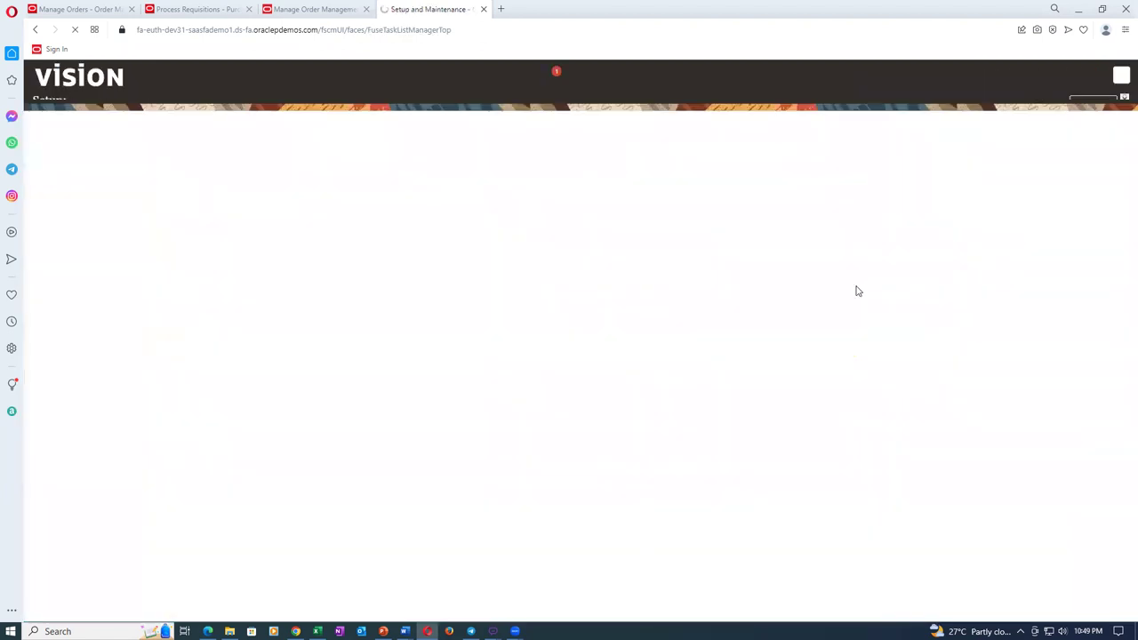
click(1124, 233)
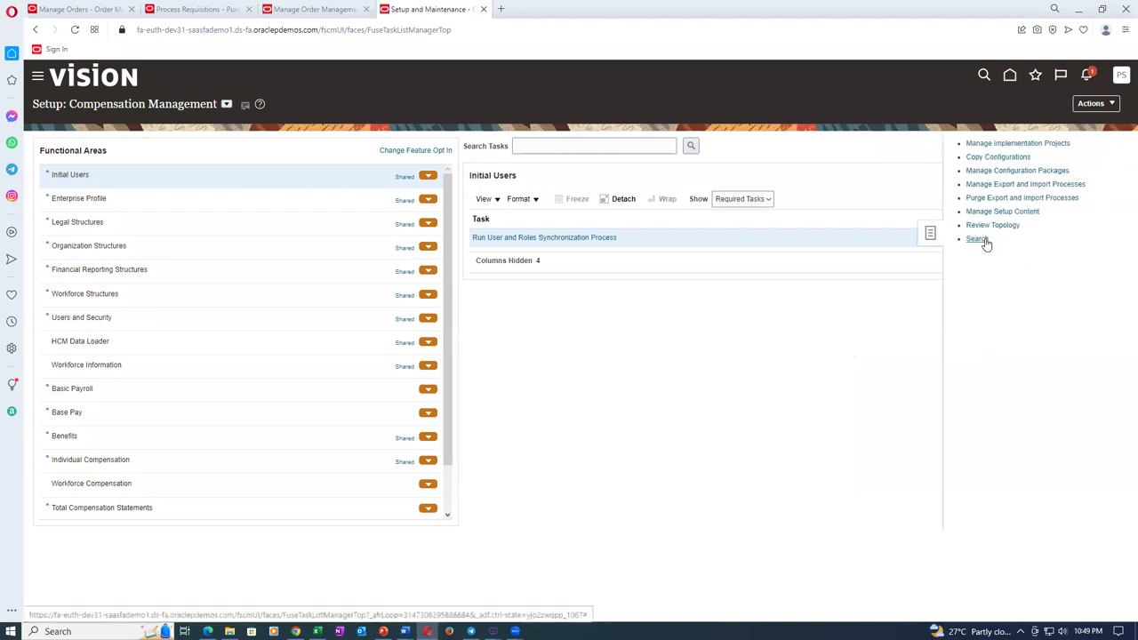
click(400, 147)
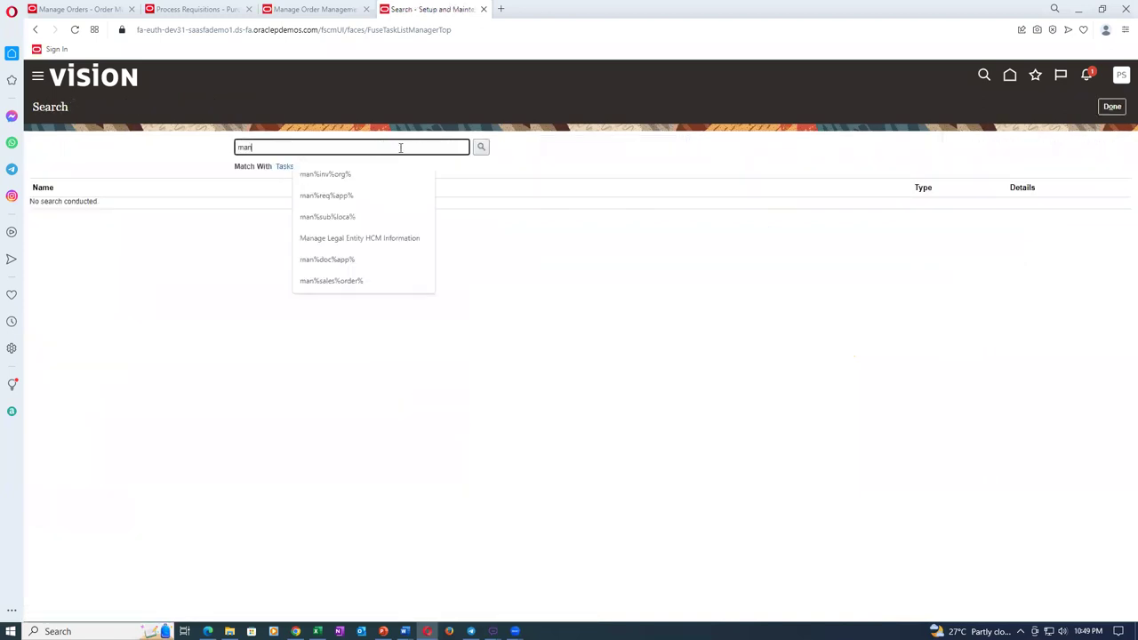
text(man%doc%app)
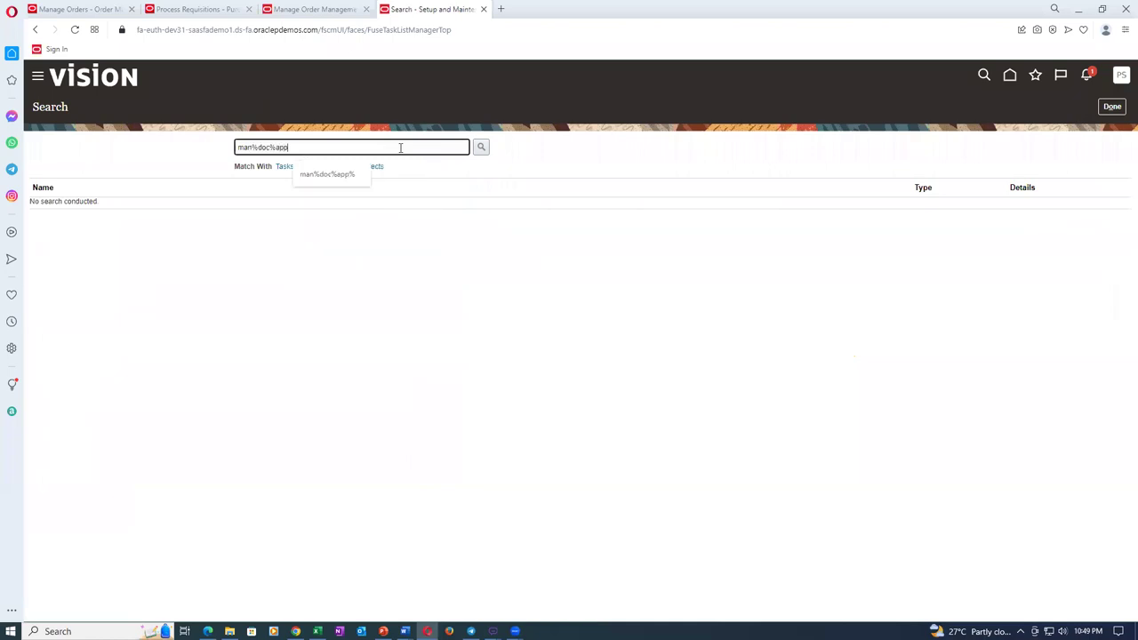
text(%)
key(Return)
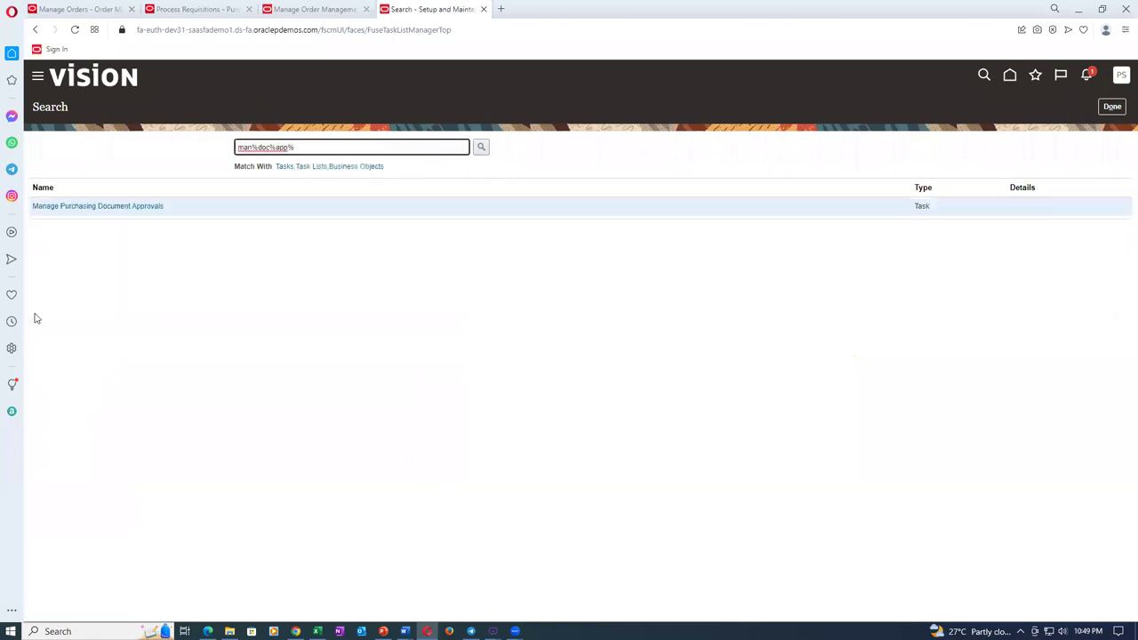
Add rule 't01 auto' to Terms Approval Serial 3, set to always apply.
click(99, 210)
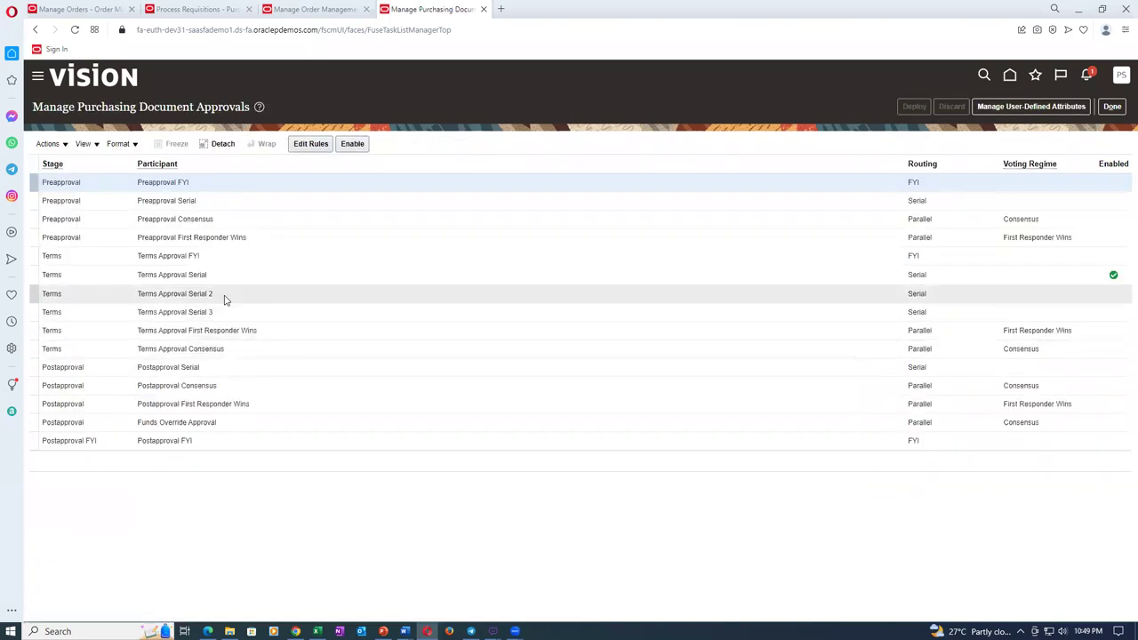
click(233, 320)
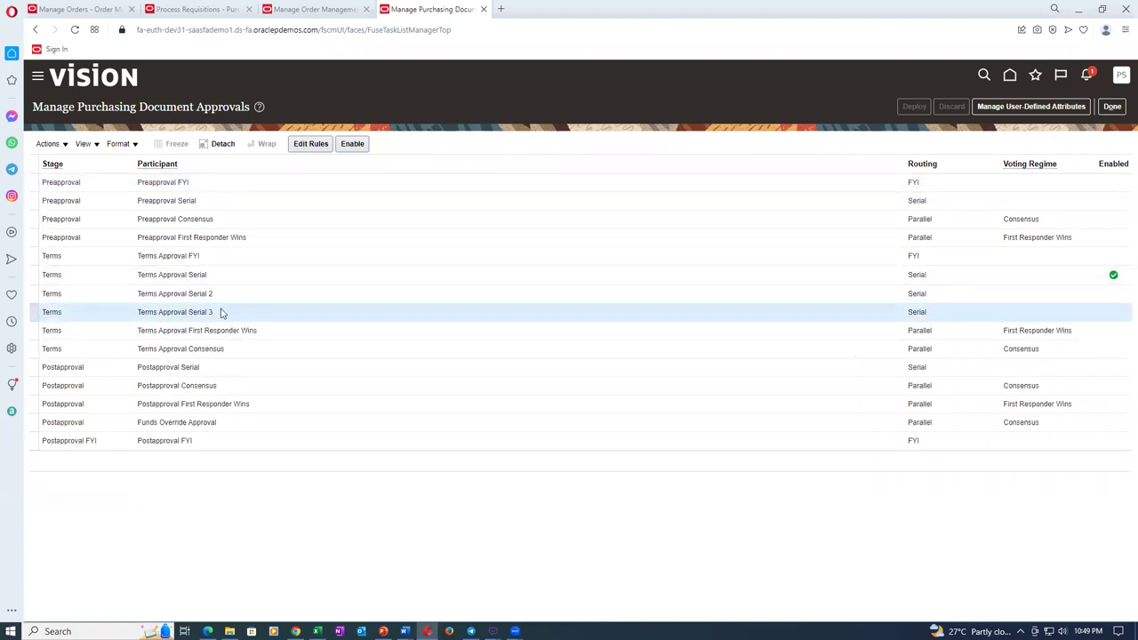
click(308, 144)
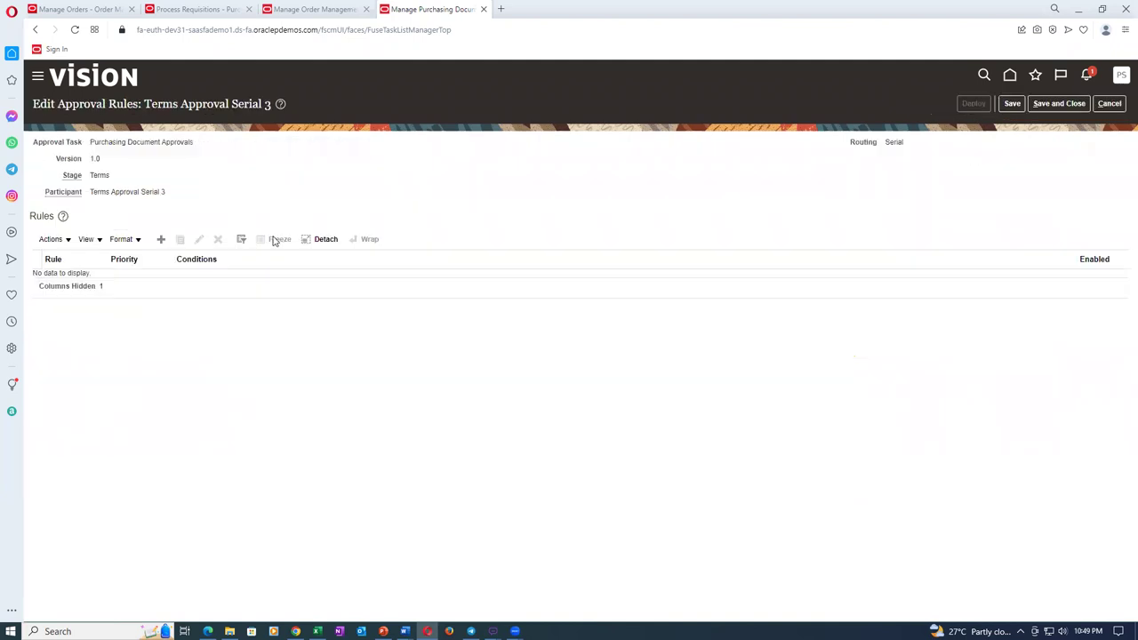
click(160, 242)
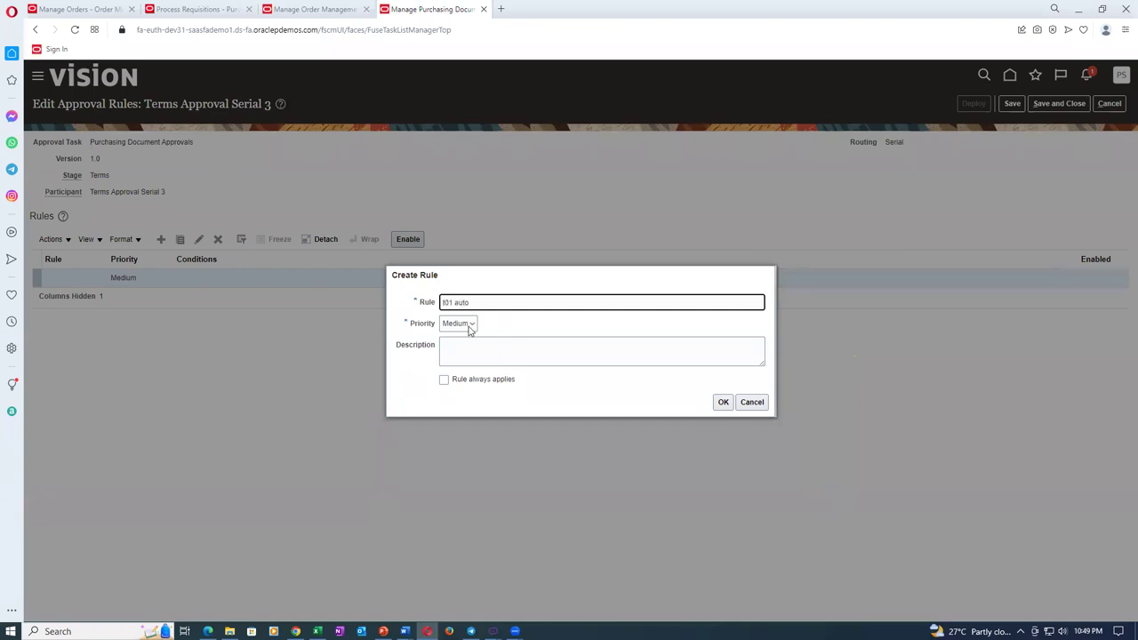
key(ctrl+a)
key(ctrl+c)
click(475, 360)
key(ctrl+v)
click(444, 380)
click(723, 402)
Give rule t01 auto an Automatic action with outcome Approved, then save and deploy.
click(67, 415)
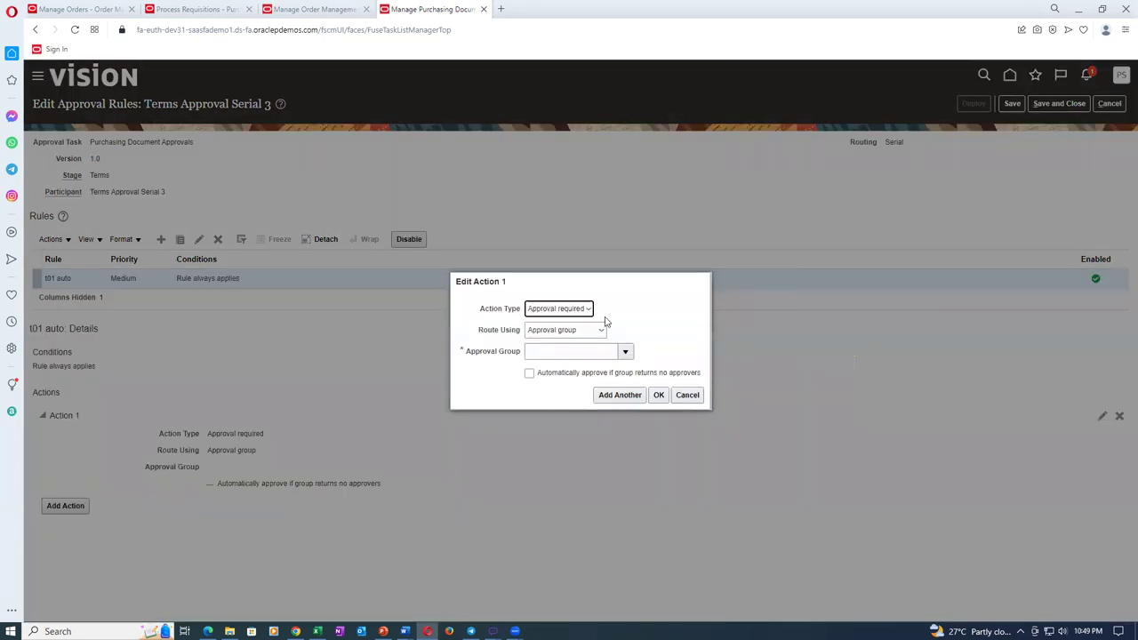
click(558, 309)
click(568, 332)
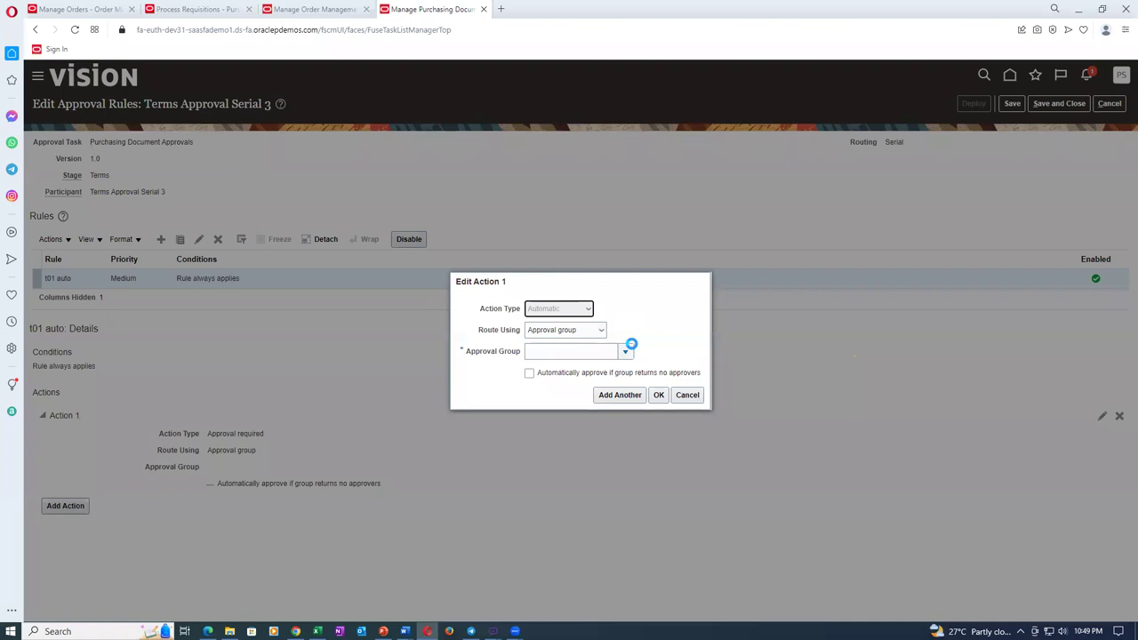
click(602, 374)
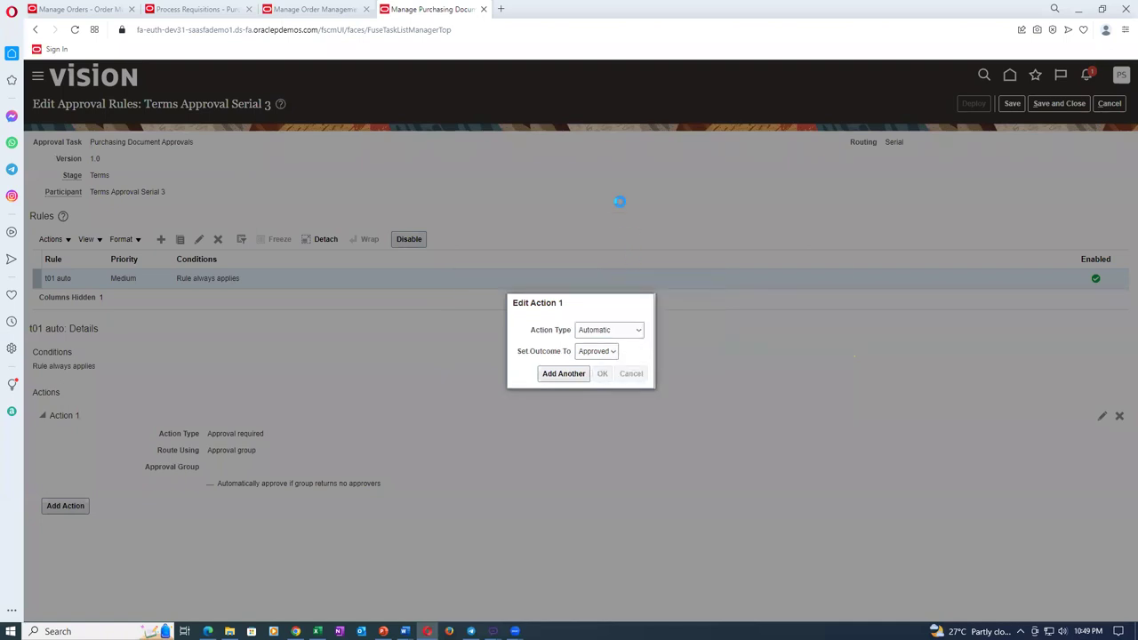
click(1014, 103)
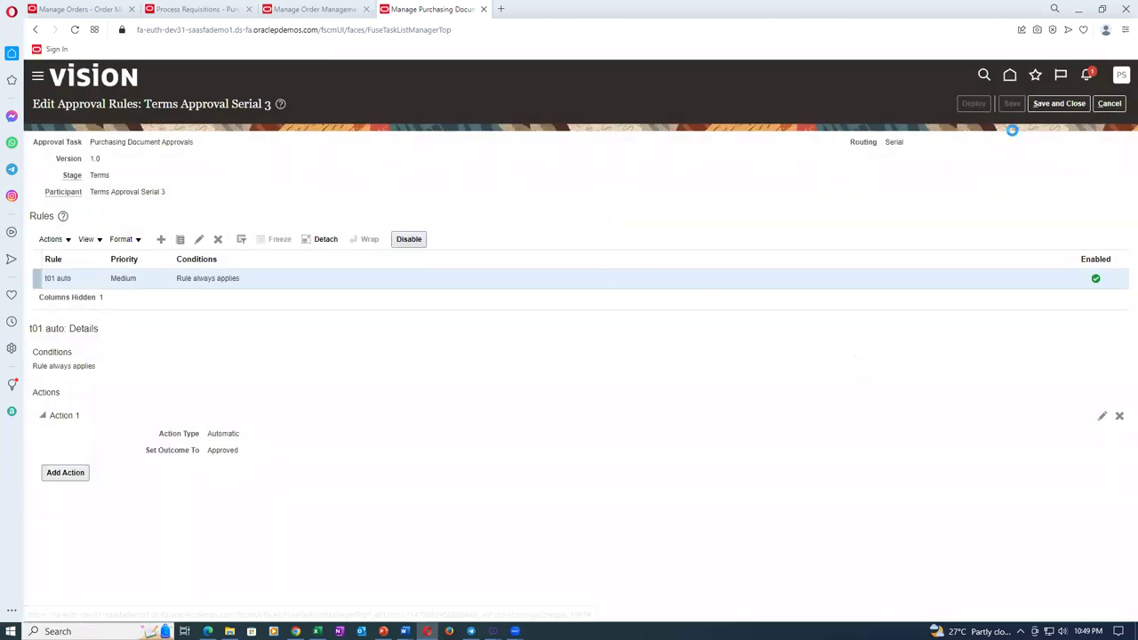
click(976, 106)
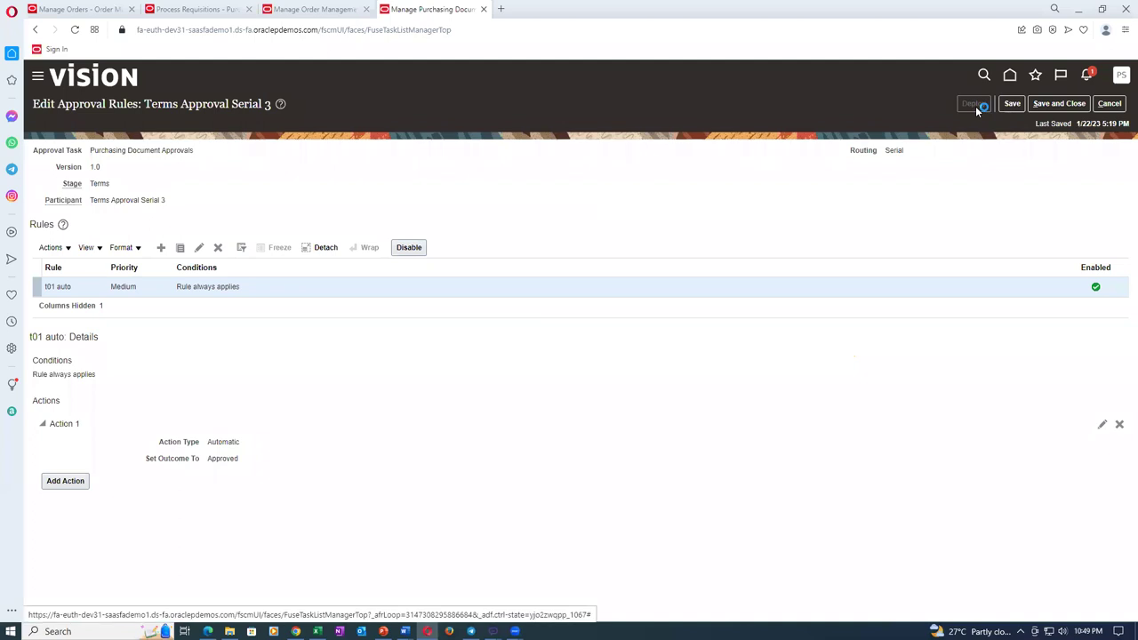
click(714, 357)
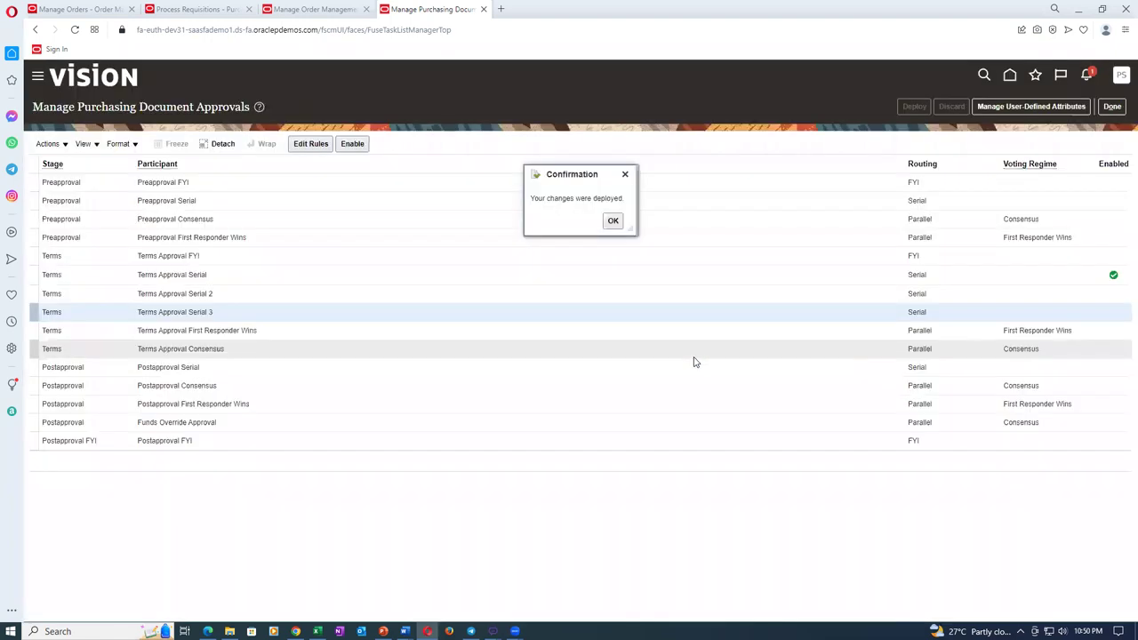
Enable Terms Approval Serial 3, disable Terms Approval Serial, and close the approvals task.
click(613, 221)
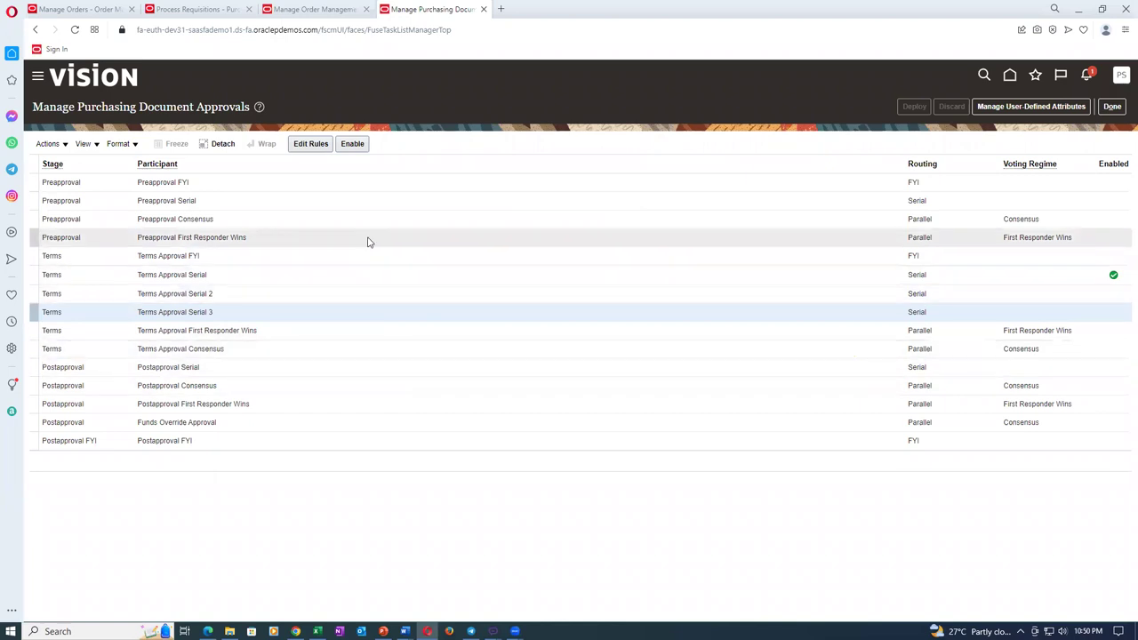
click(360, 150)
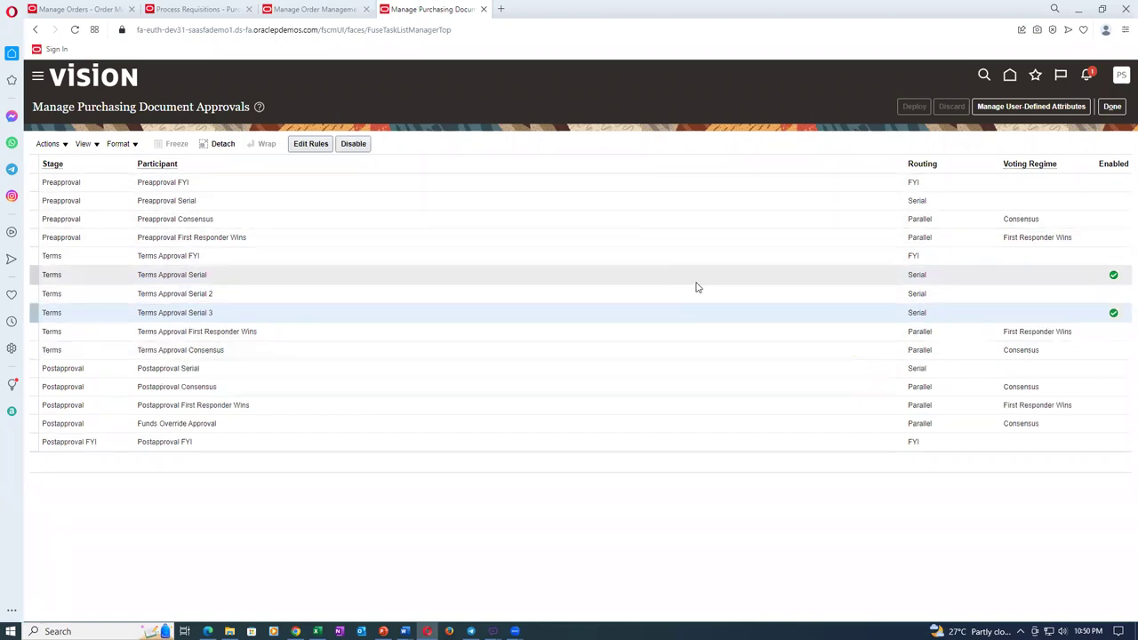
click(695, 283)
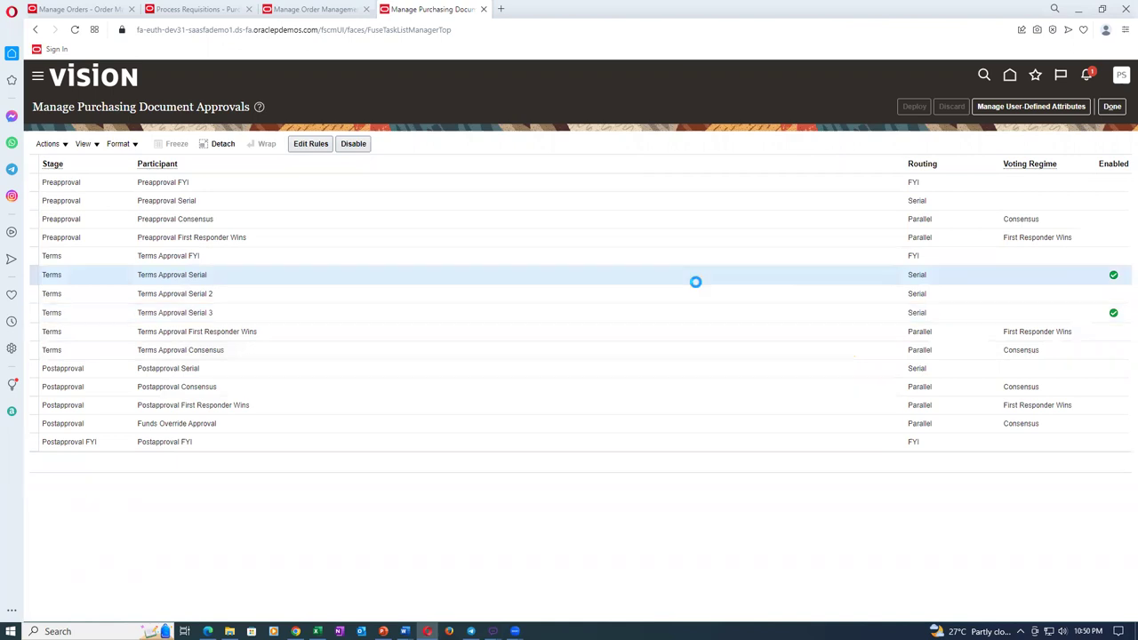
click(357, 147)
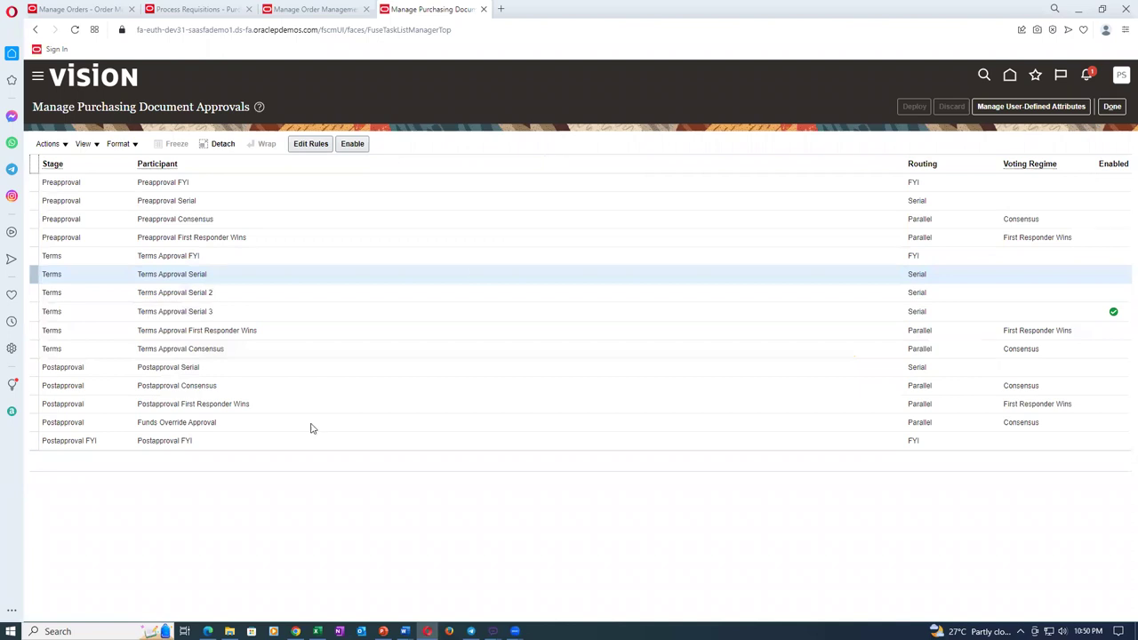
click(1117, 108)
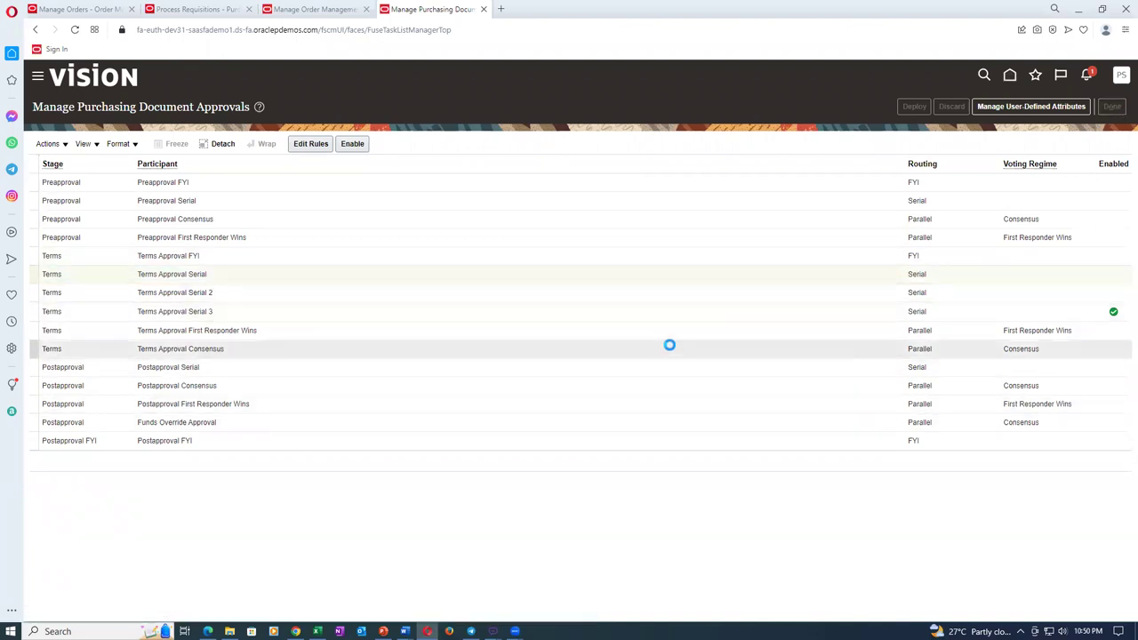
click(106, 208)
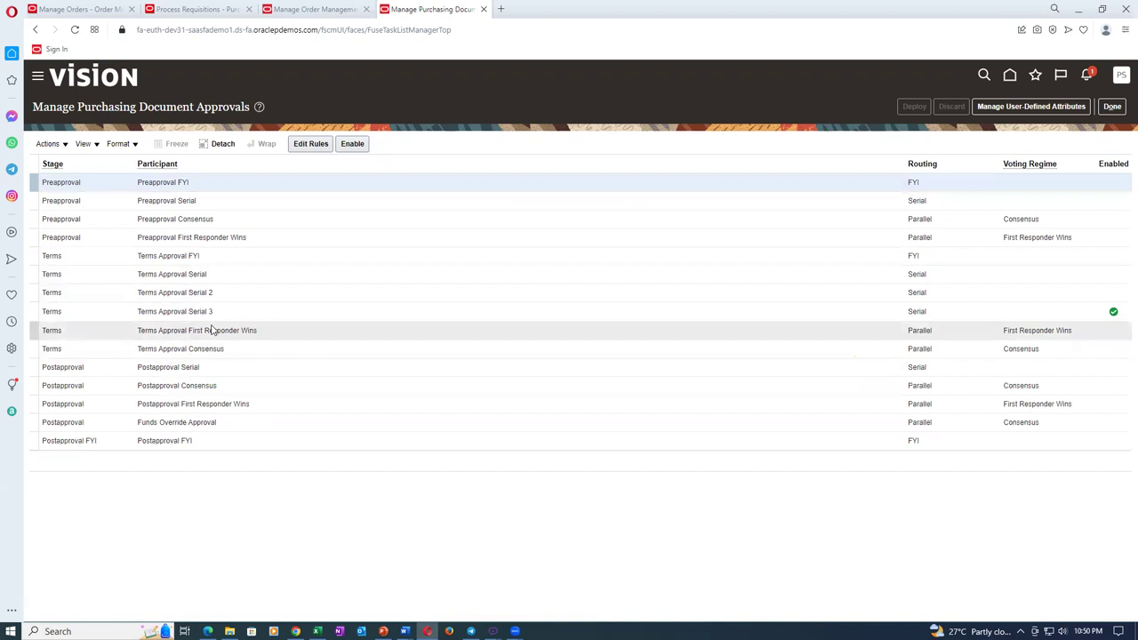
click(1112, 106)
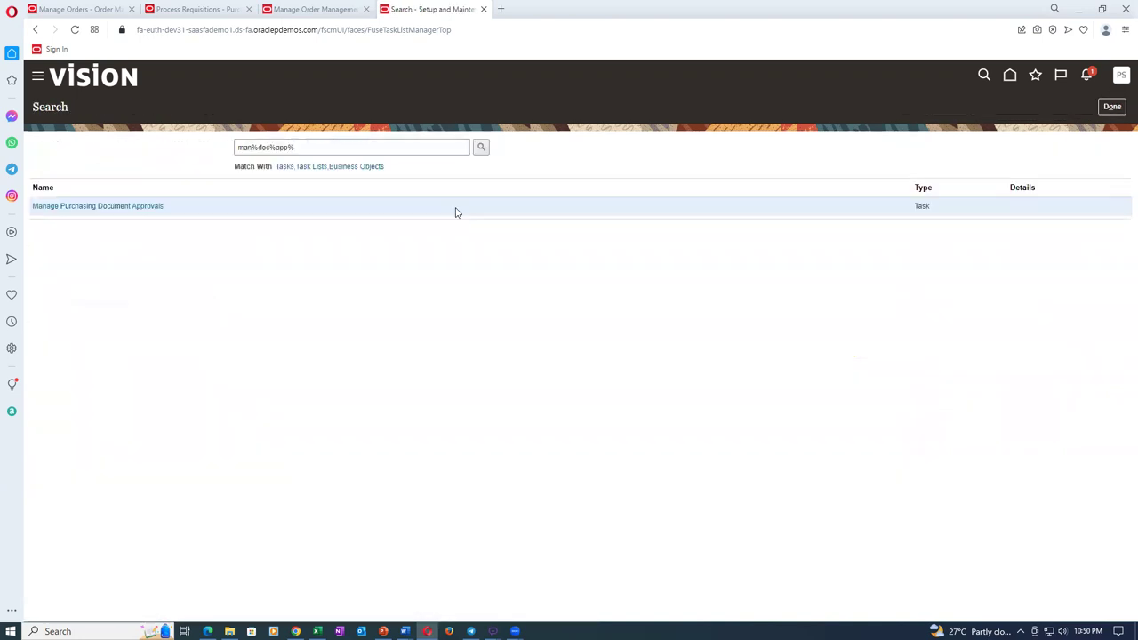
Leave the setup task search, return home, and switch to the Procurement category.
click(1112, 107)
click(1015, 79)
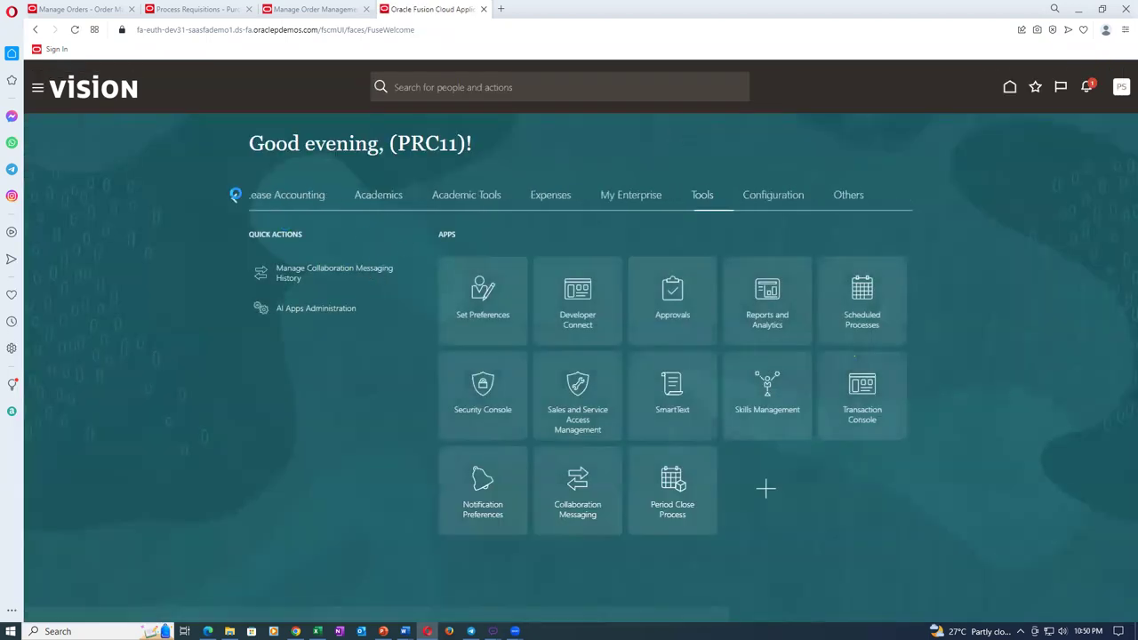
click(232, 198)
click(232, 198)
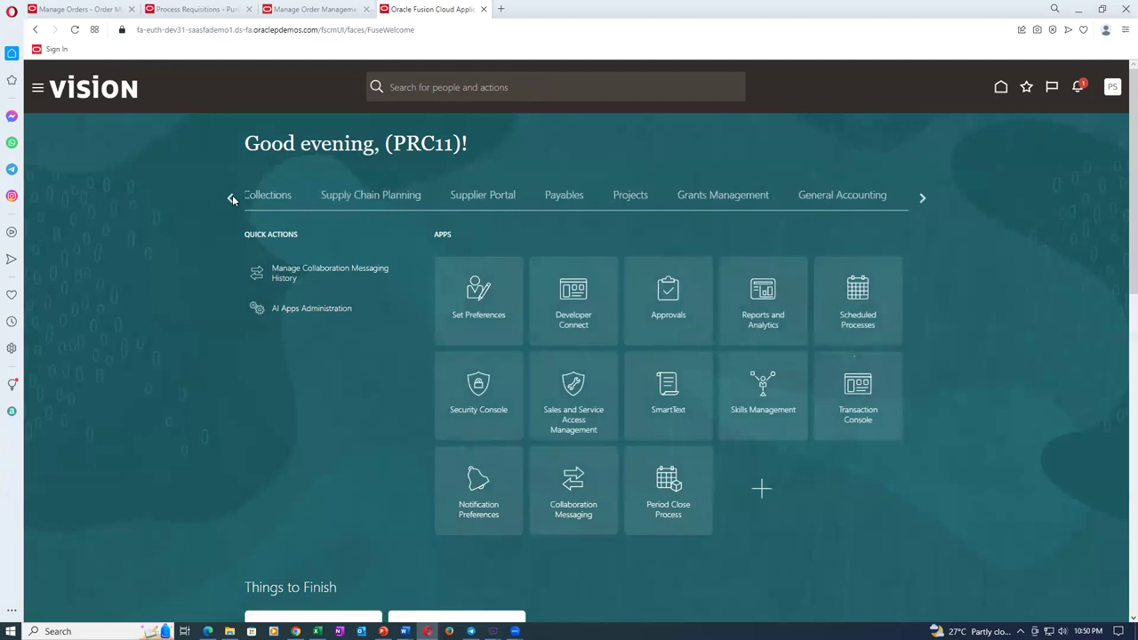
click(232, 197)
click(232, 195)
click(427, 202)
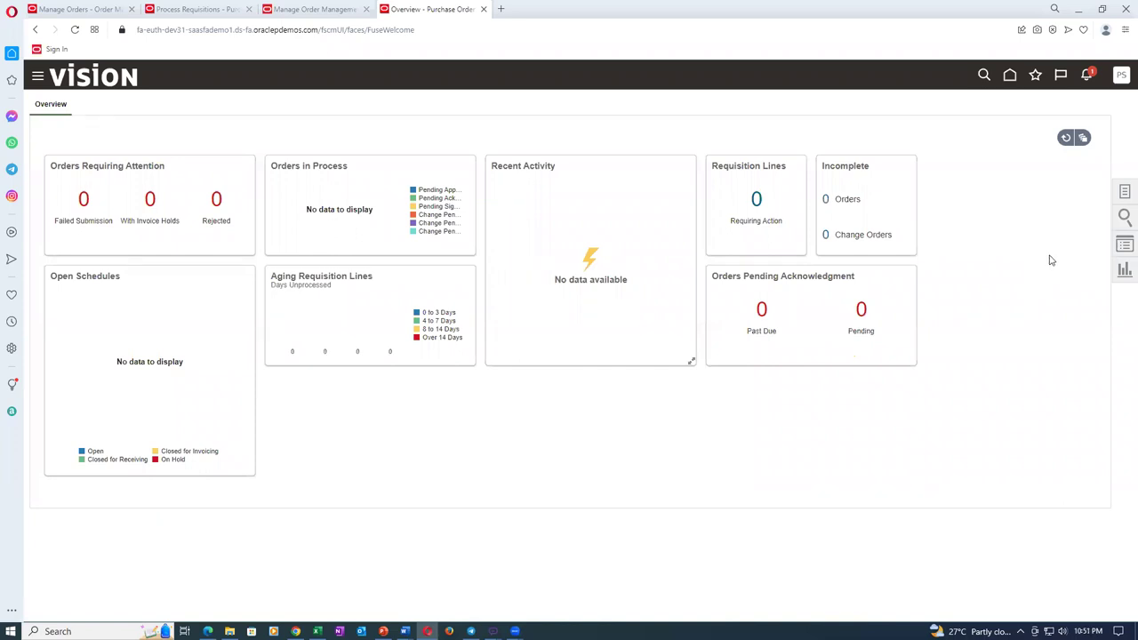
Open the purchasing task list, then move to the procurement manager's browser session.
click(1124, 193)
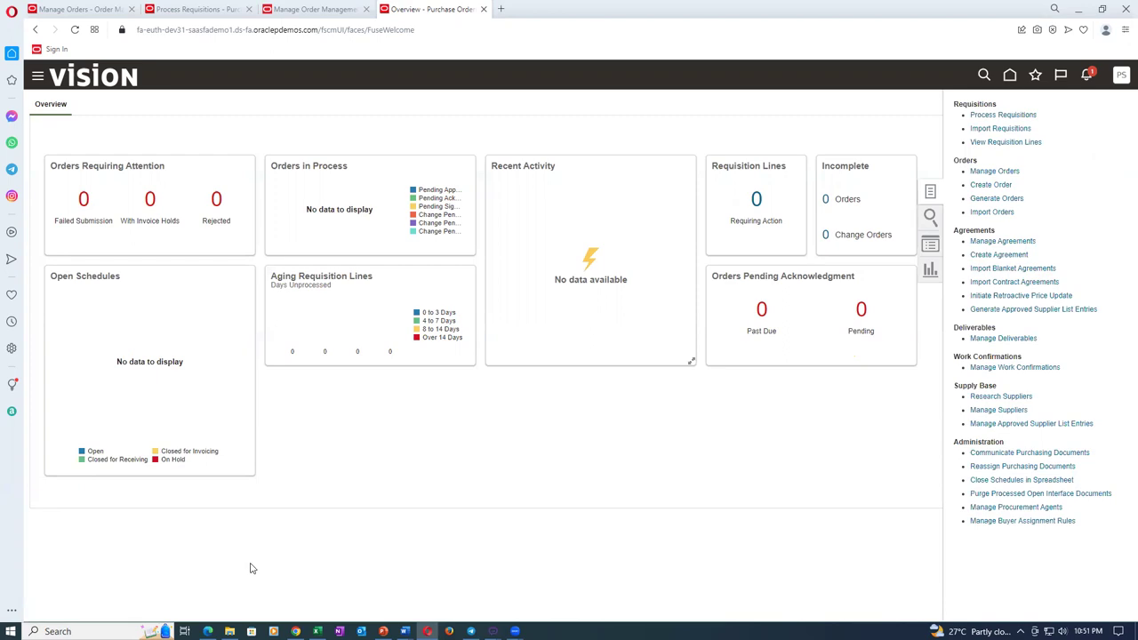
click(207, 631)
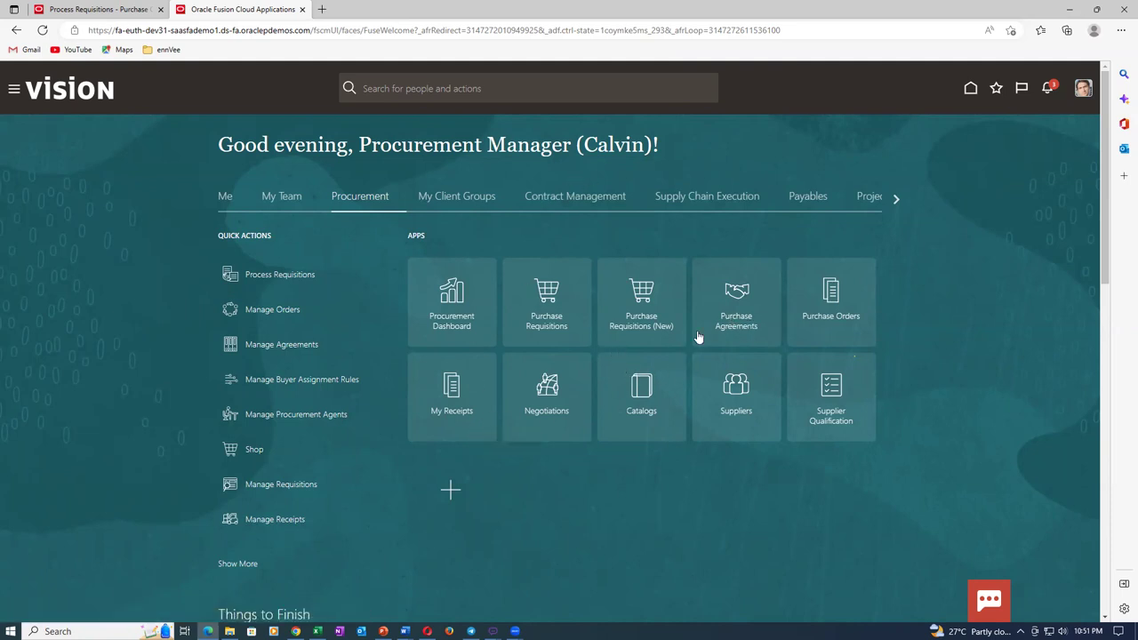
Open the Purchase Orders work area and launch Process Requisitions from its task list.
click(863, 318)
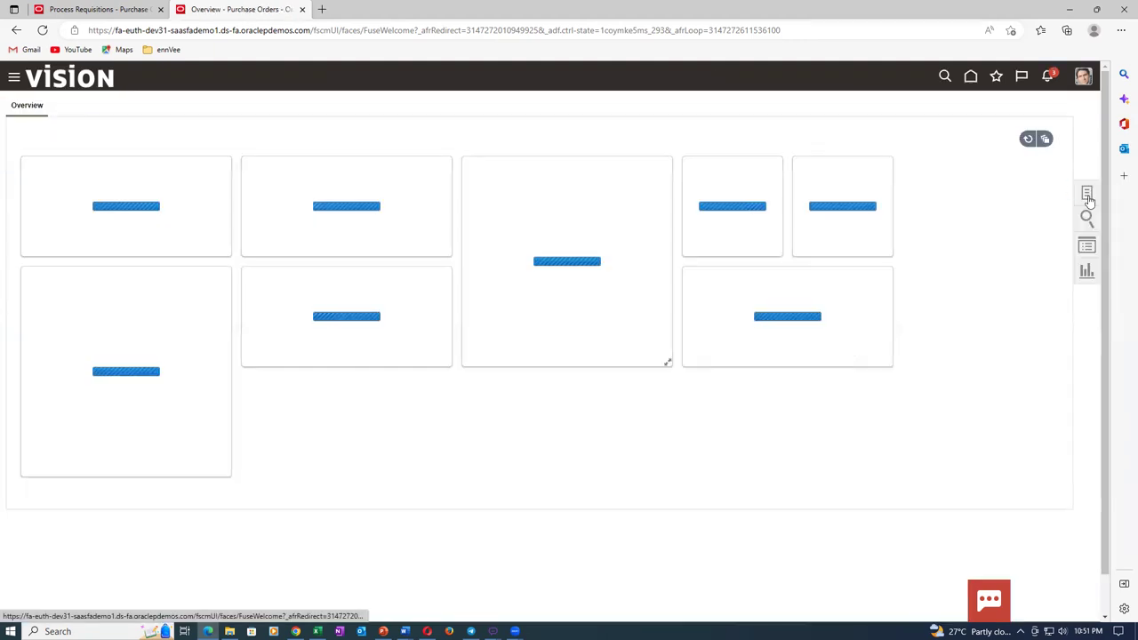
click(1087, 194)
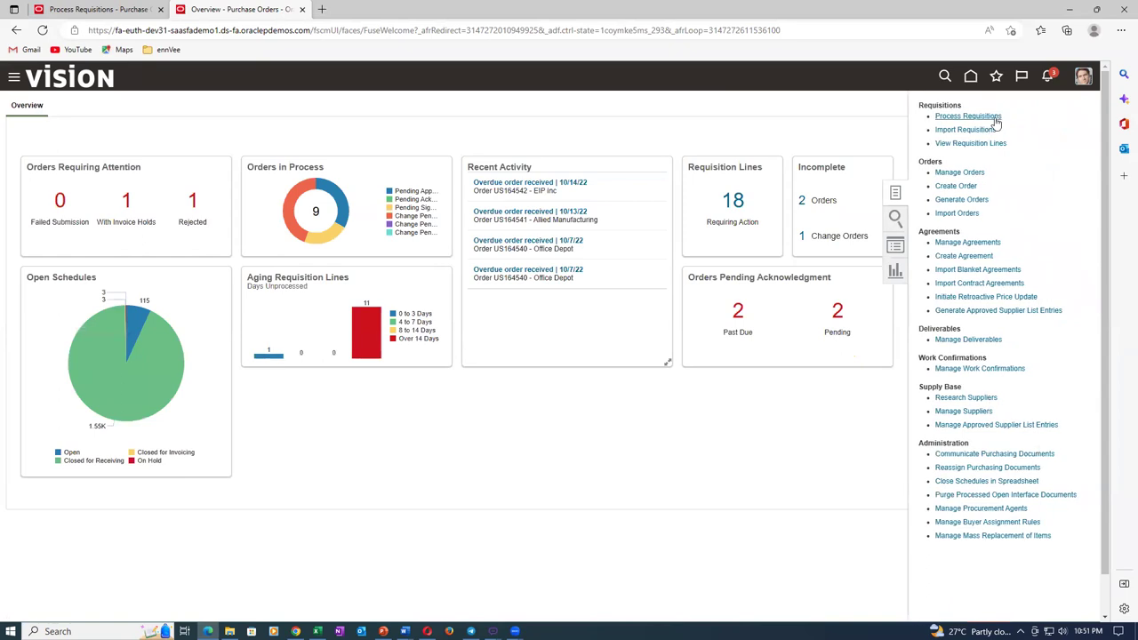
click(995, 118)
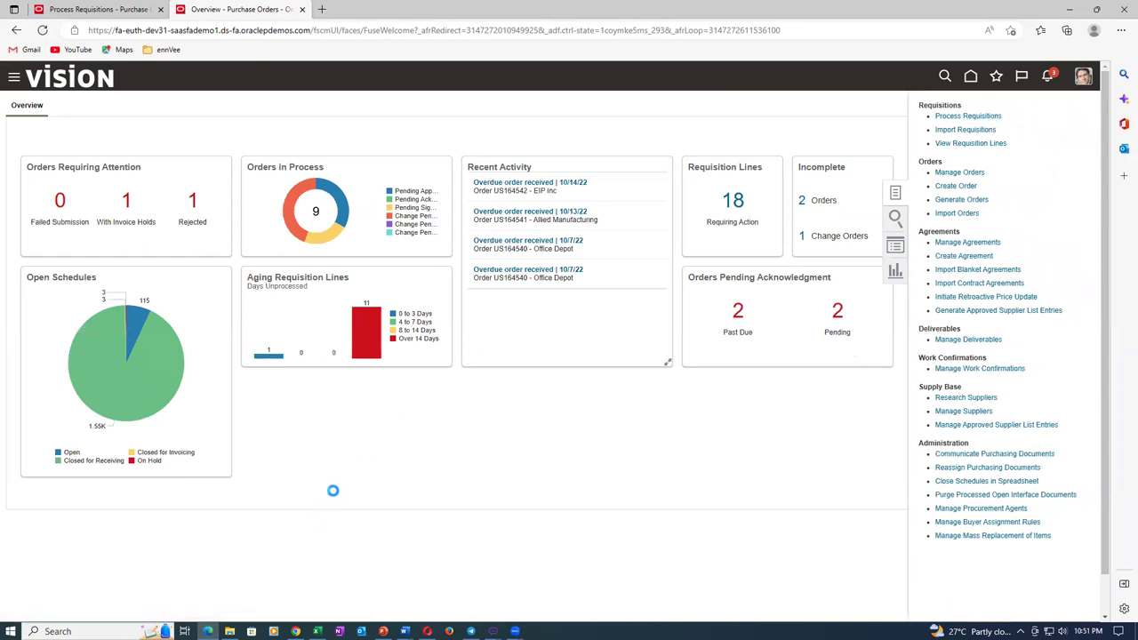
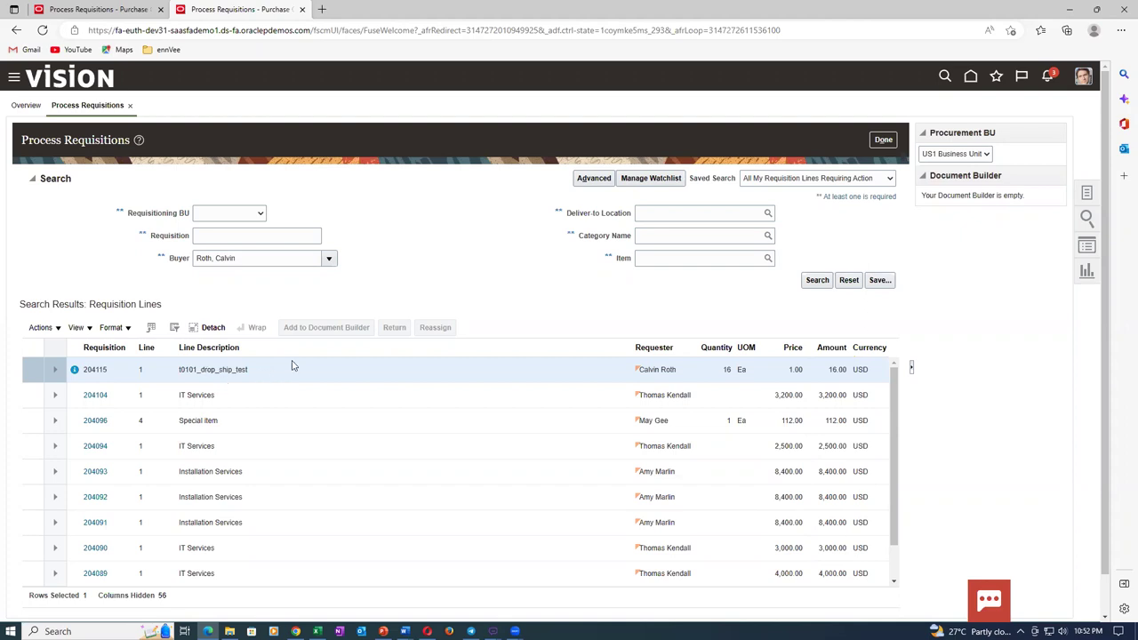
Duplicate the Process Requisitions browser tab and bring the Opera window's Purchase Orders overview forward.
right_click(257, 9)
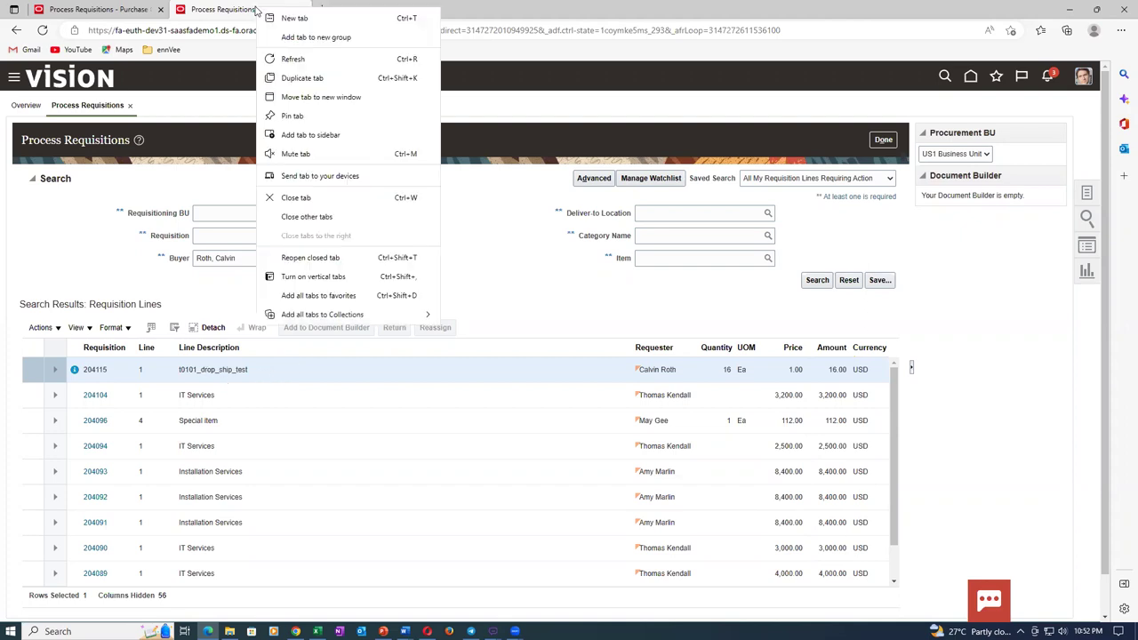
click(286, 79)
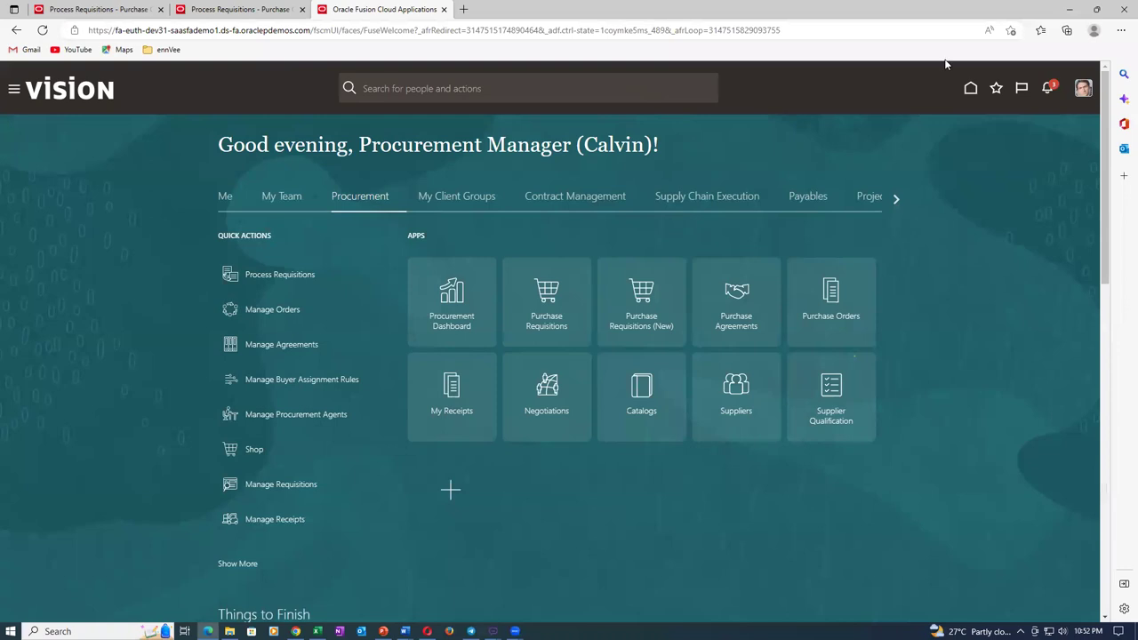
click(1084, 86)
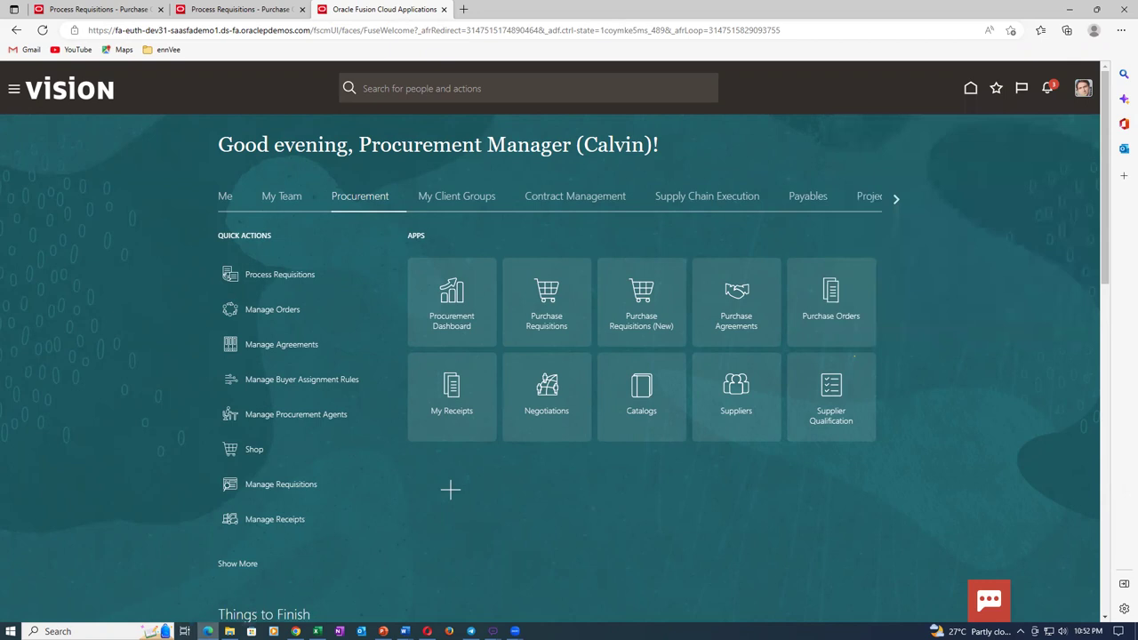
click(427, 632)
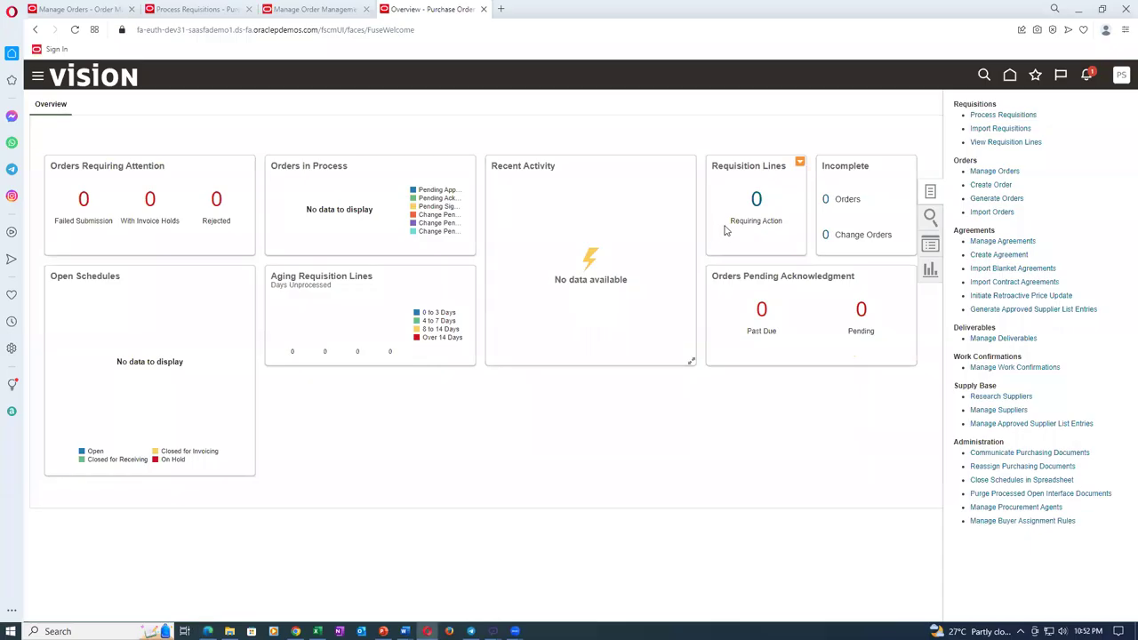
Go to the Setup and Maintenance offerings list and show the Procurement offering's details.
click(953, 124)
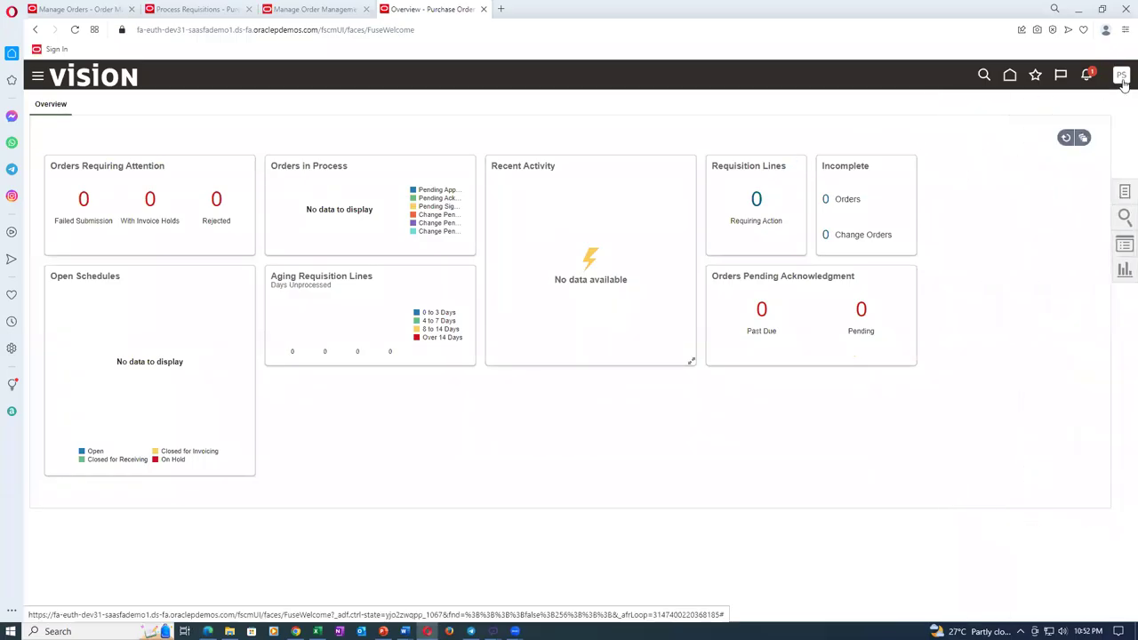
click(1122, 78)
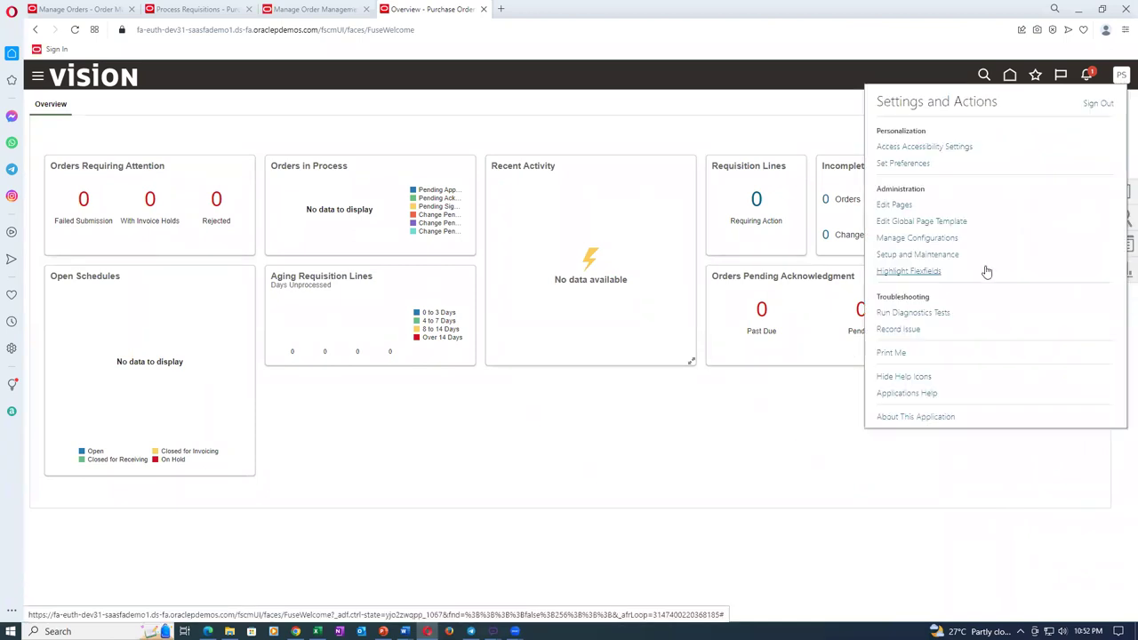
click(928, 254)
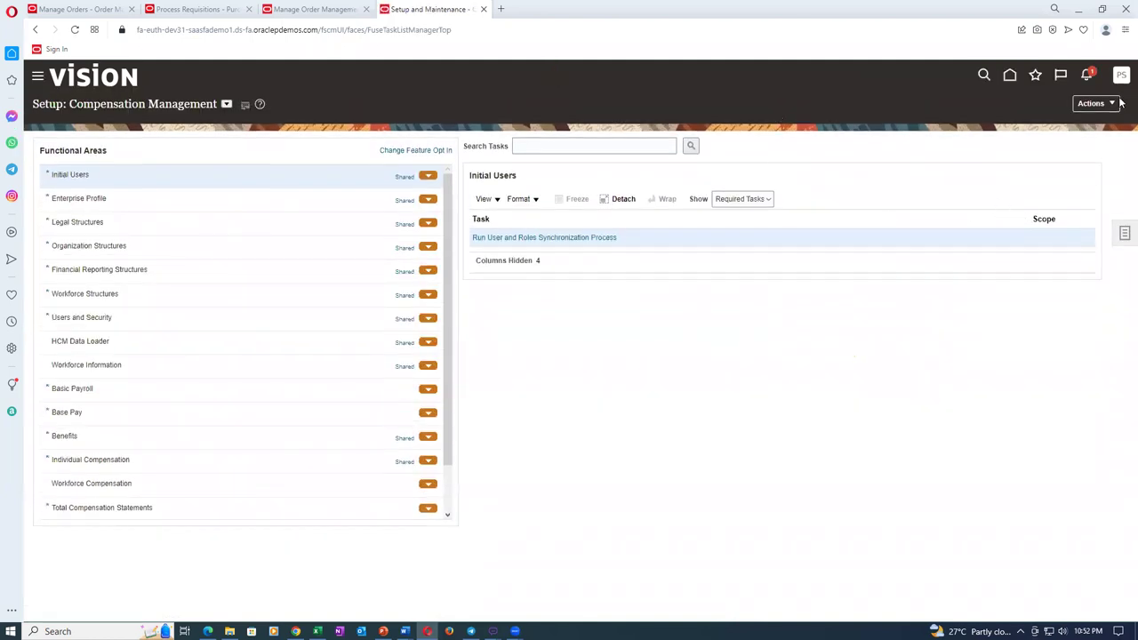
click(1094, 104)
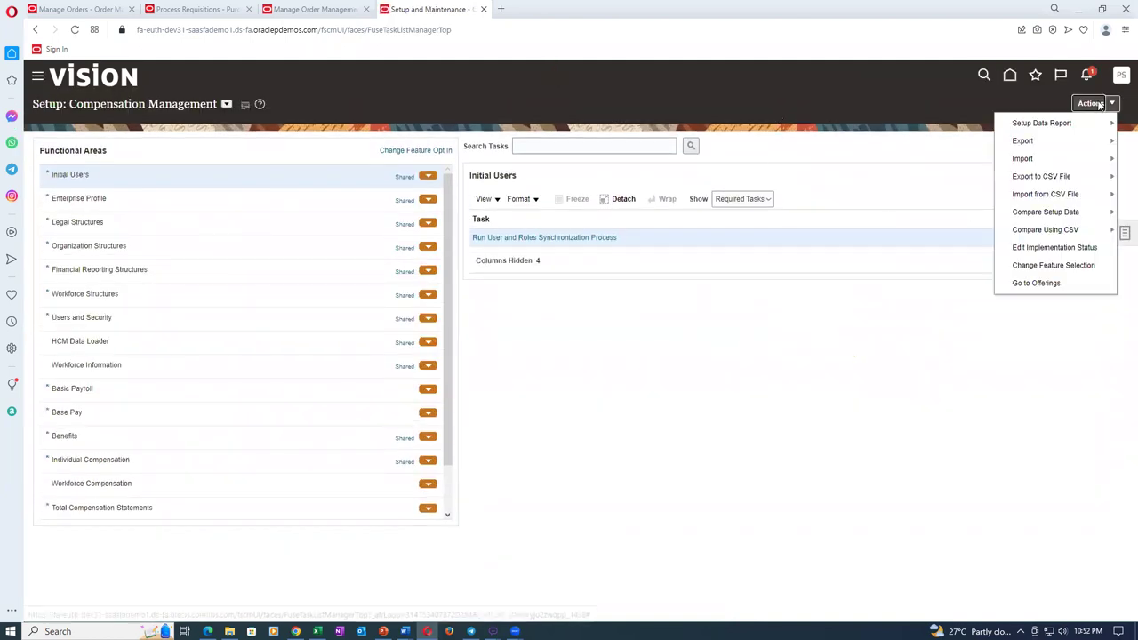
click(1057, 283)
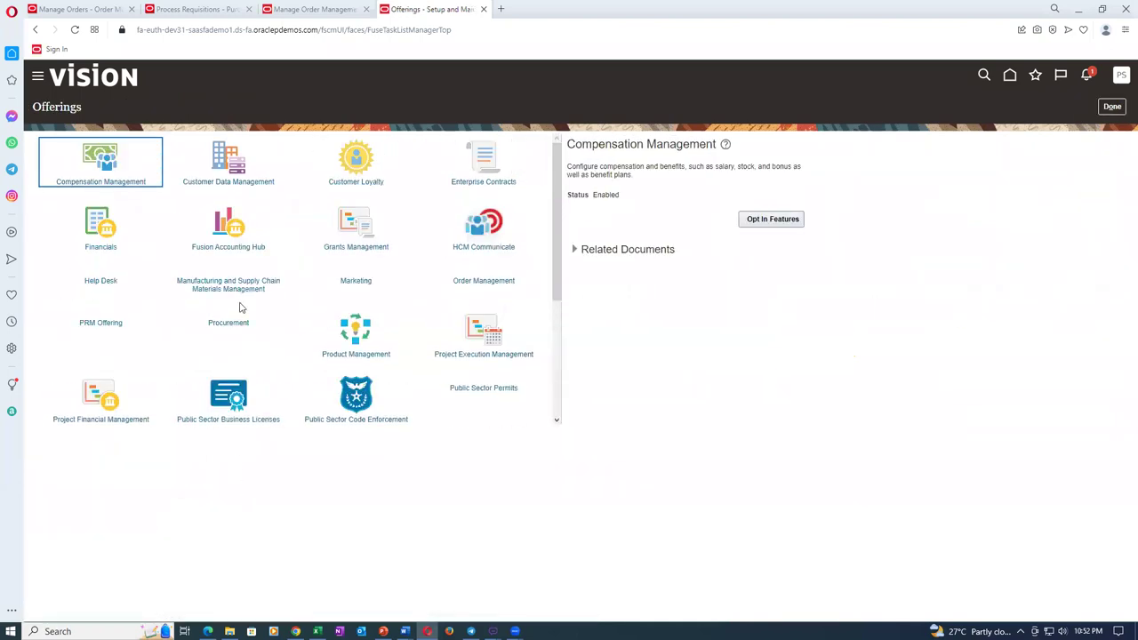
click(235, 351)
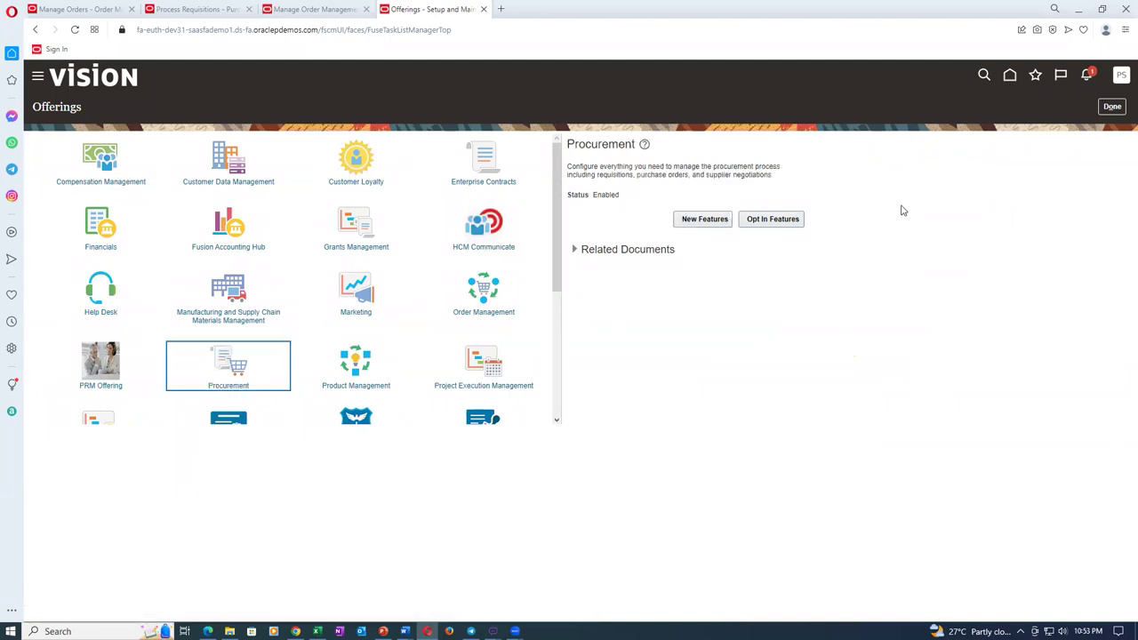
Save the Purchasing opt-in features with Consolidate Online Requisitions into Fewer Purchase Orders left unchecked.
click(769, 222)
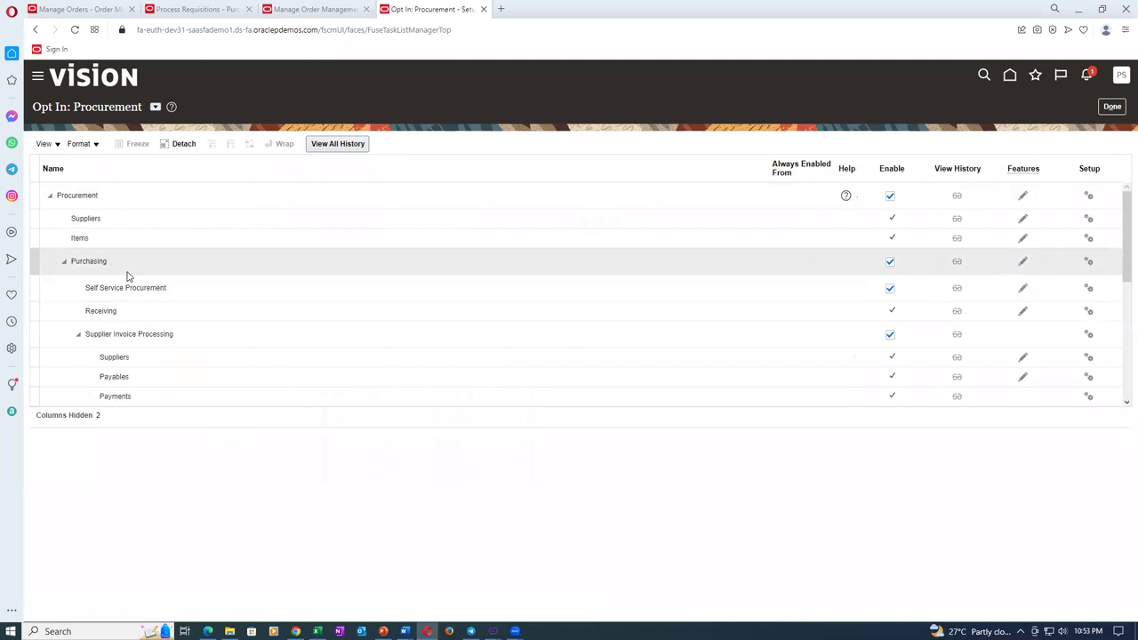
click(1023, 262)
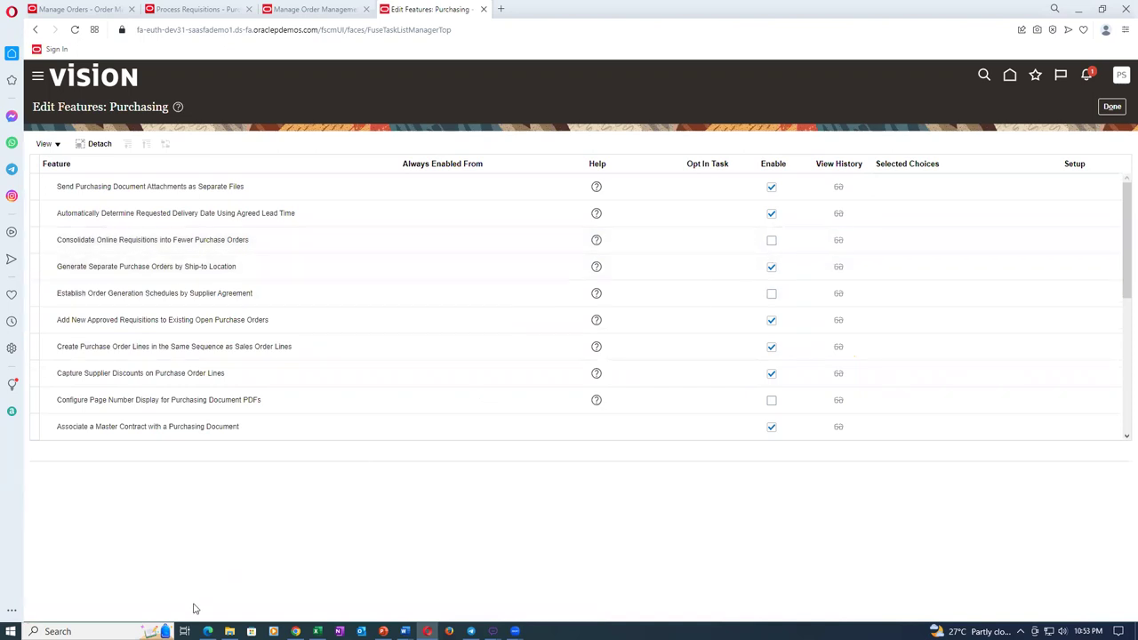
click(207, 631)
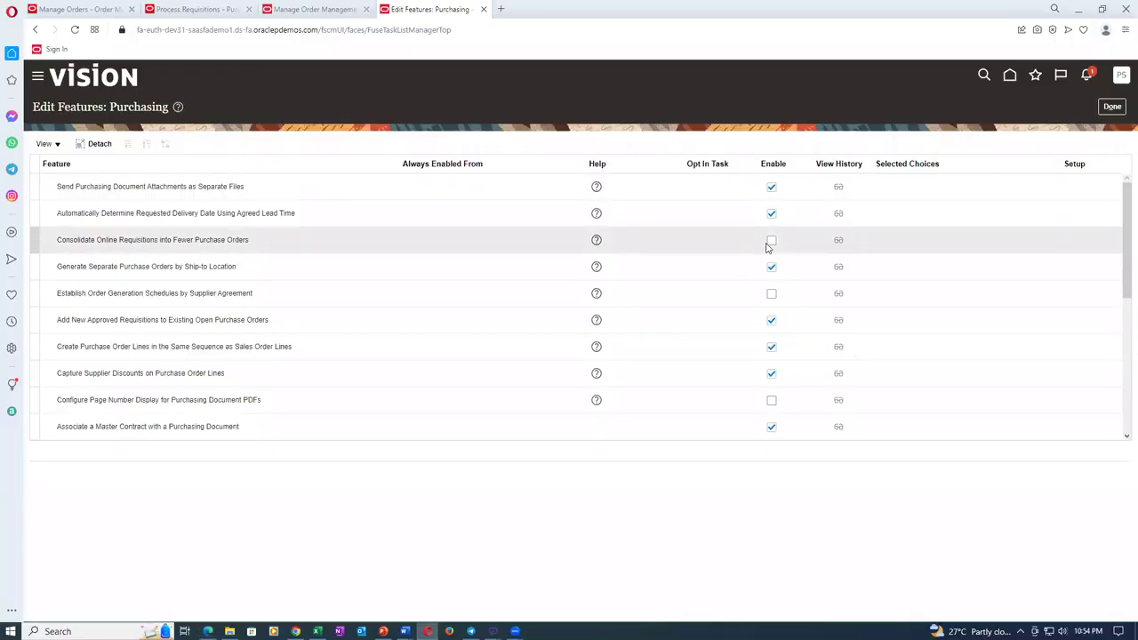
click(771, 246)
click(1113, 107)
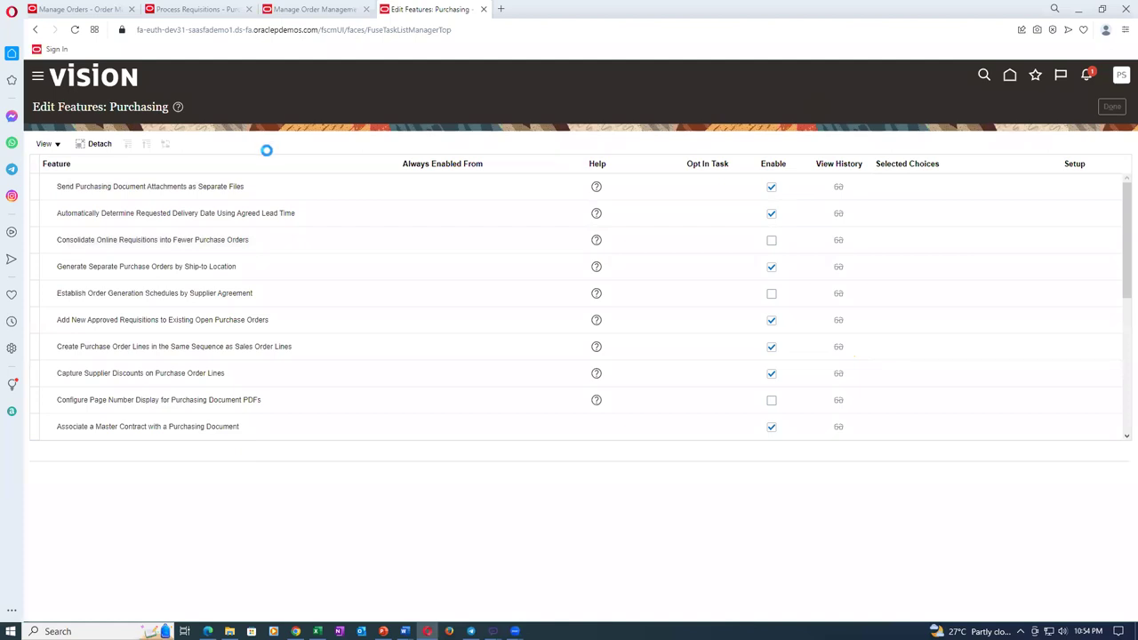
click(208, 631)
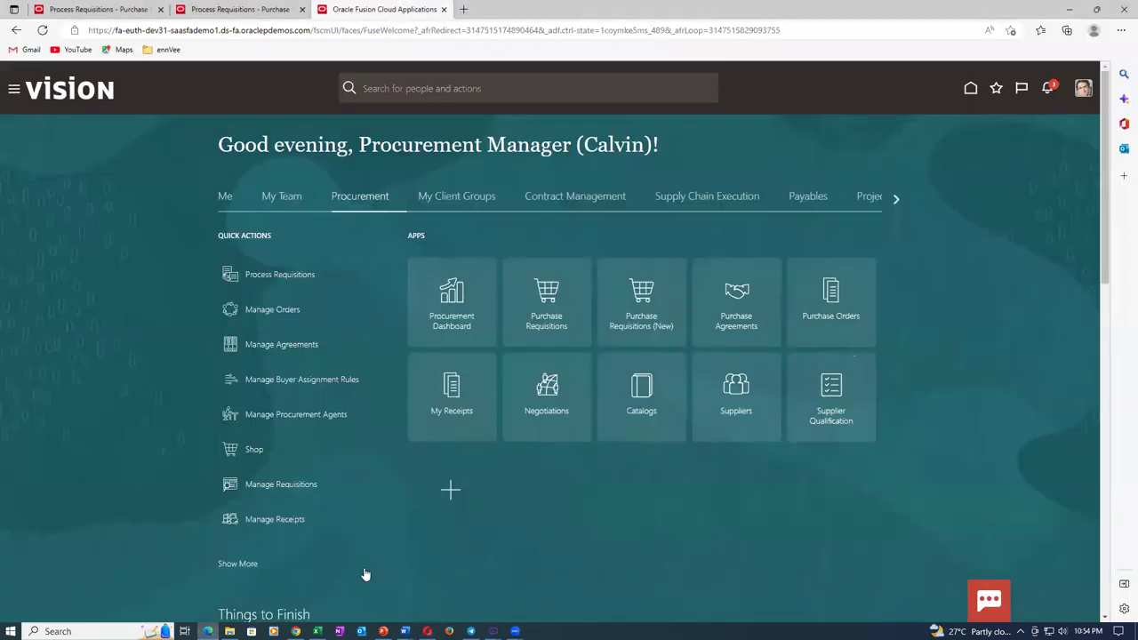
Open Process Requisitions from the Purchase Orders work area's Tasks panel.
click(850, 331)
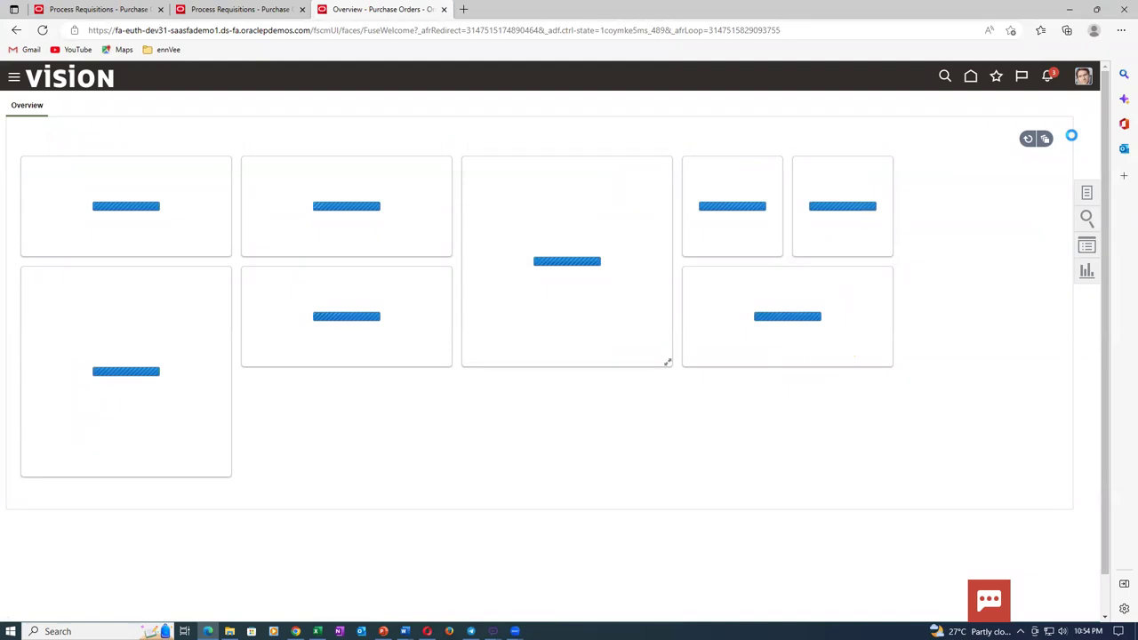
click(1087, 192)
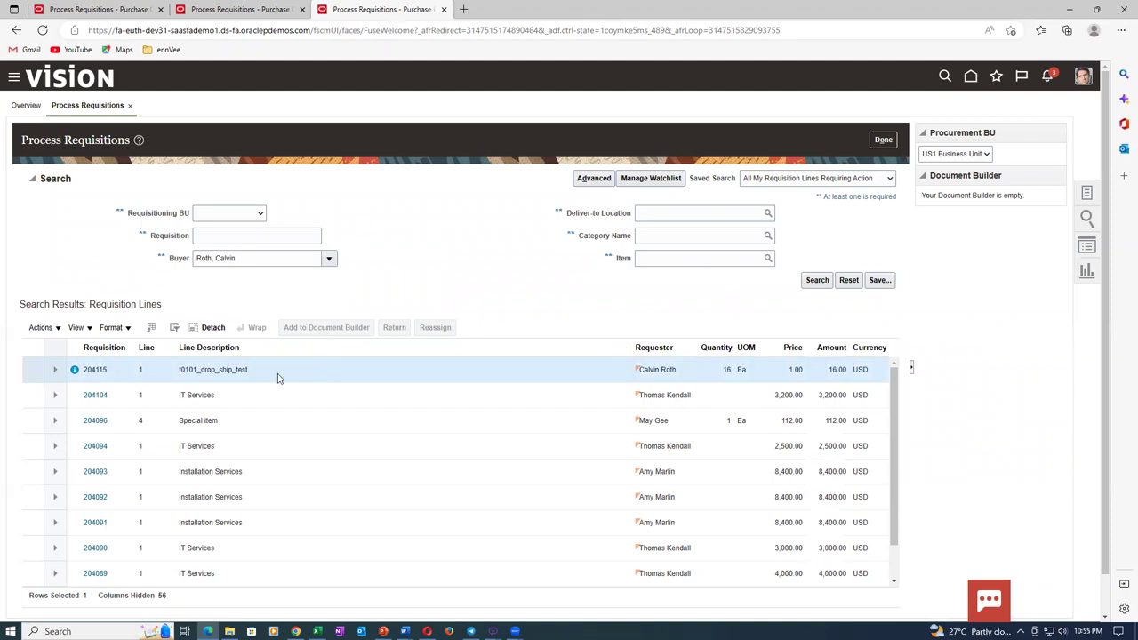
Search Process Requisitions for requisition 204115 with the Buyer filter cleared.
click(211, 239)
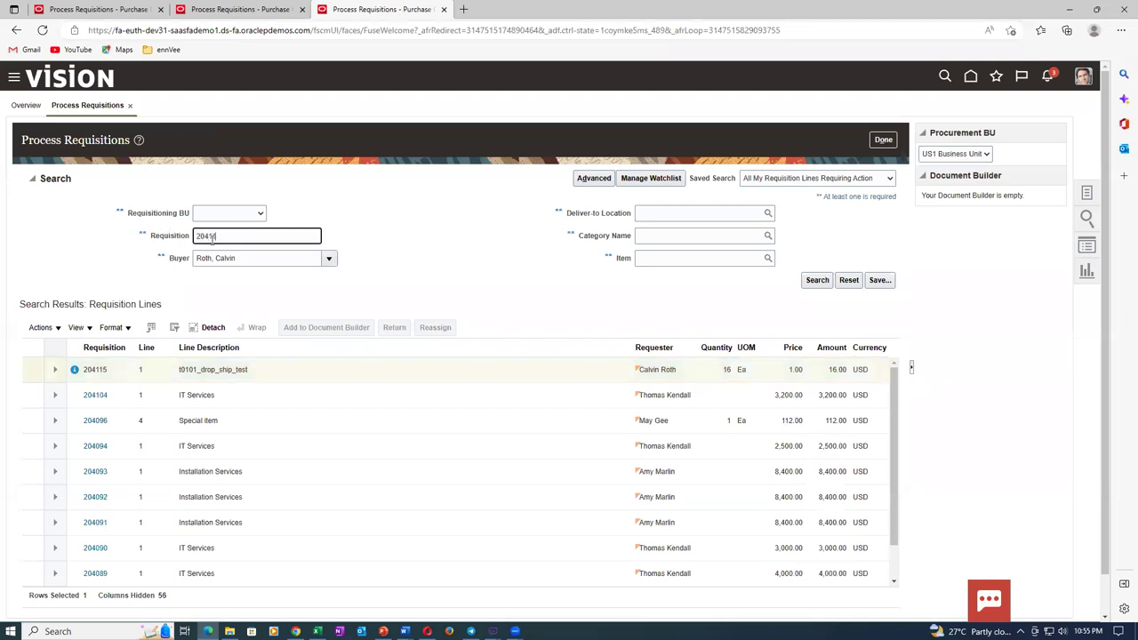
text(204115)
key(Tab)
key(Home)
key(Delete)
key(Delete)
key(Delete)
key(Delete)
key(Delete)
key(Delete)
key(Delete)
key(Delete)
key(Delete)
key(Delete)
key(Delete)
key(Delete)
click(818, 280)
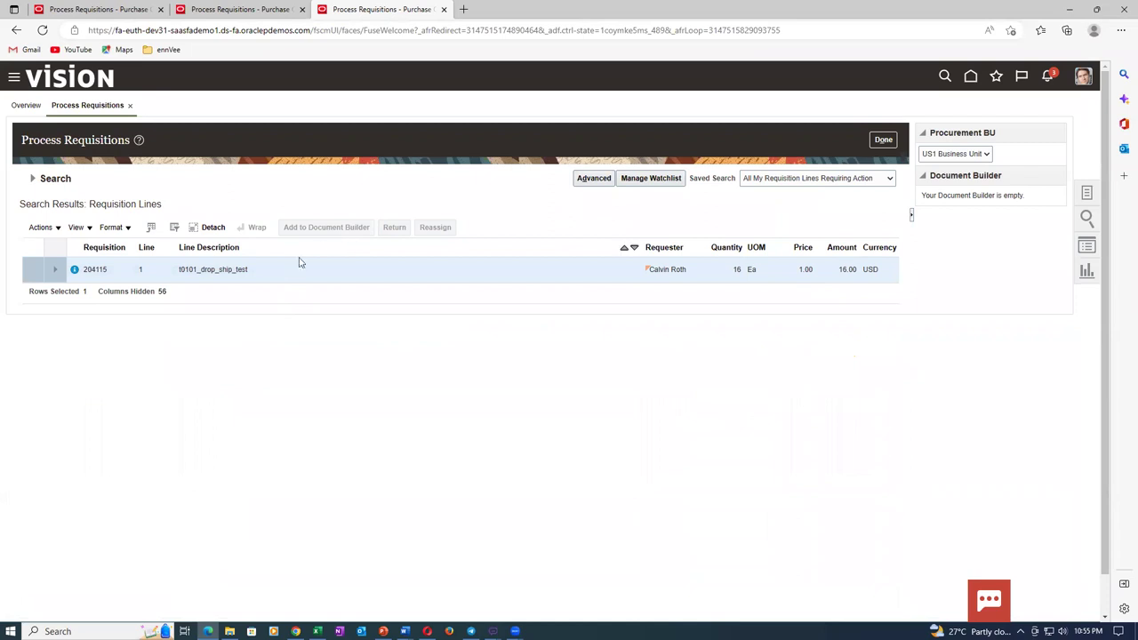
Check the line's message confirming goods ship to a third party, then close Process Requisitions.
click(55, 269)
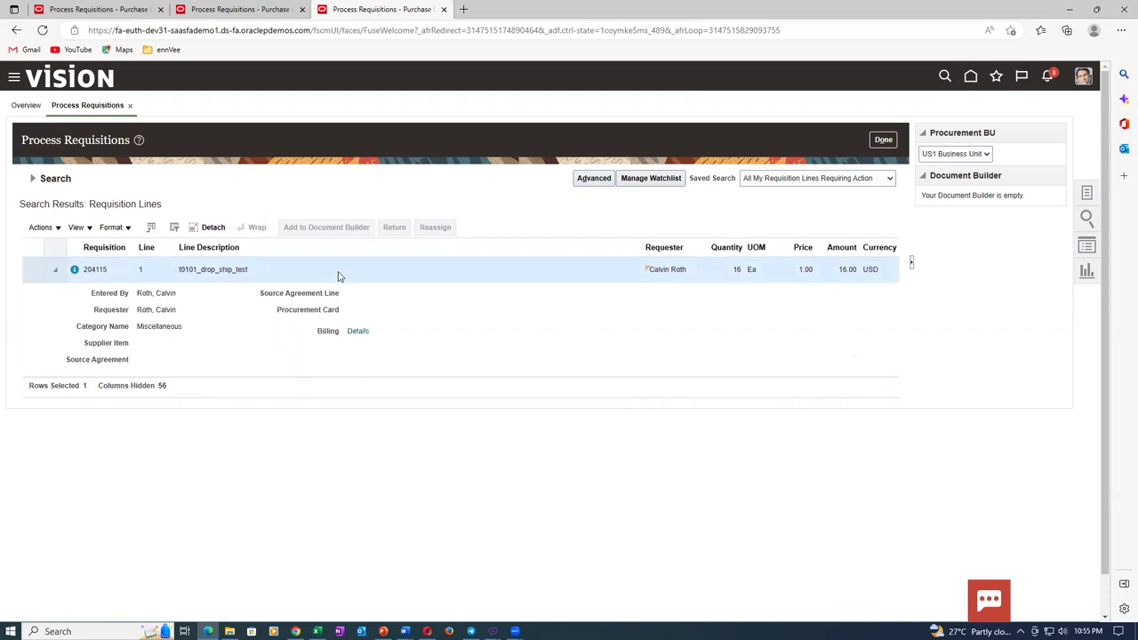
click(75, 269)
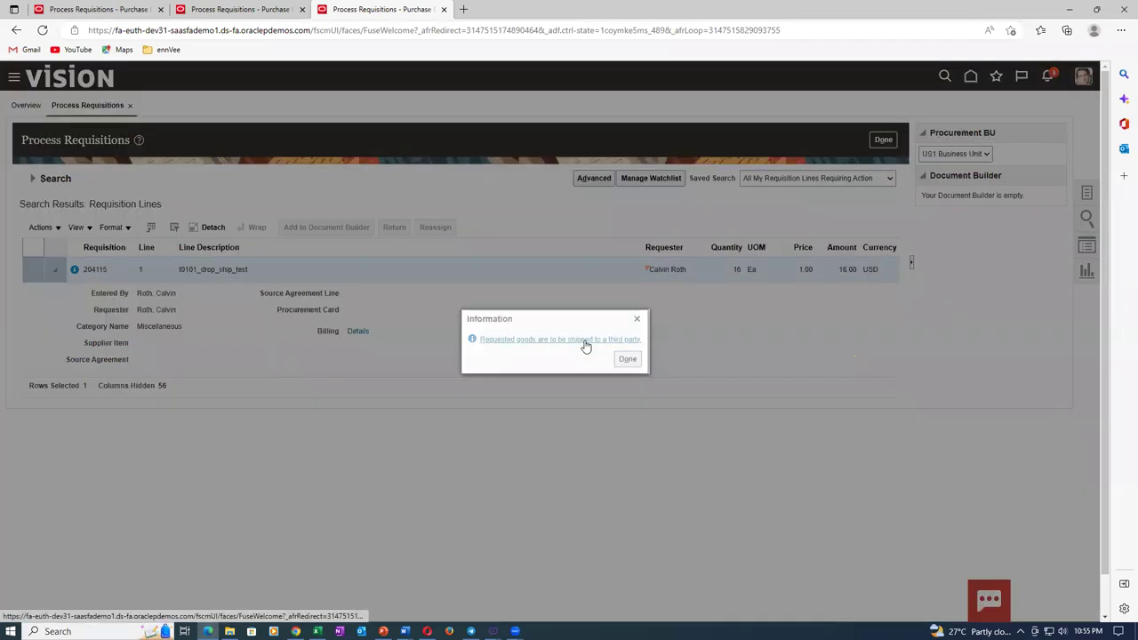
click(626, 360)
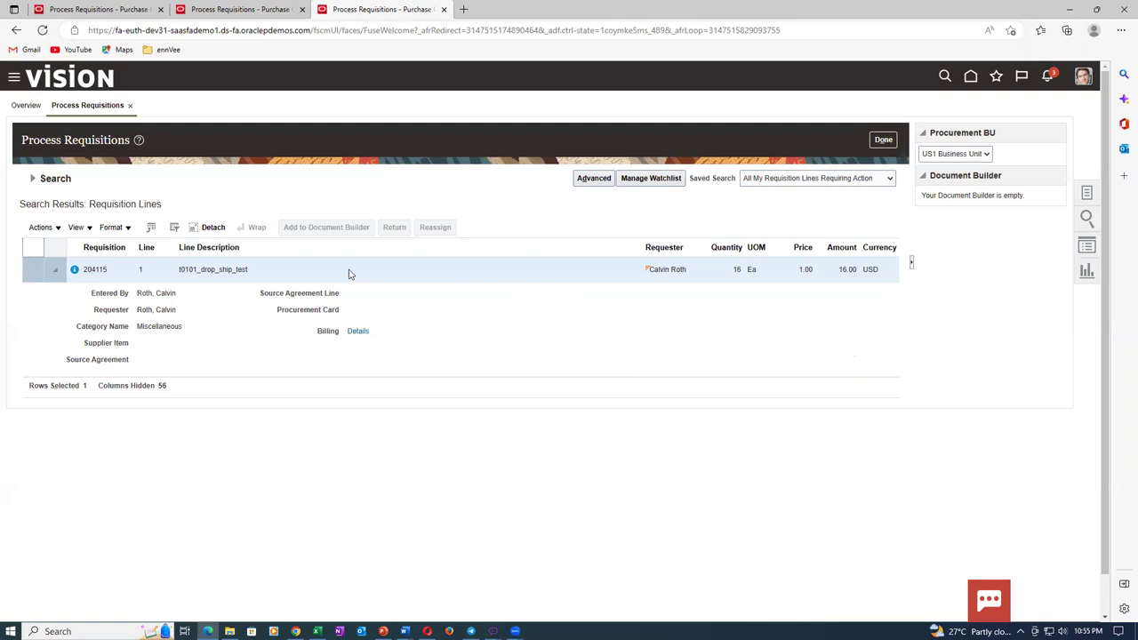
click(891, 143)
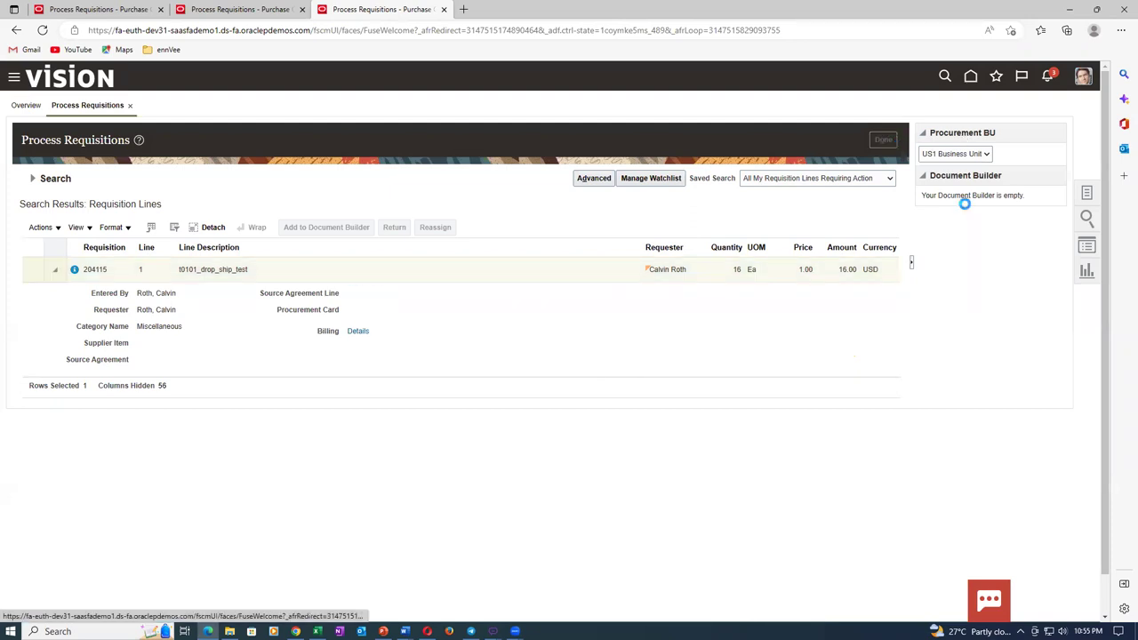
Search Manage Orders for requisition 204115 without a Buyer filter, finding no orders.
click(1086, 195)
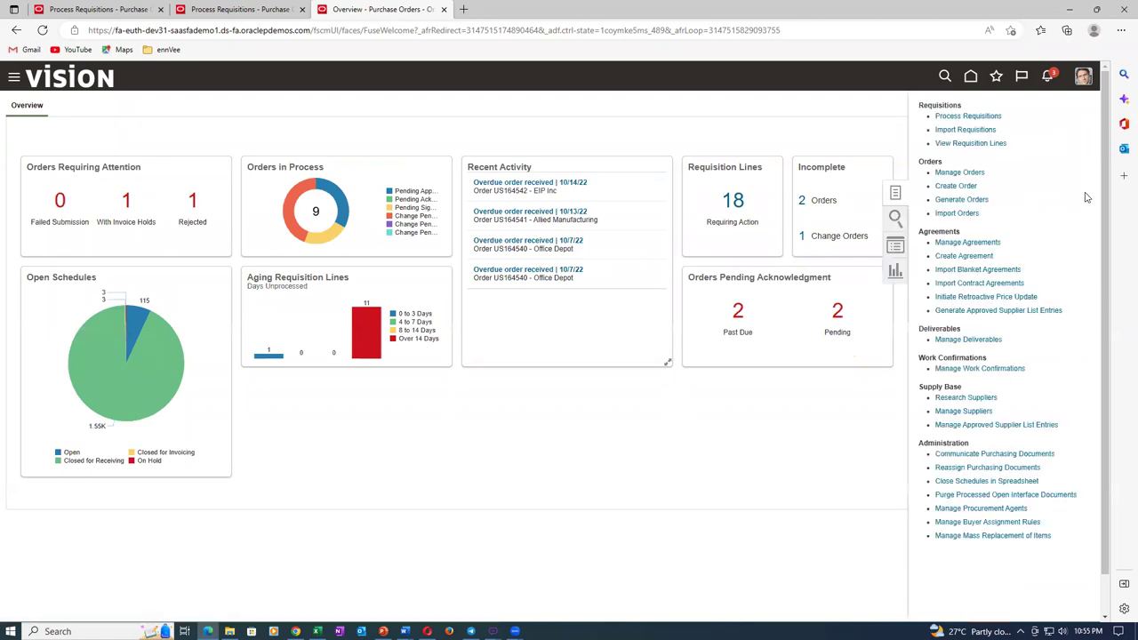
click(959, 172)
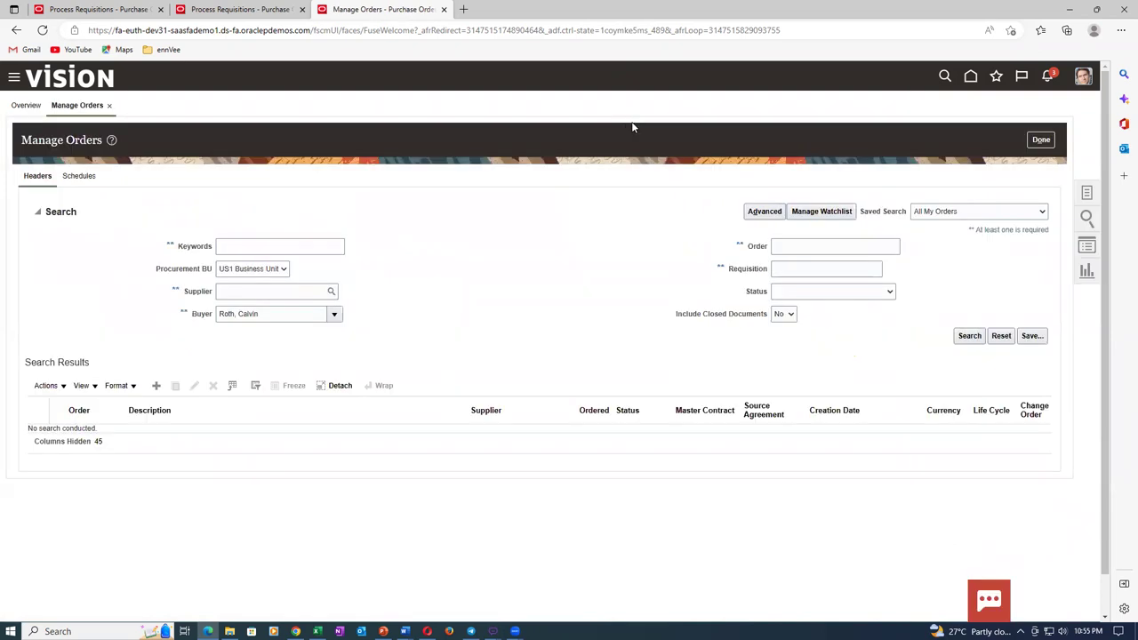
click(788, 267)
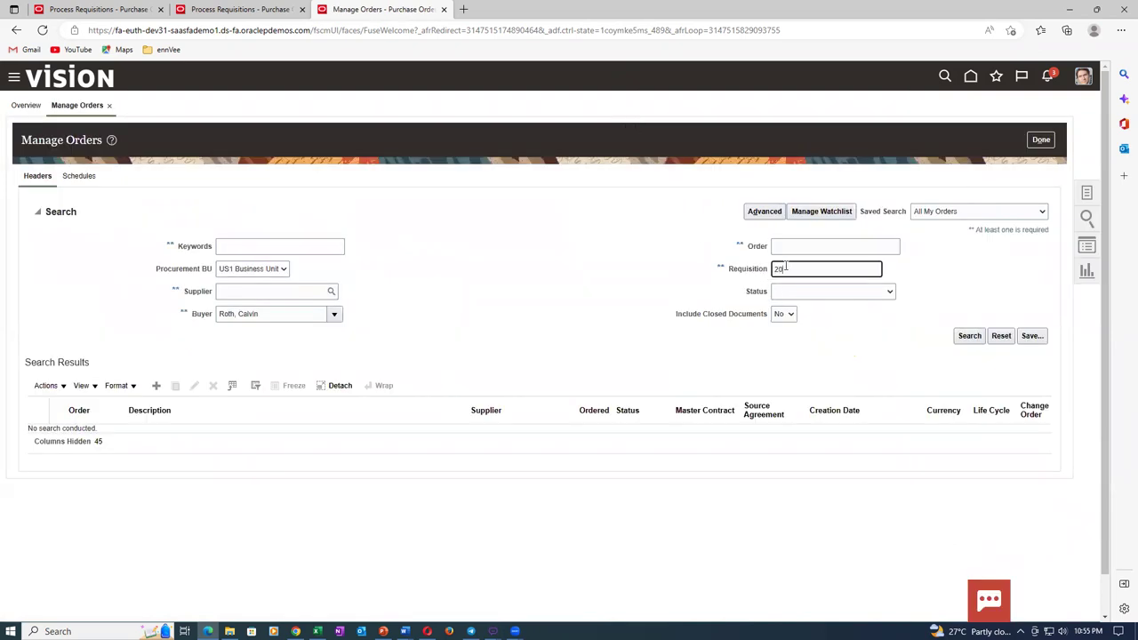
key(Tab)
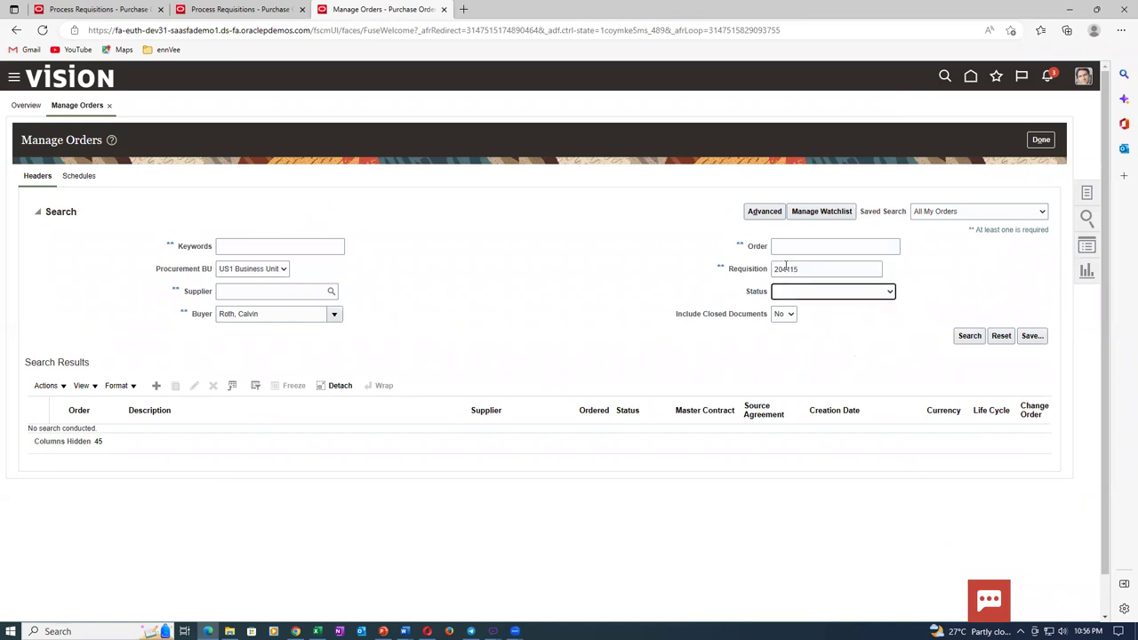
drag(294, 314, 91, 355)
key(BackSpace)
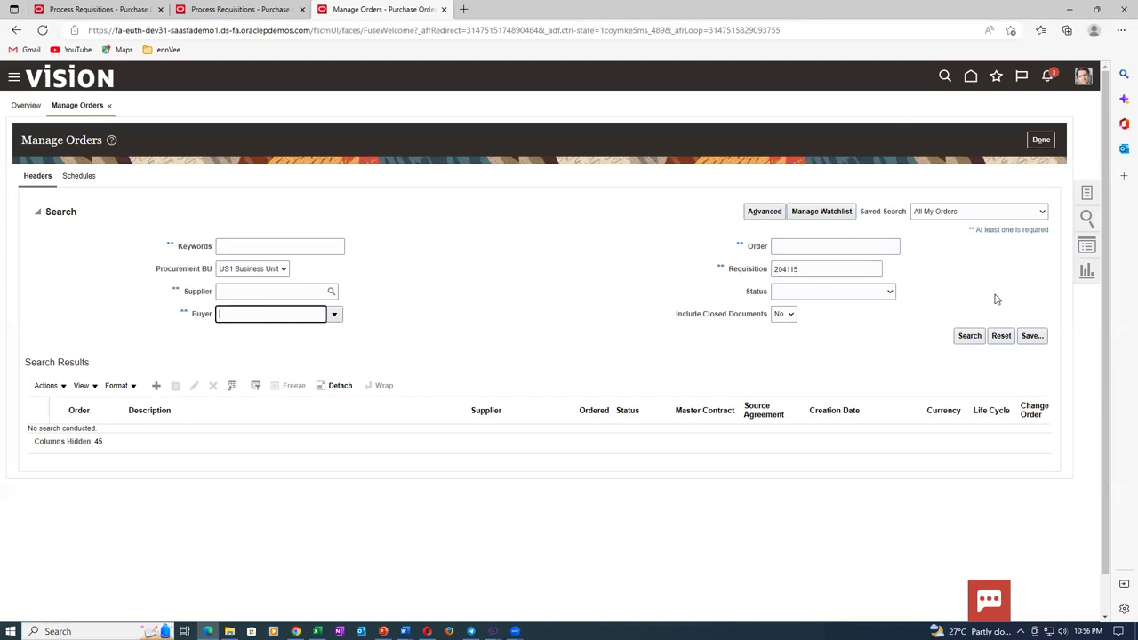
click(962, 341)
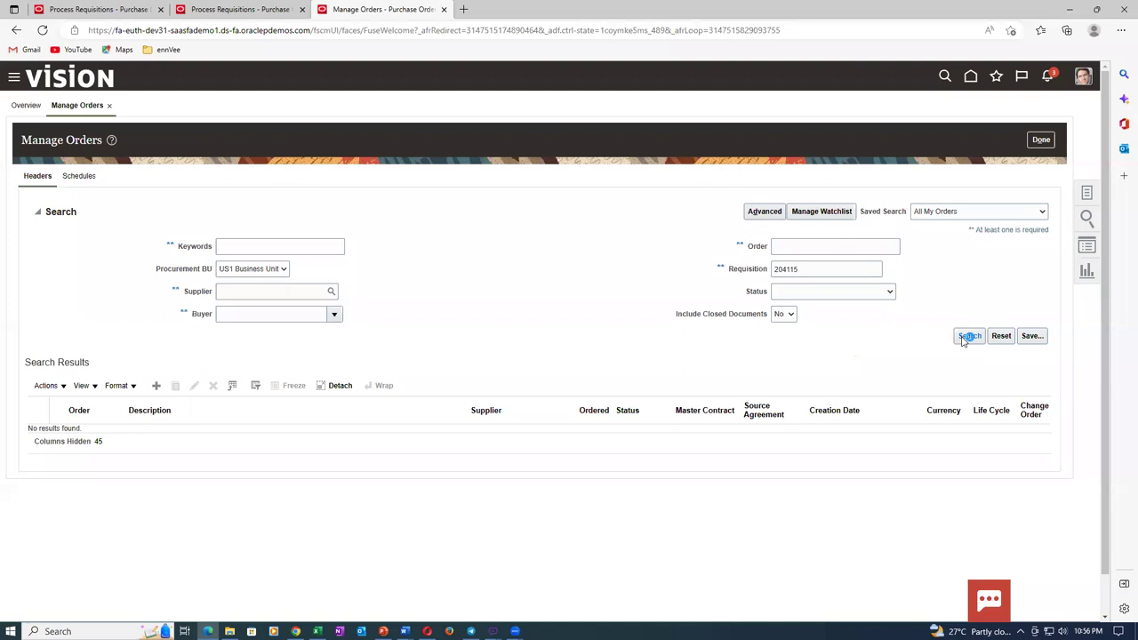
click(963, 339)
Submit Generate Orders process 5160795 for requisition 204115 with Requisitioning BU US1 Business Unit.
click(965, 200)
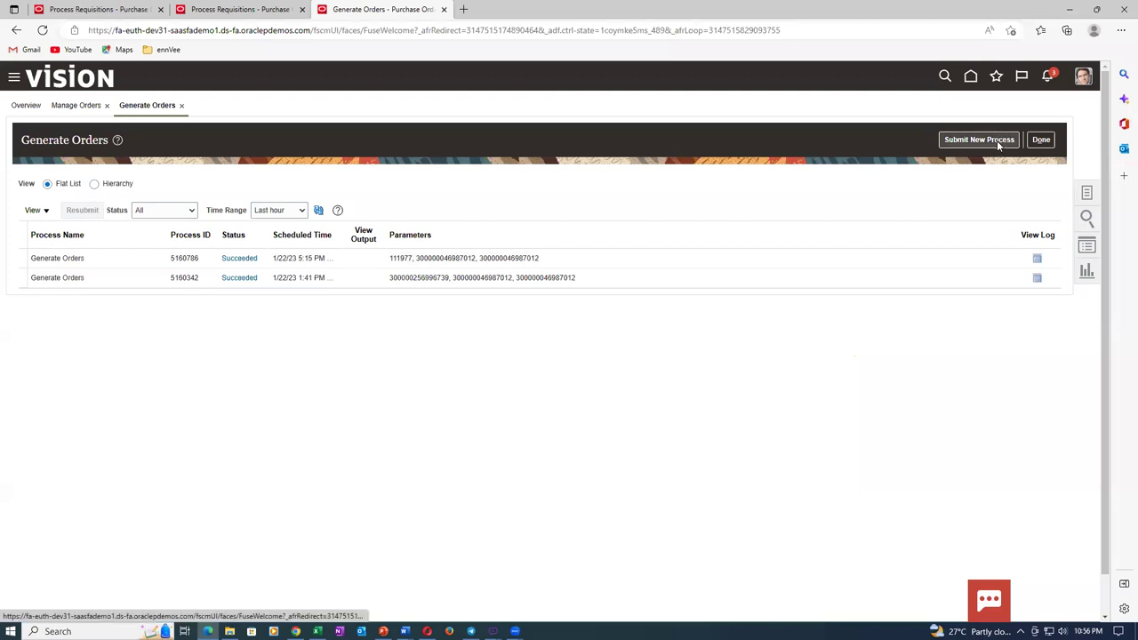
click(971, 141)
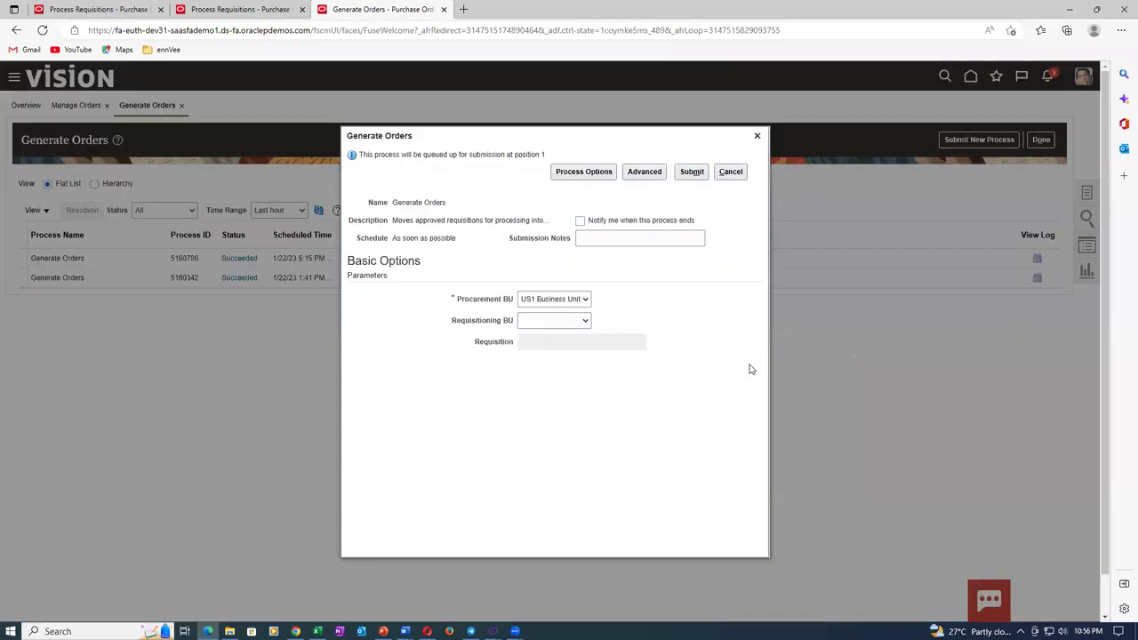
click(539, 321)
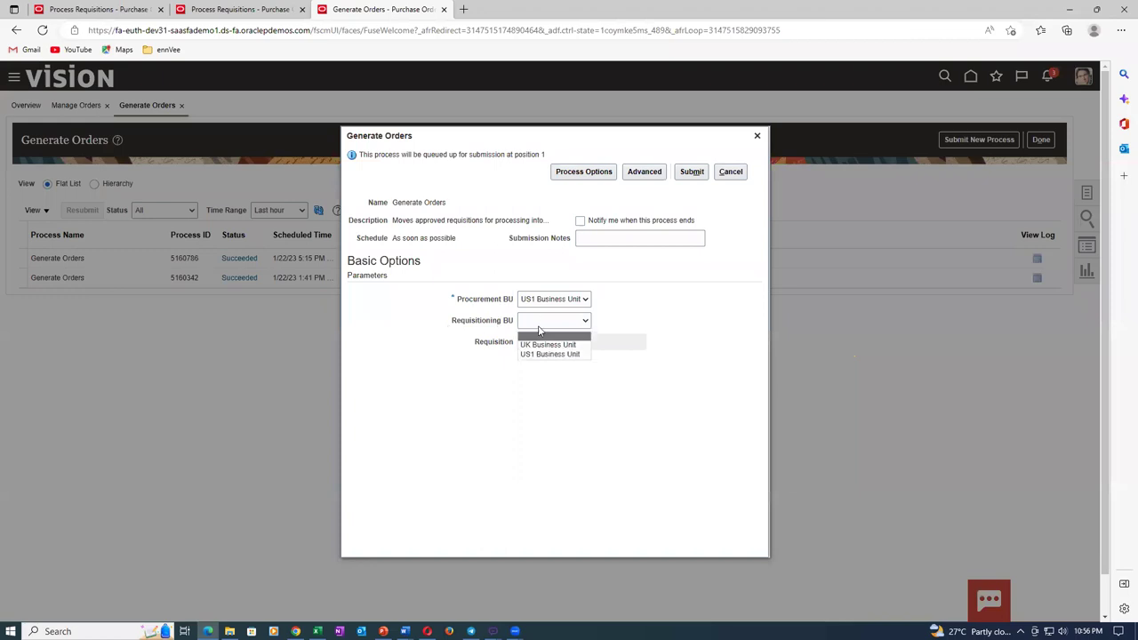
click(543, 355)
click(532, 343)
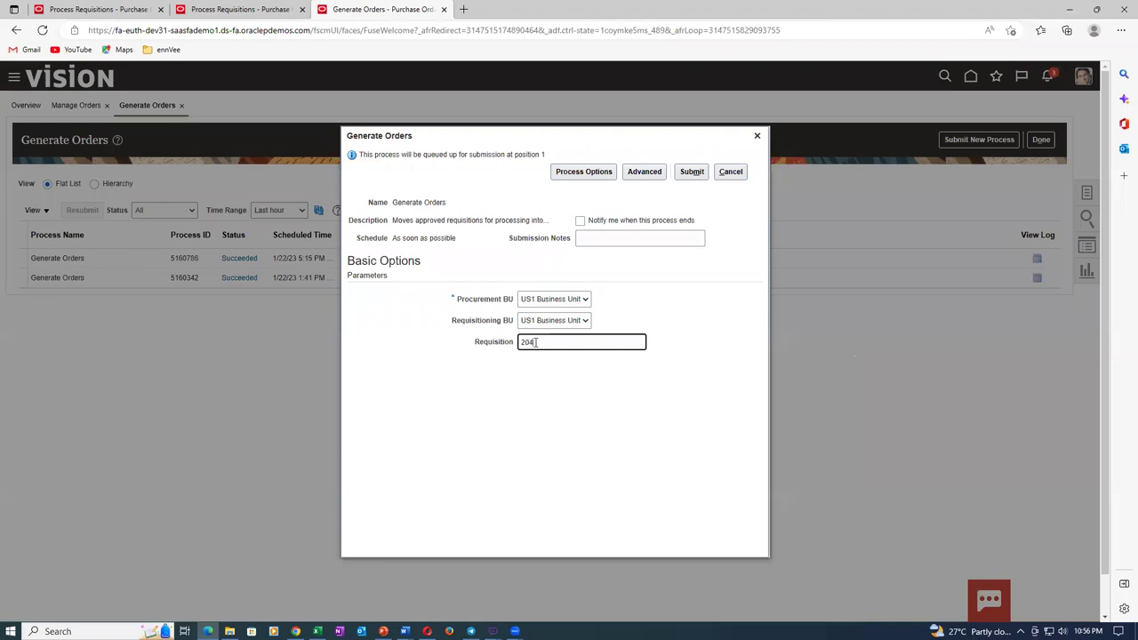
key(Tab)
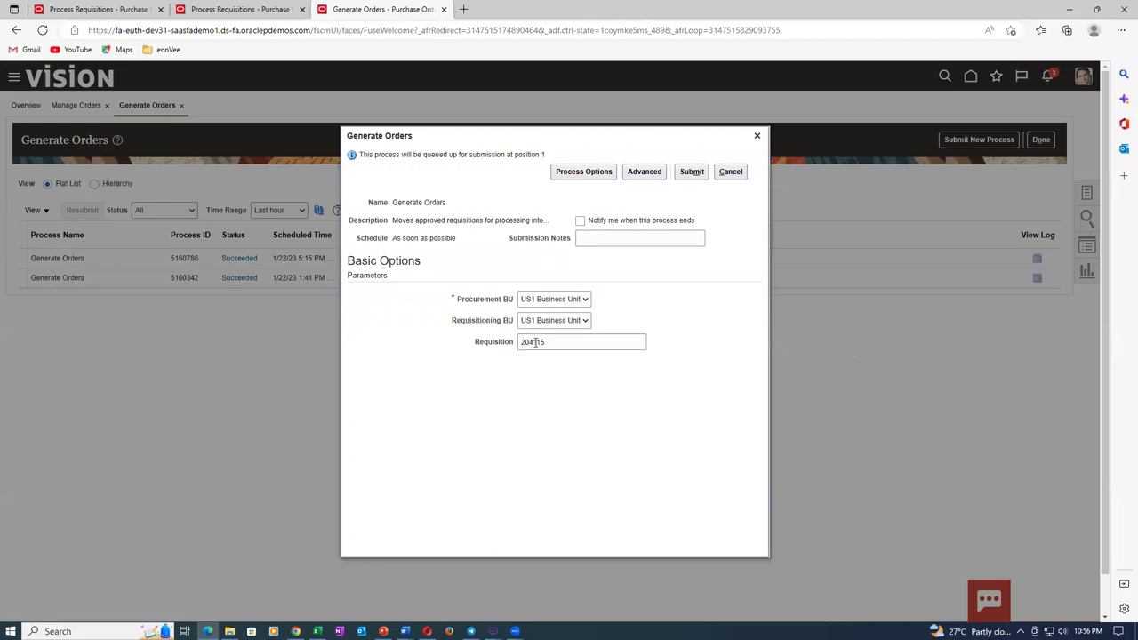
click(692, 172)
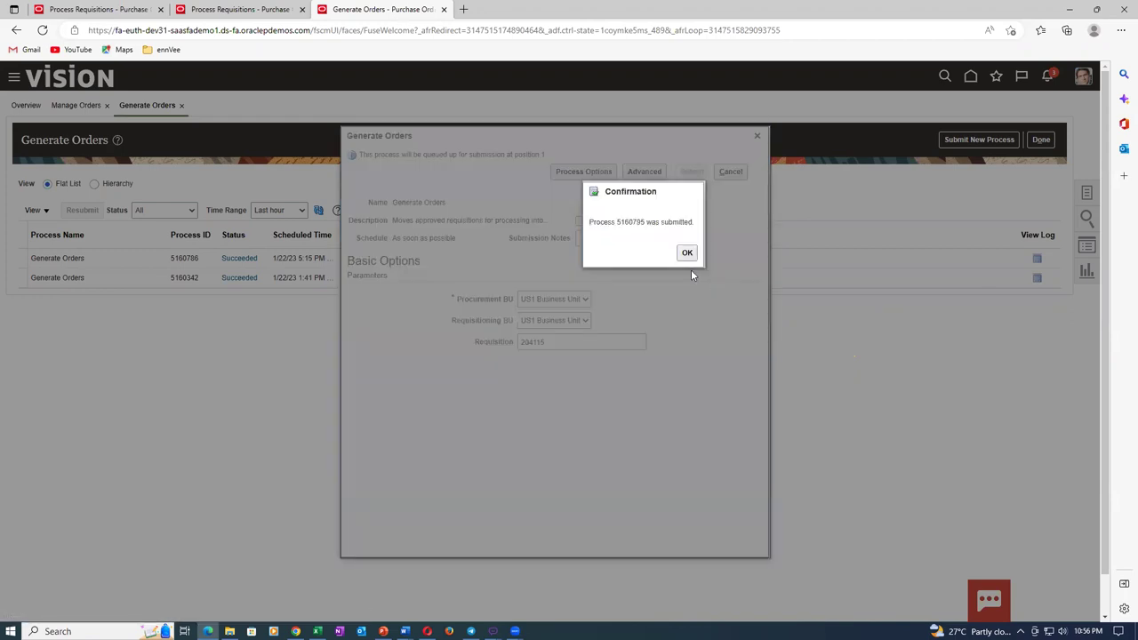
click(686, 252)
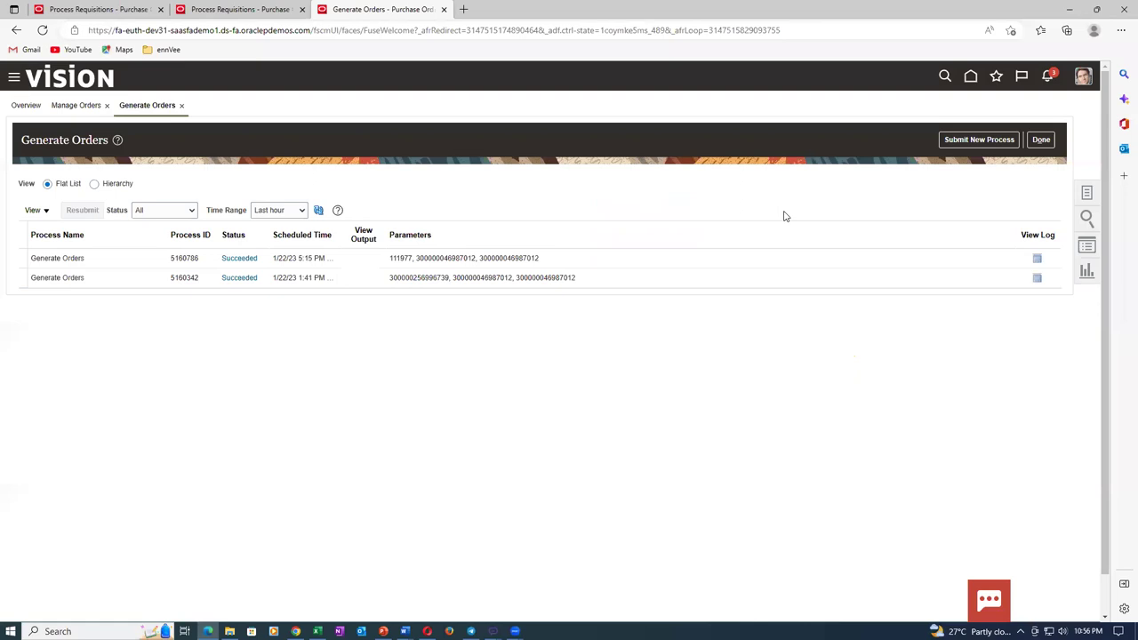
Refresh the process list until process 5160795 shows Succeeded, then return to Manage Orders.
click(318, 211)
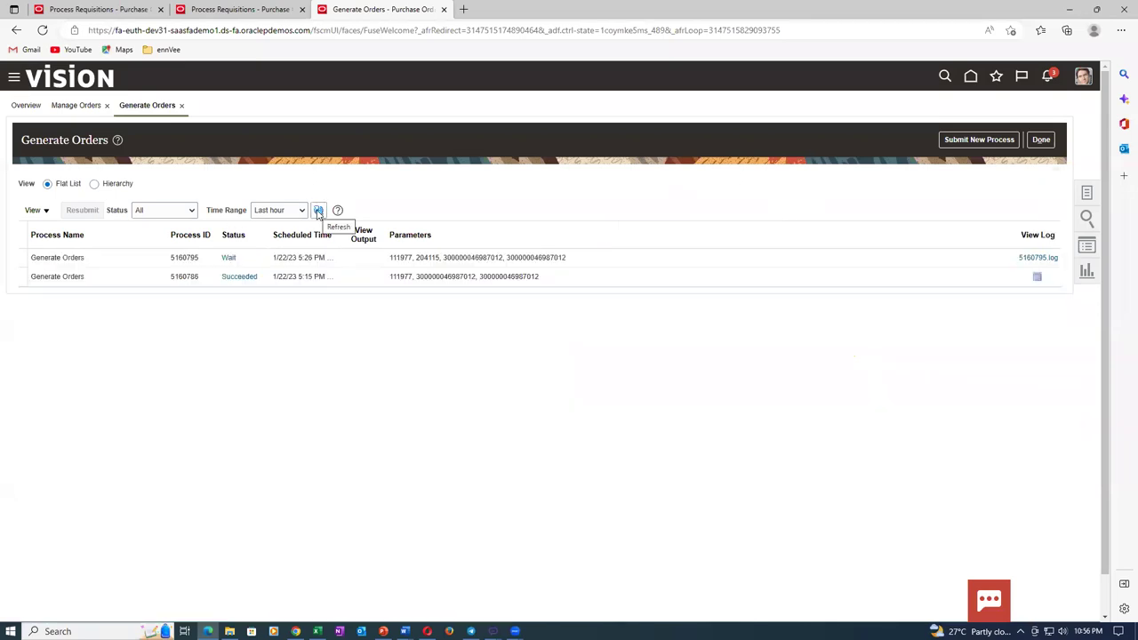
click(318, 212)
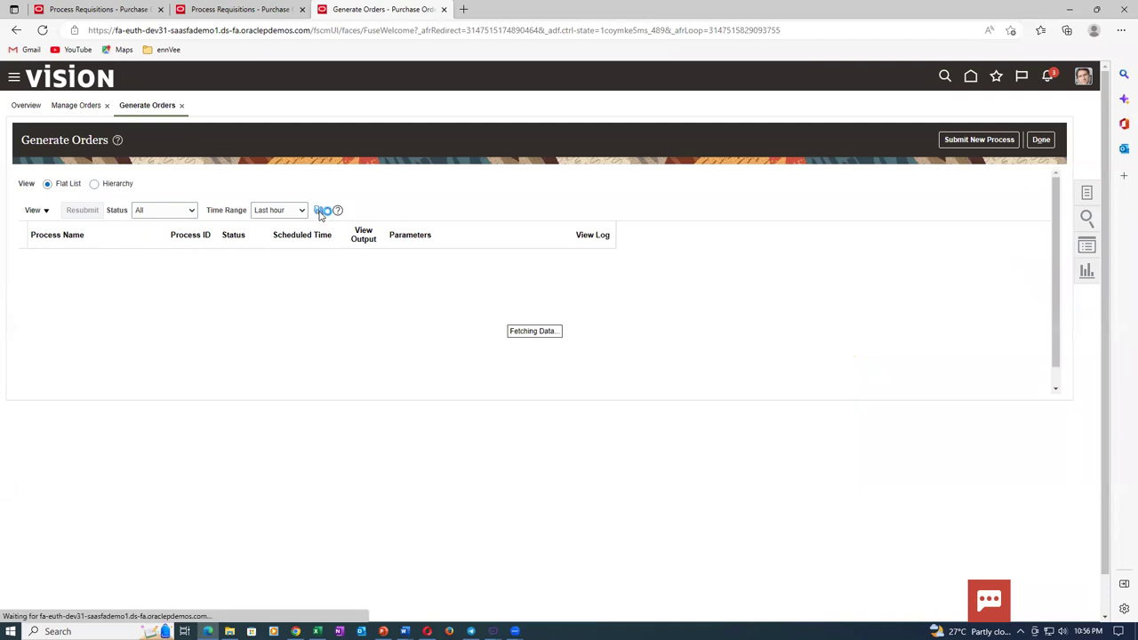
click(318, 212)
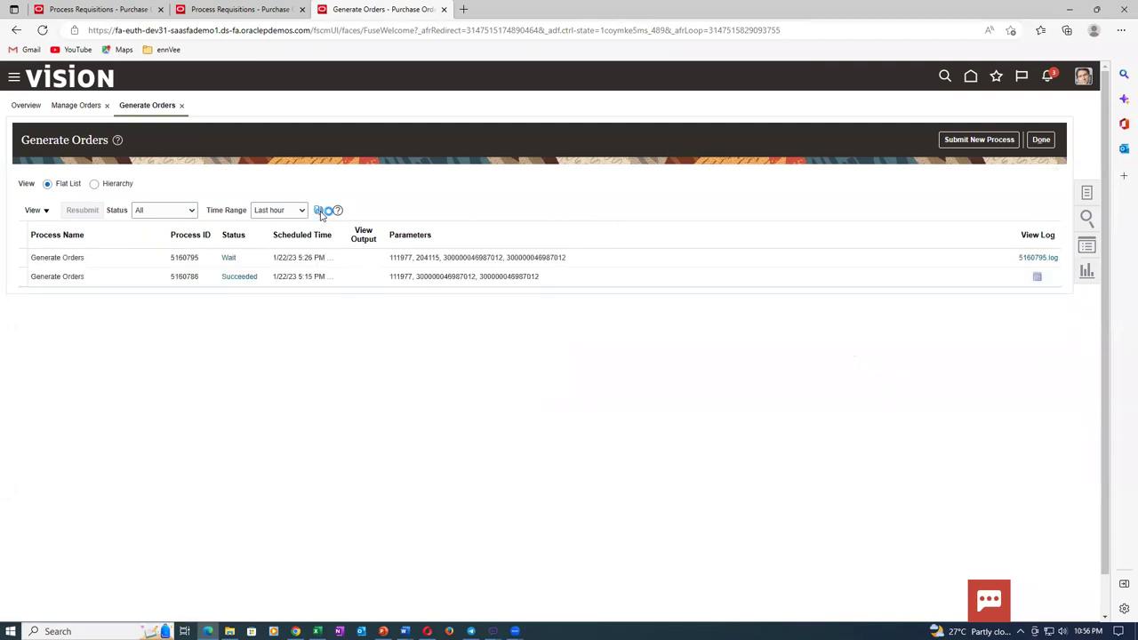
click(320, 212)
click(318, 212)
click(318, 212)
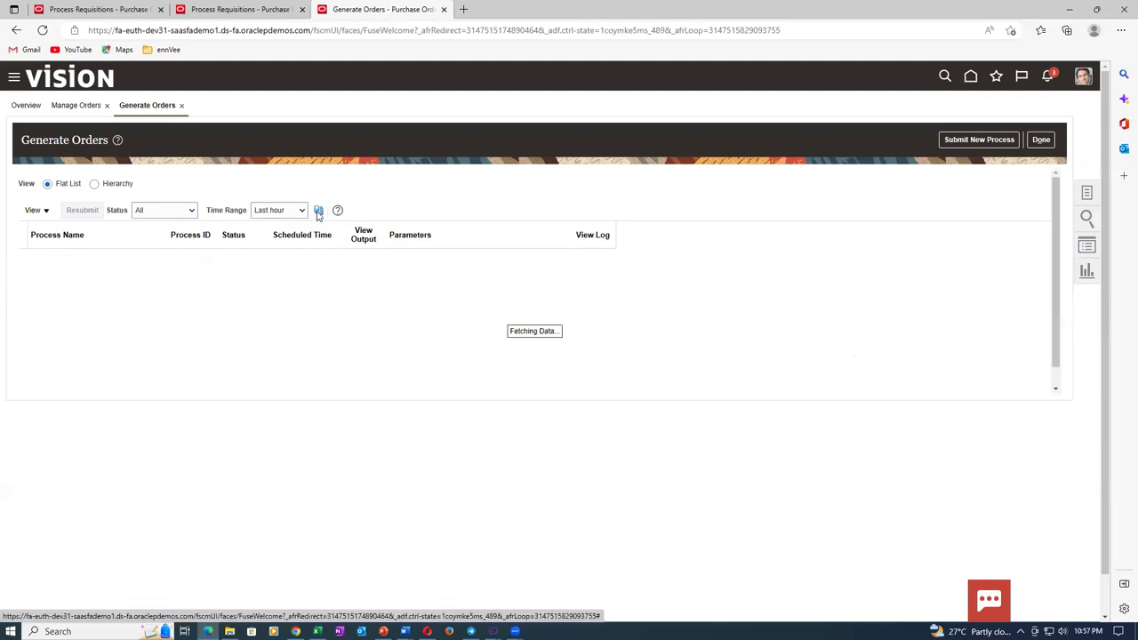
click(319, 212)
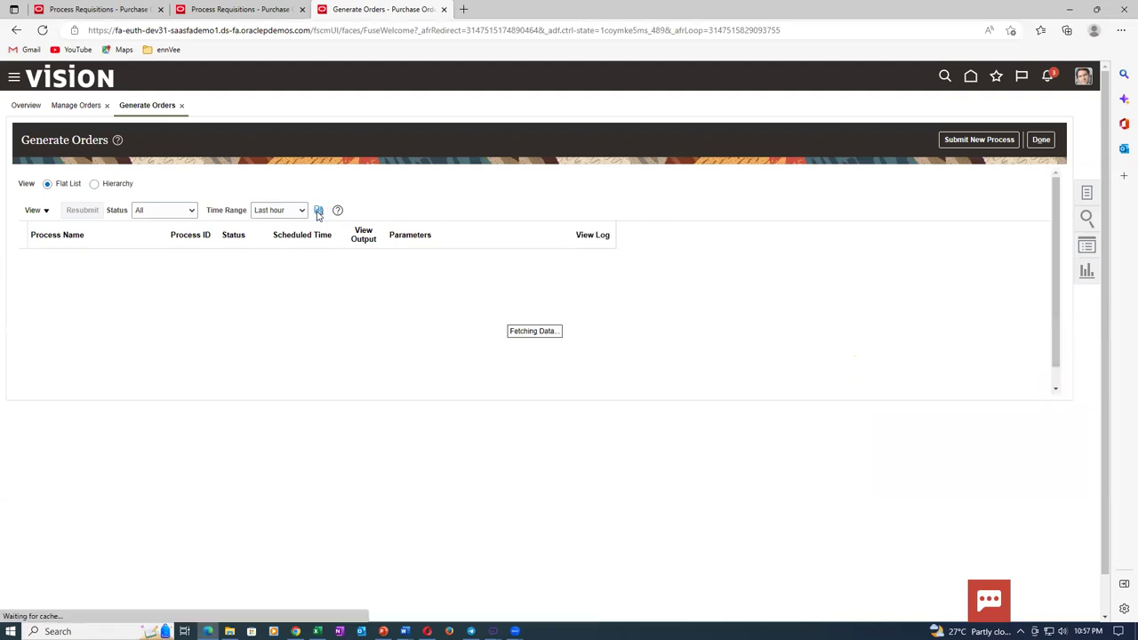
click(319, 211)
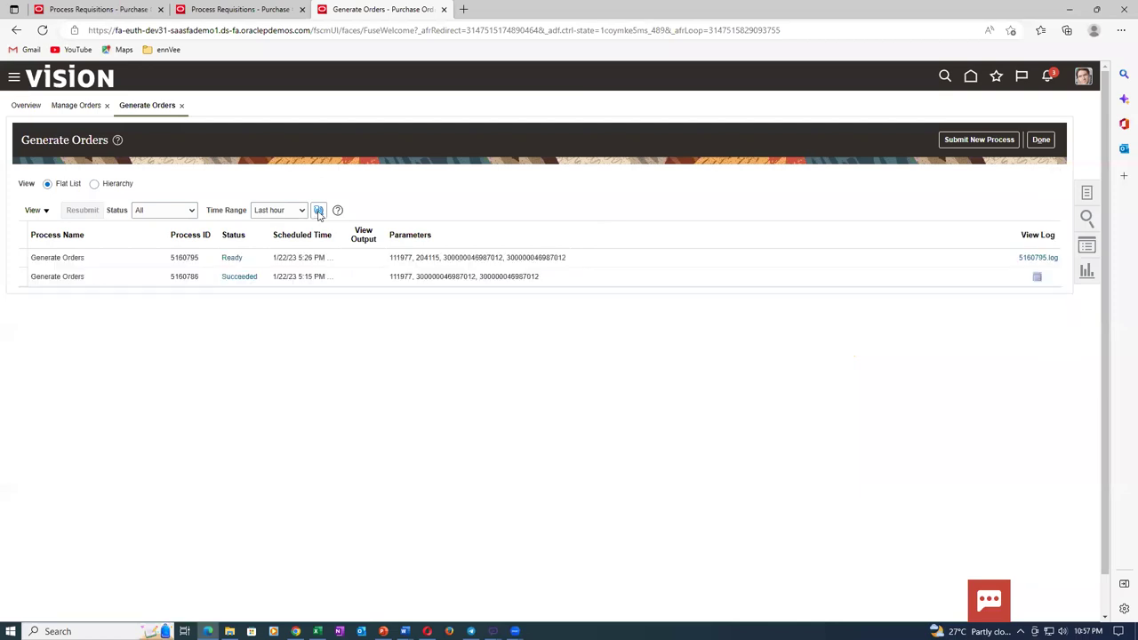
click(318, 211)
click(319, 212)
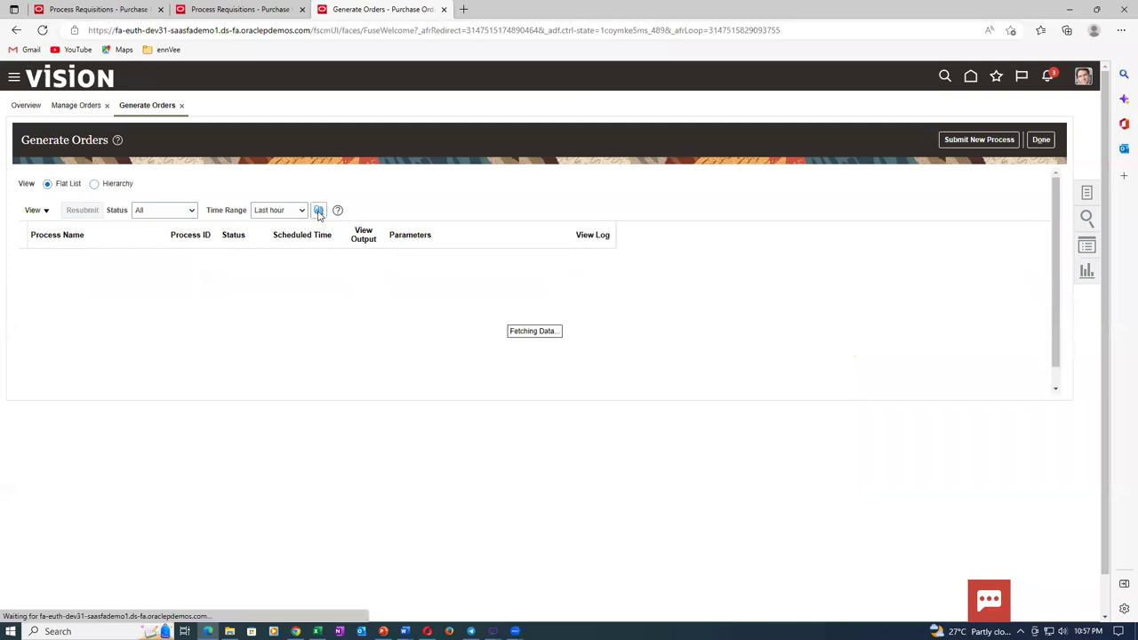
click(318, 212)
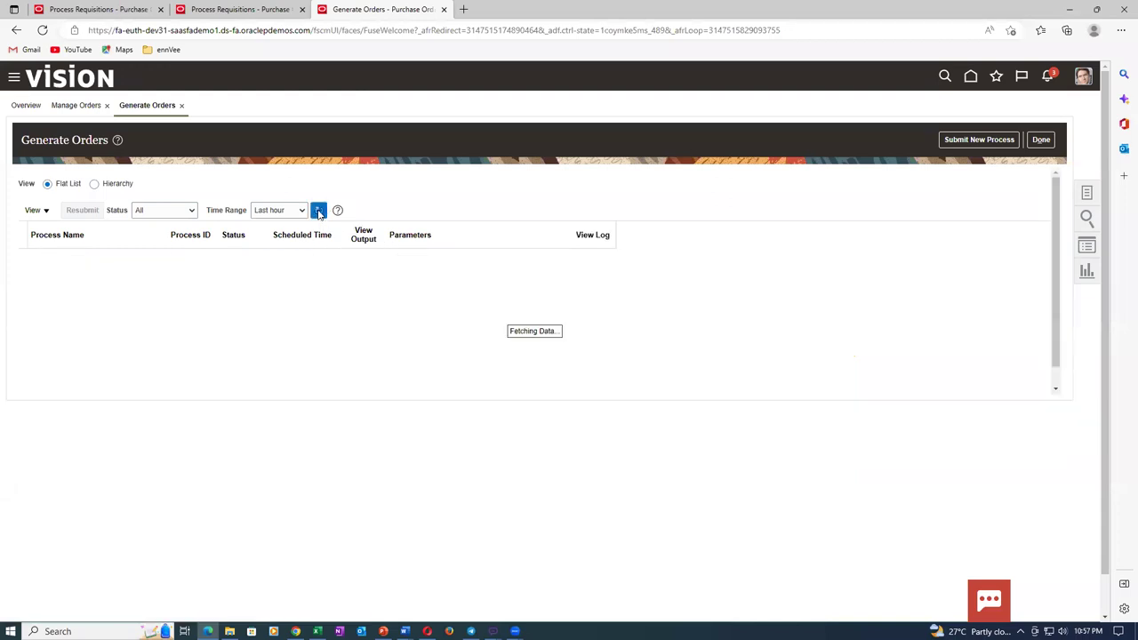
click(318, 211)
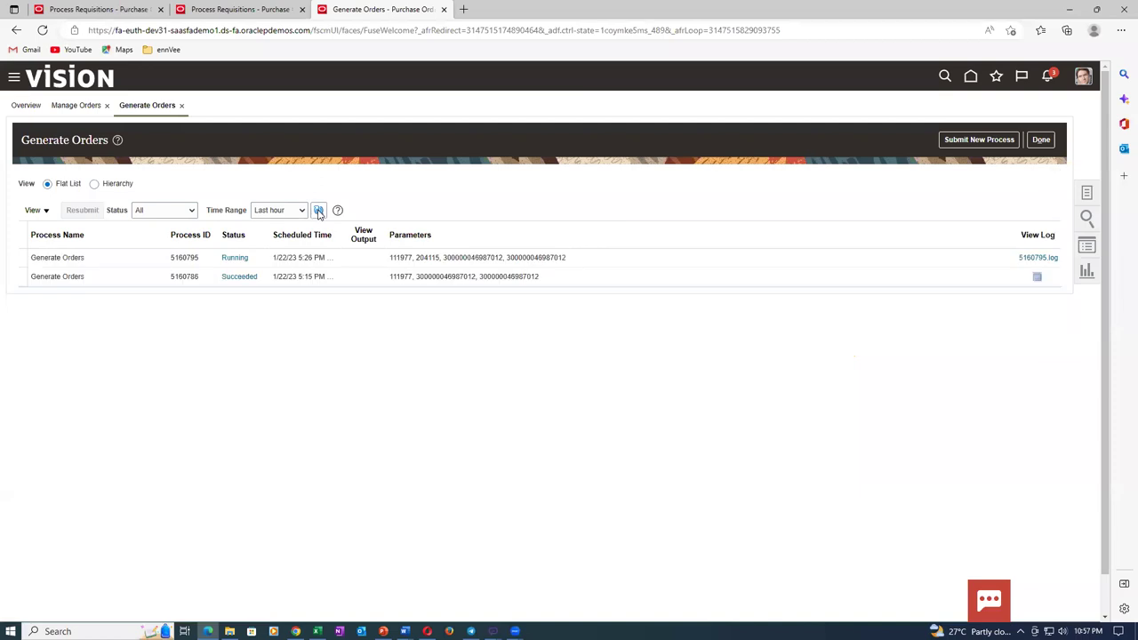
click(318, 211)
click(319, 211)
click(318, 210)
click(319, 211)
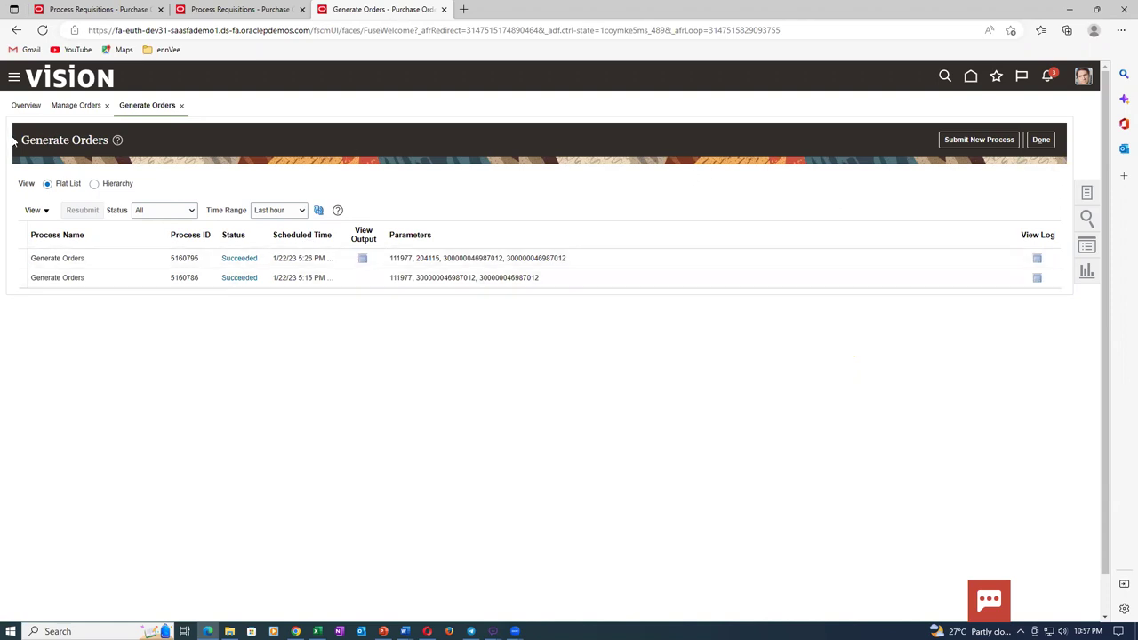
click(1041, 141)
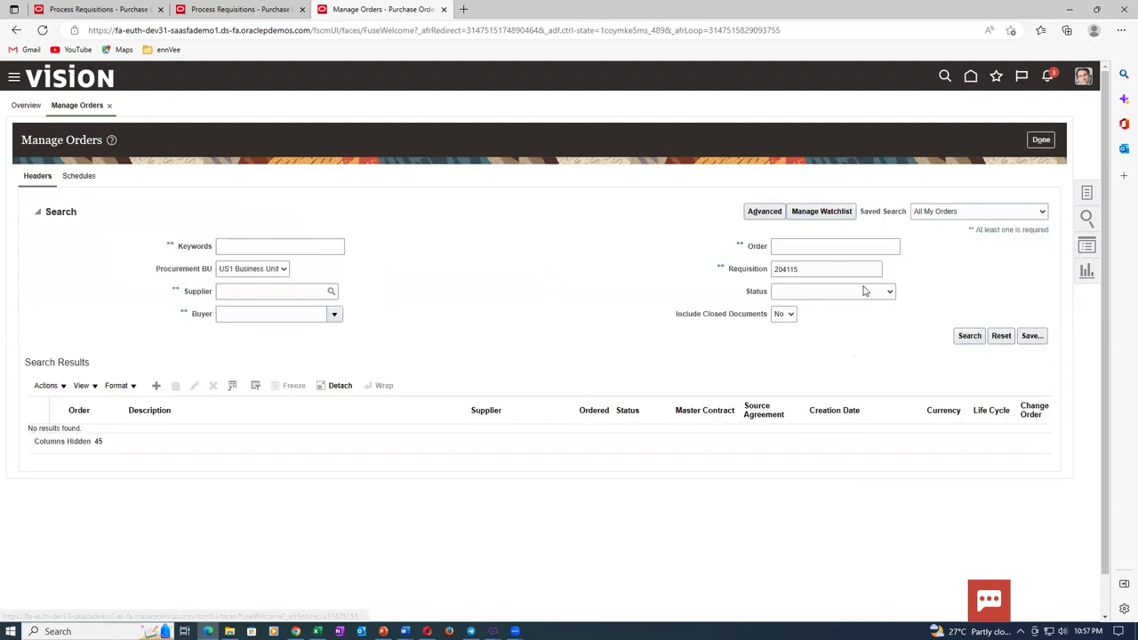
Rerun the order search, then search by supplier ABC Consulting with the requisition number removed.
click(973, 339)
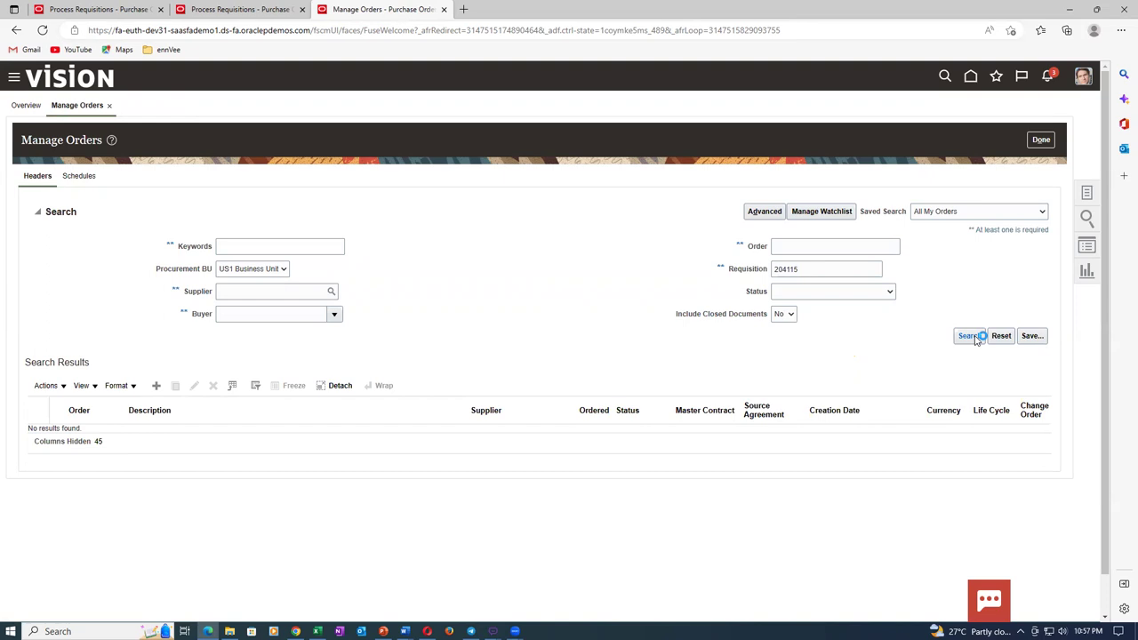
click(973, 338)
click(249, 294)
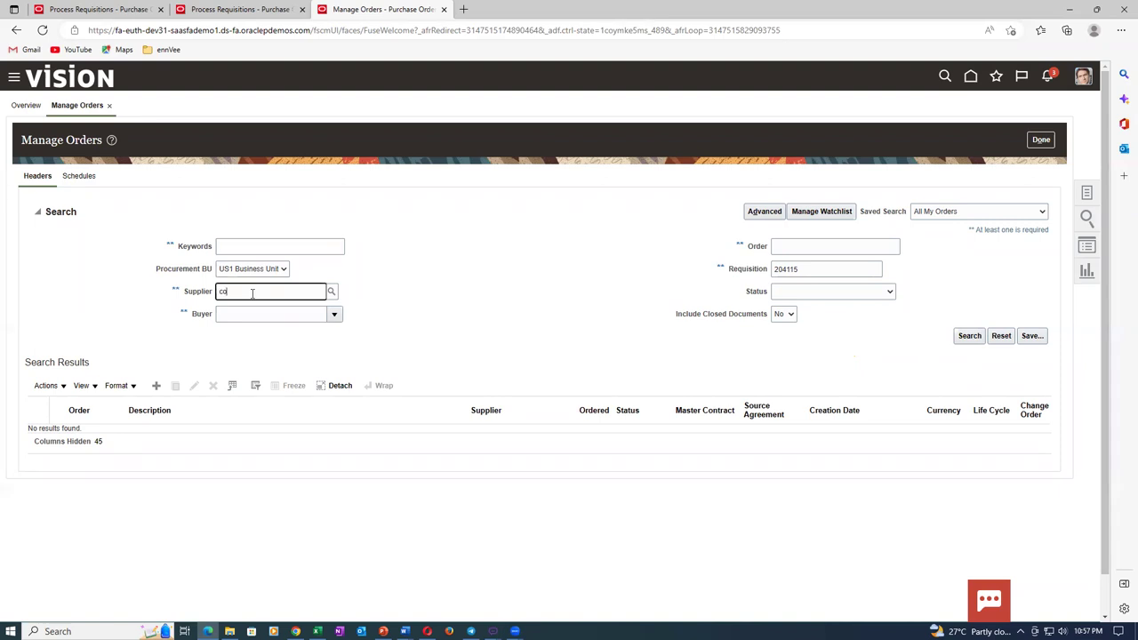
text(comp)
key(BackSpace)
key(BackSpace)
key(BackSpace)
key(BackSpace)
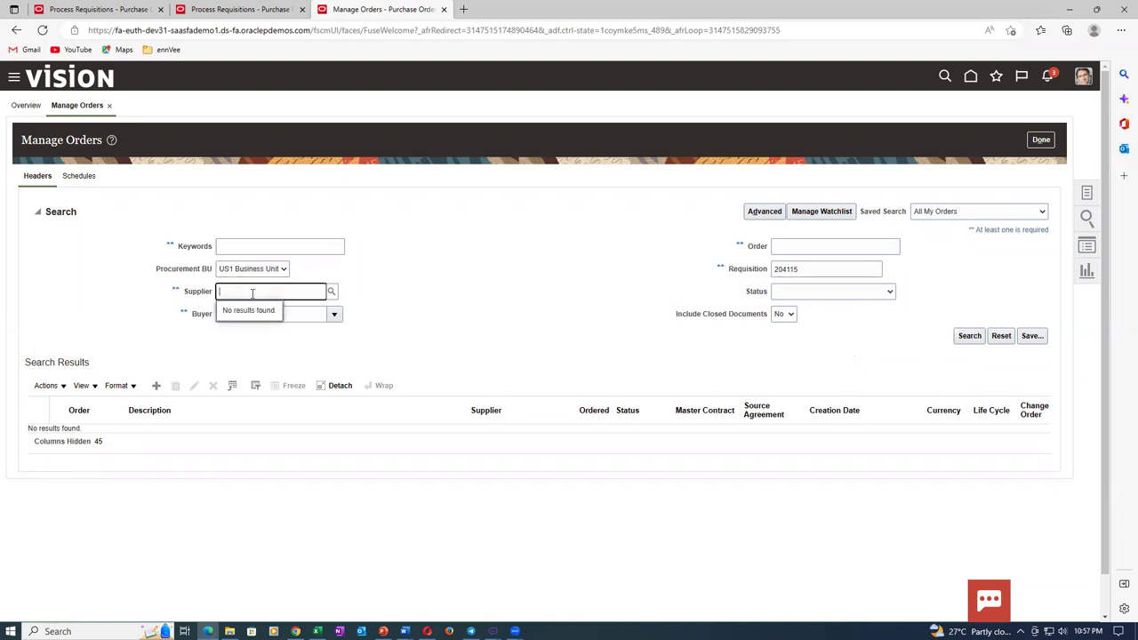
text(abc co)
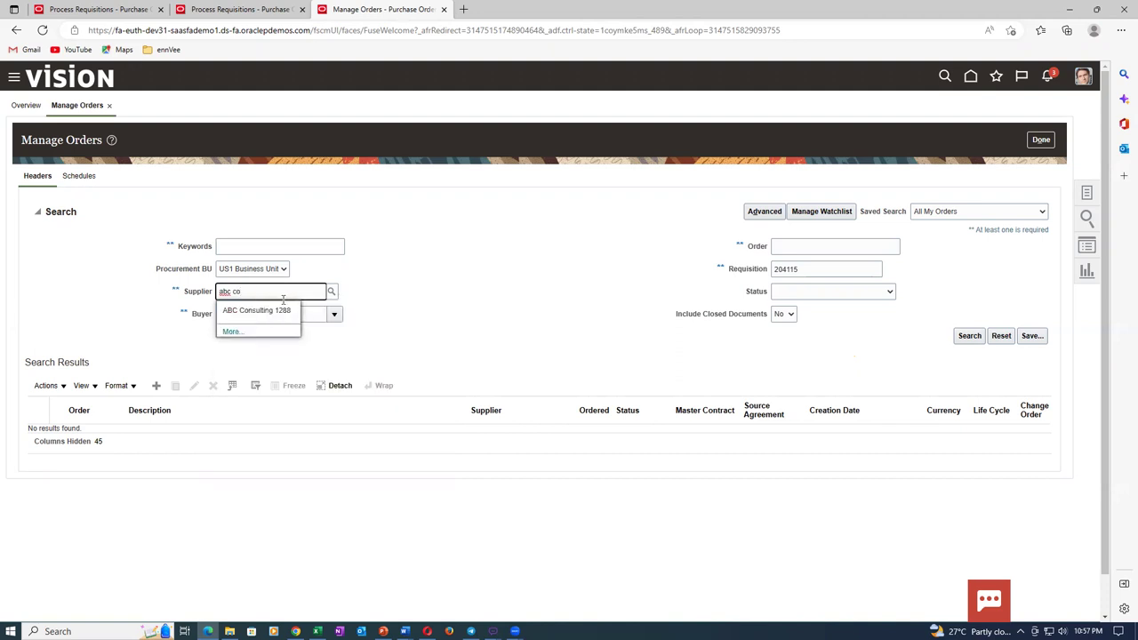
click(282, 308)
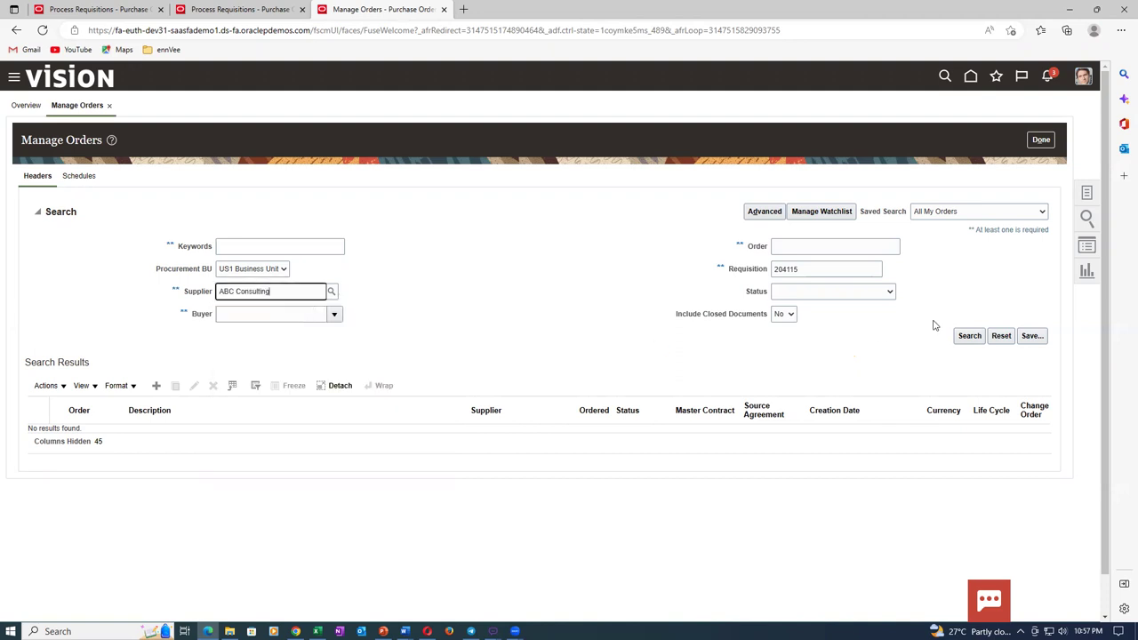
double_click(808, 269)
key(BackSpace)
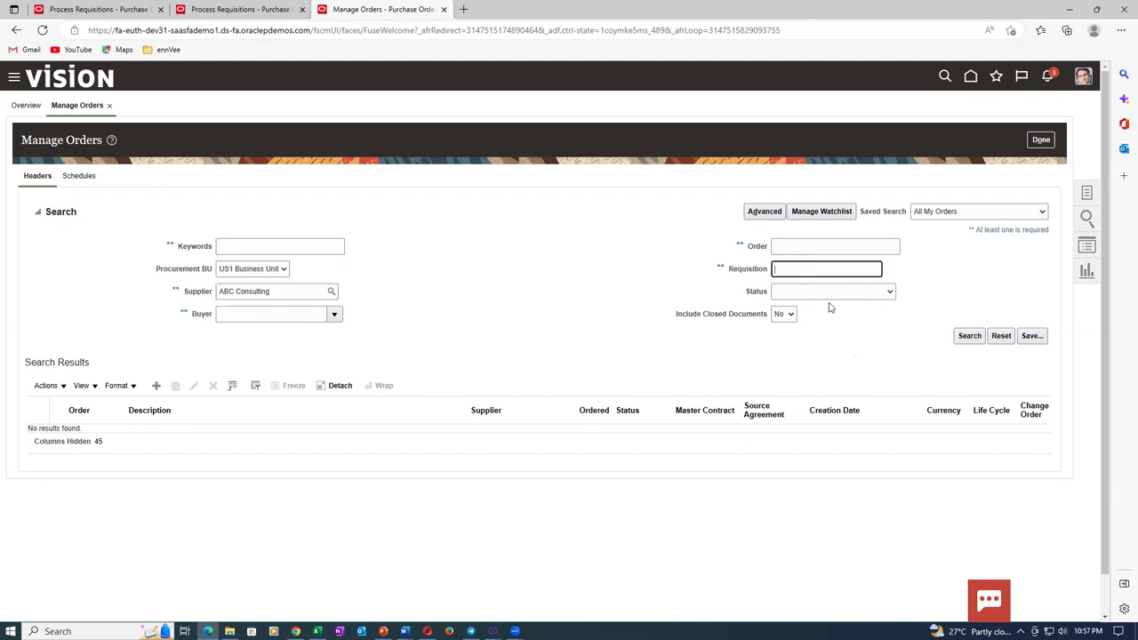
click(968, 335)
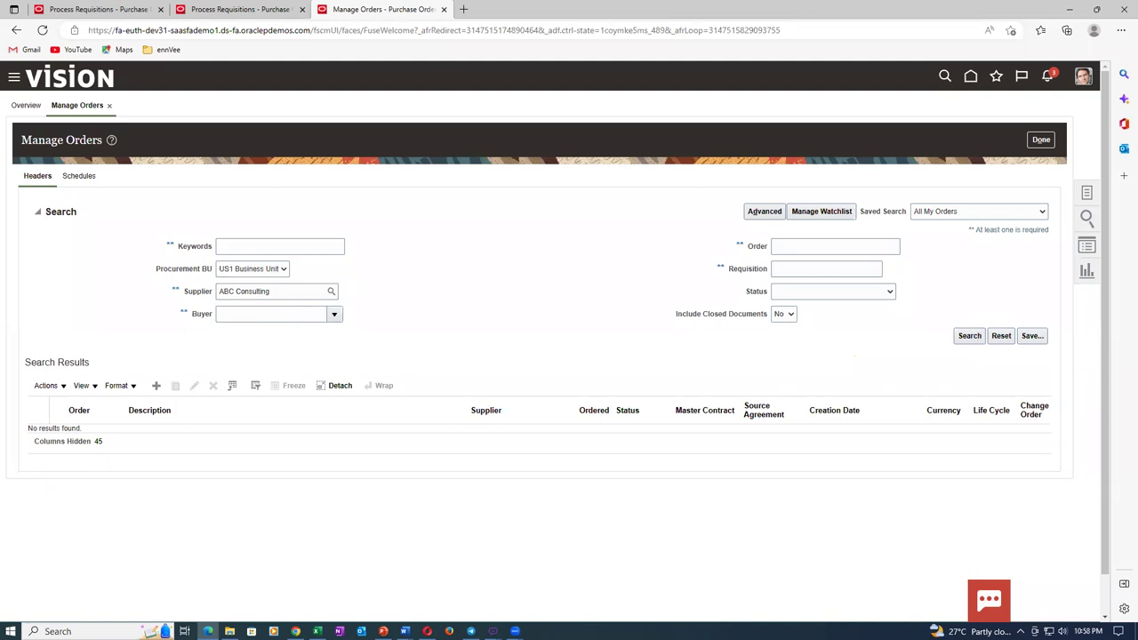
In the other window, leave Opt In: Procurement and open Manage Orders from the home page.
key(alt+Tab)
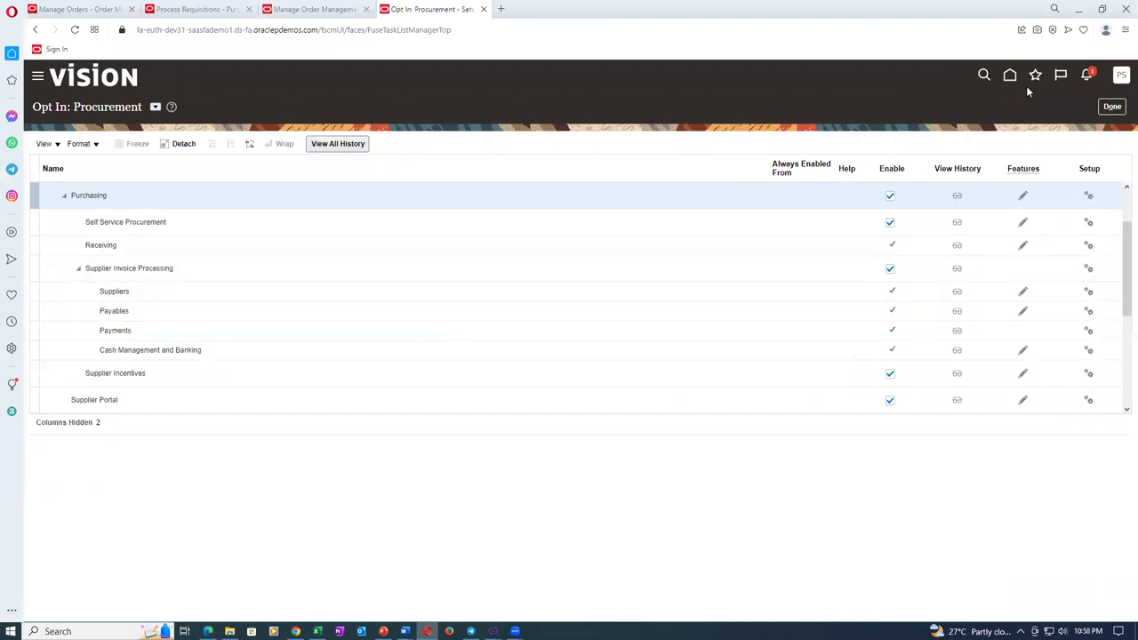
click(1112, 107)
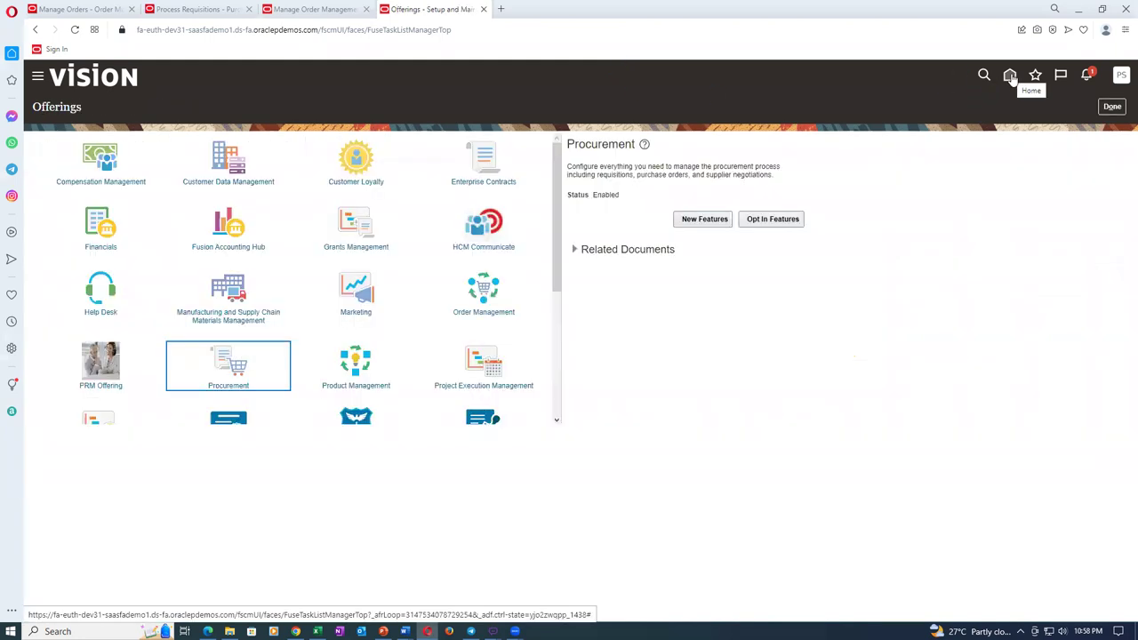
click(1011, 77)
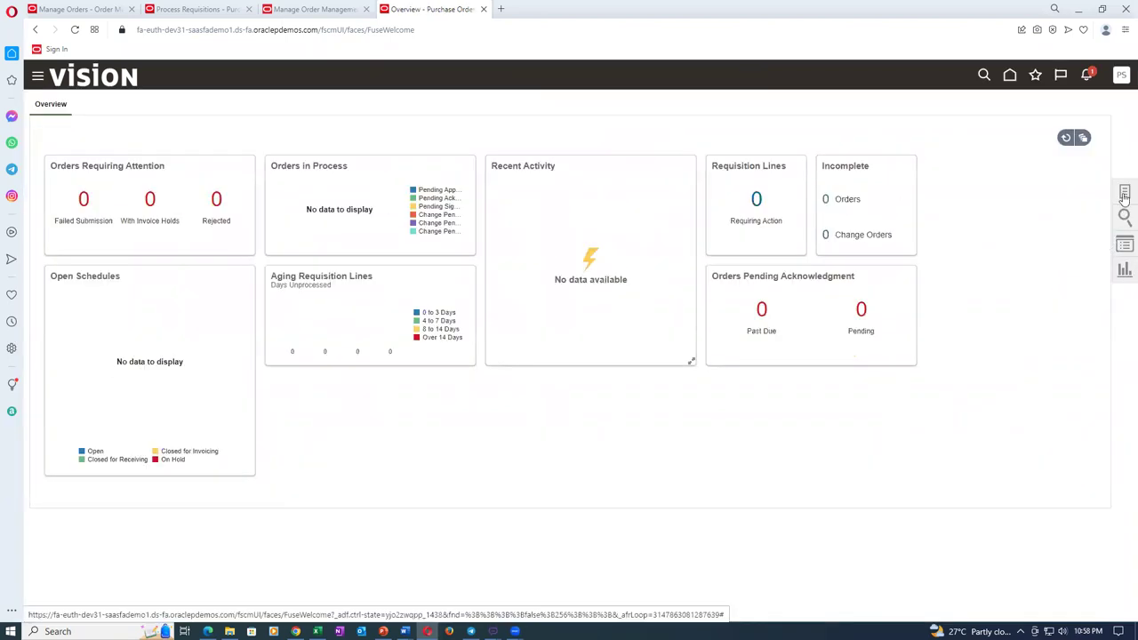
click(1125, 194)
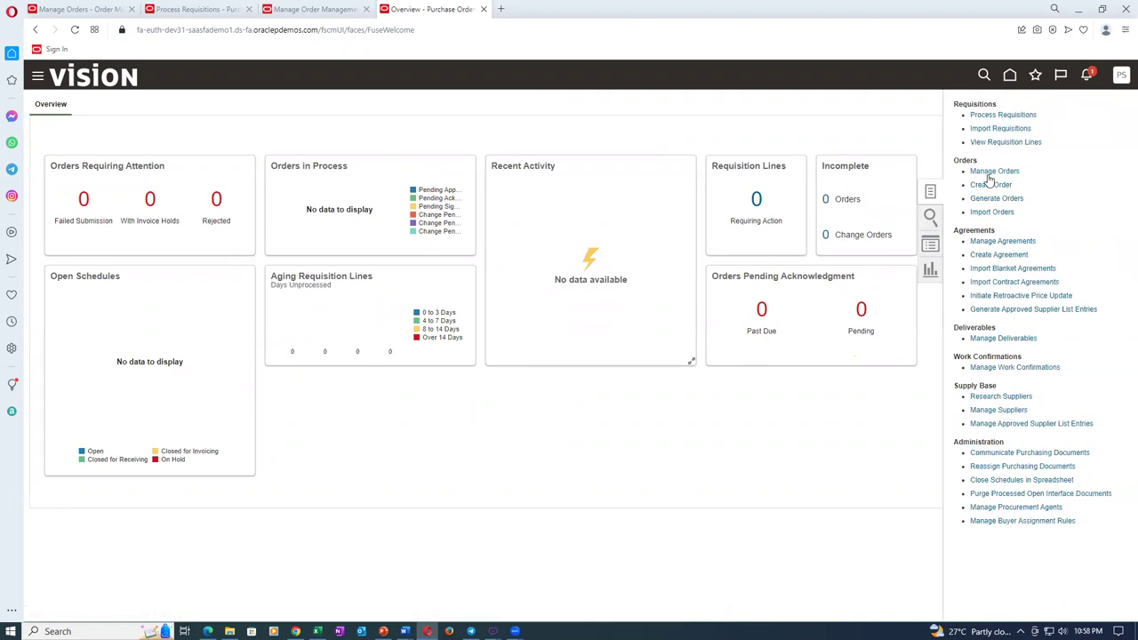
click(989, 171)
Search orders for requisition 204115 with the buyer filter cleared.
click(845, 265)
text(204115)
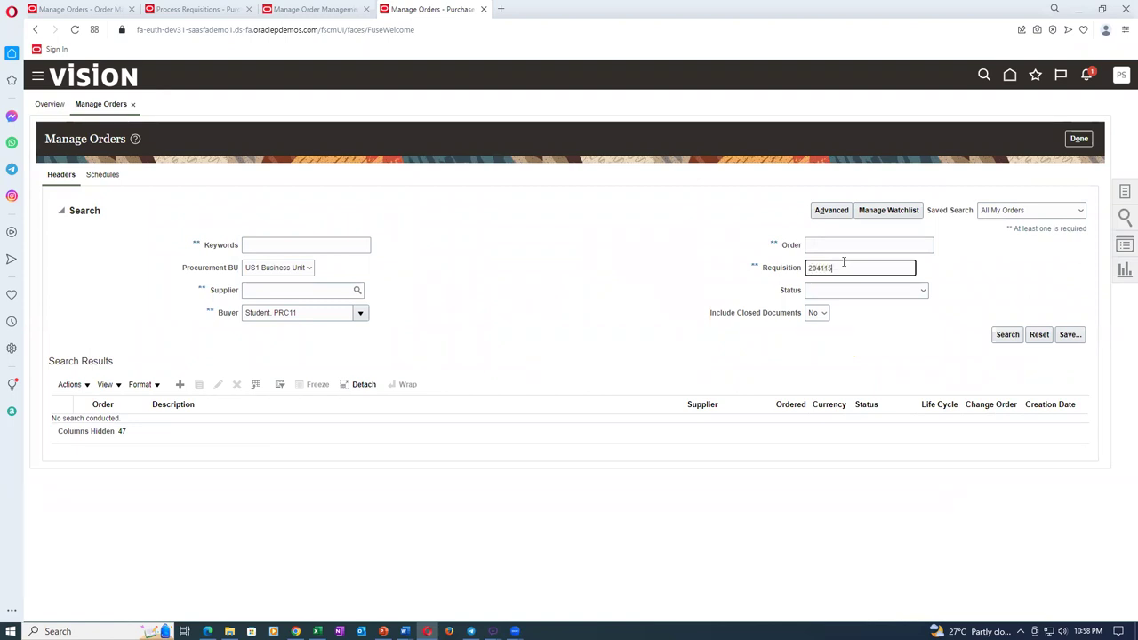
key(Tab)
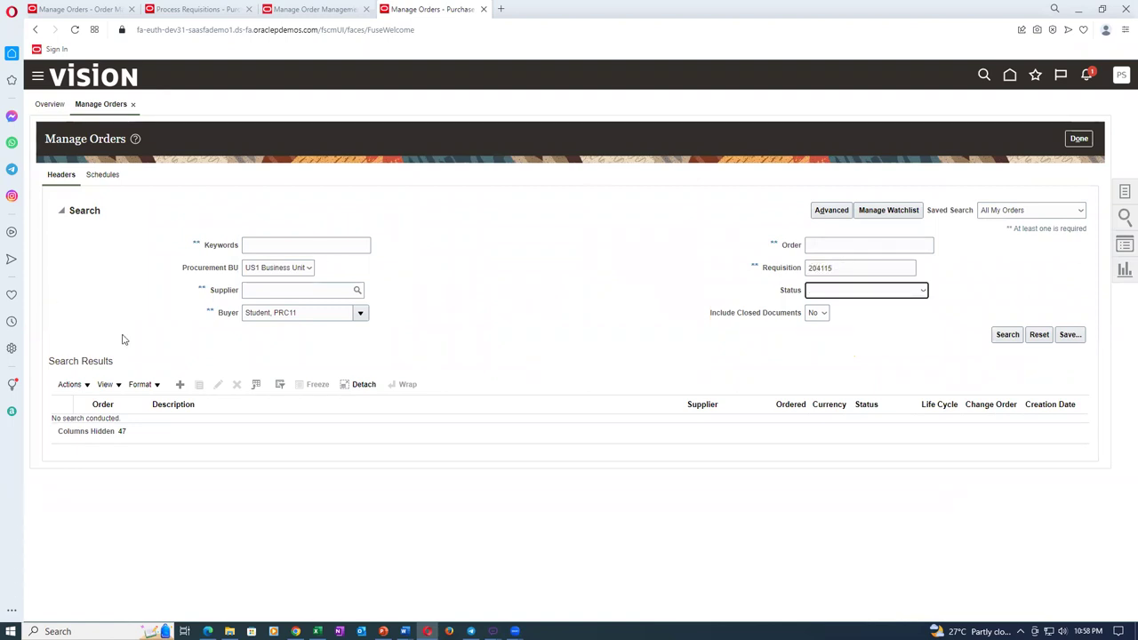
triple_click(297, 312)
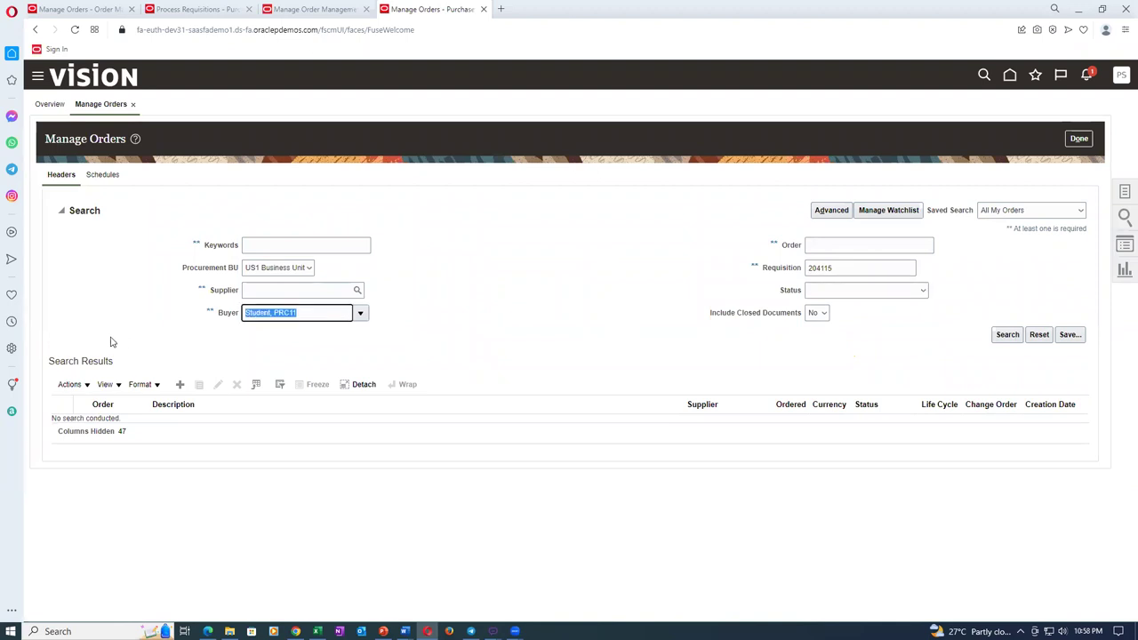
key(BackSpace)
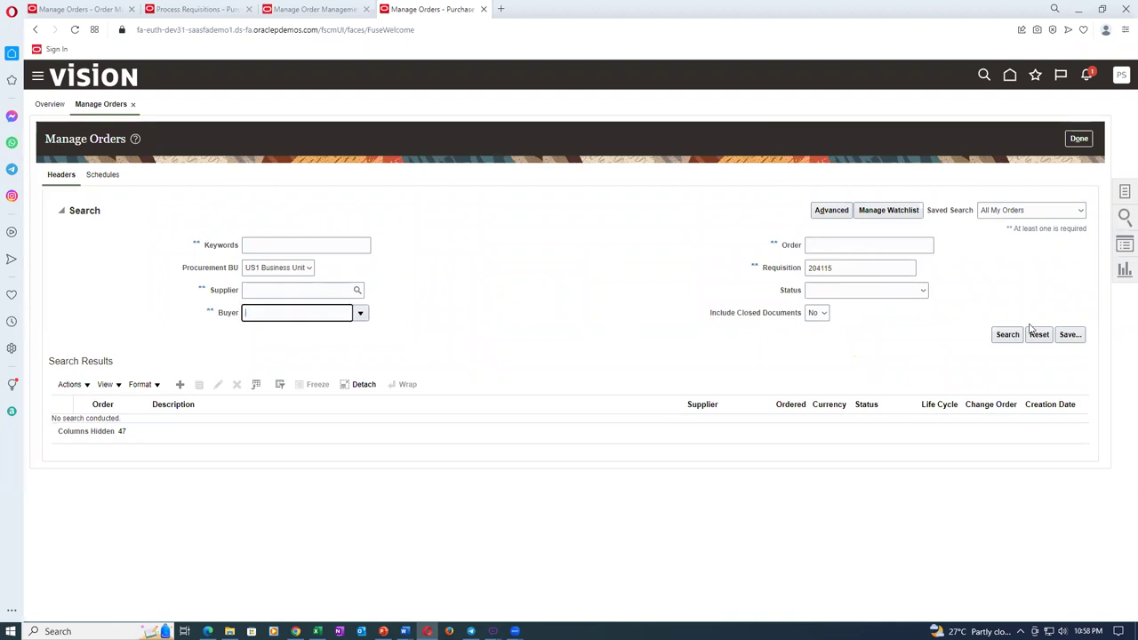
click(1008, 335)
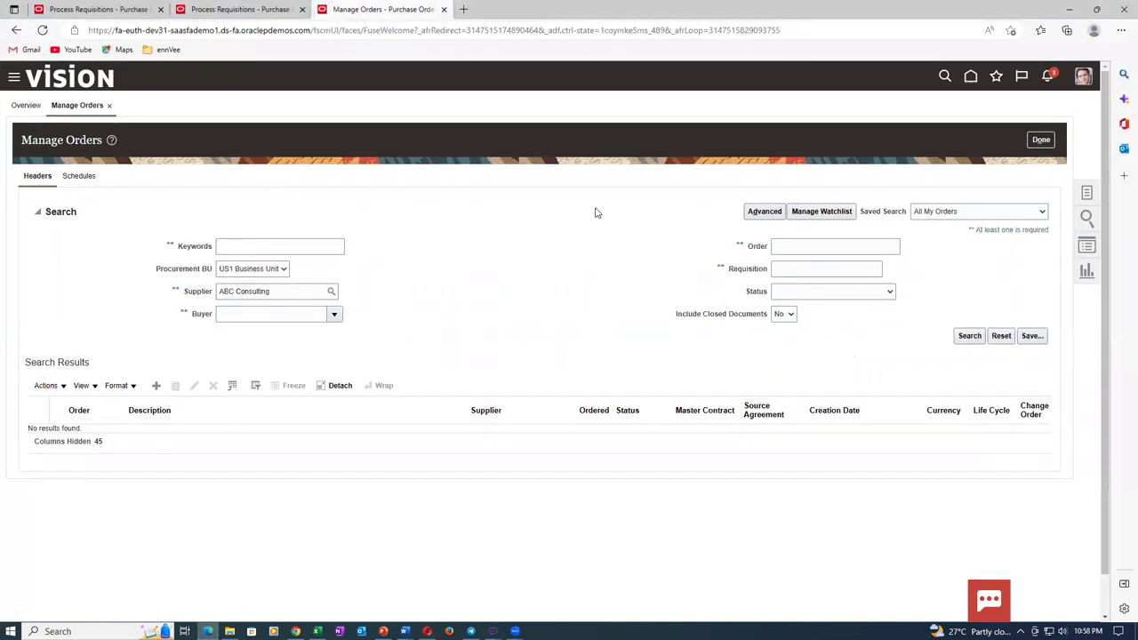
Download and review the output file of Generate Orders run 5160795.
click(1086, 194)
click(982, 200)
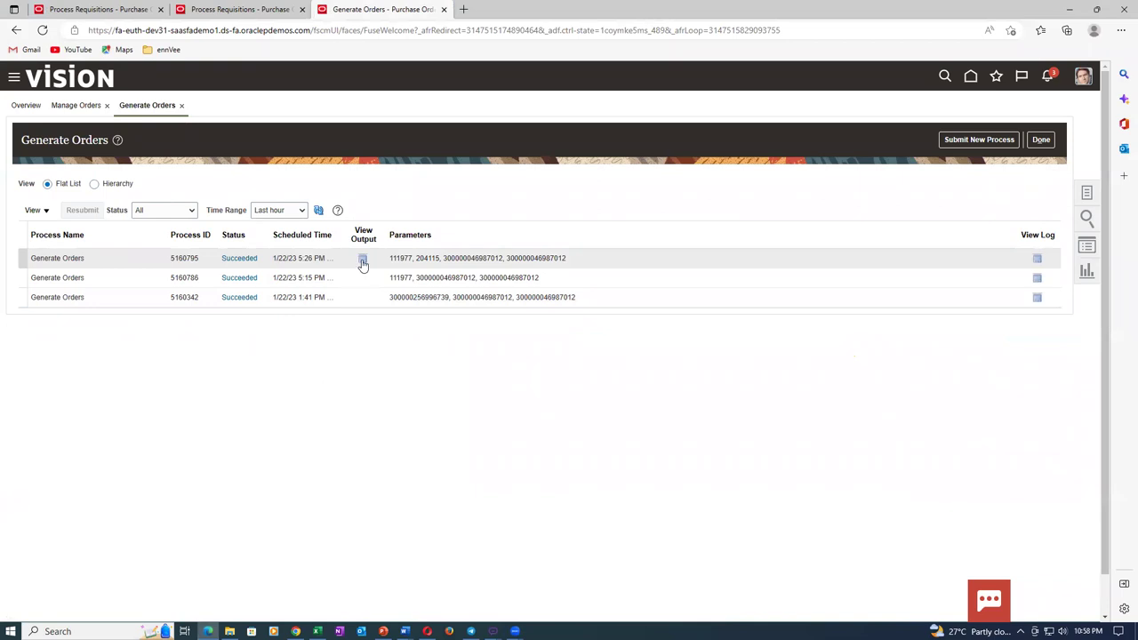
click(362, 260)
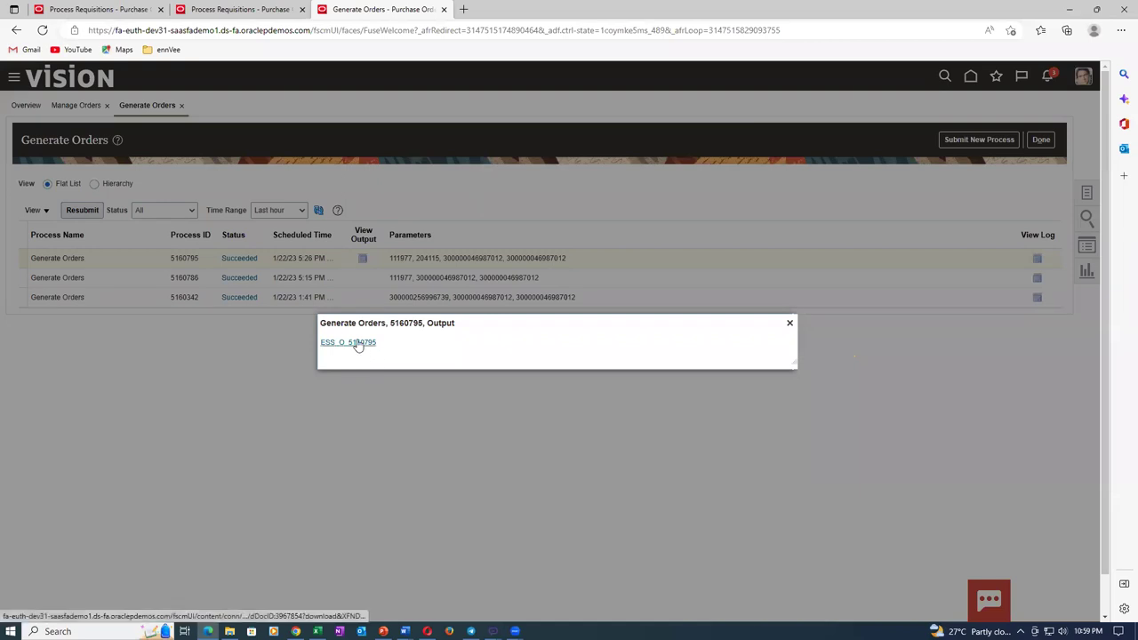
click(358, 346)
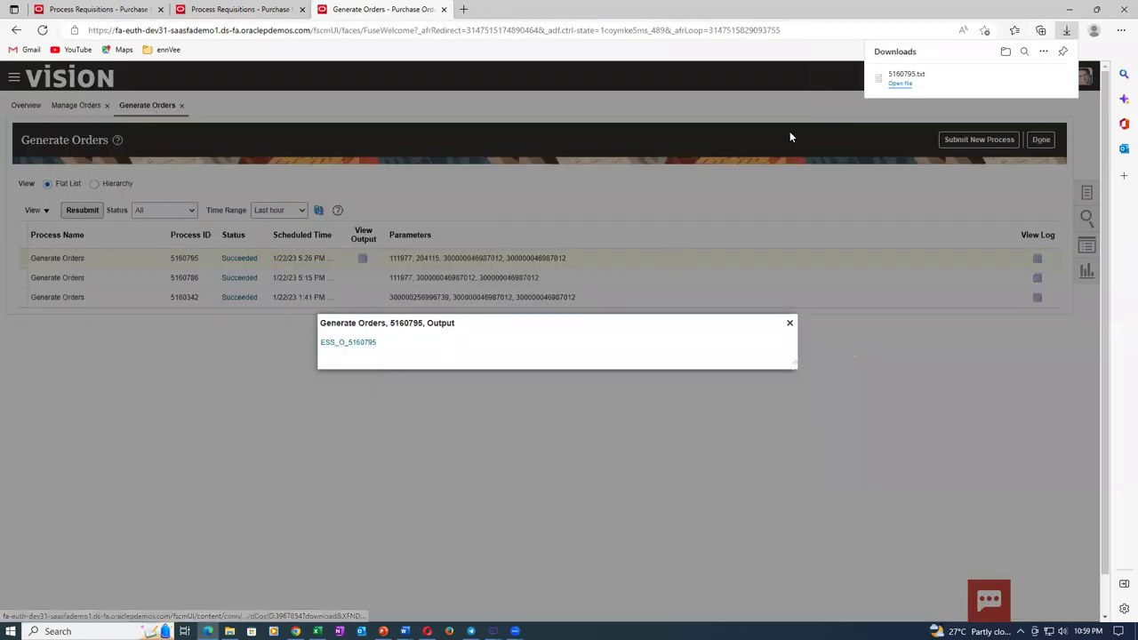
click(901, 84)
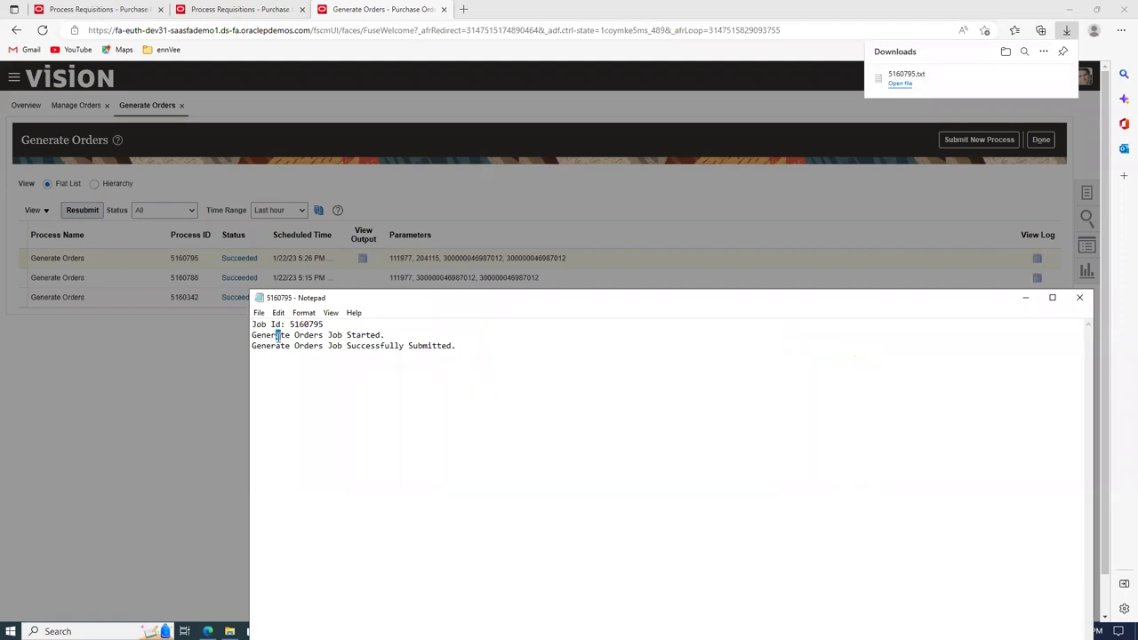
click(285, 353)
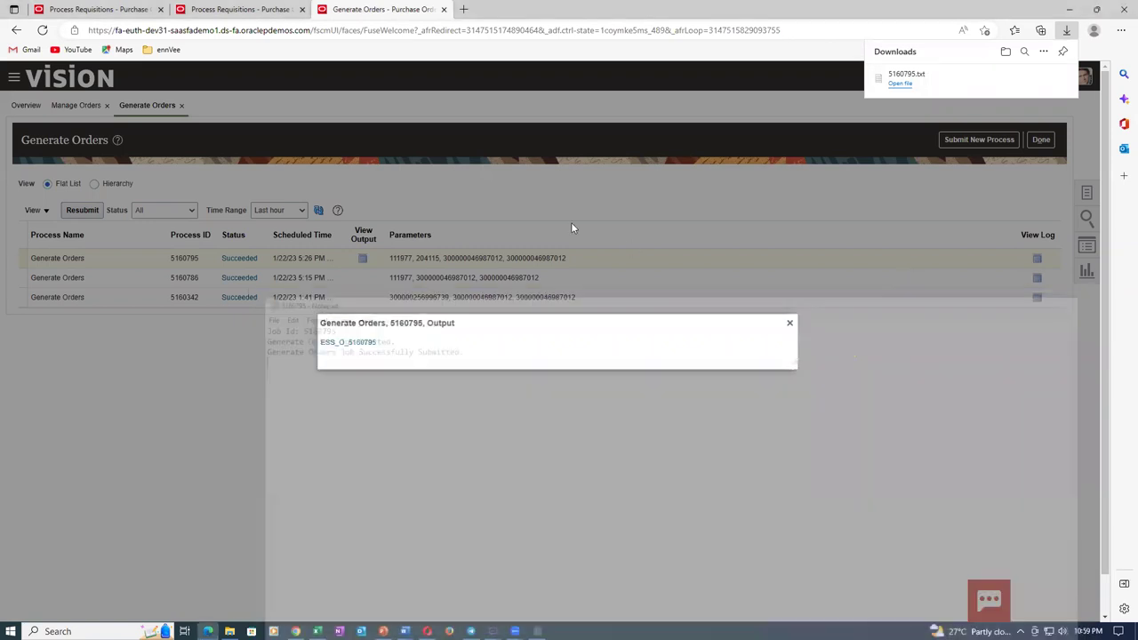
click(1080, 298)
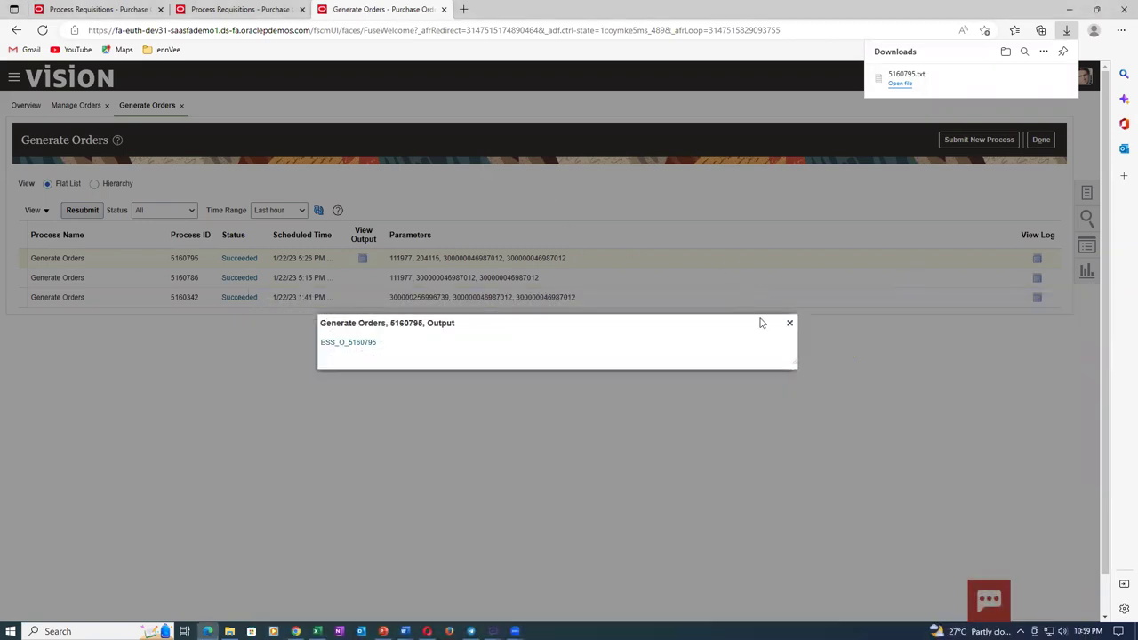
Download the log file 5160795.log for the same Generate Orders run.
click(790, 324)
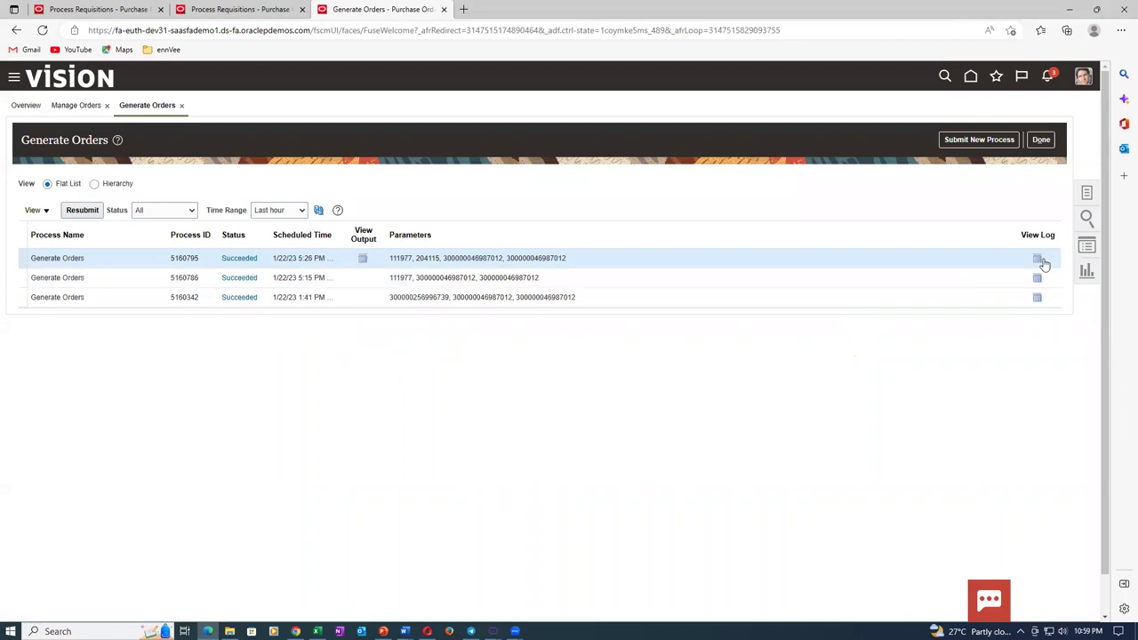
click(1038, 258)
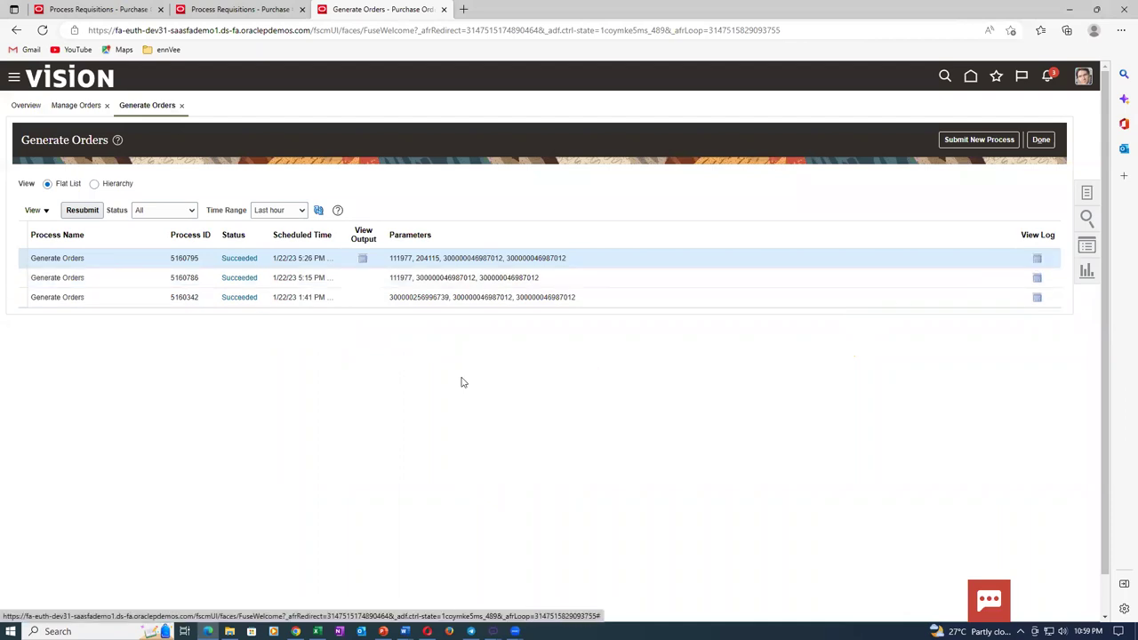
click(359, 344)
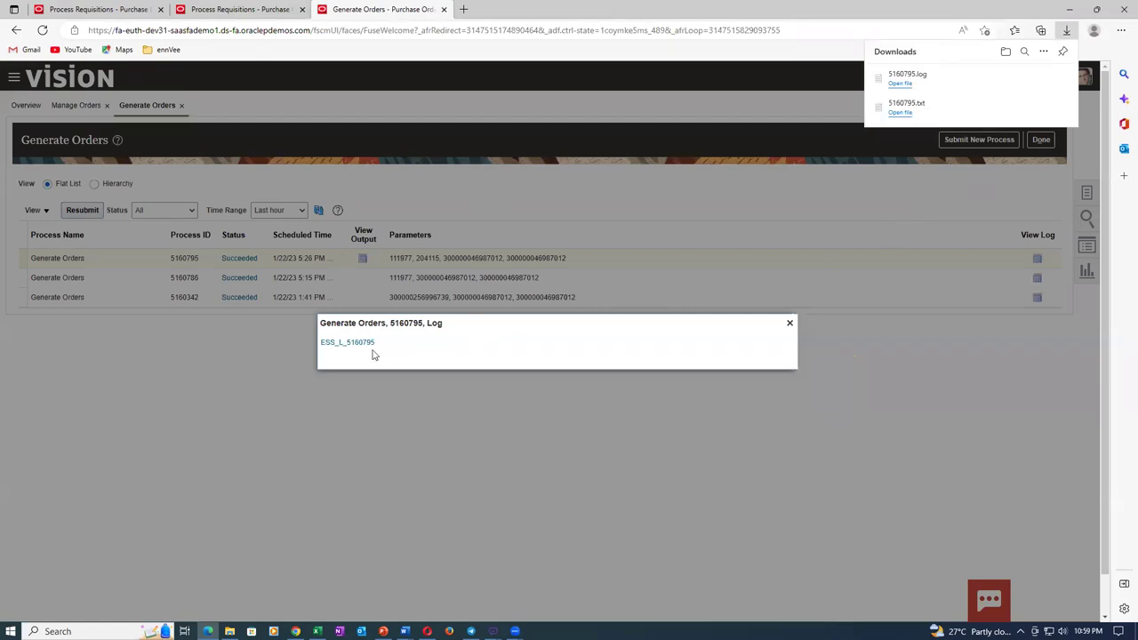
Open 5160795.log in Notepad maximized, highlight the 'No data found' exception, then close it.
click(900, 112)
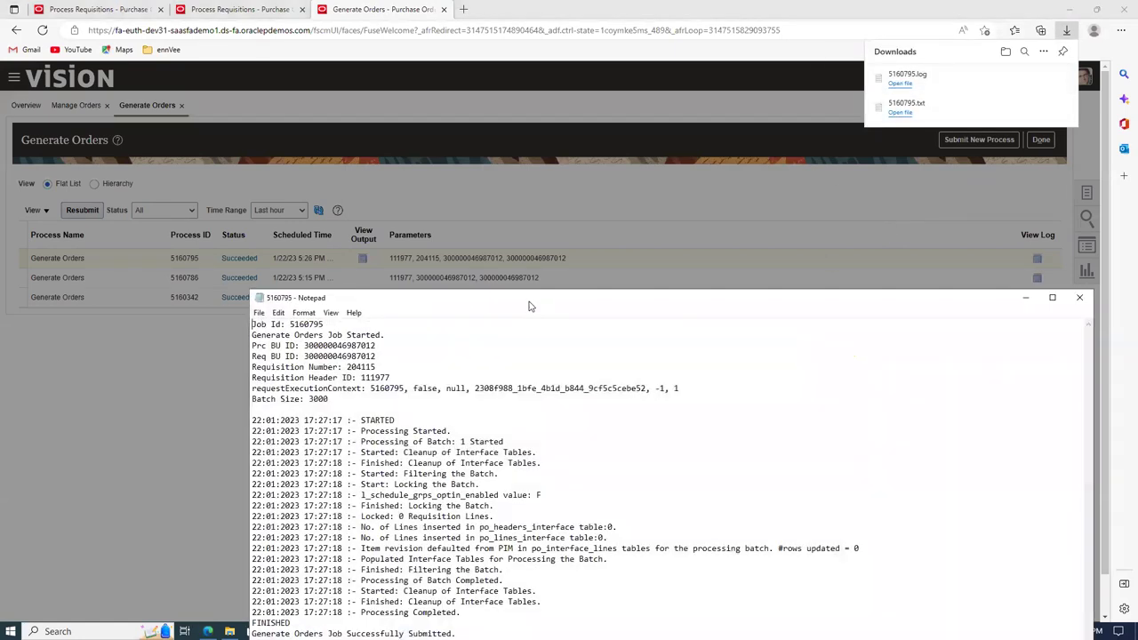
scroll(509, 439, right, 1)
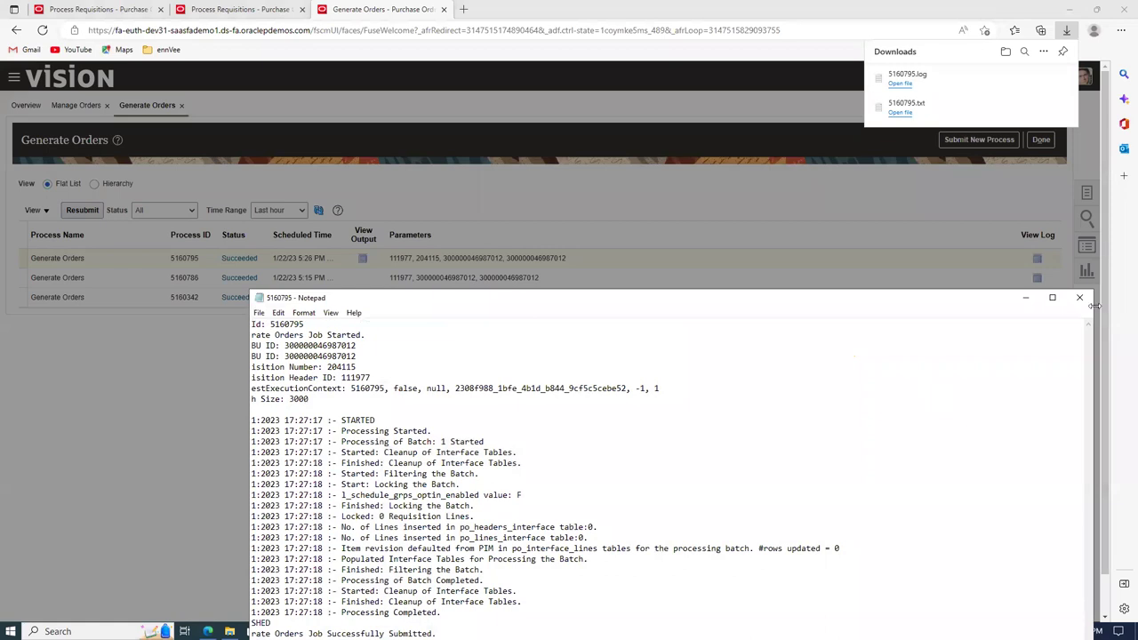
click(1052, 297)
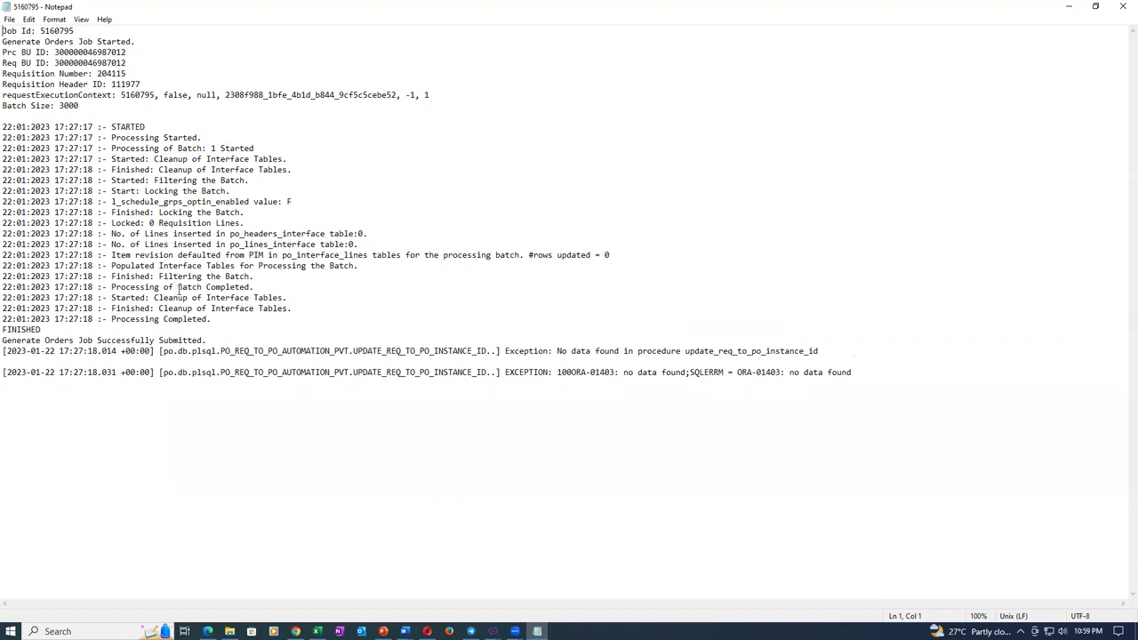
drag(558, 351, 659, 360)
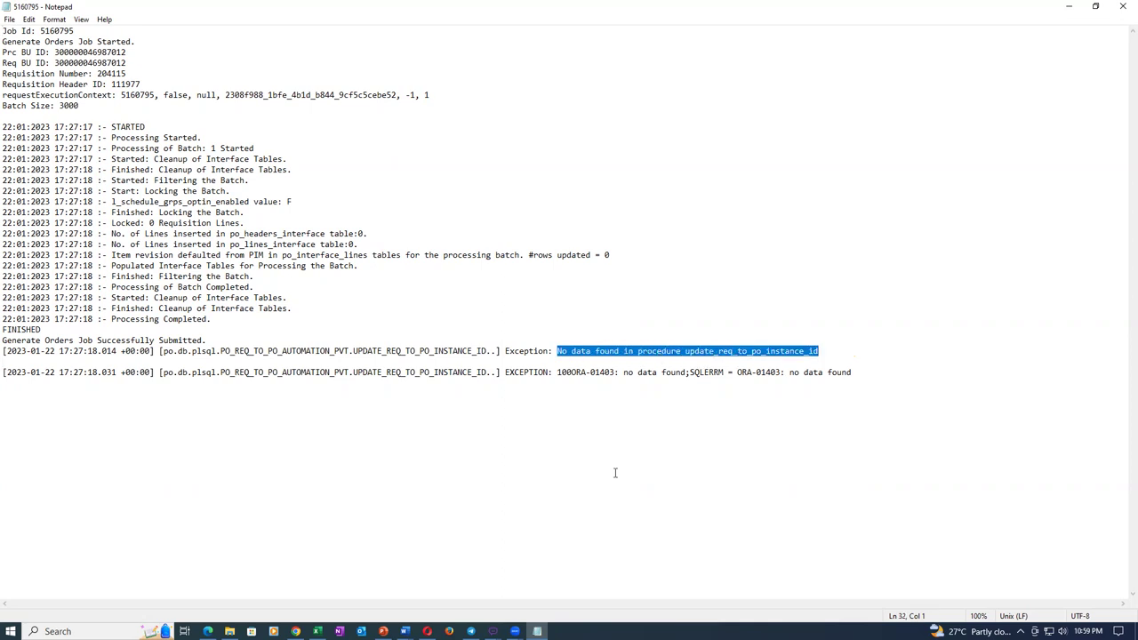
click(1122, 7)
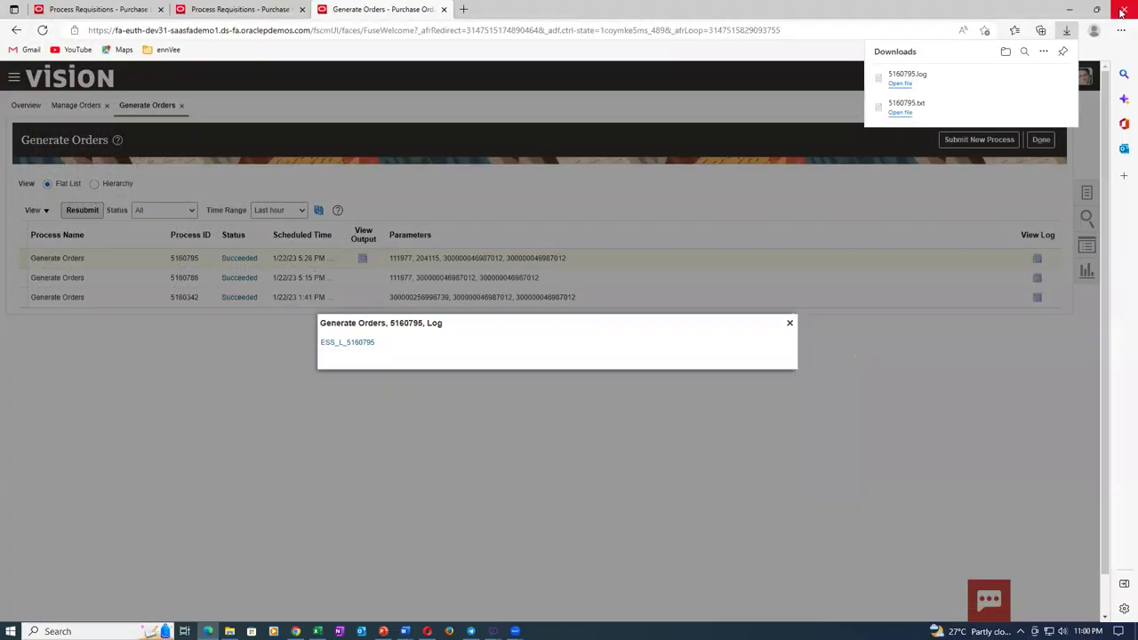
Close the log dialog, leave Generate Orders and Manage Orders, and go to Process Requisitions.
click(789, 326)
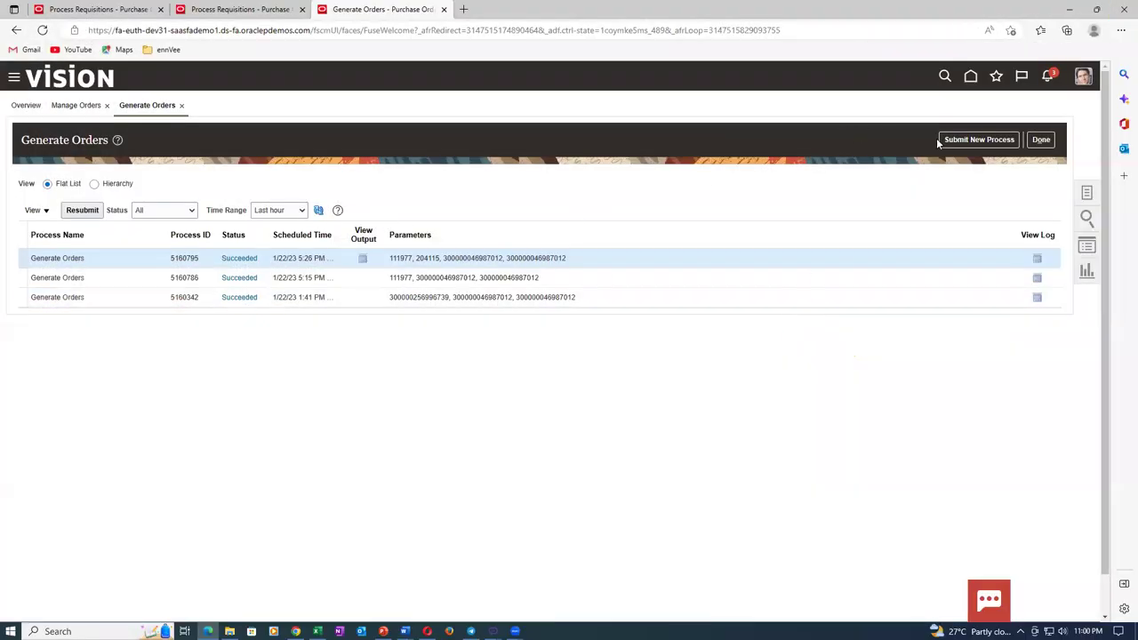
click(1041, 139)
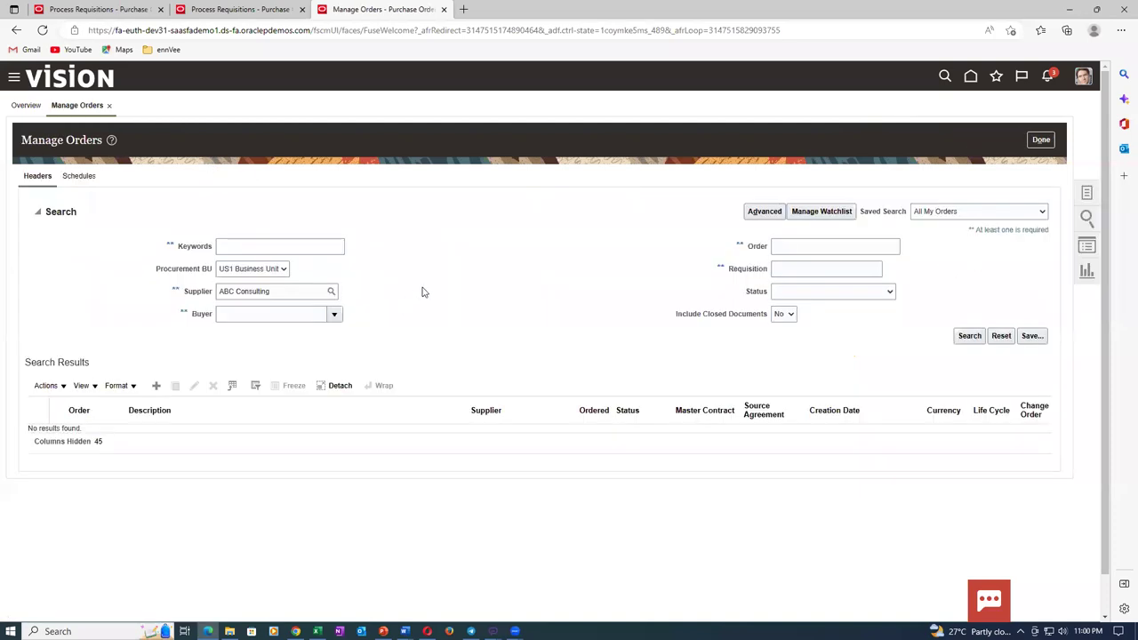
click(1034, 142)
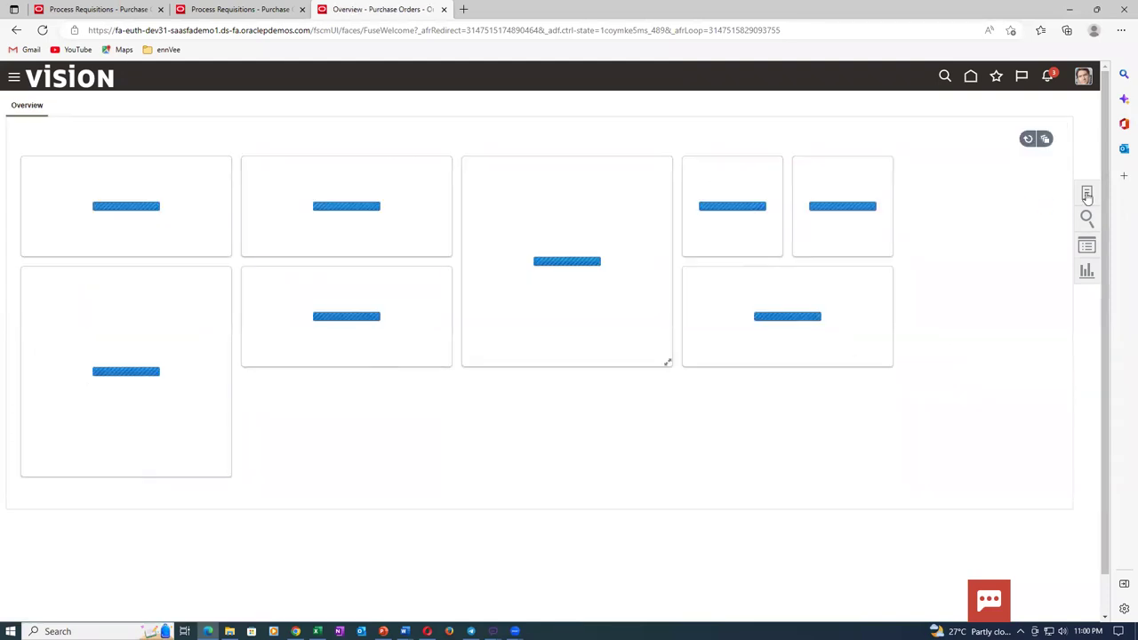
click(1086, 195)
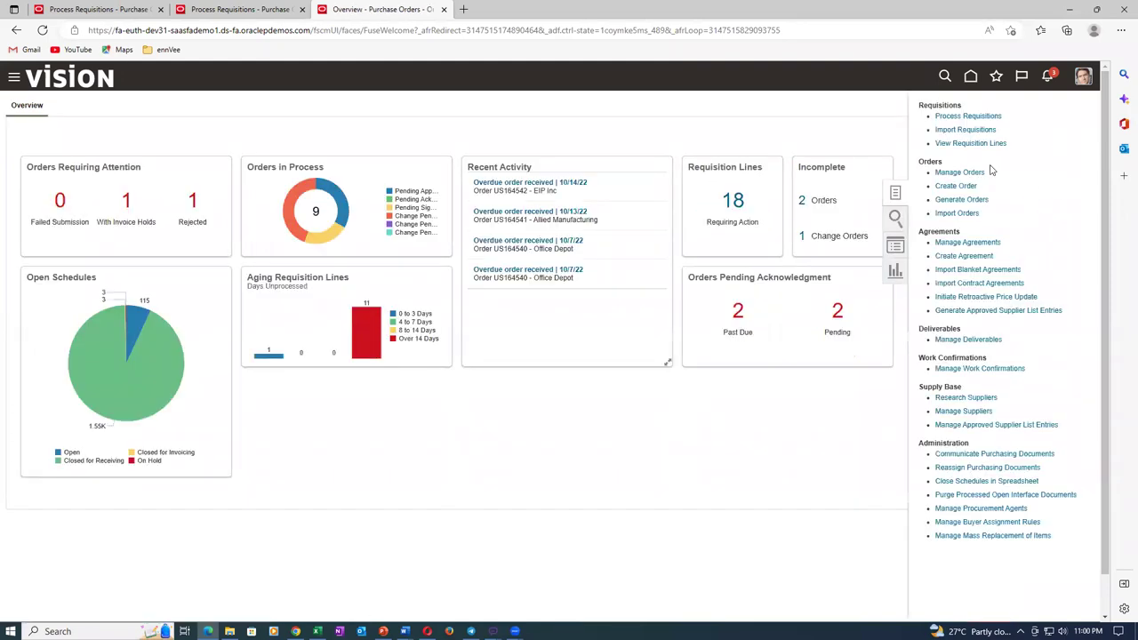
click(977, 116)
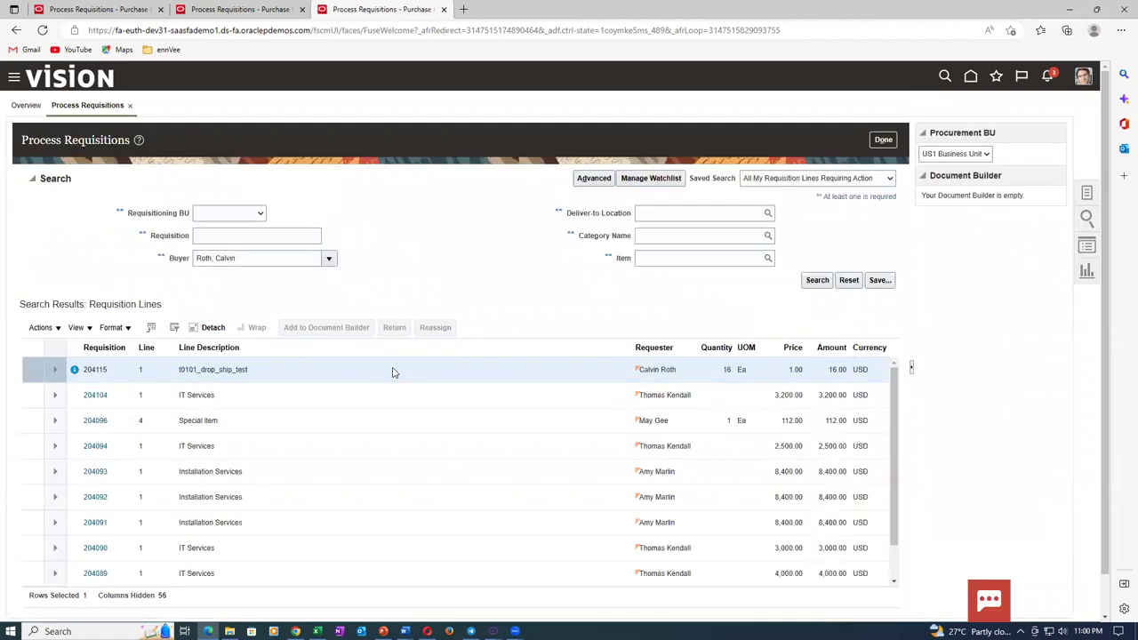
Search requisition lines with the Buyer filter cleared and select line 204115 (t0101_drop_ship_test).
click(256, 236)
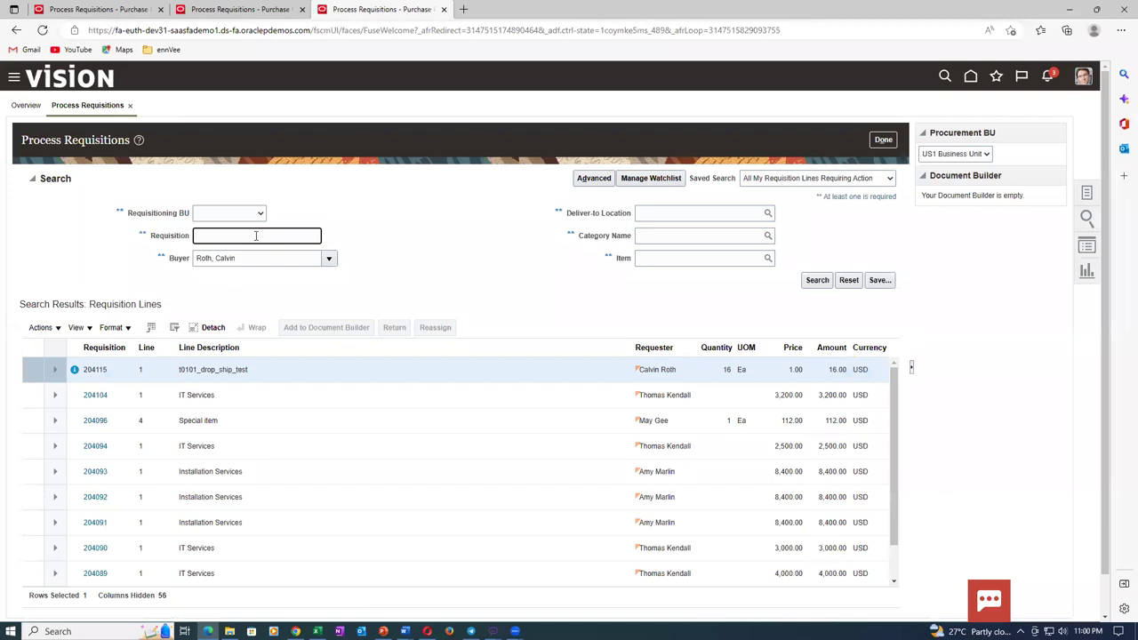
key(Tab)
key(Delete)
key(Delete)
key(Delete)
key(Delete)
key(Delete)
key(Delete)
key(Delete)
key(Delete)
key(Delete)
key(Delete)
key(Delete)
key(Delete)
click(816, 280)
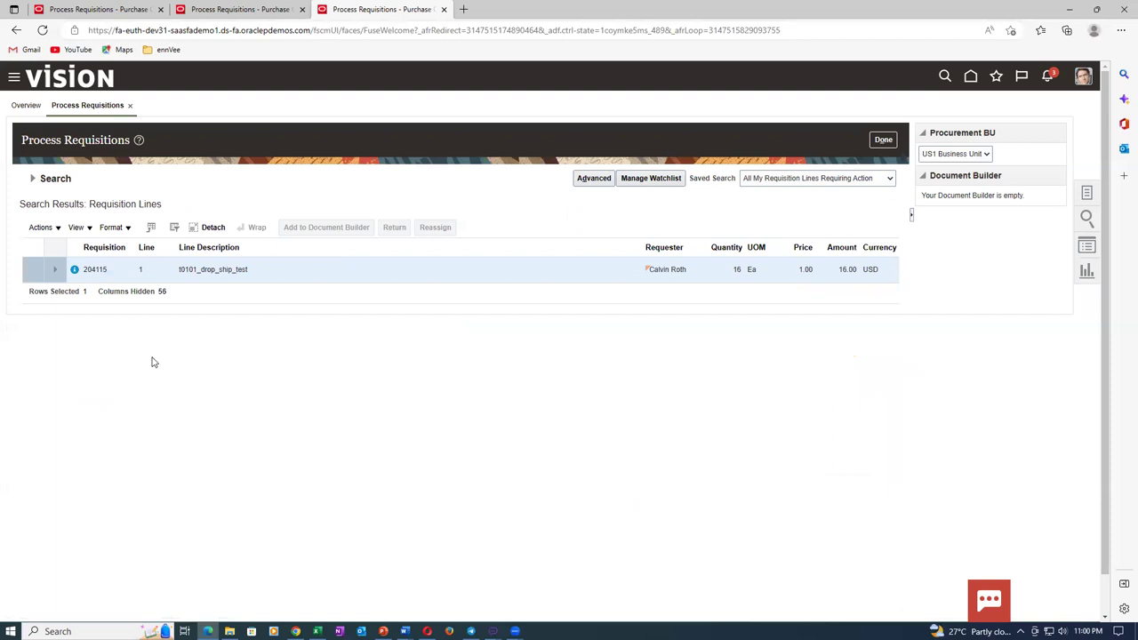
click(34, 231)
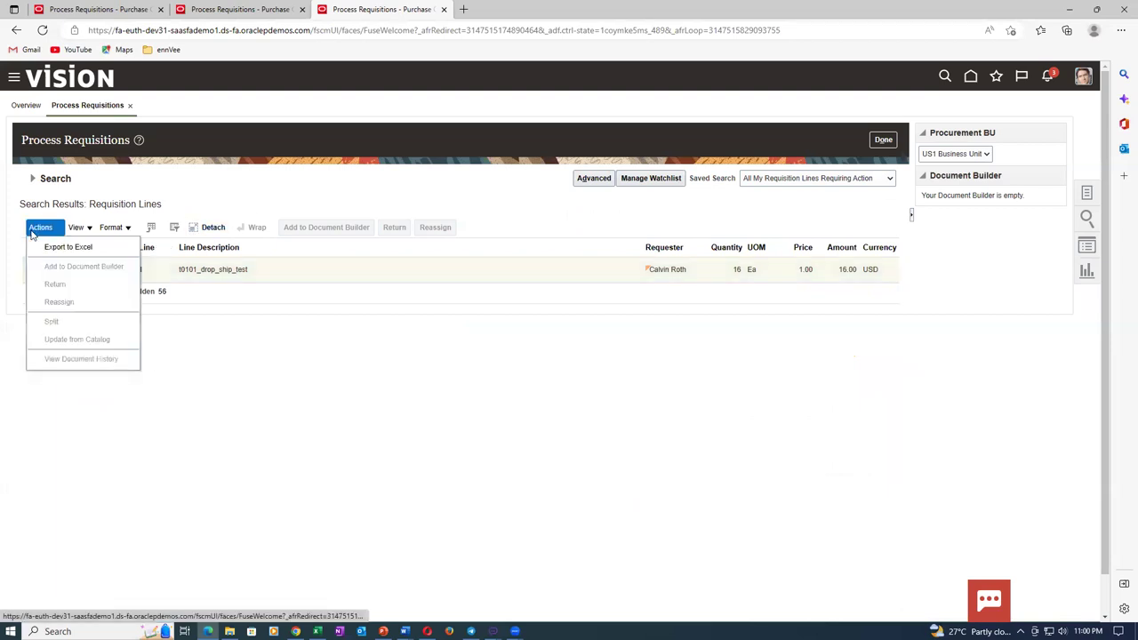
click(238, 428)
click(365, 278)
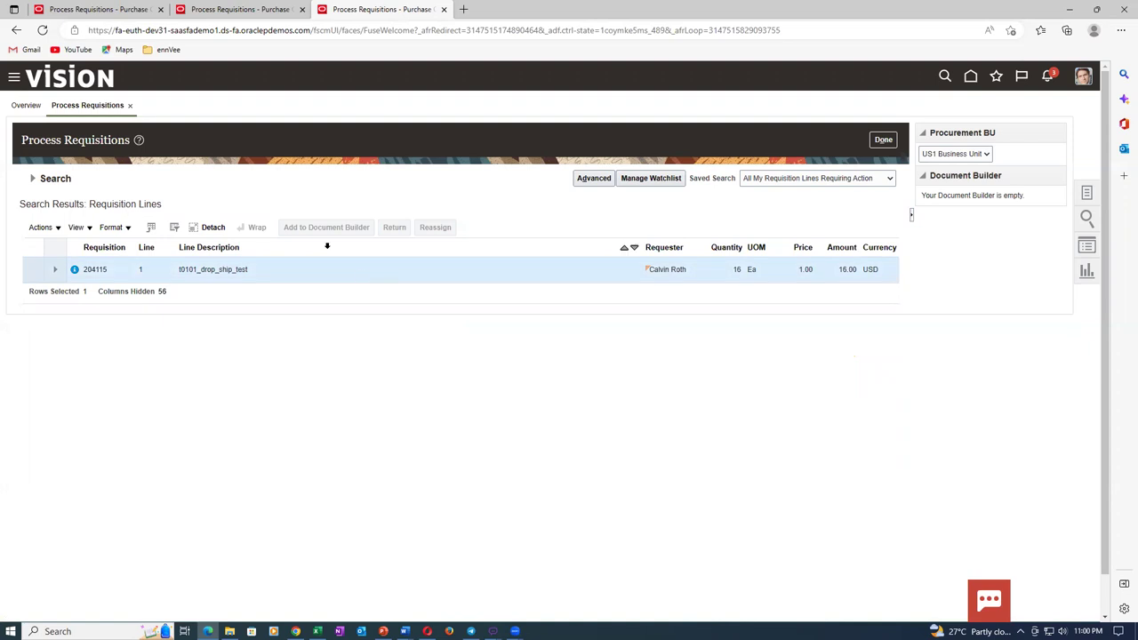
click(175, 32)
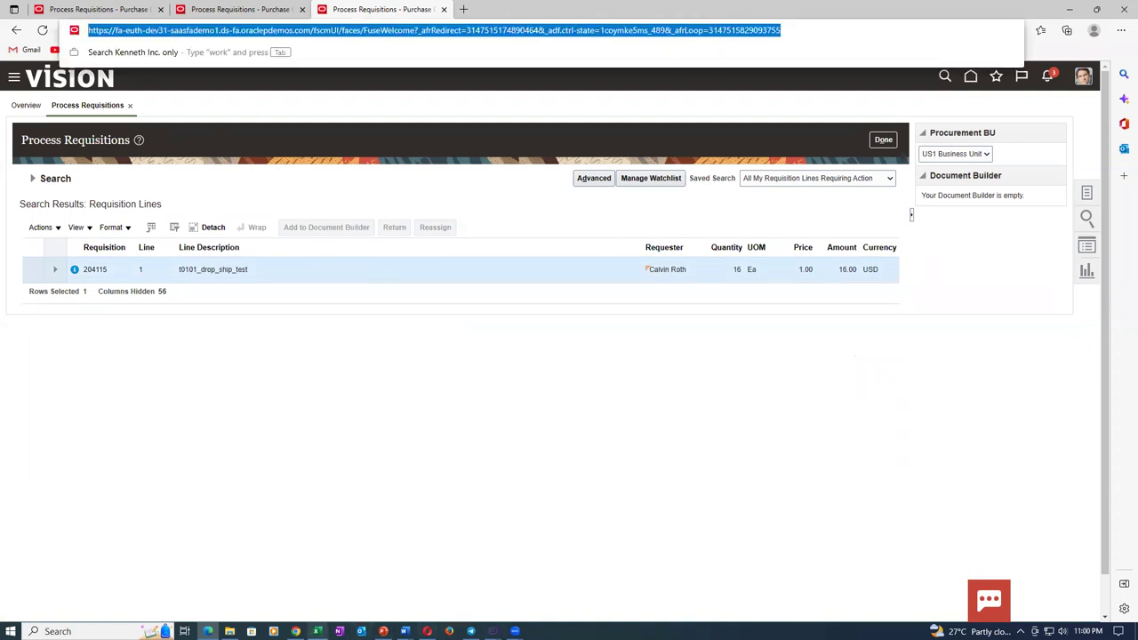
Reload the expired page and sign out of the current user's session.
click(296, 631)
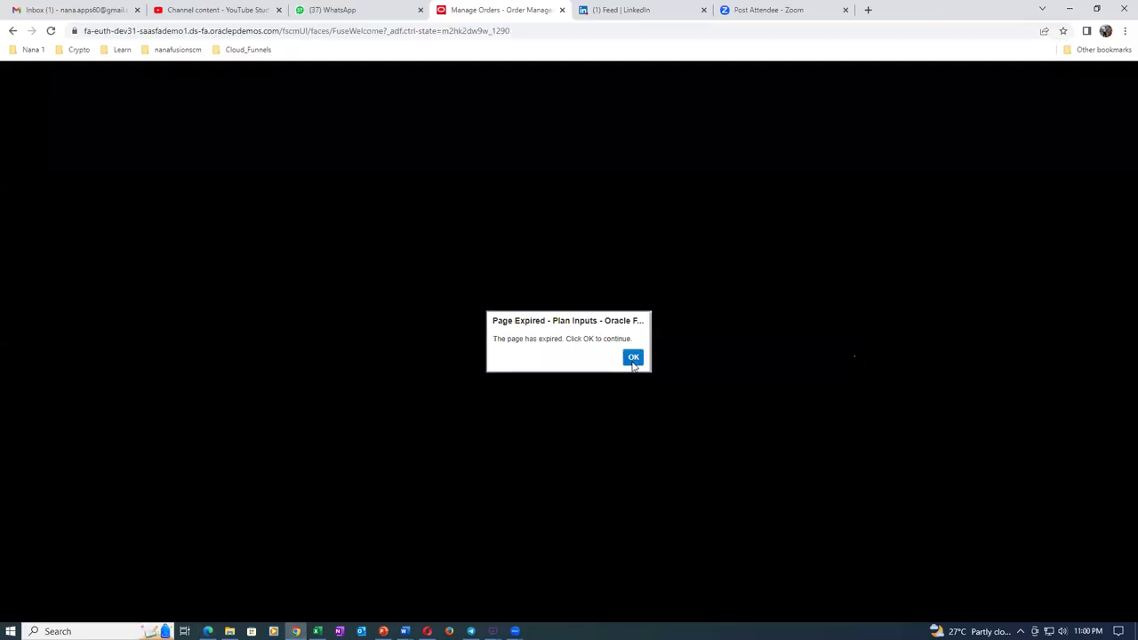
click(633, 357)
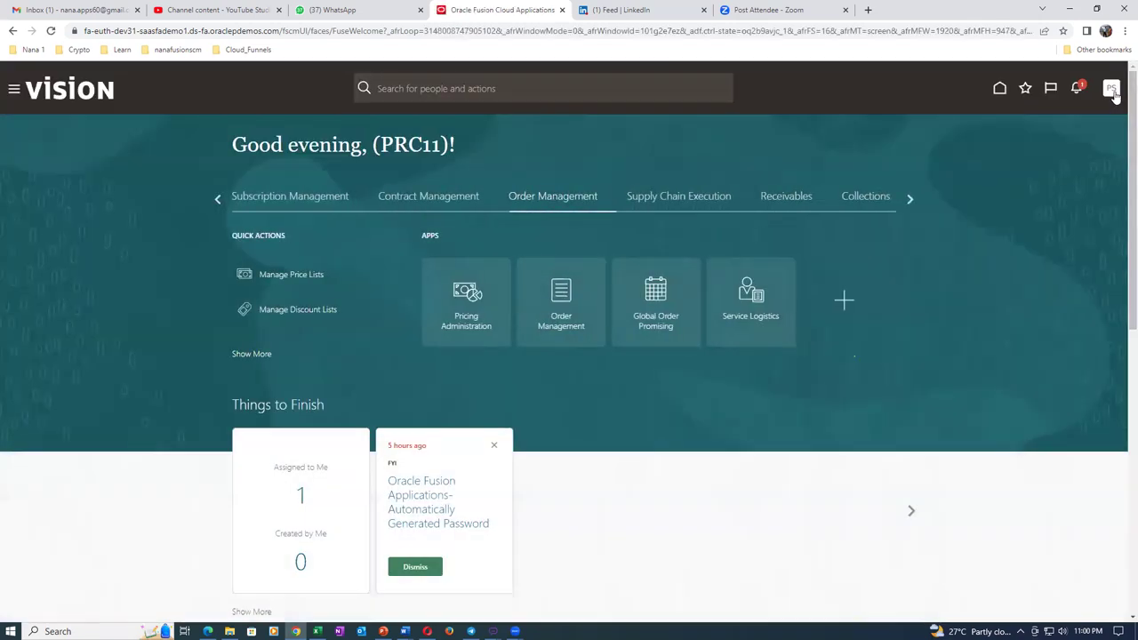
click(1111, 89)
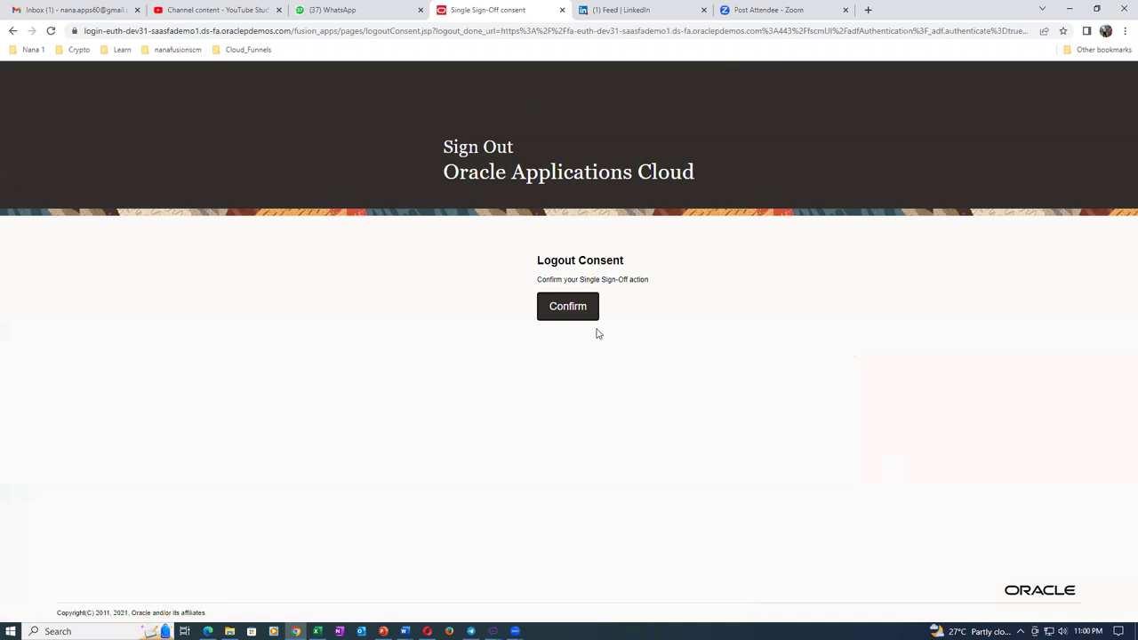
click(574, 317)
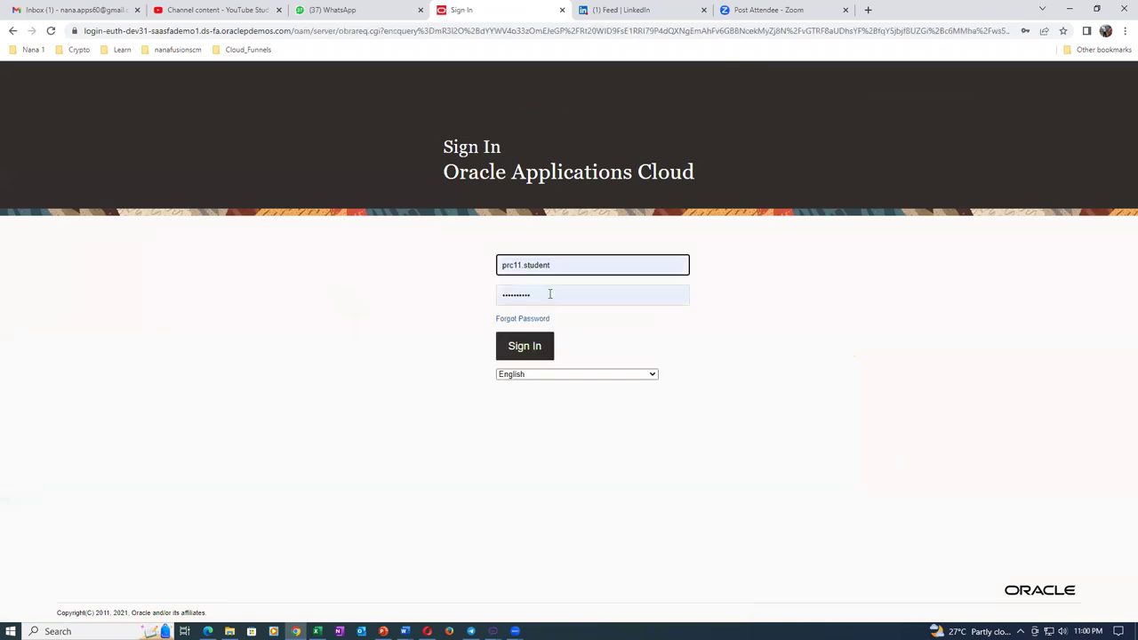
Sign in with the procurement manager's username and password and show the procurement apps.
drag(561, 265, 368, 309)
text(ca)
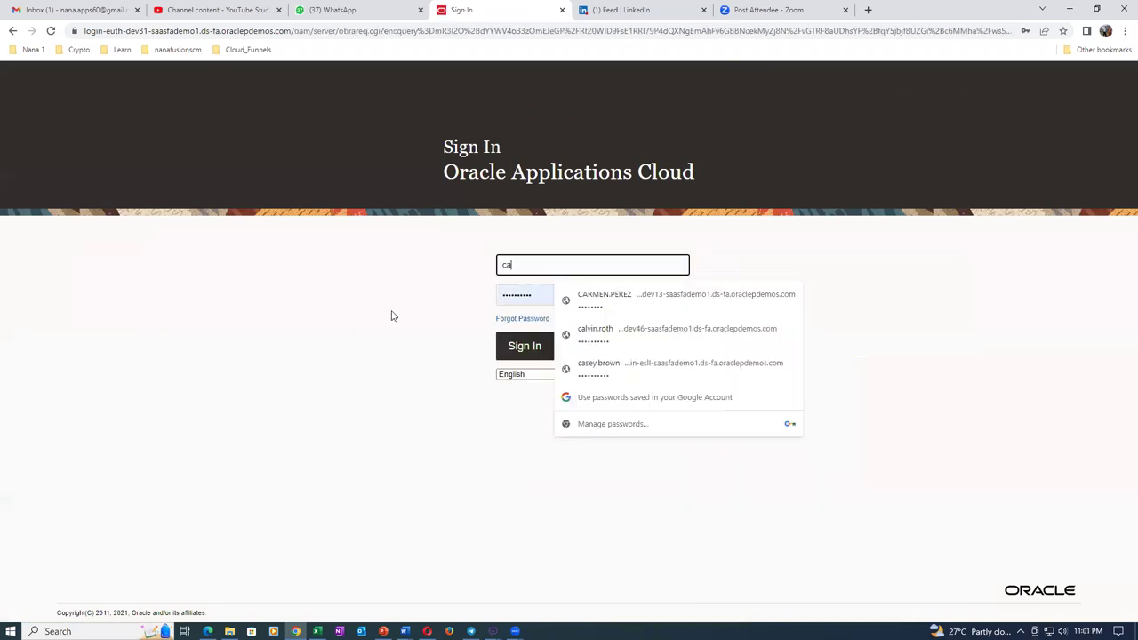
text(lvin.roth)
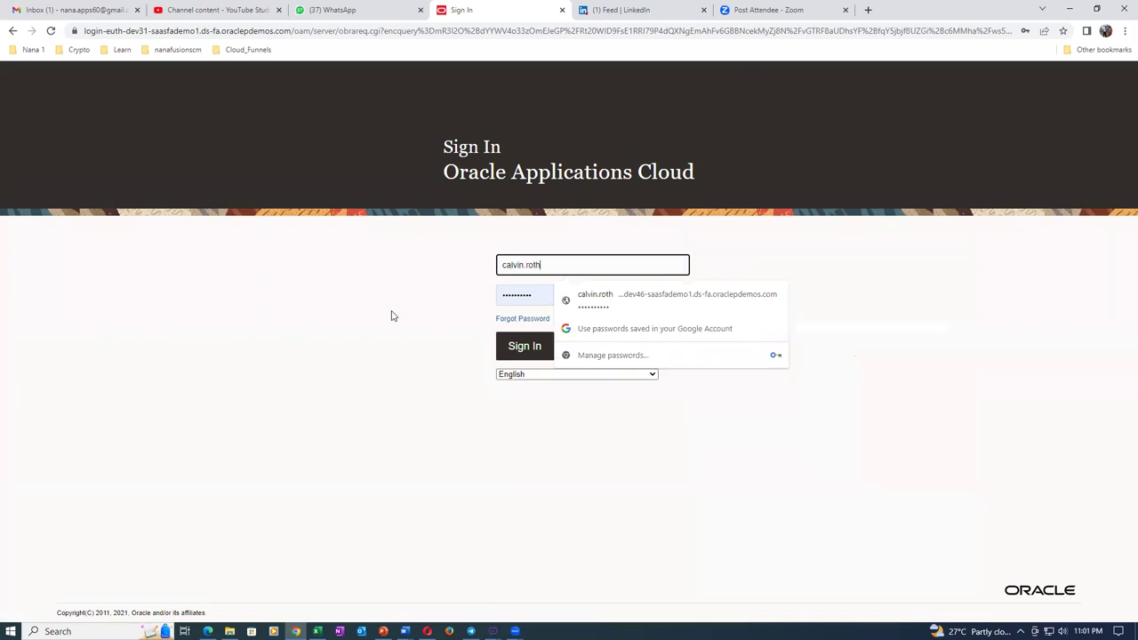
key(Tab)
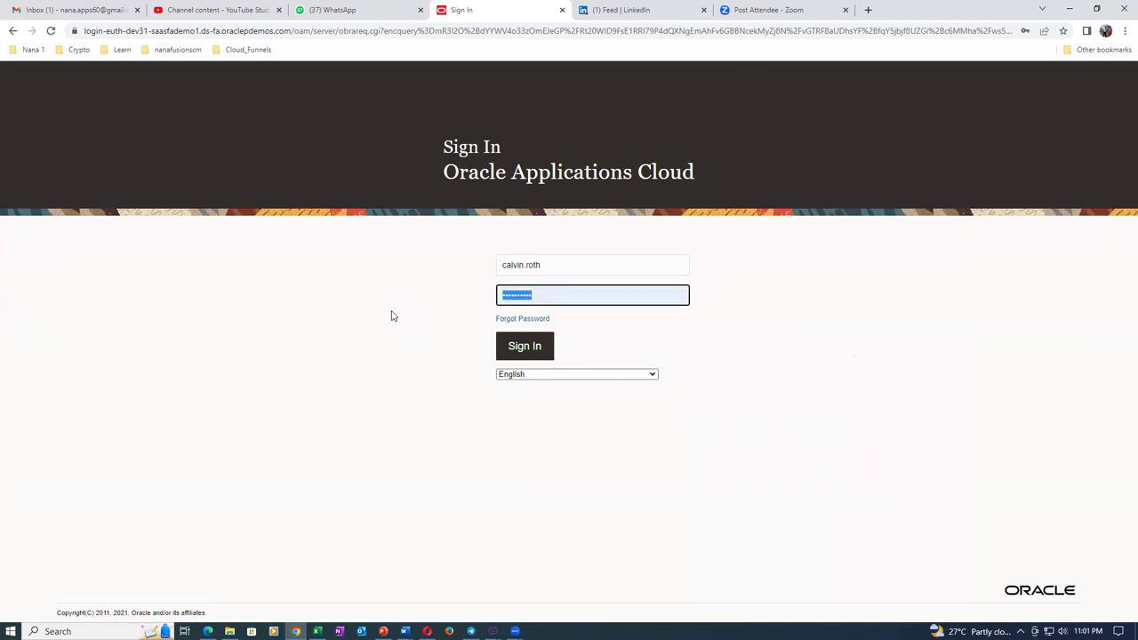
click(512, 352)
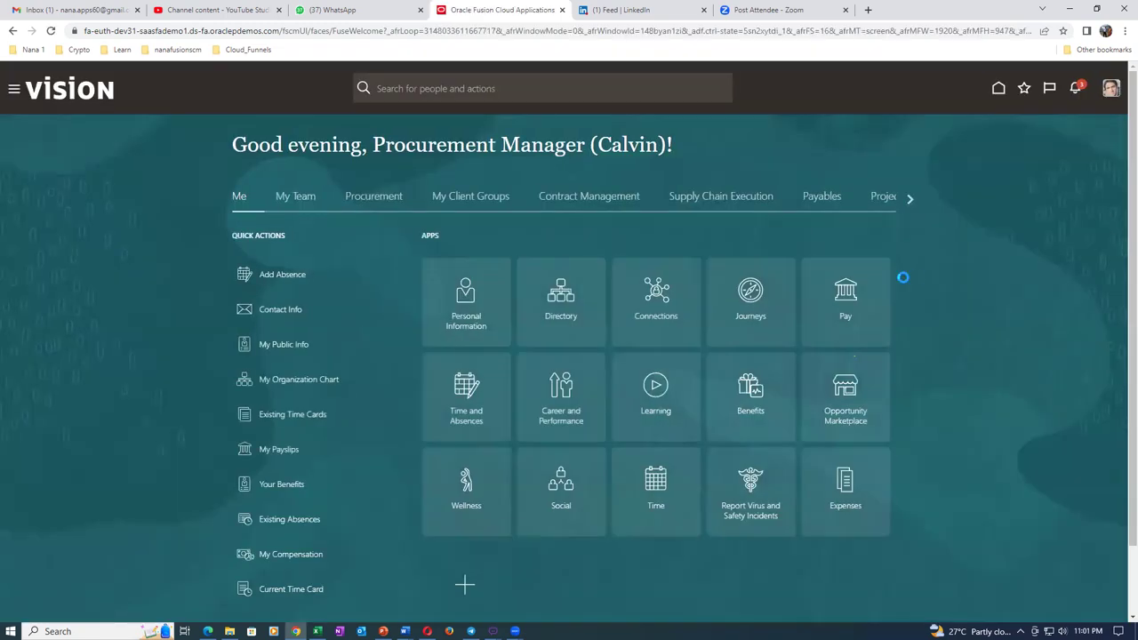
click(373, 198)
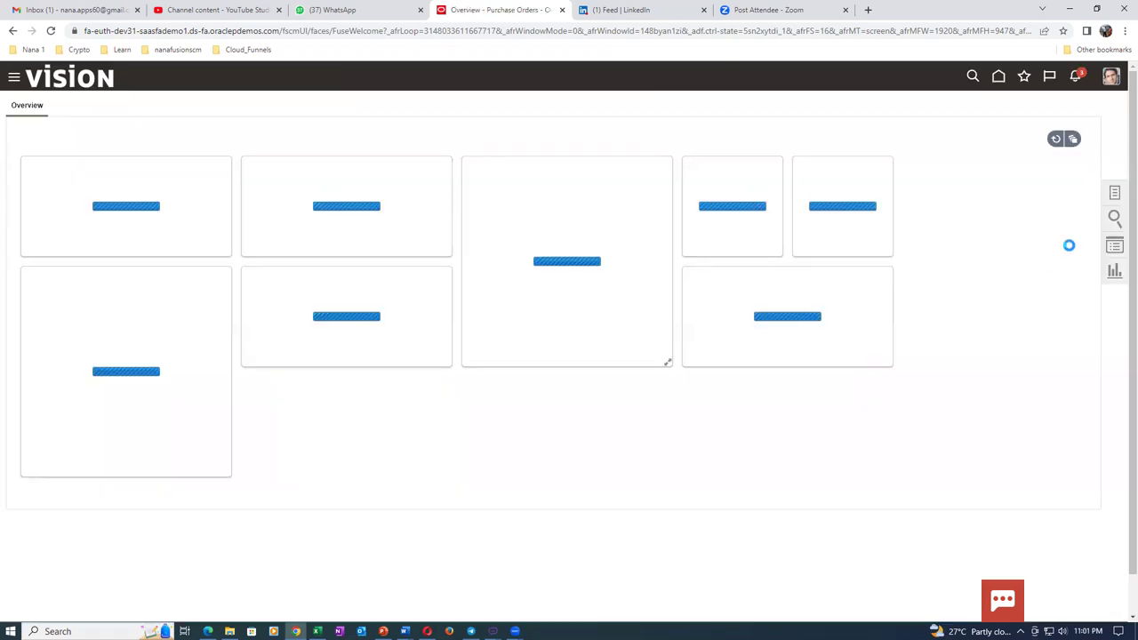
Open Process Requisitions from the purchasing tasks and select drop-ship requisition line 204115.
click(1115, 192)
click(993, 115)
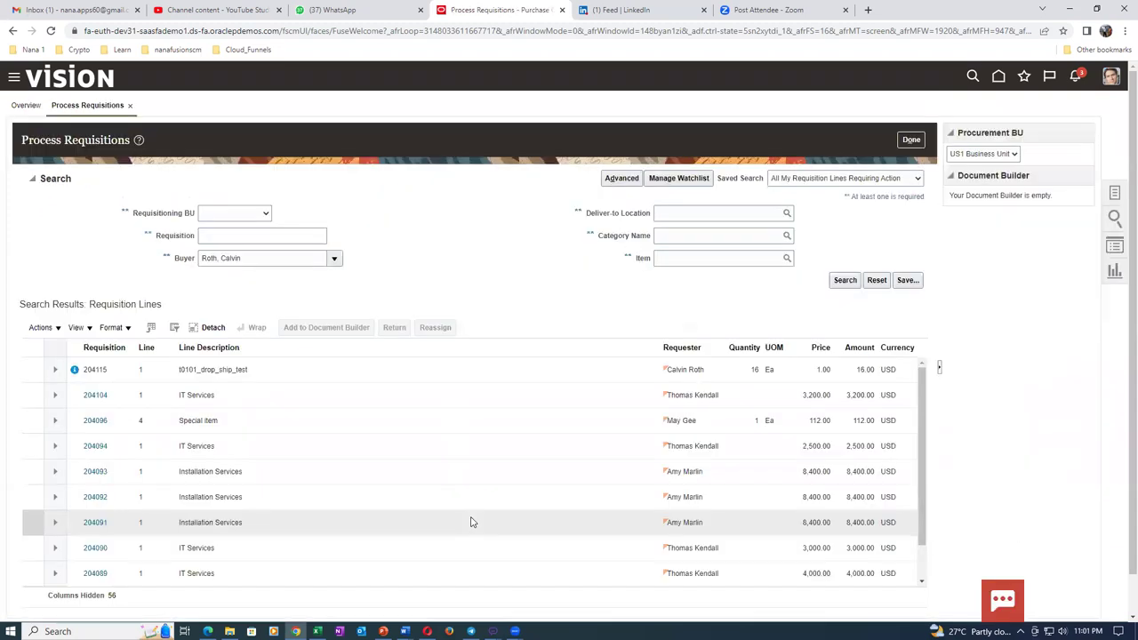
click(308, 377)
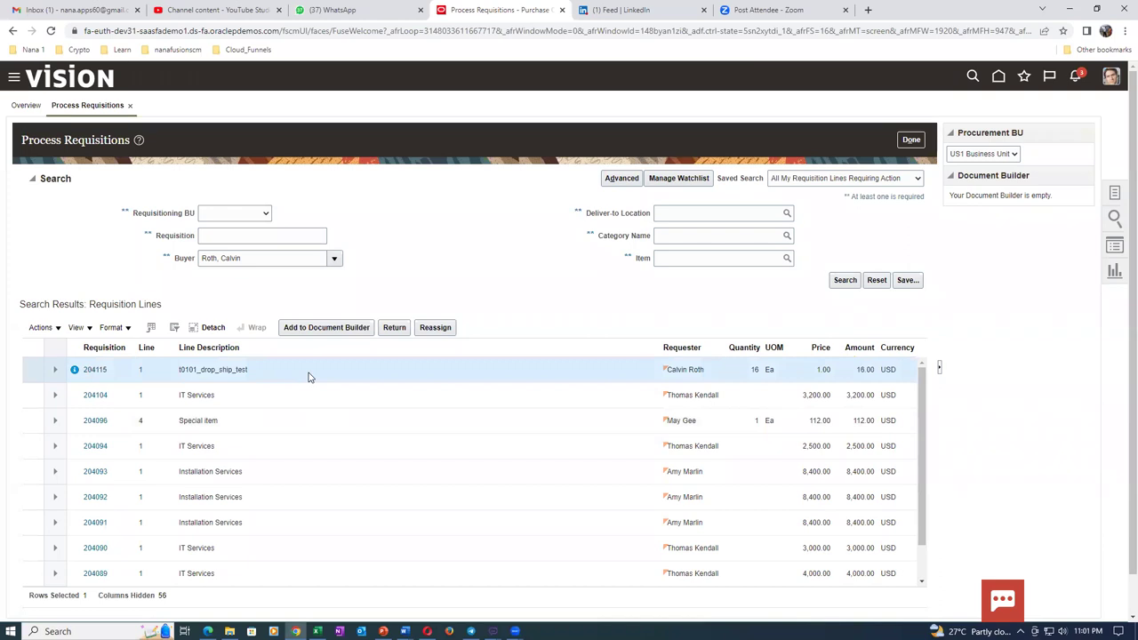
Add line 204115 to the Document Builder as a new Purchase Order for ABC Consulting, site ABC US1.
click(332, 329)
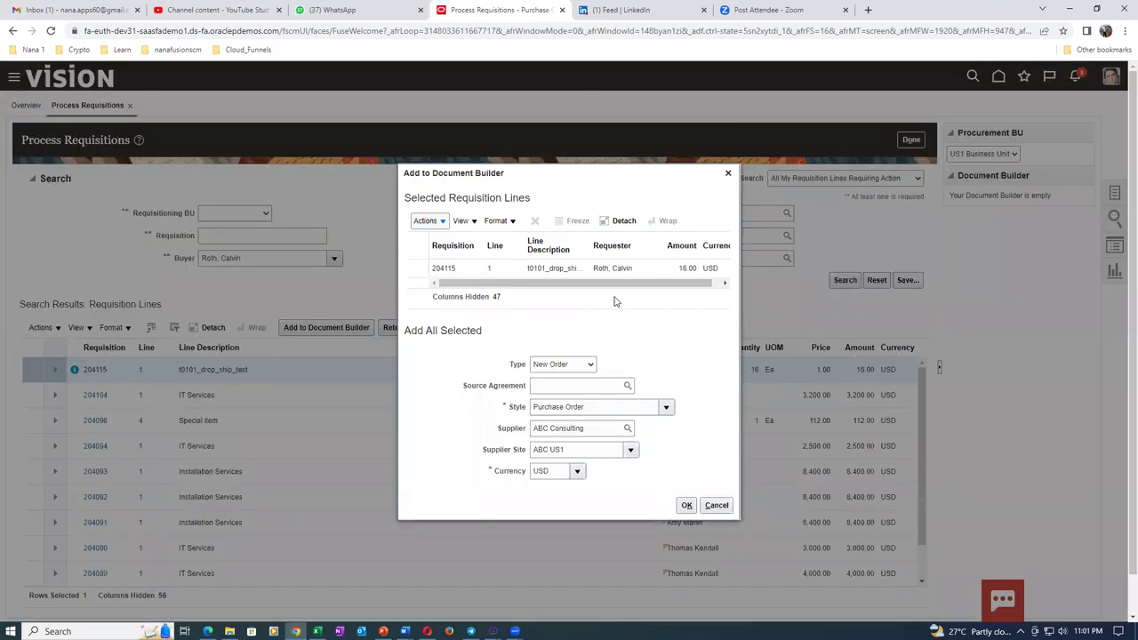
click(540, 386)
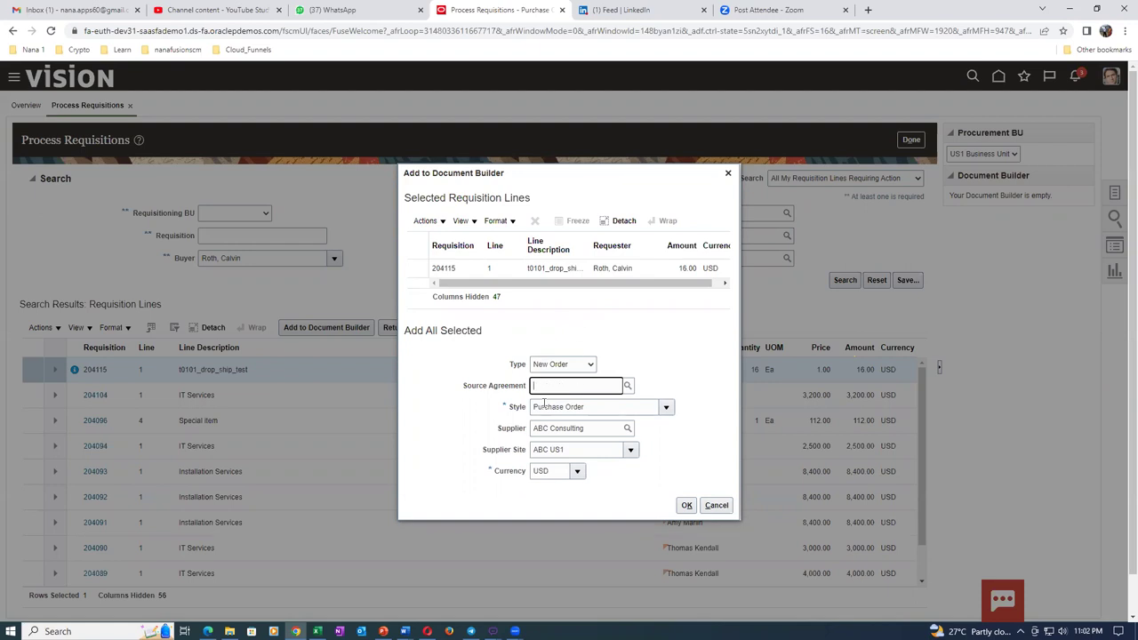
click(686, 505)
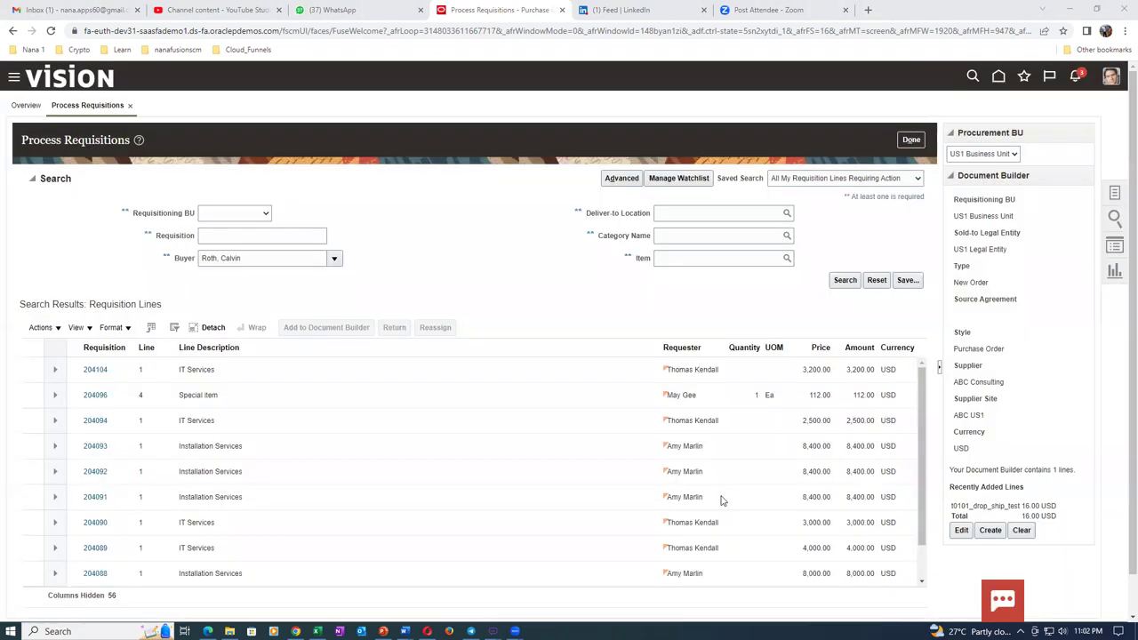
Create purchase order US164545 from the Document Builder and acknowledge the confirmation.
click(989, 530)
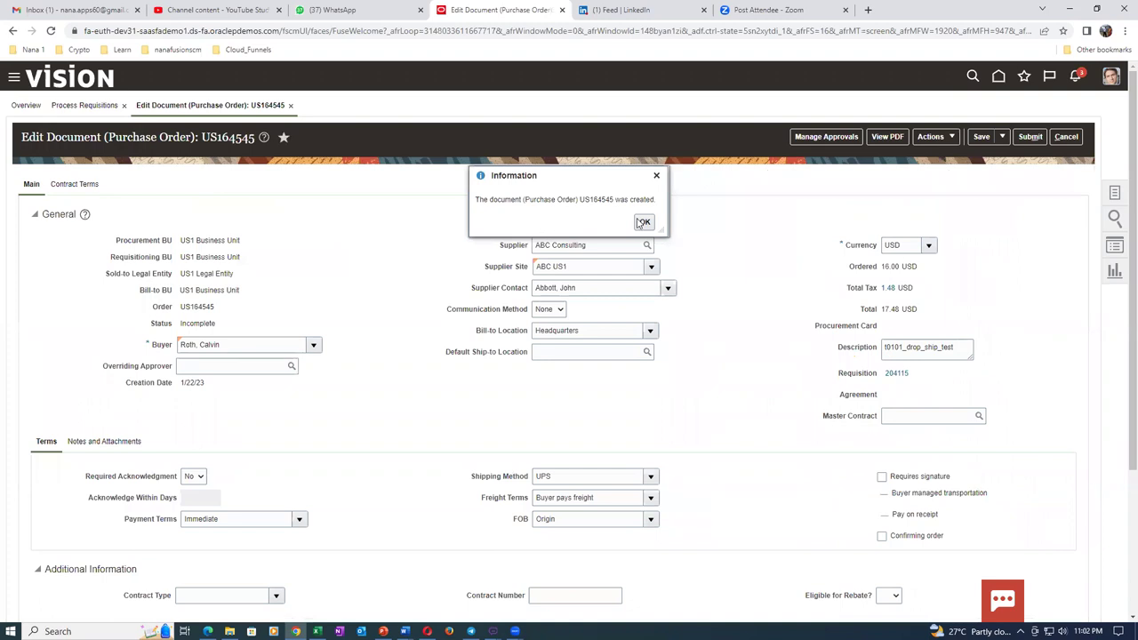
click(645, 222)
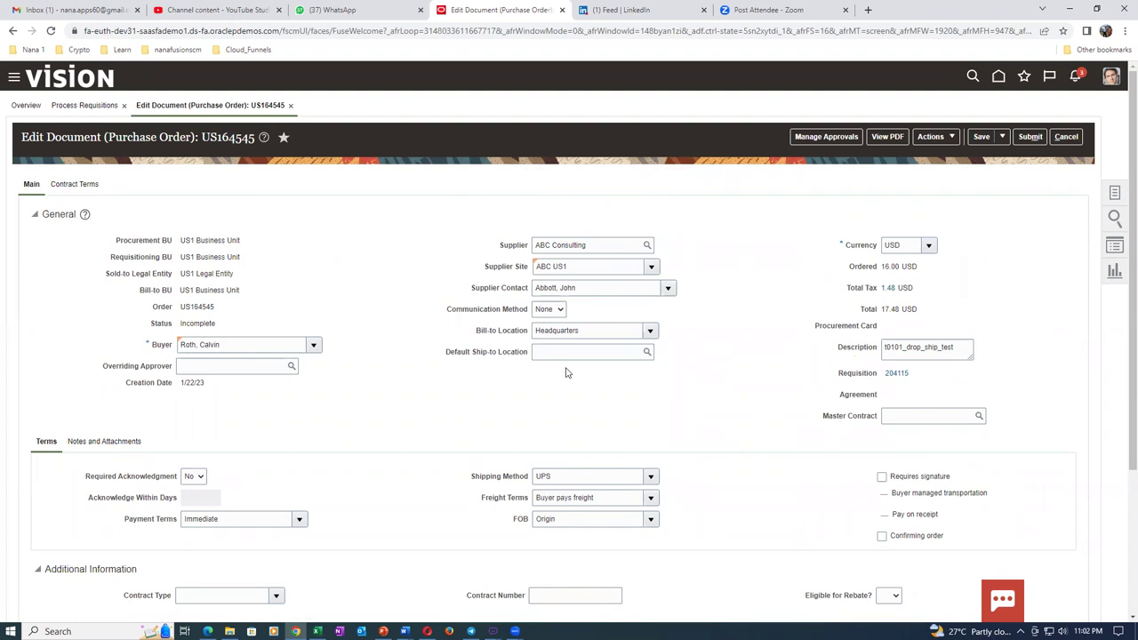
scroll(566, 373, down, 4)
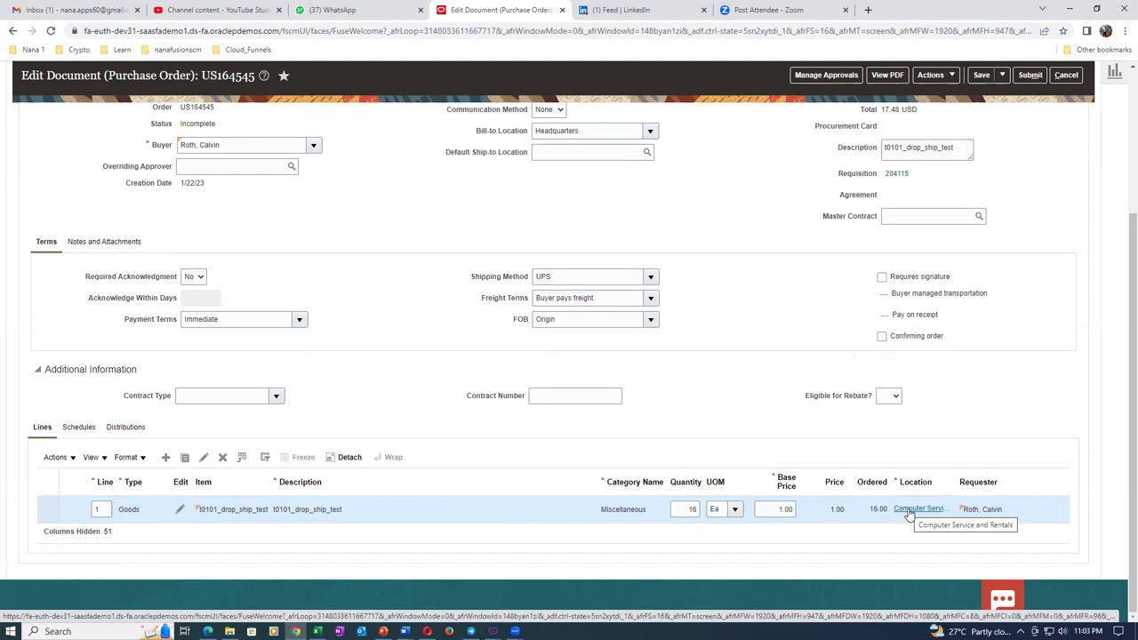
click(909, 513)
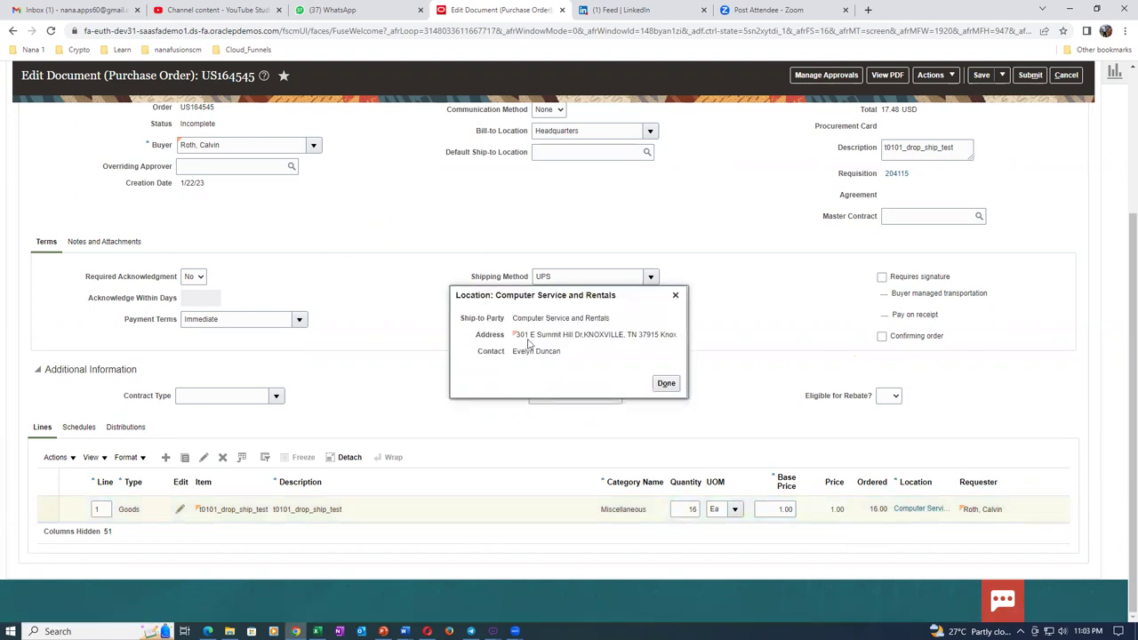
drag(529, 334, 654, 336)
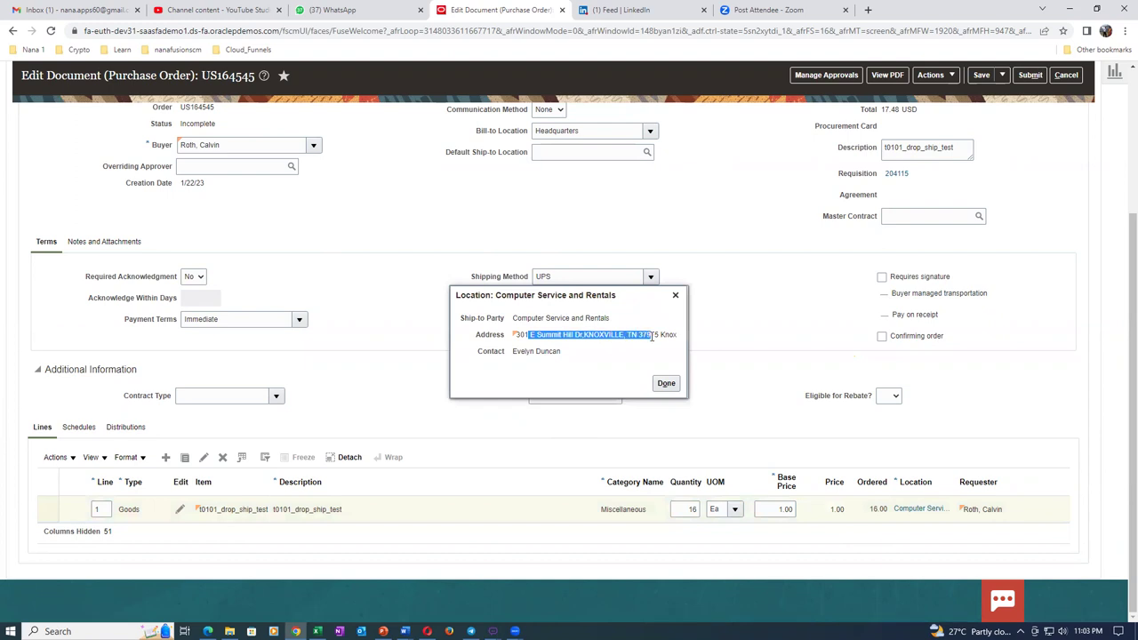
click(658, 383)
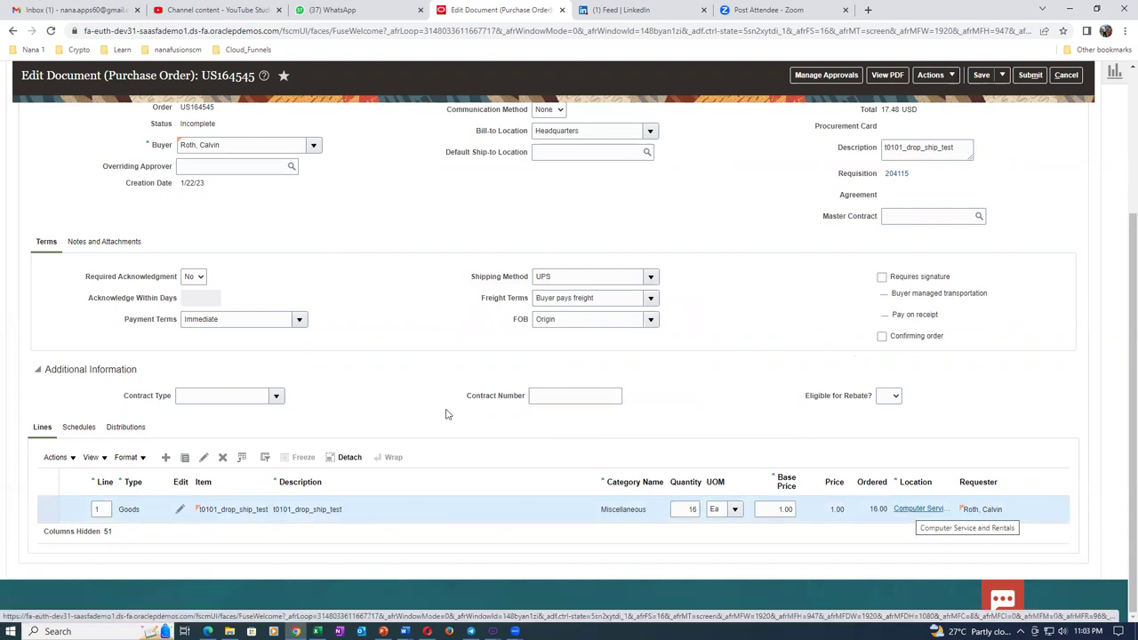
scroll(360, 334, up, 3)
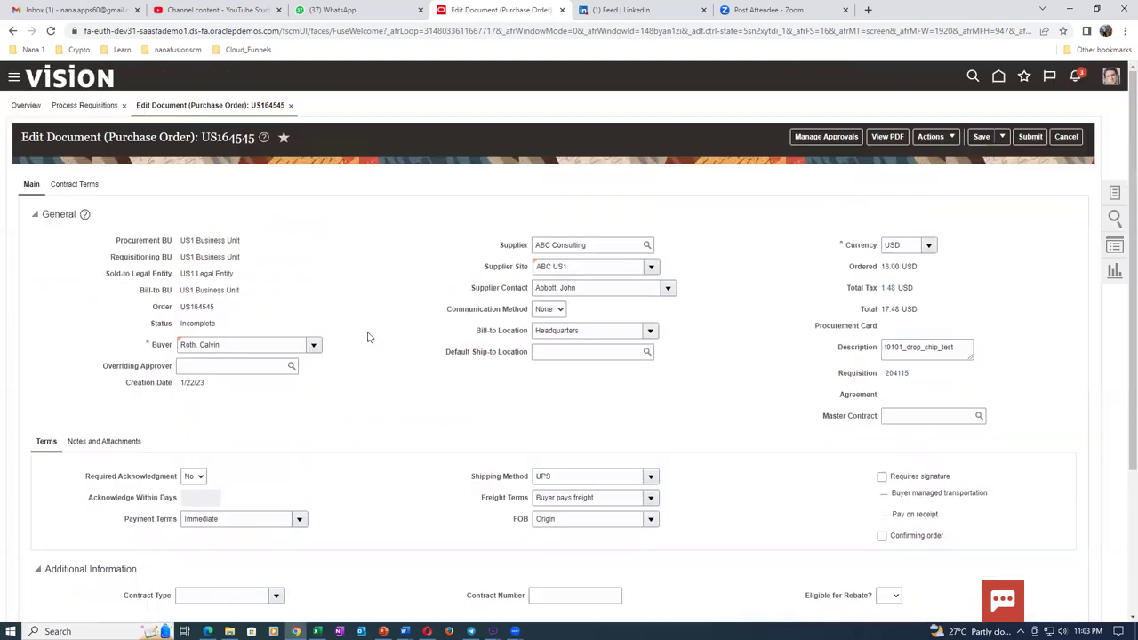
Open Manage Approvals for US164545, then bring up File Explorer on the OM_Day1 folder.
click(827, 139)
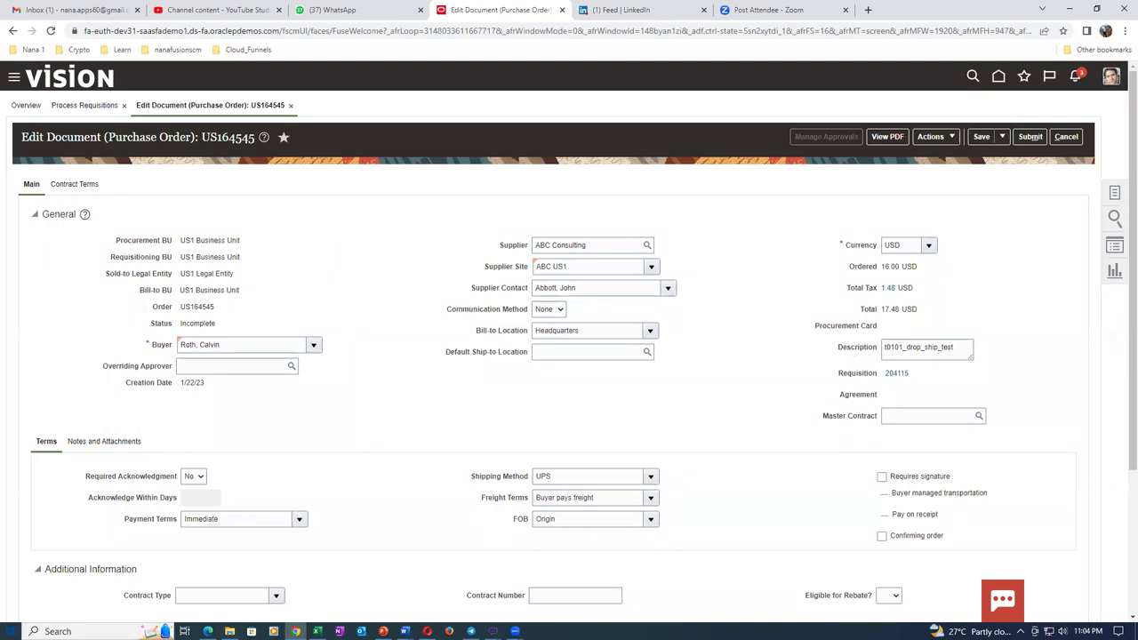
click(230, 632)
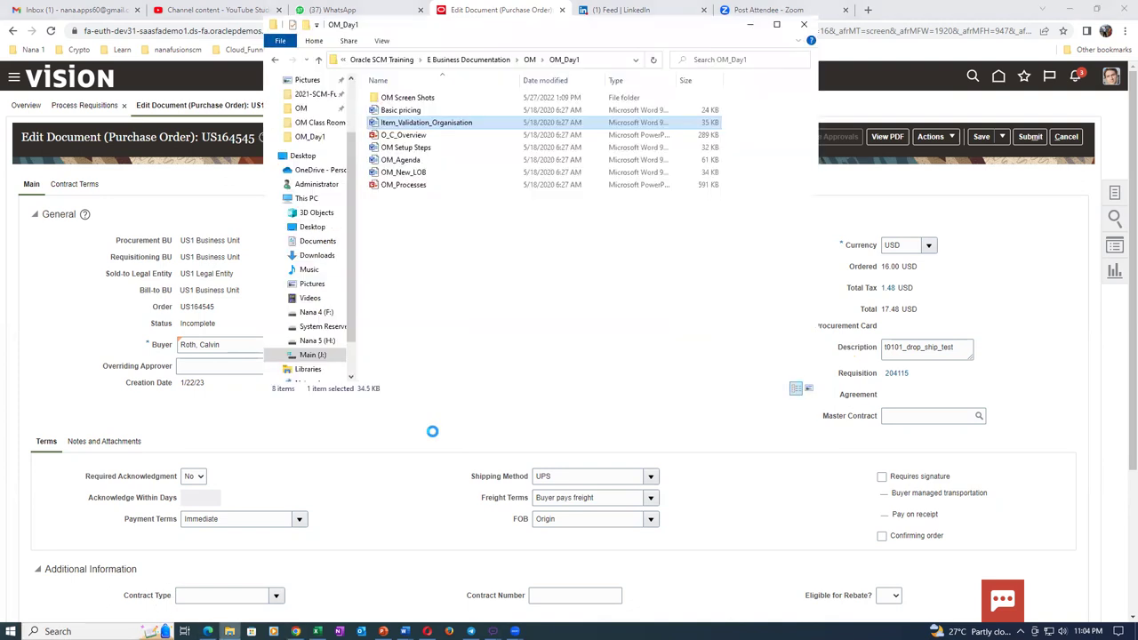
Browse the OM_Day4 folder's files and search it for 'drop'.
click(401, 229)
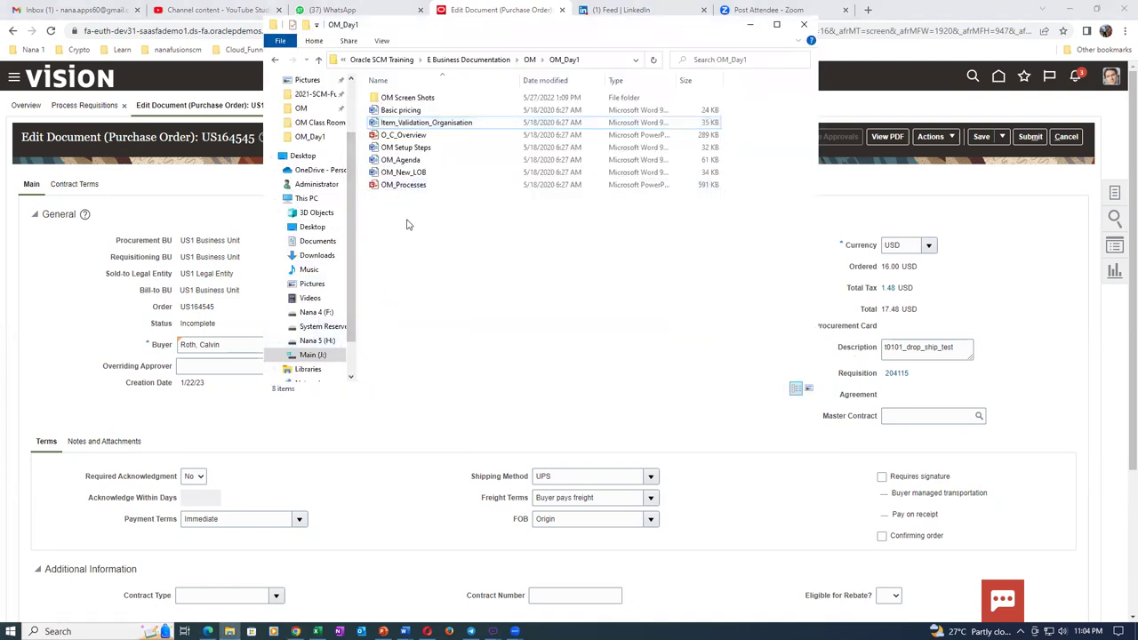
click(530, 60)
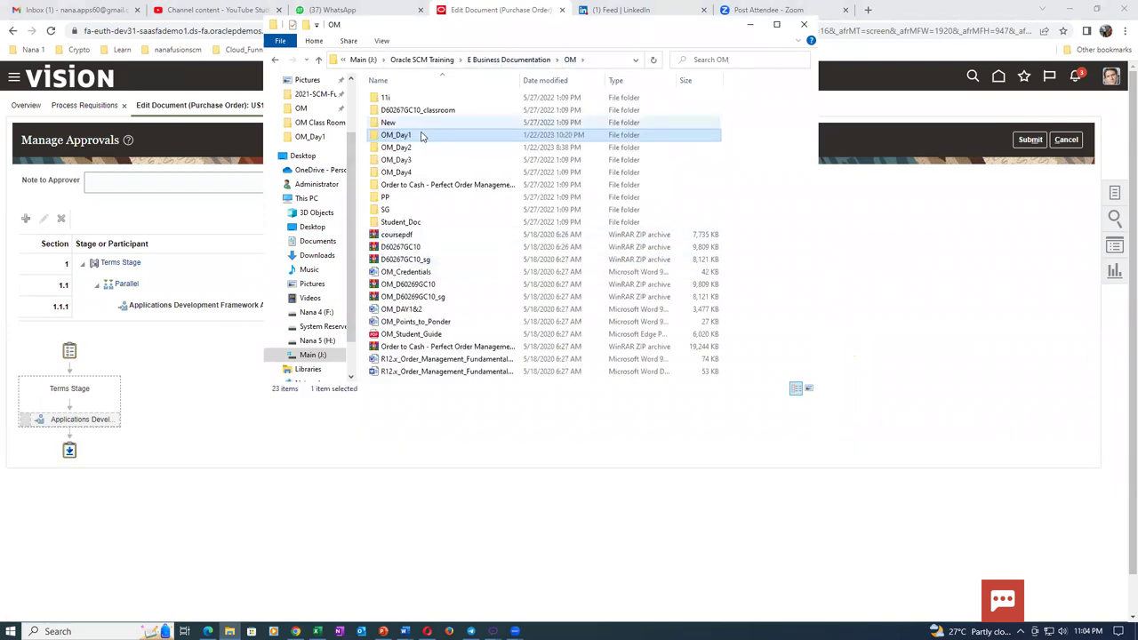
double_click(423, 175)
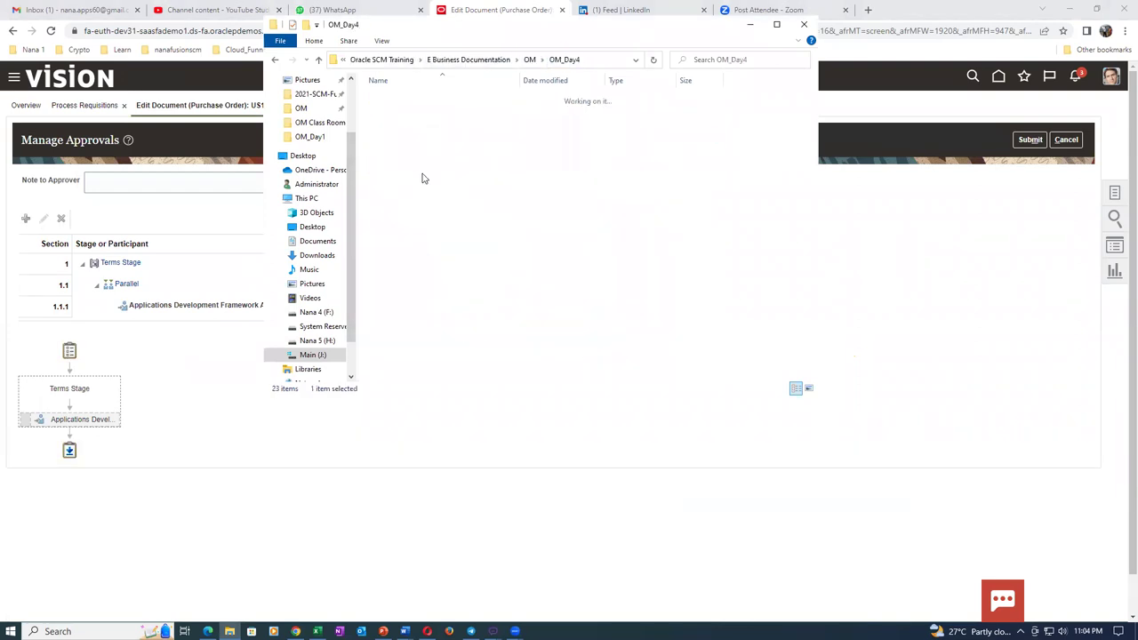
click(423, 176)
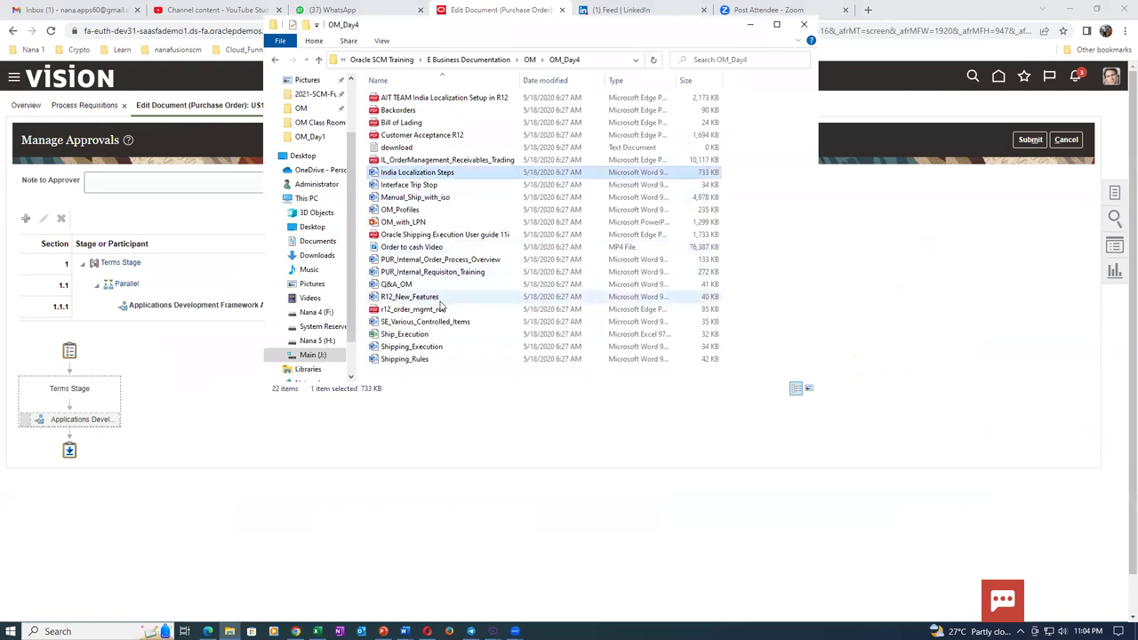
click(449, 263)
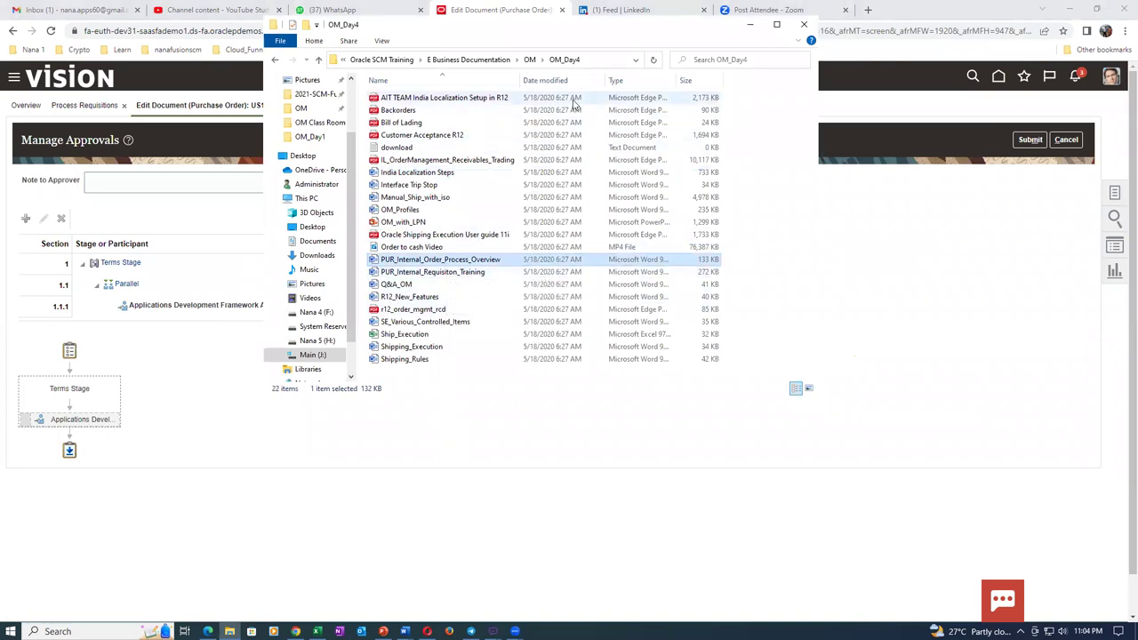
click(722, 59)
text(drop)
key(Return)
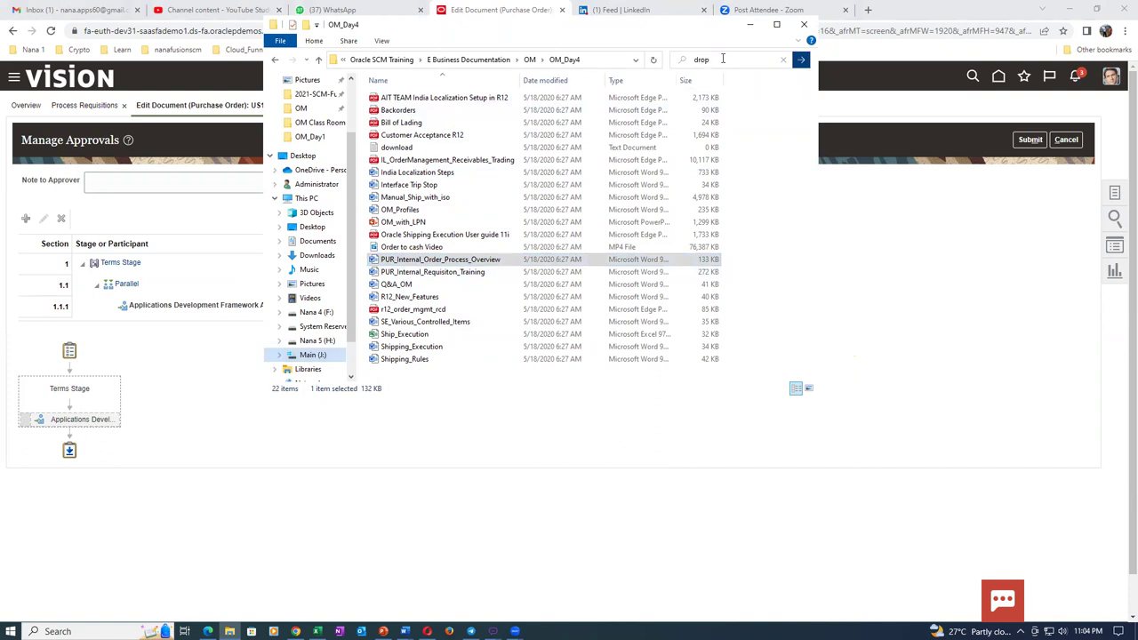
click(717, 61)
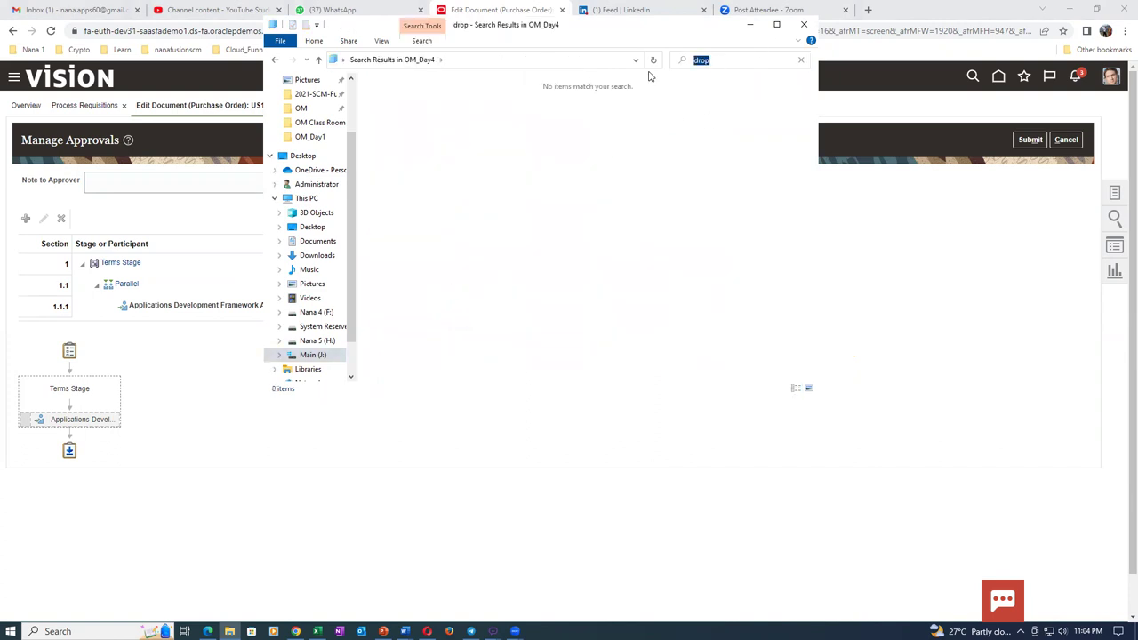
key(BackSpace)
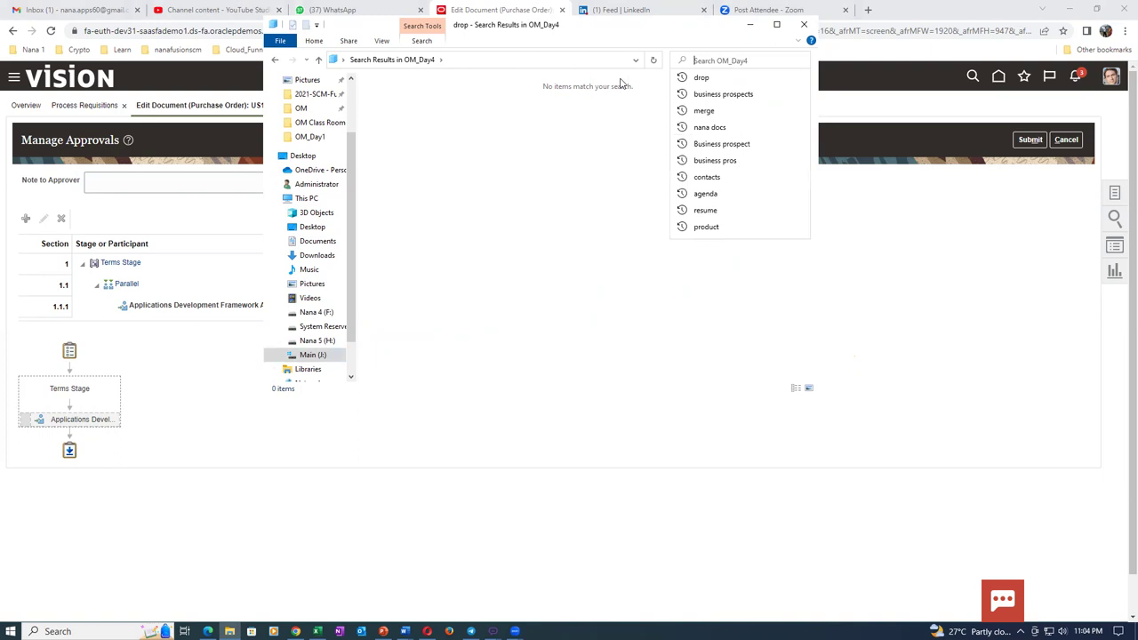
text(drop)
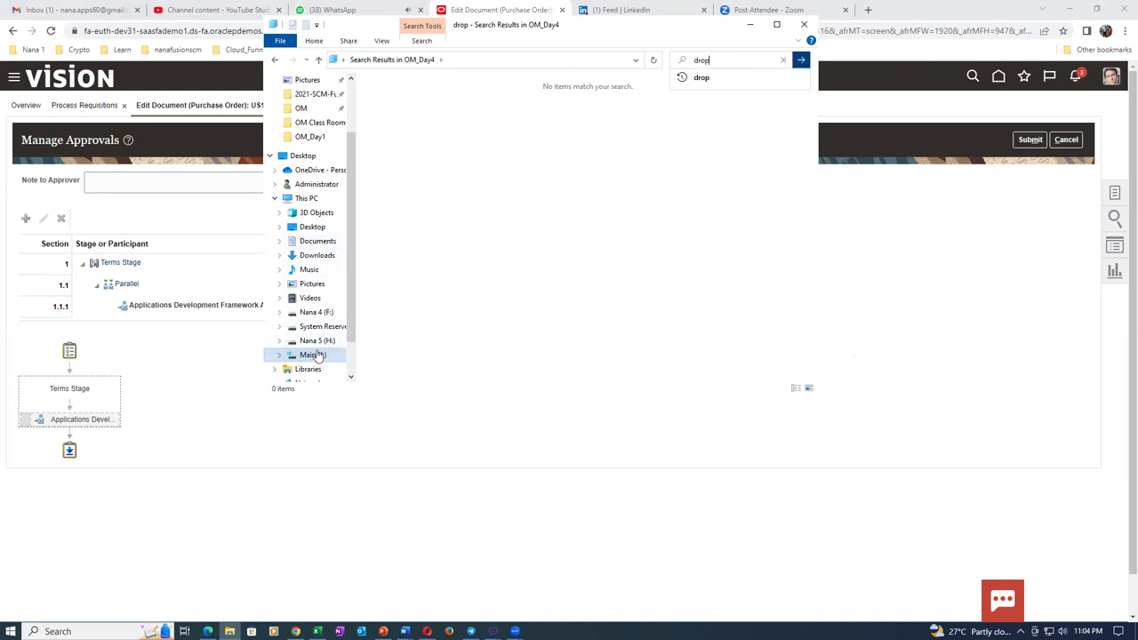
click(278, 61)
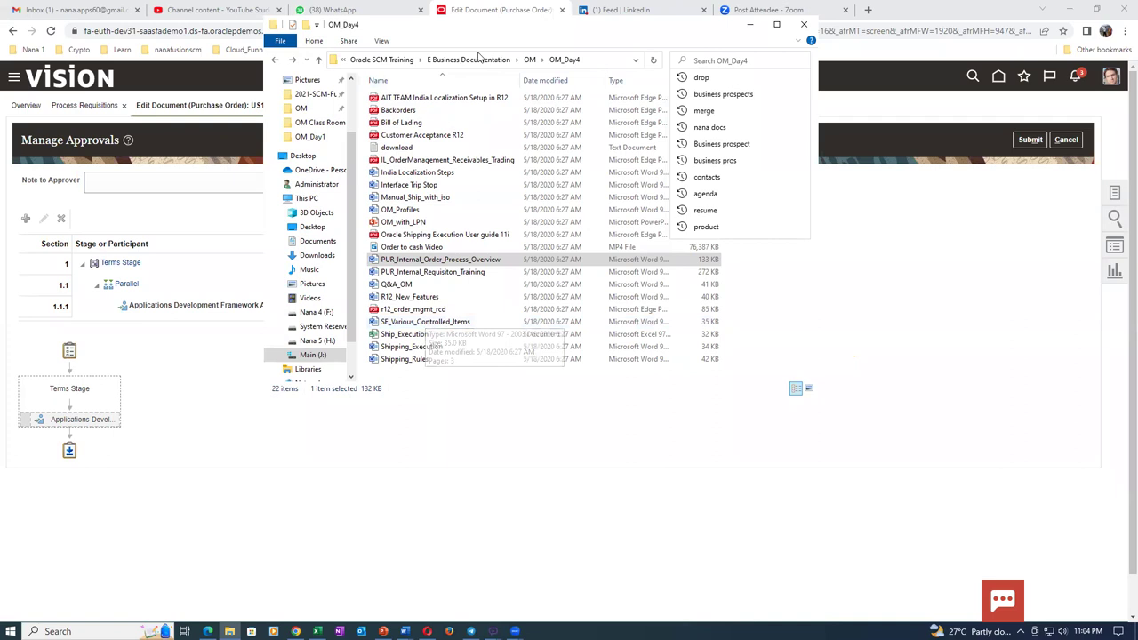
Check OM_Day3, then open the Drop Ship Process document from OM_Day2.
click(530, 60)
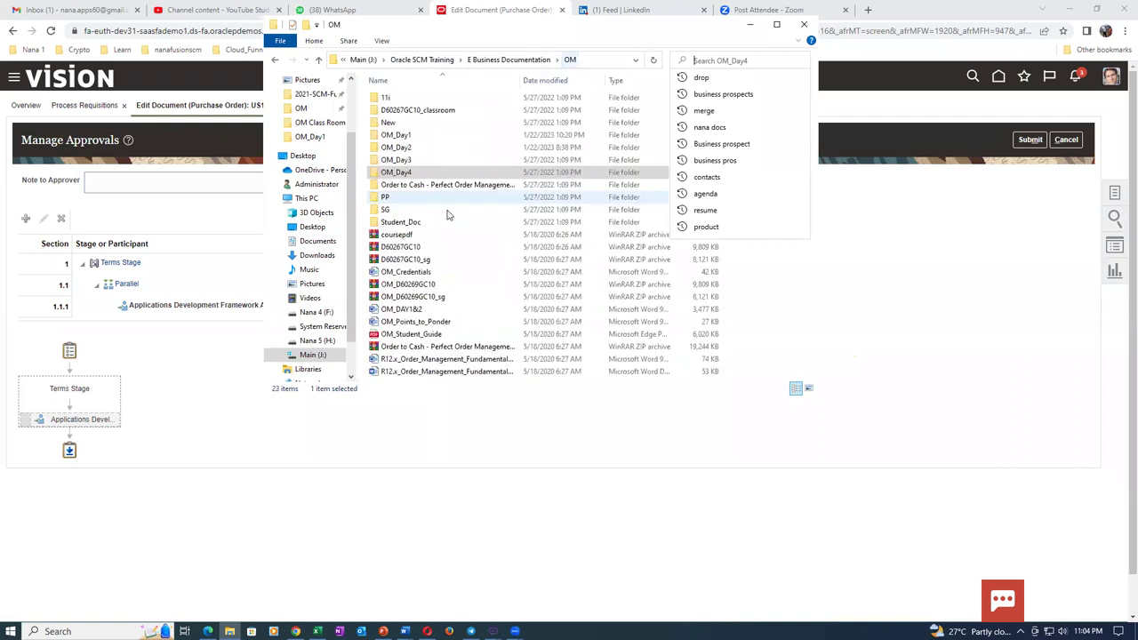
double_click(428, 163)
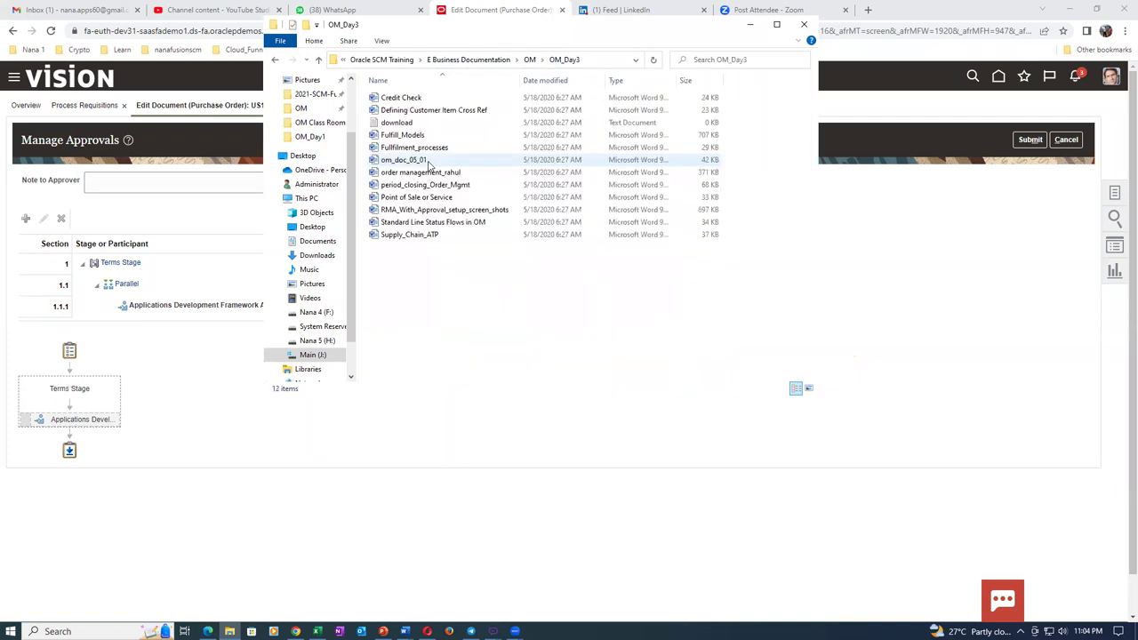
click(428, 161)
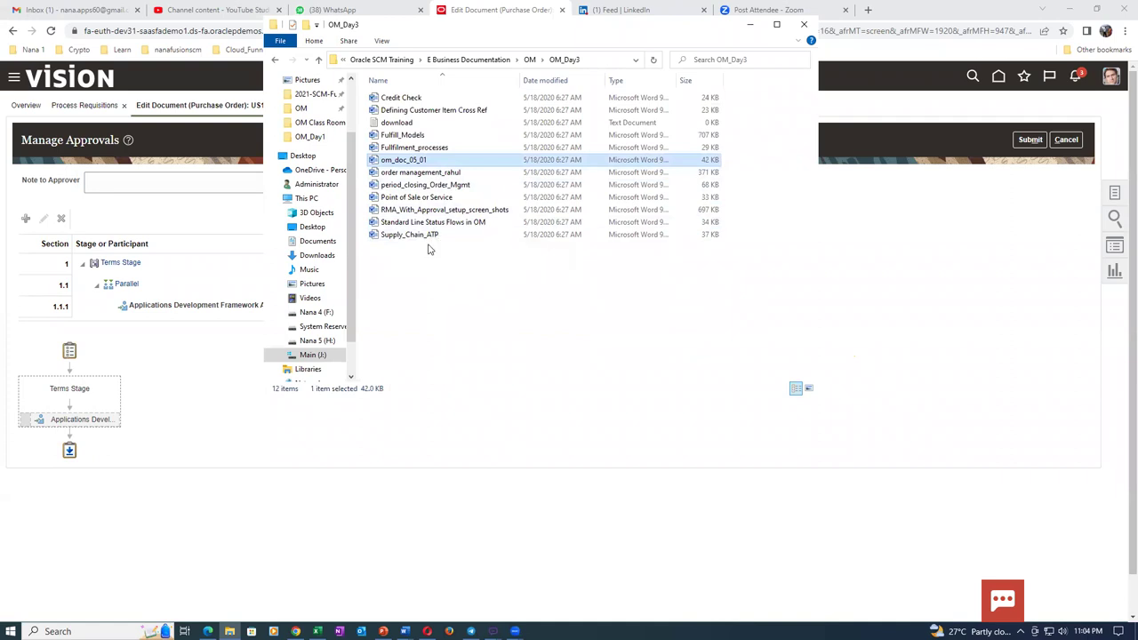
click(528, 61)
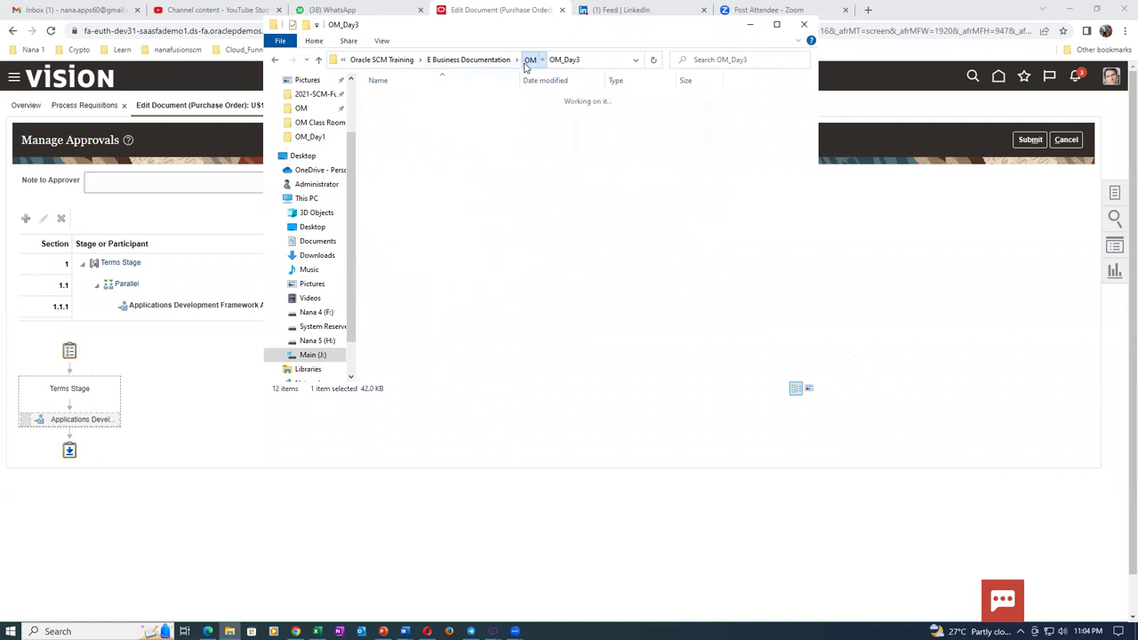
double_click(436, 156)
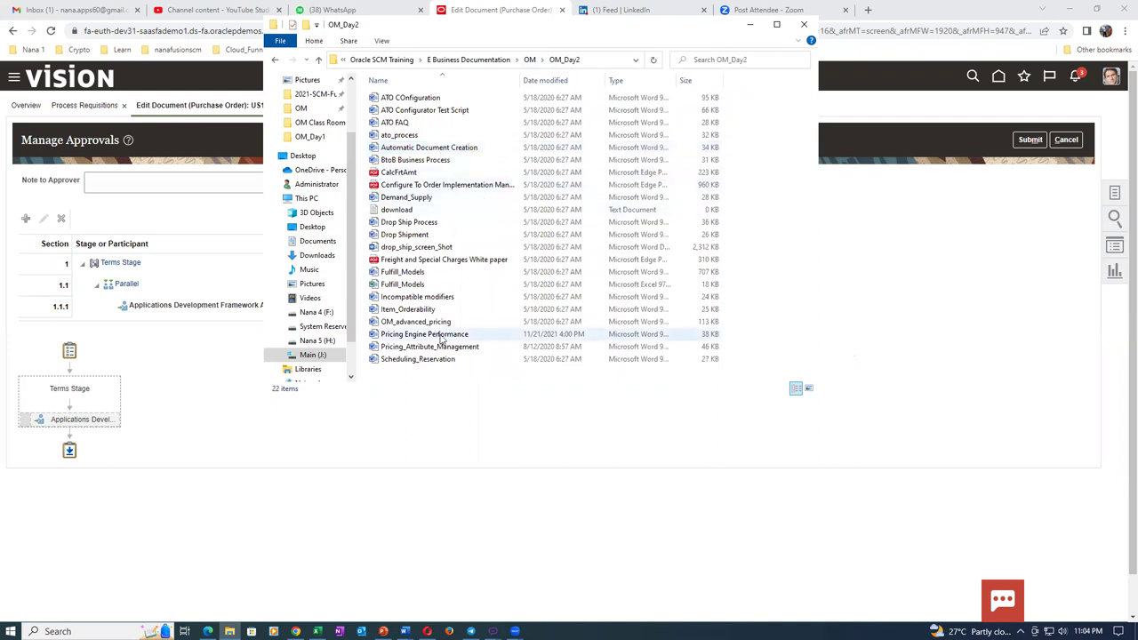
click(431, 224)
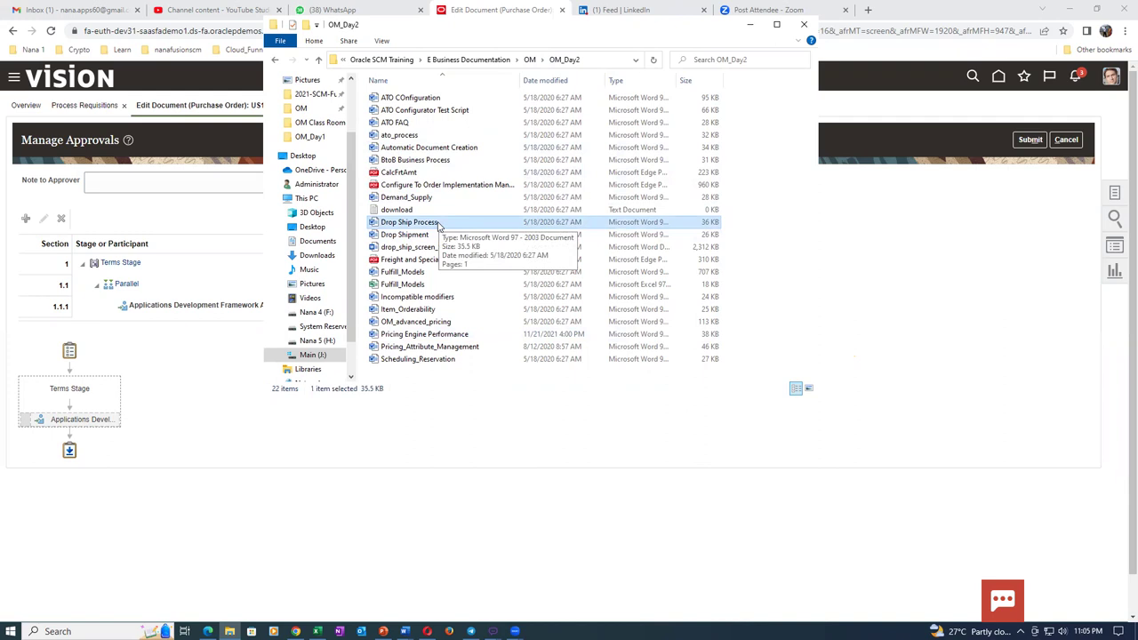
double_click(437, 224)
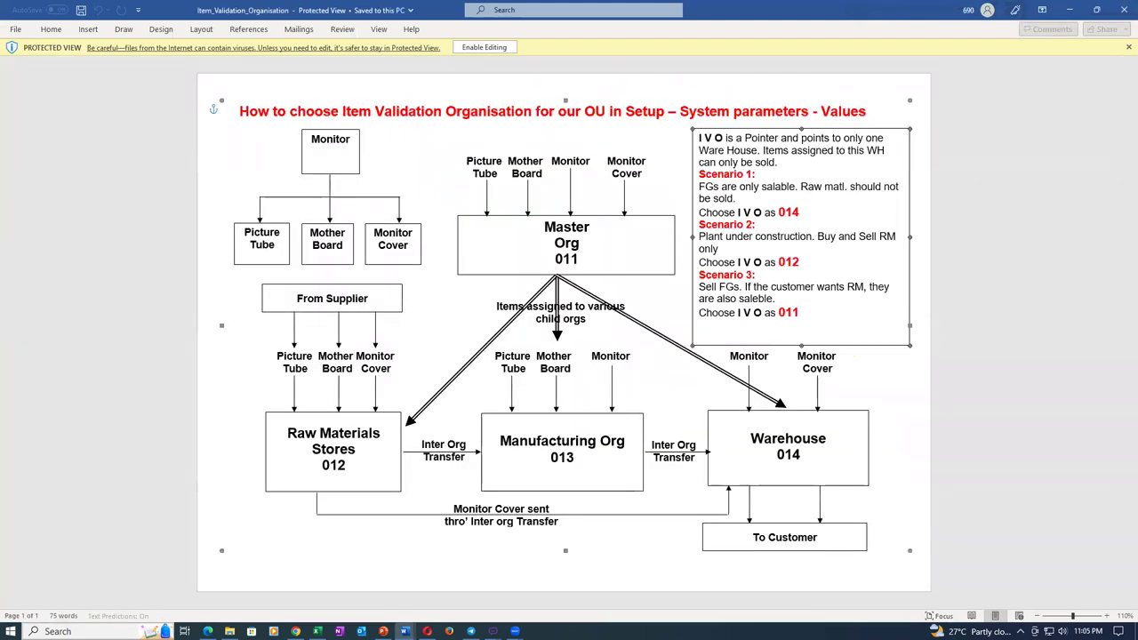
Review the Drop Ship Process diagram, then close the folder window and Word.
click(229, 631)
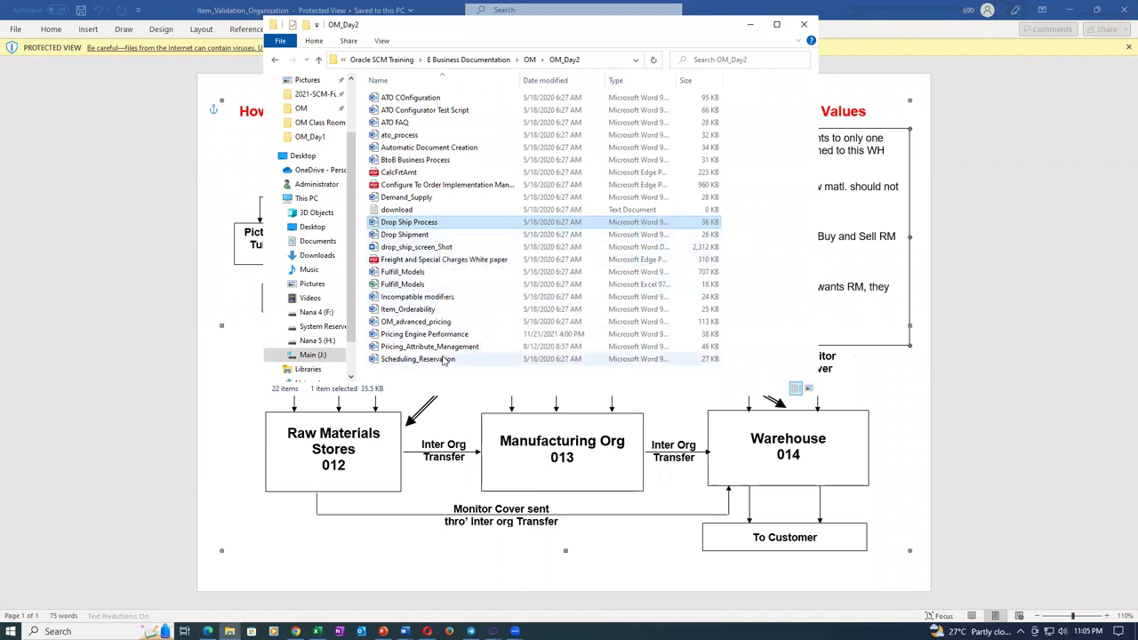
click(423, 235)
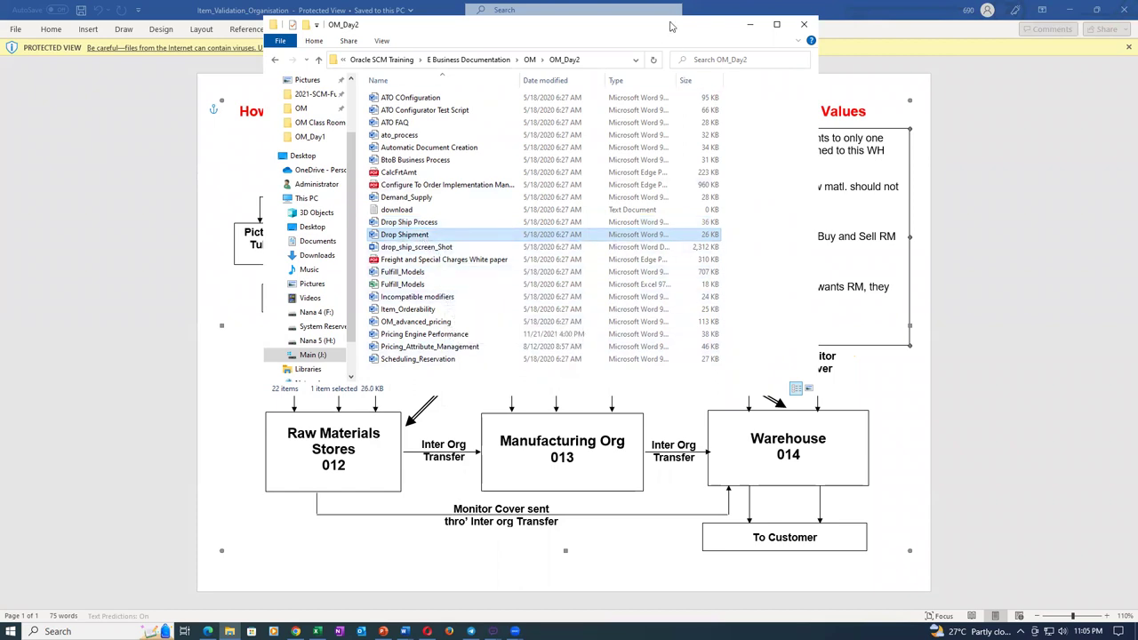
click(804, 26)
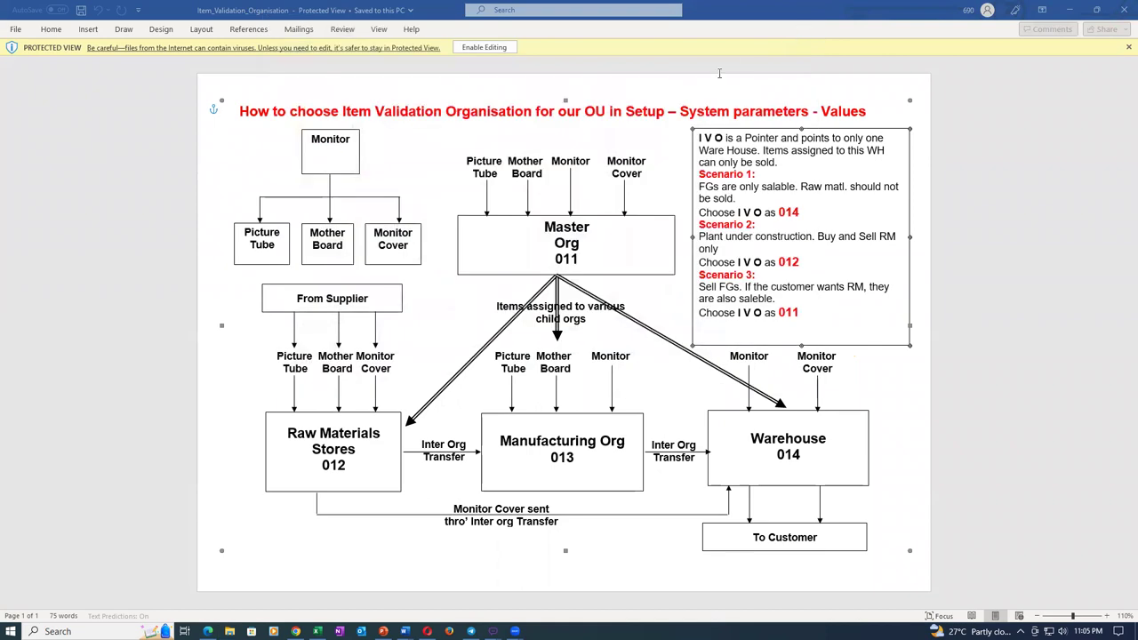
click(1122, 7)
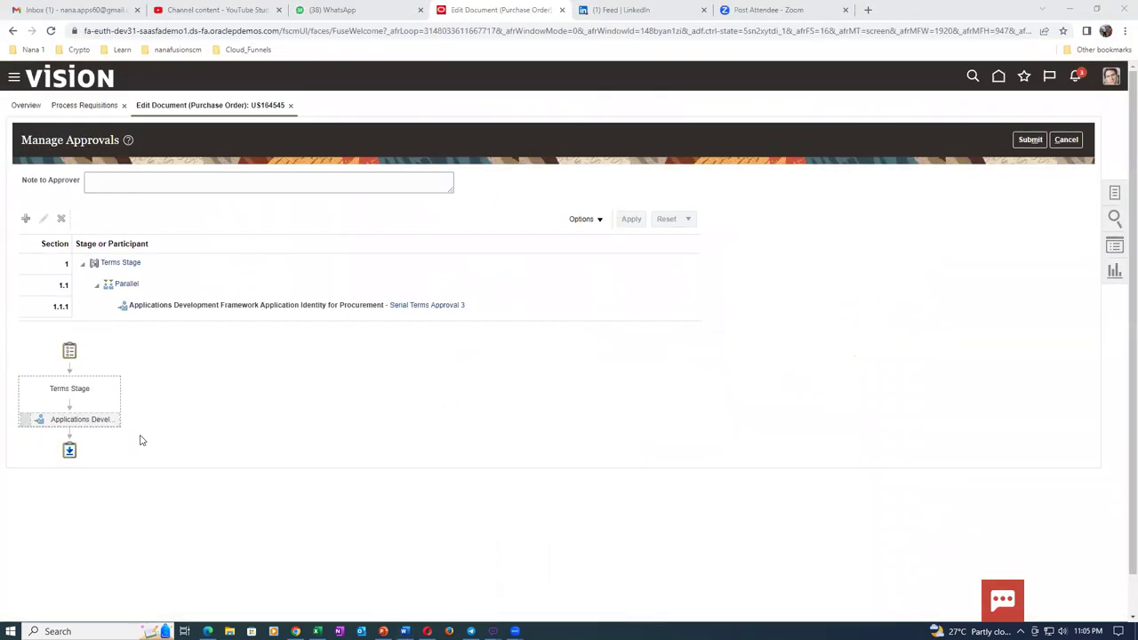
Submit purchase order US164545 for approval, then return to the Manage Orders window for requisition 204115.
click(1031, 141)
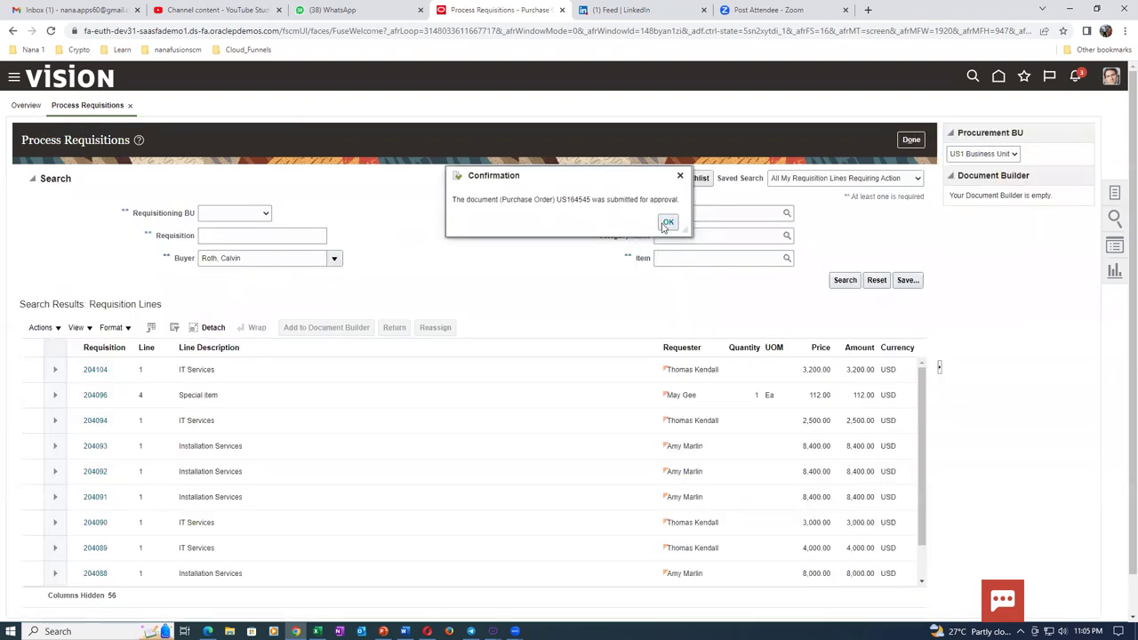
click(667, 221)
click(427, 631)
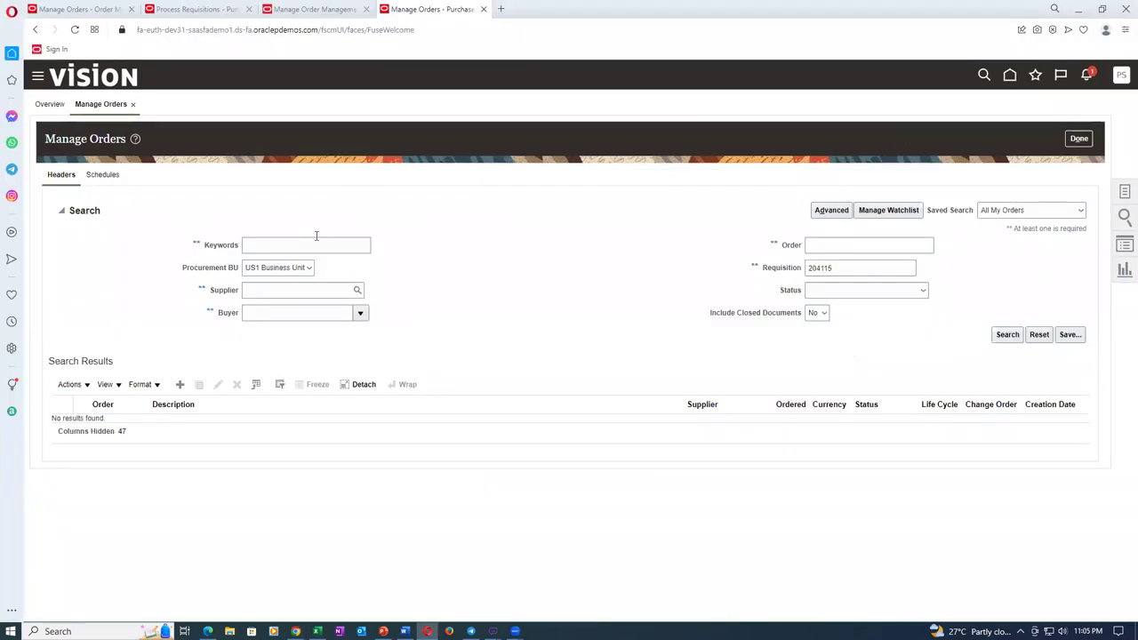
Close Manage Orders and open the Security Console from the home page's Tools group.
click(1080, 139)
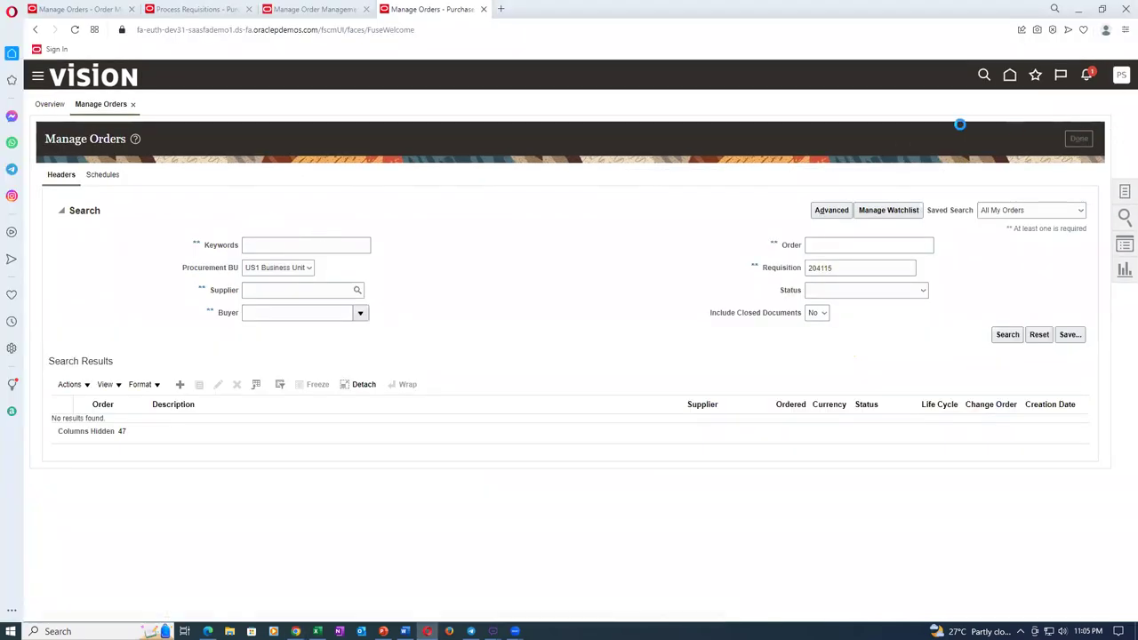
click(1010, 78)
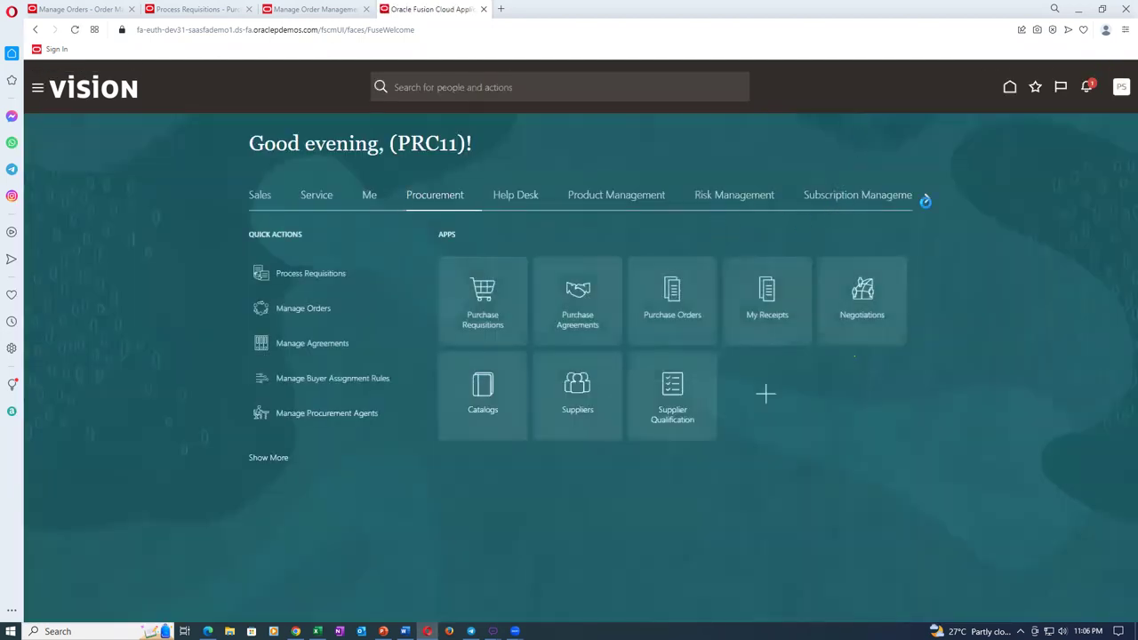
click(921, 199)
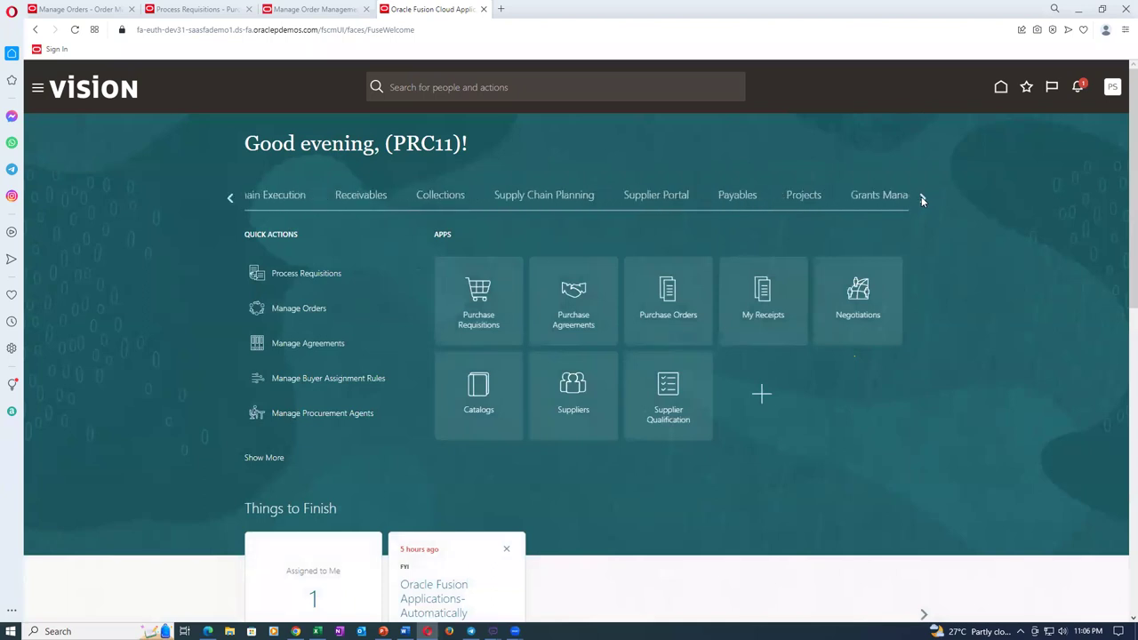
click(923, 200)
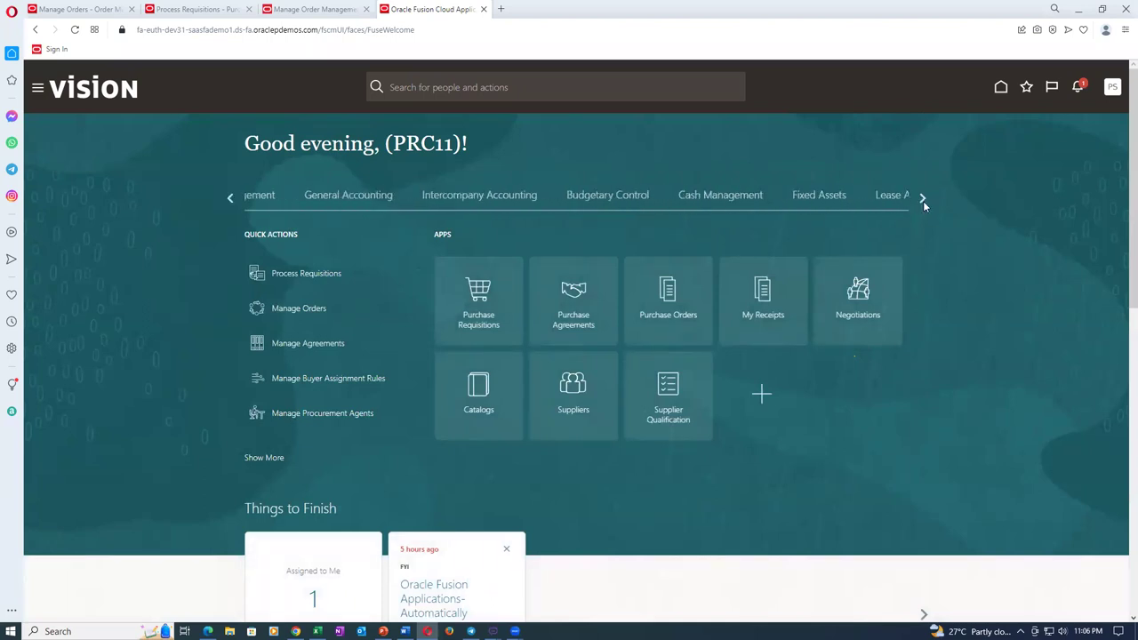
click(923, 199)
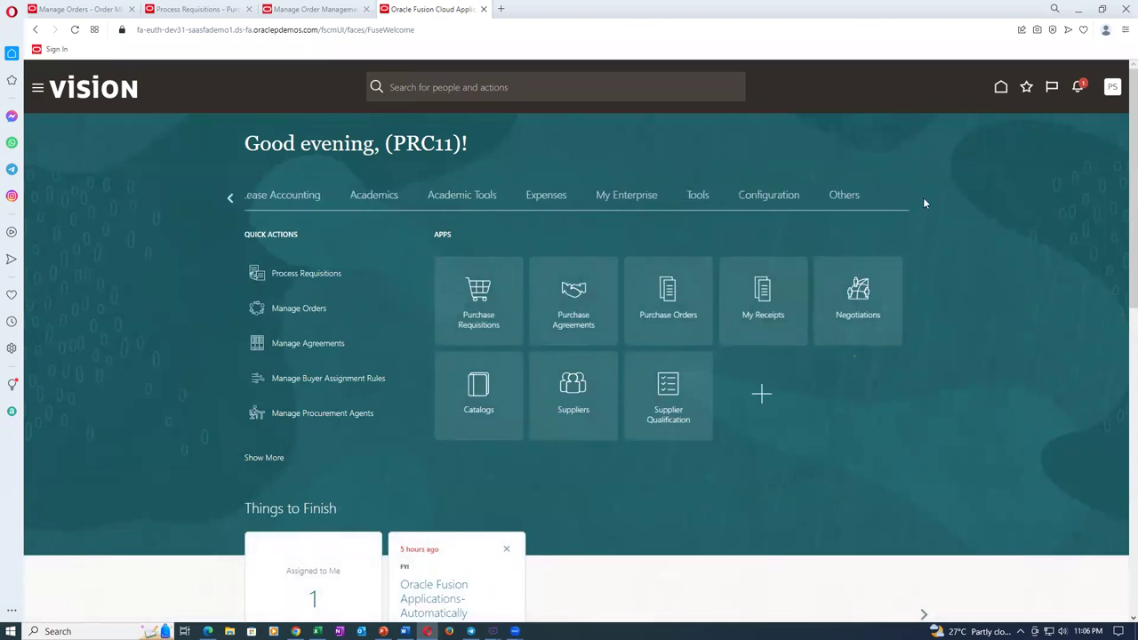
click(697, 197)
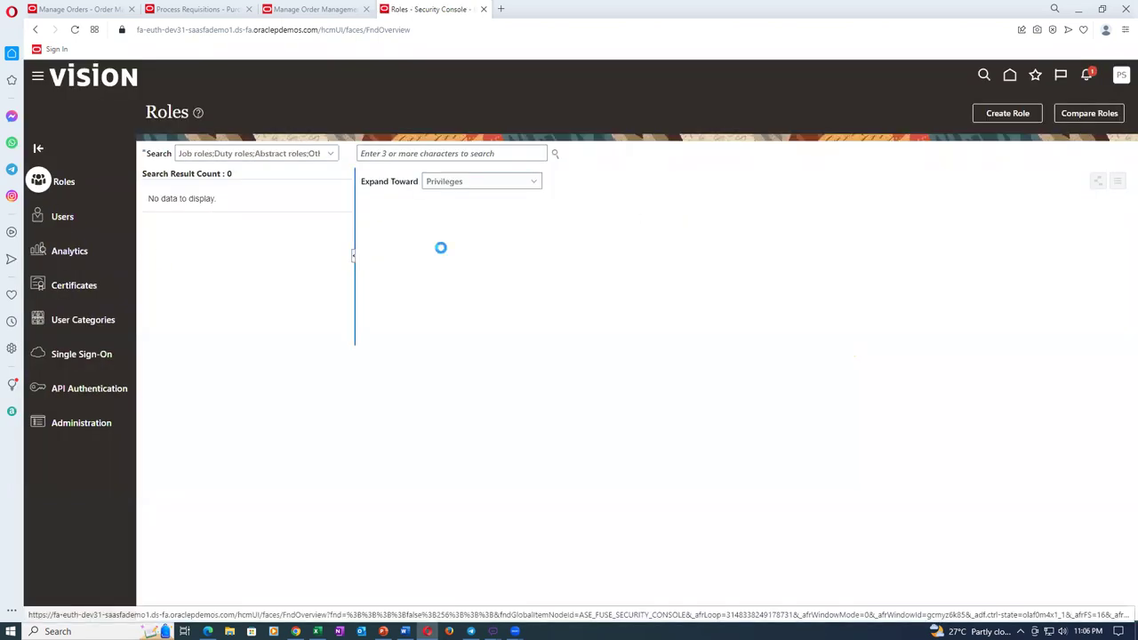
Open User Accounts and search by the supplier contact's first name.
click(482, 155)
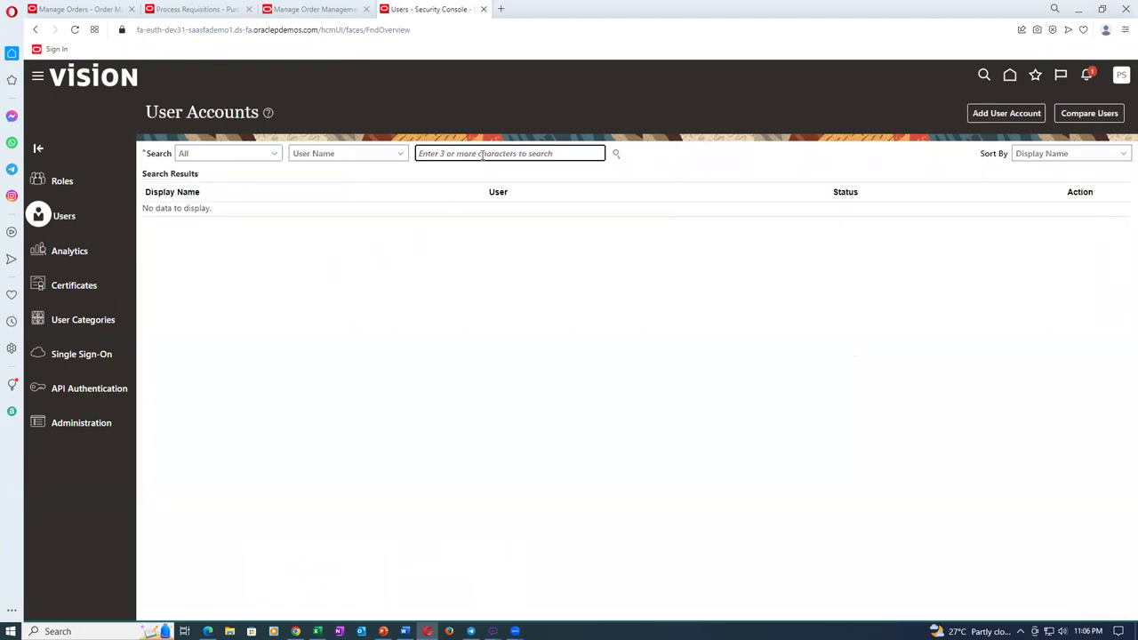
text(john)
key(Return)
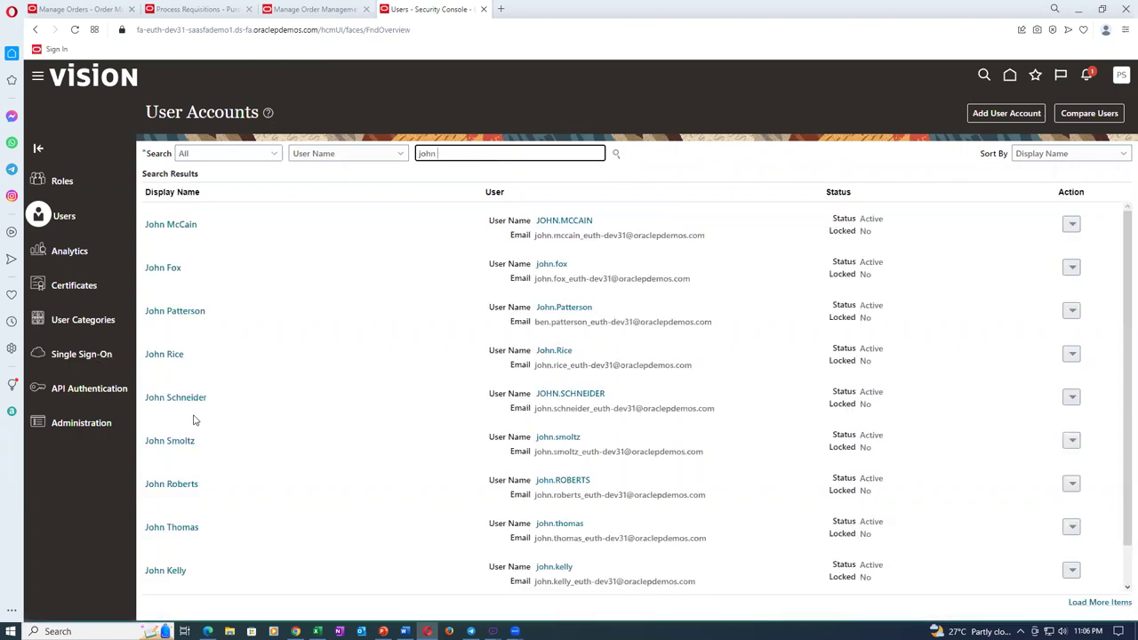
Refine the user search to the contact's fuller user name, narrowing results to four accounts.
text(a)
scroll(218, 529, down, 1)
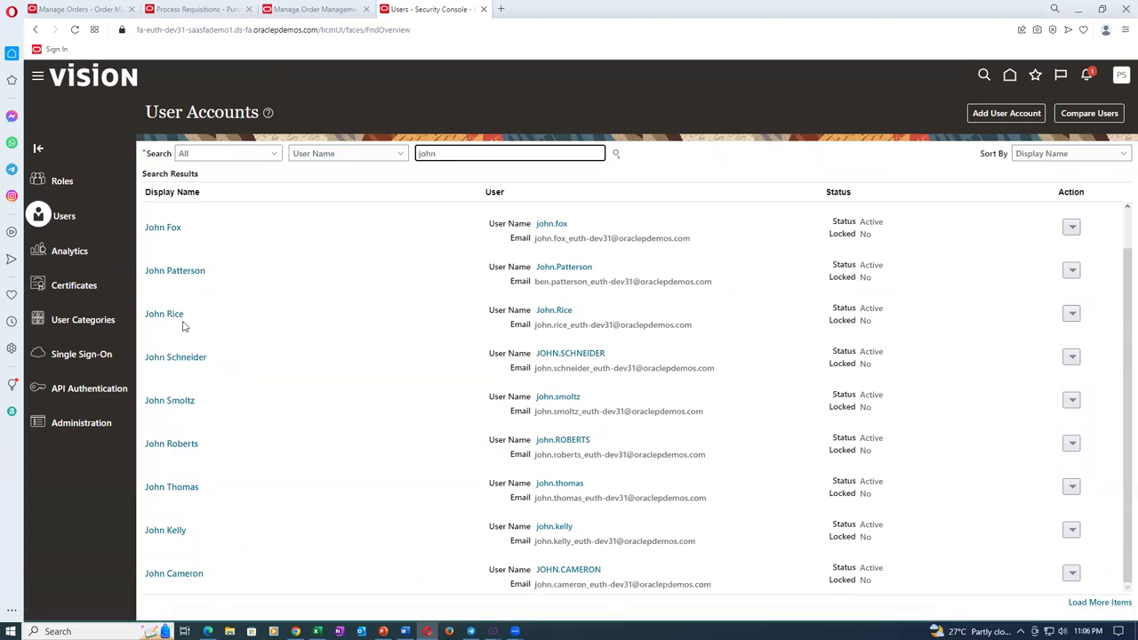
scroll(183, 328, up, 1)
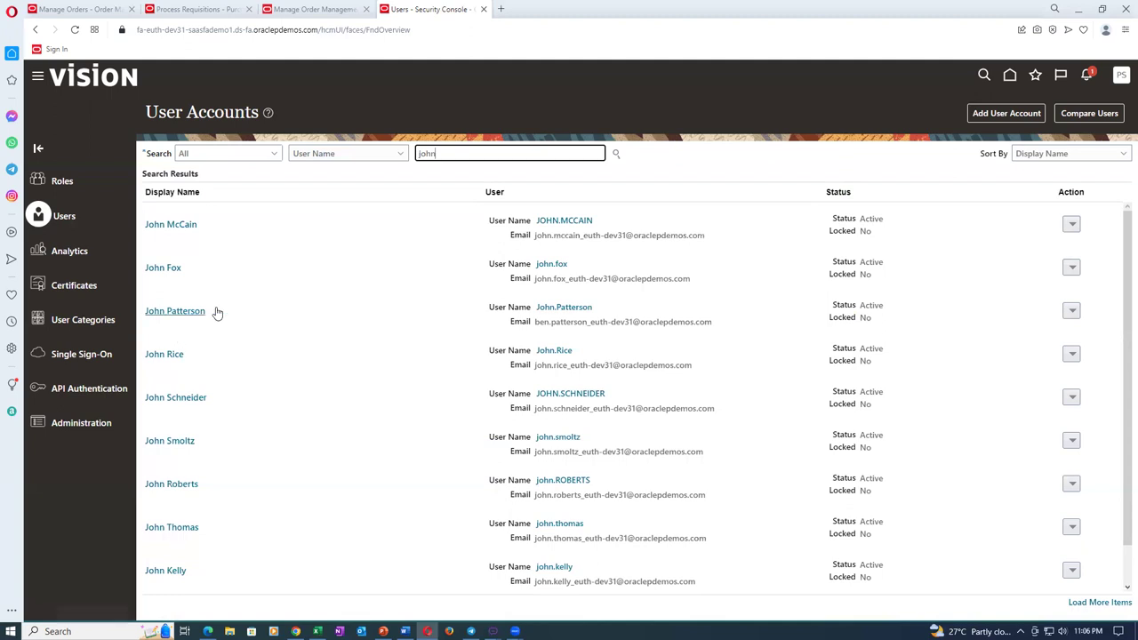
key(ctrl+a)
text(abott)
drag(460, 154, 360, 167)
text(a)
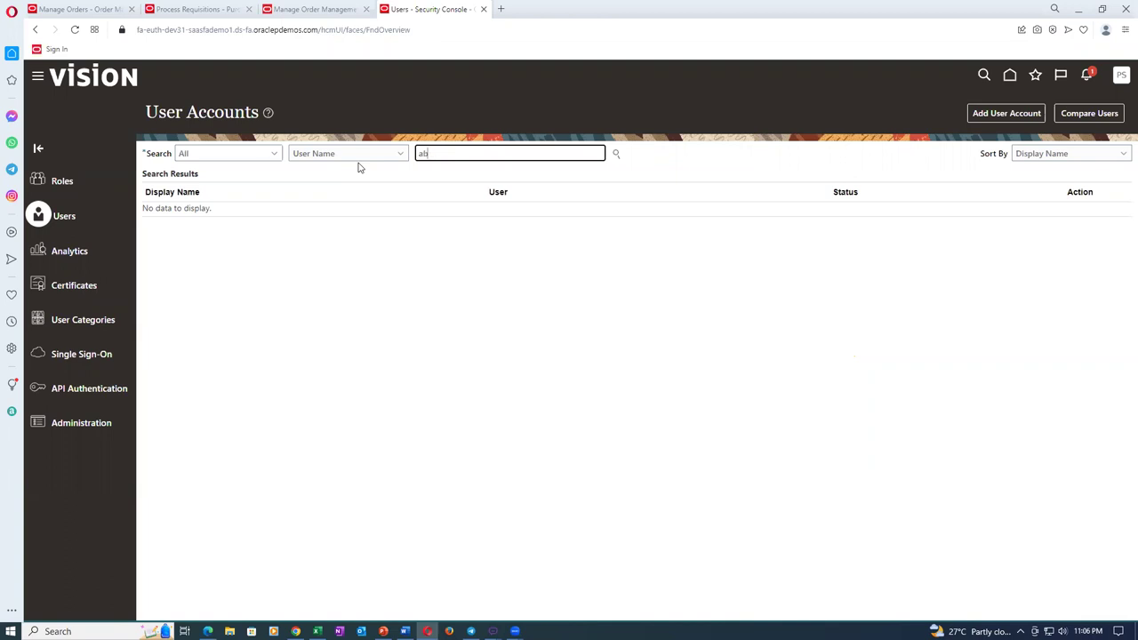
key(ctrl+a)
key(ctrl+a)
key(BackSpace)
key(Return)
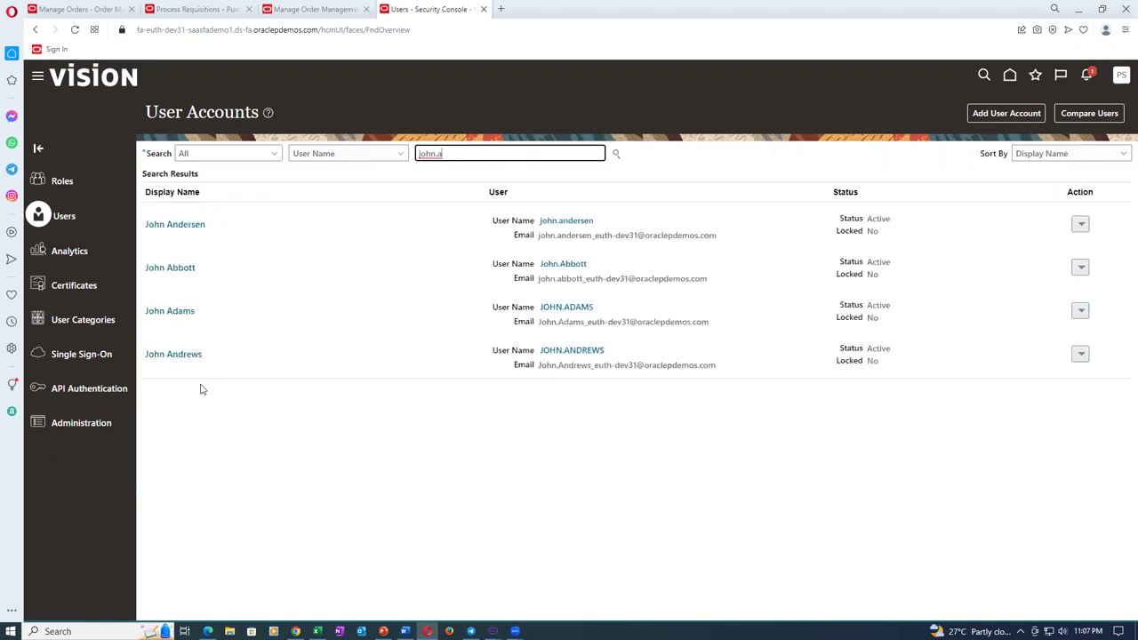
Open the second matching user's account and manually reset its password, entering and confirming the new password.
click(169, 267)
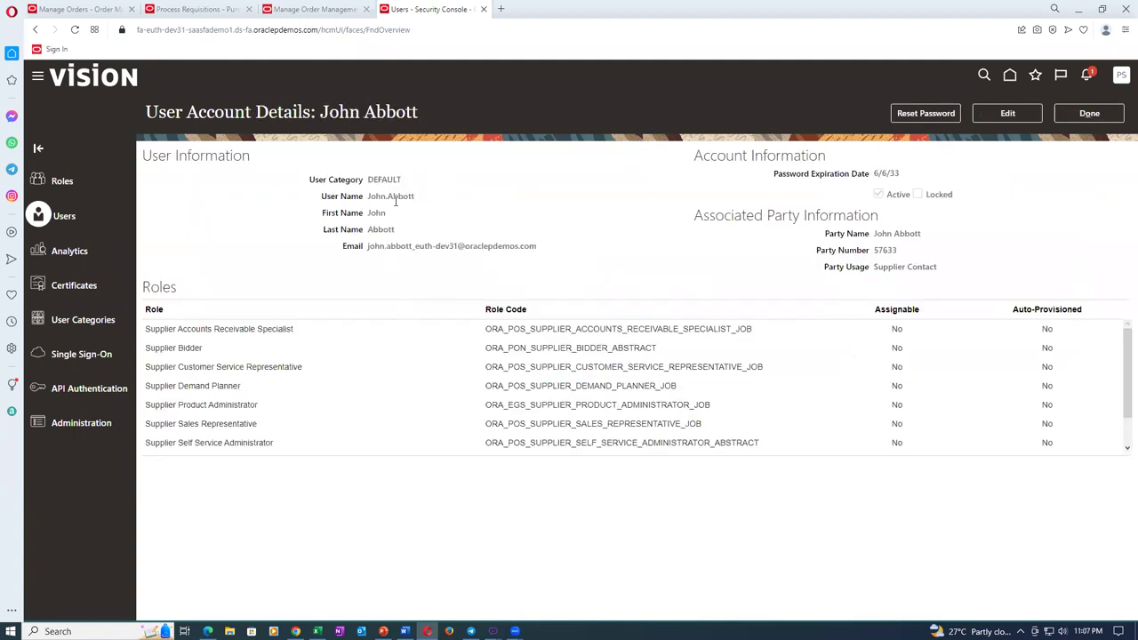
click(909, 115)
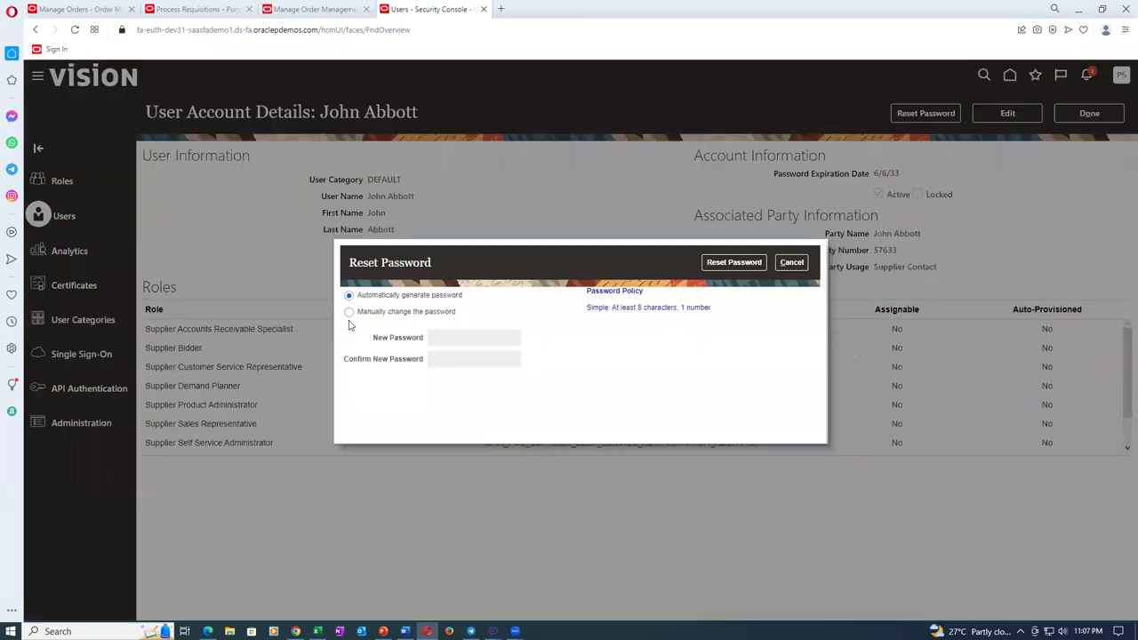
click(350, 313)
click(470, 338)
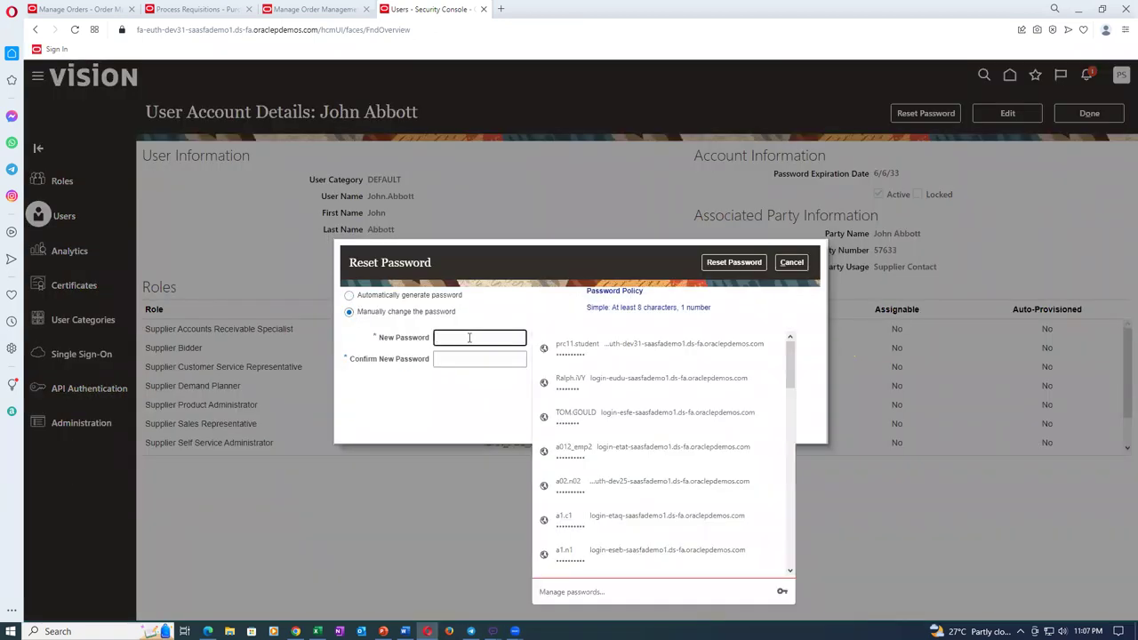
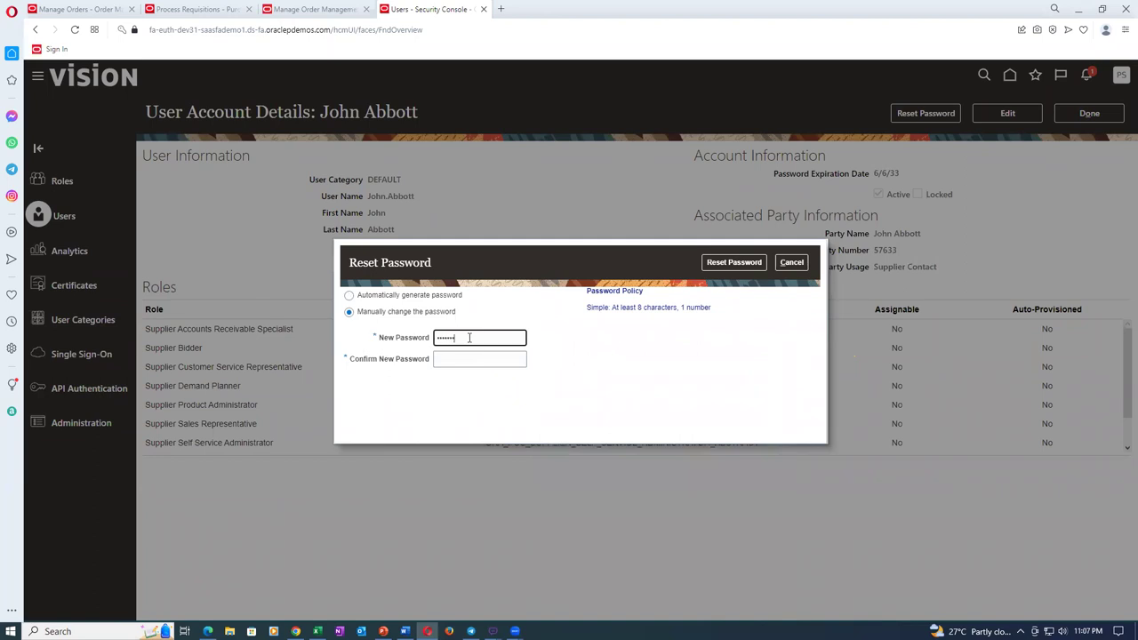
key(Tab)
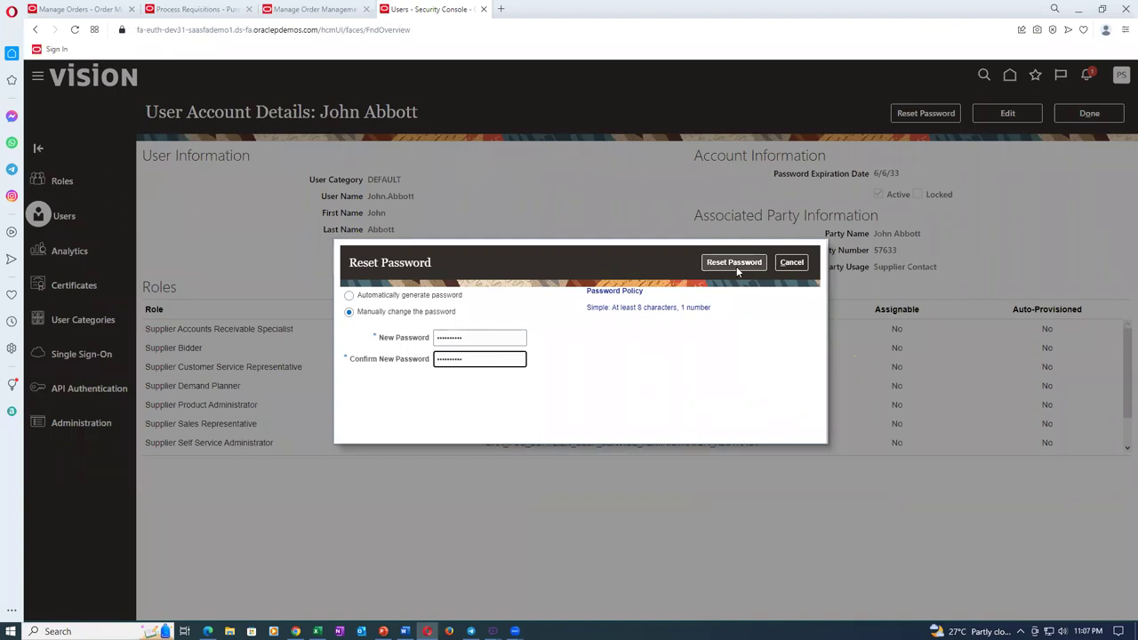
click(738, 266)
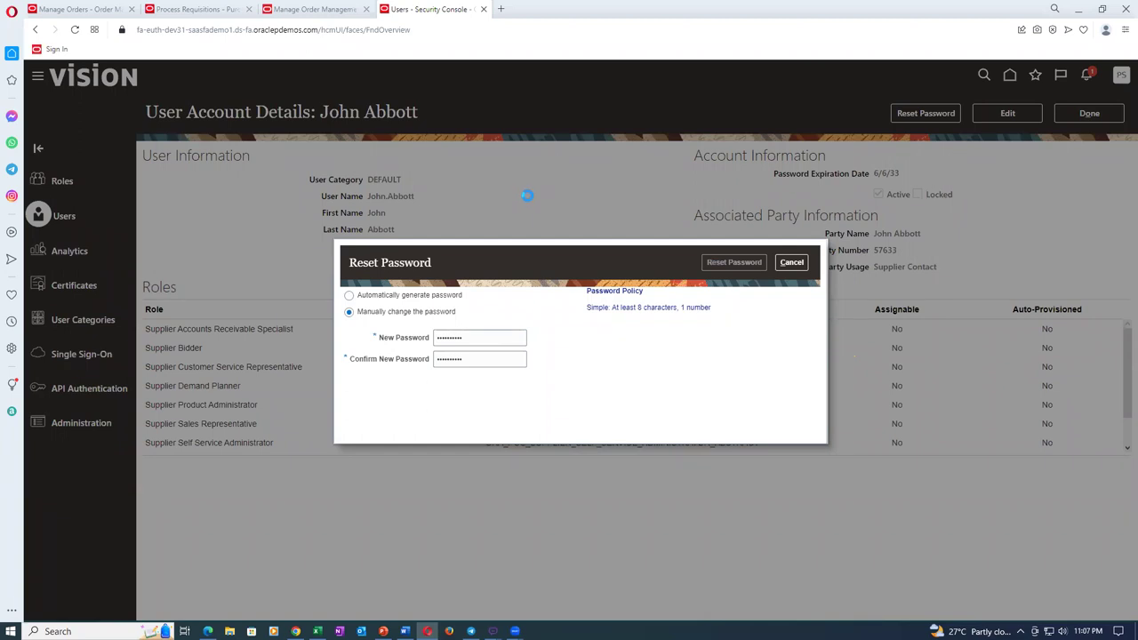
Refresh order 97409's orchestration process until its status updates to Awaiting Shipping.
click(66, 11)
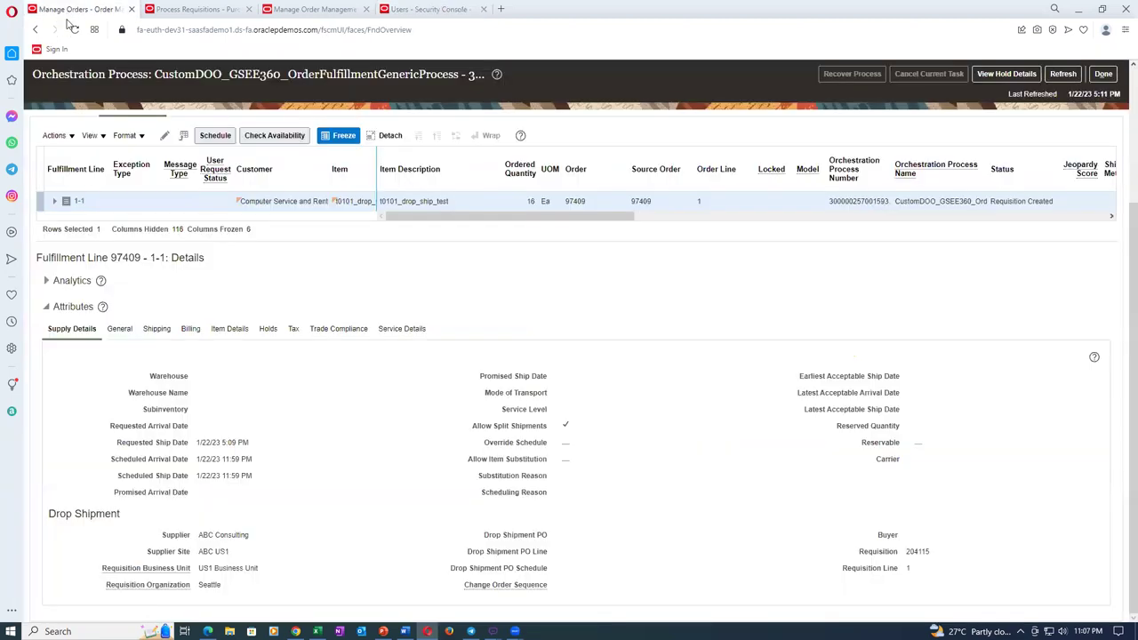
scroll(174, 311, up, 3)
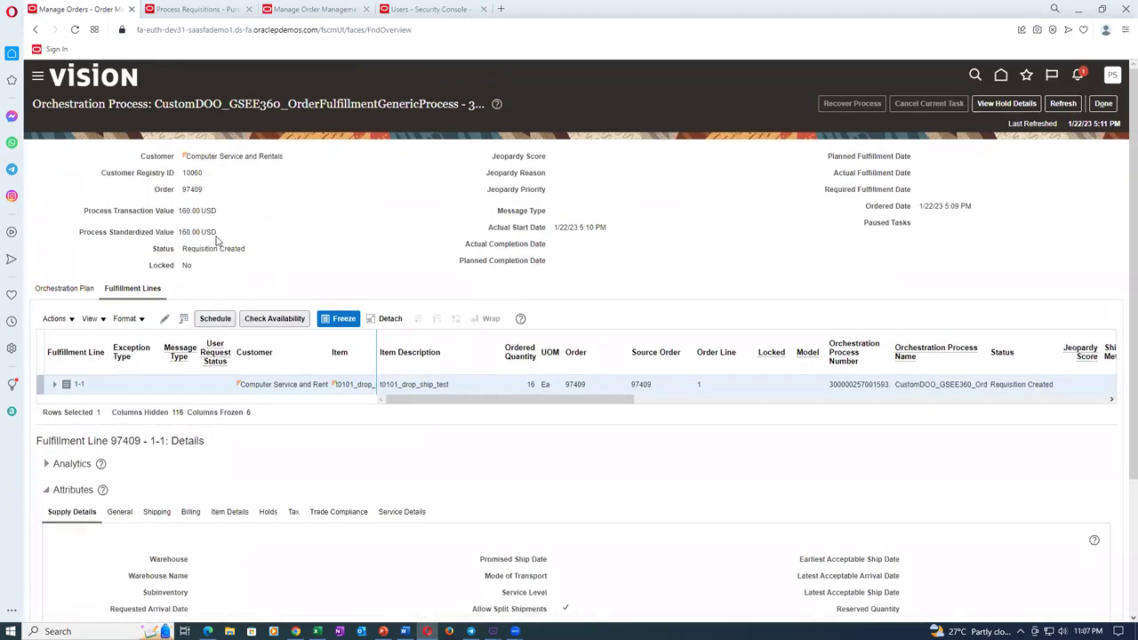
drag(182, 254, 242, 250)
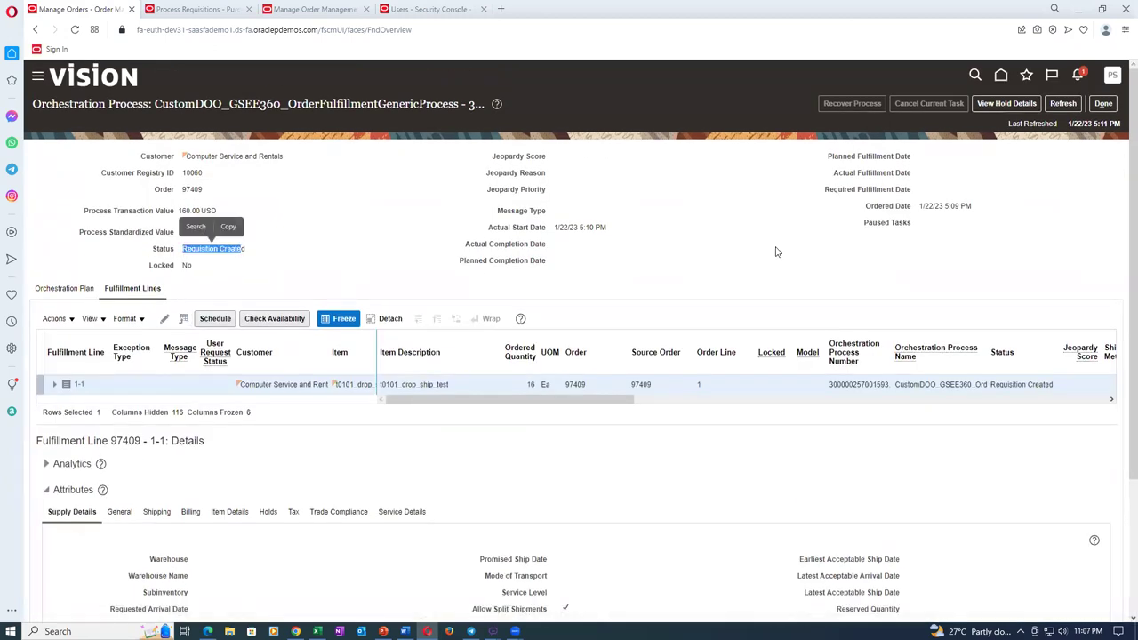
click(1068, 104)
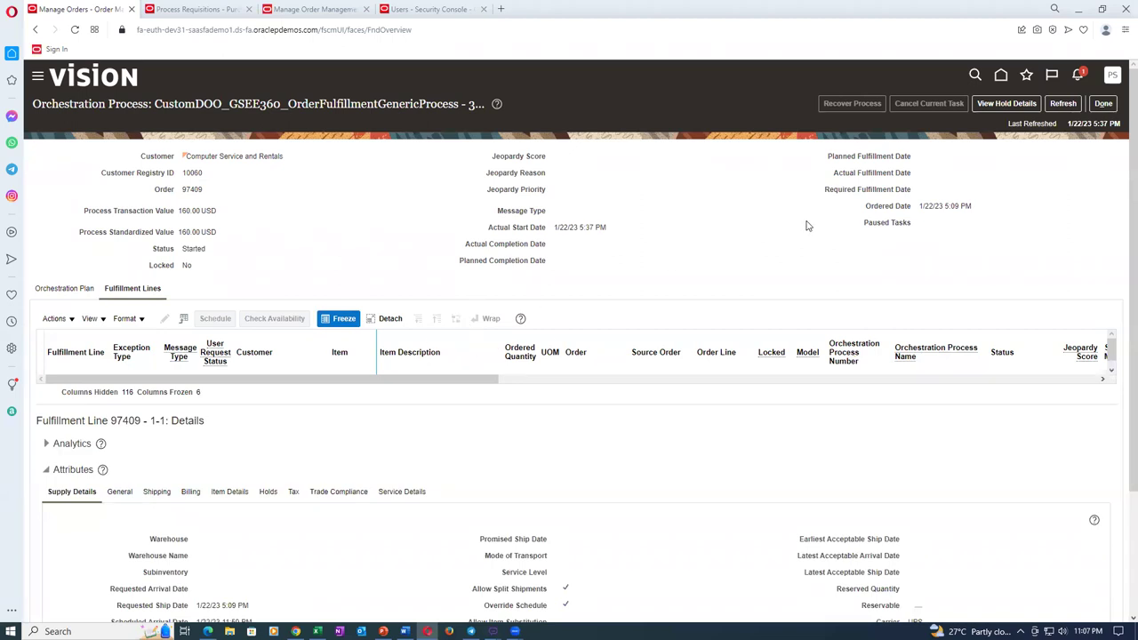
click(1069, 105)
scroll(676, 267, down, 1)
scroll(679, 279, down, 1)
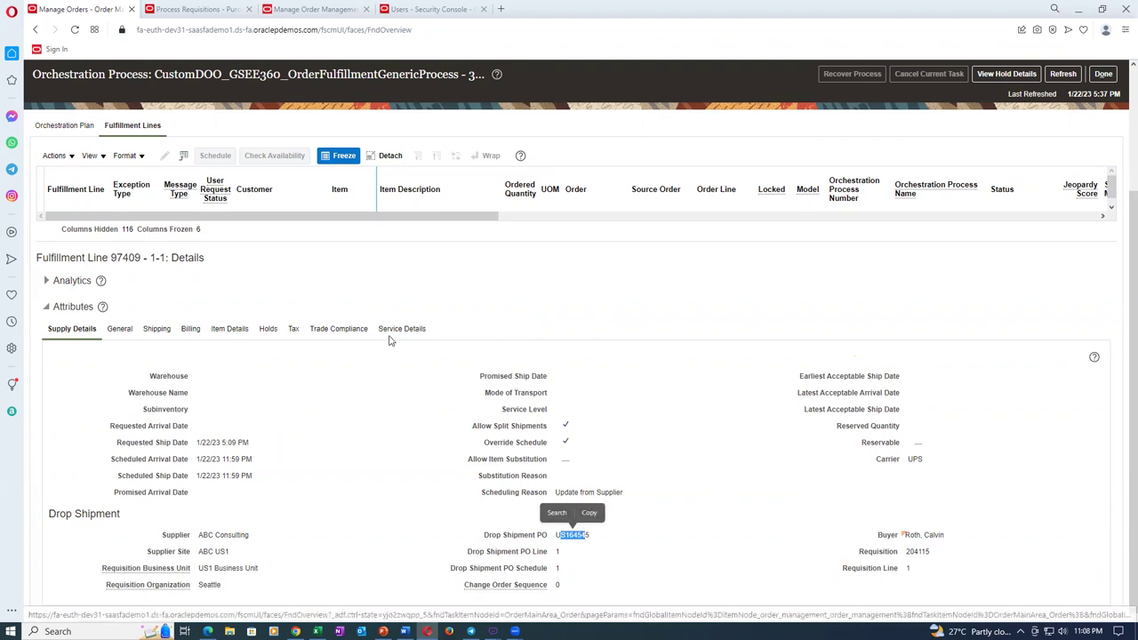
scroll(396, 331, up, 2)
scroll(395, 332, up, 1)
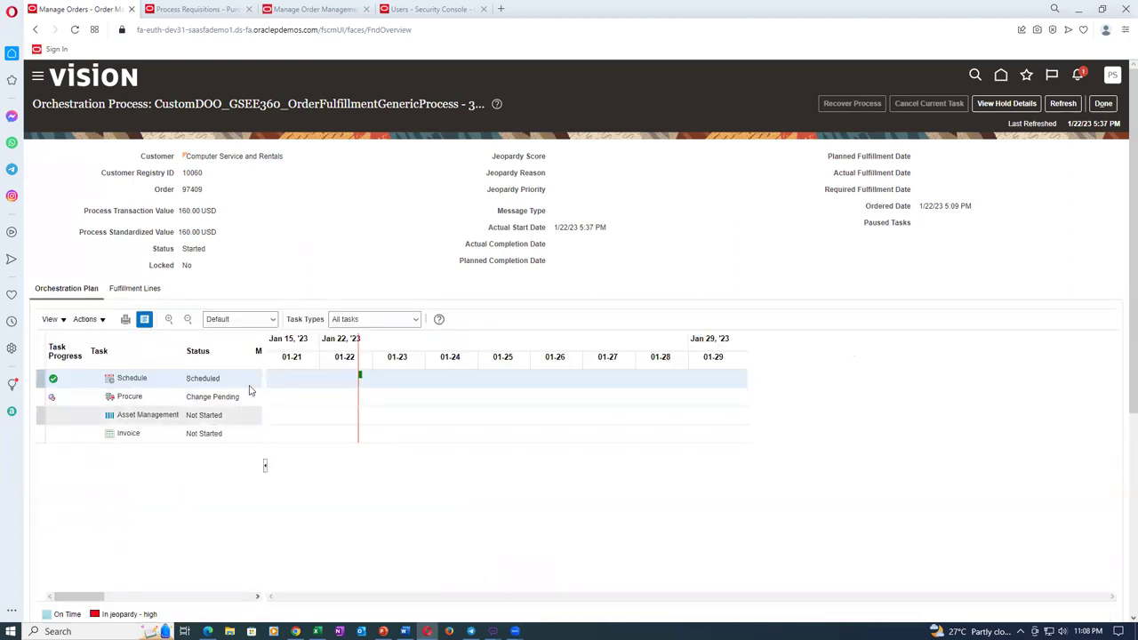
click(1065, 104)
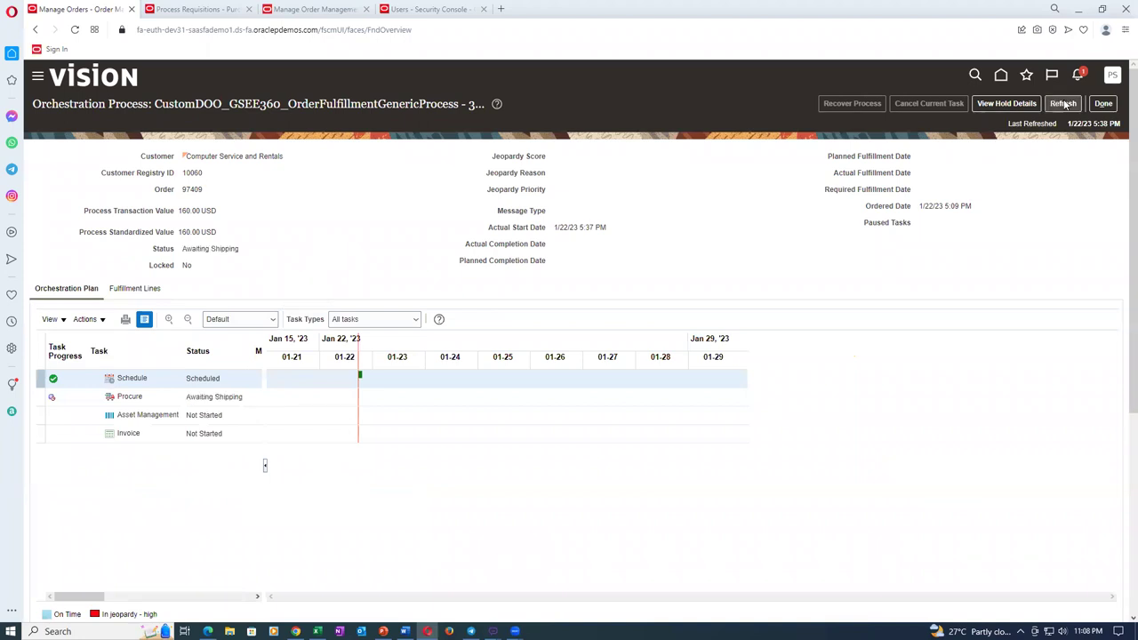
click(1064, 104)
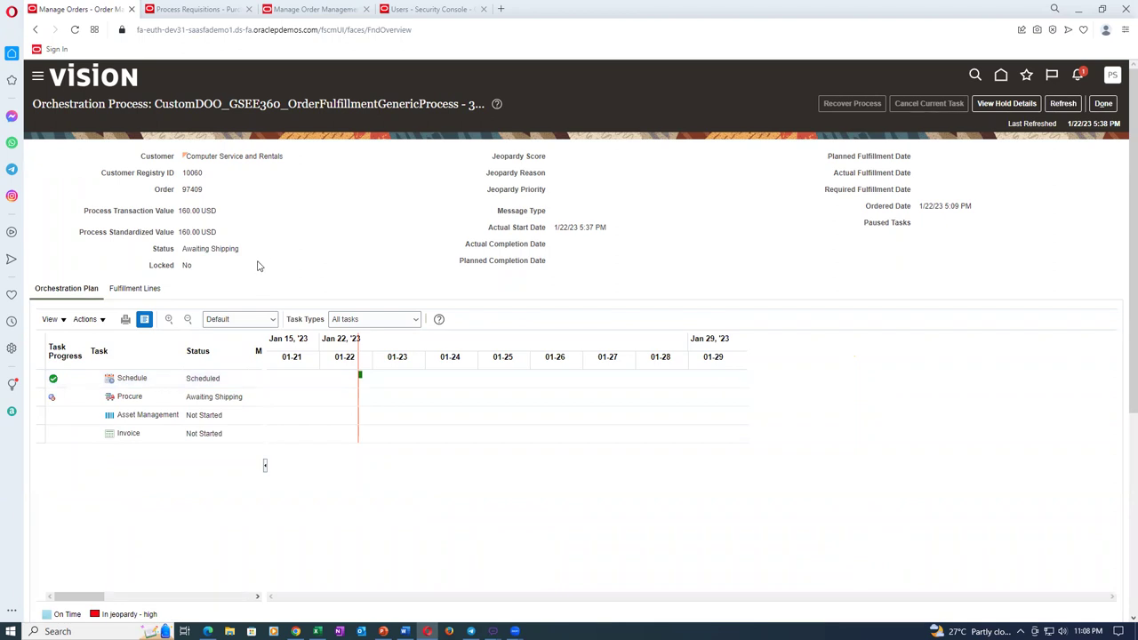
Check the fulfillment lines for drop-shipment PO US164545, then go back to the user account details.
click(125, 290)
scroll(706, 303, down, 4)
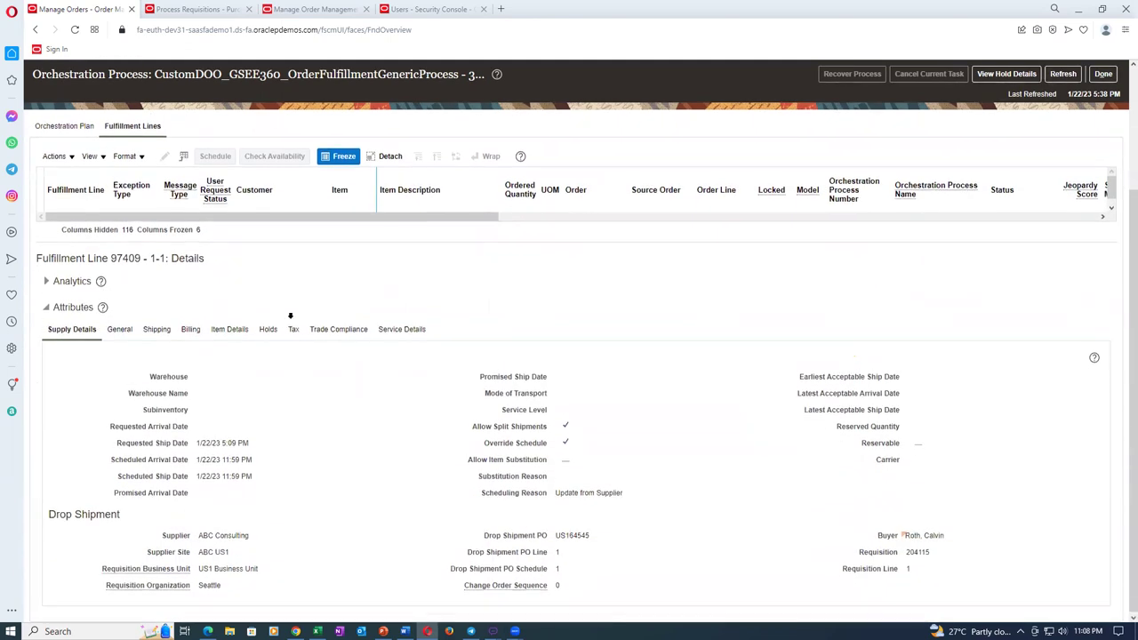
scroll(289, 320, up, 4)
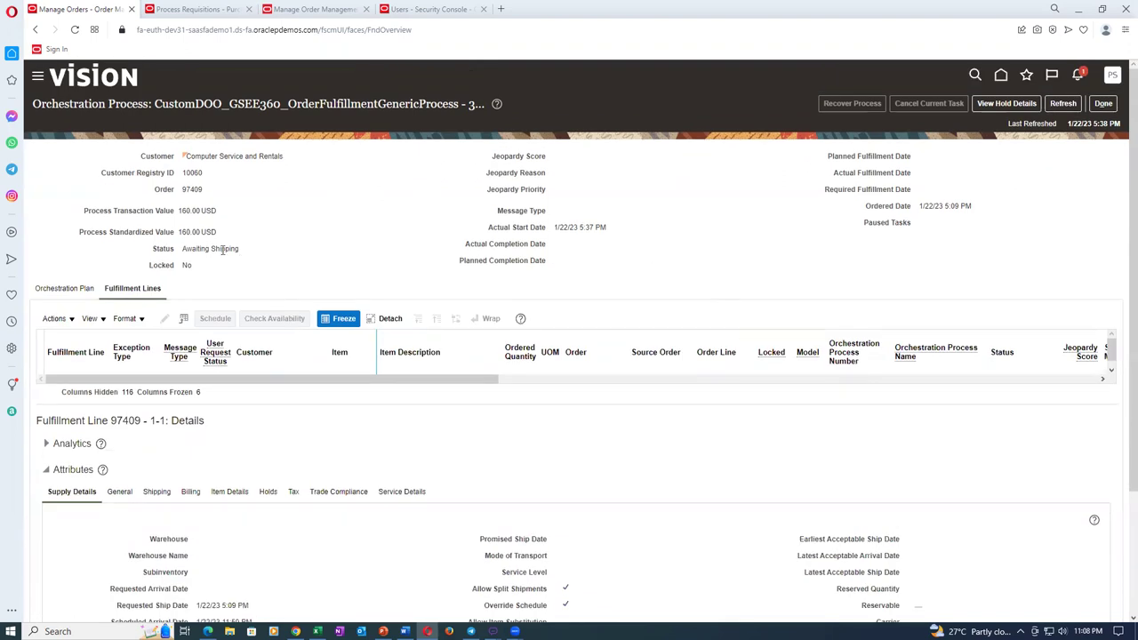
click(430, 10)
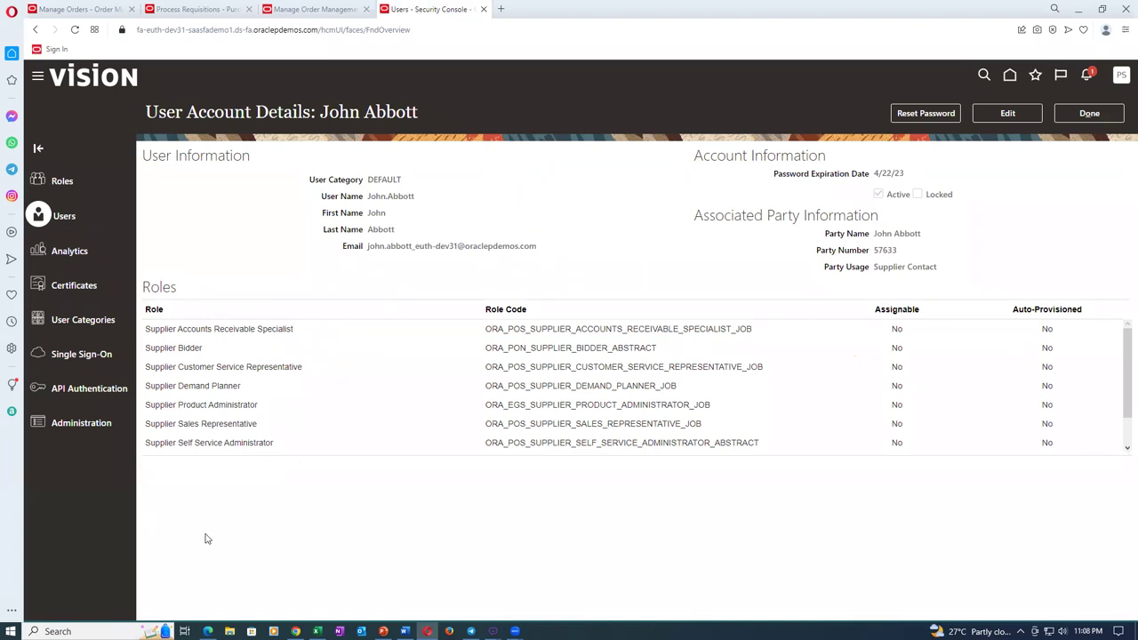
Sign out of the current session in the Process Requisitions window.
mouse_move(207, 632)
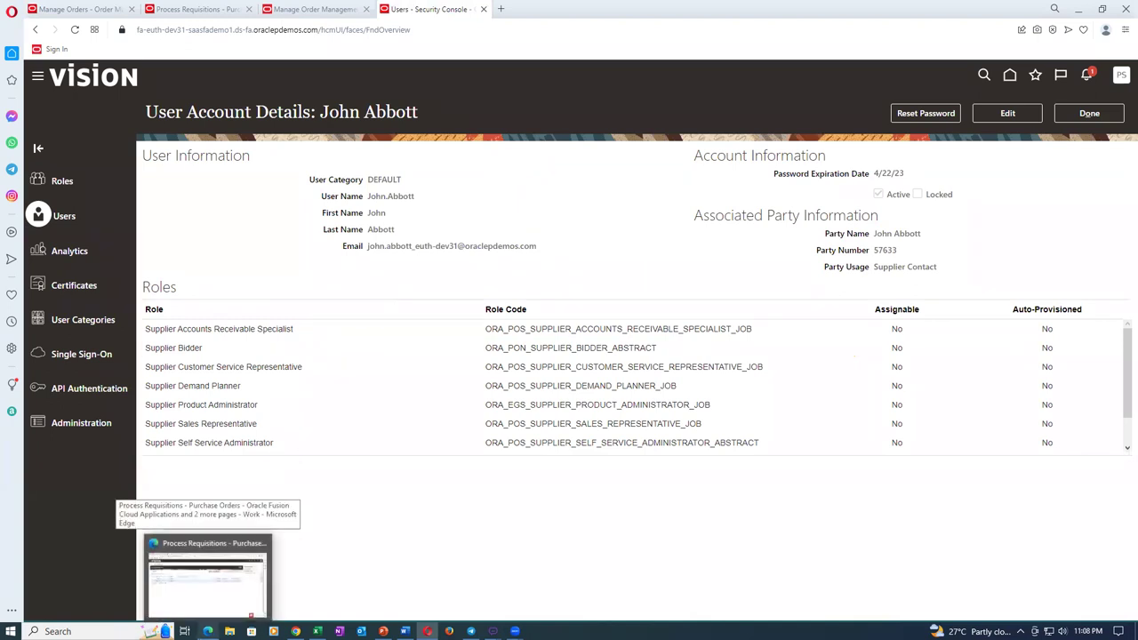
click(208, 578)
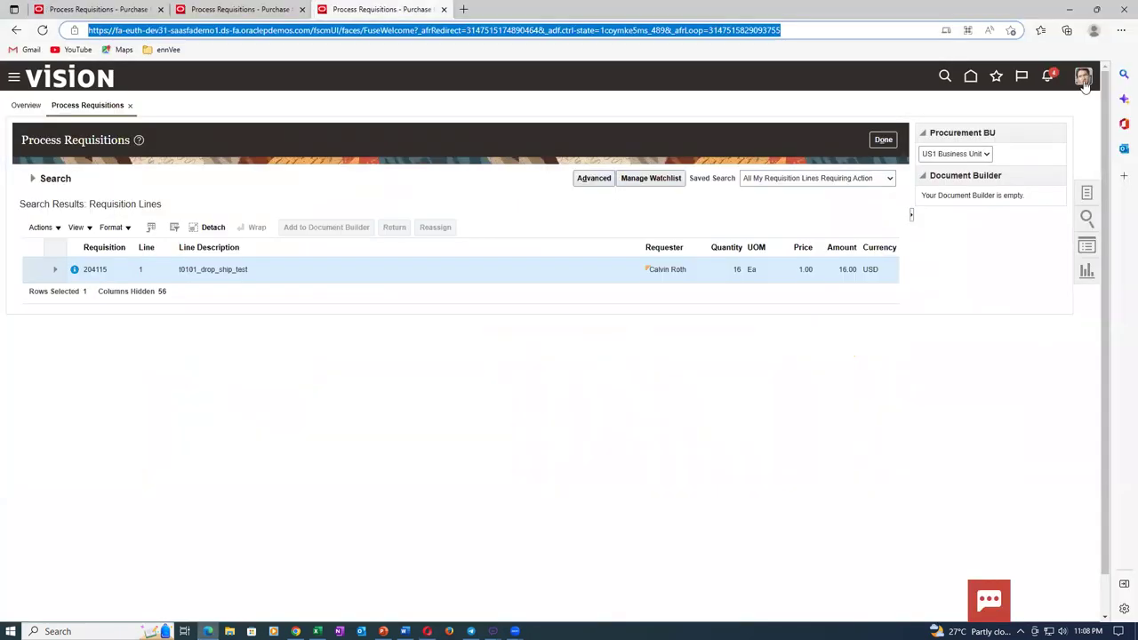
click(1085, 80)
click(1063, 104)
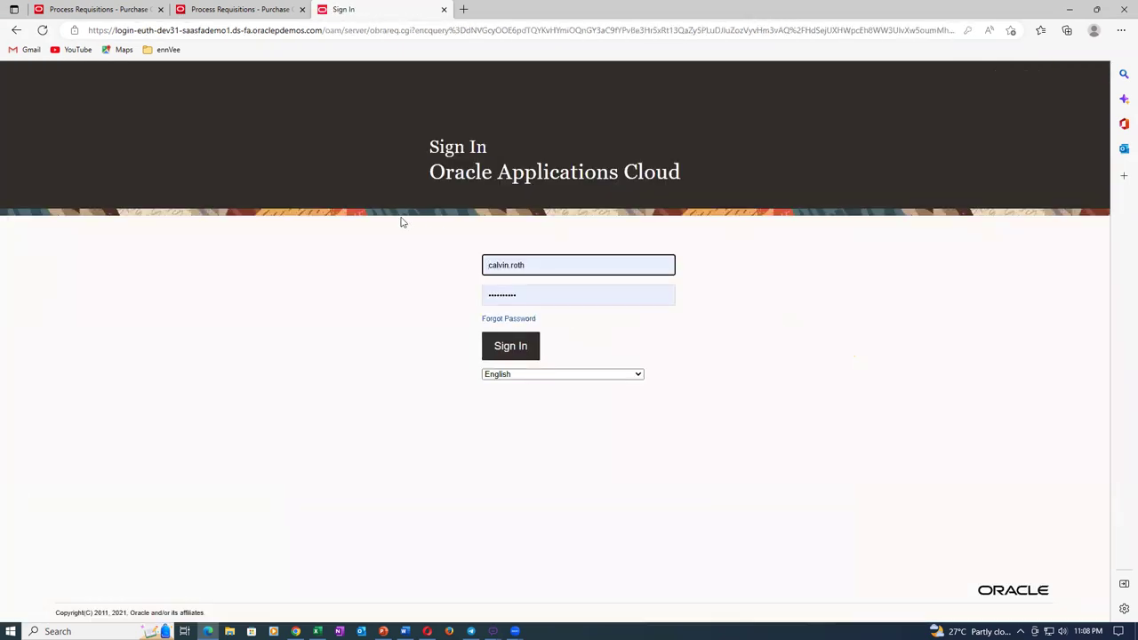
Replace the prefilled username with the supplier contact's username and move to the password field.
click(554, 265)
key(ctrl+a)
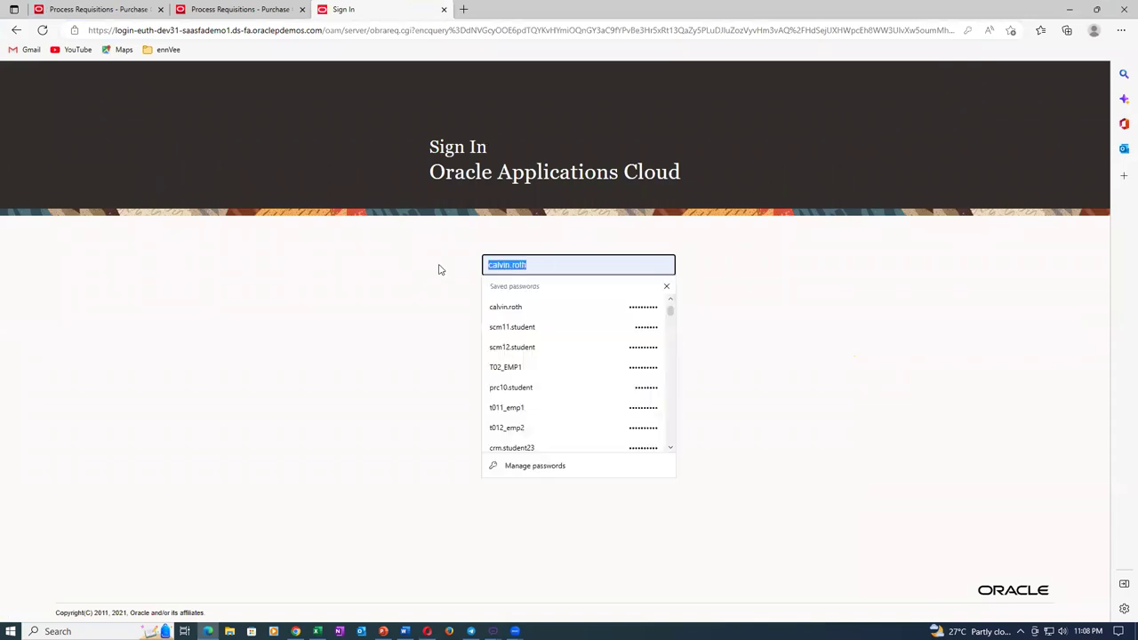
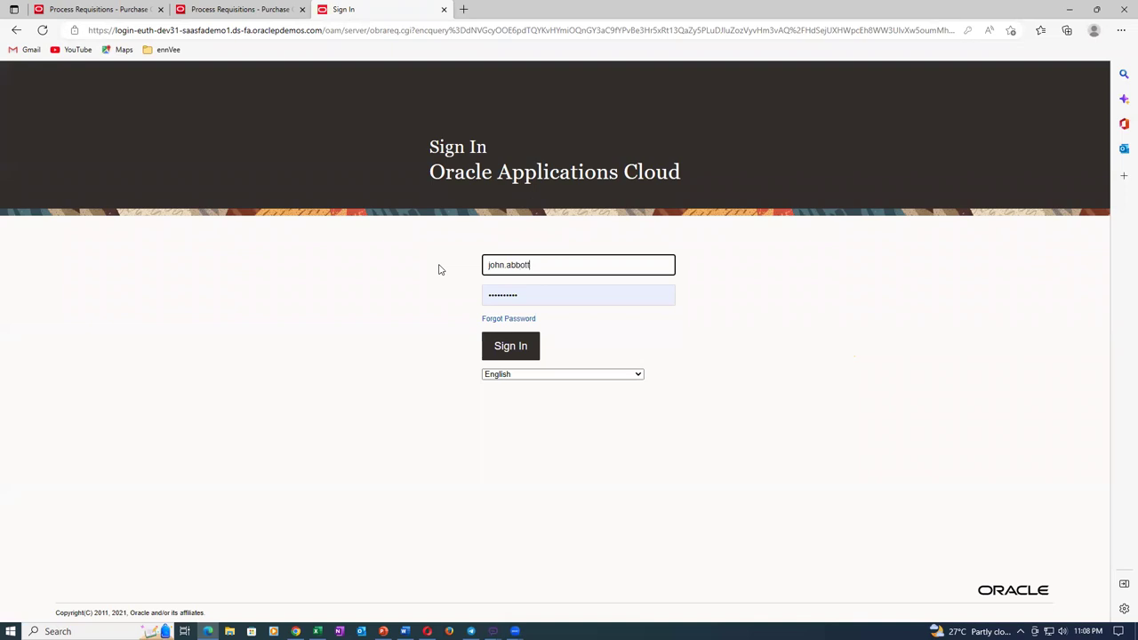
key(Tab)
Sign in as the supplier contact and open the Supplier Portal to Create ASN for ABC Consulting.
click(502, 354)
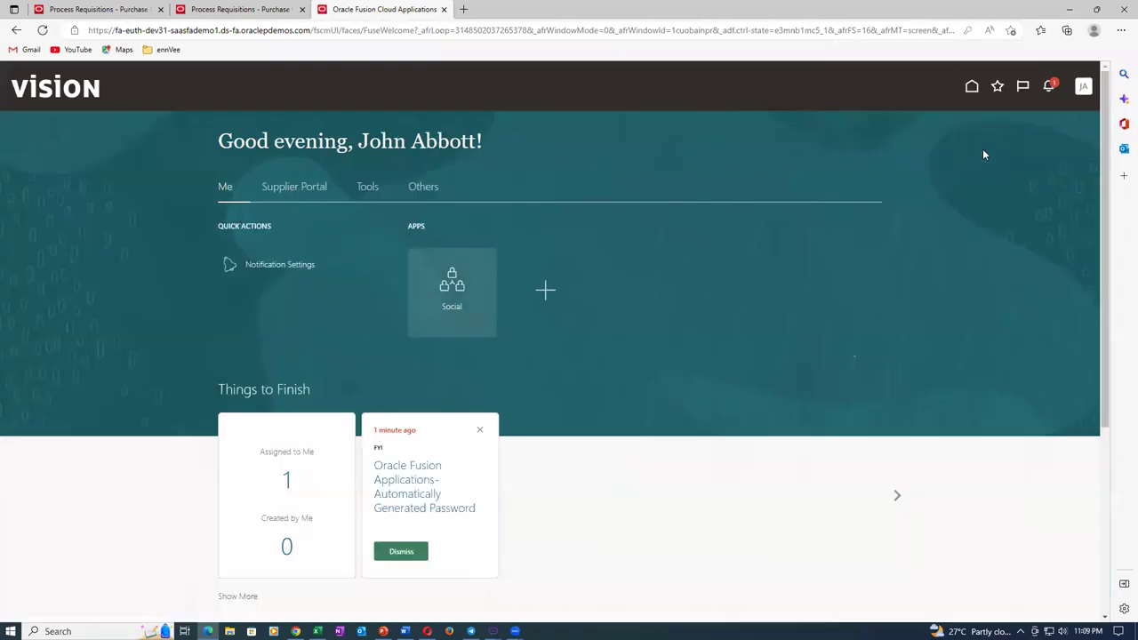
click(305, 187)
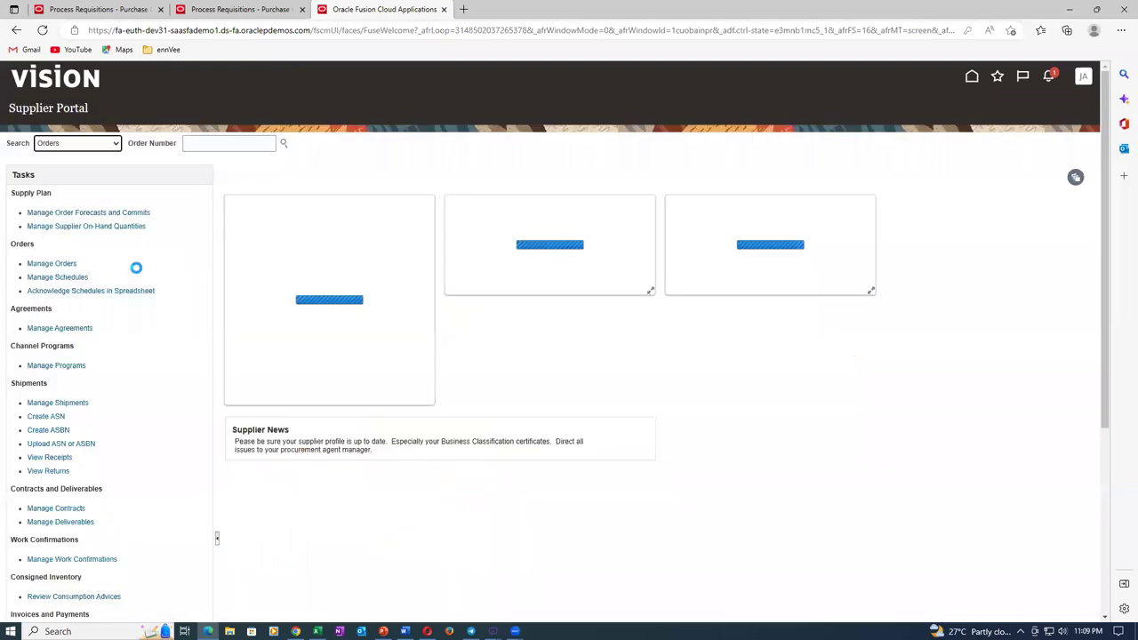
scroll(136, 267, down, 2)
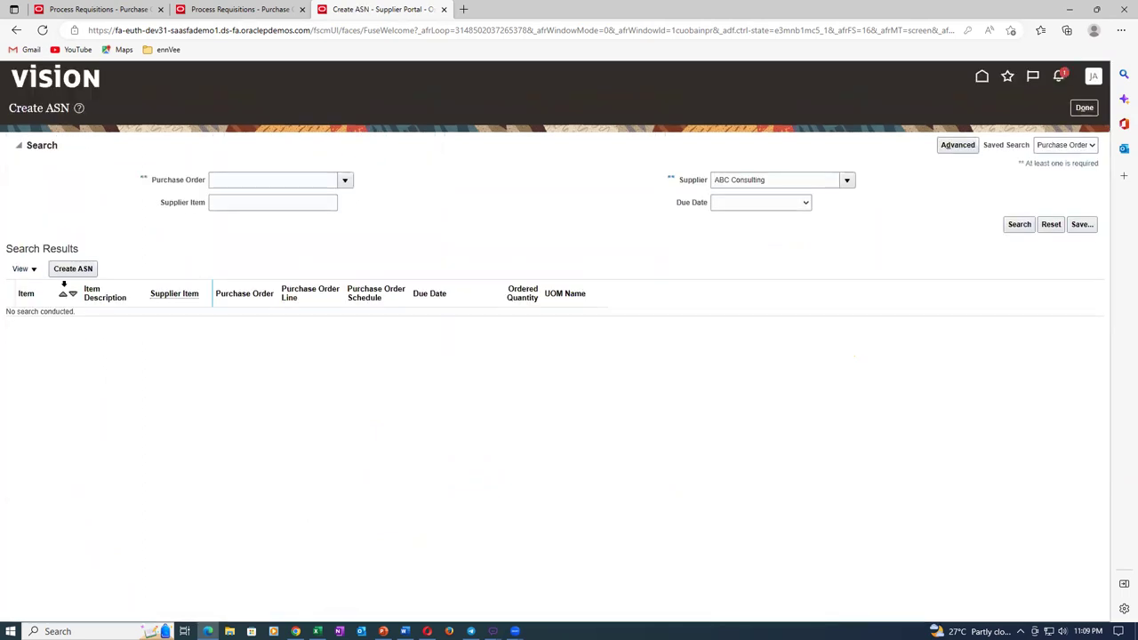
Look up purchase order US164545, select its schedule row, and create an ASN from it.
click(261, 177)
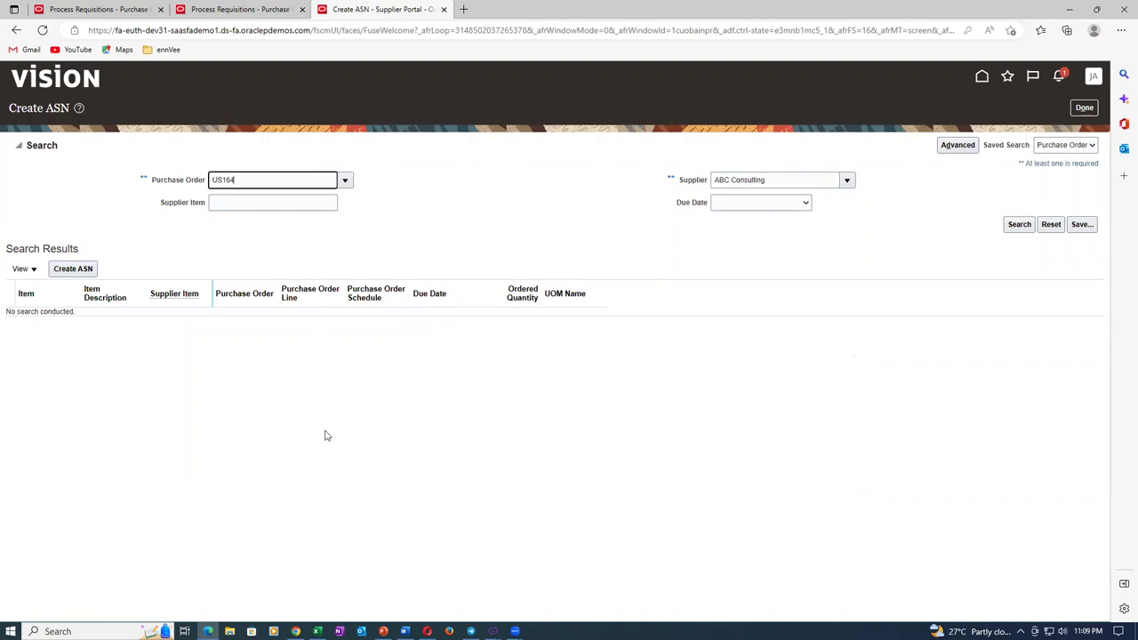
click(270, 203)
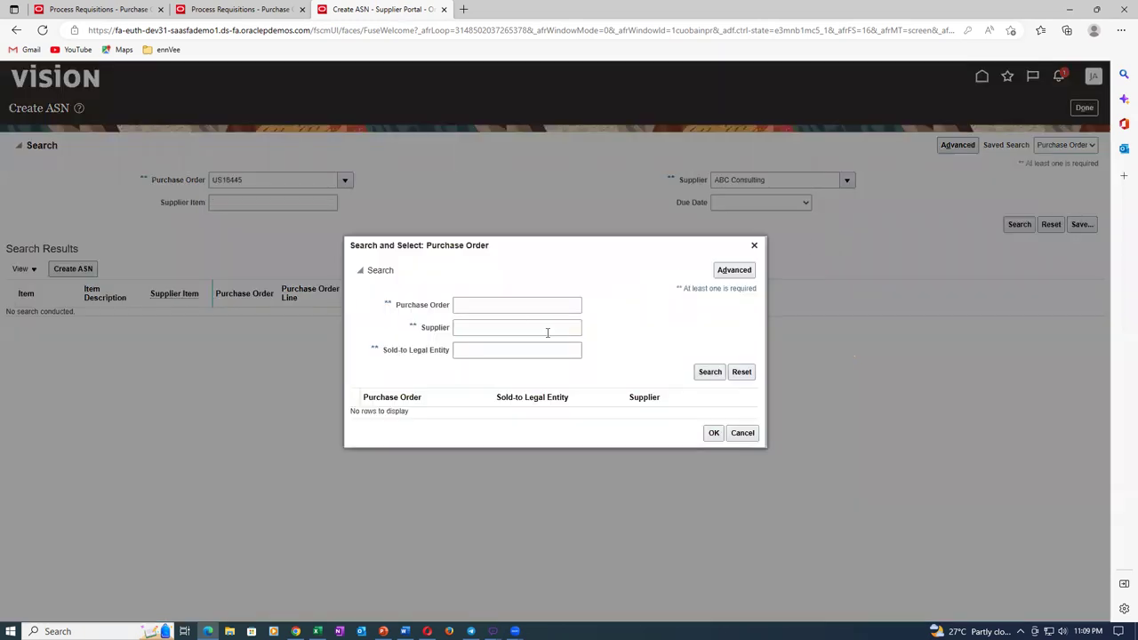
click(495, 303)
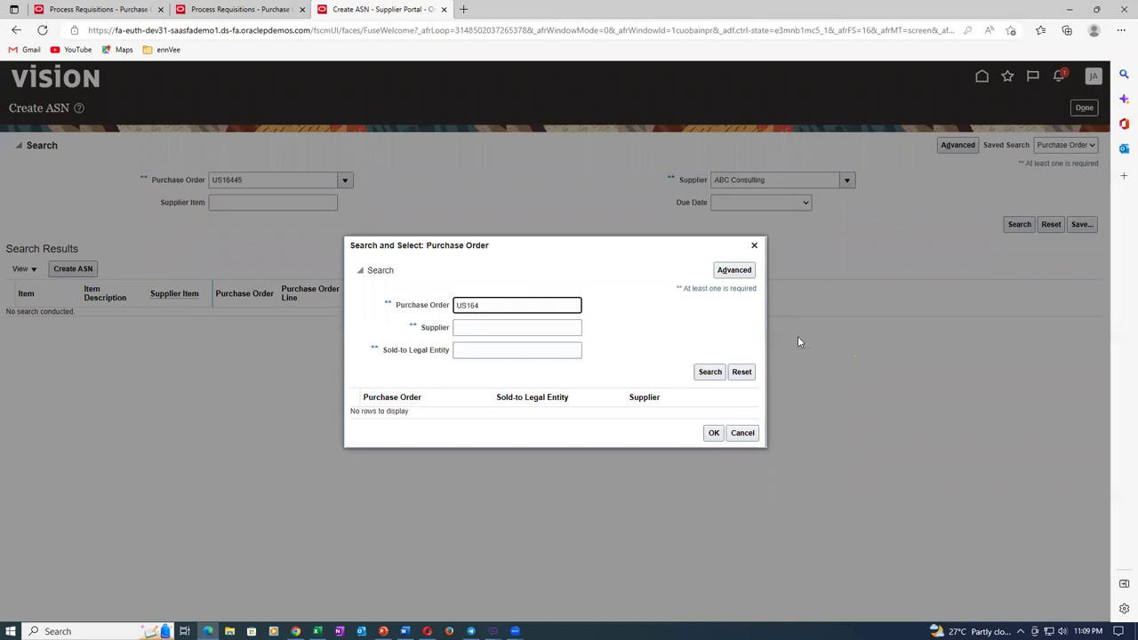
click(710, 372)
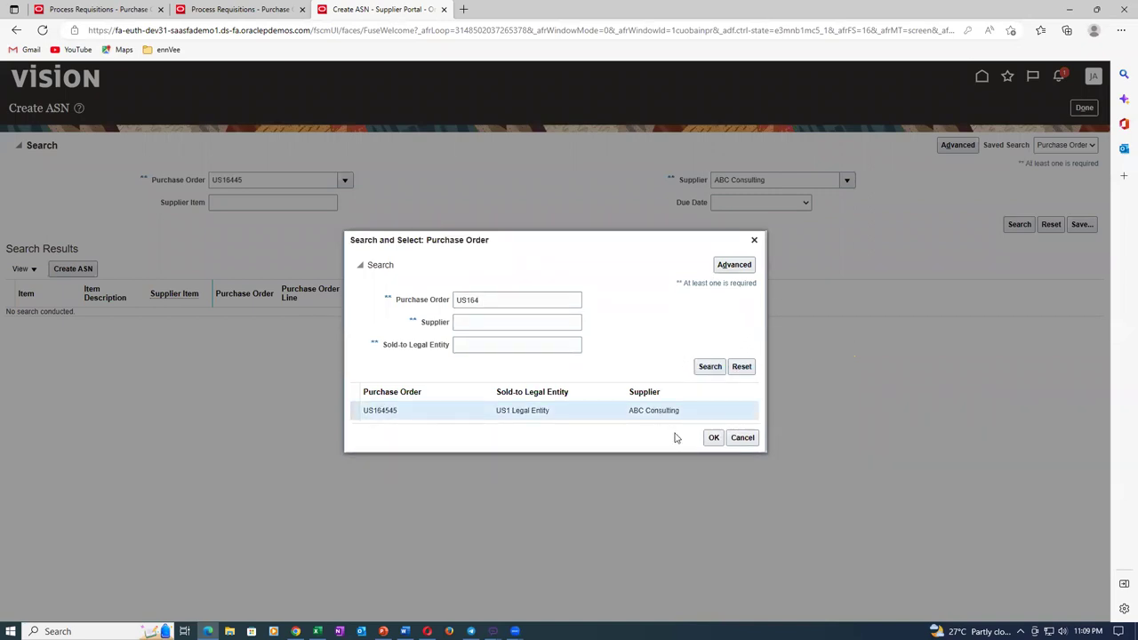
click(714, 438)
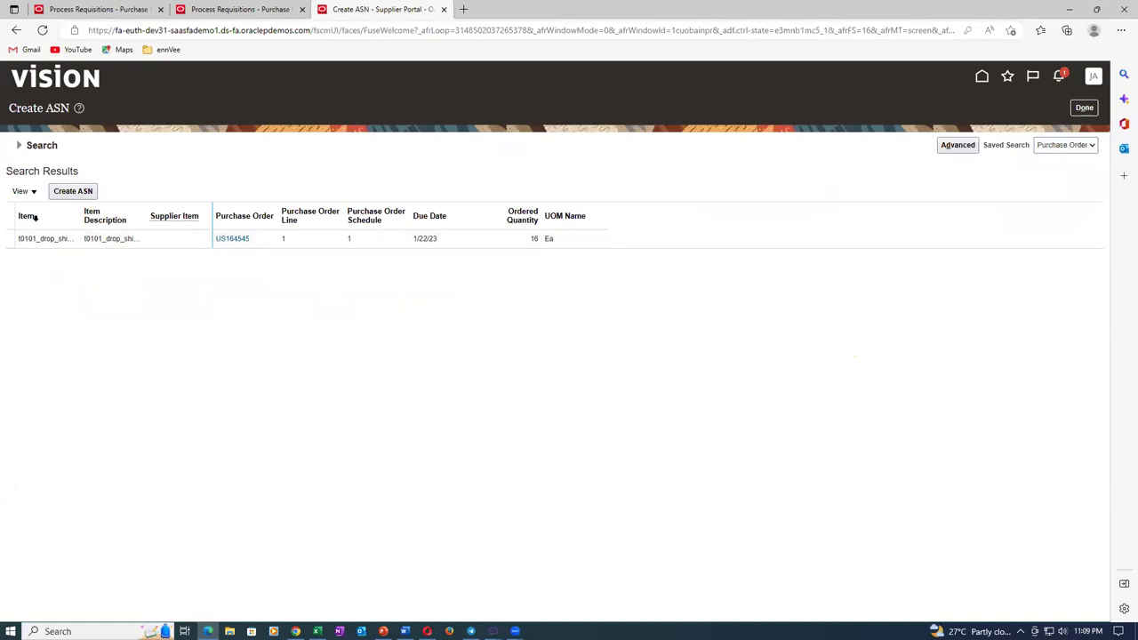
click(80, 194)
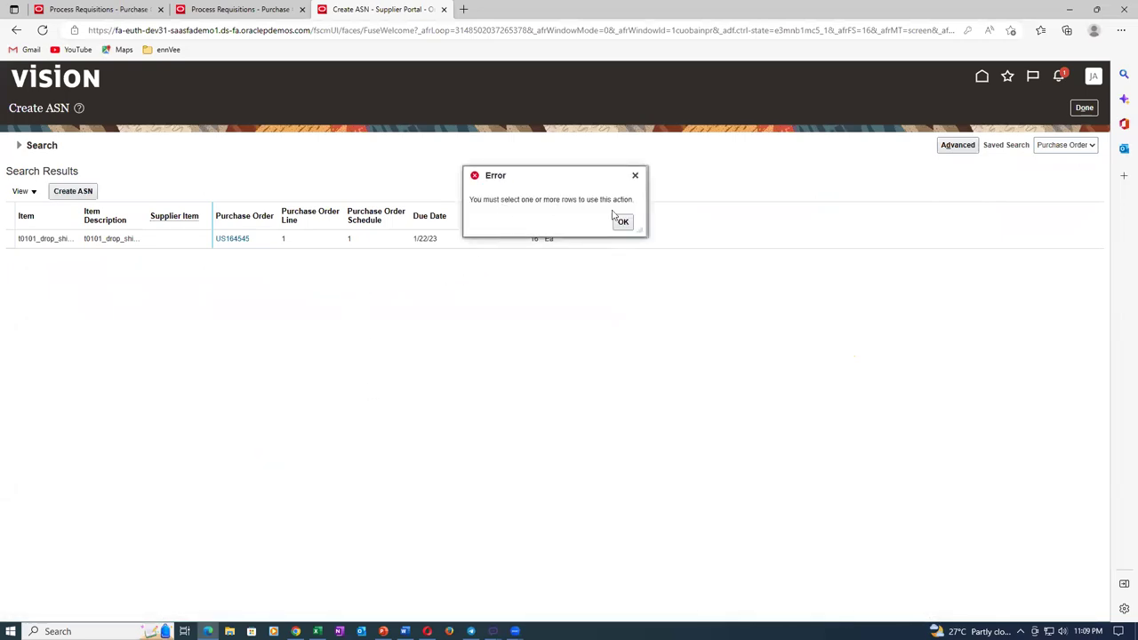
click(624, 221)
click(7, 239)
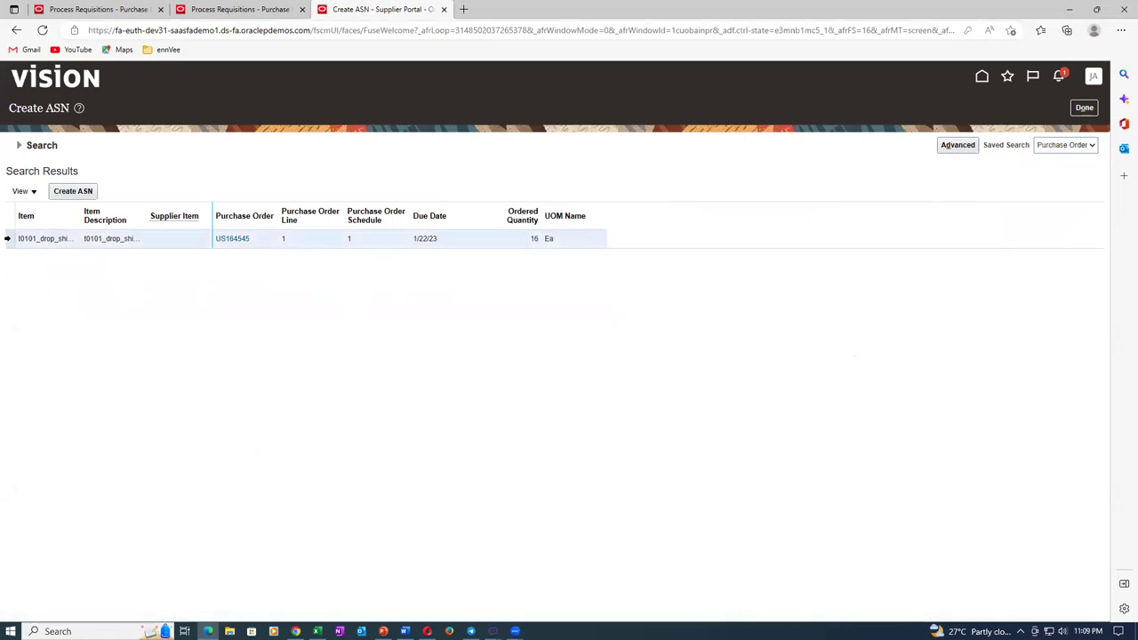
click(73, 191)
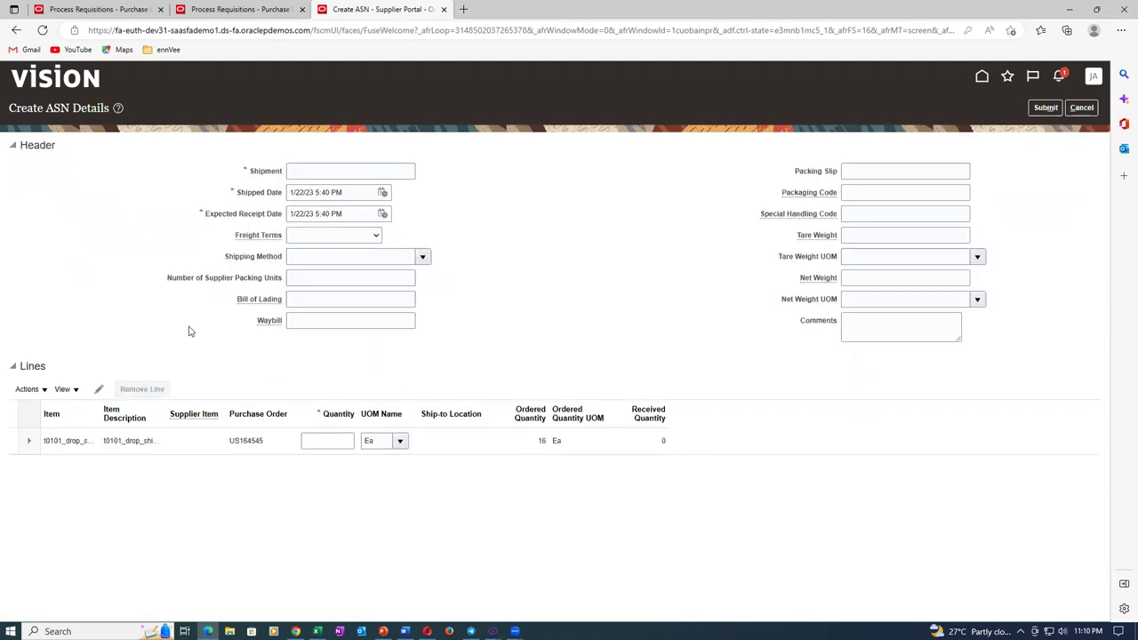
Set freight terms Vendor Pays Freight, DHL, bill of lading 346, waybill 56867, packing slip 78978.
click(316, 237)
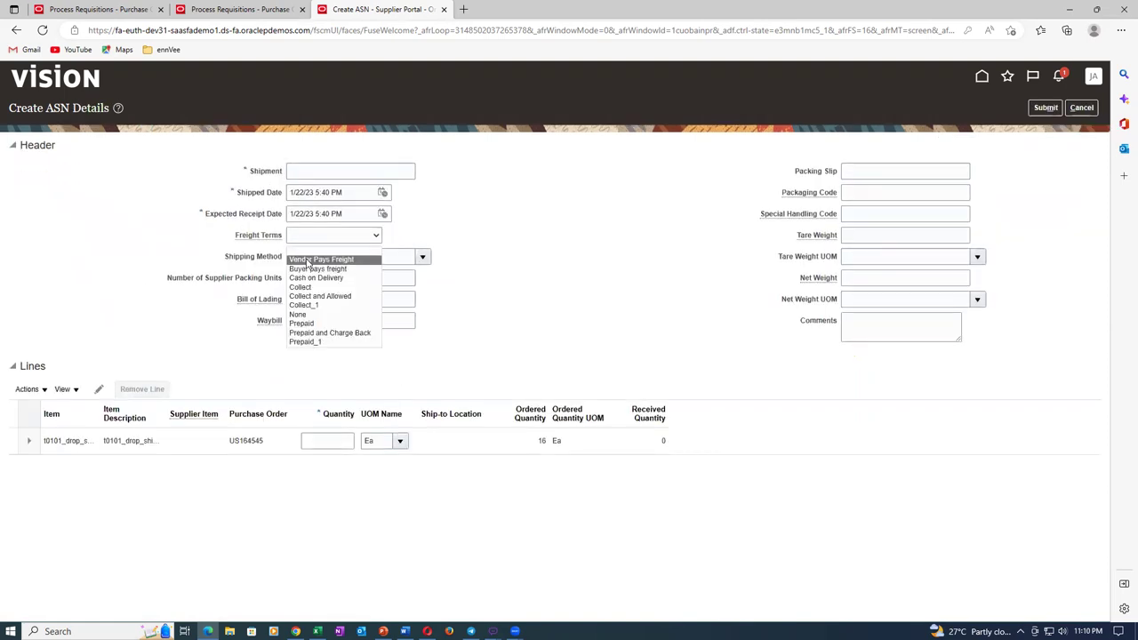
click(312, 259)
click(313, 258)
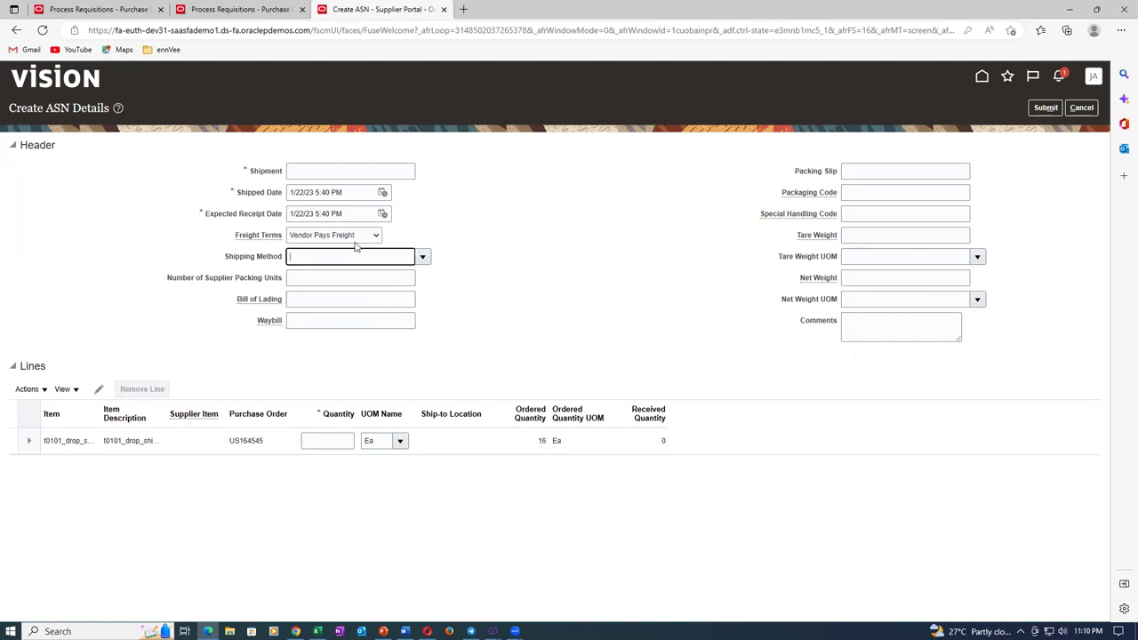
key(Tab)
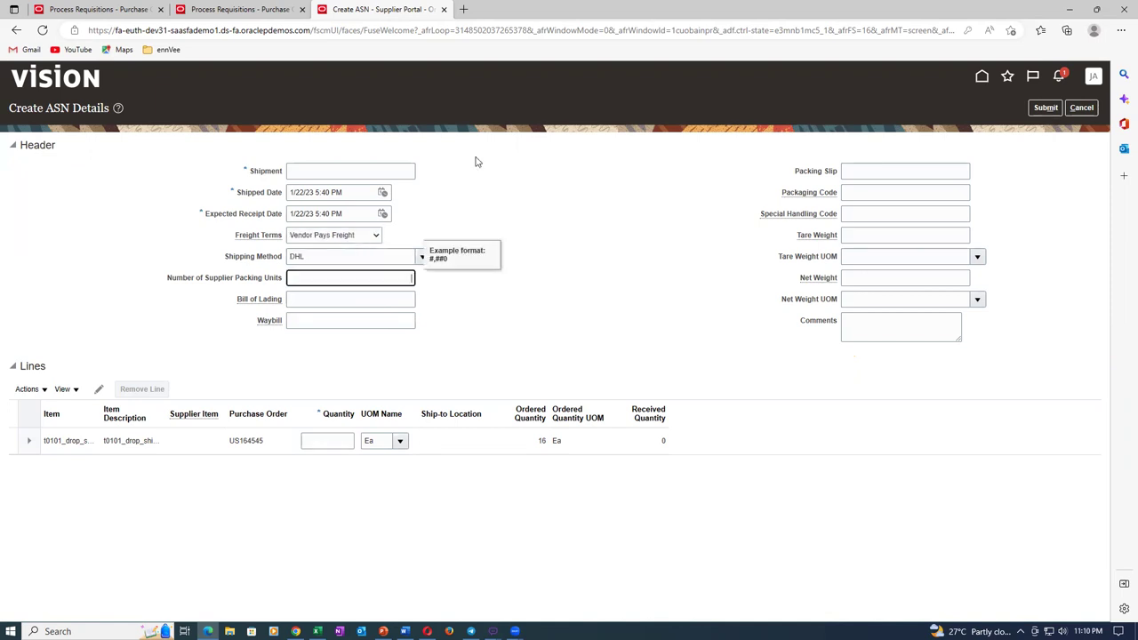
click(310, 301)
text(346)
click(318, 319)
text(56867)
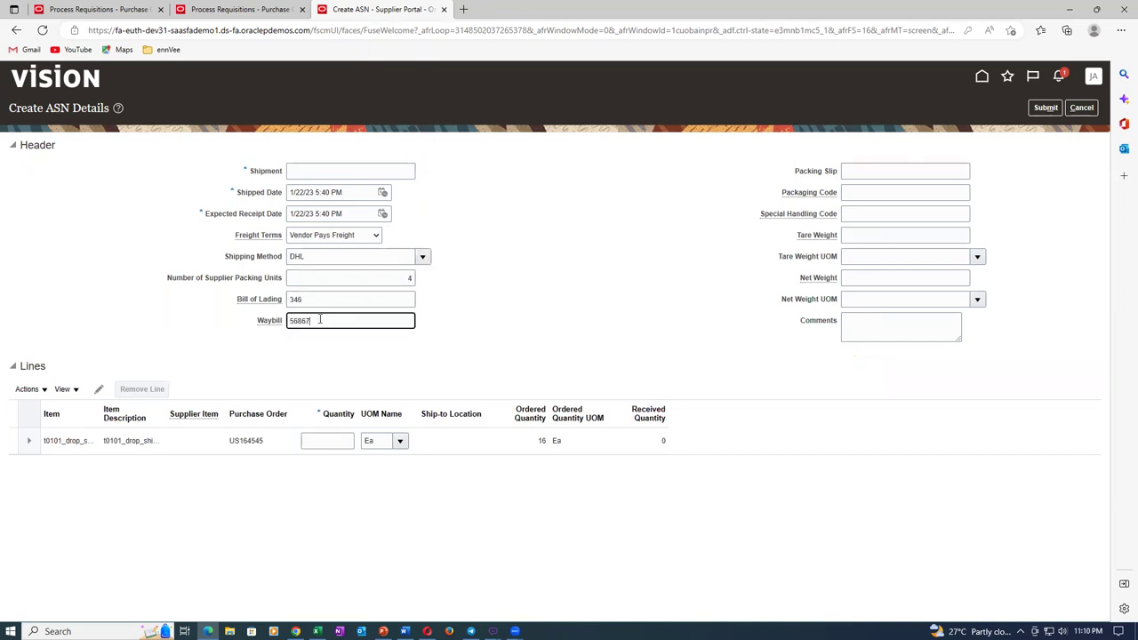
click(874, 171)
text(78978)
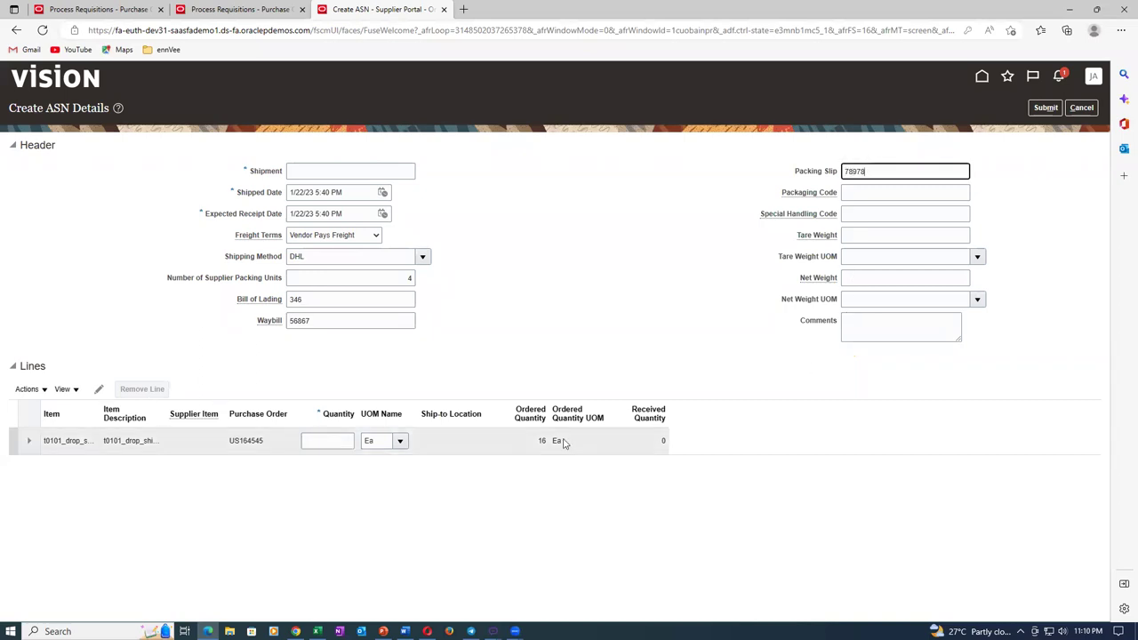
Ship quantity 10 on the line, name the shipment nana_101, and submit the ASN.
click(324, 442)
text(1)
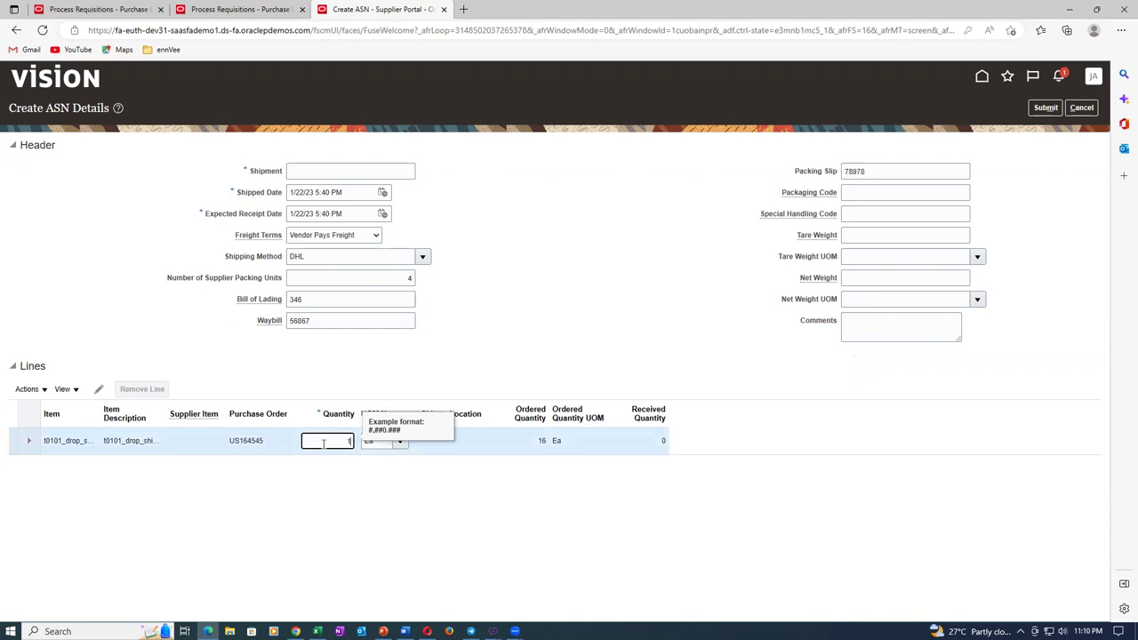
text(0)
key(Tab)
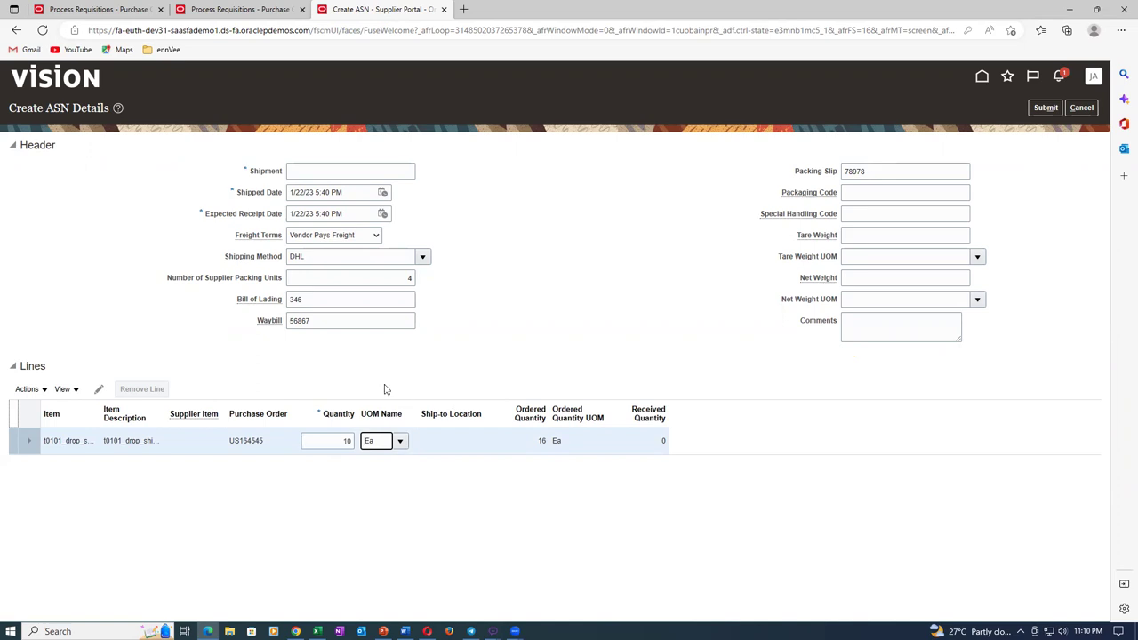
click(1053, 109)
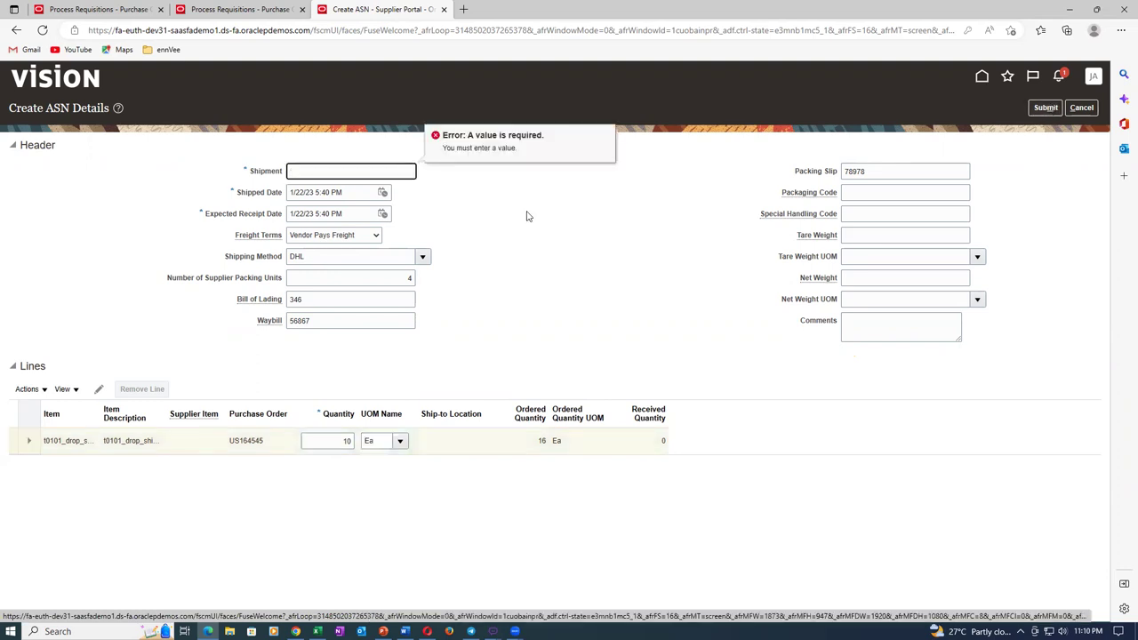
text(nana_101)
key(Tab)
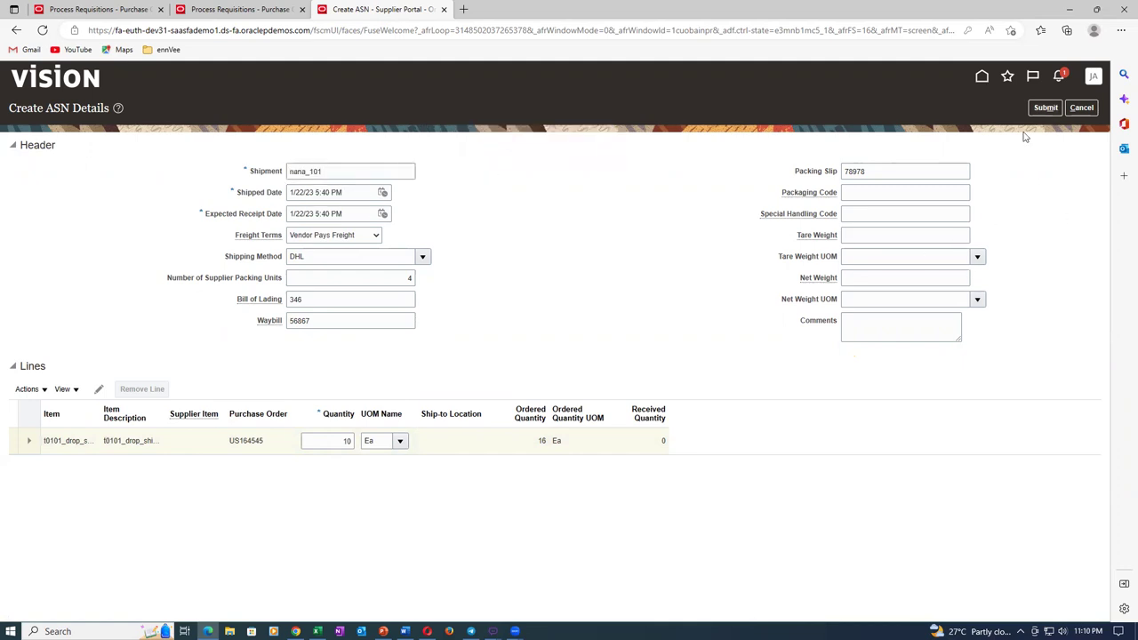
click(1054, 108)
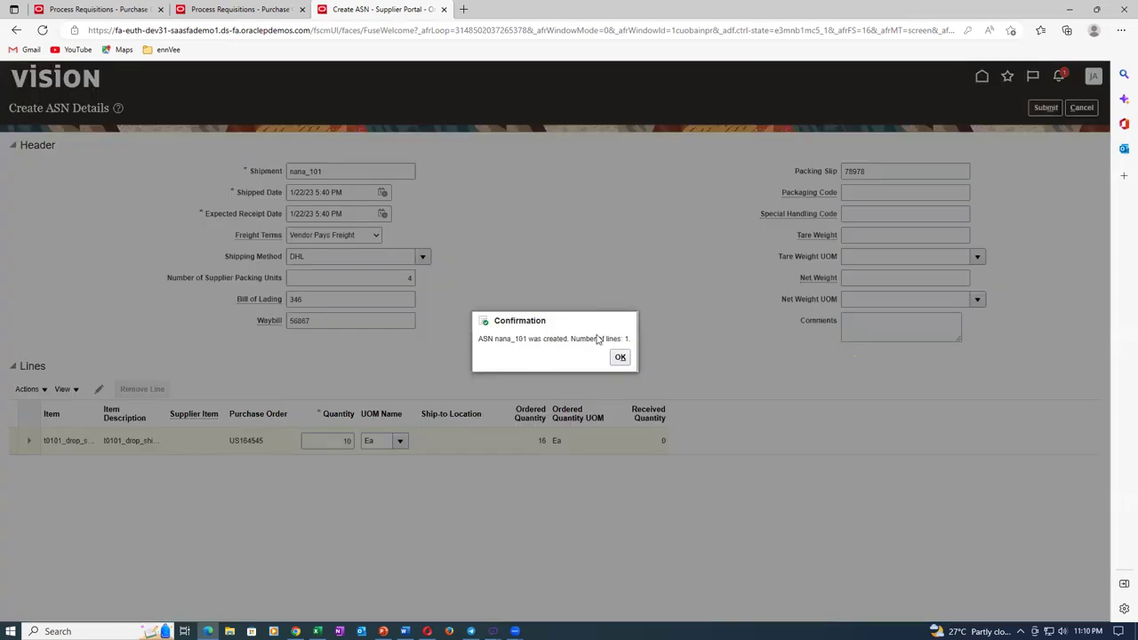
click(620, 357)
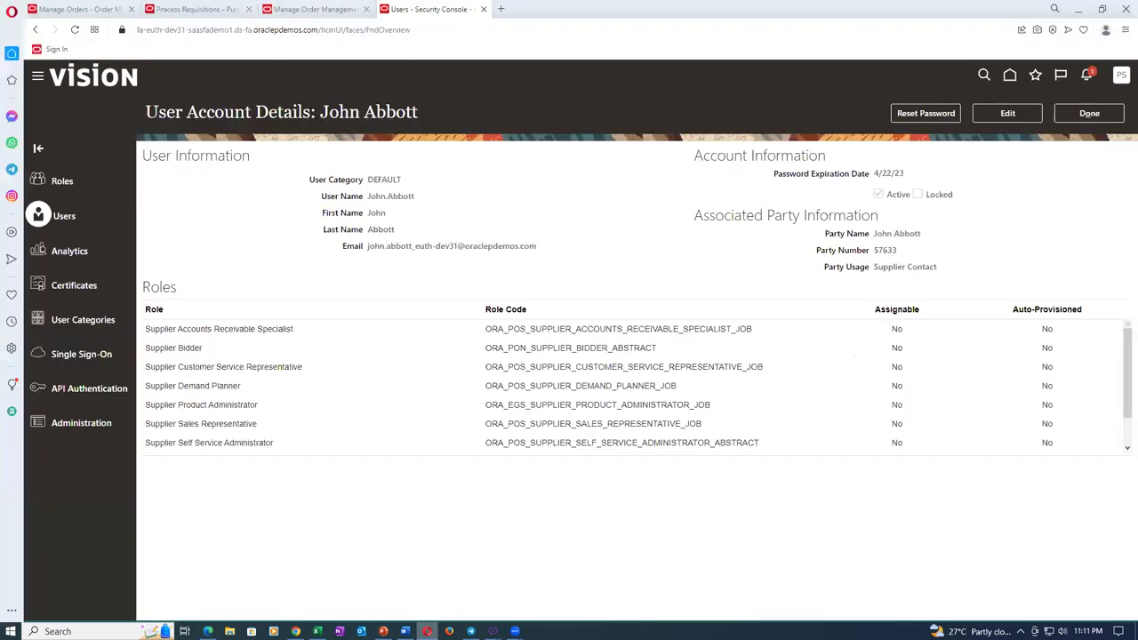
Refresh order 97409's orchestration status and plan tasks, then close back to the order page.
click(80, 9)
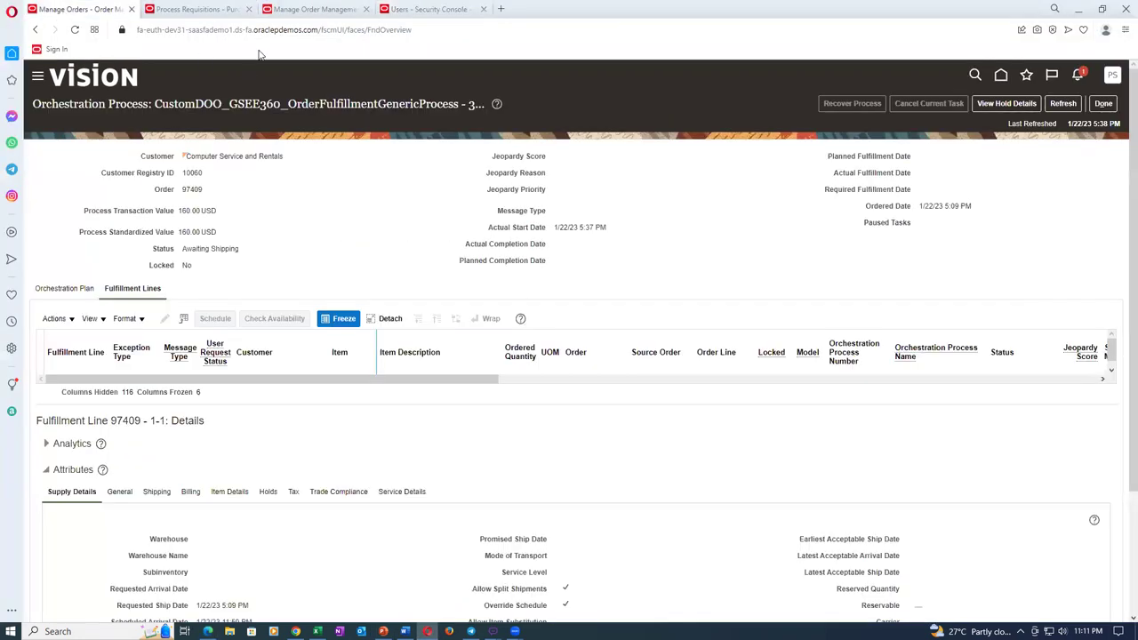
click(1061, 105)
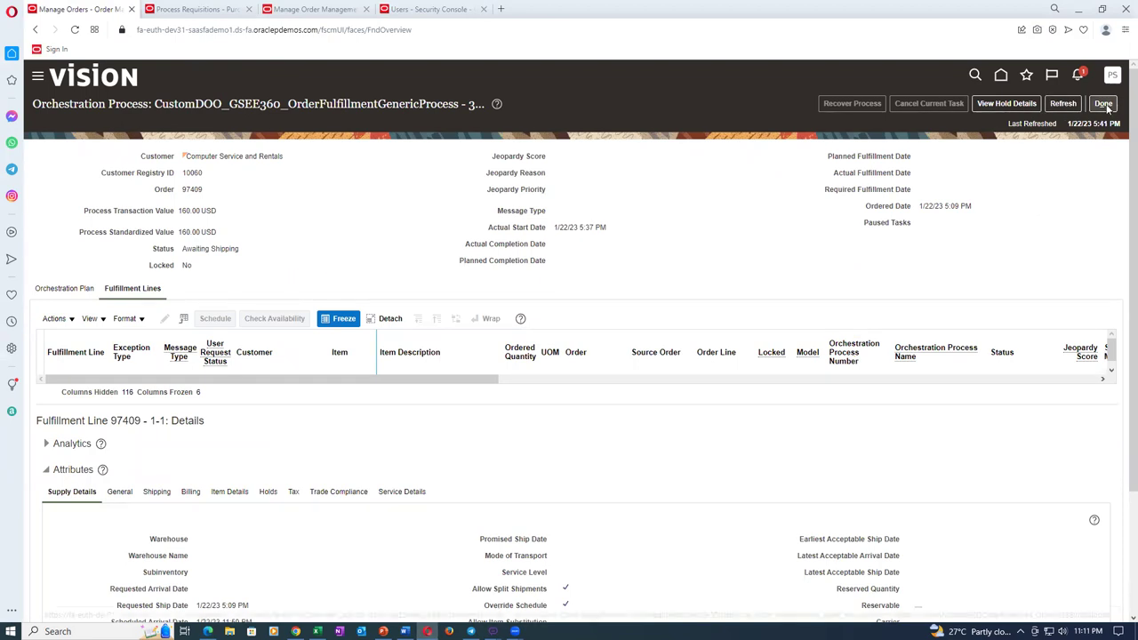
click(1064, 103)
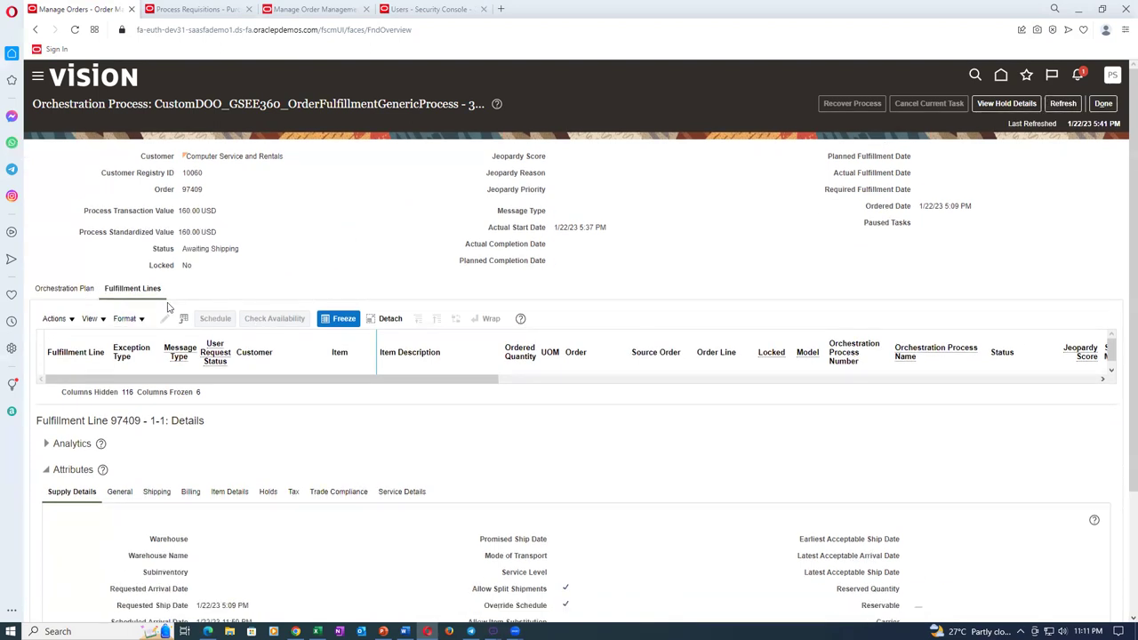
click(64, 288)
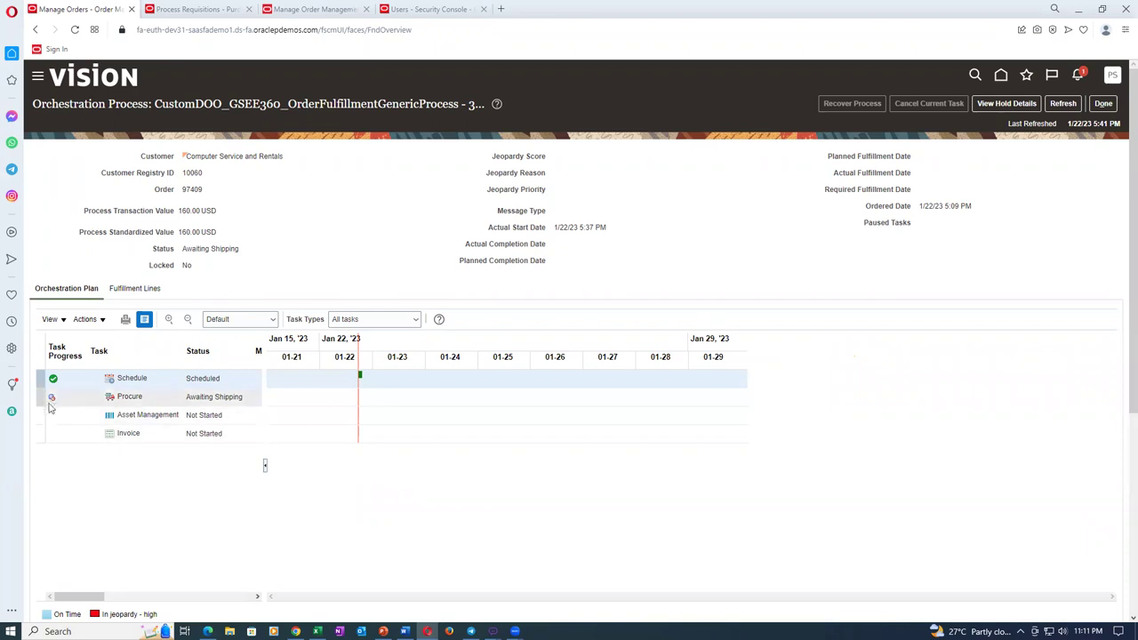
mouse_move(53, 402)
click(1063, 104)
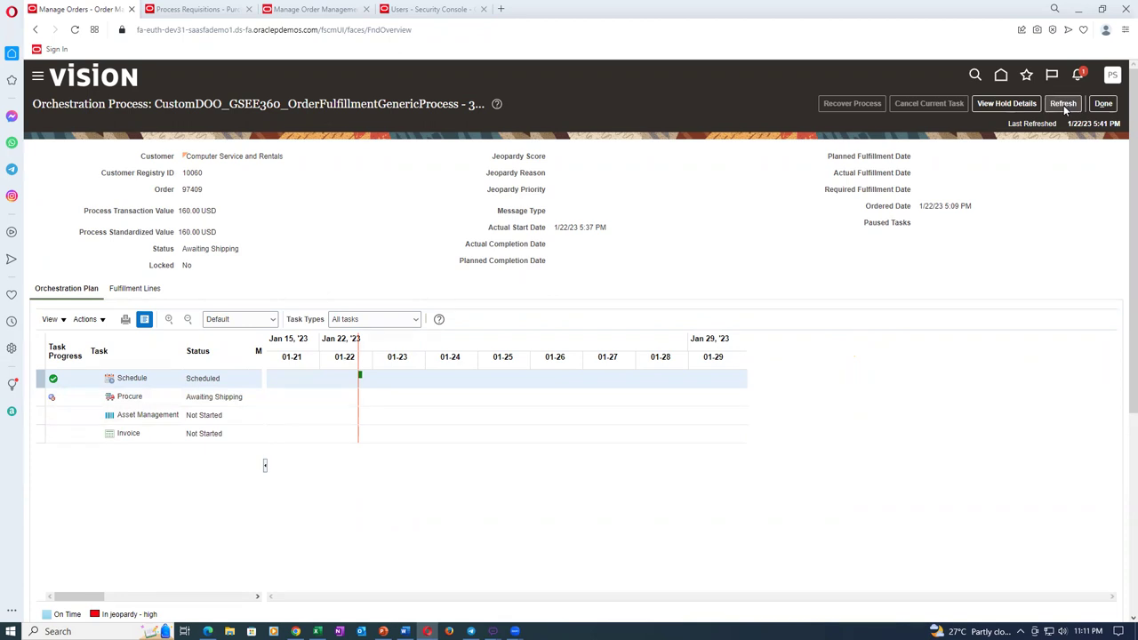
click(1064, 105)
click(1109, 105)
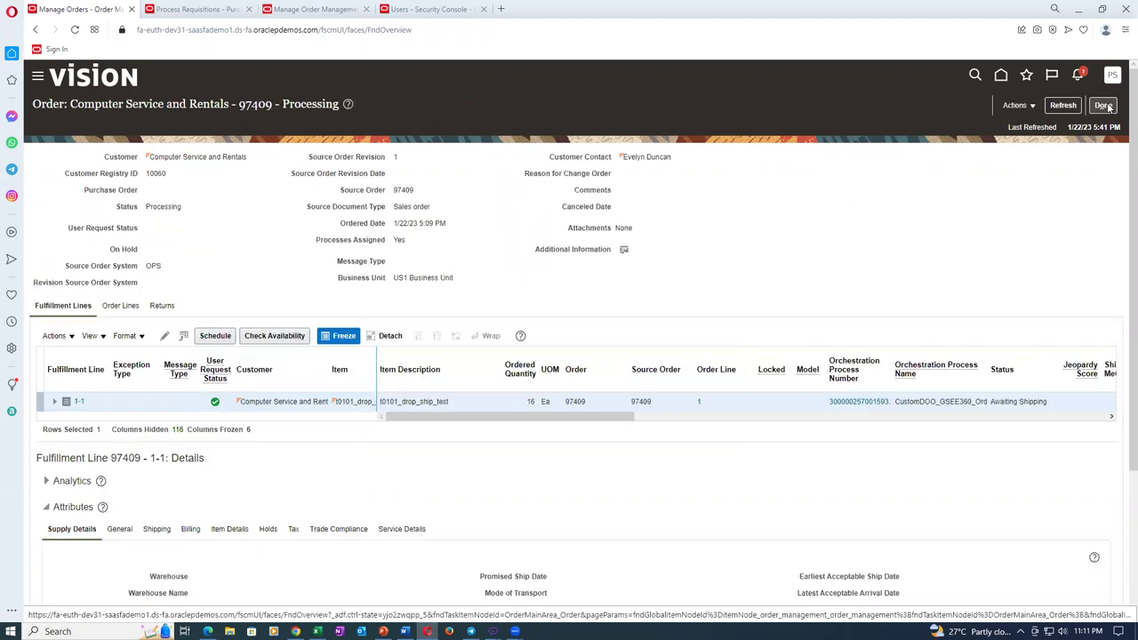
Refresh order 97409 until line 1-1 still shows Awaiting Shipping, then return to Create ASN.
click(1072, 106)
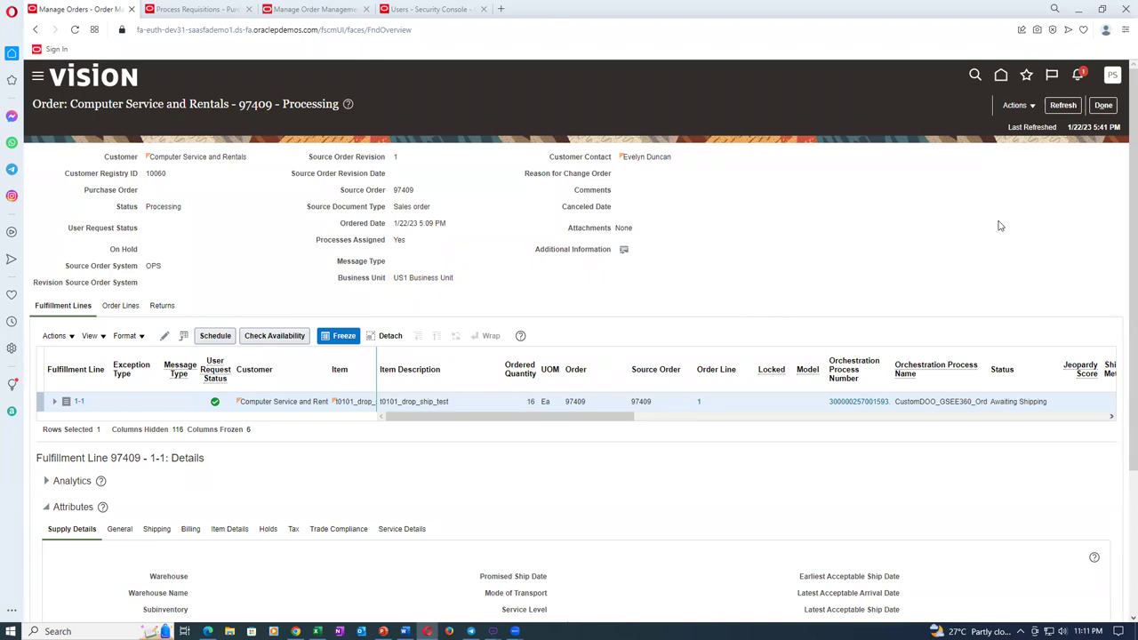
click(1065, 107)
click(51, 408)
click(1073, 108)
key(alt+Tab)
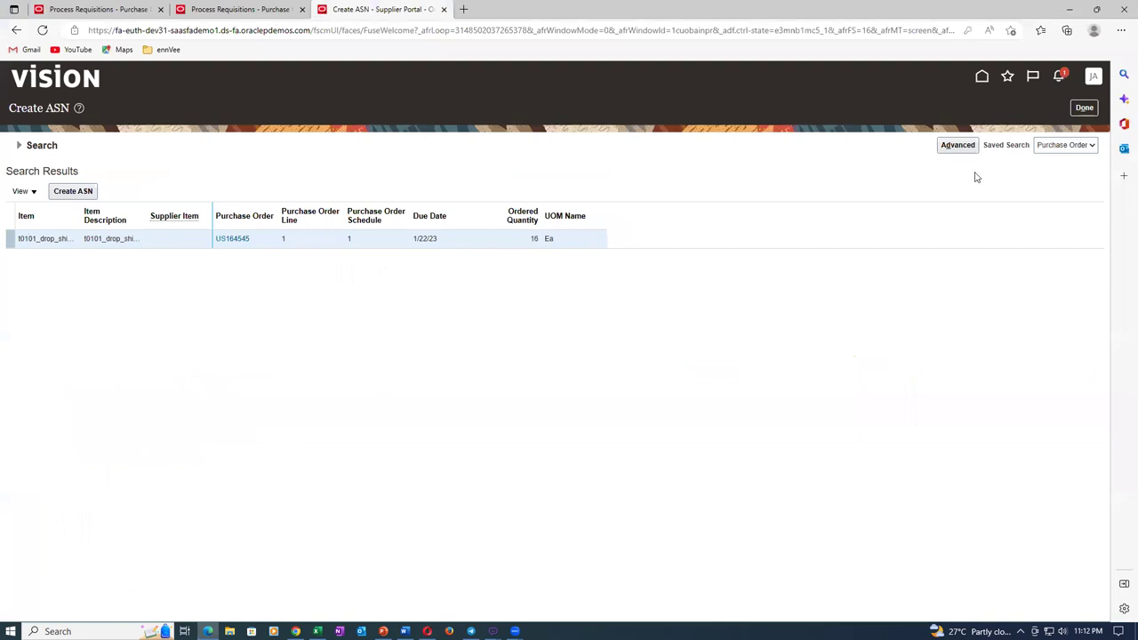
Leave Create ASN and search Manage Shipments for purchase order US164545.
click(1082, 110)
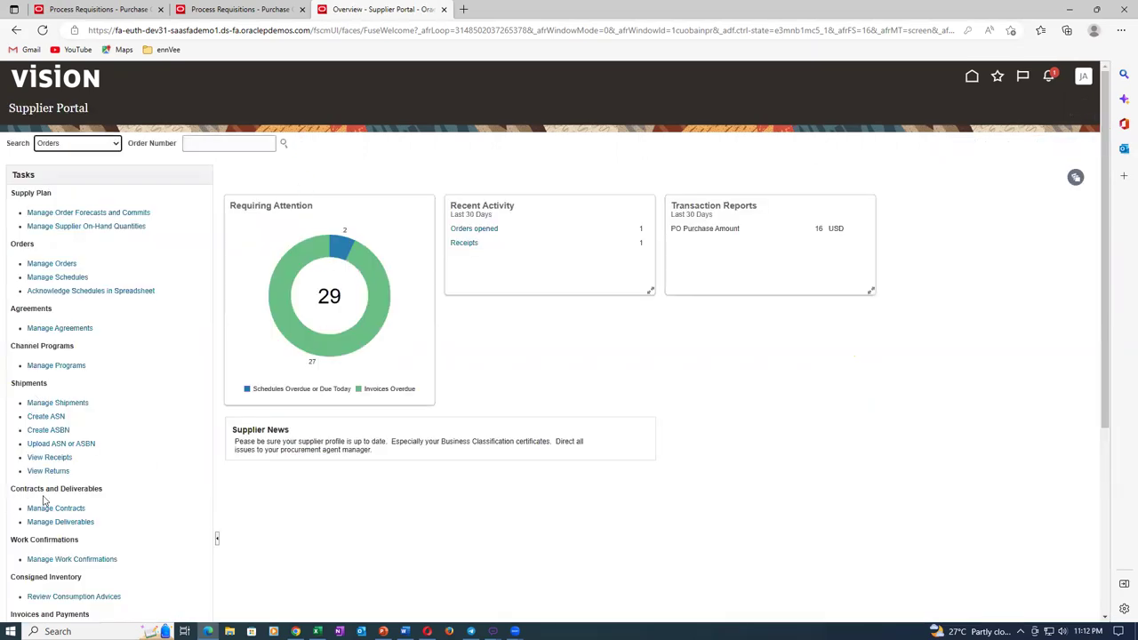
click(64, 404)
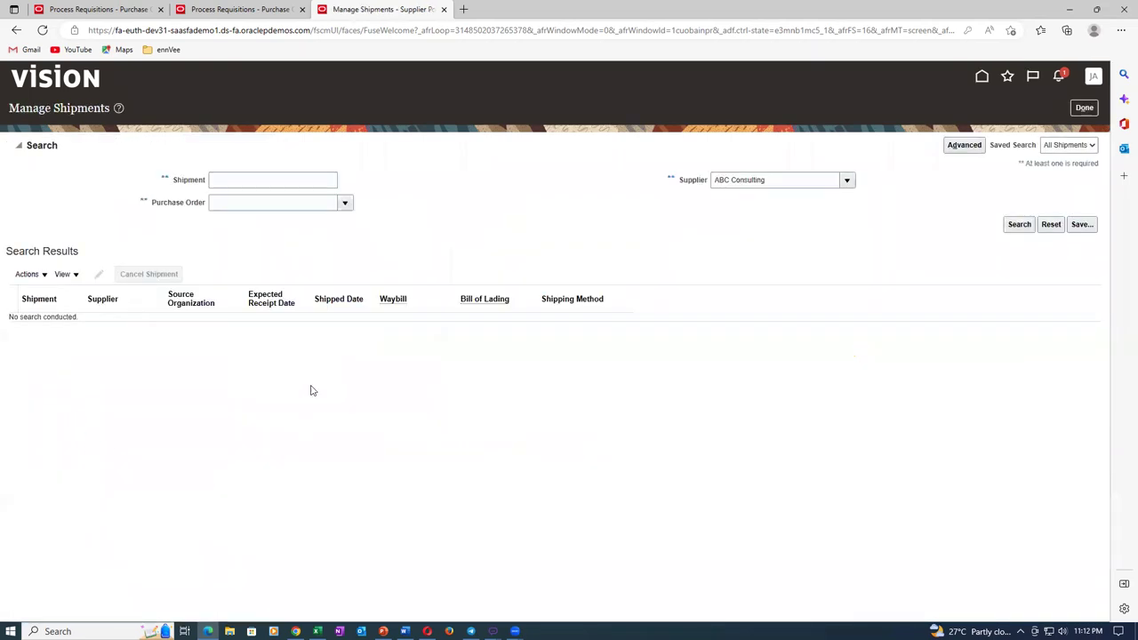
click(233, 203)
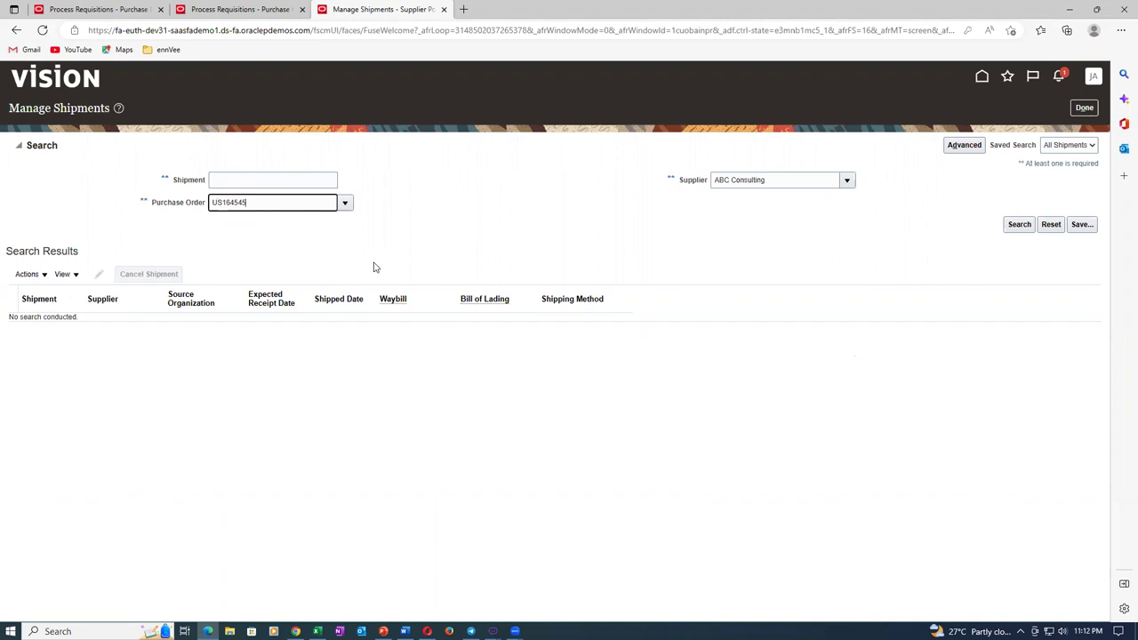
click(1025, 228)
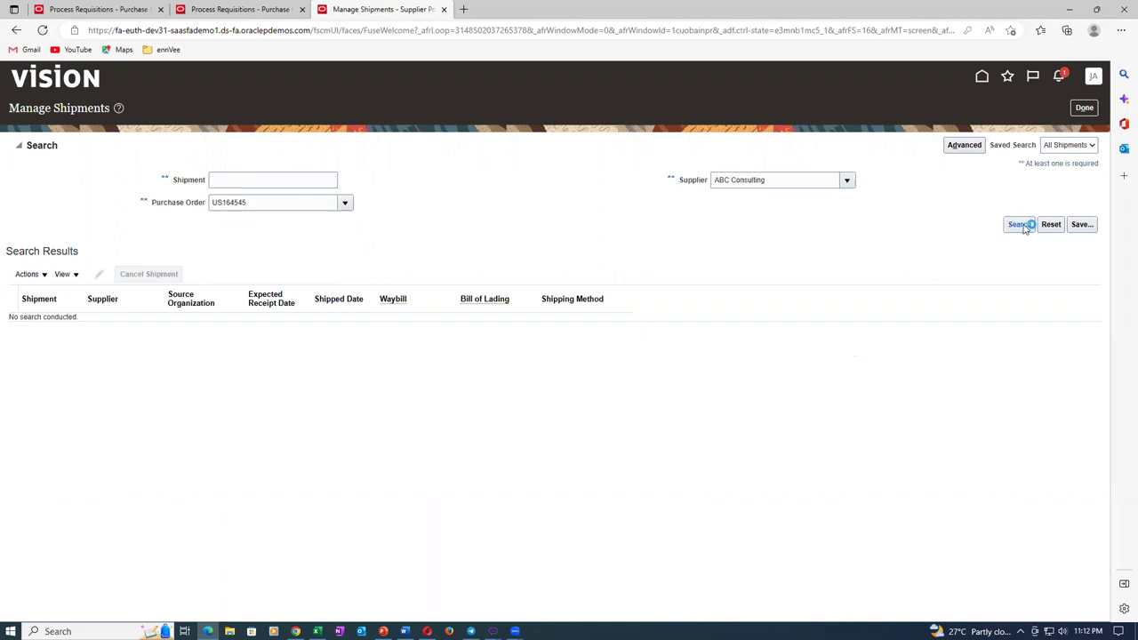
Open shipment nana_101 to confirm its 10 Ea line is received, then return to order 97409.
click(201, 241)
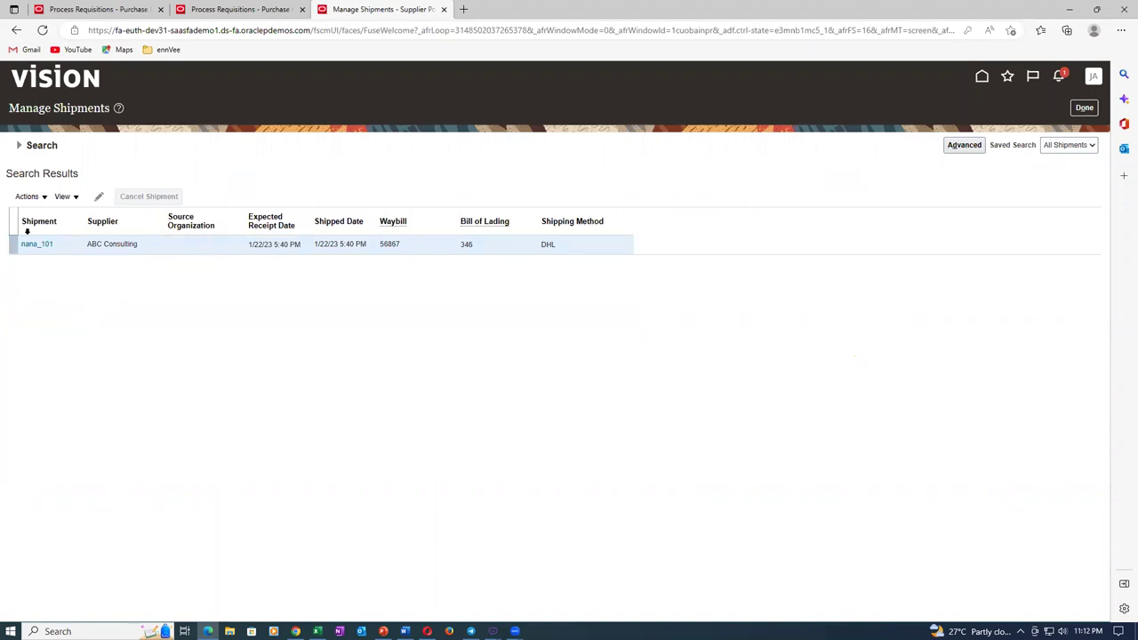
click(98, 196)
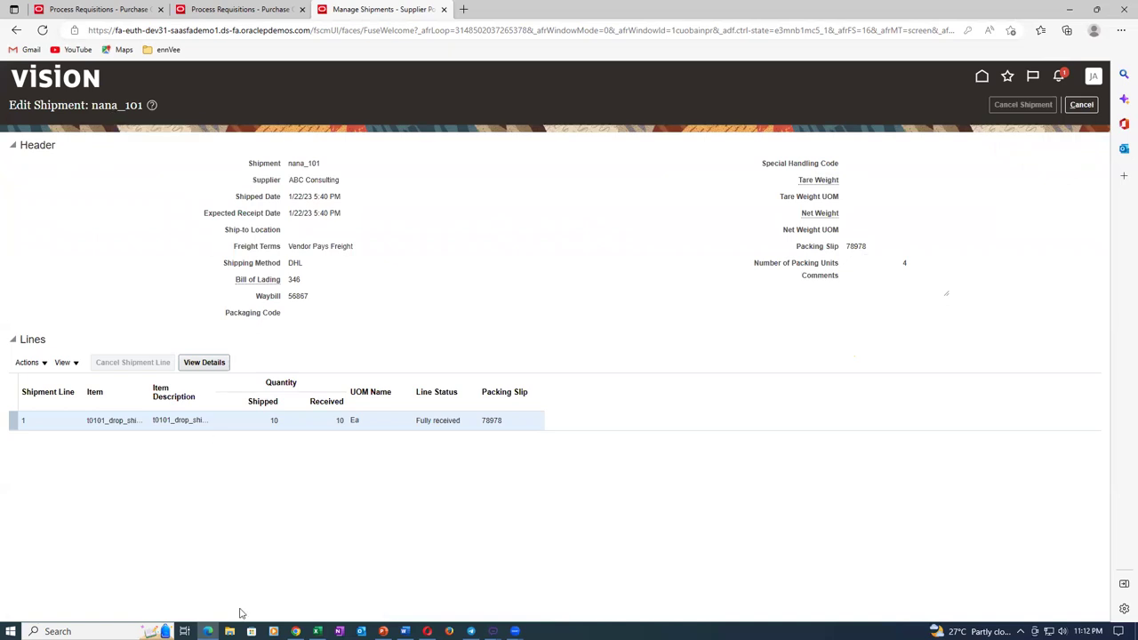
click(427, 631)
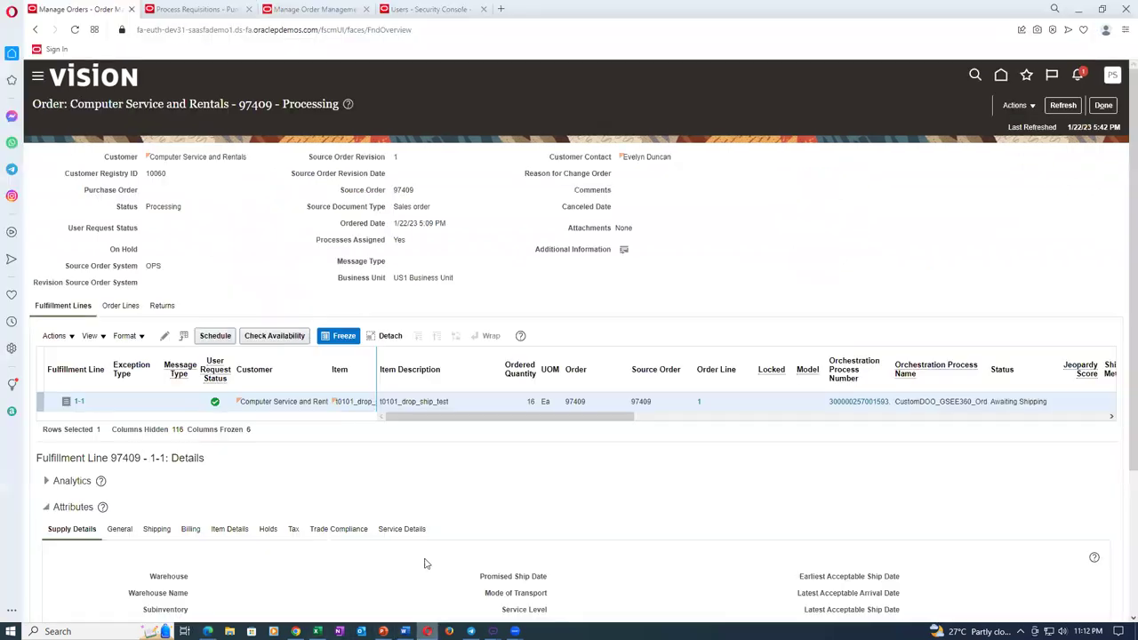
Refresh order 97409 and confirm line 1-1's orchestration process status is Shipped.
click(1067, 105)
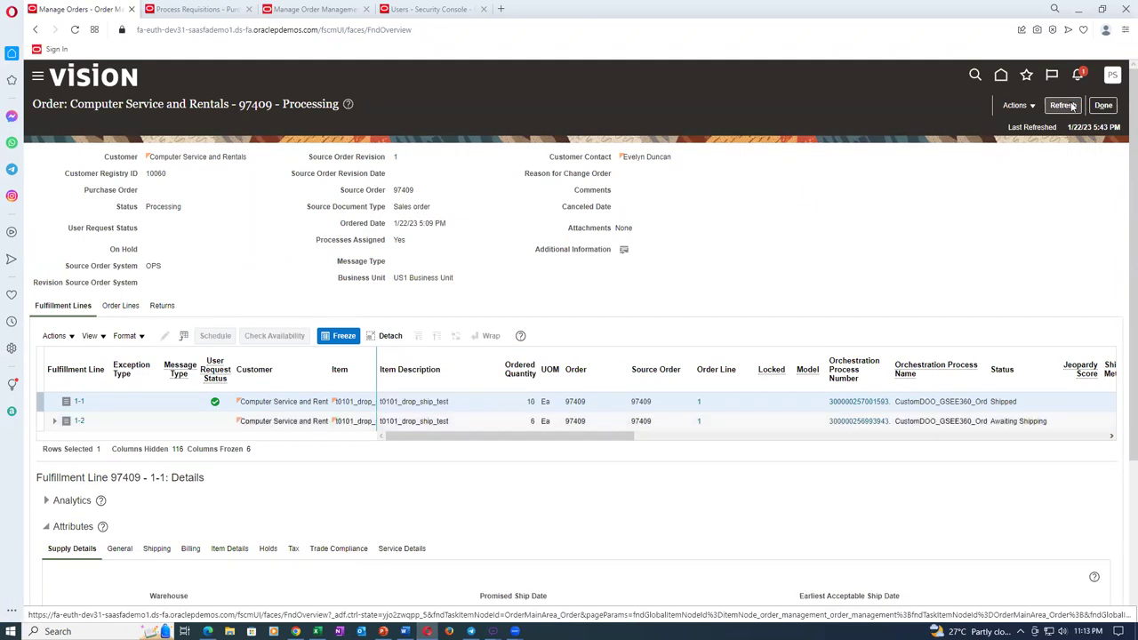
click(1068, 105)
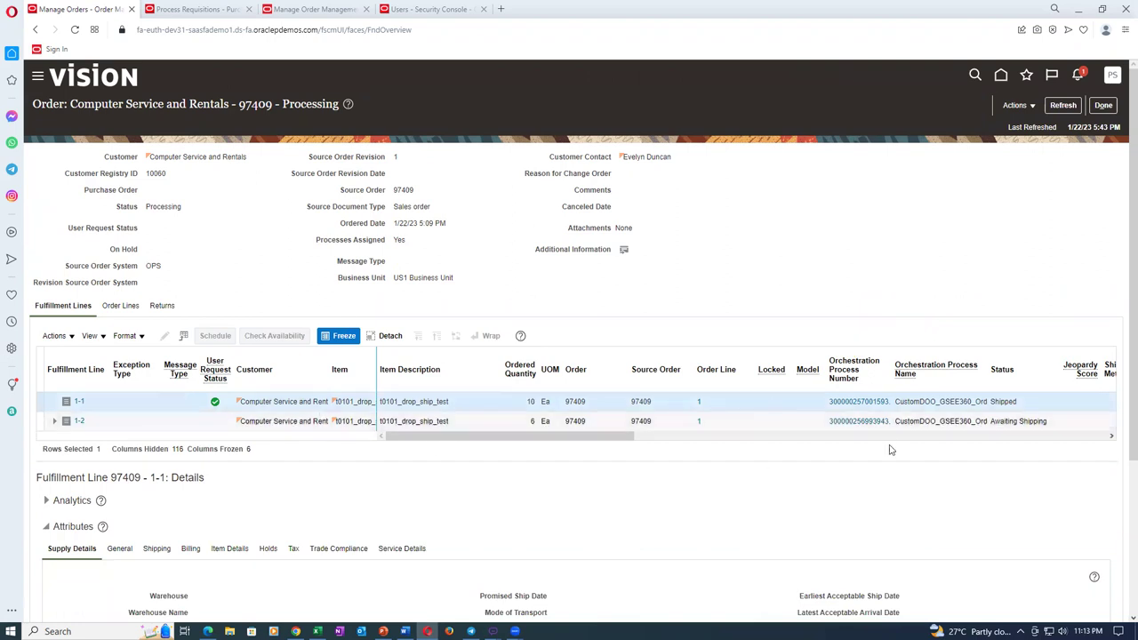
click(865, 402)
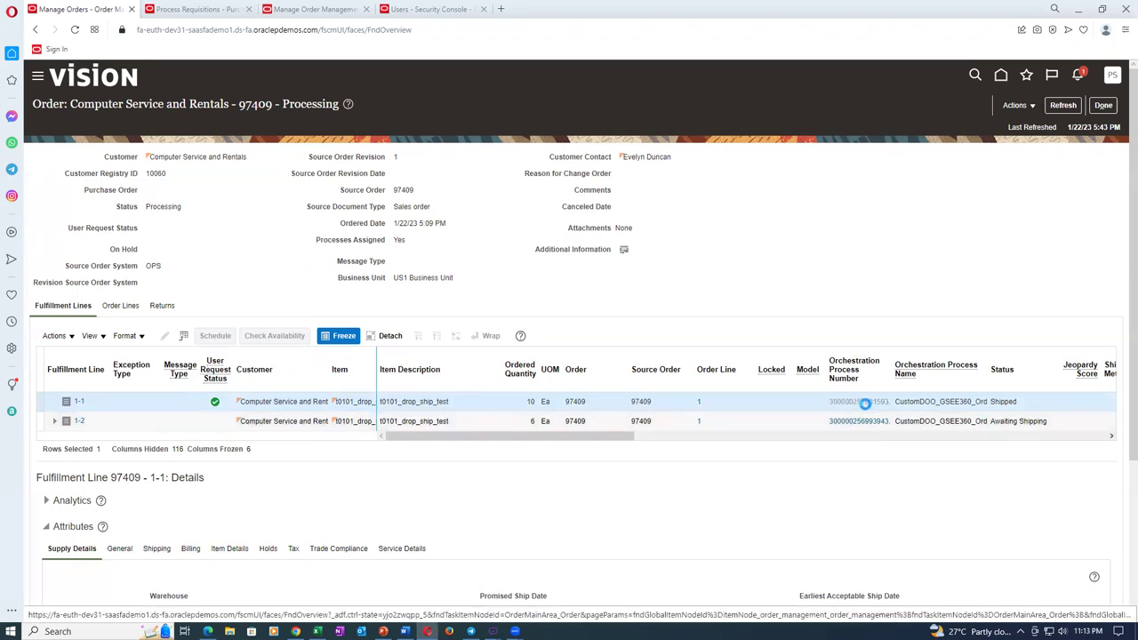
drag(192, 248, 202, 248)
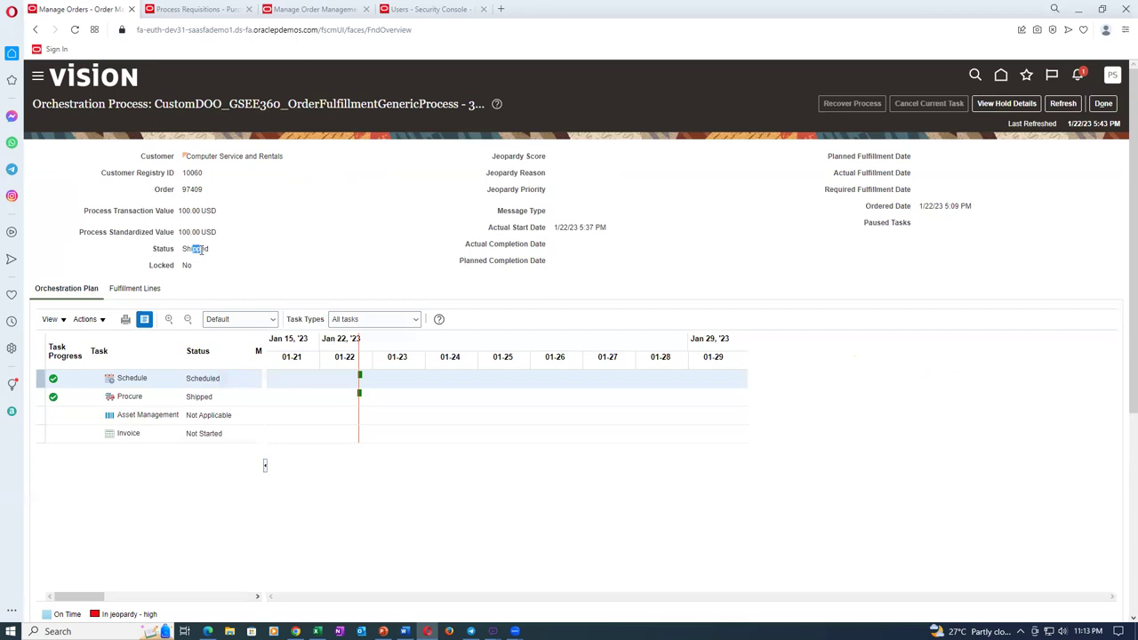
click(196, 495)
Back on order 97409, check fulfillment line 1-2's 6 Ea remain Awaiting Shipping.
click(1102, 103)
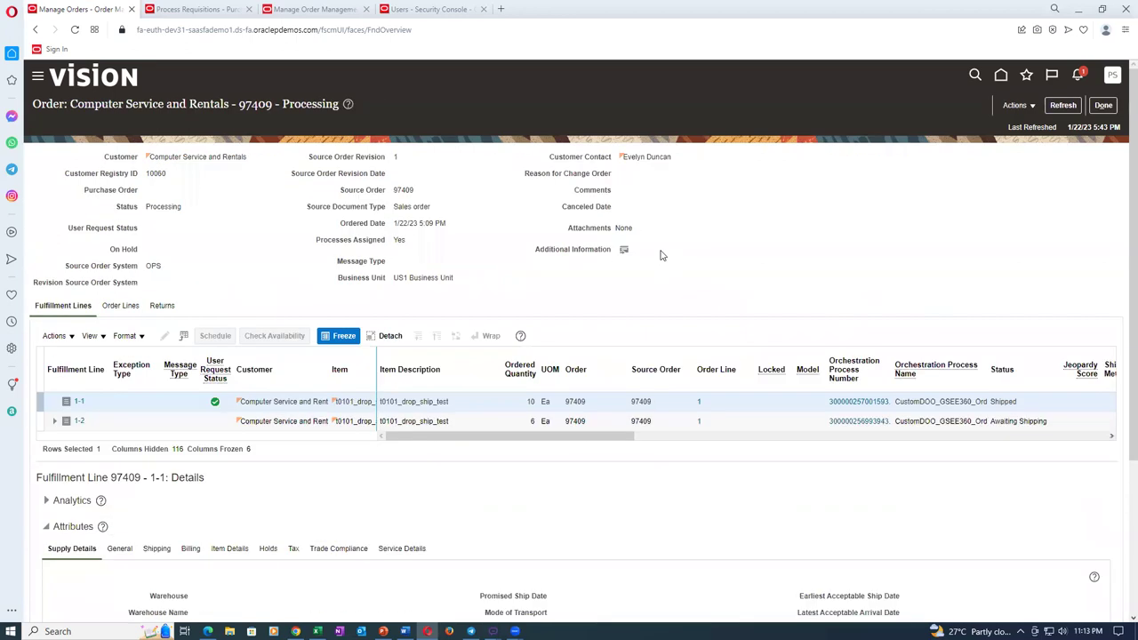
click(1070, 106)
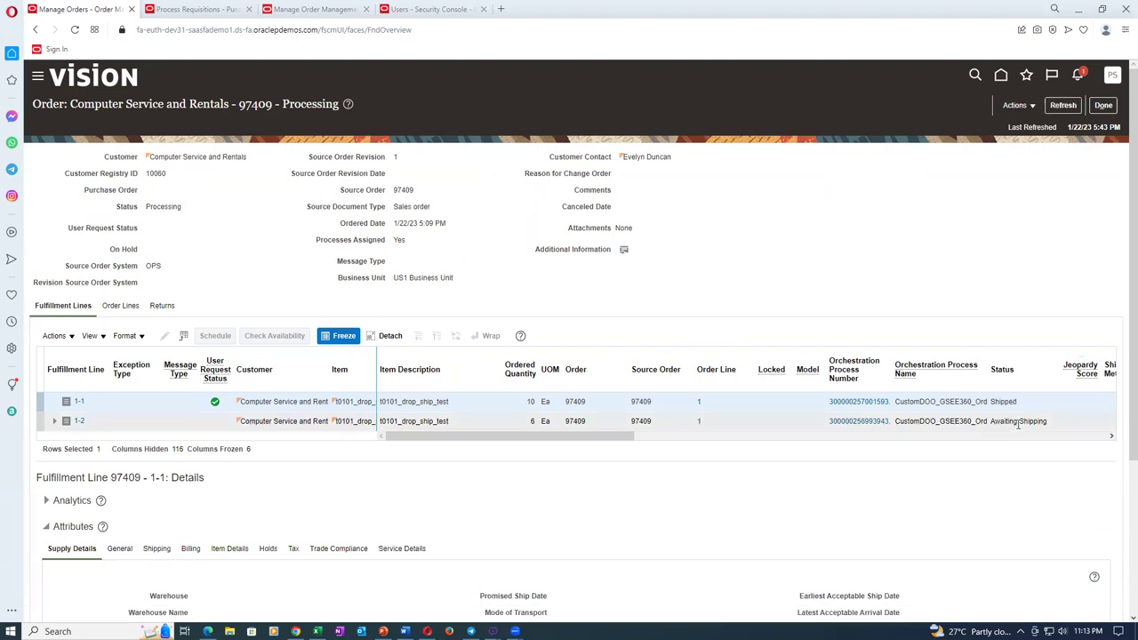
click(772, 421)
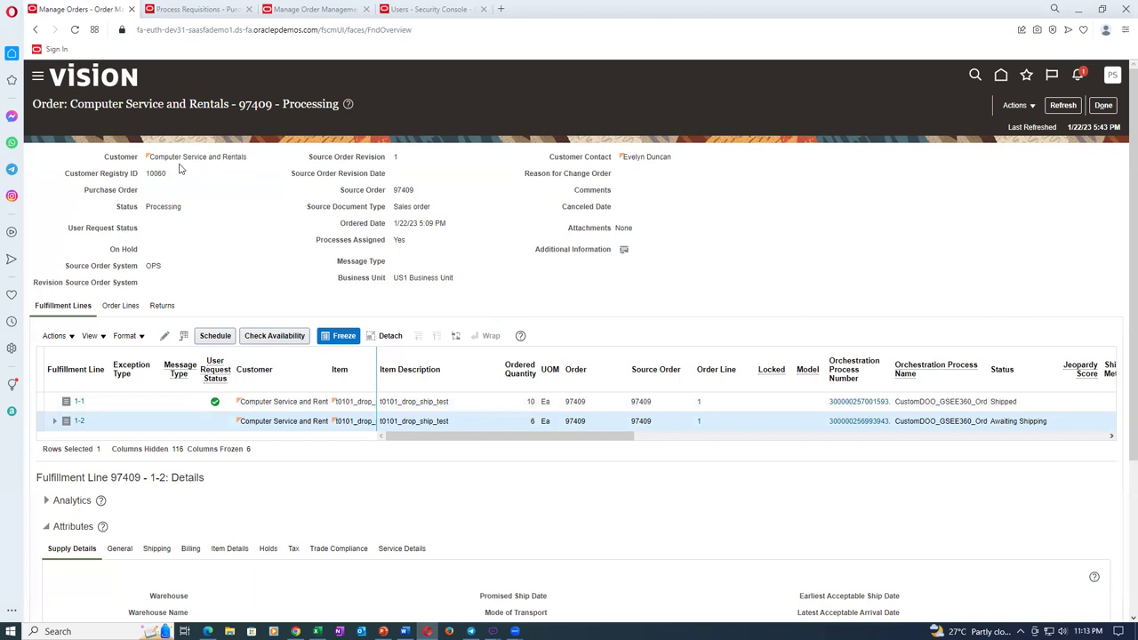
click(412, 12)
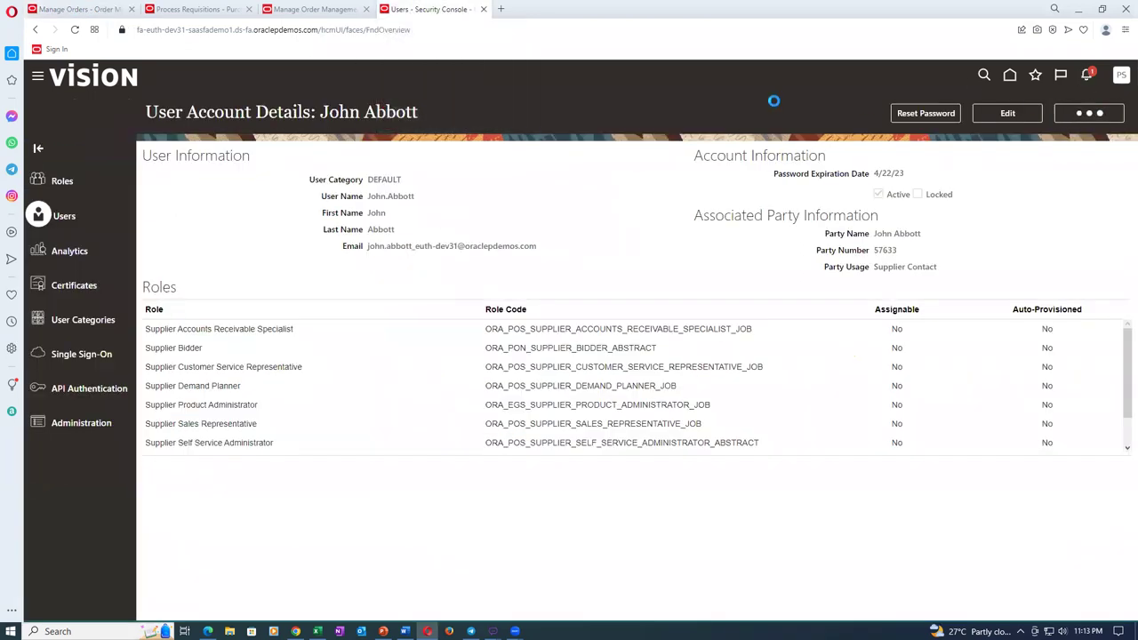
Leave the user account page and open Inventory Management from the Supply Chain Execution home apps.
click(1121, 77)
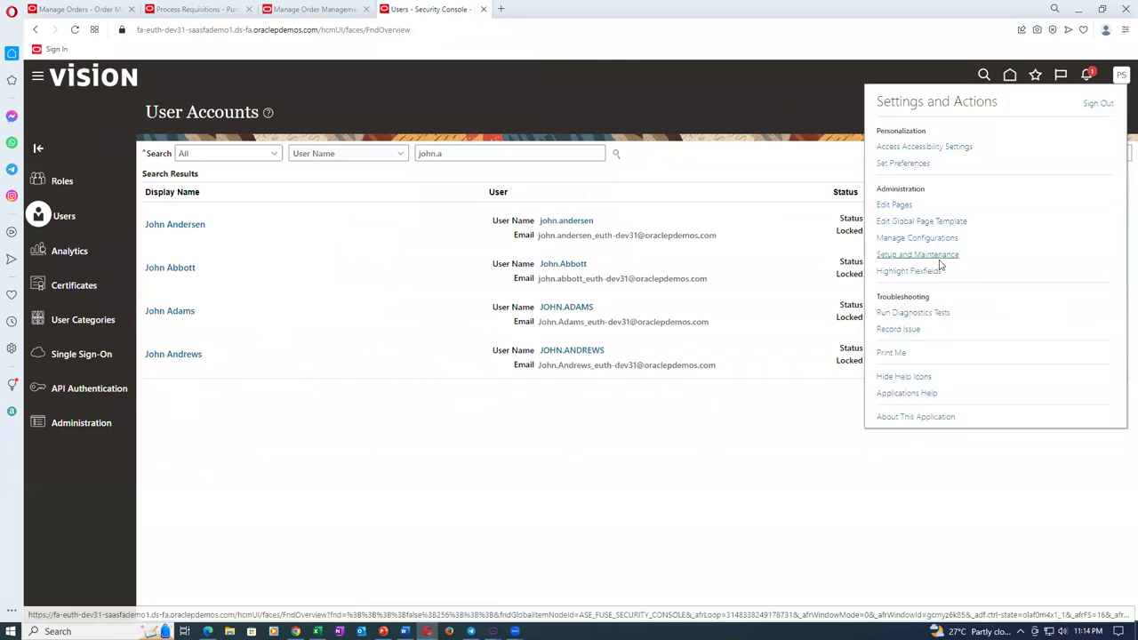
click(1011, 77)
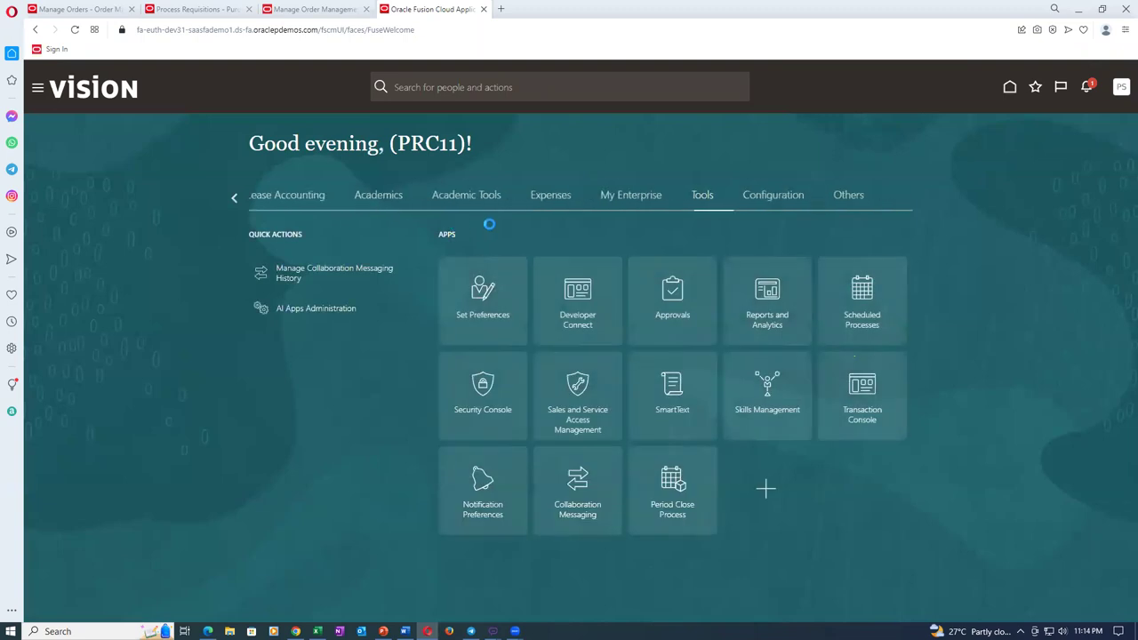
click(225, 200)
click(226, 200)
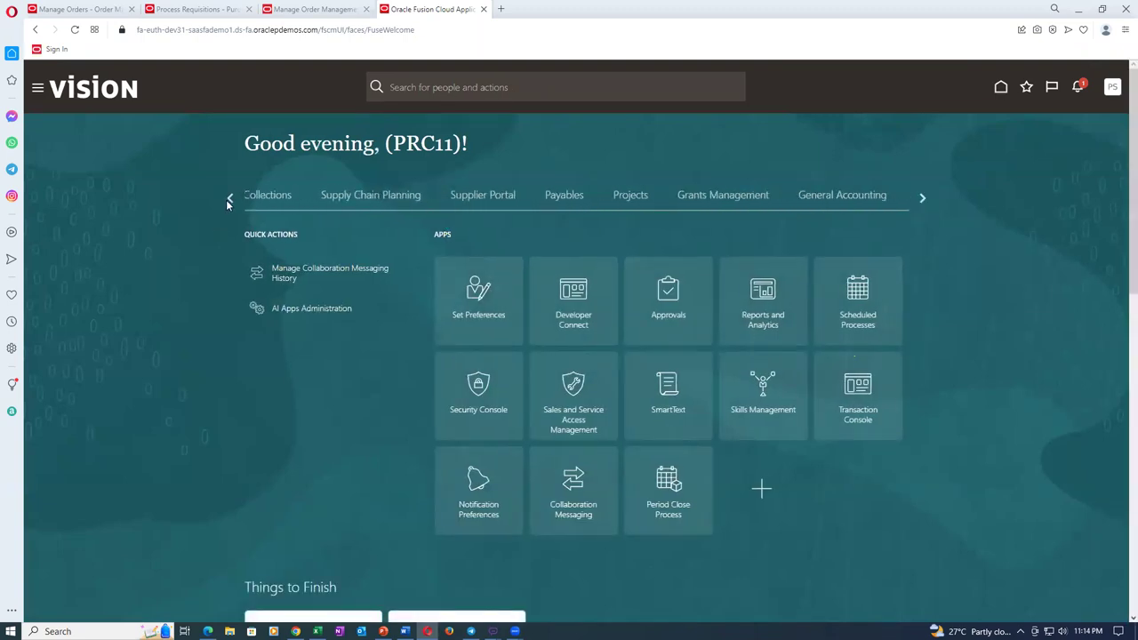
click(231, 201)
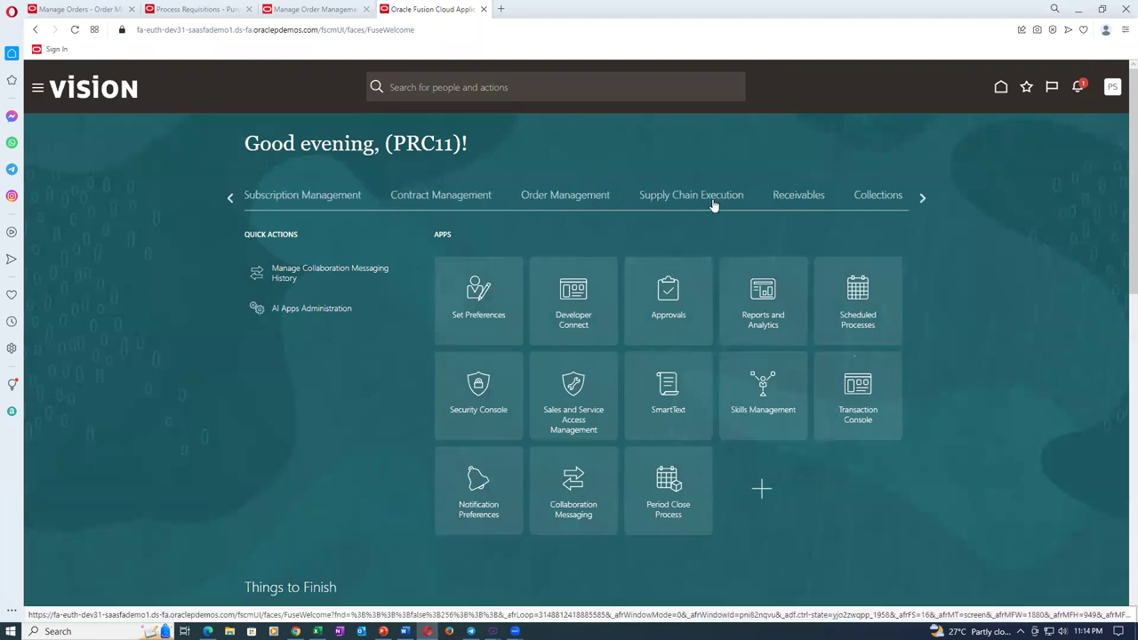
click(711, 203)
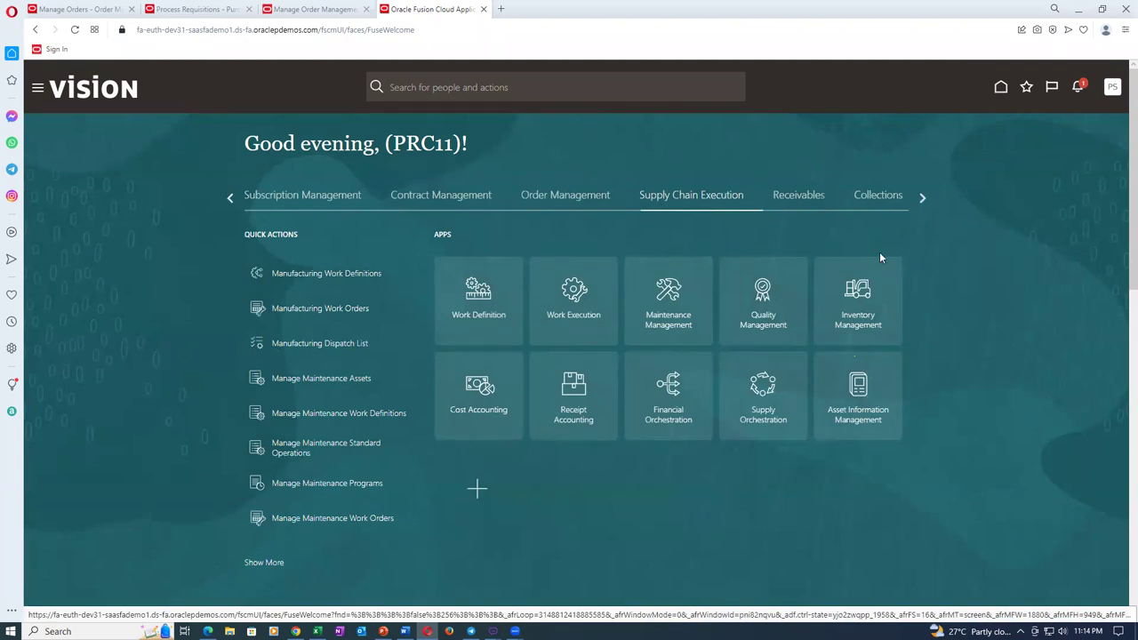
click(862, 328)
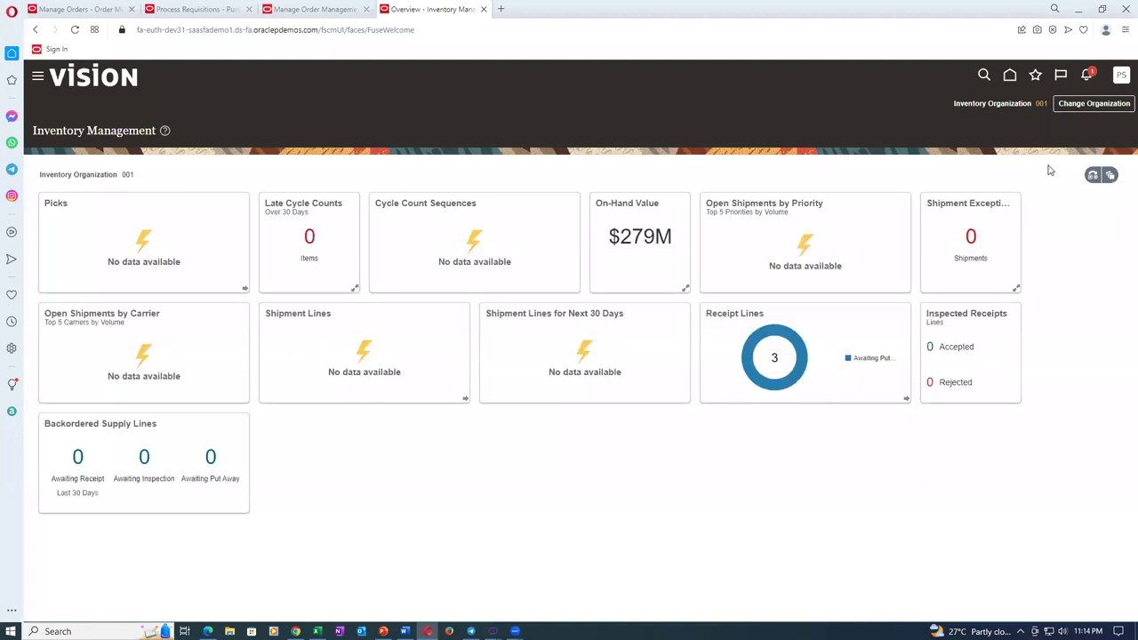
click(1012, 105)
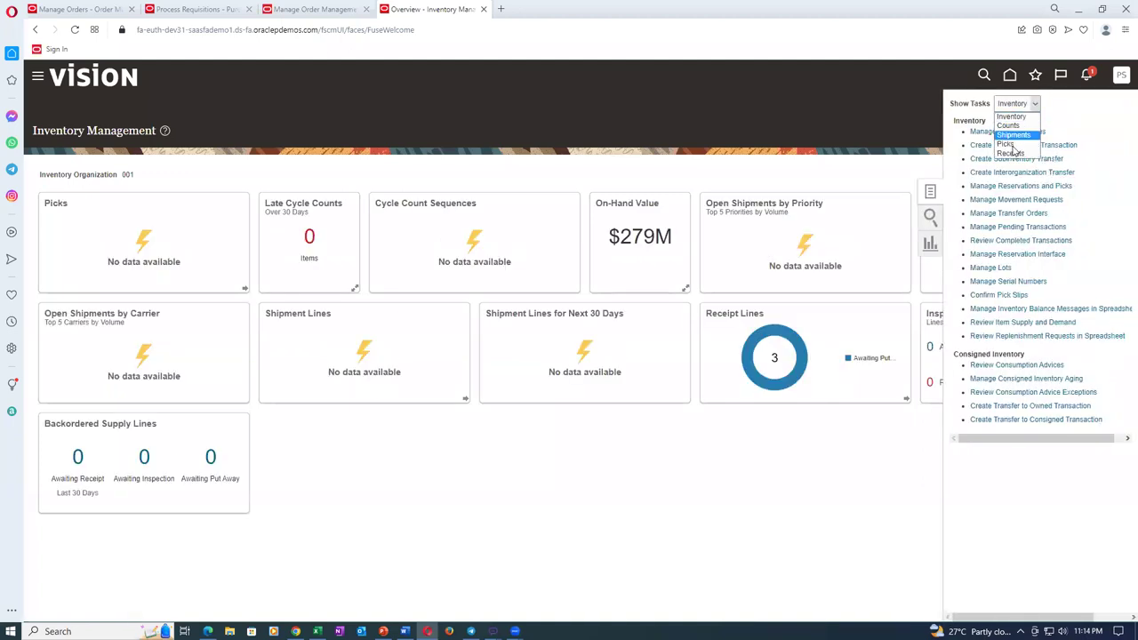
click(1017, 160)
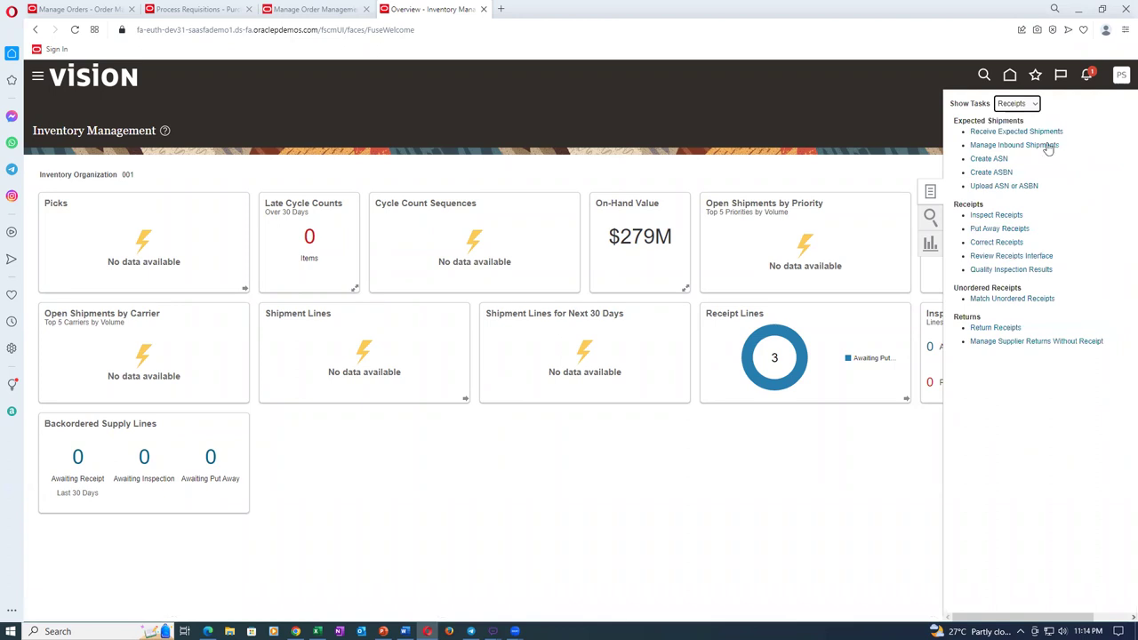
click(1029, 132)
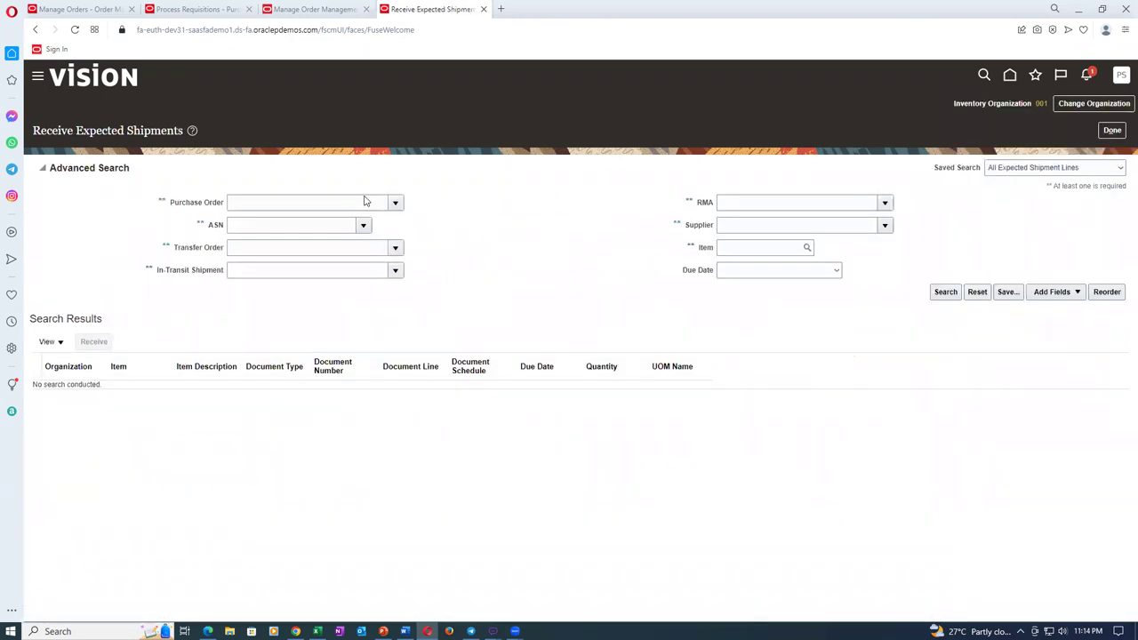
click(380, 203)
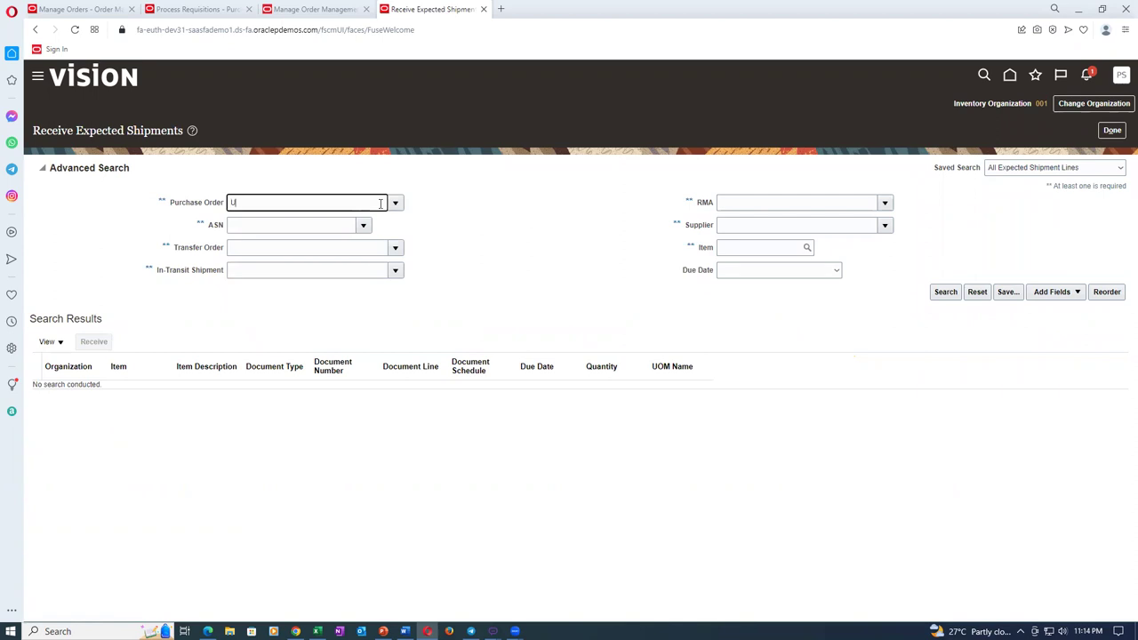
text(US164545)
click(944, 292)
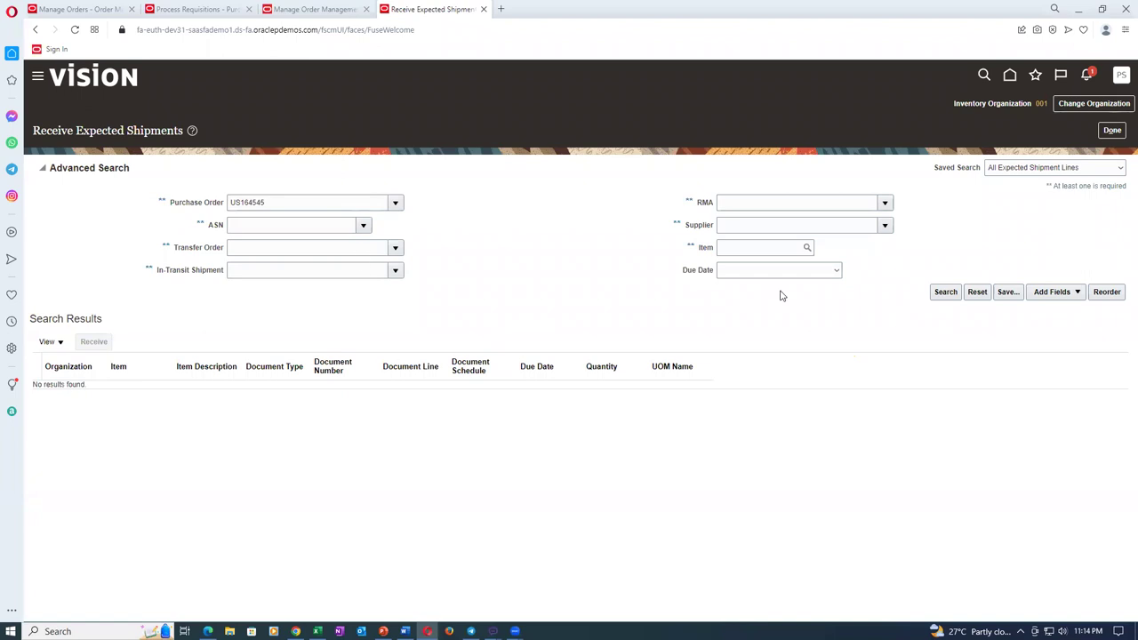
click(949, 293)
click(271, 203)
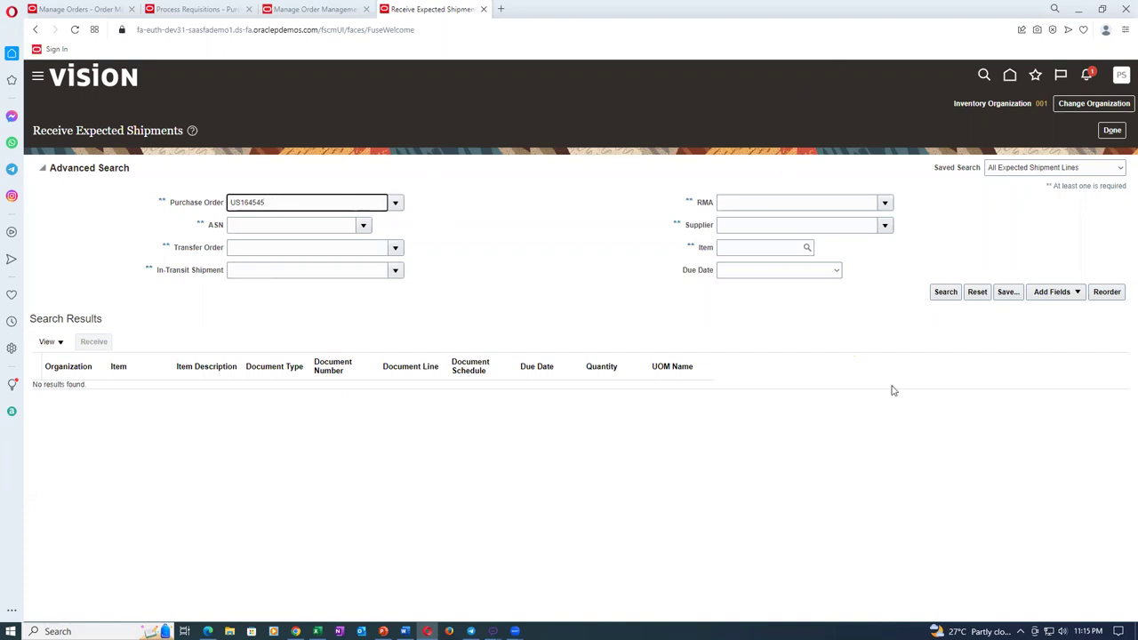
click(955, 295)
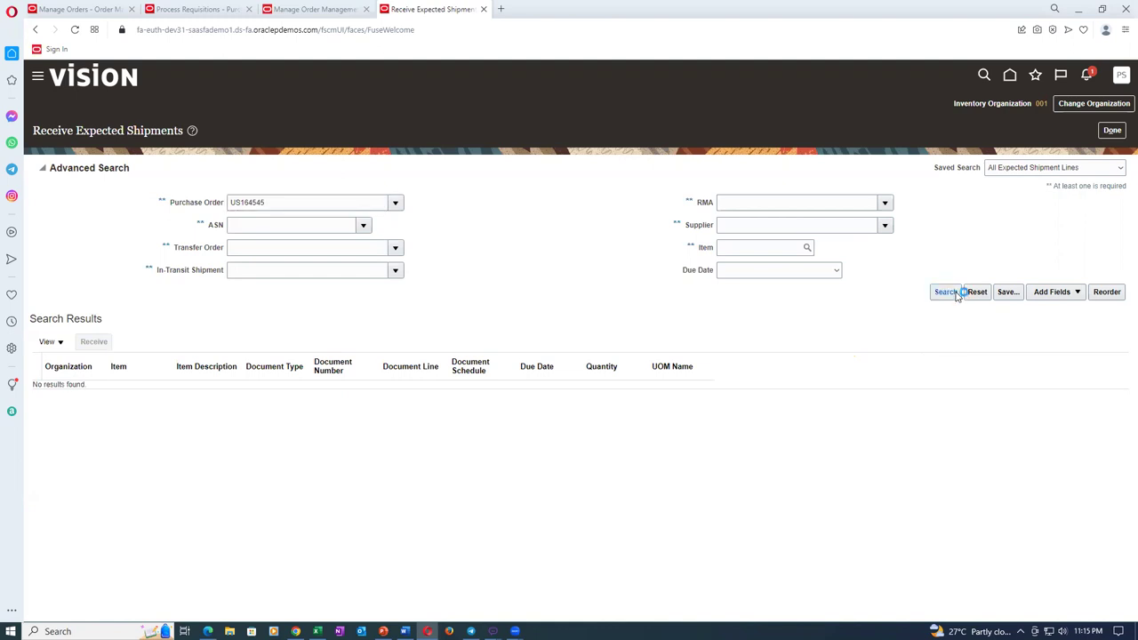
click(957, 295)
drag(286, 201, 179, 216)
key(BackSpace)
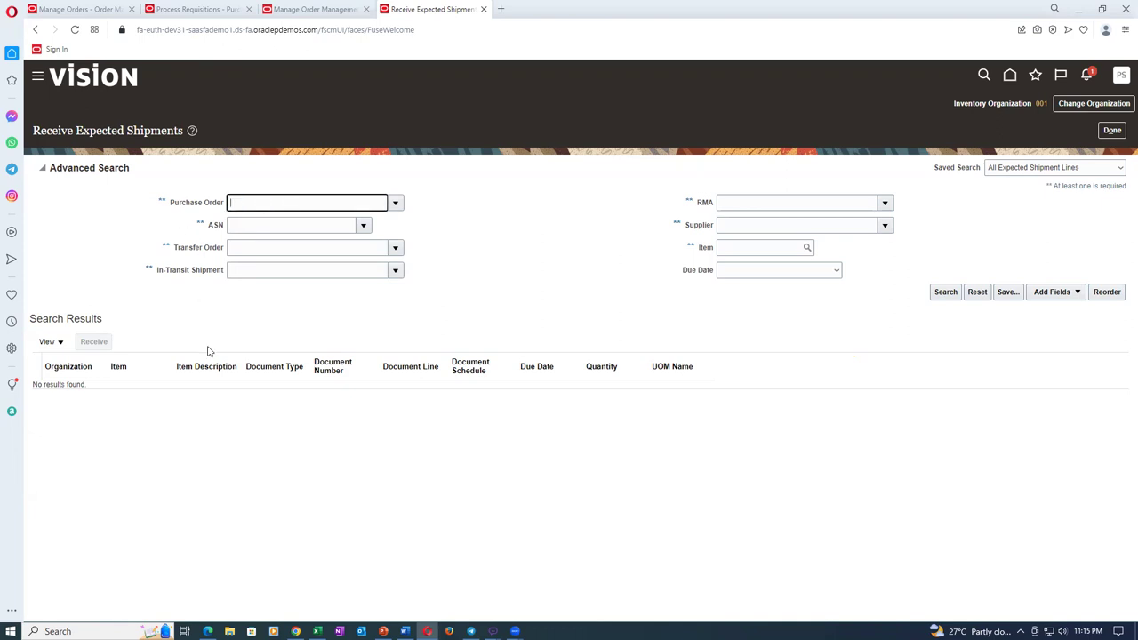
click(755, 226)
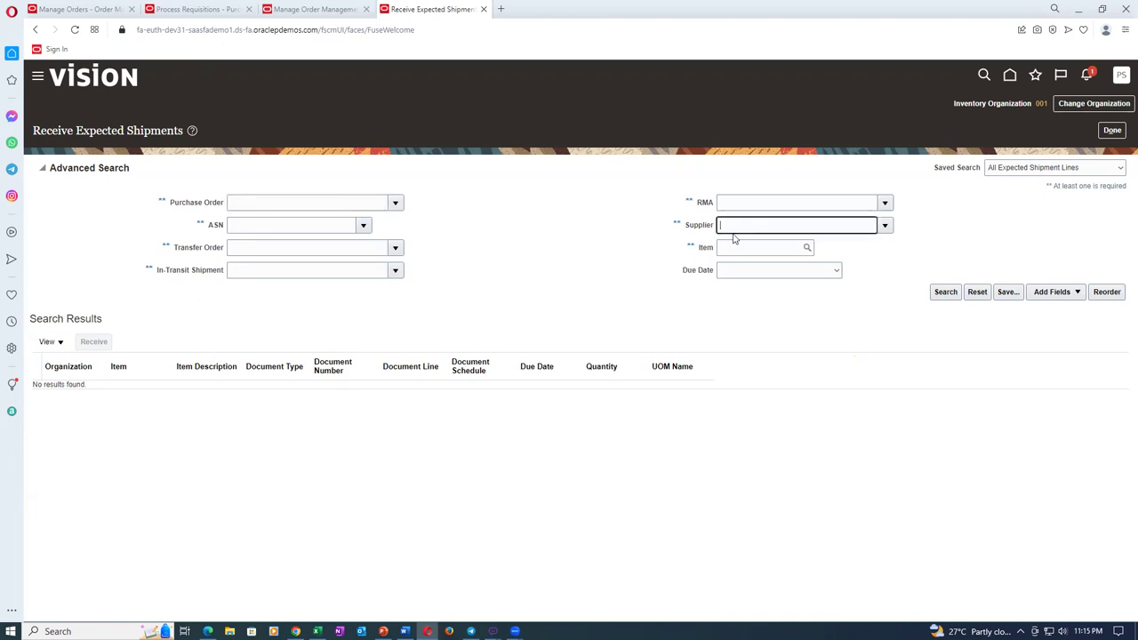
text(abc con)
key(Tab)
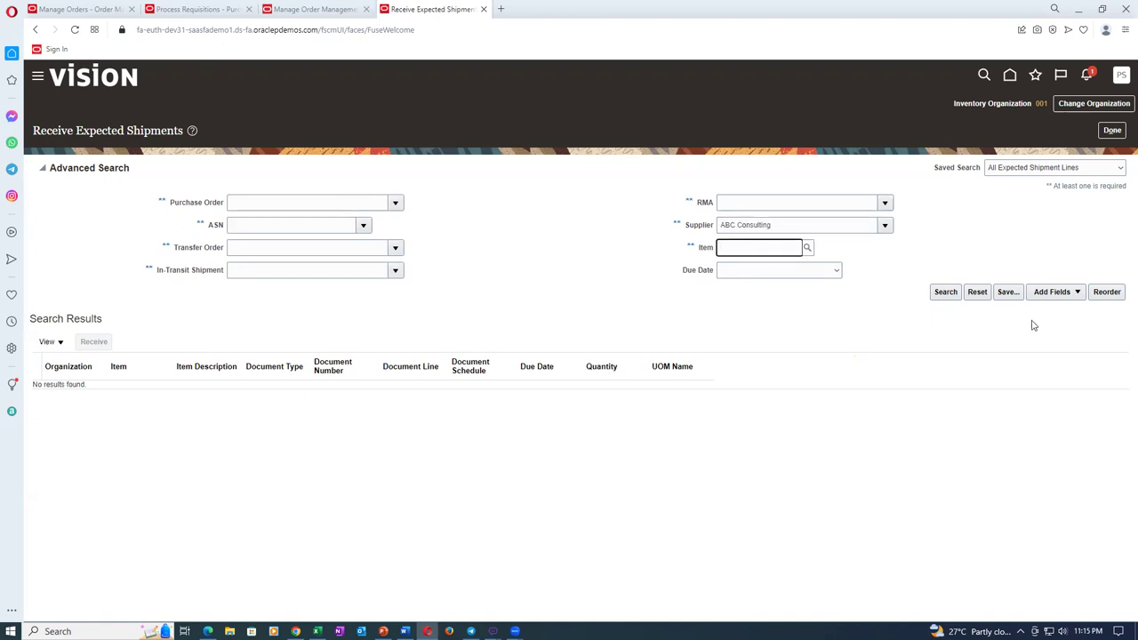
click(945, 294)
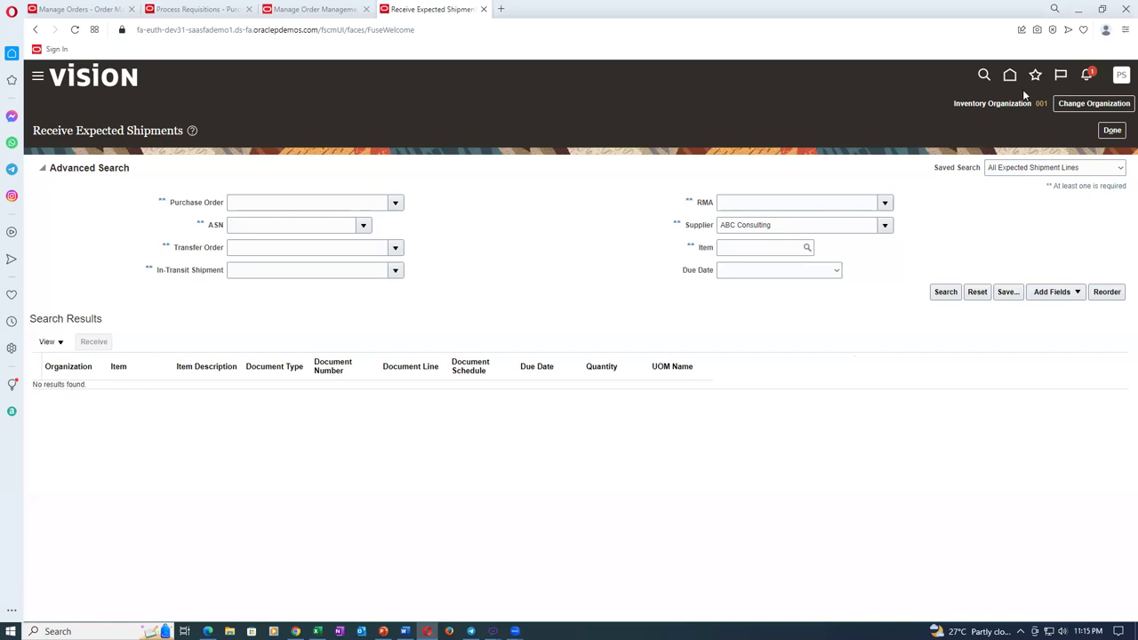
click(1110, 138)
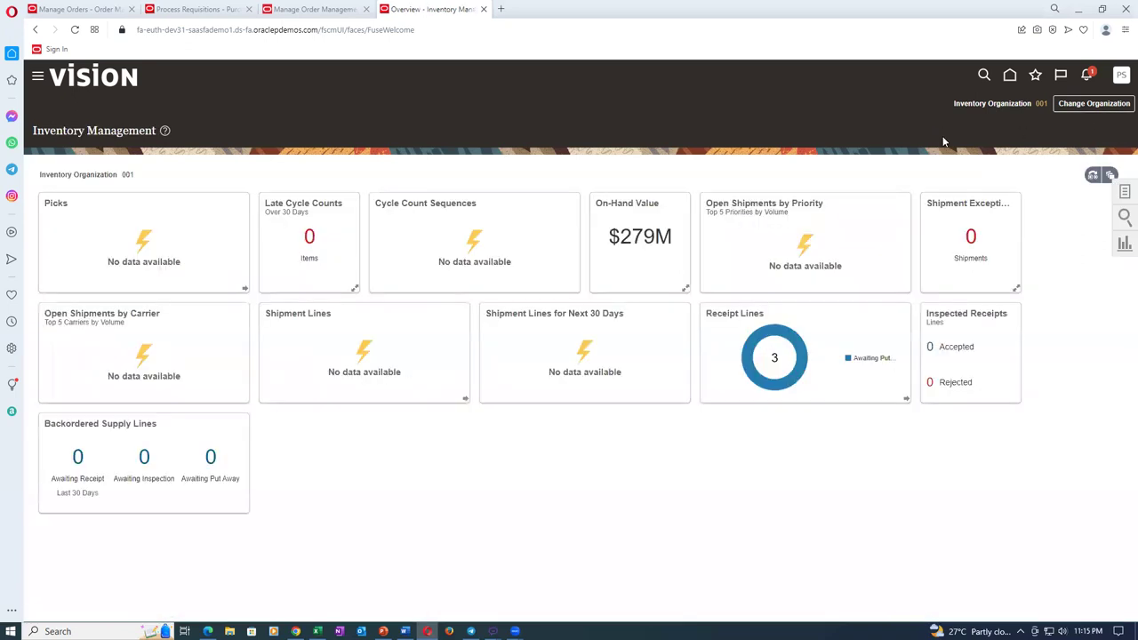
Review order 97409 lines 1-1 and 1-2, then show the Receipts task list for organization 001.
click(76, 8)
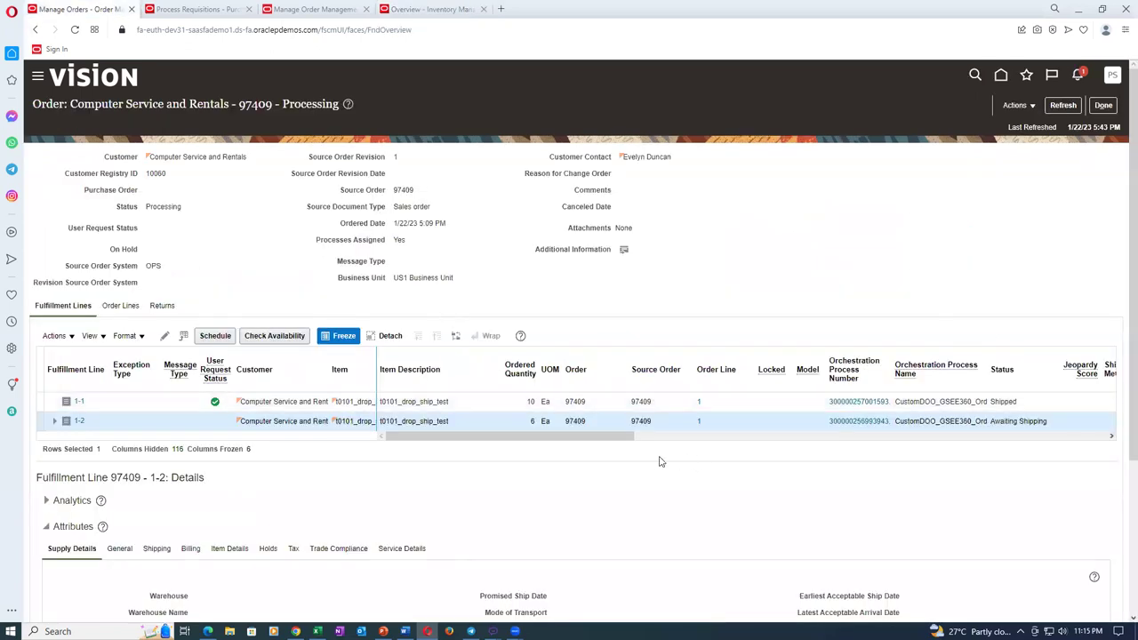
click(667, 401)
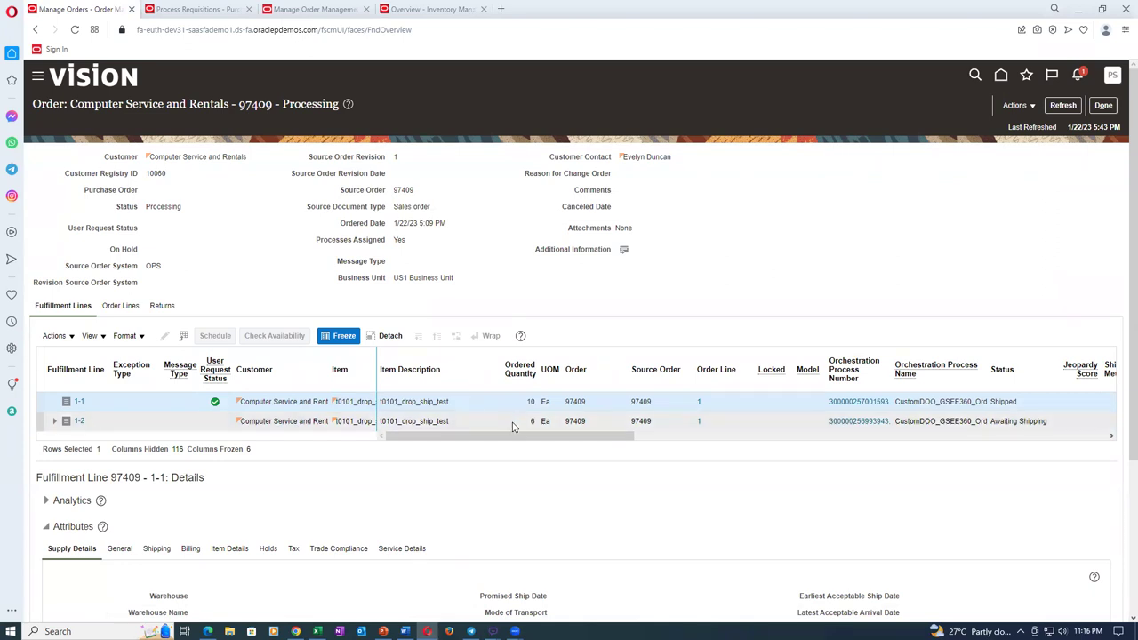
click(513, 422)
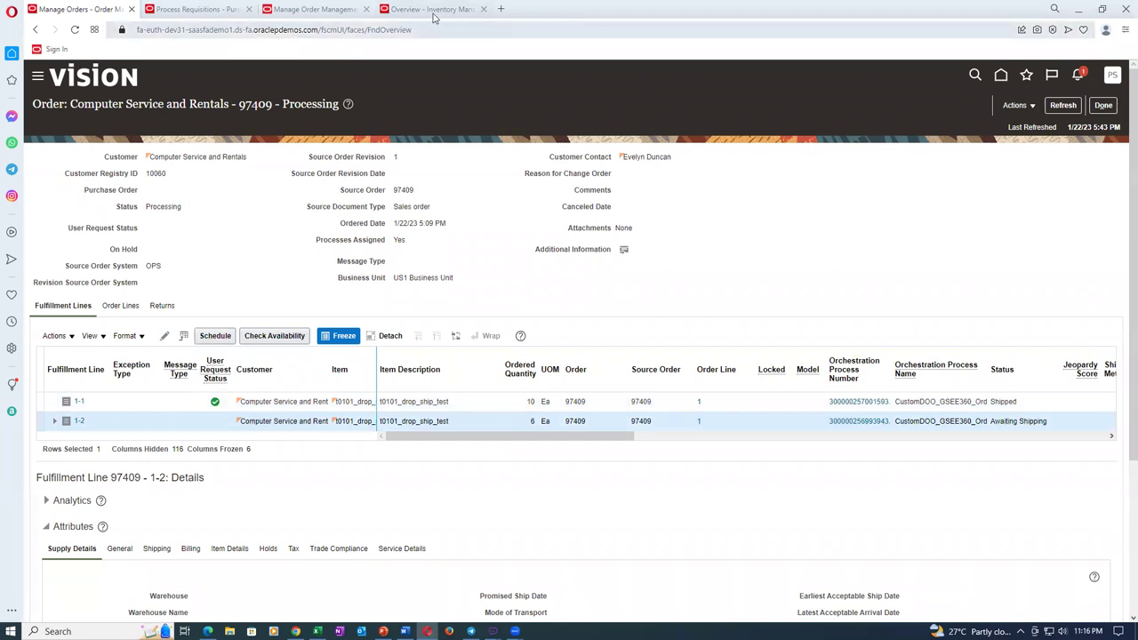
click(432, 11)
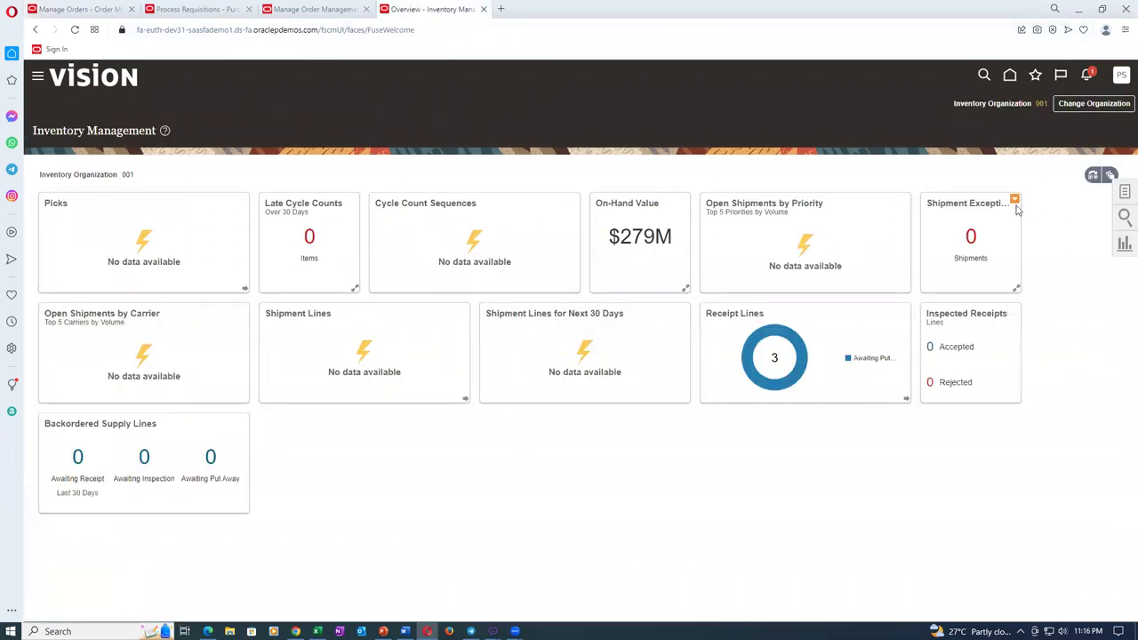
click(1125, 194)
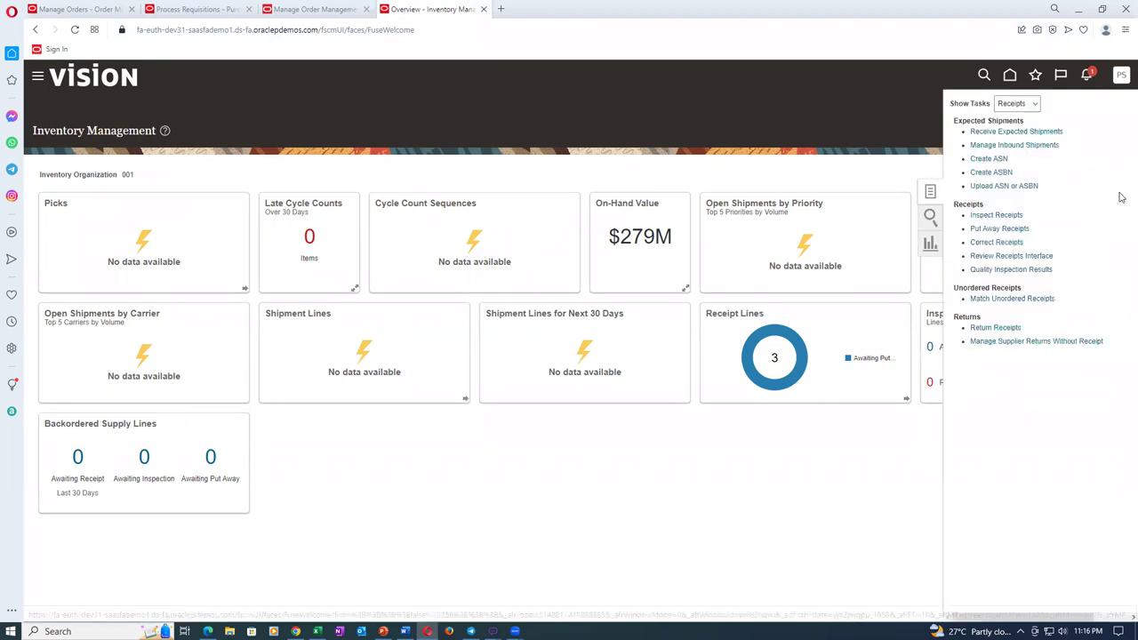
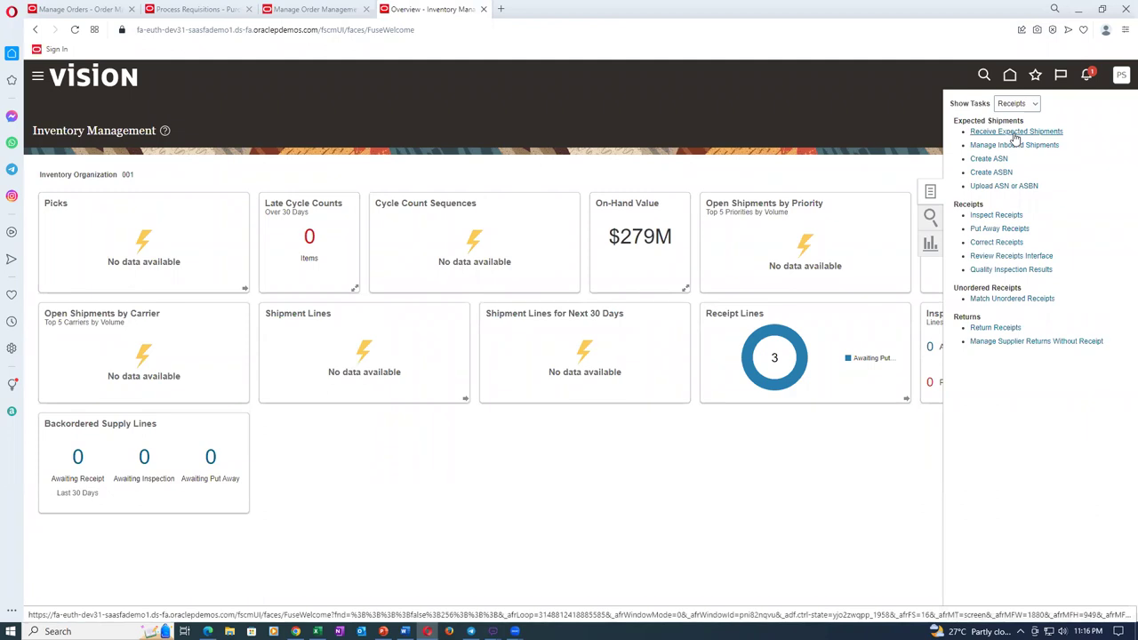
Find purchase order US164545 and start an ASN for its line 1 (16 Ea).
click(990, 160)
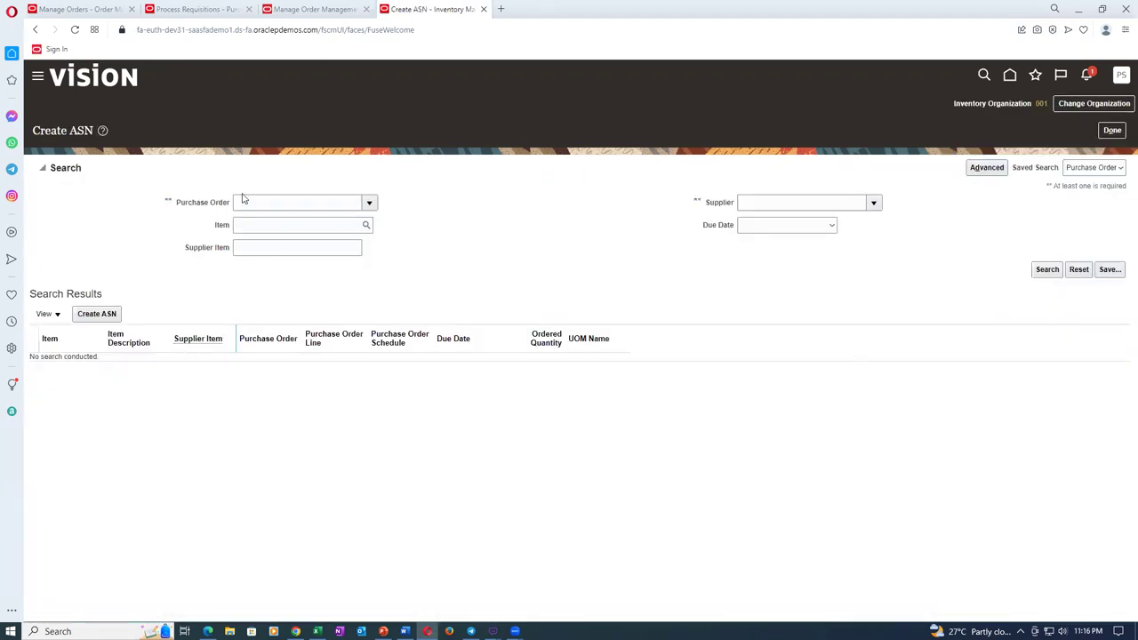
click(258, 203)
text(US164745)
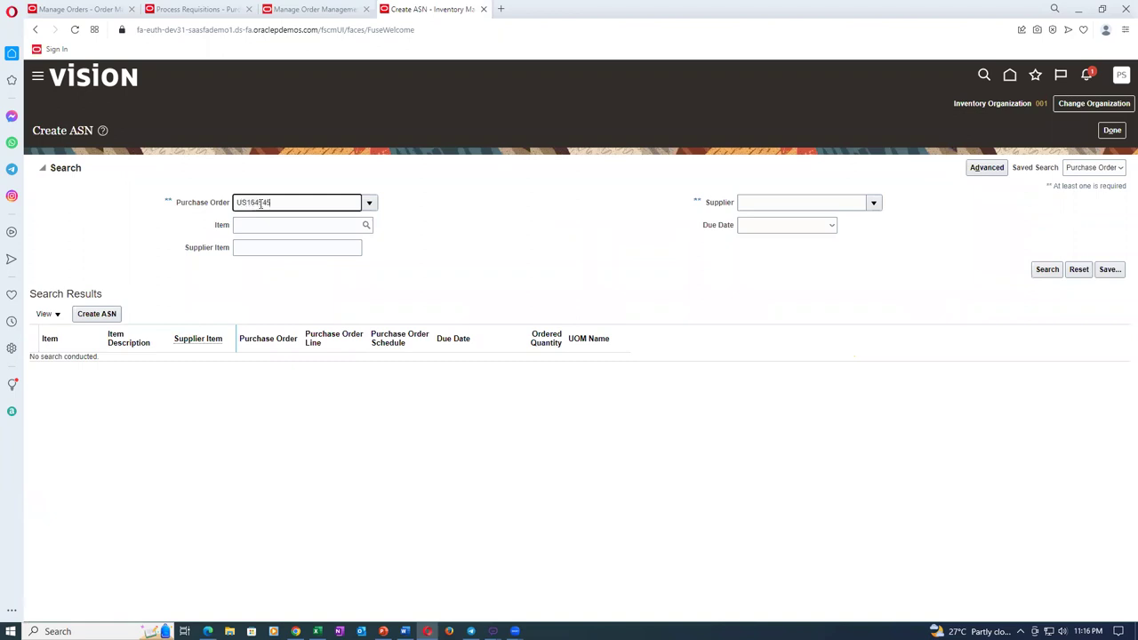
key(Tab)
click(1048, 271)
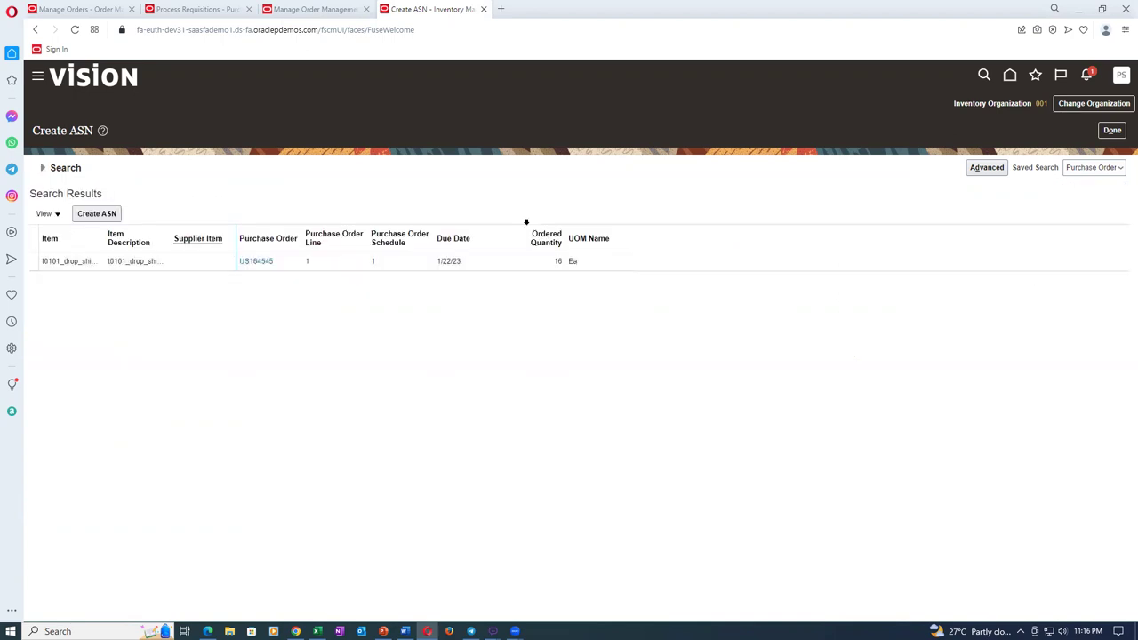
click(210, 262)
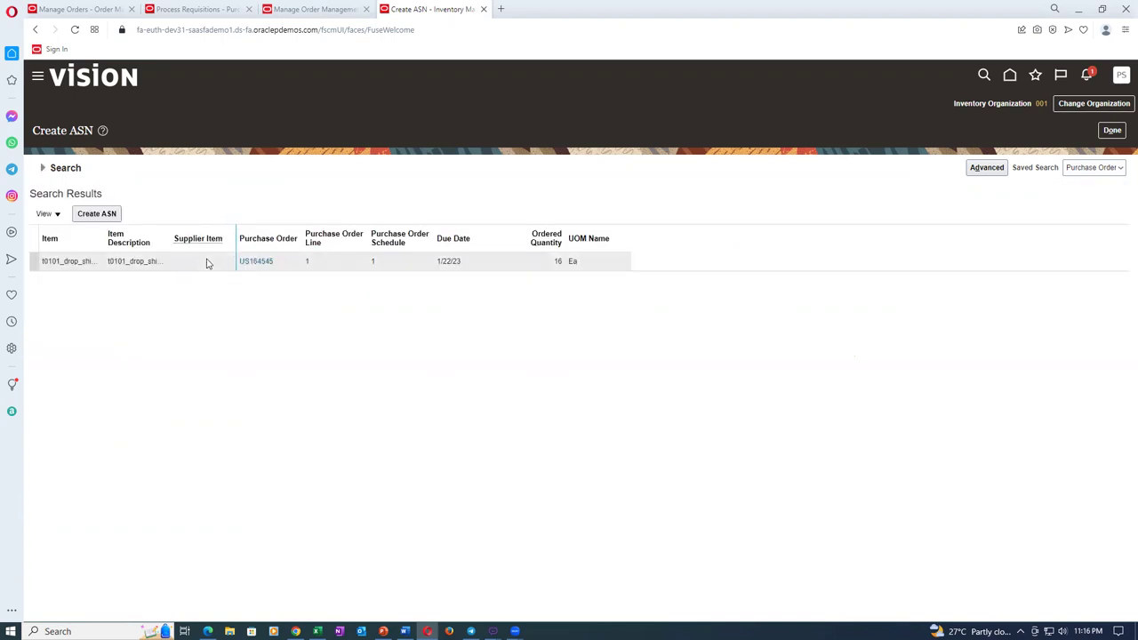
click(97, 213)
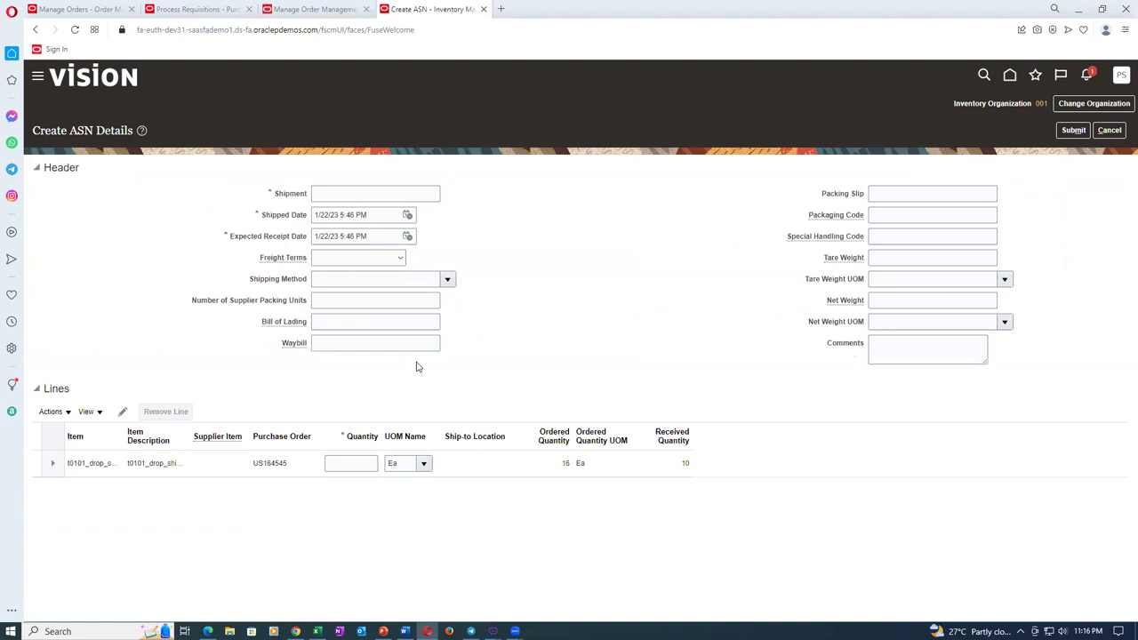
Submit an ASN shipping quantity 6 with a shipment number and acknowledge the confirmation.
click(359, 467)
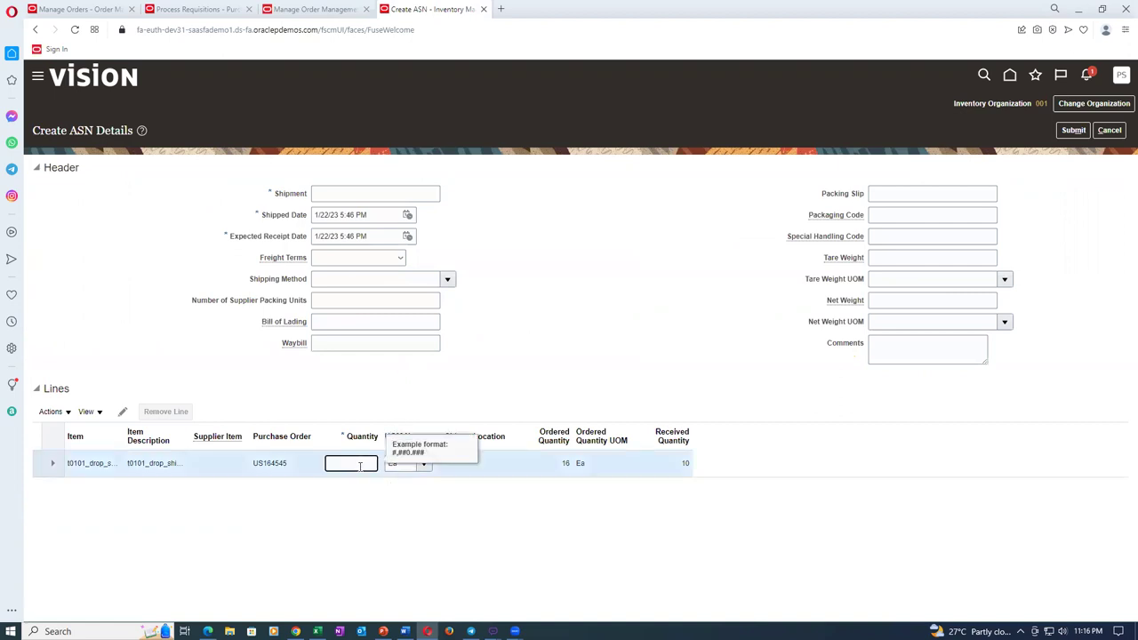
key(Tab)
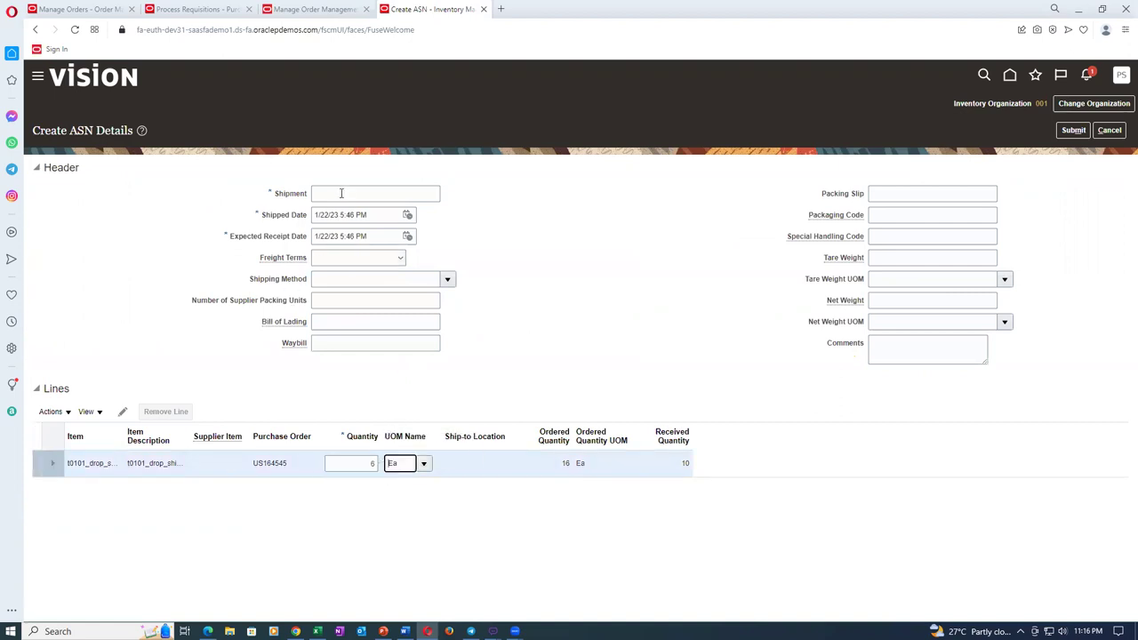
click(341, 192)
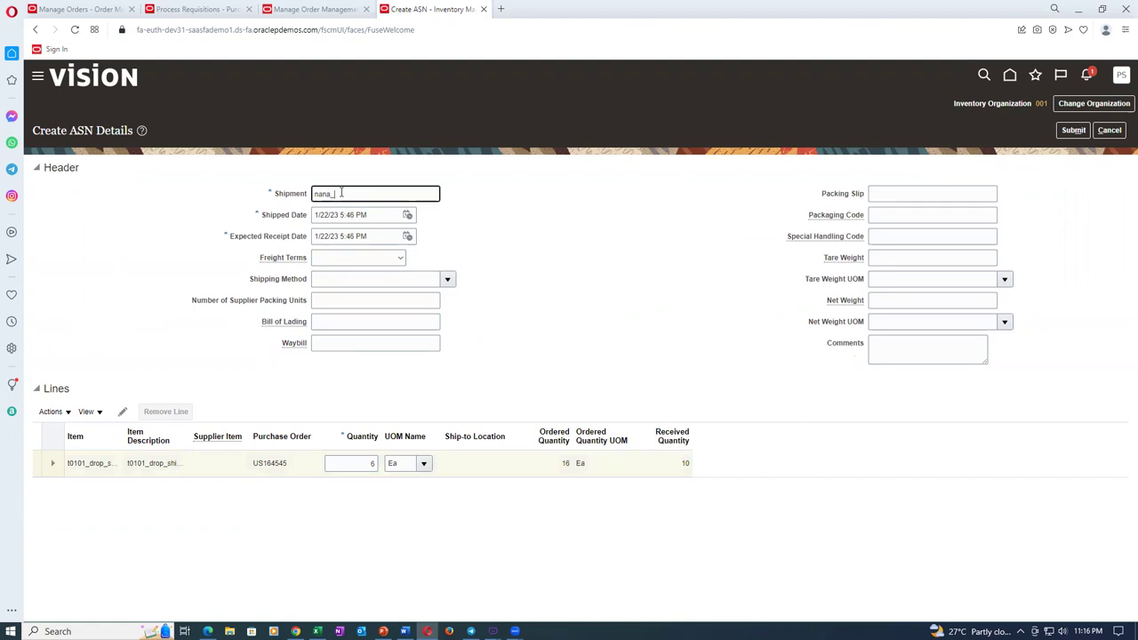
key(Tab)
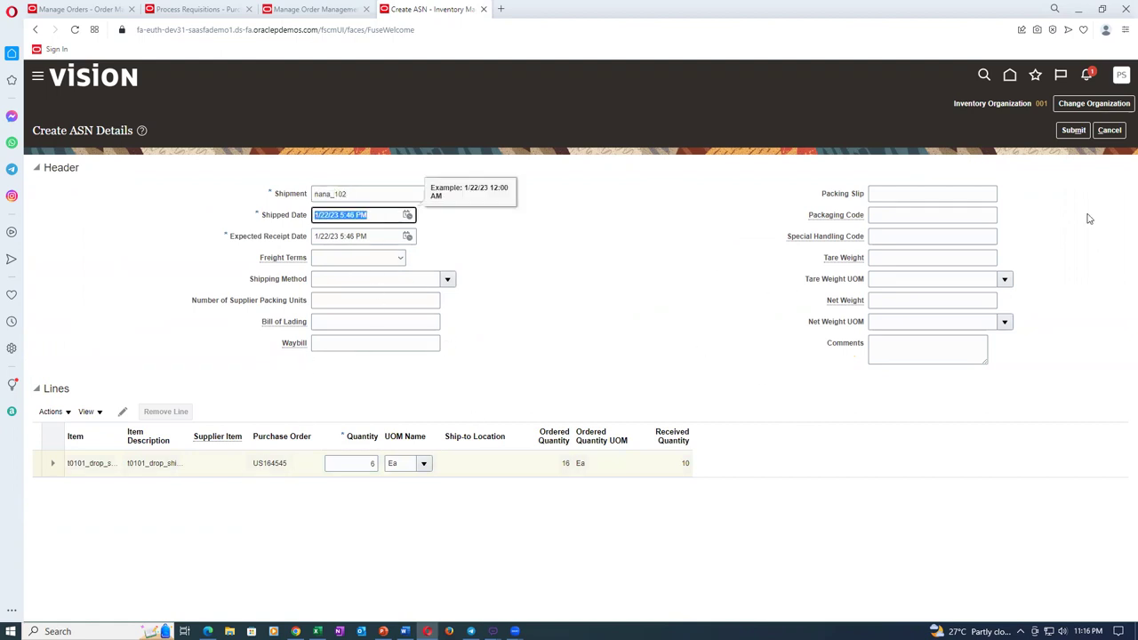
click(1073, 130)
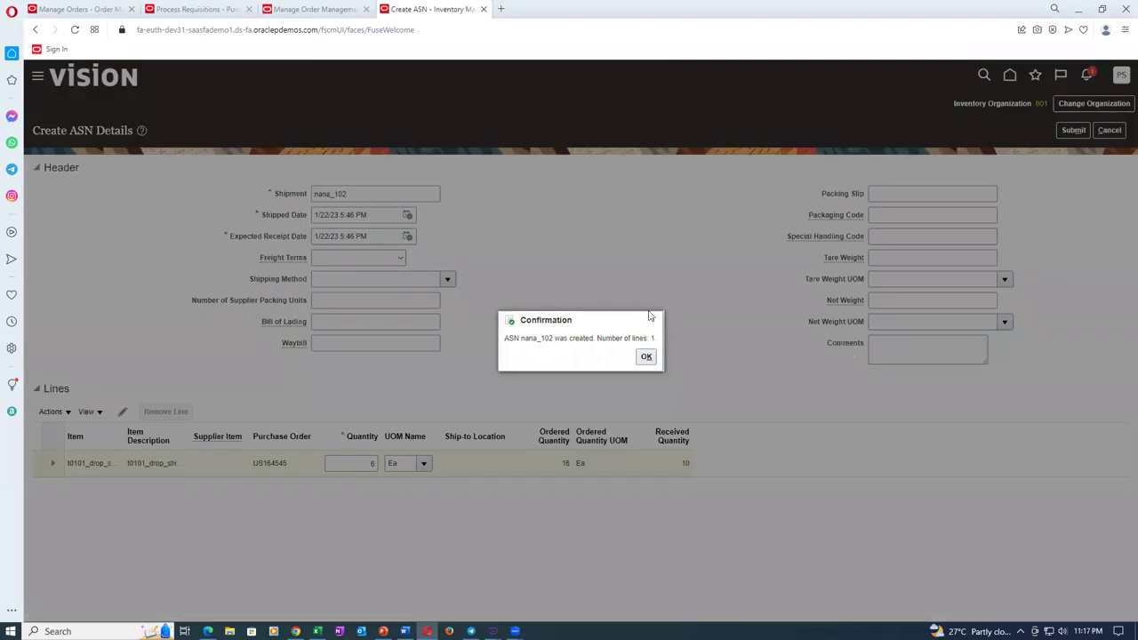
click(647, 359)
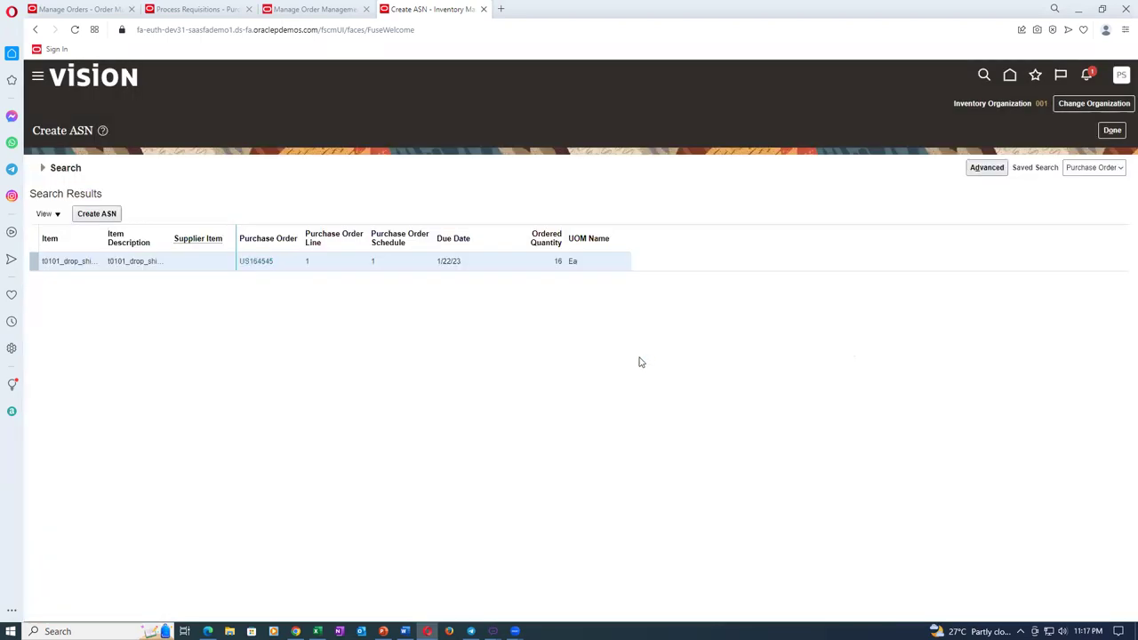
Return to the sales order and refresh until line 1-2 shows Shipped, then close it.
click(1113, 130)
click(111, 14)
click(1078, 106)
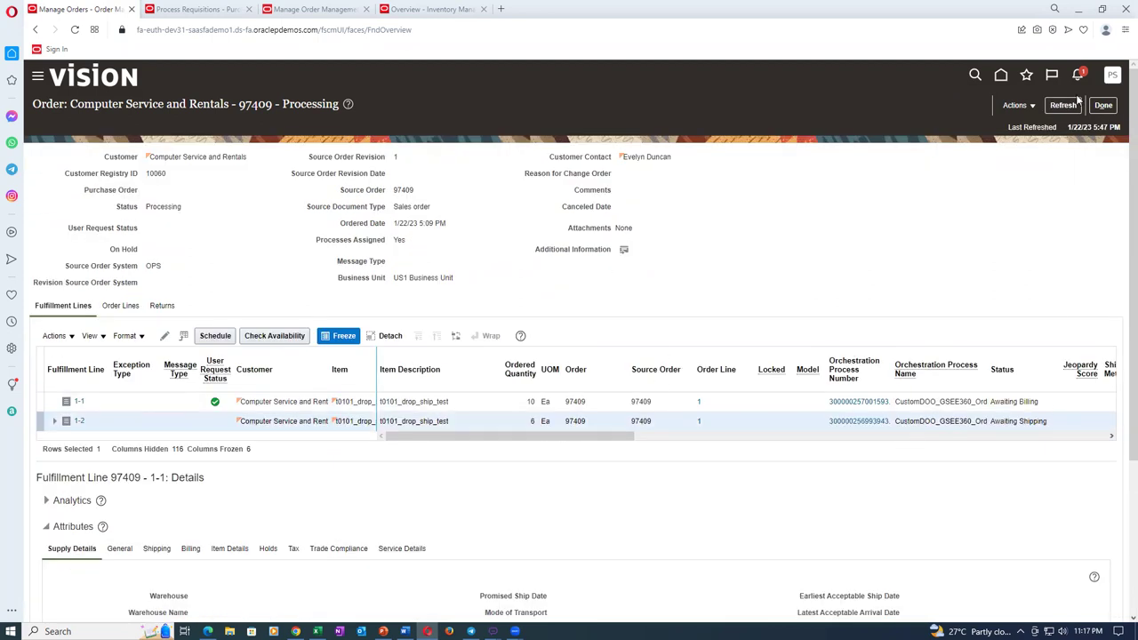
click(1068, 106)
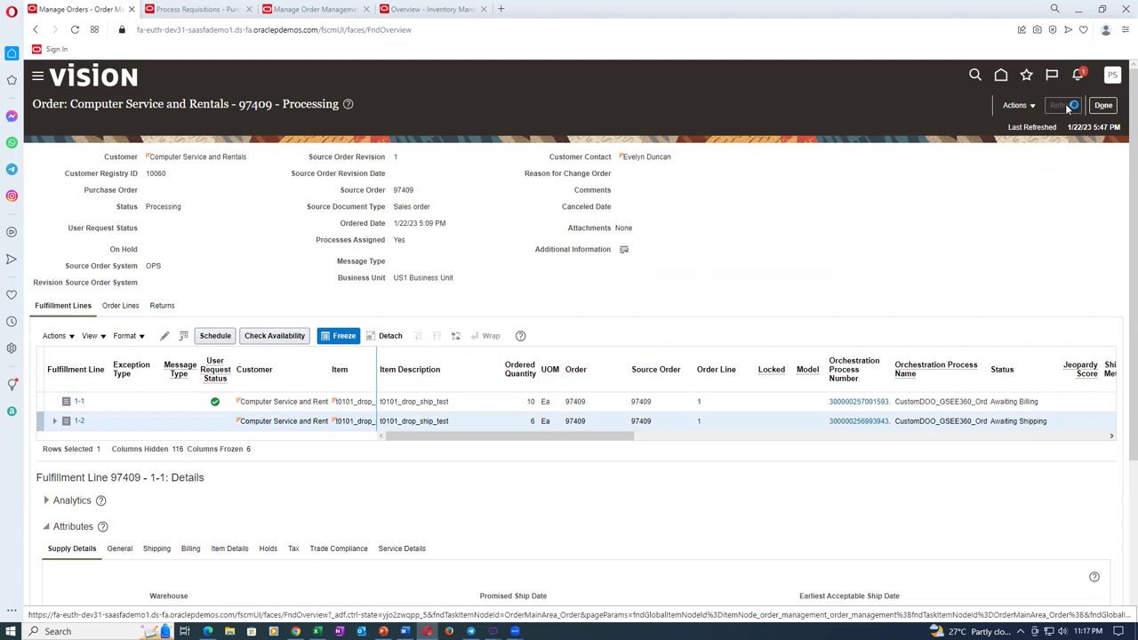
click(1065, 106)
click(1071, 106)
click(1071, 108)
click(1072, 107)
click(1072, 107)
click(1071, 108)
click(1073, 108)
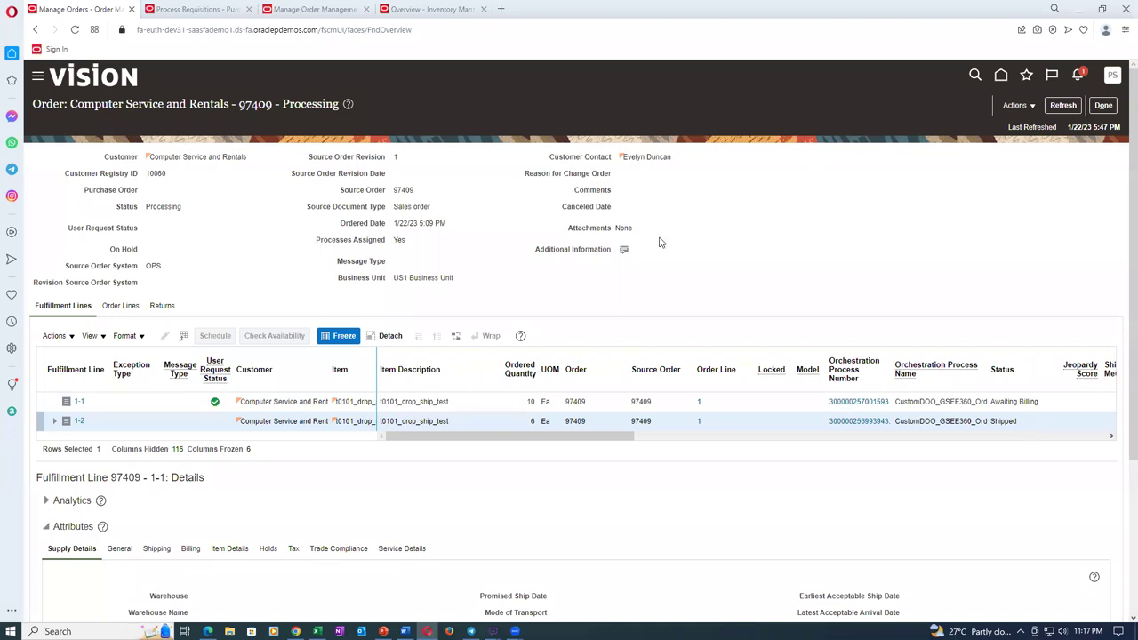
click(1062, 107)
click(1067, 108)
click(1061, 107)
click(1100, 108)
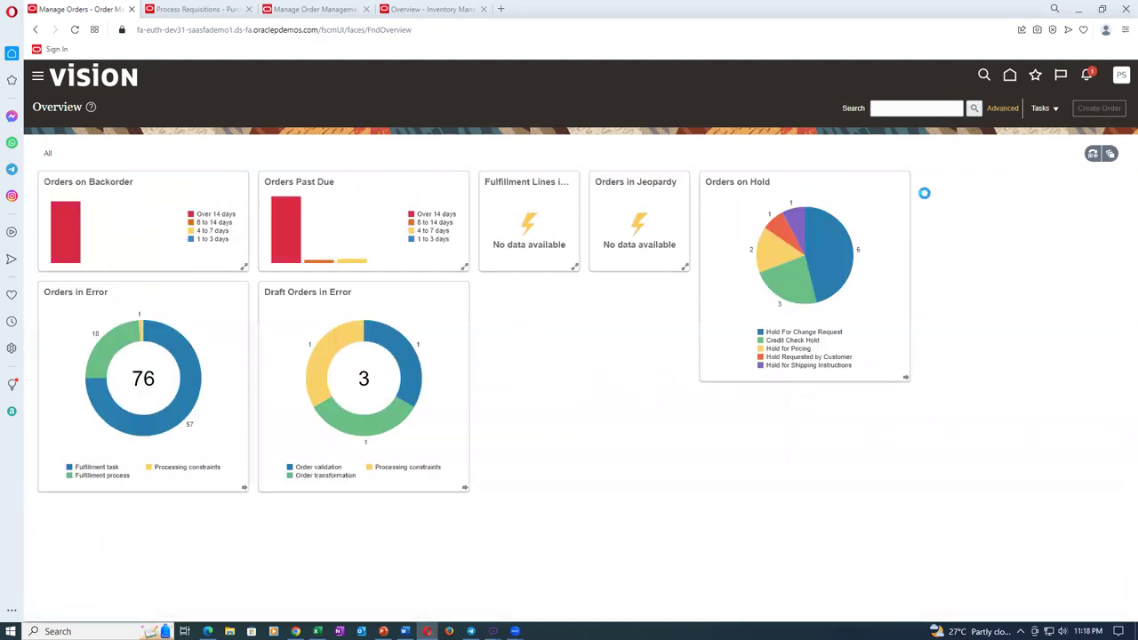
Start the order in US1 Business Unit for customer Computer Service and Rentals.
click(824, 183)
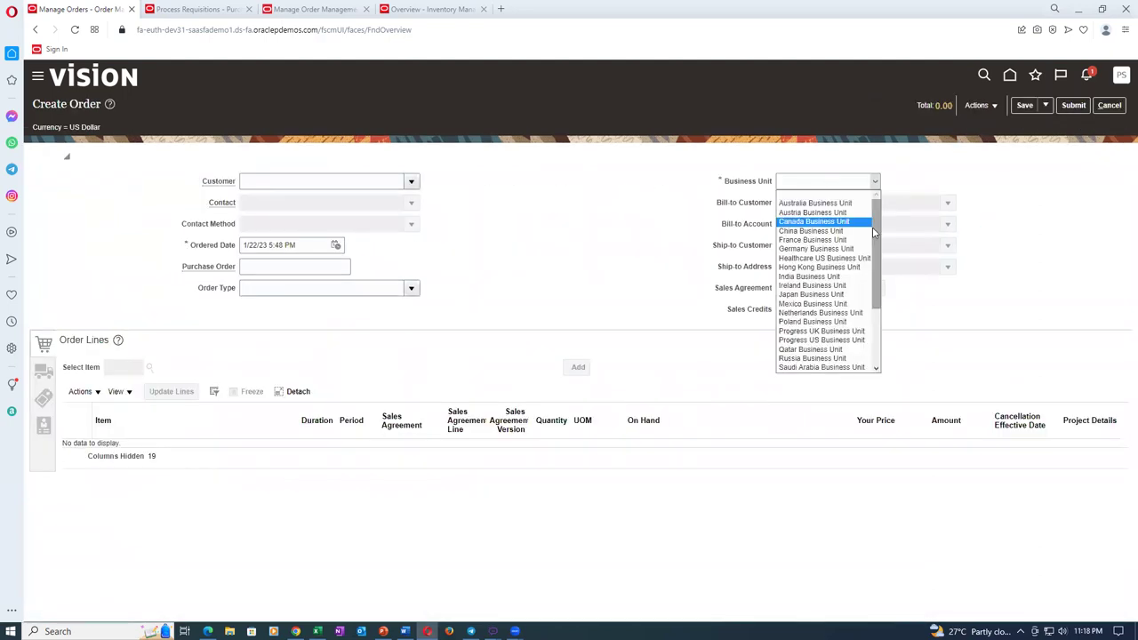
scroll(836, 293, down, 5)
click(849, 342)
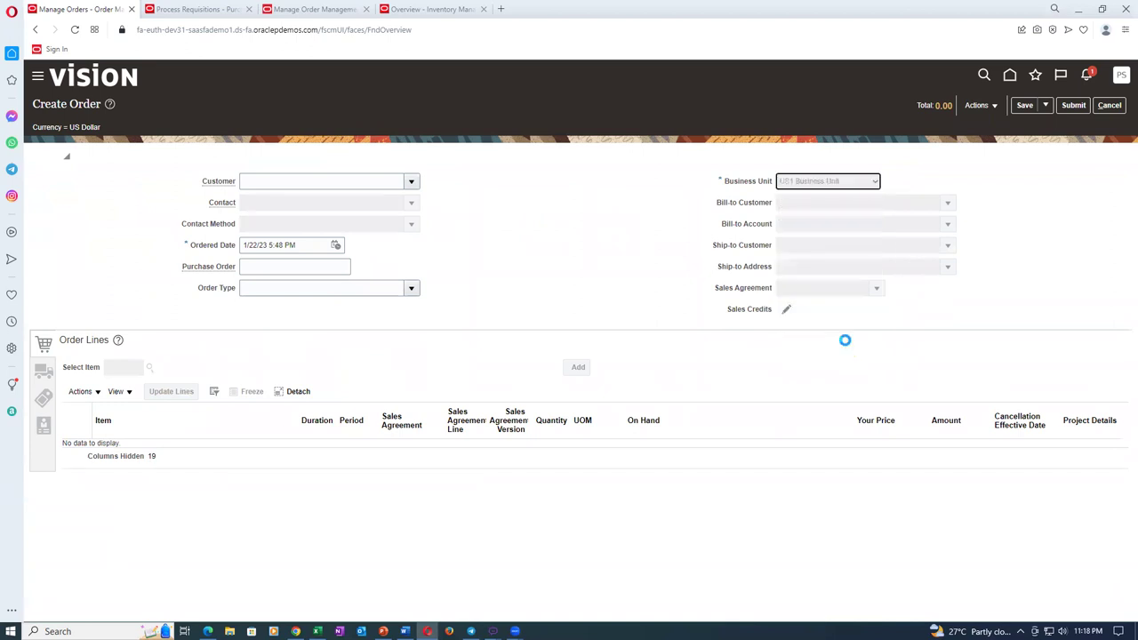
click(289, 181)
text(comp)
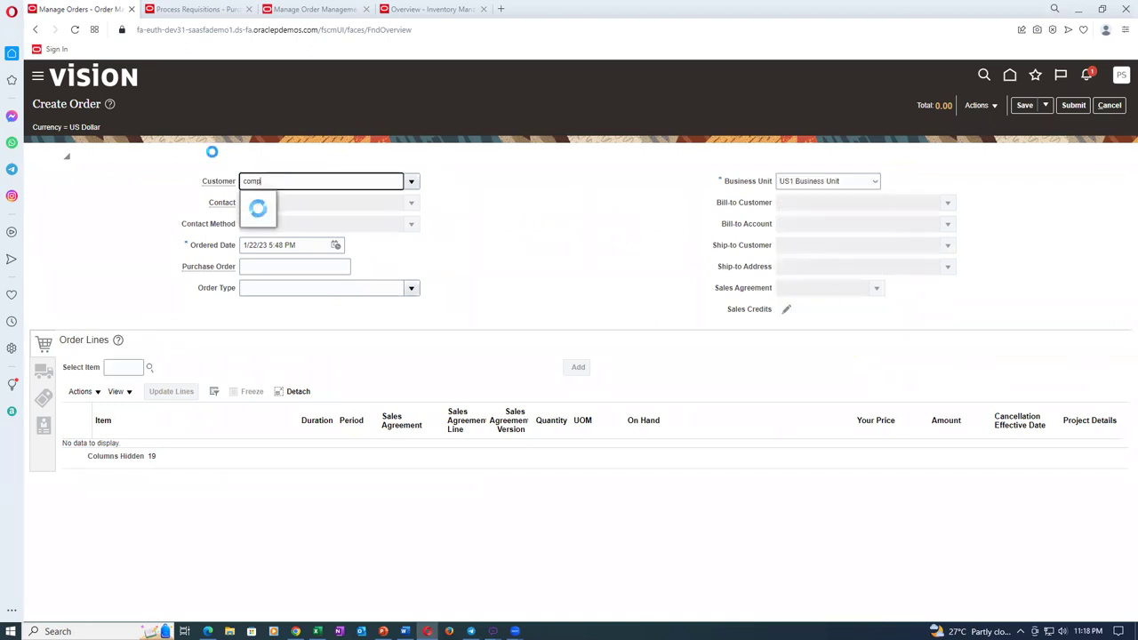
click(306, 200)
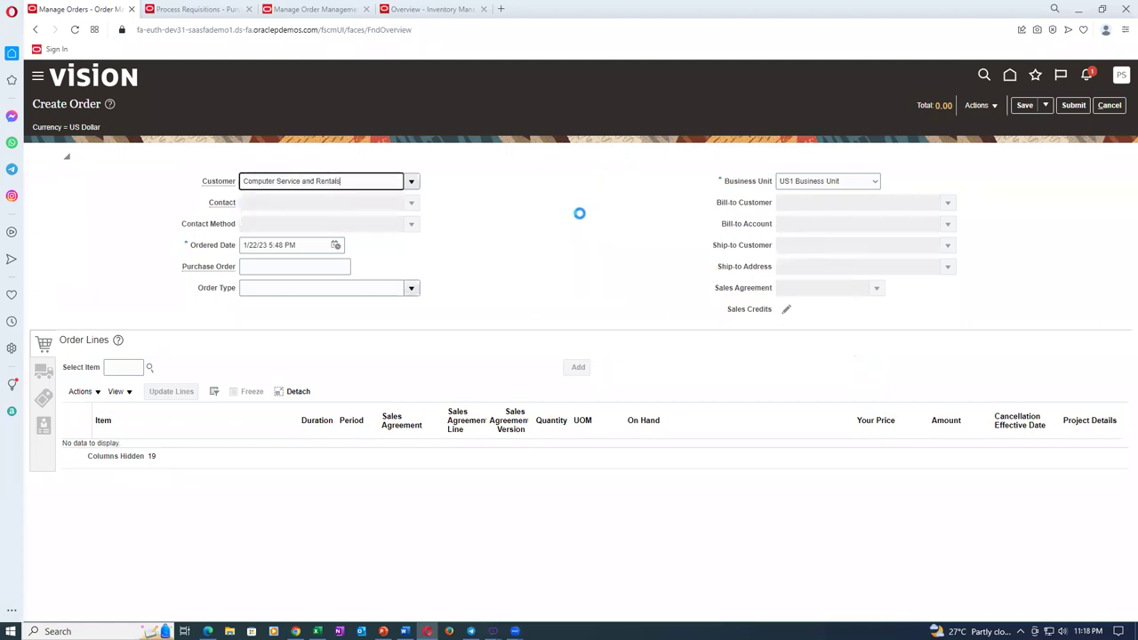
Enter item 10101 on the new order line.
click(116, 366)
text(10101)
key(Tab)
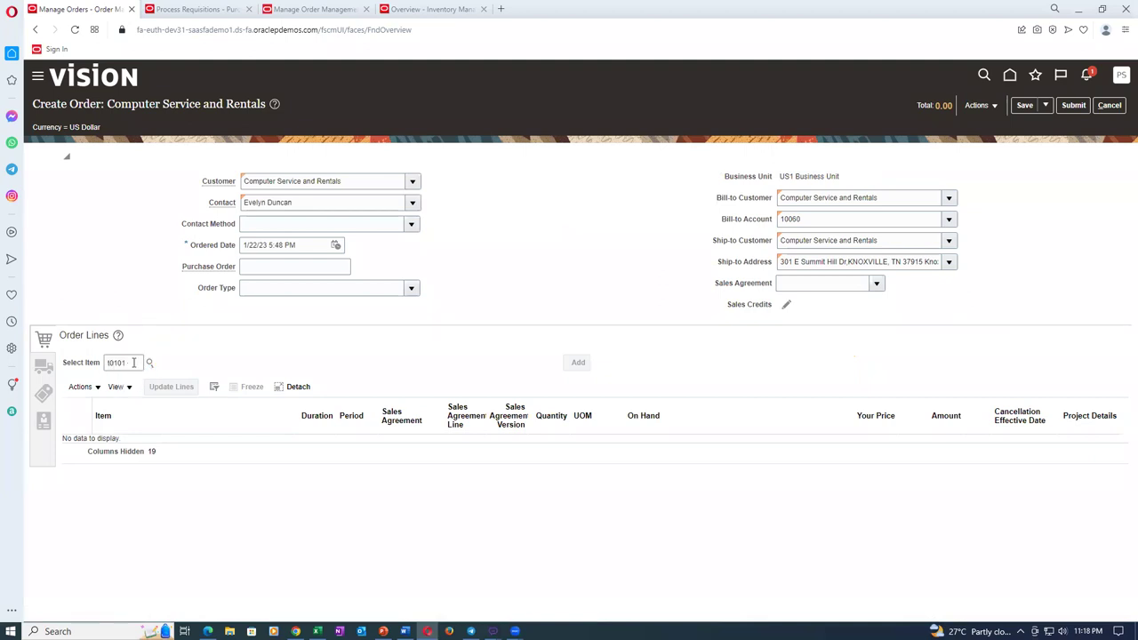
Replace the item with AS65000 at quantity 7 and add the line.
click(116, 364)
key(ctrl+a)
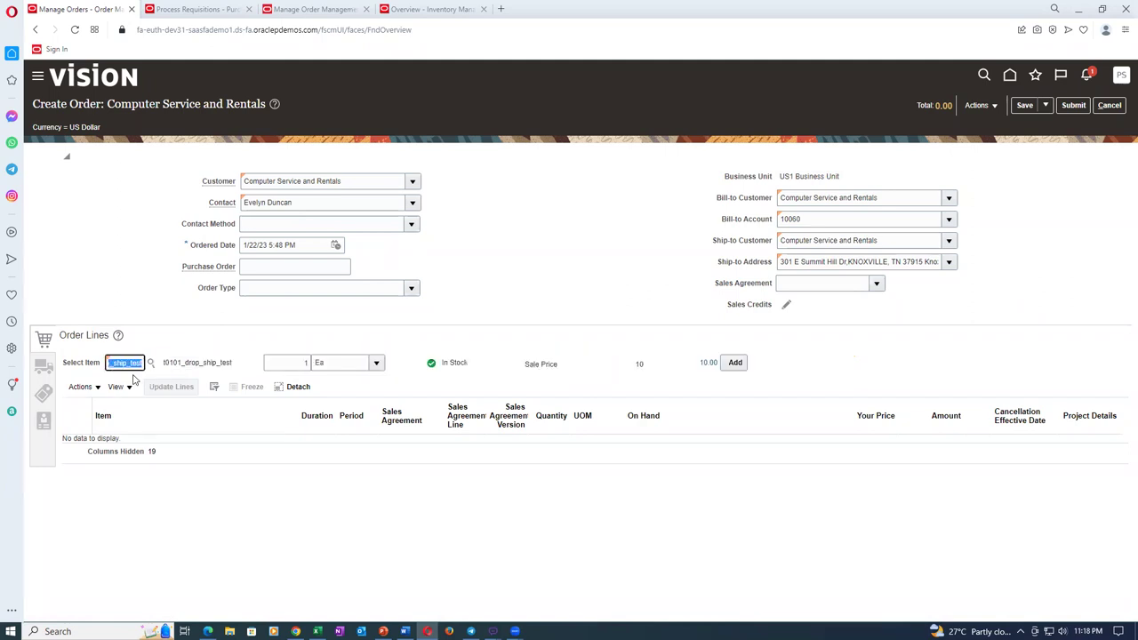
text(AS65000)
key(Tab)
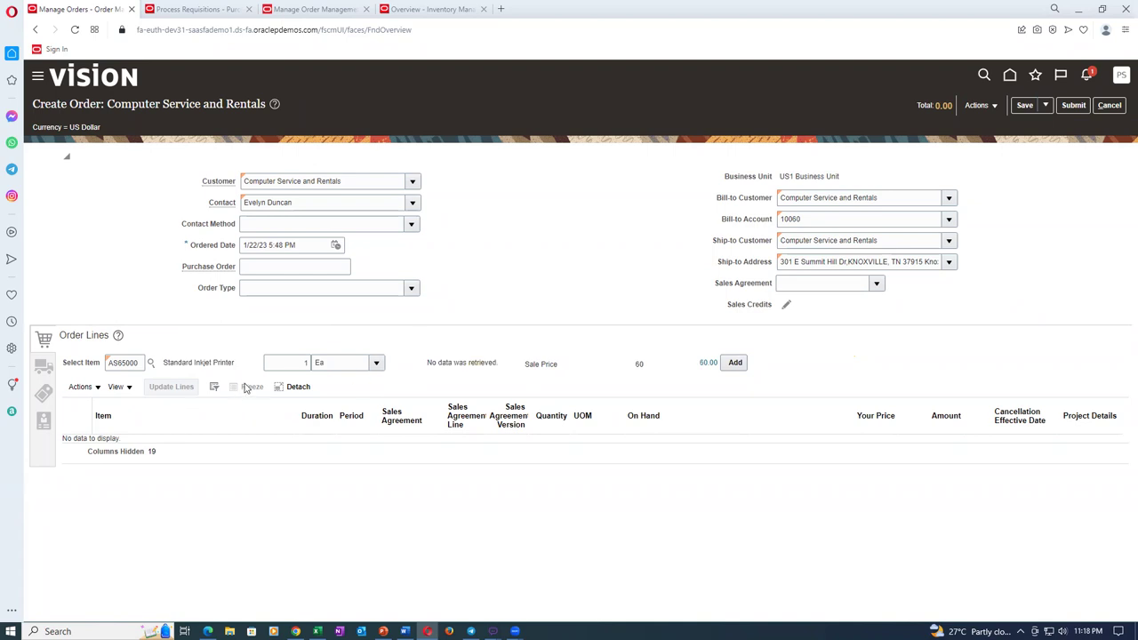
double_click(279, 365)
key(Tab)
click(736, 363)
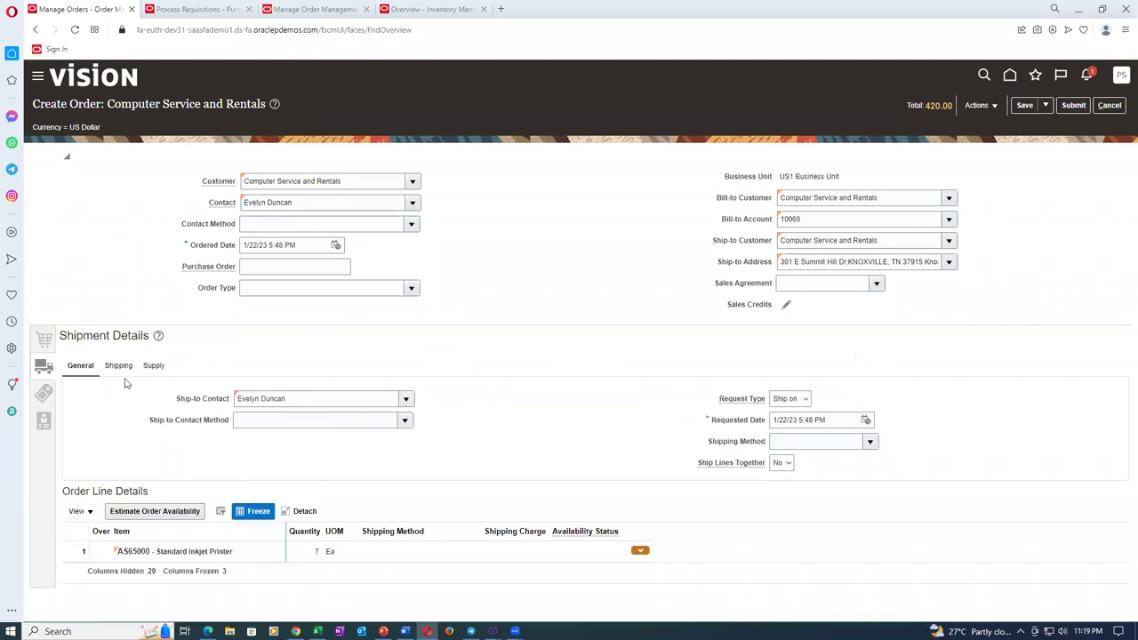
Set the line's supplier to ABC Consulting, site ABC US1, and submit the order.
click(153, 368)
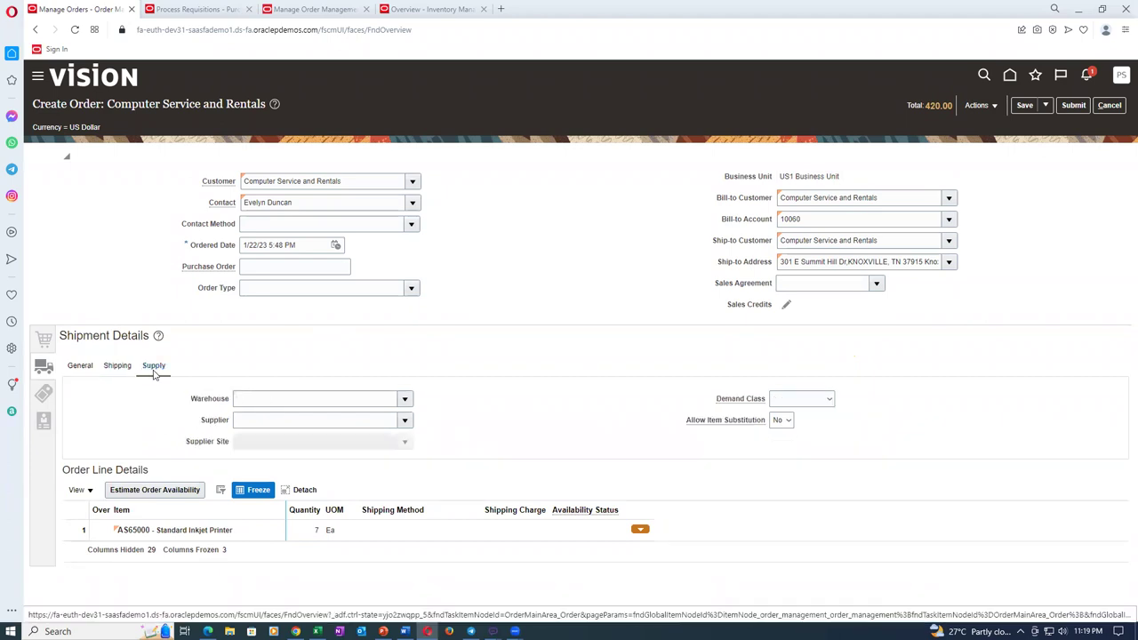
click(274, 420)
text(abc co)
key(Tab)
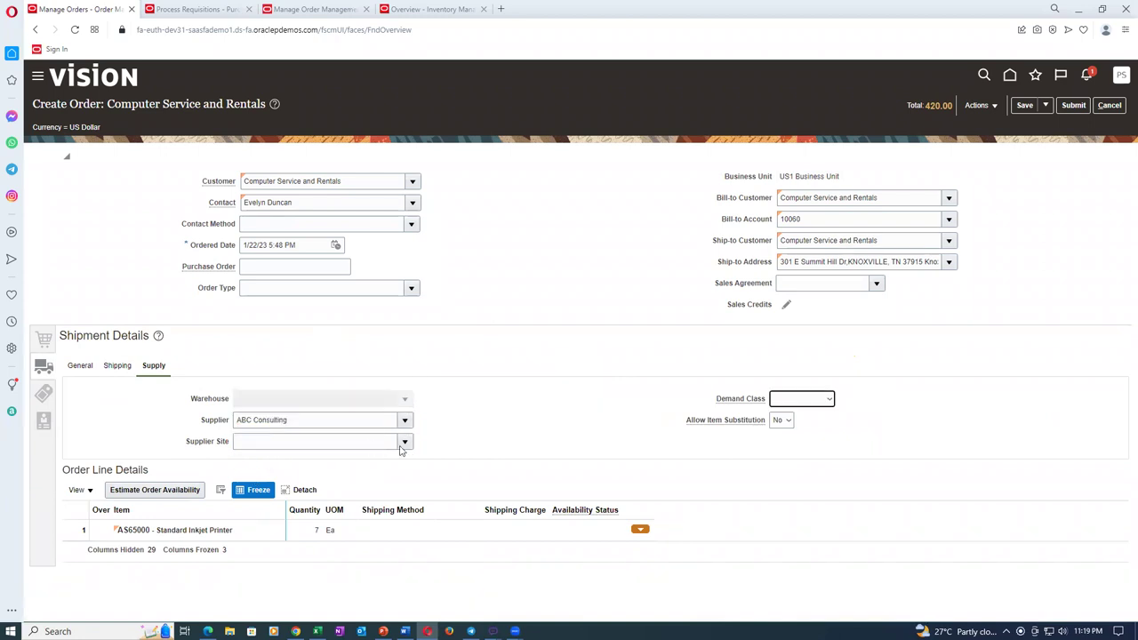
click(405, 444)
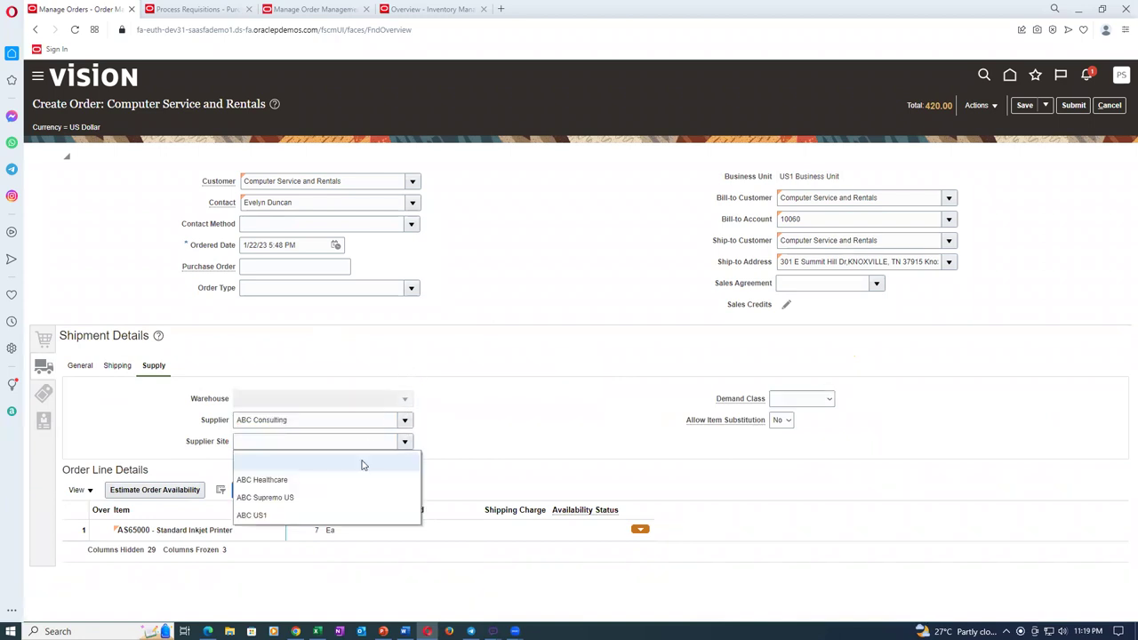
click(290, 516)
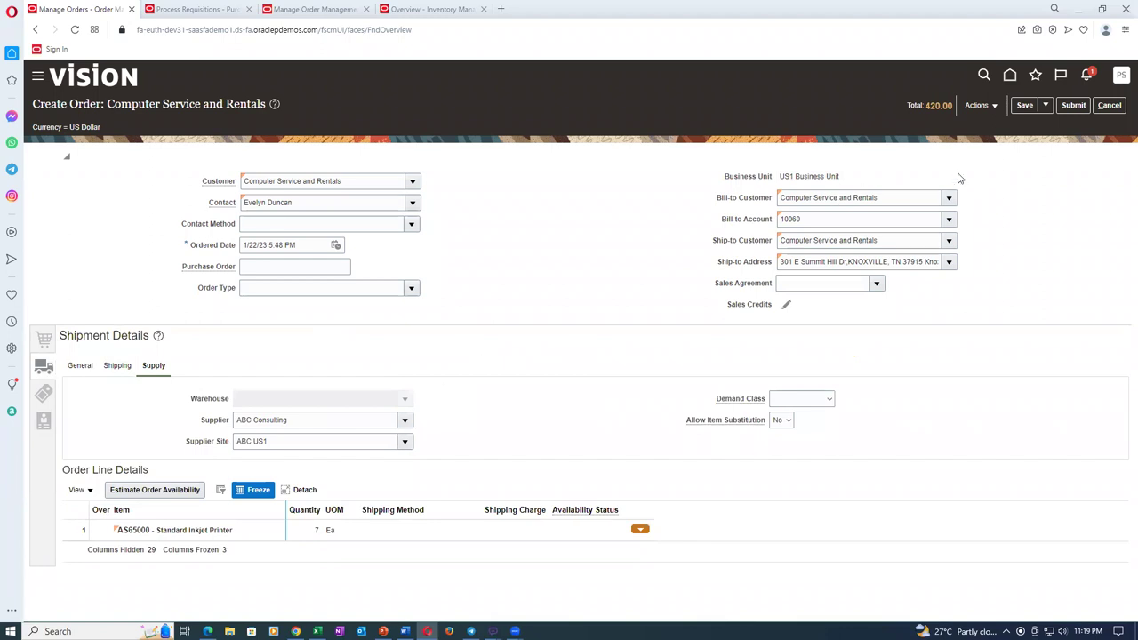
click(1074, 105)
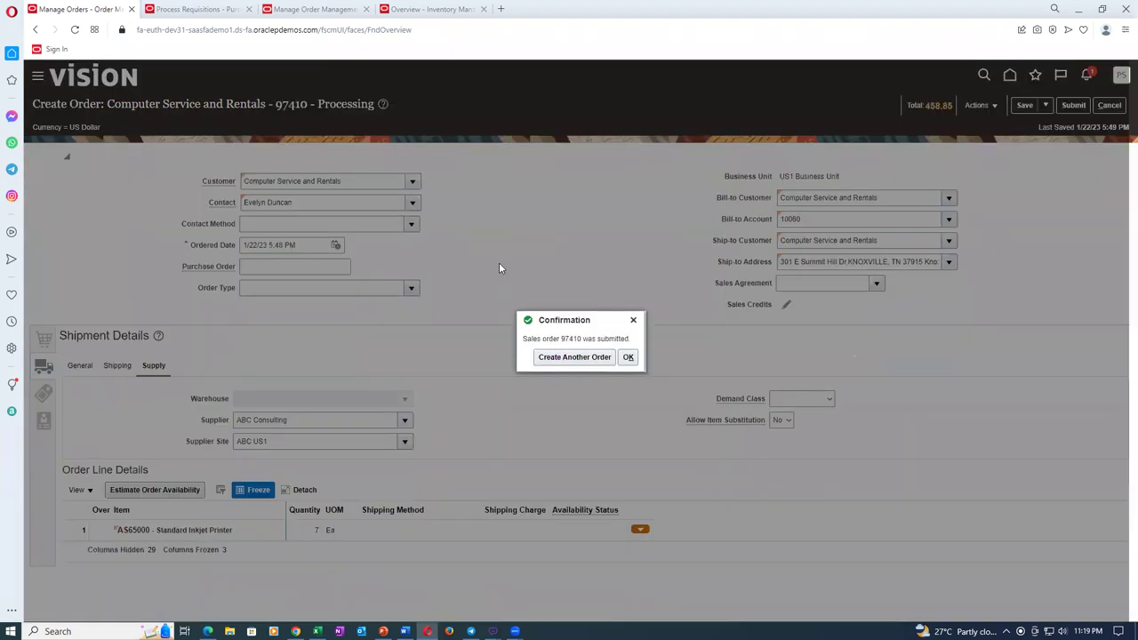
Switch order 97410 to the fulfillment view and open its orchestration process.
click(628, 357)
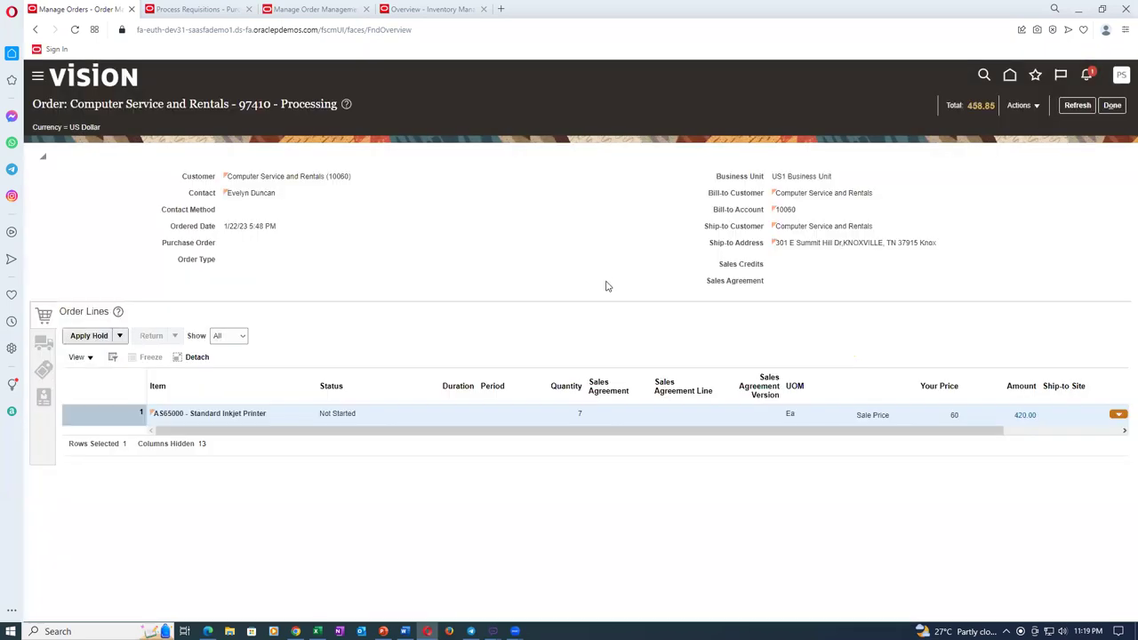
click(1018, 106)
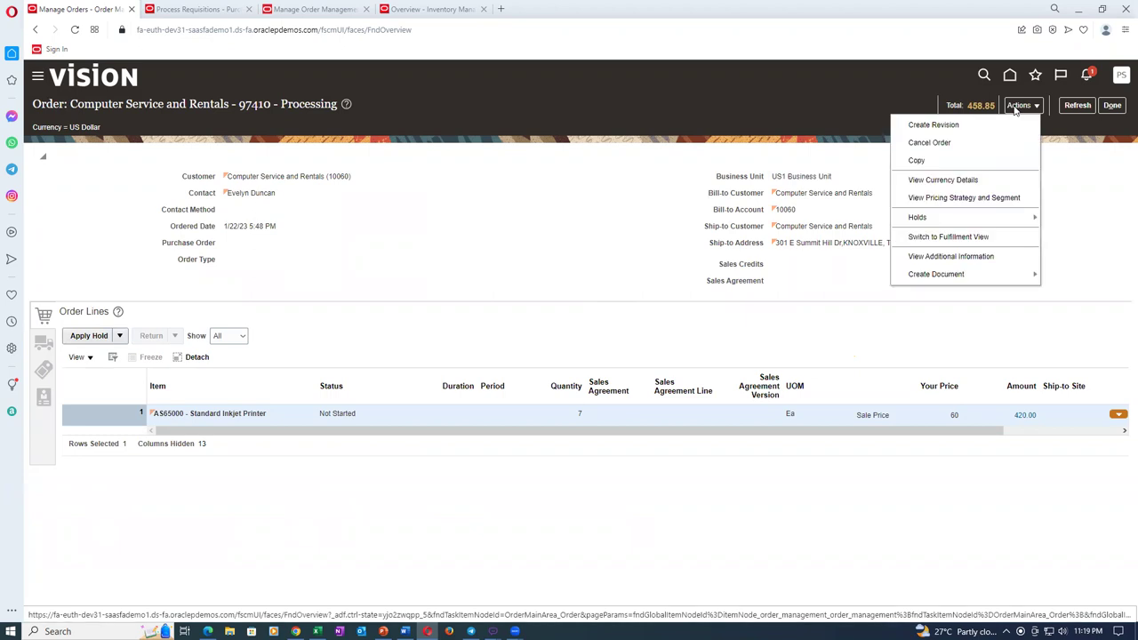
click(959, 237)
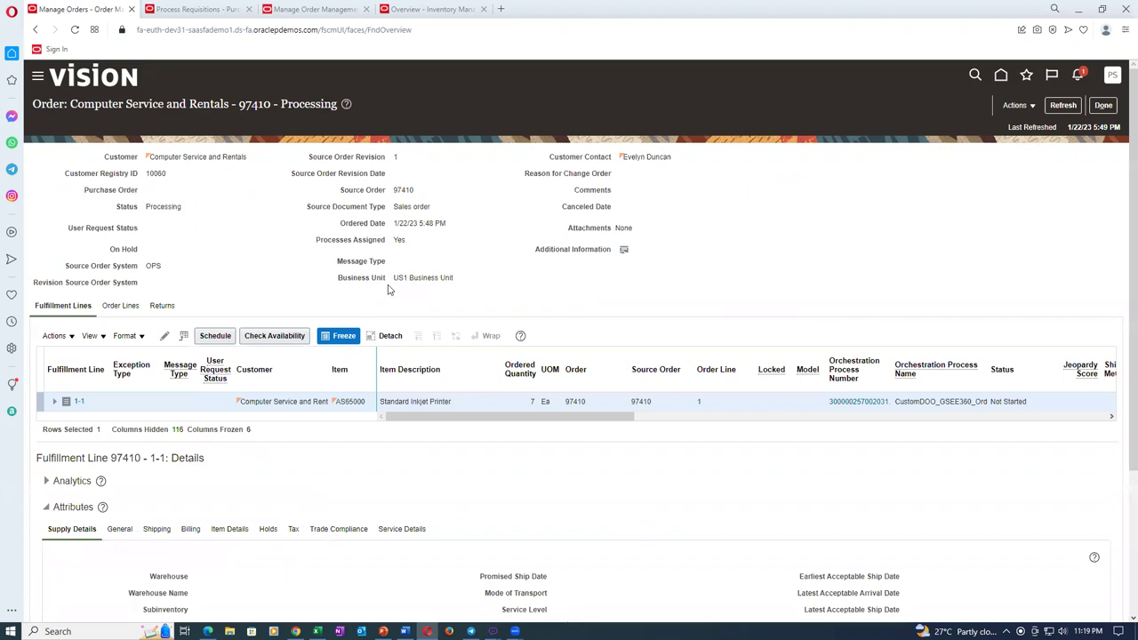
click(864, 402)
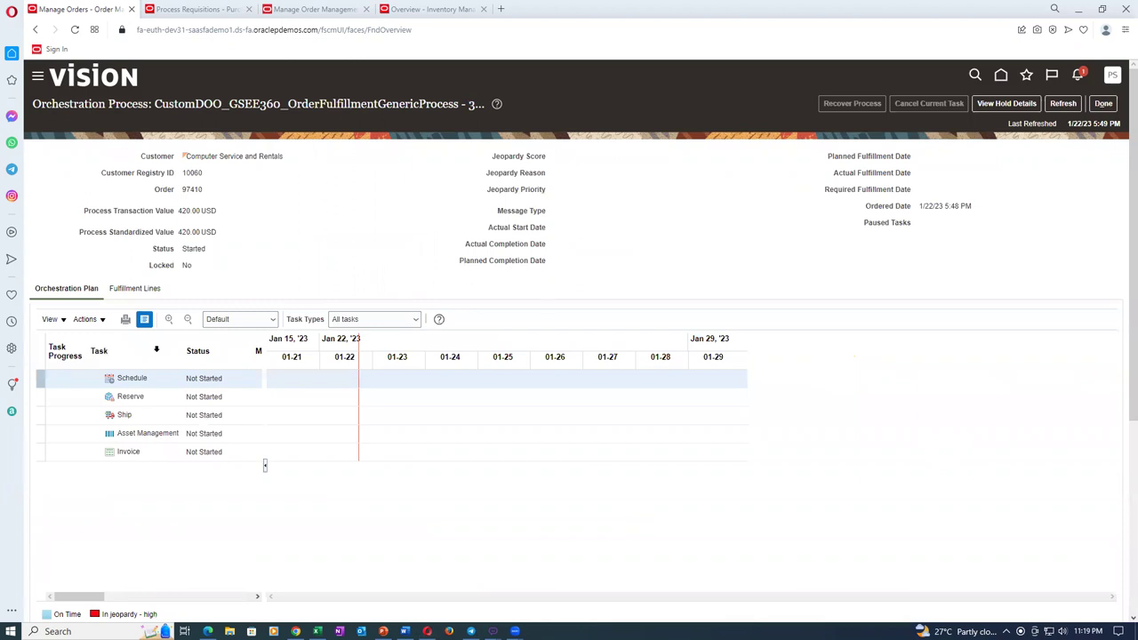
Refresh the orchestration process until Schedule completes and the Procure task starts.
click(1058, 105)
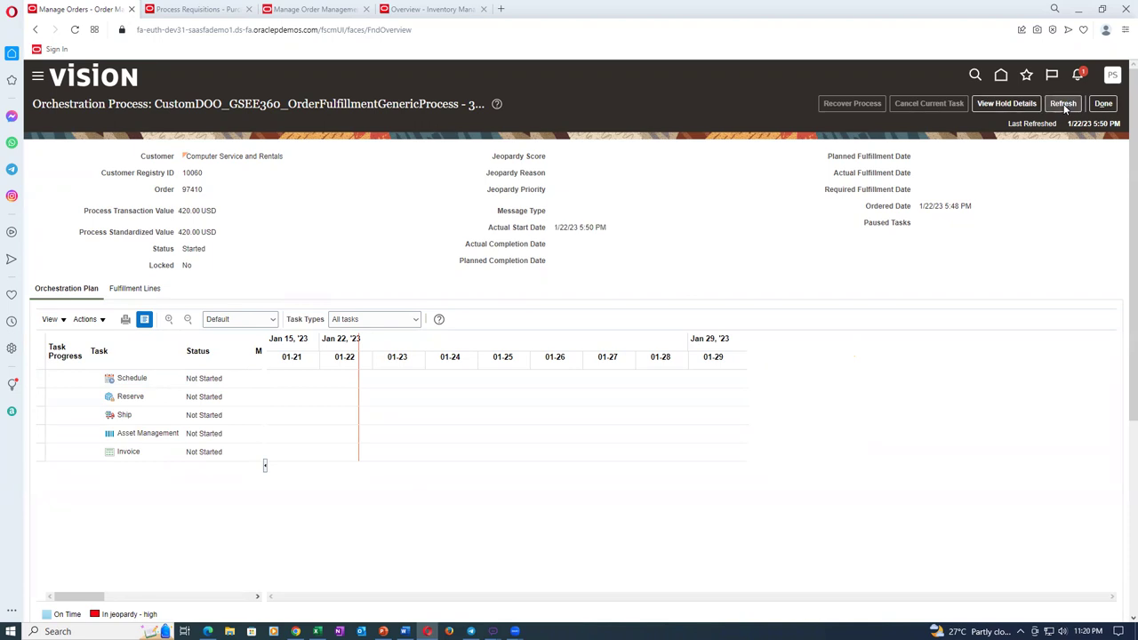
click(1065, 105)
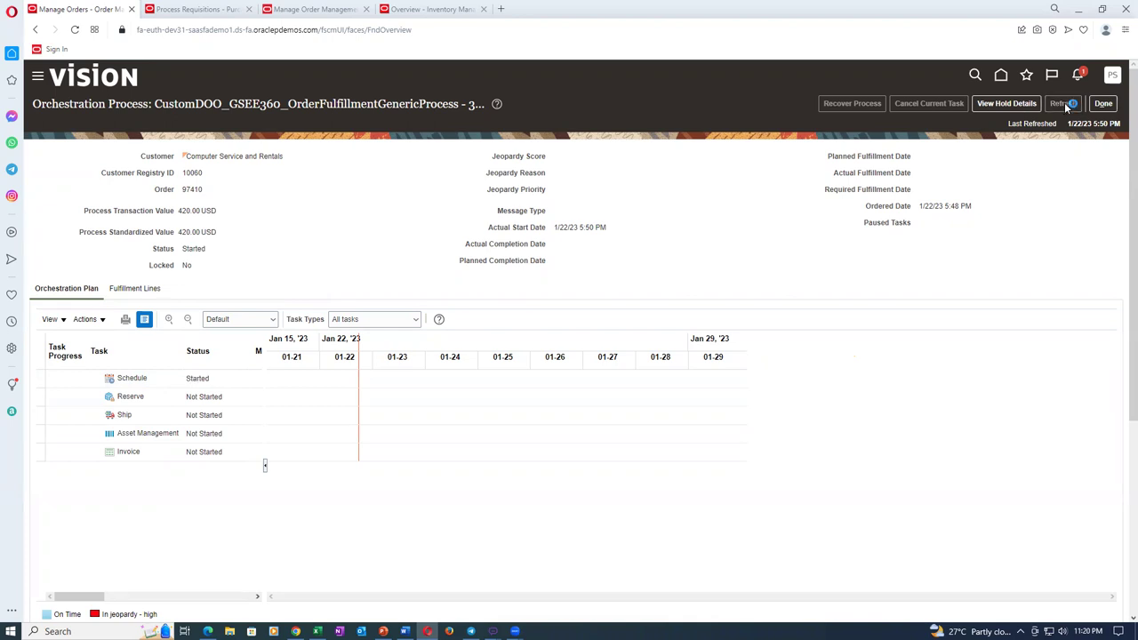
click(1065, 105)
click(1070, 105)
click(1065, 107)
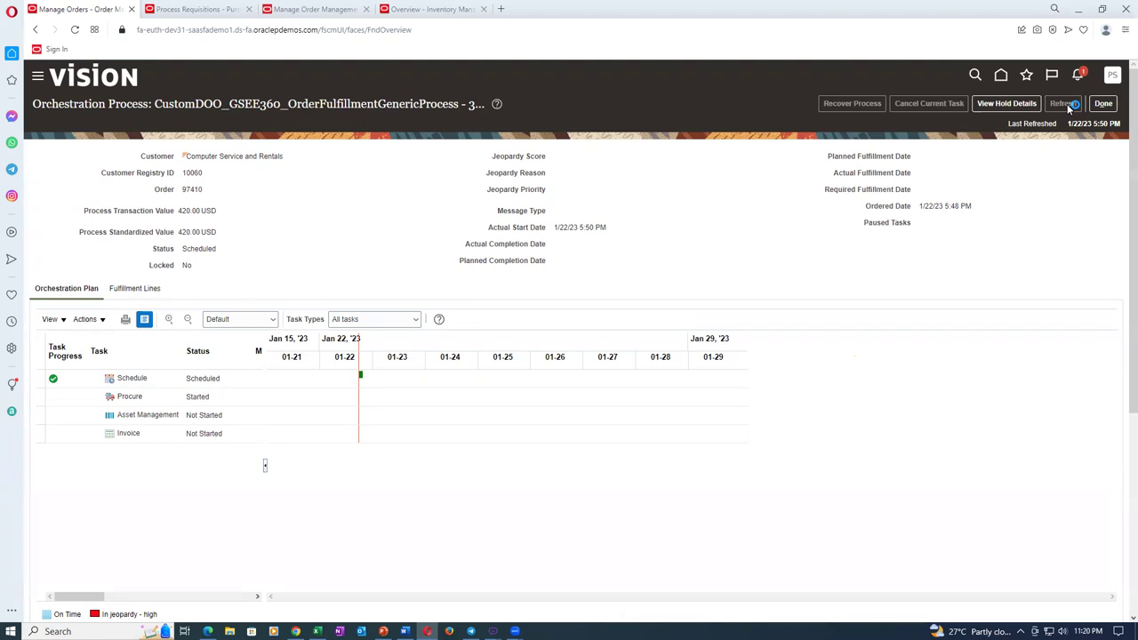
click(1064, 104)
click(1070, 108)
Leave shipment nana_101 unsaved and sign out of the supplier portal.
key(alt+Tab)
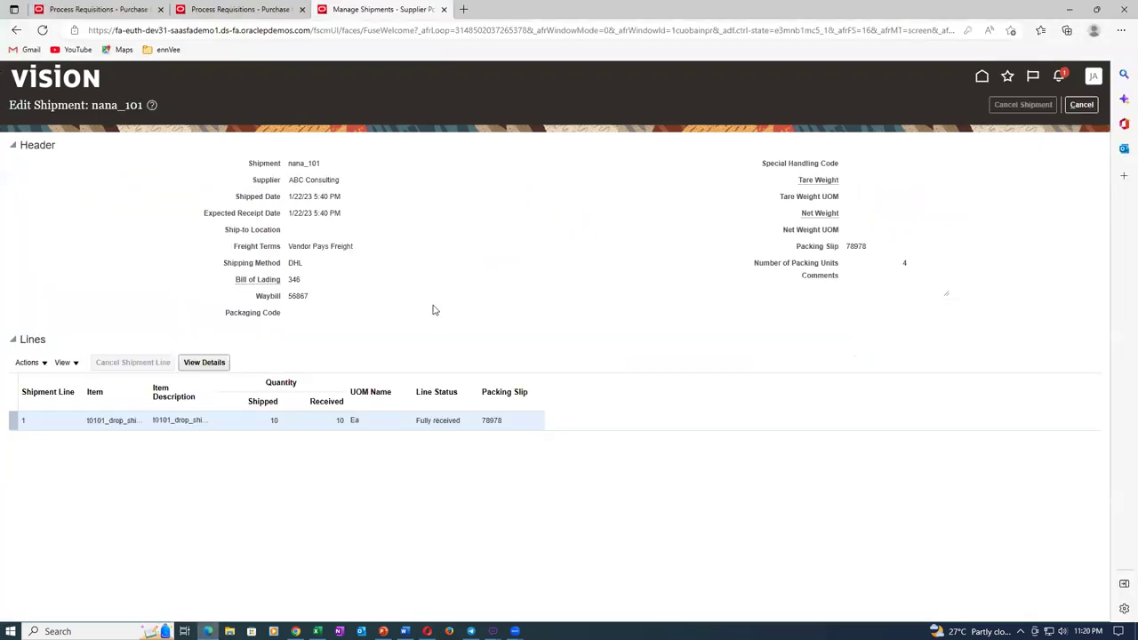
click(1082, 105)
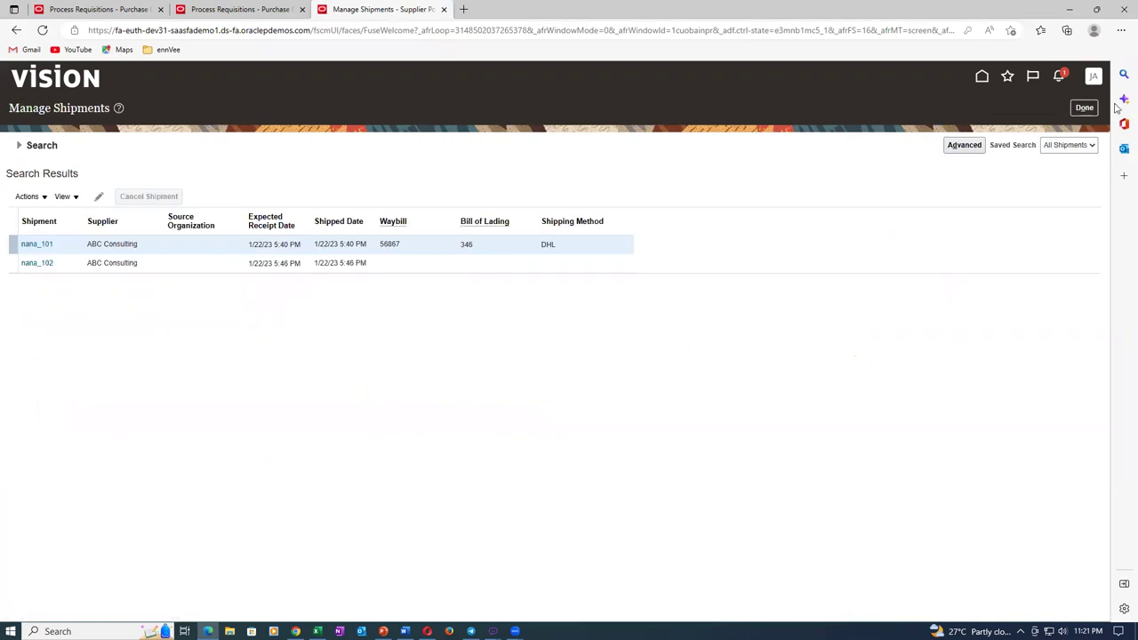
click(1086, 108)
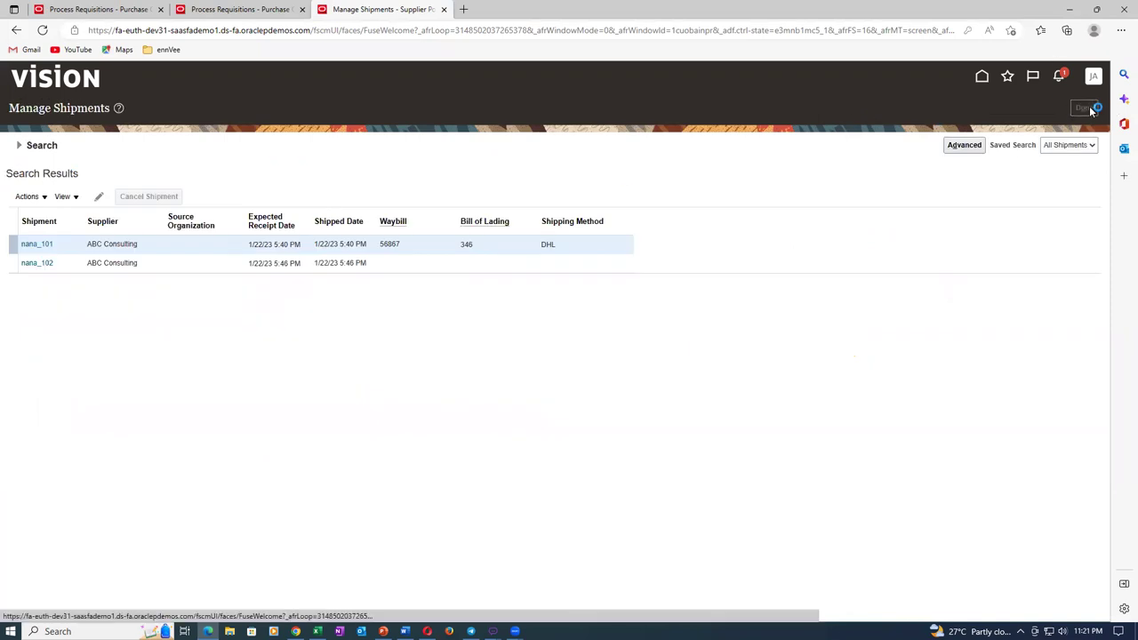
click(1084, 78)
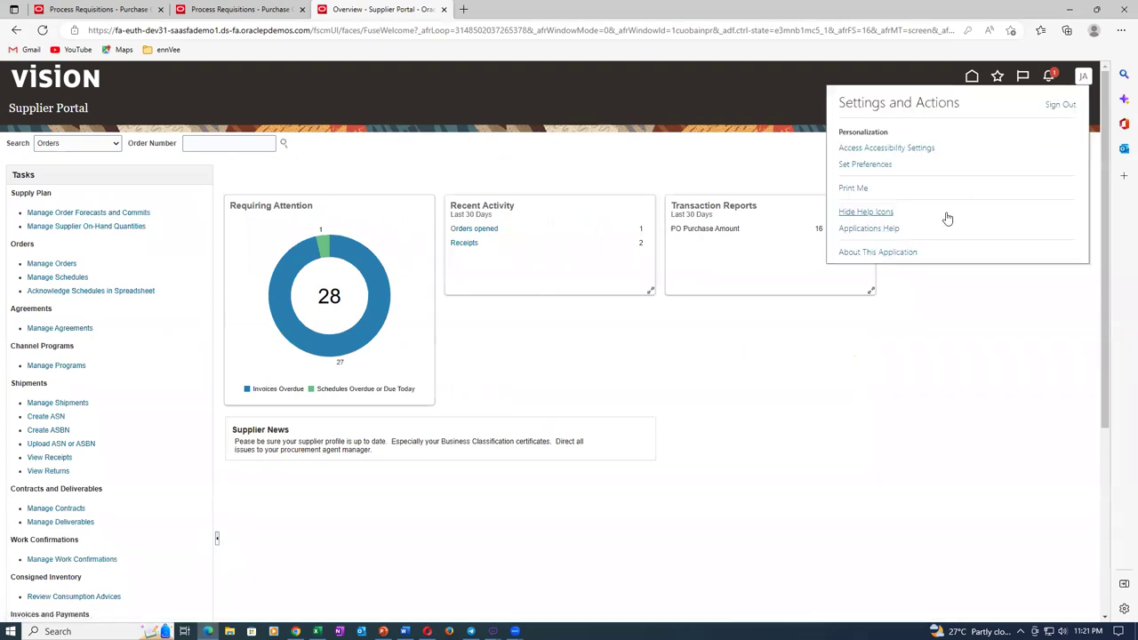
click(1062, 104)
click(555, 311)
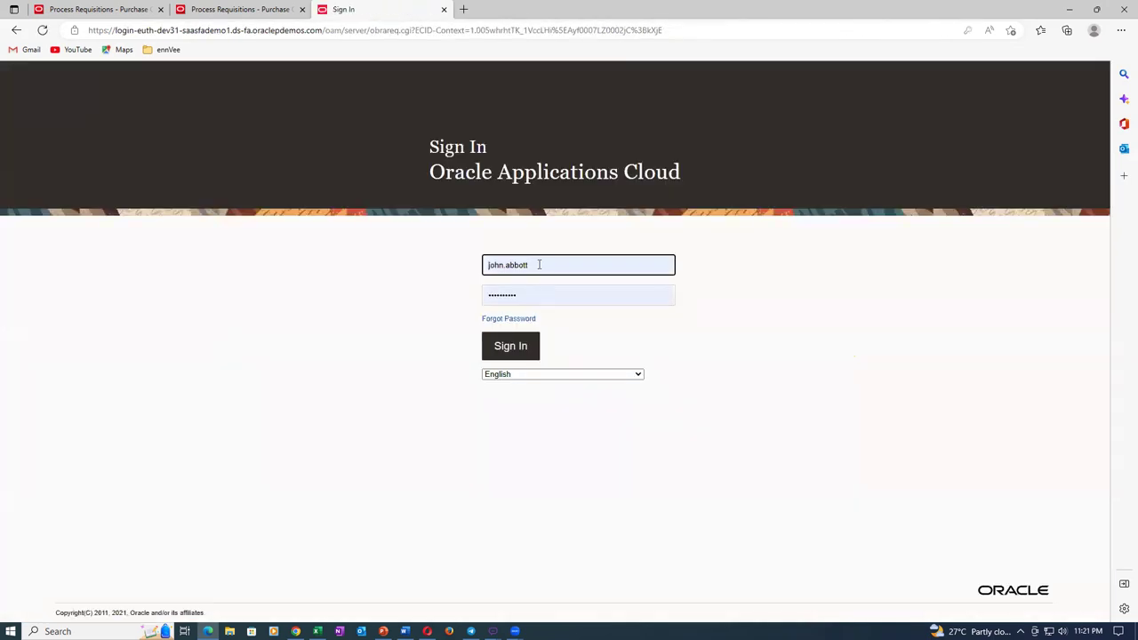
Sign in with the procurement manager's saved login and open Purchase Orders.
triple_click(534, 264)
text(calvin.r)
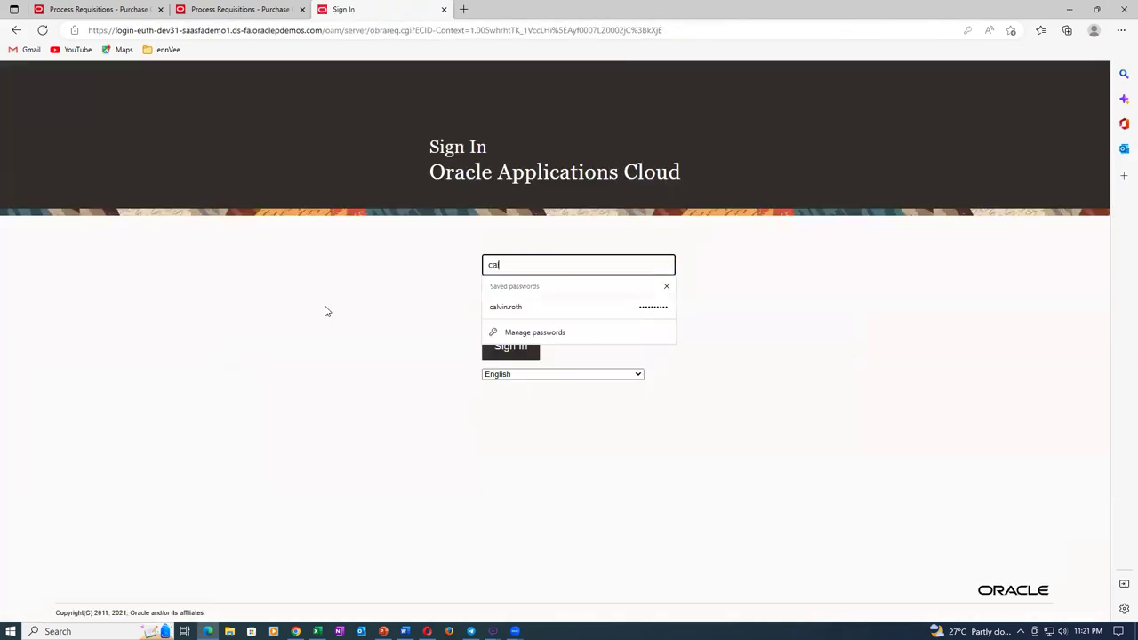
text(ot)
key(Down)
key(Return)
click(524, 351)
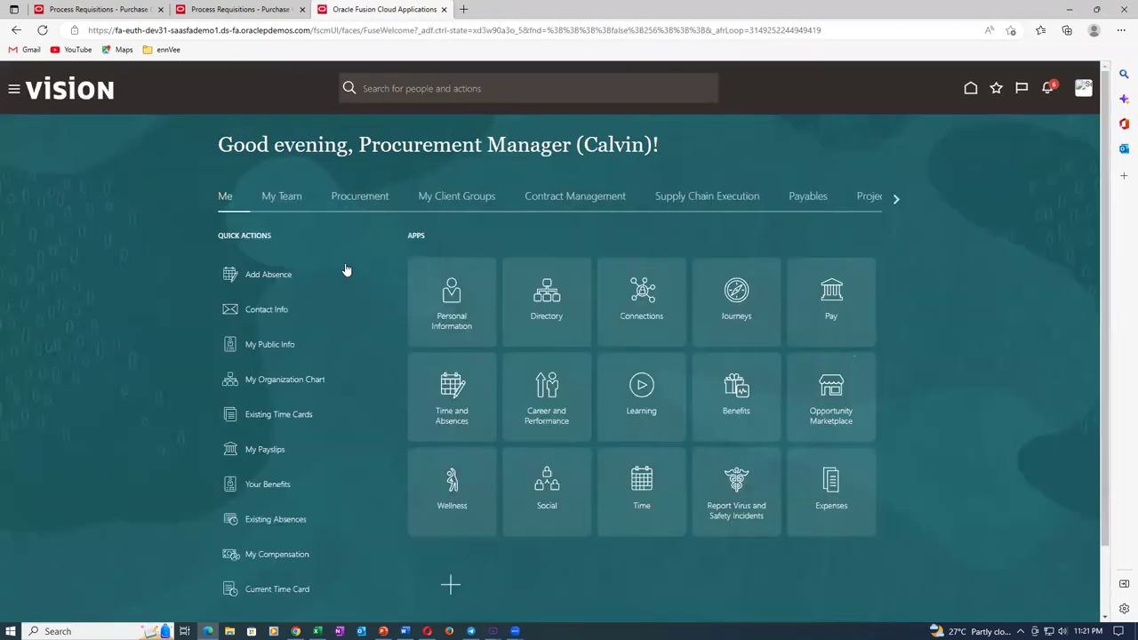
click(347, 199)
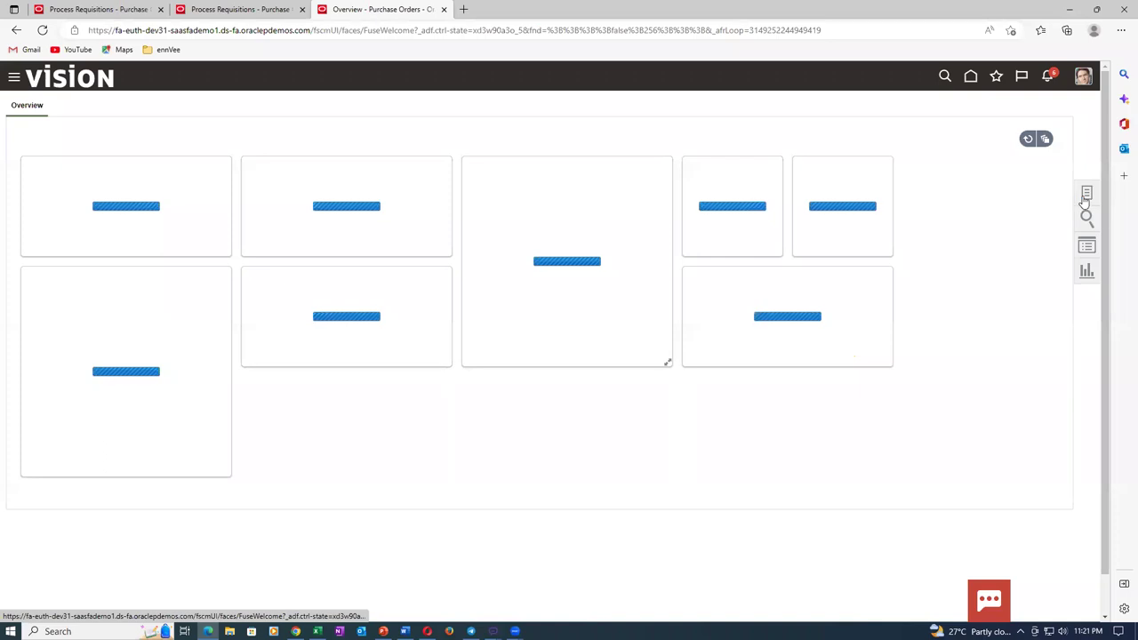
Open Process Requisitions from the procurement Tasks panel.
click(1086, 194)
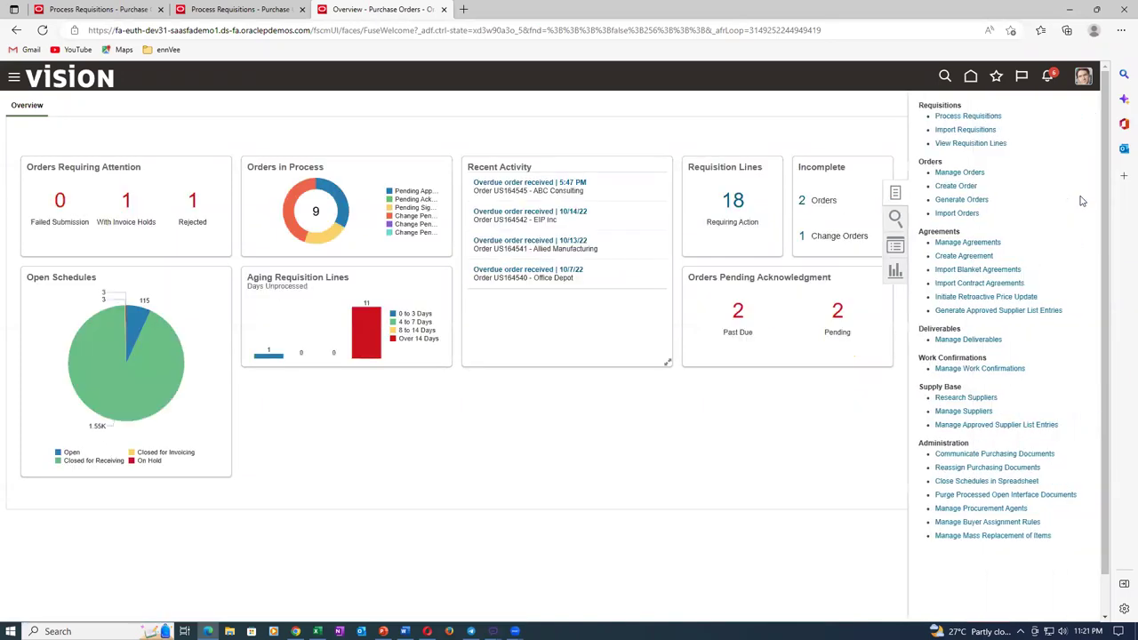
click(947, 114)
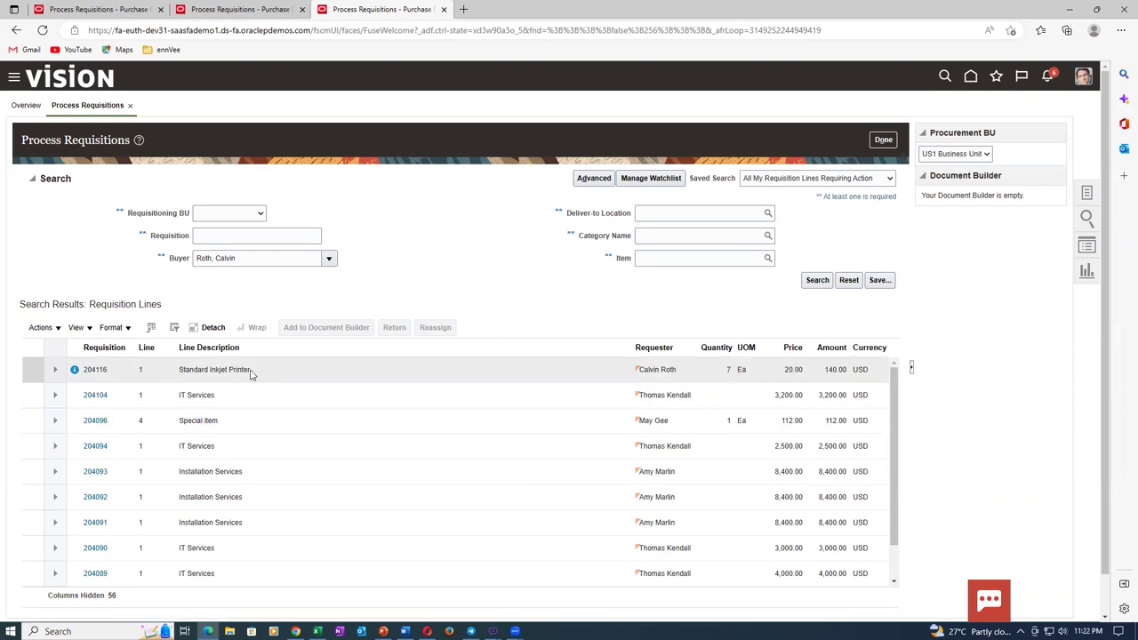
click(290, 366)
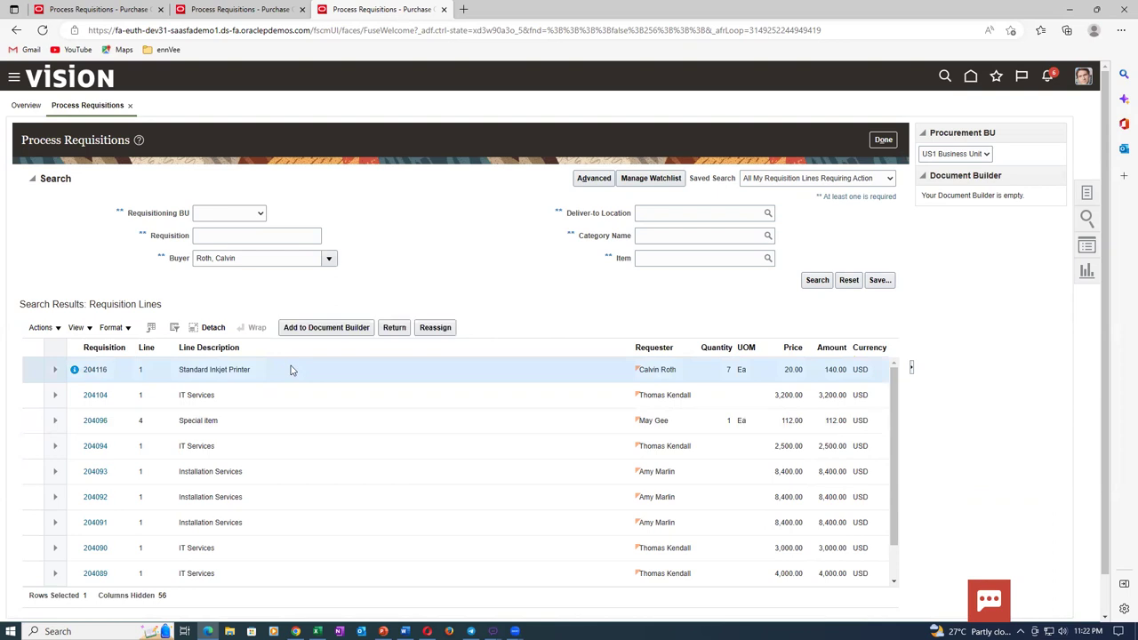
click(75, 370)
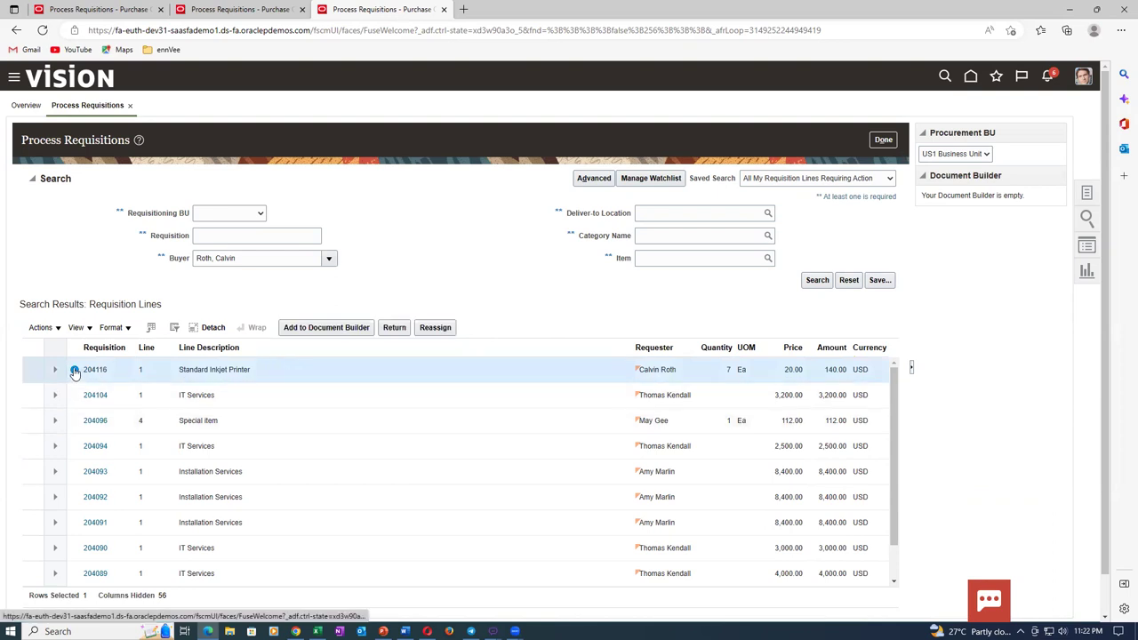
click(396, 368)
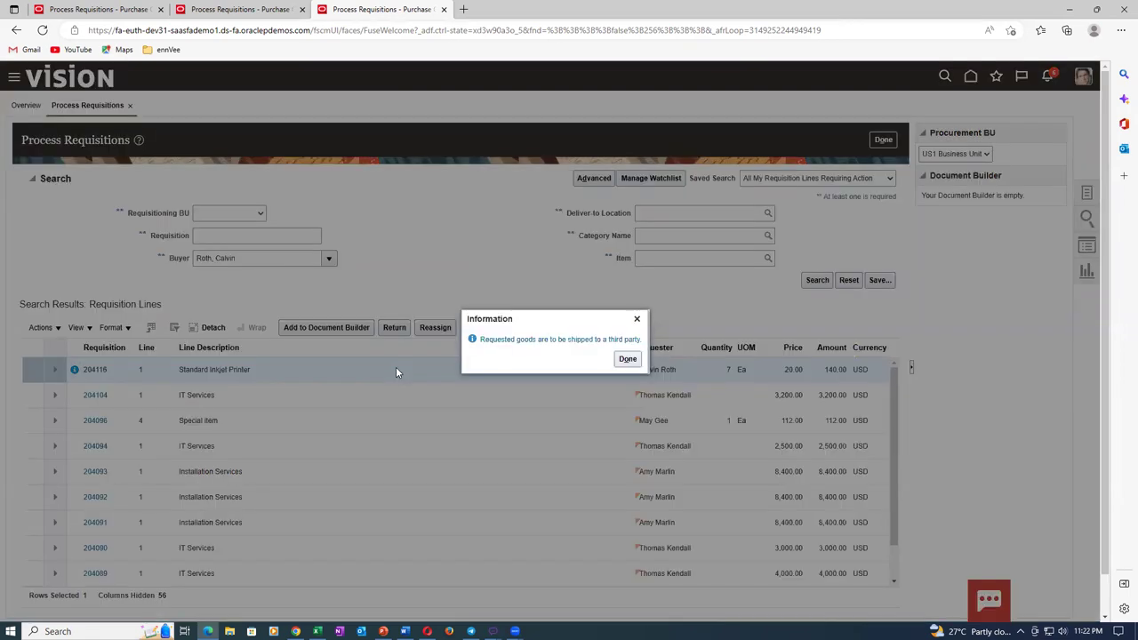
click(627, 359)
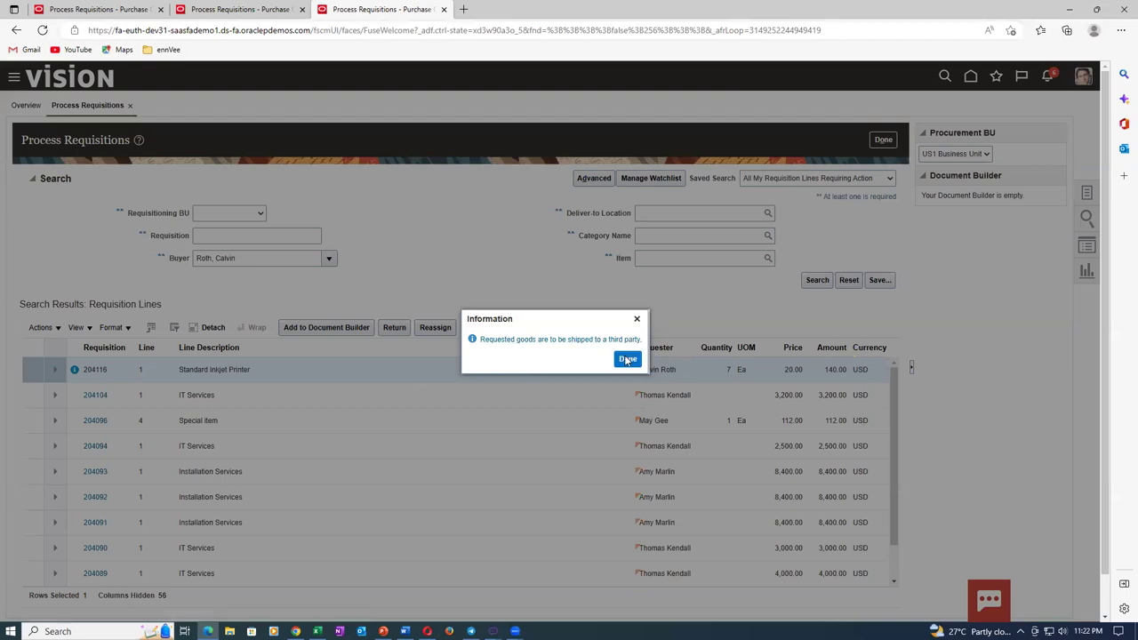